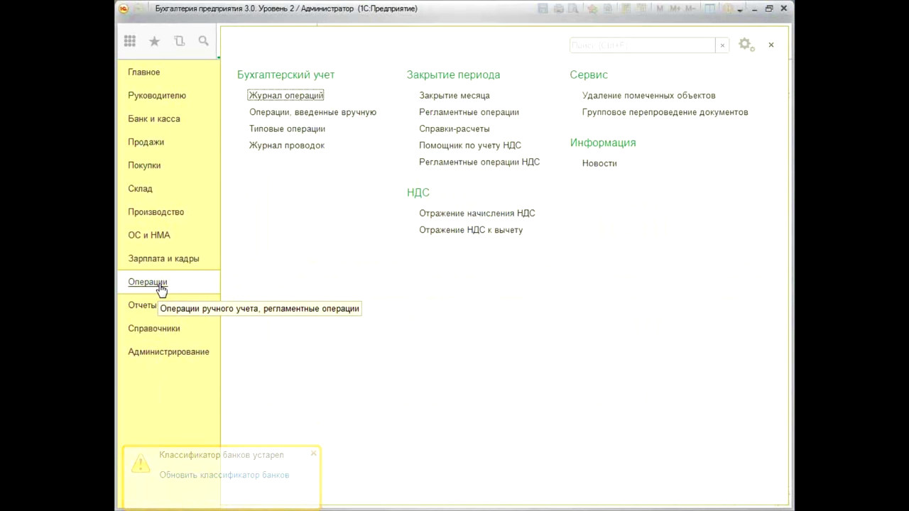
# Create a new manually entered operation (Операция) dated 08.07.2016 with the content "Внесено МФУ".
pyautogui.click(323, 115)
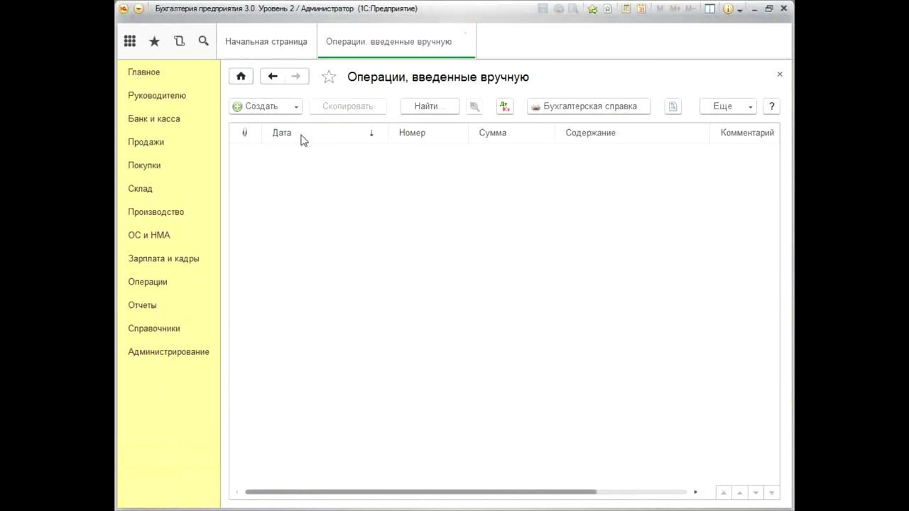
pyautogui.click(296, 111)
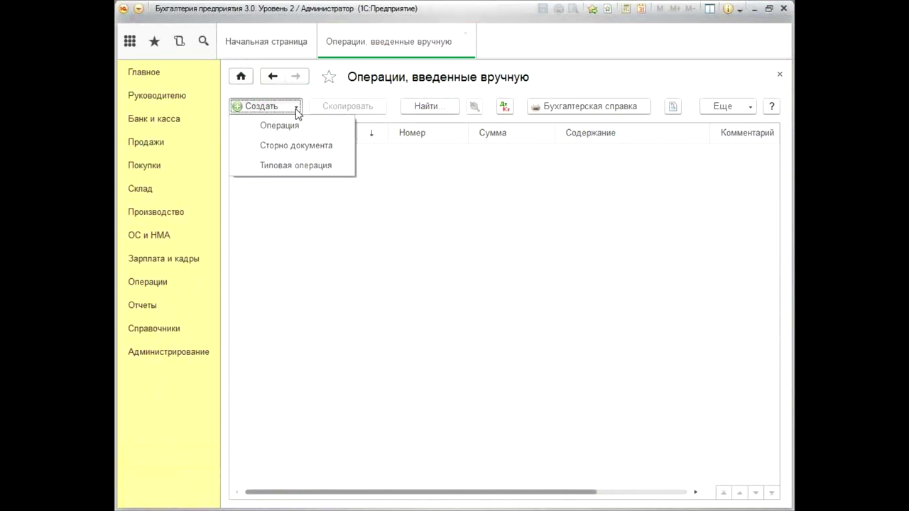
pyautogui.click(292, 131)
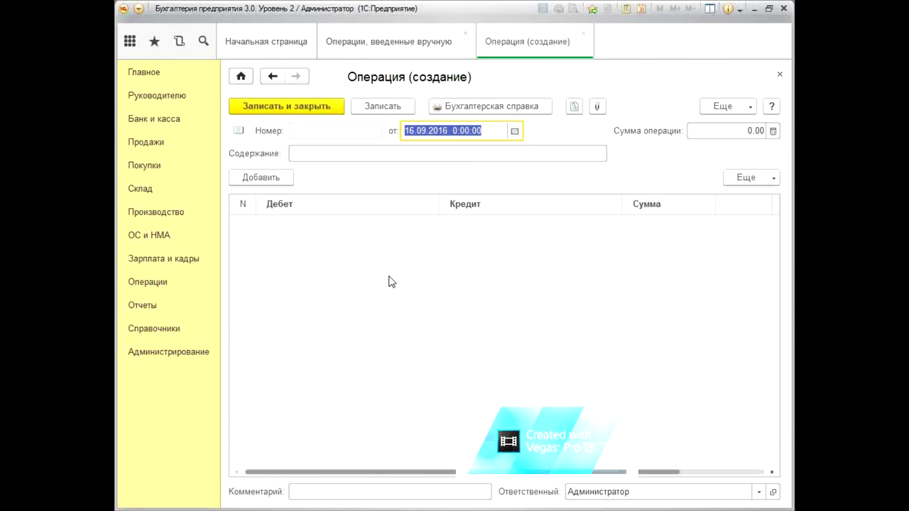
pyautogui.write('0807')
pyautogui.press('Tab')
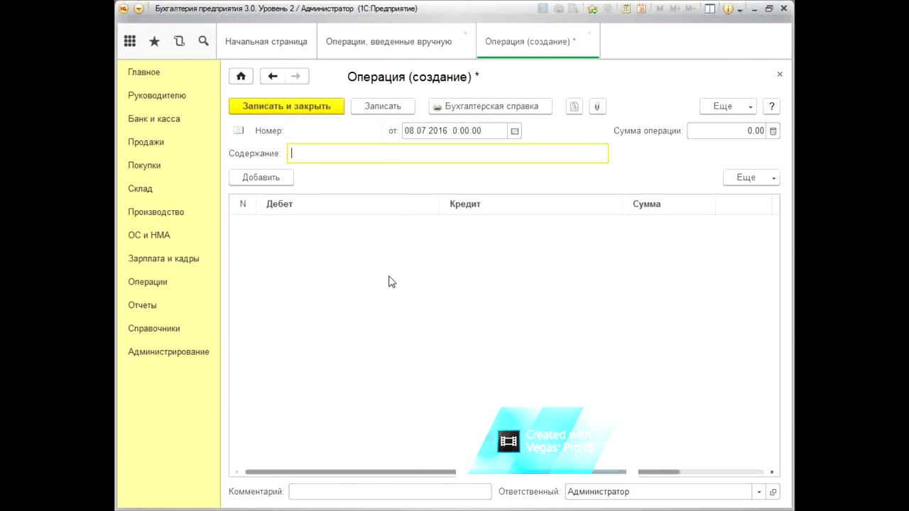
pyautogui.write('Внесено М')
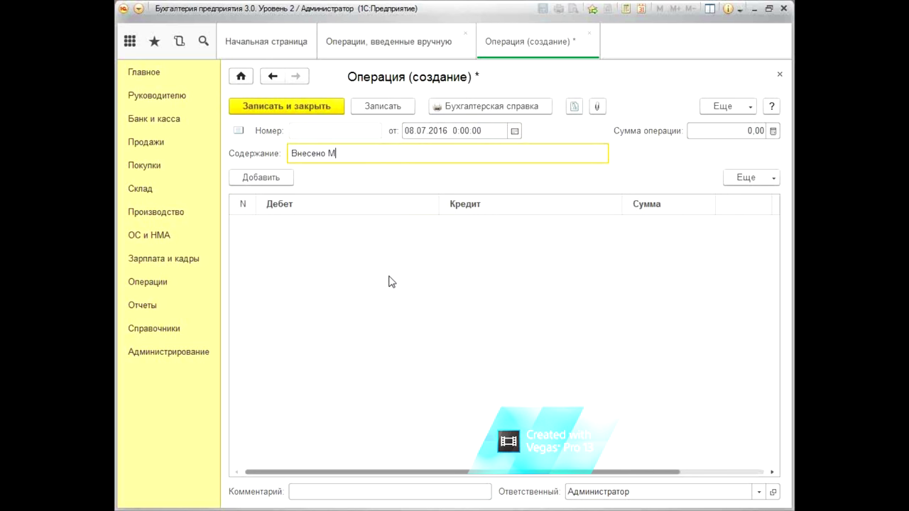
pyautogui.write('ФУ')
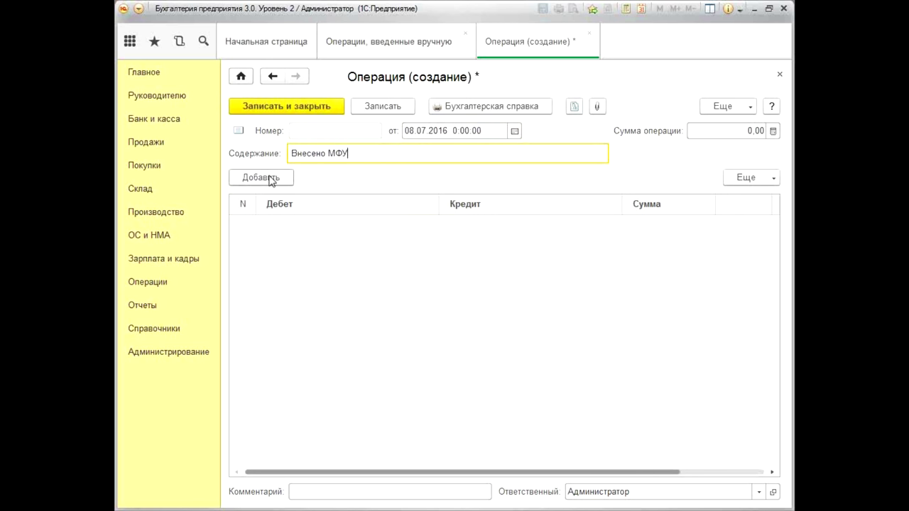
# Add an entry line to the operation with debit account 08.04 and quantity 1.
pyautogui.click(268, 183)
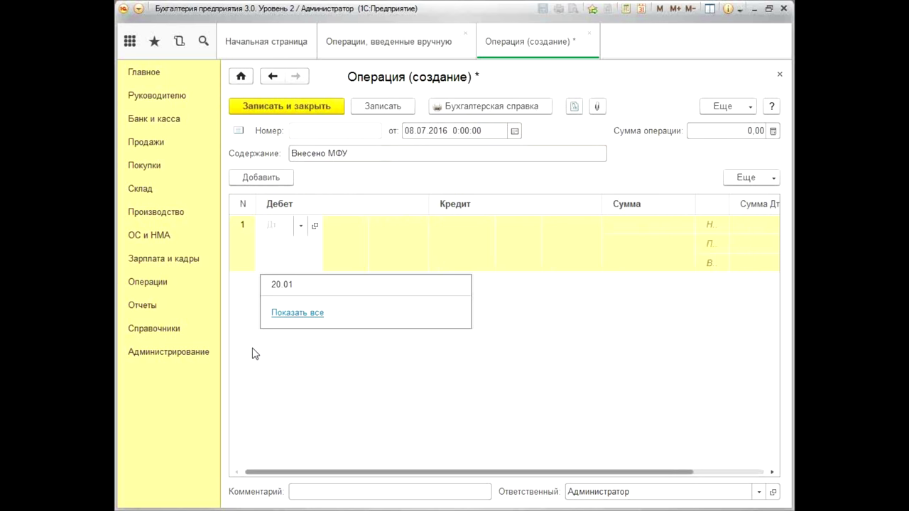
pyautogui.write('7')
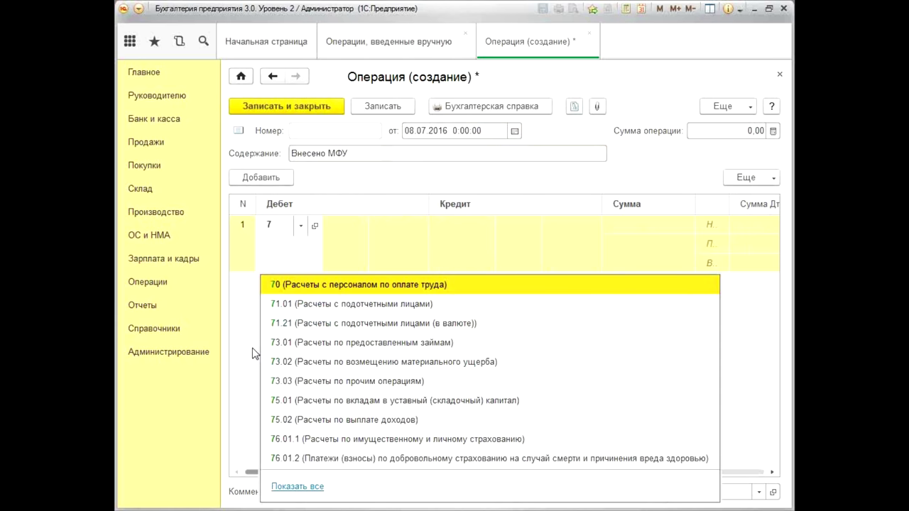
pyautogui.press('BackSpace')
pyautogui.write('08')
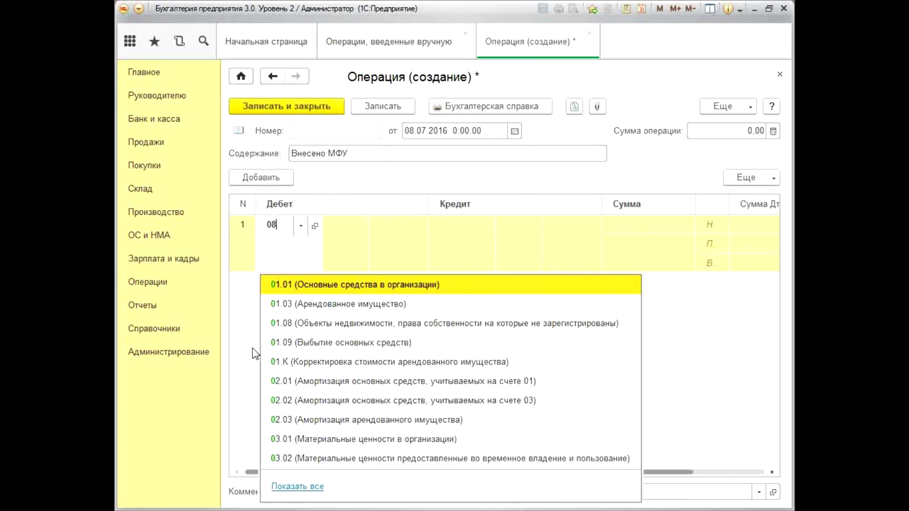
pyautogui.click(309, 344)
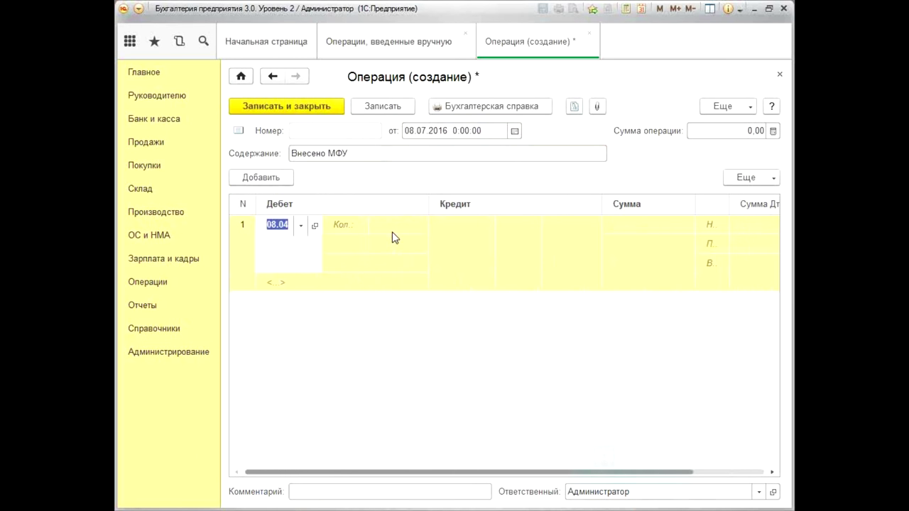
pyautogui.press('Tab')
pyautogui.write('1')
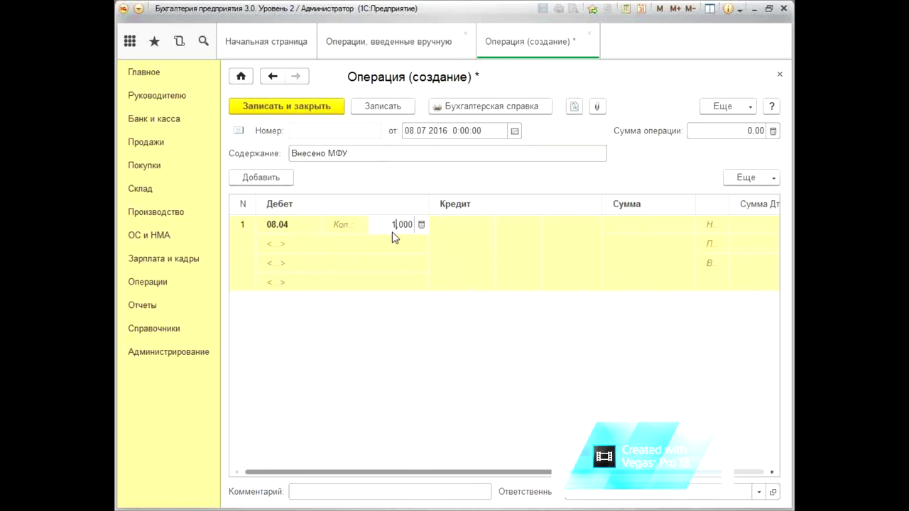
# For the debit item, start a new catalogue item named МФУ in the group "Оборудование (объекты основных средств)".
pyautogui.click(297, 246)
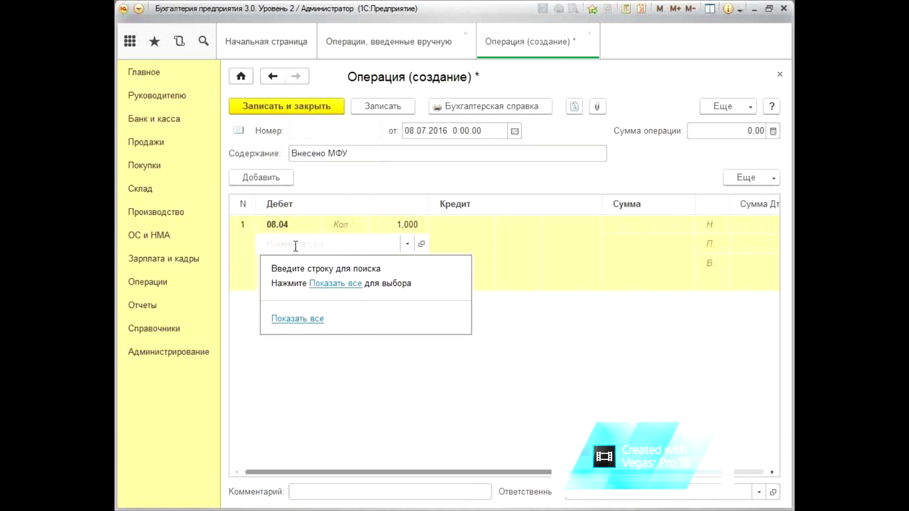
pyautogui.click(296, 319)
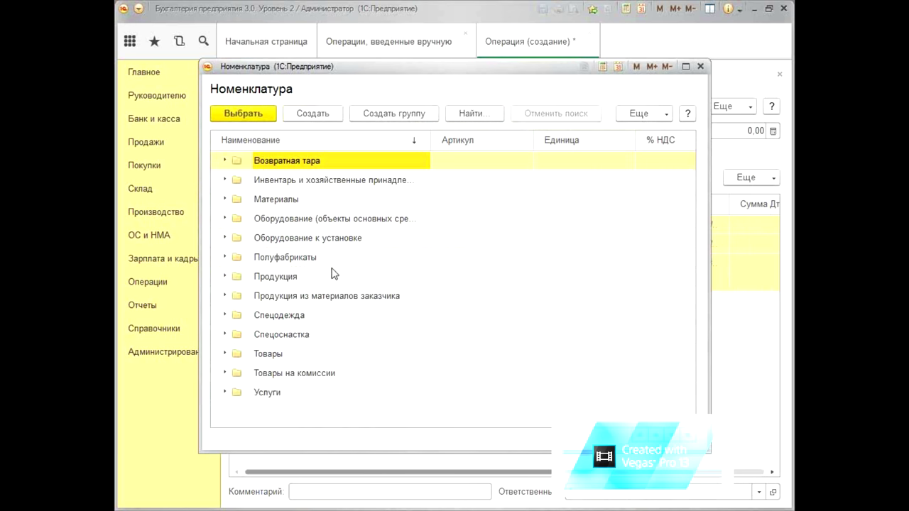
pyautogui.click(310, 222)
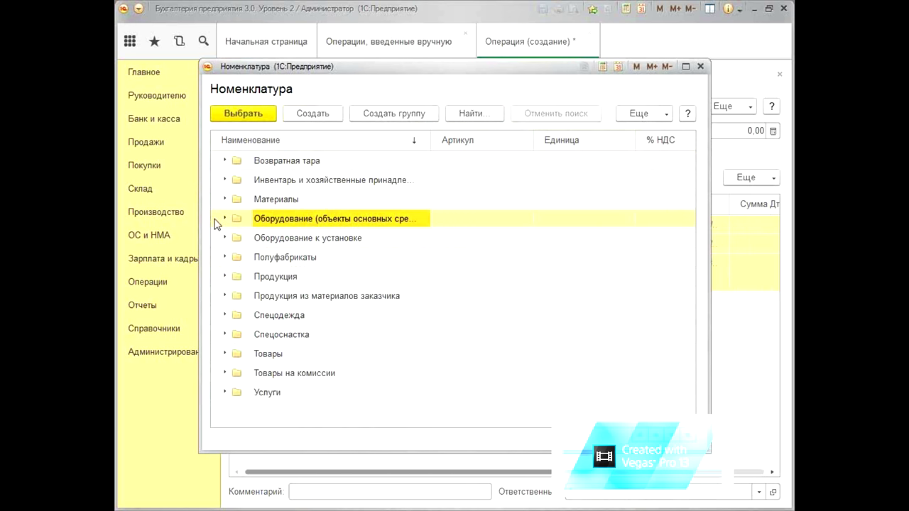
pyautogui.doubleClick(328, 224)
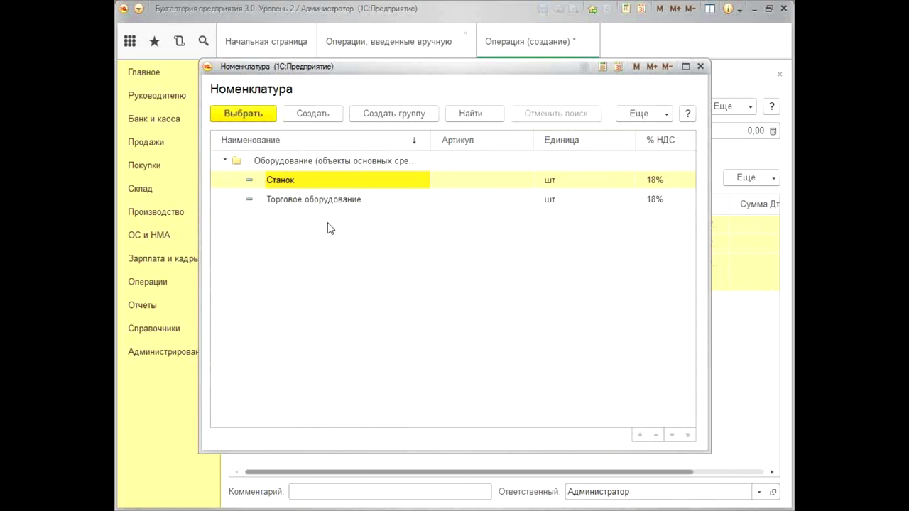
pyautogui.click(318, 114)
pyautogui.write('МФУ')
pyautogui.press('Tab')
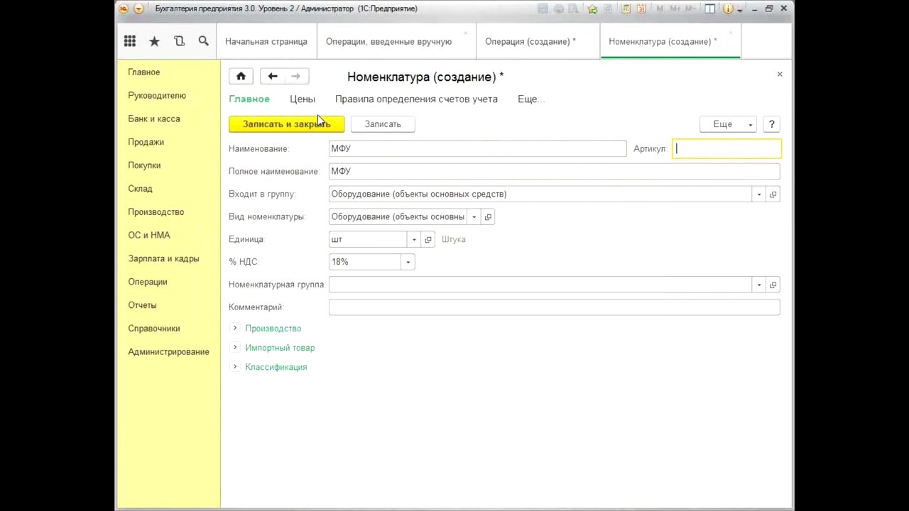
# Save the МФУ item with VAT "Без НДС" and "Основная номенклатурная группа", and select it for the debit side.
pyautogui.click(409, 262)
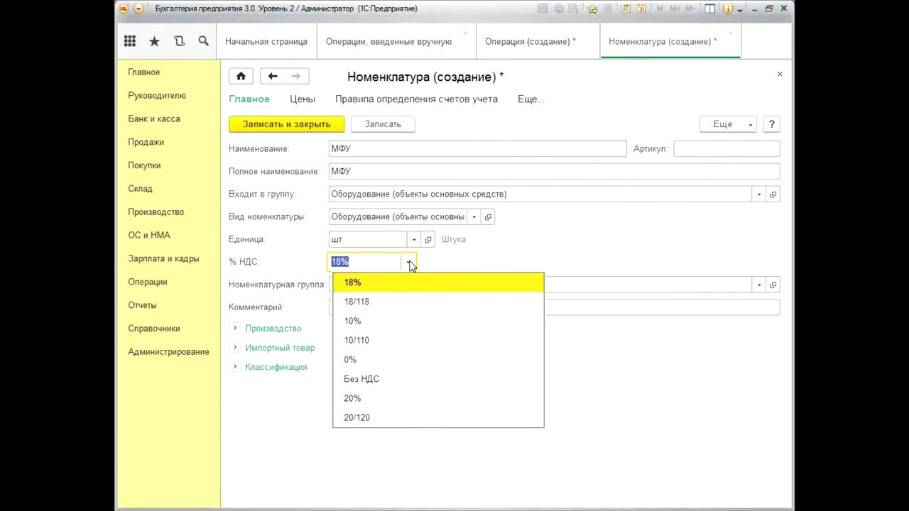
pyautogui.click(379, 378)
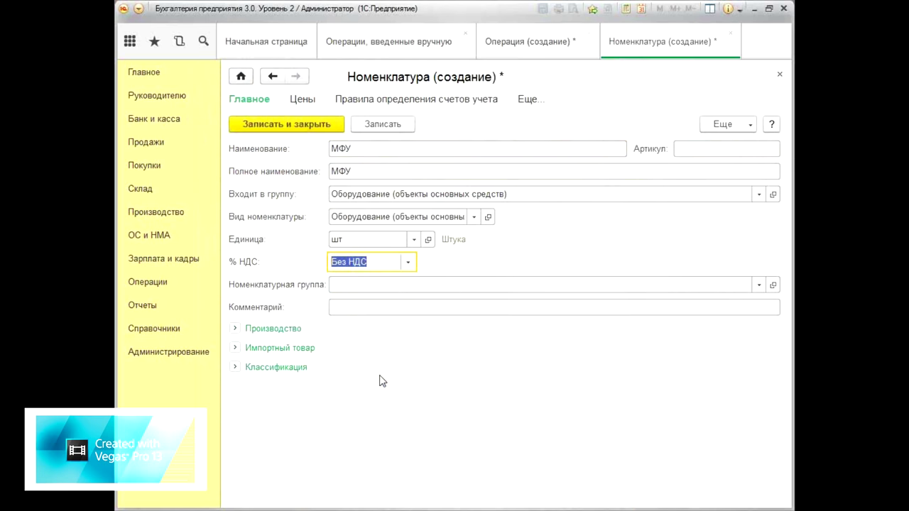
pyautogui.click(359, 284)
pyautogui.click(367, 333)
pyautogui.doubleClick(520, 301)
pyautogui.click(481, 287)
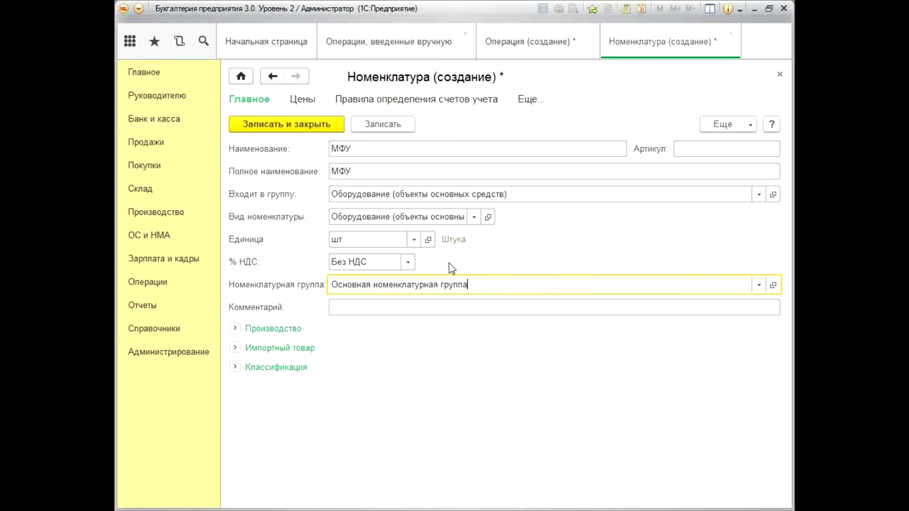
pyautogui.click(279, 126)
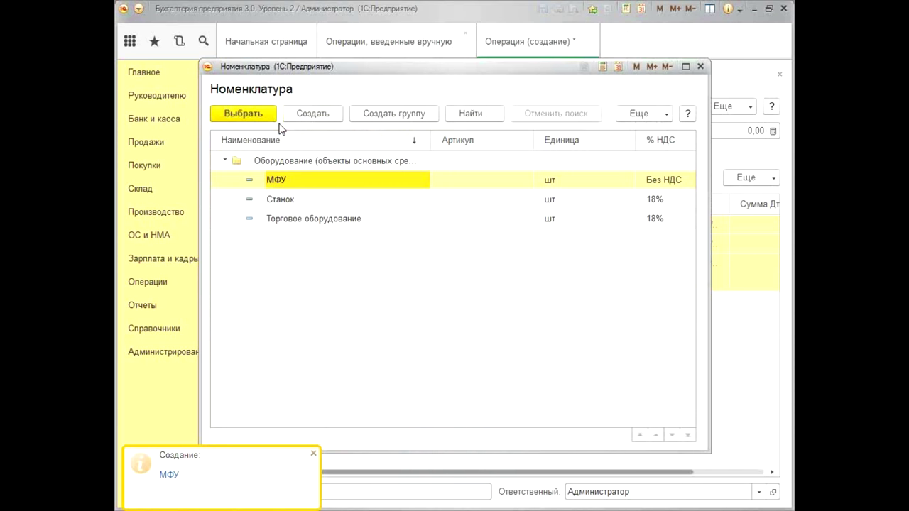
pyautogui.doubleClick(284, 182)
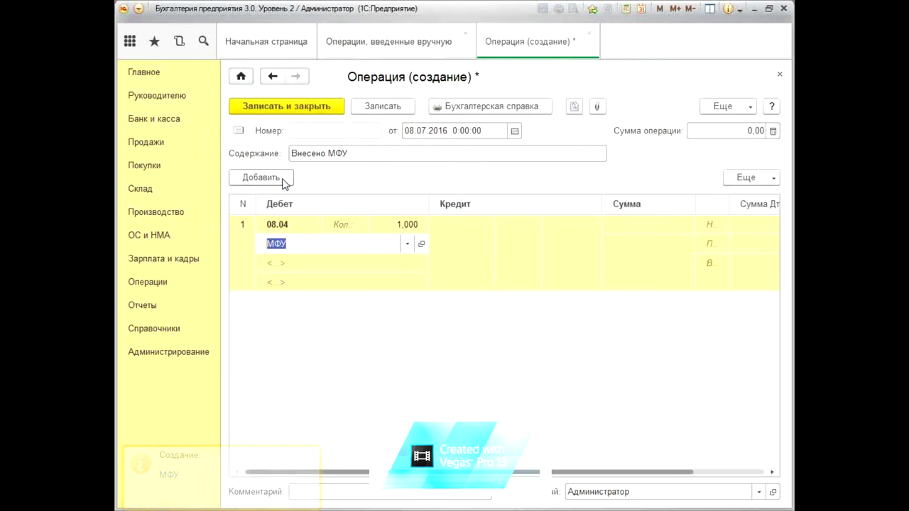
# Set the debit warehouse to "оптовый склад", leaving the batch empty.
pyautogui.click(282, 270)
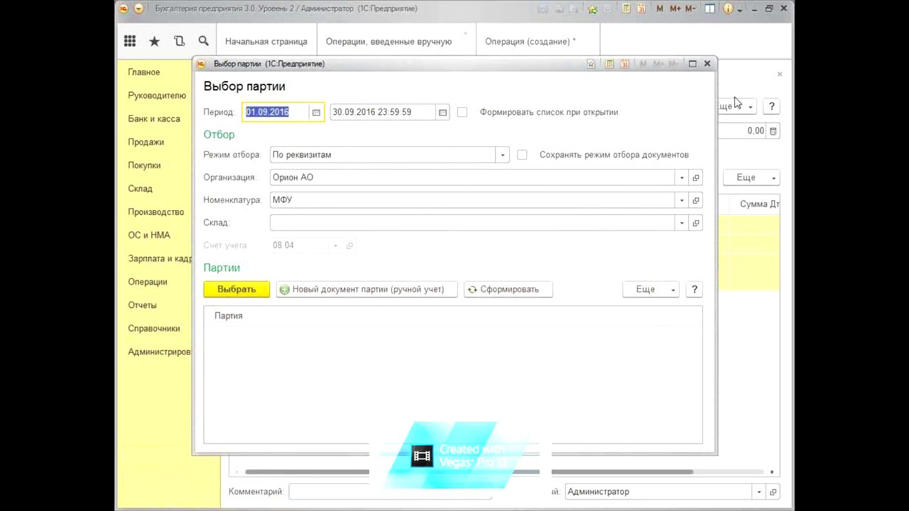
pyautogui.click(705, 63)
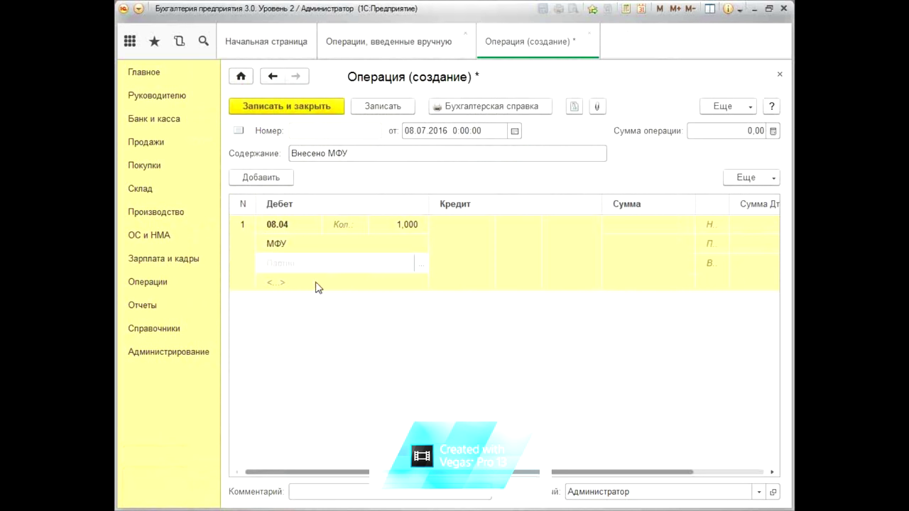
pyautogui.click(285, 283)
pyautogui.click(296, 357)
pyautogui.doubleClick(292, 187)
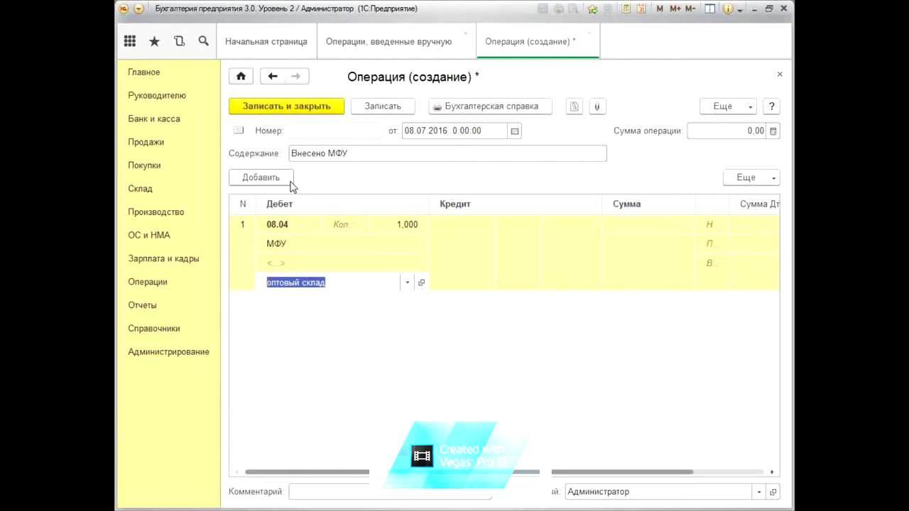
pyautogui.click(355, 335)
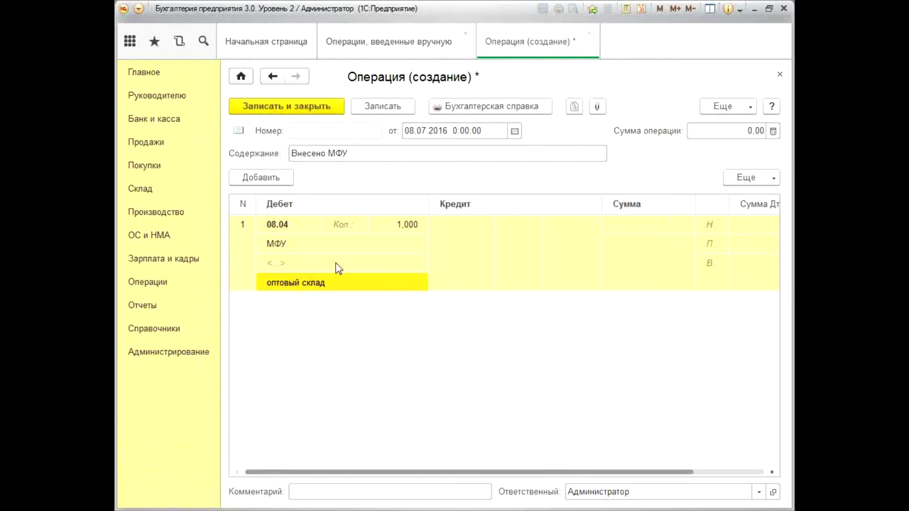
# Set the credit account to 75.01 and choose the listed private individual as its counterparty.
pyautogui.click(457, 247)
pyautogui.click(457, 242)
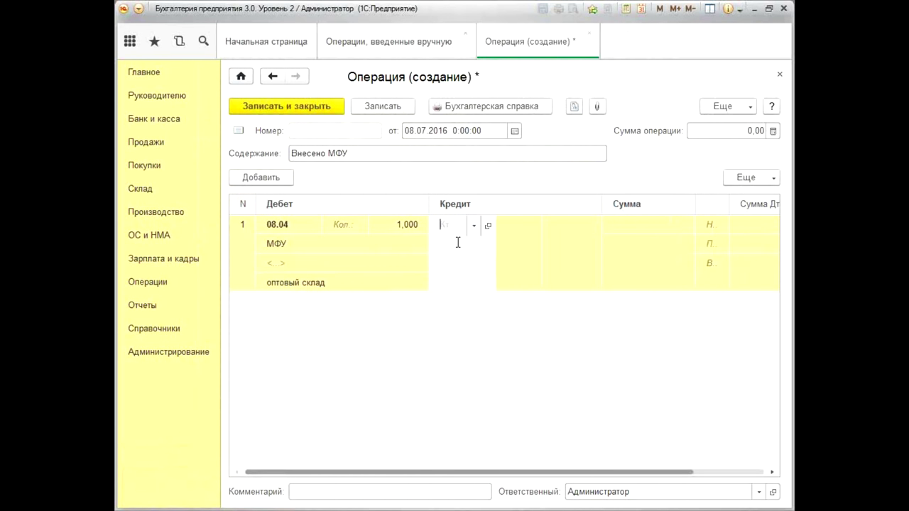
pyautogui.write('75')
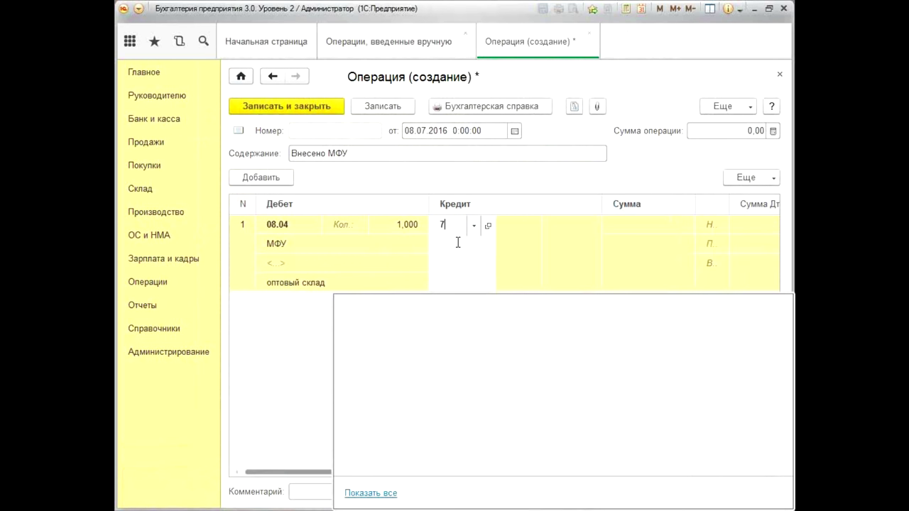
pyautogui.click(481, 310)
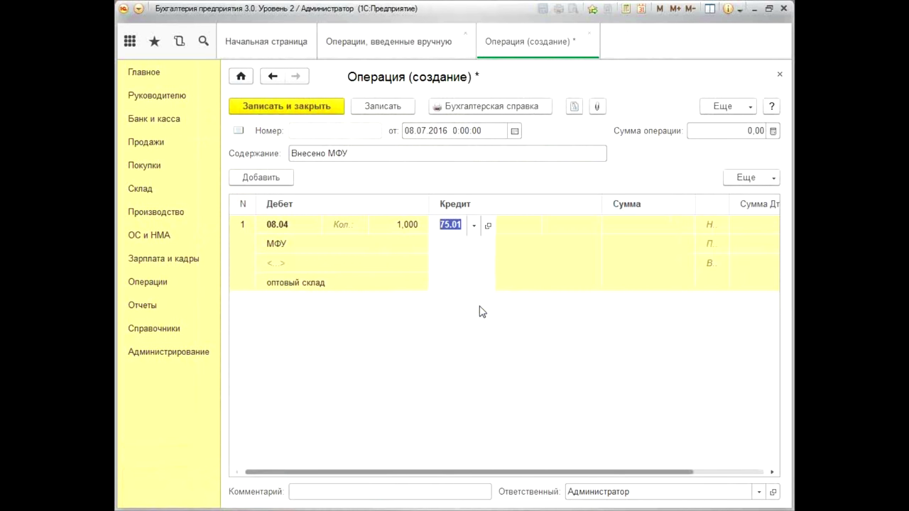
pyautogui.click(542, 263)
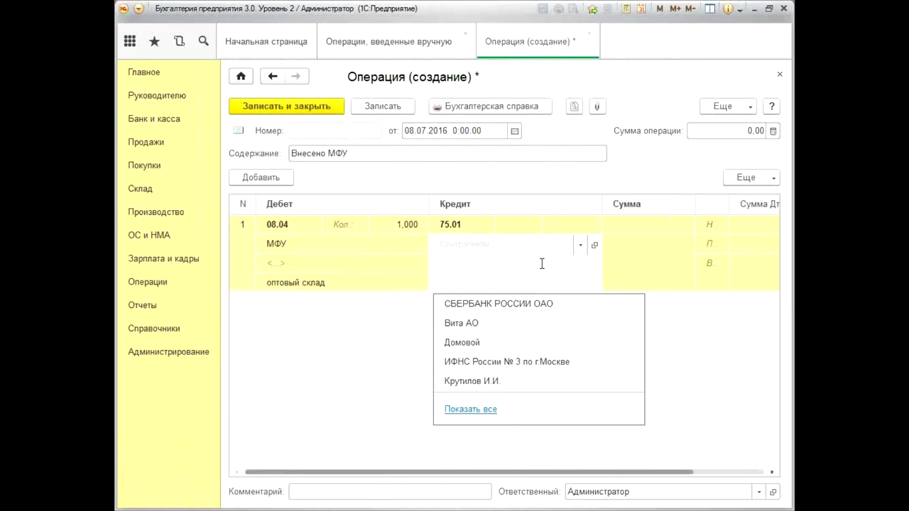
pyautogui.click(469, 382)
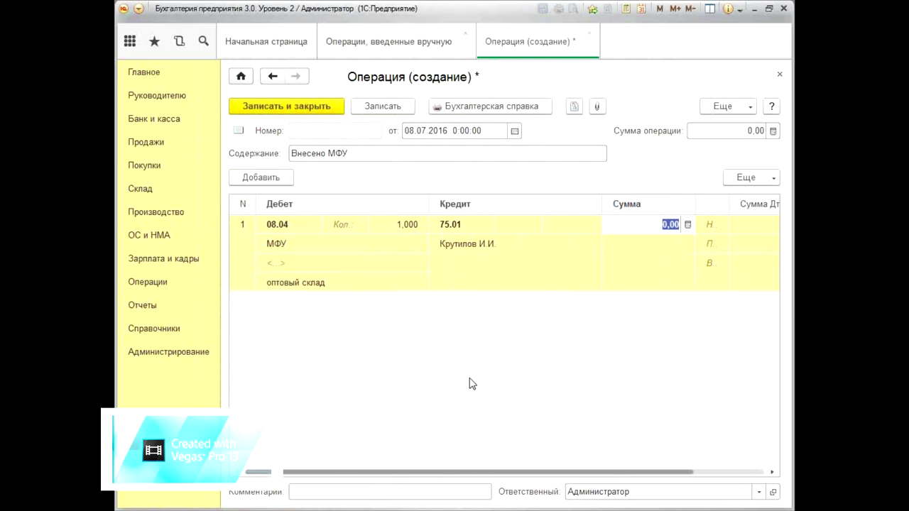
# Complete the entry line with the amount 42 000 and content "Внесено МФУ", and save and close the operation.
pyautogui.write('42000')
pyautogui.press('Return')
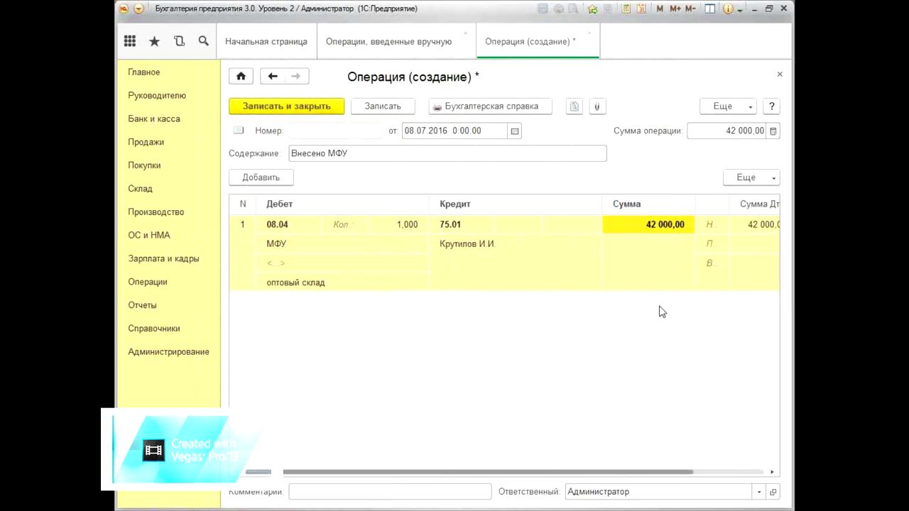
pyautogui.click(660, 277)
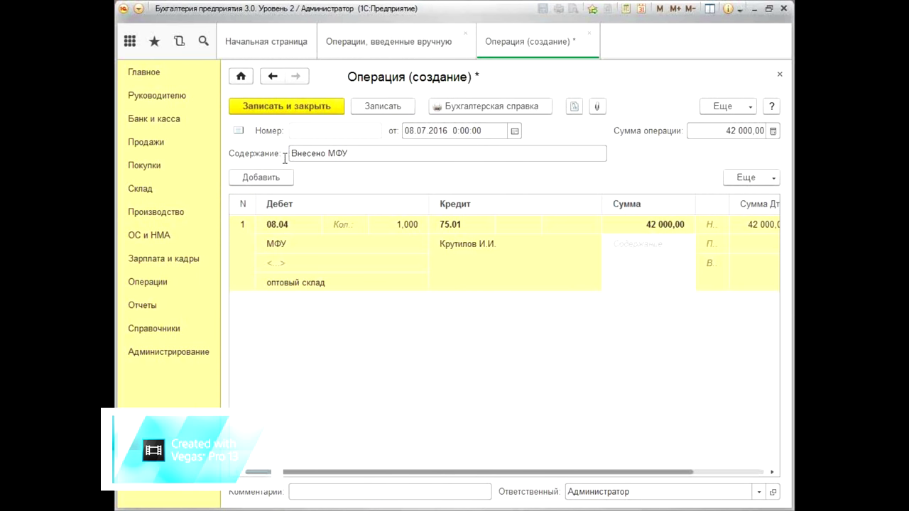
pyautogui.write('Внесено МФУ')
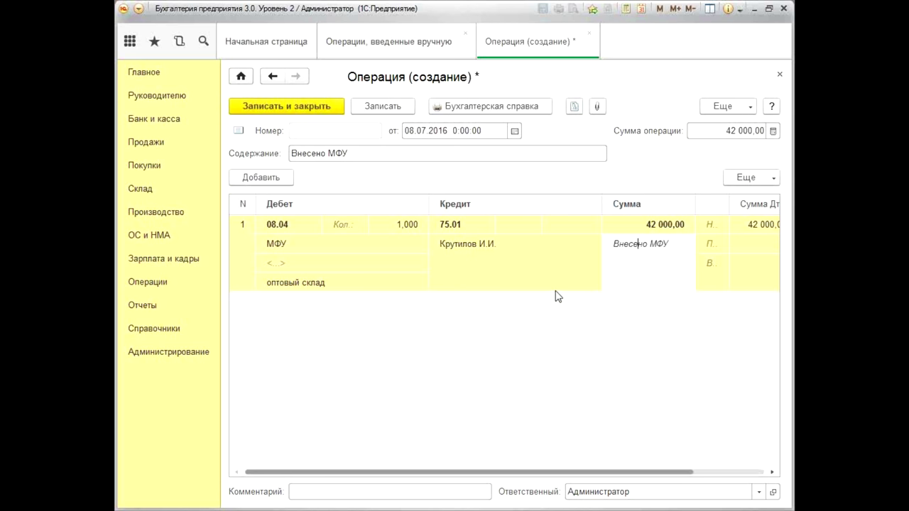
pyautogui.click(397, 342)
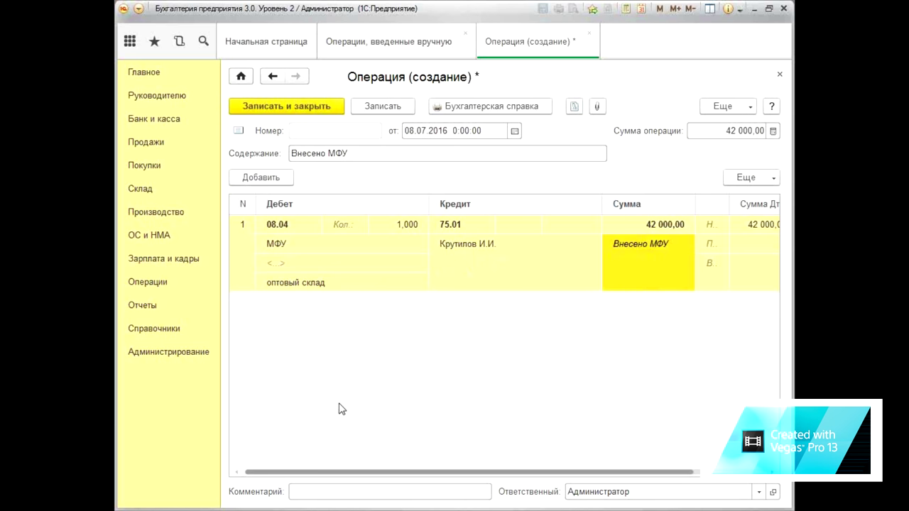
pyautogui.click(307, 110)
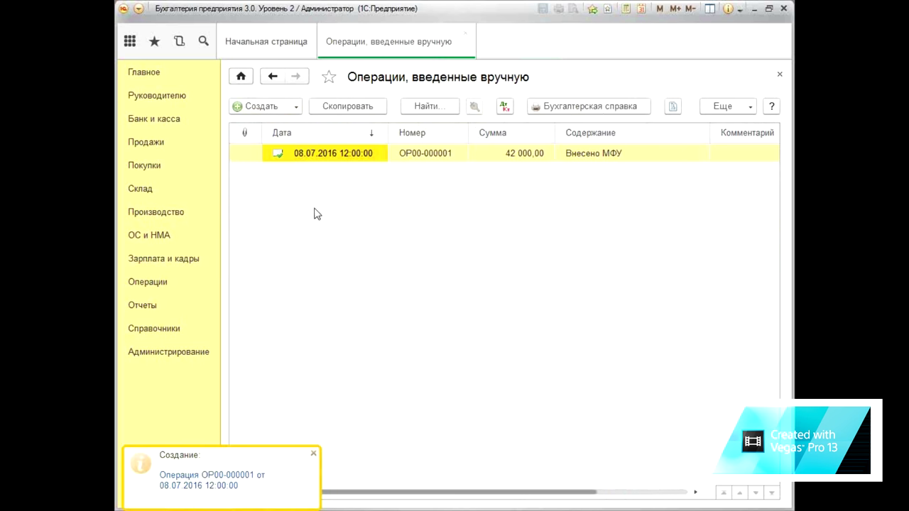
# Open the "Оборотно-сальдовая ведомость по счету" report and set its period to 01.07.2016 – 30.09.2016.
pyautogui.click(313, 455)
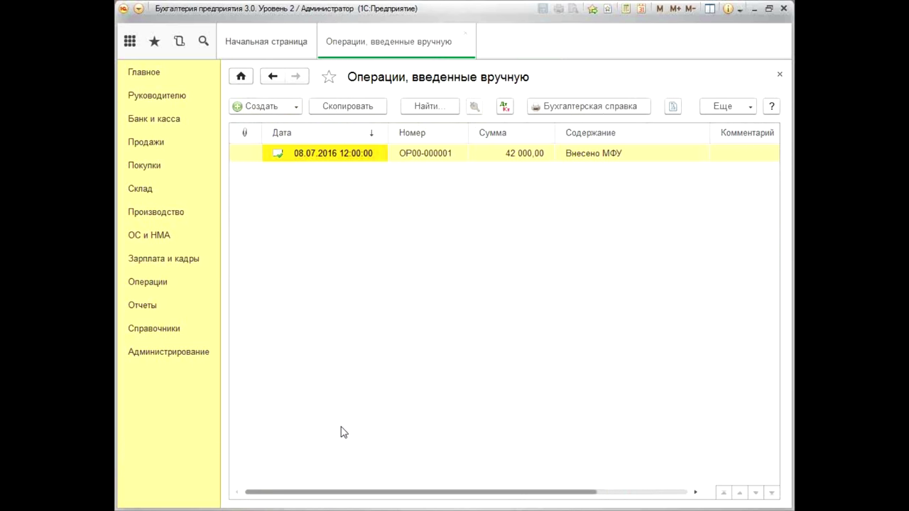
pyautogui.click(153, 310)
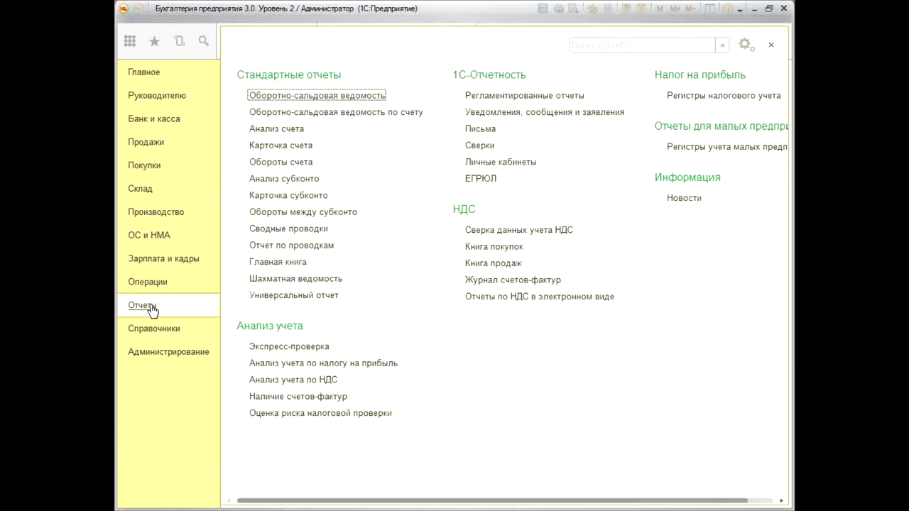
pyautogui.click(353, 113)
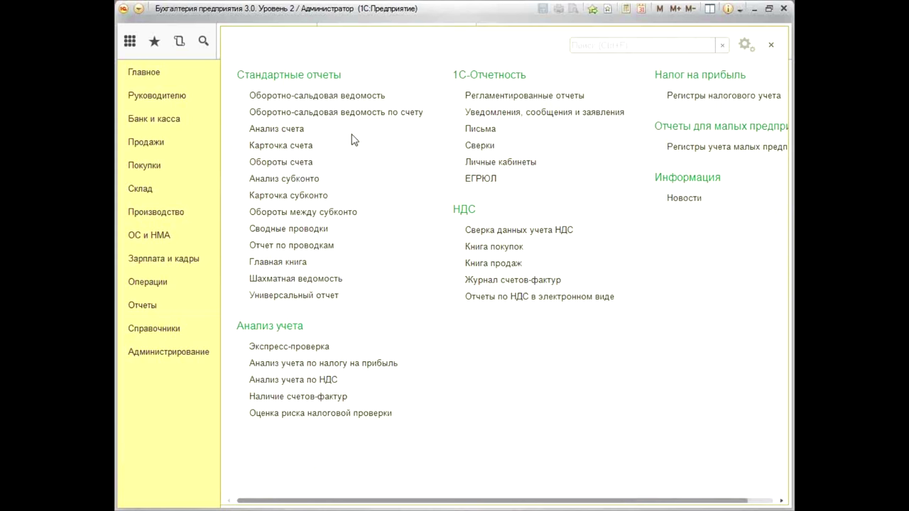
pyautogui.write('01.07.2016')
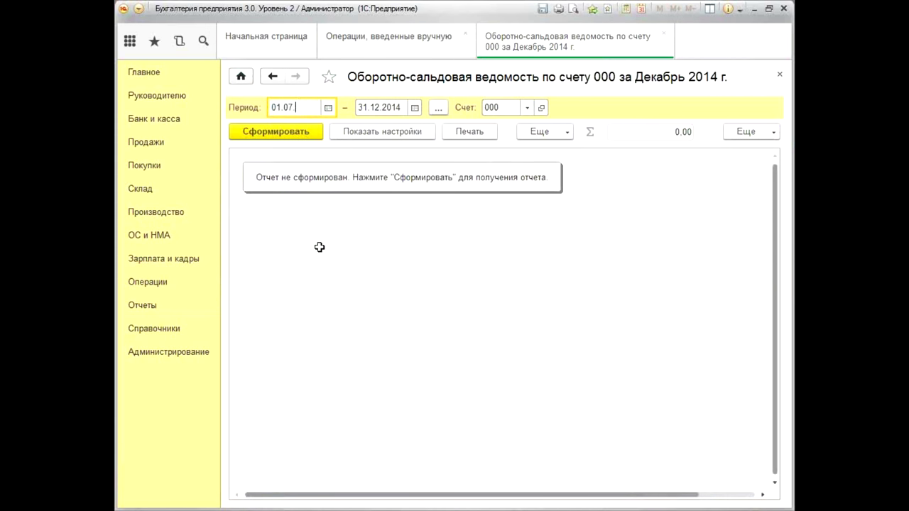
pyautogui.press('Tab')
pyautogui.write('30.09.2016')
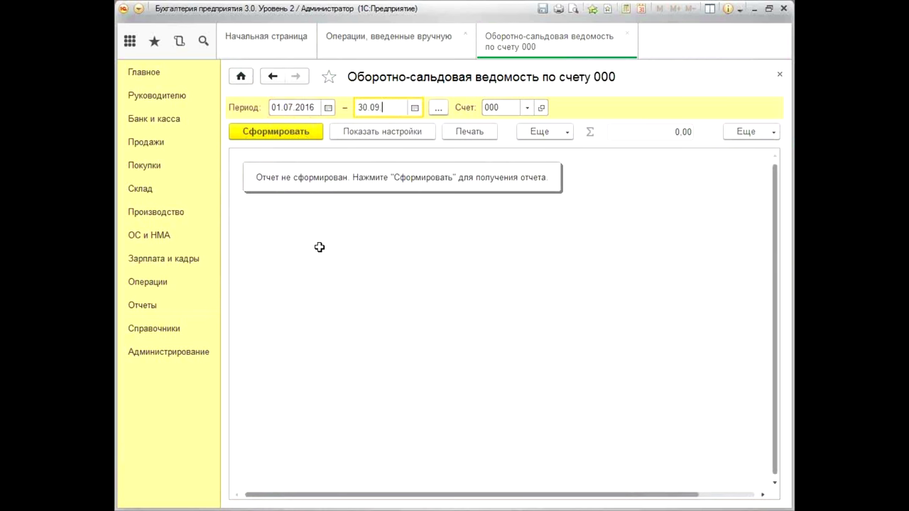
pyautogui.press('Tab')
# Generate the report for account 08.04, examine the turnovers and closing balance, and close it.
pyautogui.write('08')
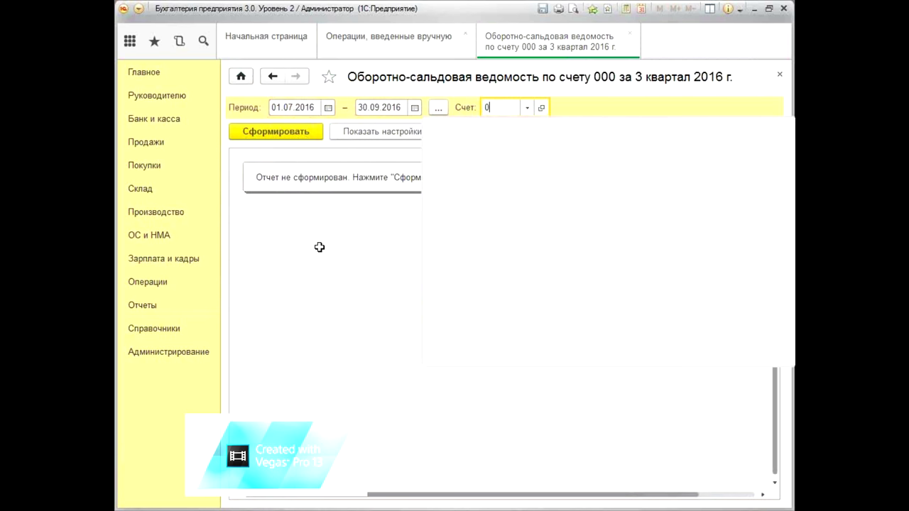
pyautogui.press('Escape')
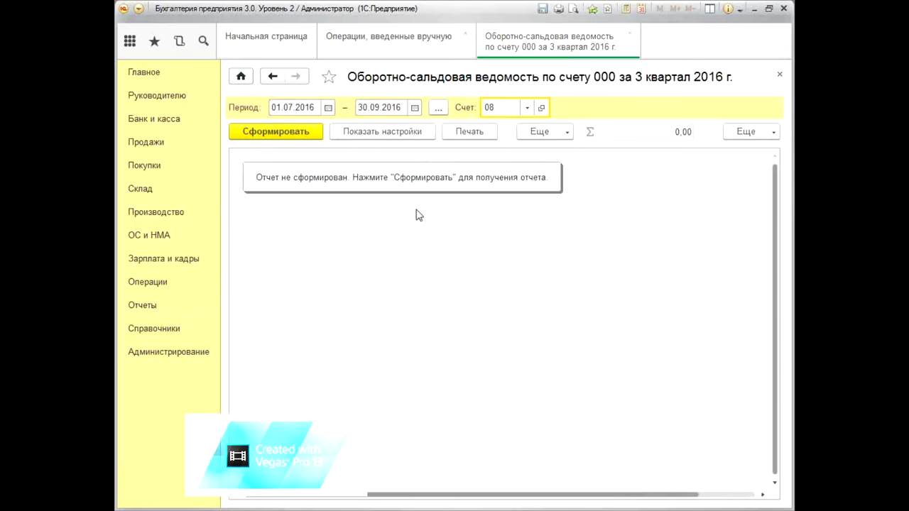
pyautogui.click(277, 139)
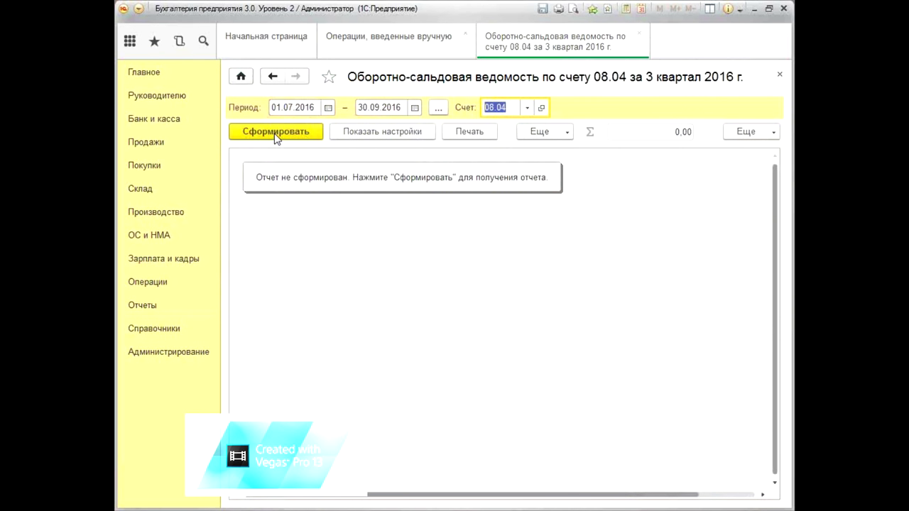
pyautogui.click(275, 133)
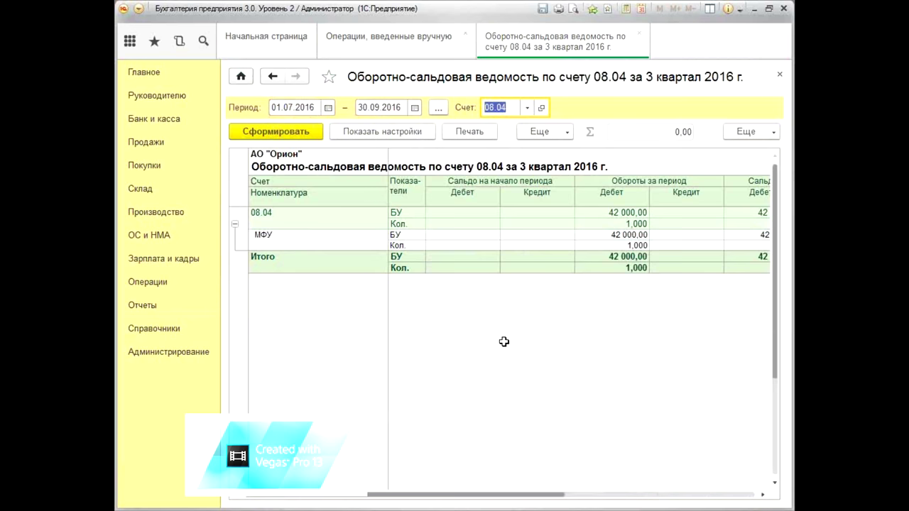
pyautogui.moveTo(489, 495); pyautogui.dragTo(578, 498)
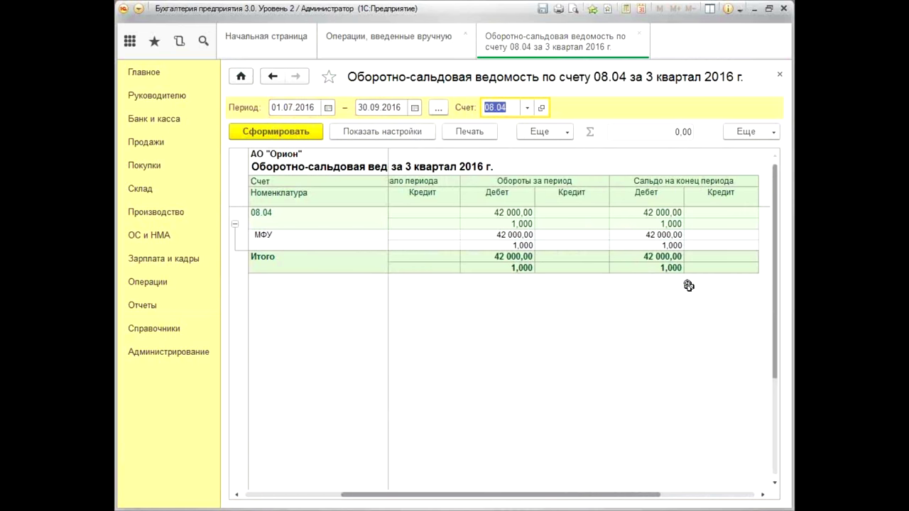
pyautogui.click(780, 77)
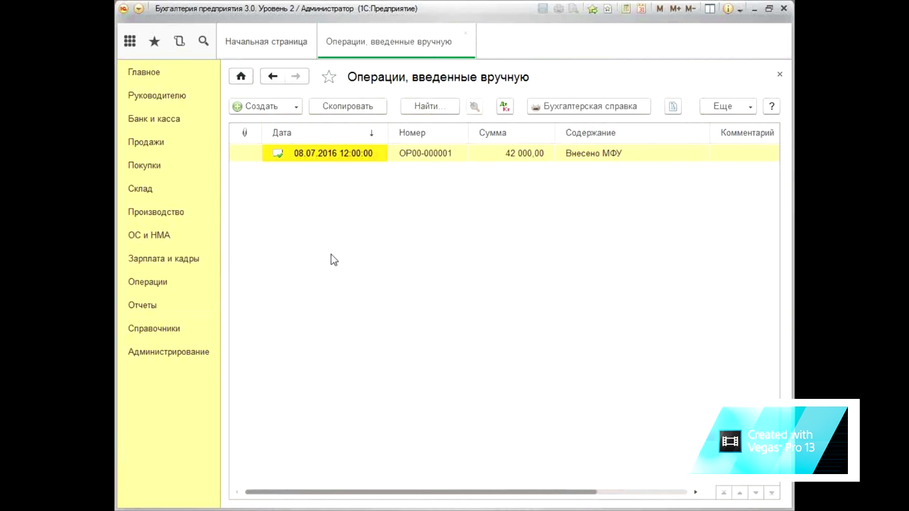
# Create a "Принятие к учету ОС" document dated 08.07.2016, checking the date against the manual operation.
pyautogui.click(149, 236)
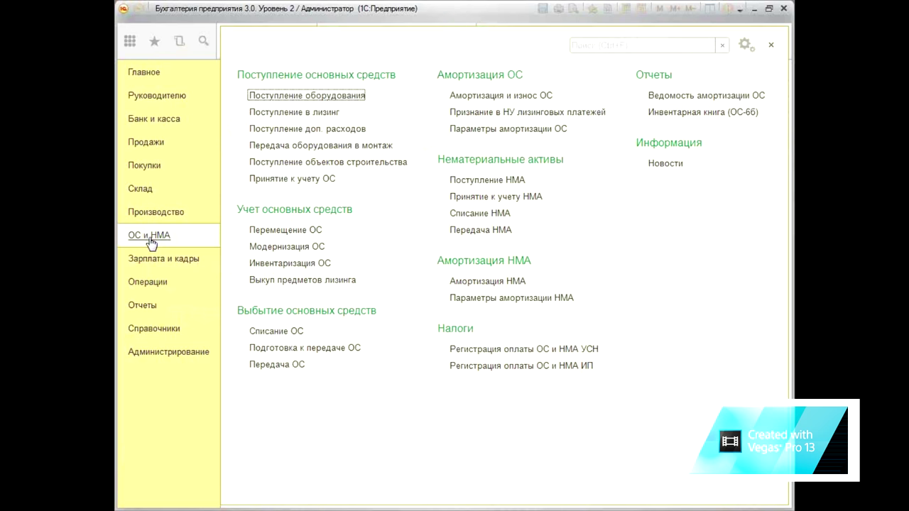
pyautogui.click(303, 180)
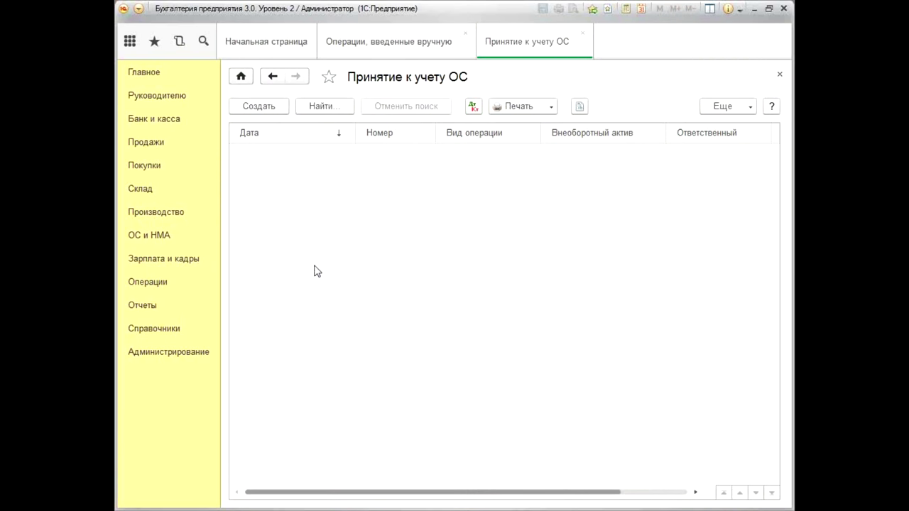
pyautogui.click(274, 110)
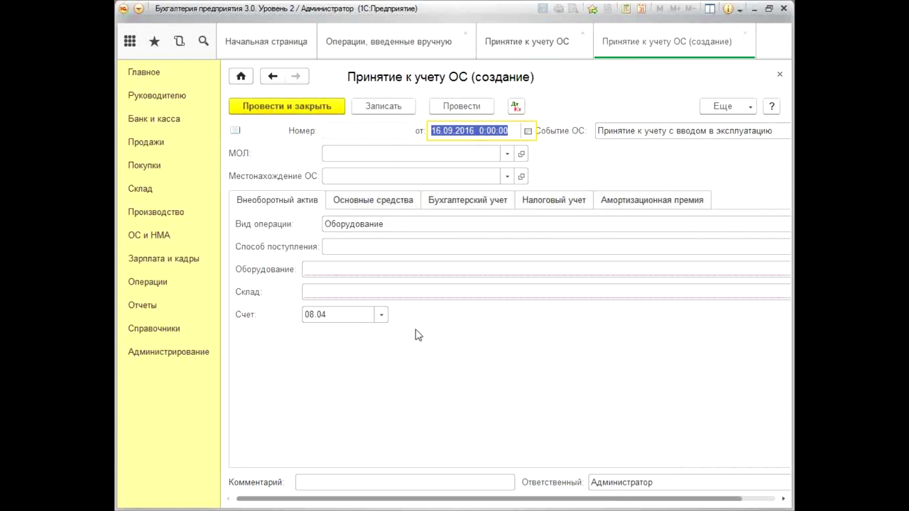
pyautogui.write('0807')
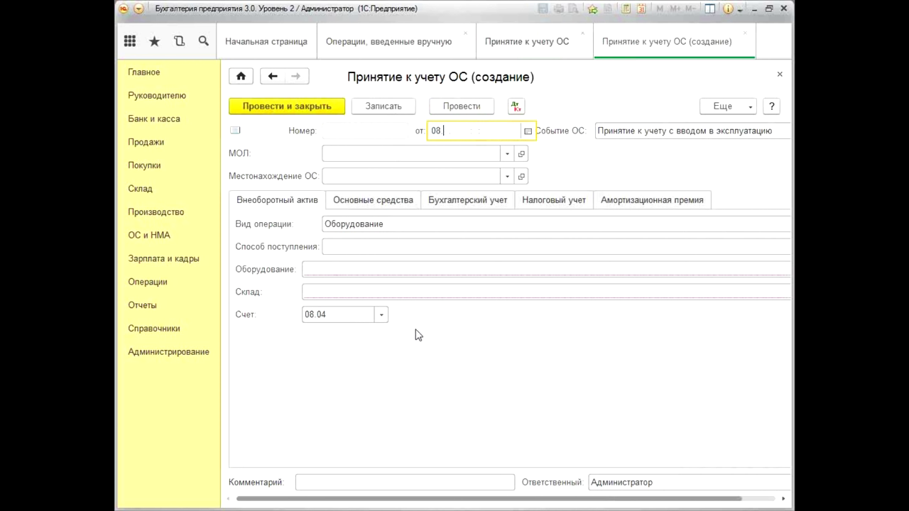
pyautogui.press('Tab')
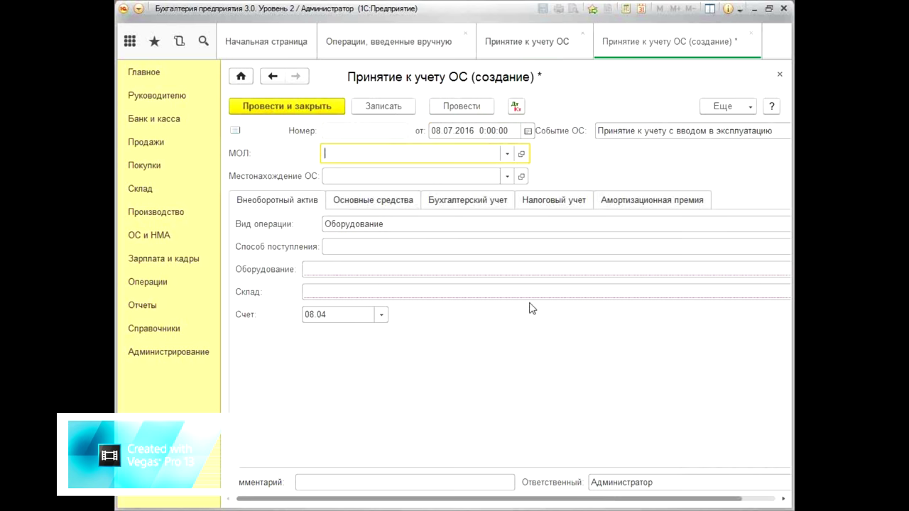
pyautogui.click(406, 47)
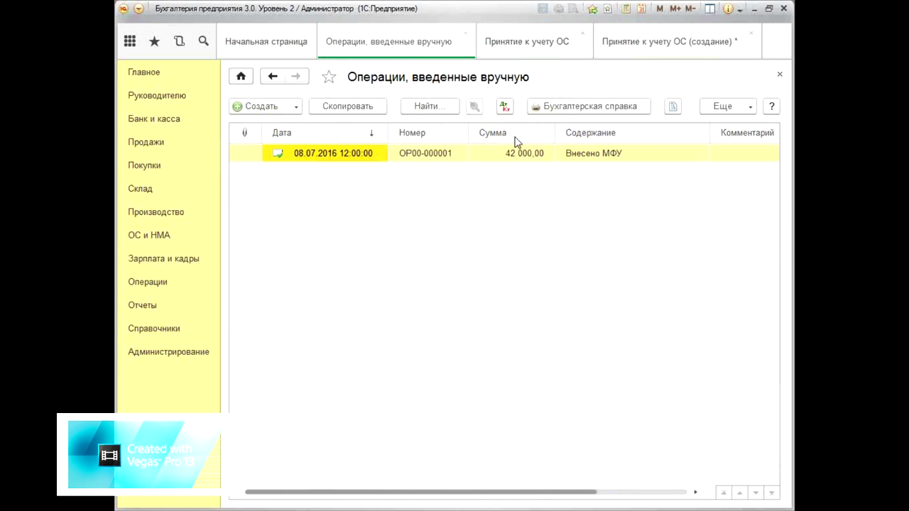
pyautogui.click(685, 44)
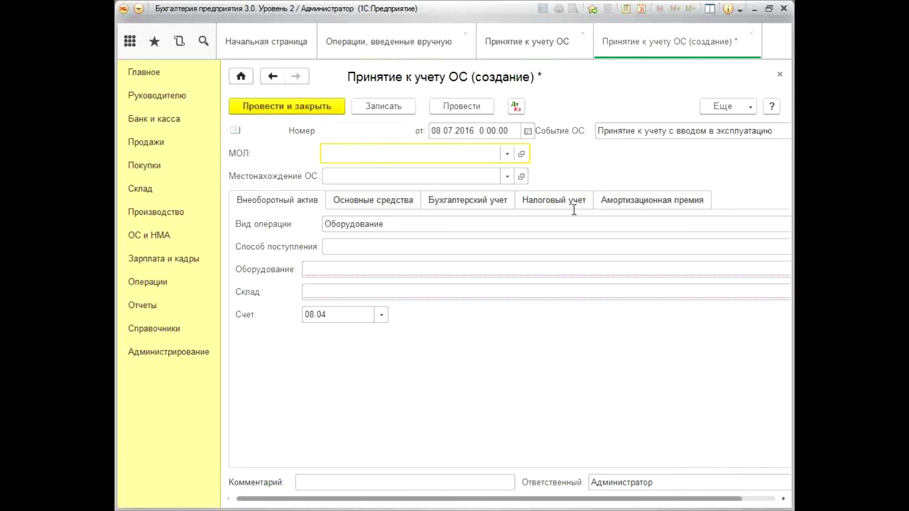
# Choose the listed individual as the responsible person (МОЛ) and set the asset location to "Администрация".
pyautogui.click(505, 163)
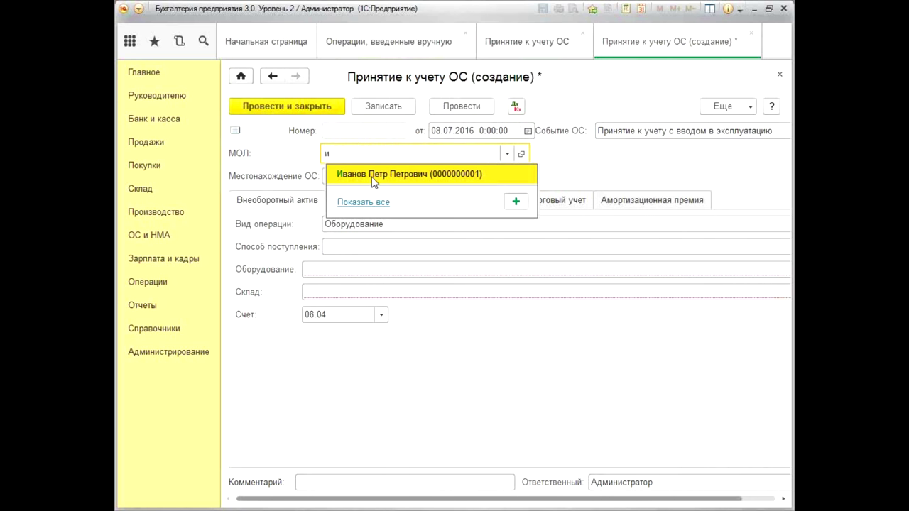
pyautogui.click(370, 178)
pyautogui.click(344, 182)
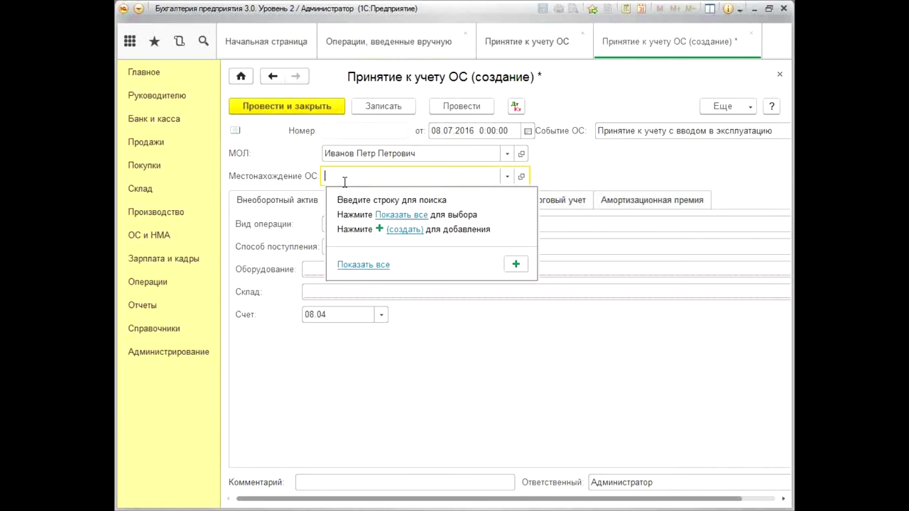
pyautogui.write('д')
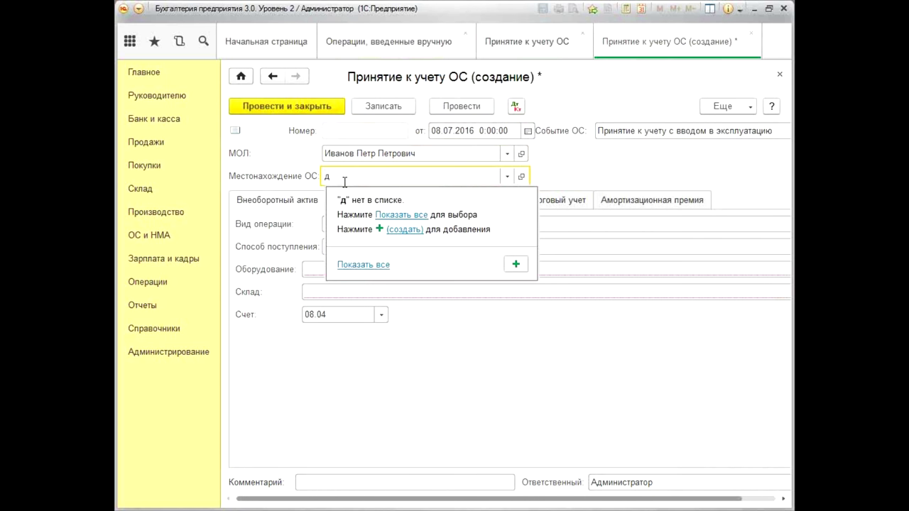
pyautogui.press('BackSpace')
pyautogui.write('а')
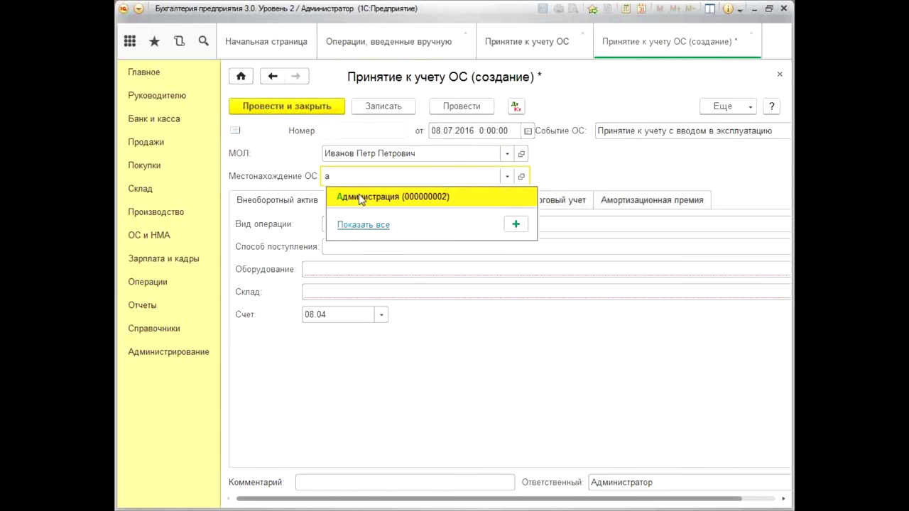
pyautogui.click(360, 199)
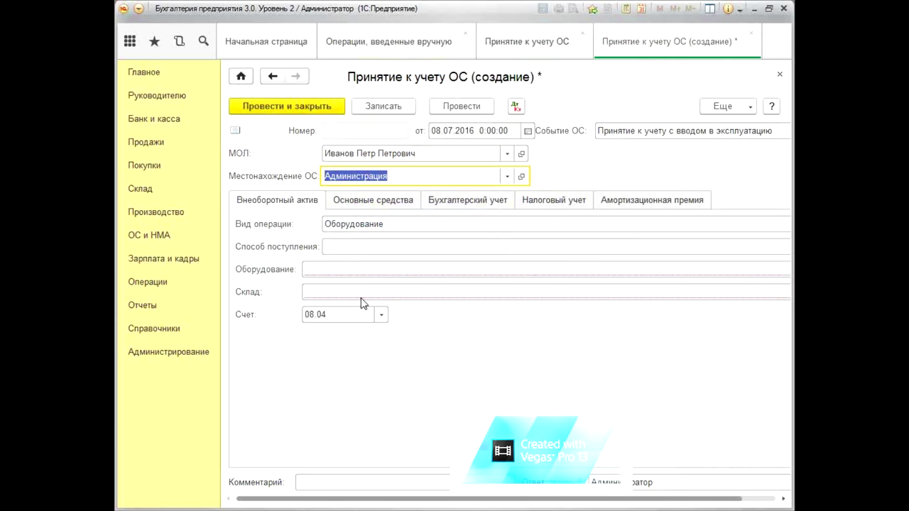
# Set the acquisition method to "Вклад в уставный (складочный) капитал".
pyautogui.press('Tab')
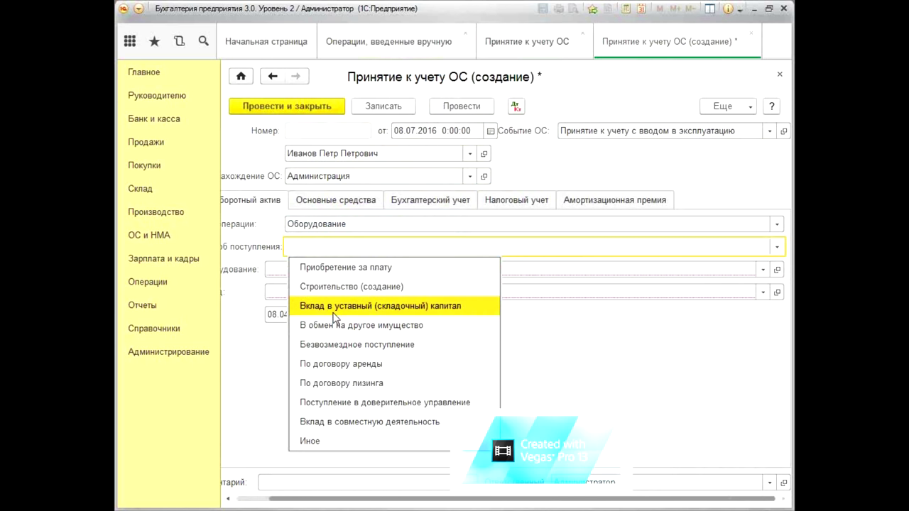
pyautogui.click(334, 316)
pyautogui.moveTo(412, 499); pyautogui.dragTo(378, 499)
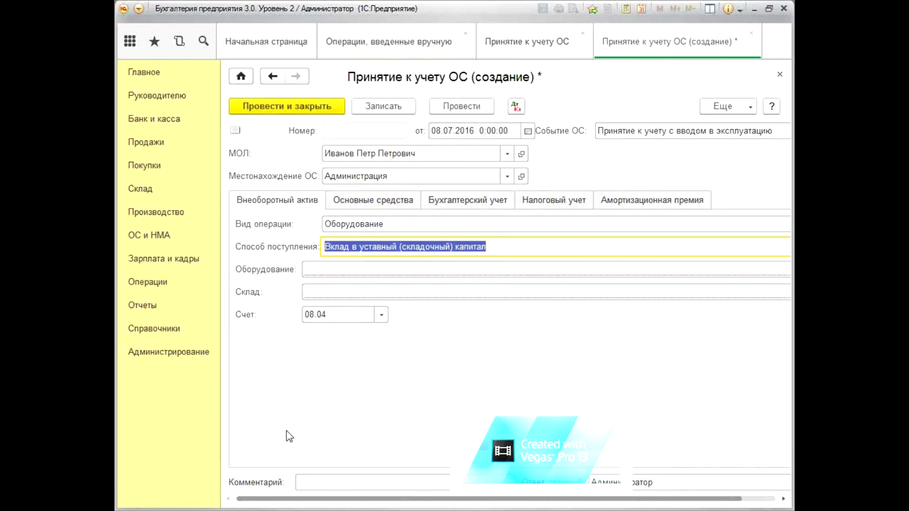
# Select МФУ from the "Оборудование (объекты основных средств)" group as the equipment and set the warehouse to "оптовый склад".
pyautogui.click(323, 272)
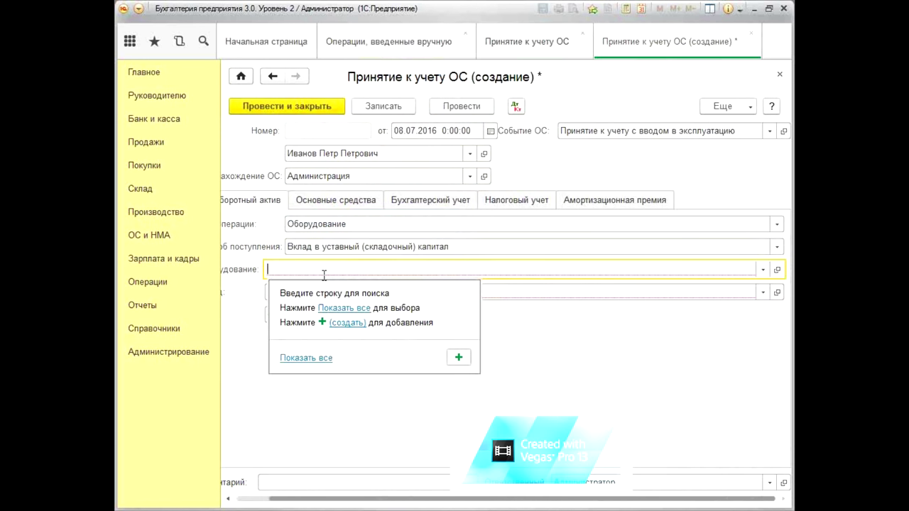
pyautogui.click(302, 361)
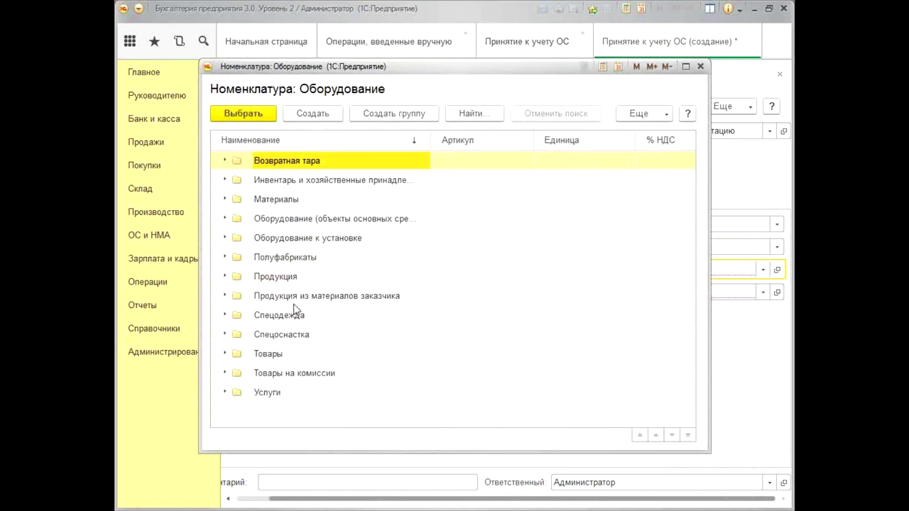
pyautogui.doubleClick(314, 225)
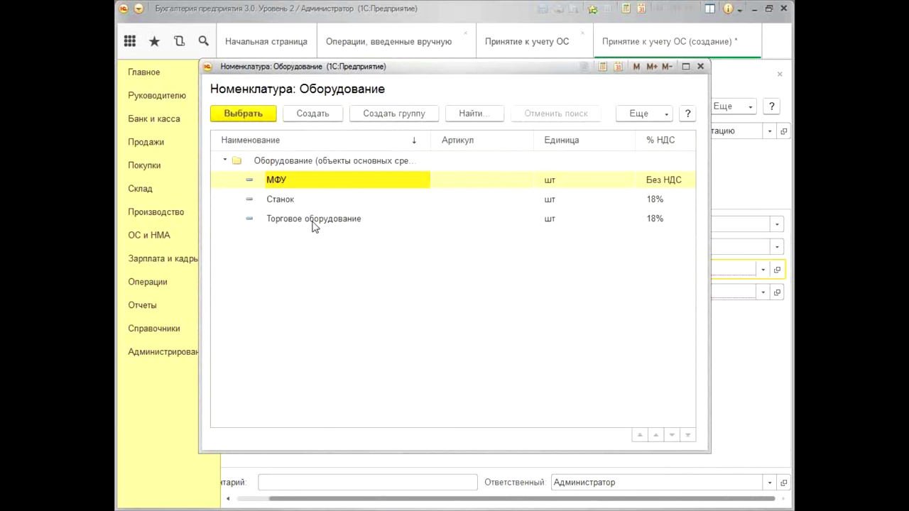
pyautogui.doubleClick(277, 182)
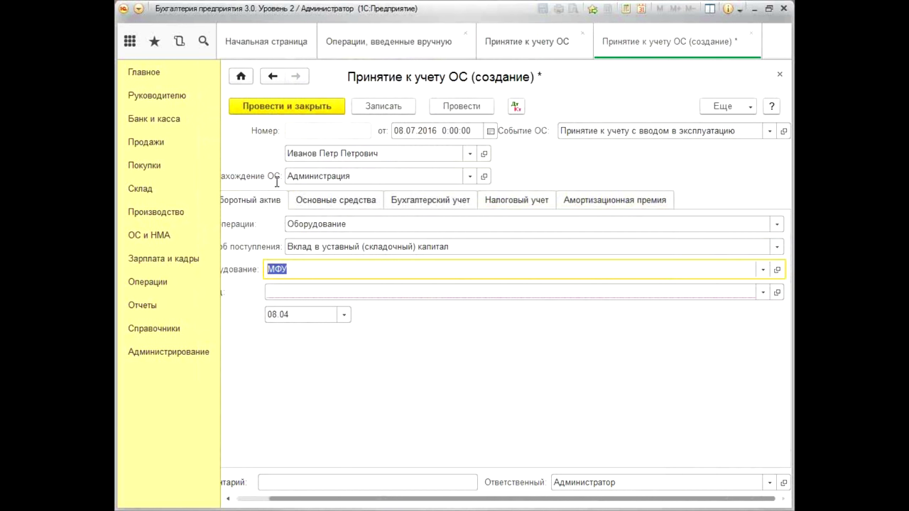
pyautogui.click(305, 299)
pyautogui.click(334, 314)
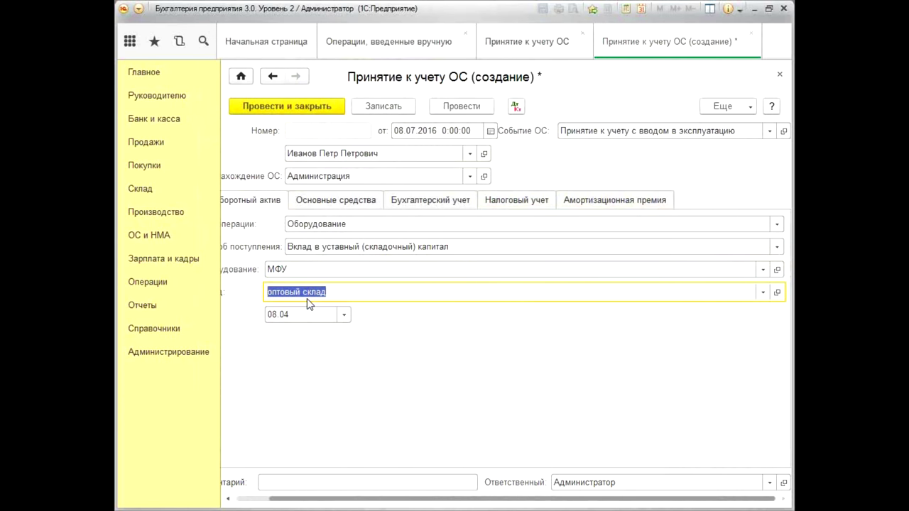
pyautogui.moveTo(391, 499); pyautogui.dragTo(359, 499)
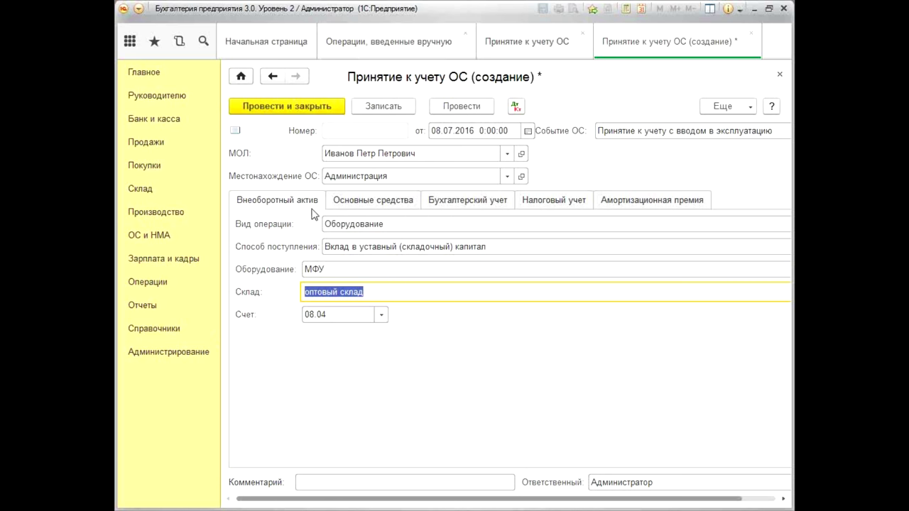
# For the document's fixed asset row, create a new fixed asset with "МФУ" as both its name and full name.
pyautogui.click(402, 204)
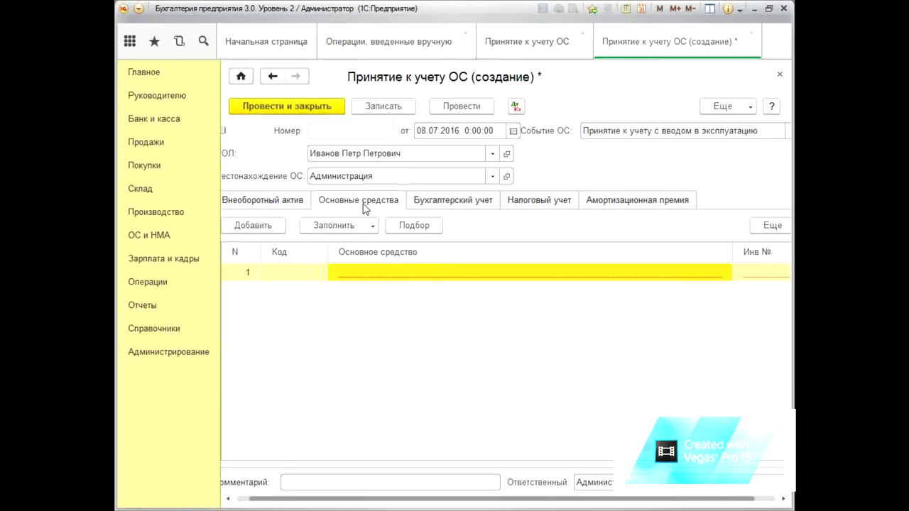
pyautogui.click(468, 278)
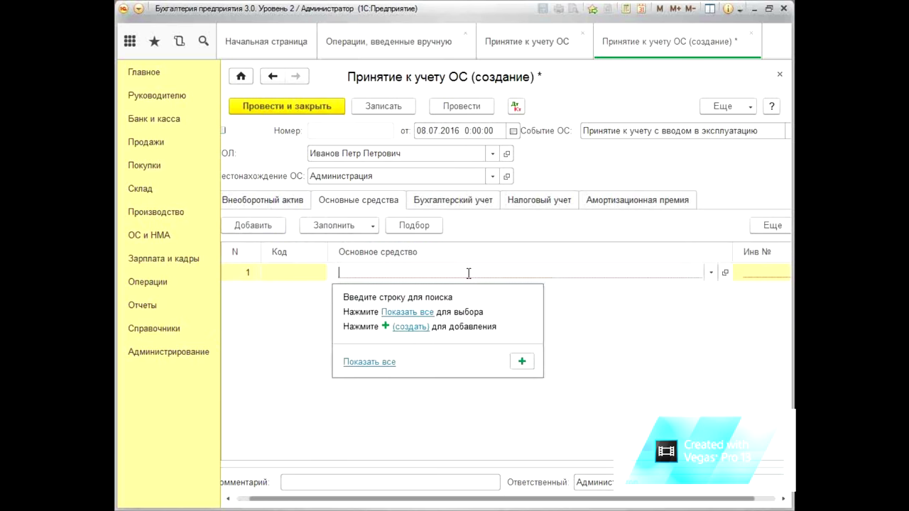
pyautogui.click(363, 363)
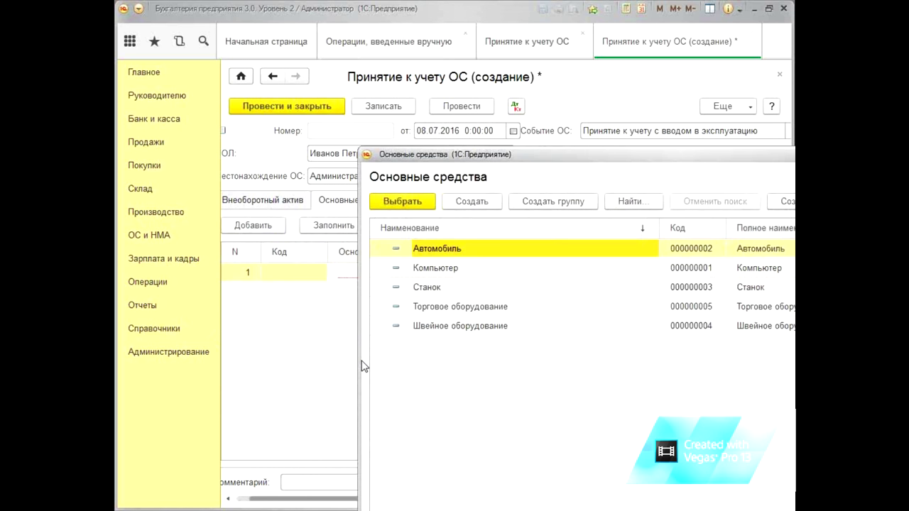
pyautogui.moveTo(608, 150); pyautogui.dragTo(594, 143)
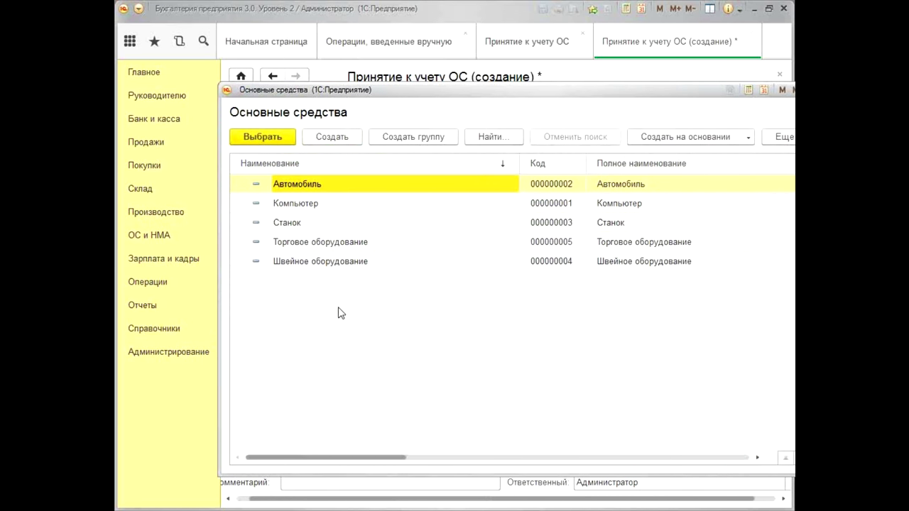
pyautogui.click(342, 140)
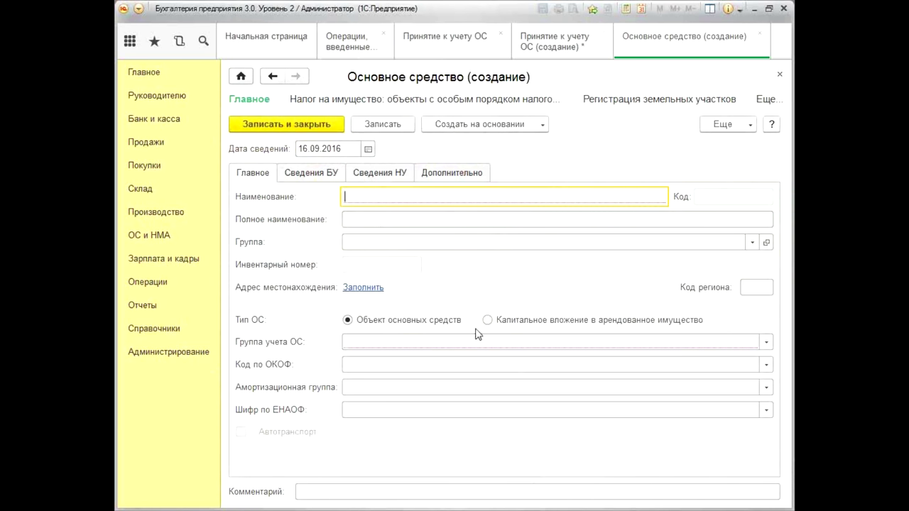
pyautogui.write('МФУ')
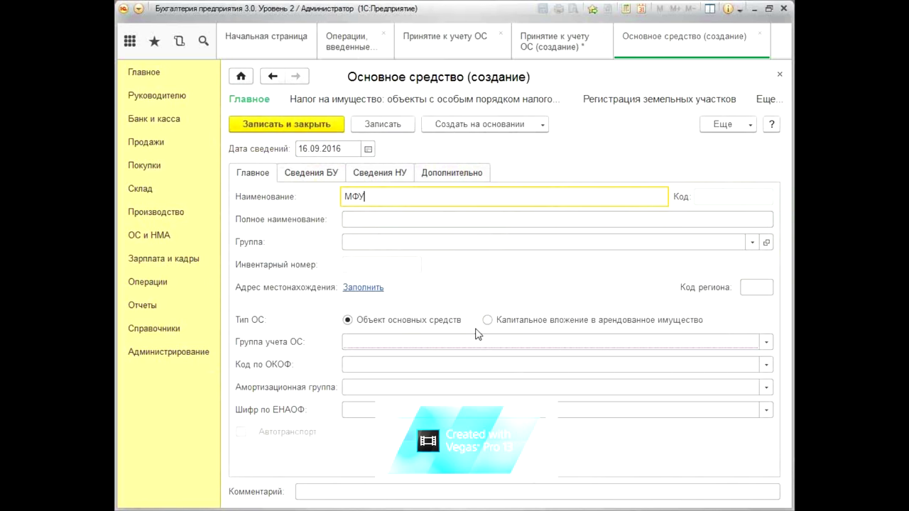
pyautogui.click(381, 217)
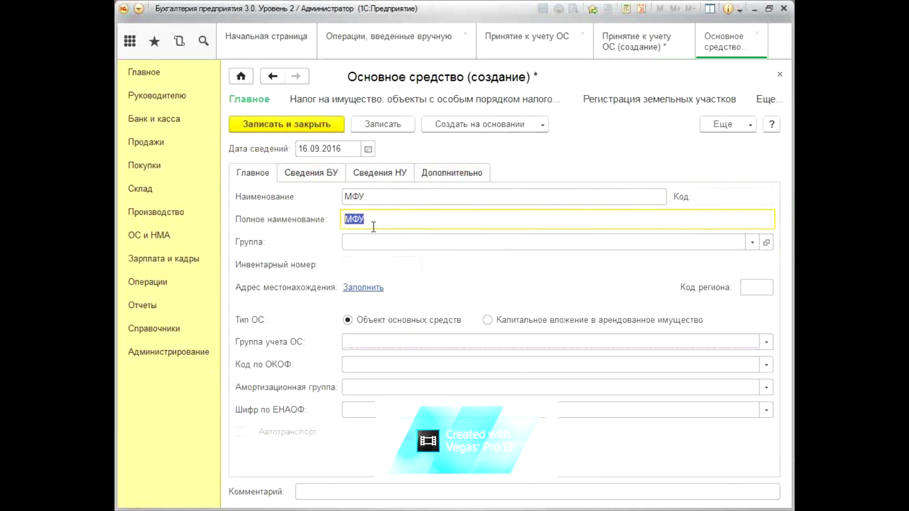
pyautogui.click(371, 218)
# Set the asset's accounting group to "Офисное оборудование" and its depreciation group to "Вторая группа (свыше 2 лет до 3 лет включительно)".
pyautogui.click(767, 343)
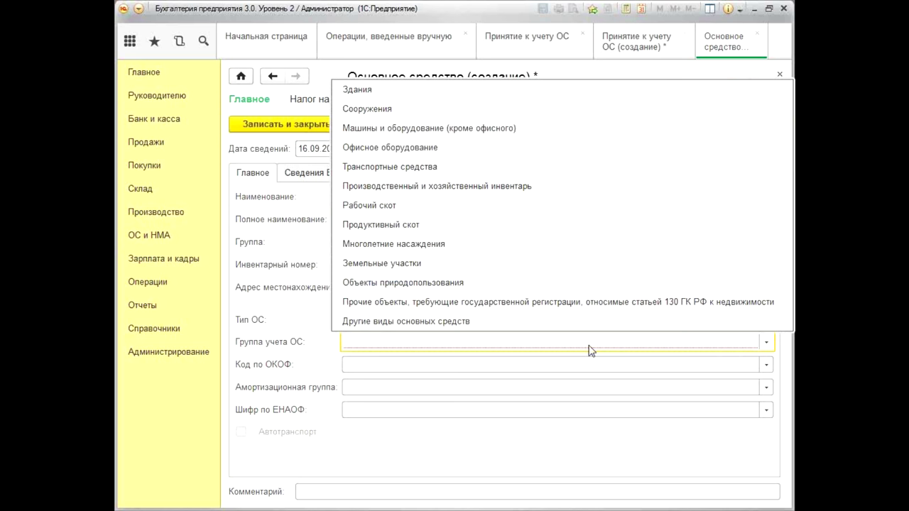
pyautogui.click(409, 147)
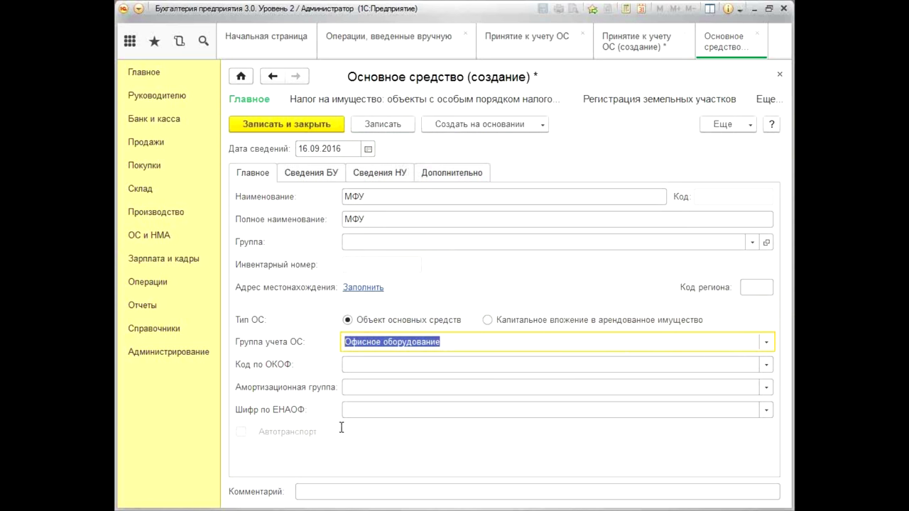
pyautogui.click(352, 386)
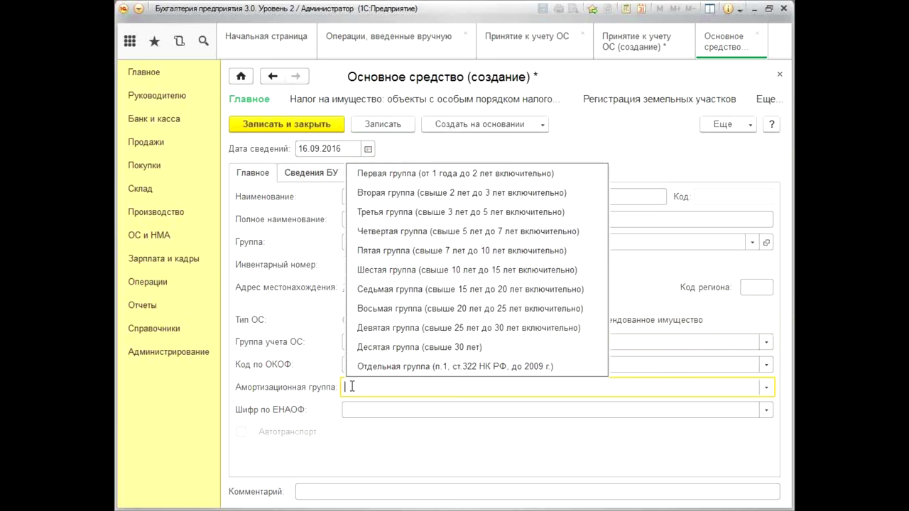
pyautogui.click(382, 193)
pyautogui.click(571, 387)
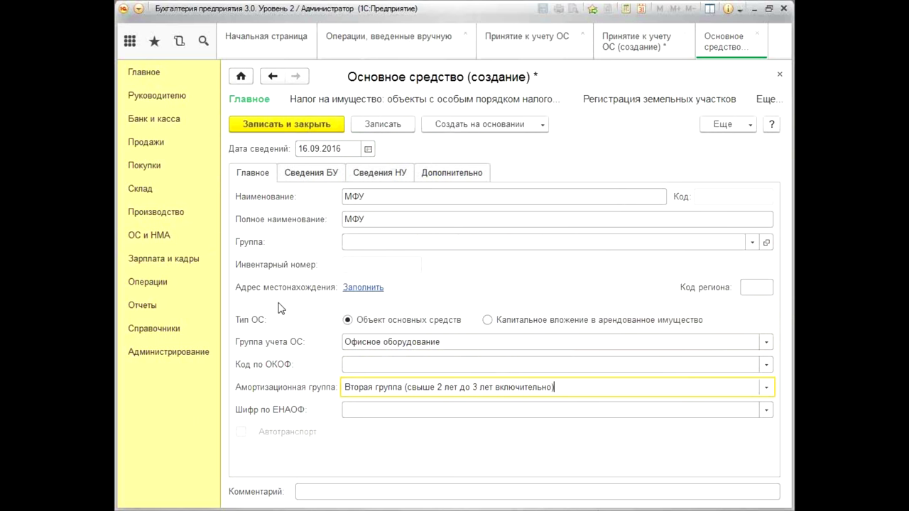
# Save the new МФУ asset card and choose МФУ as the fixed asset in the acceptance document.
pyautogui.click(289, 127)
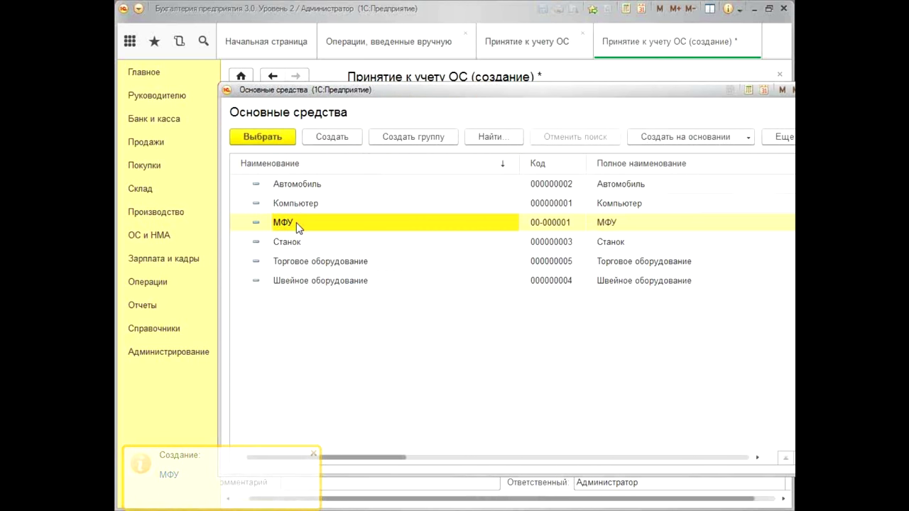
pyautogui.doubleClick(296, 223)
pyautogui.click(288, 318)
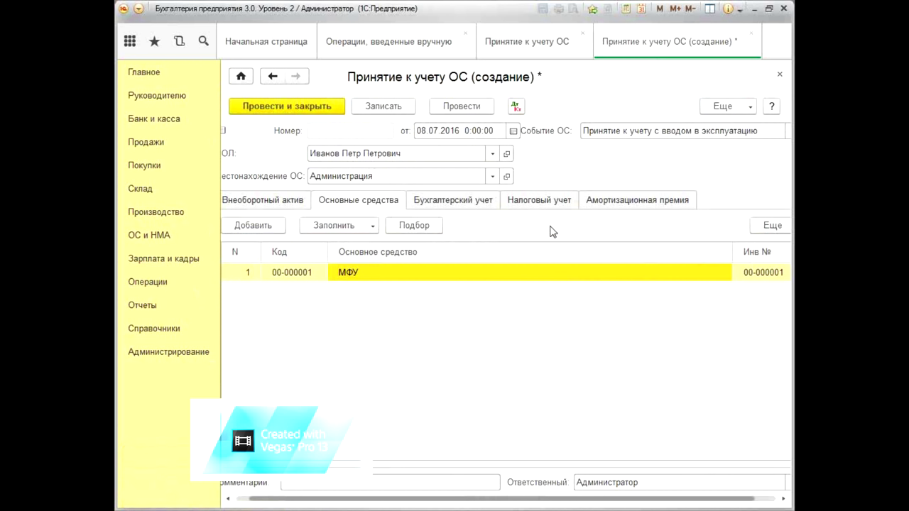
# In the accounting parameters, set the depreciation expense method to "Амортизация (счет 44.01)".
pyautogui.click(460, 202)
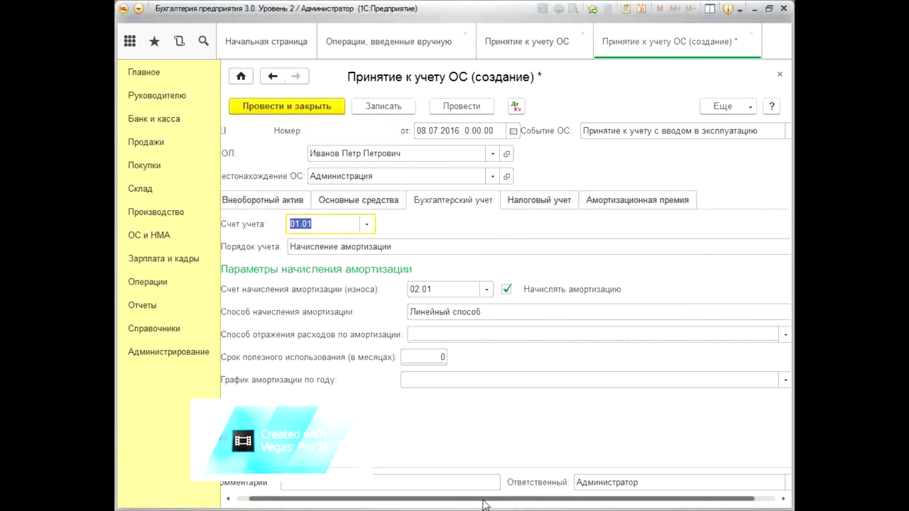
pyautogui.moveTo(483, 504); pyautogui.dragTo(471, 504)
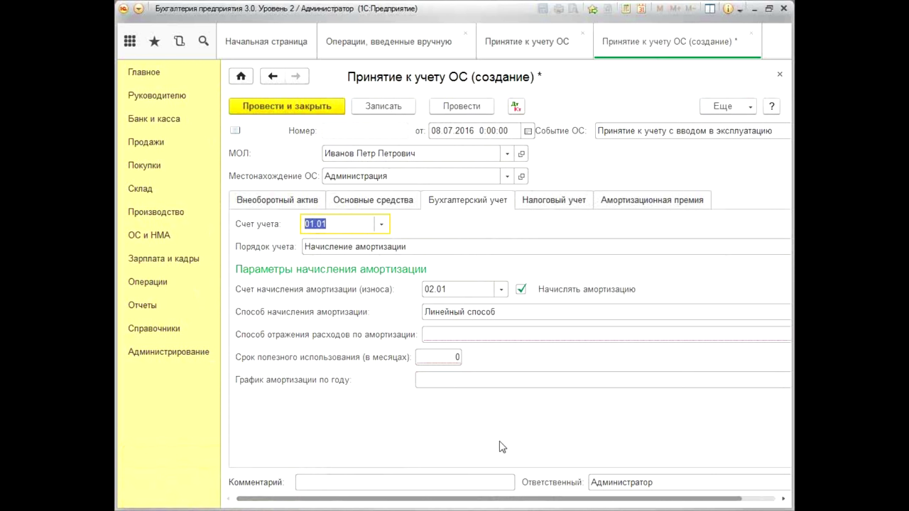
pyautogui.click(434, 337)
pyautogui.click(426, 422)
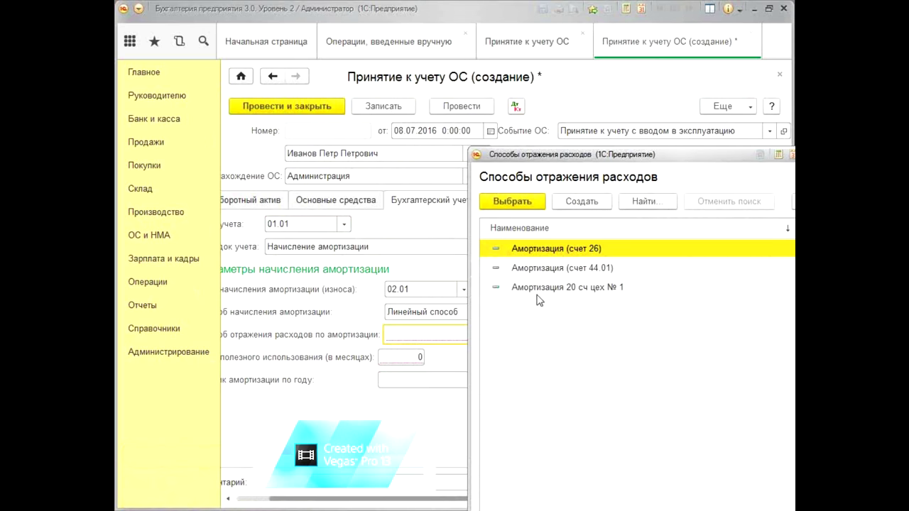
pyautogui.click(530, 270)
pyautogui.doubleClick(529, 271)
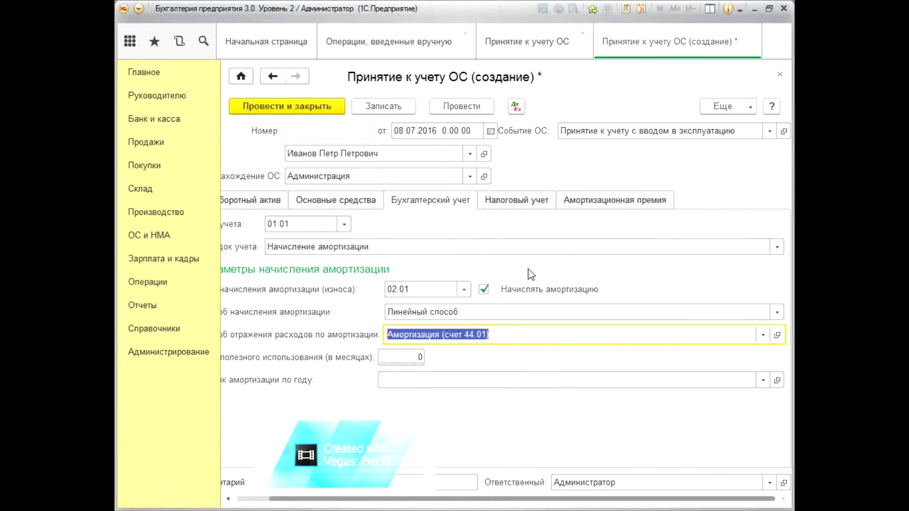
# Set the accounting useful life to 25 months and leave the yearly depreciation schedule empty.
pyautogui.moveTo(449, 499); pyautogui.dragTo(414, 499)
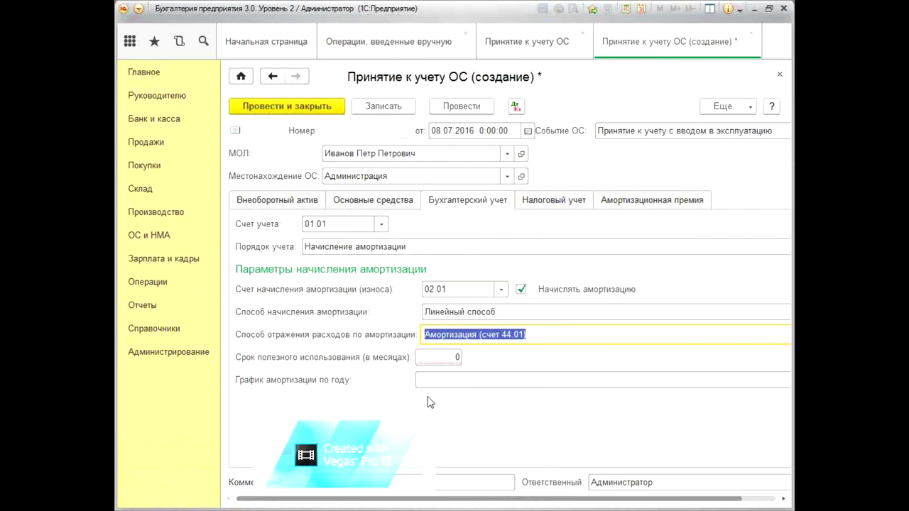
pyautogui.click(444, 356)
pyautogui.write('25')
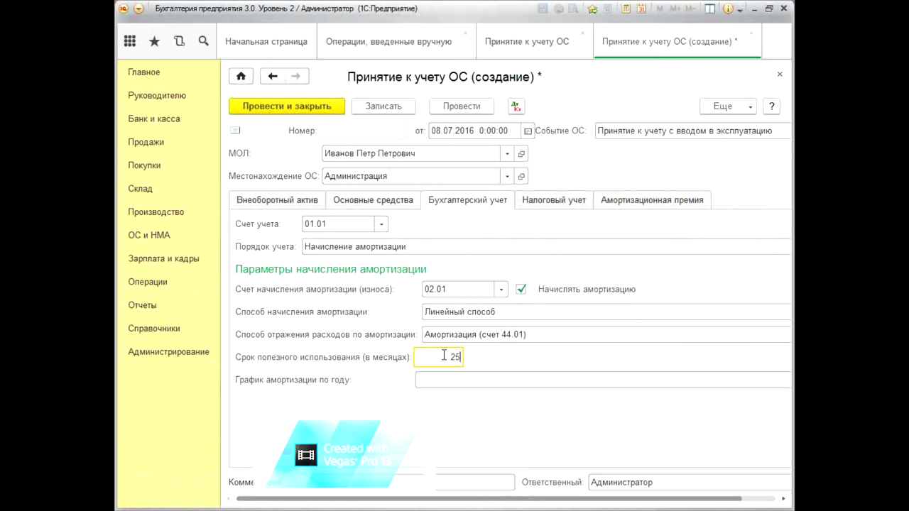
pyautogui.click(509, 381)
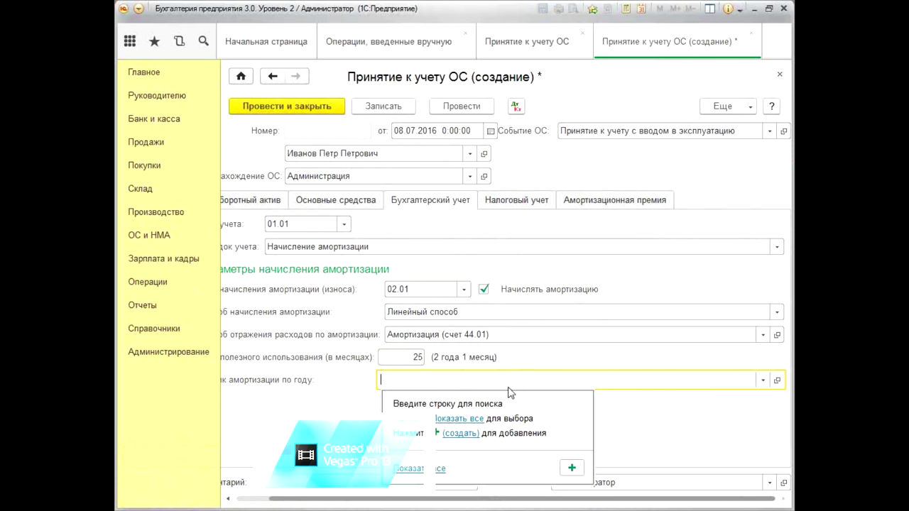
pyautogui.click(292, 411)
pyautogui.moveTo(402, 499); pyautogui.dragTo(368, 500)
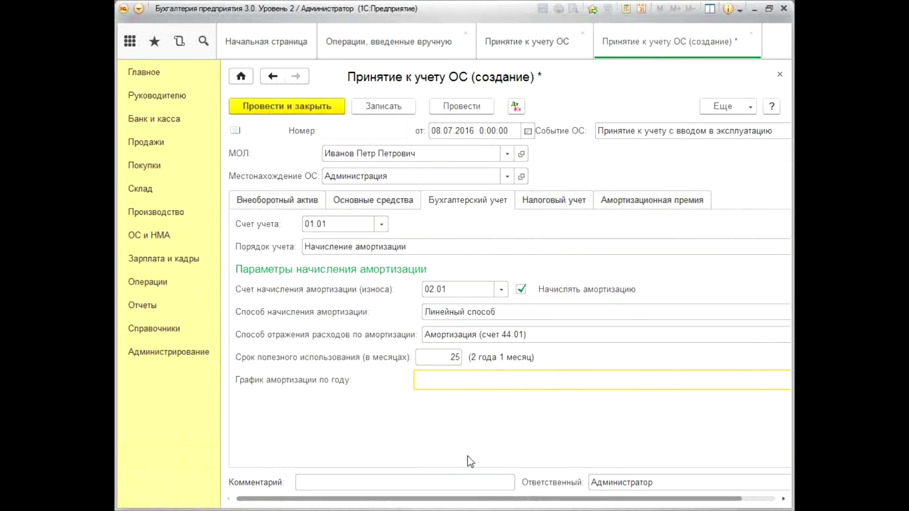
# For tax accounting, set cost inclusion to "Включение в расходы при принятии к учету" and the expense method to "Амортизация (счет 44.01)".
pyautogui.click(544, 204)
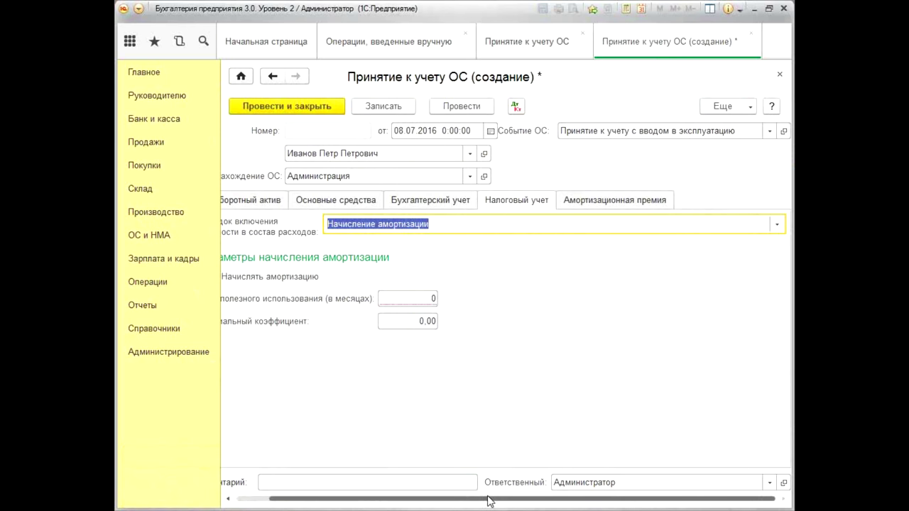
pyautogui.moveTo(536, 505); pyautogui.dragTo(405, 489)
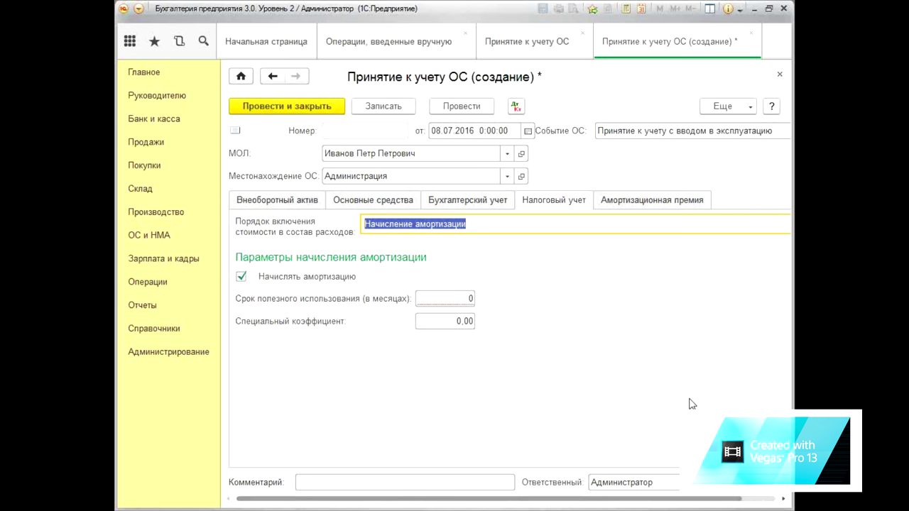
pyautogui.moveTo(495, 505); pyautogui.dragTo(532, 504)
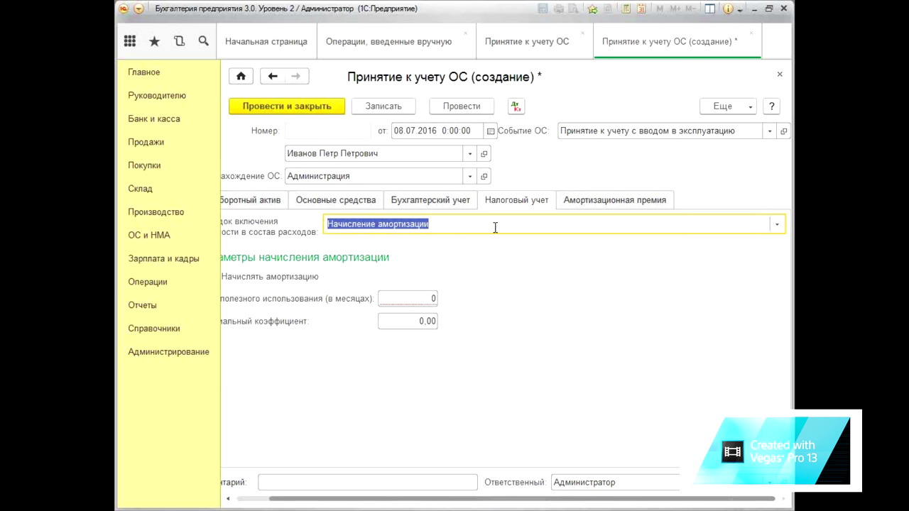
pyautogui.click(778, 226)
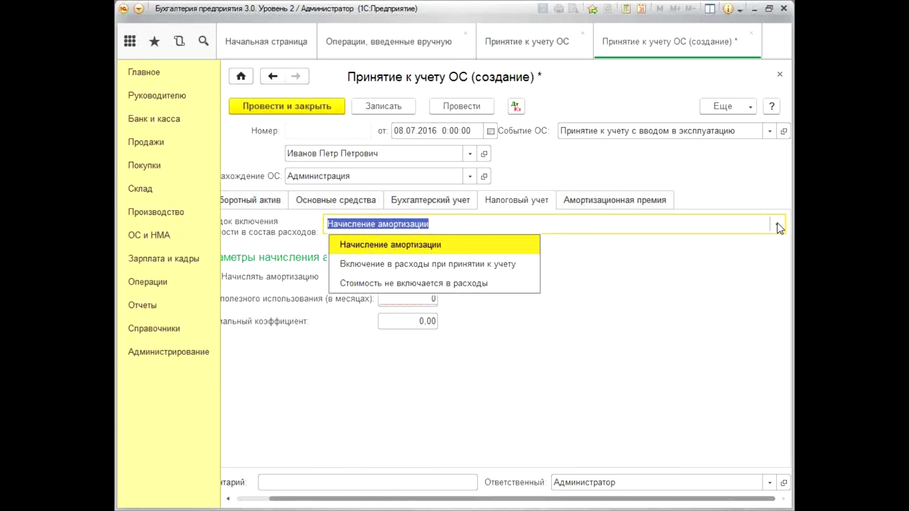
pyautogui.click(370, 264)
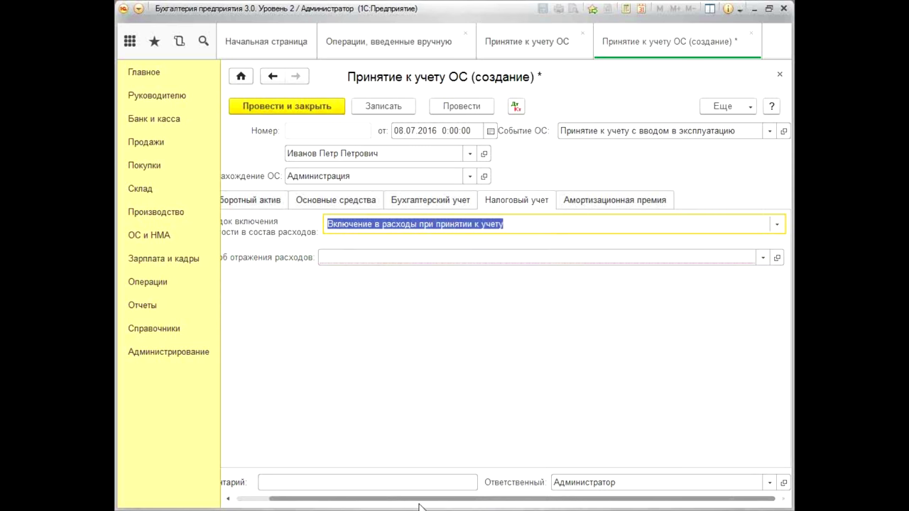
pyautogui.moveTo(419, 503); pyautogui.dragTo(328, 446)
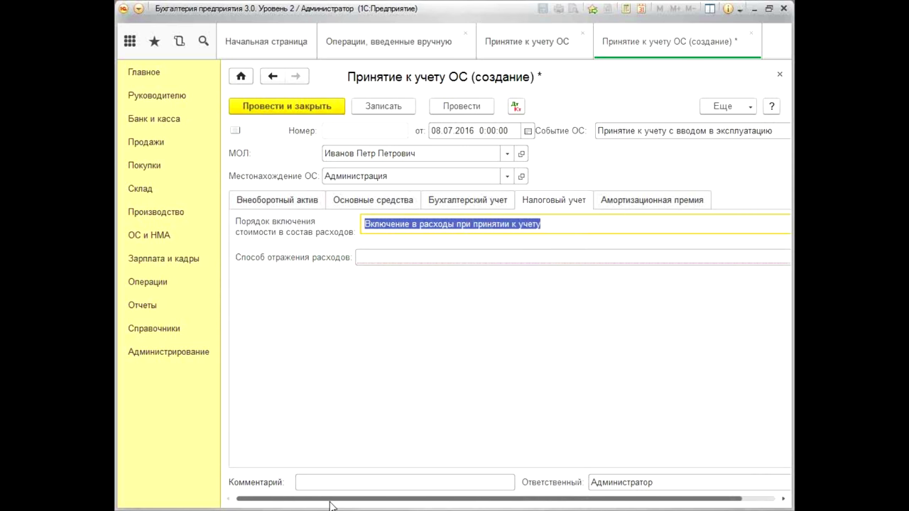
pyautogui.click(393, 260)
pyautogui.click(384, 282)
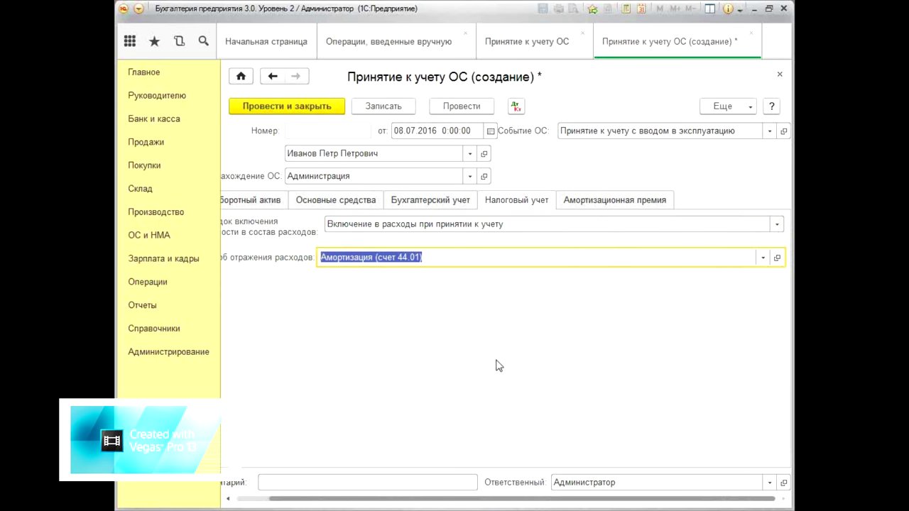
# Post the "Принятие к учету ОС" document without closing it and dismiss the creation notification.
pyautogui.moveTo(546, 499); pyautogui.dragTo(395, 472)
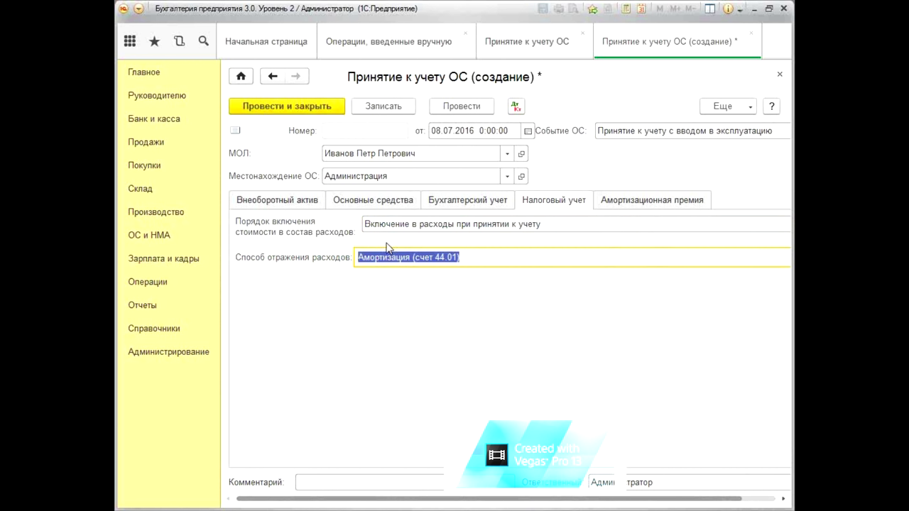
pyautogui.click(468, 108)
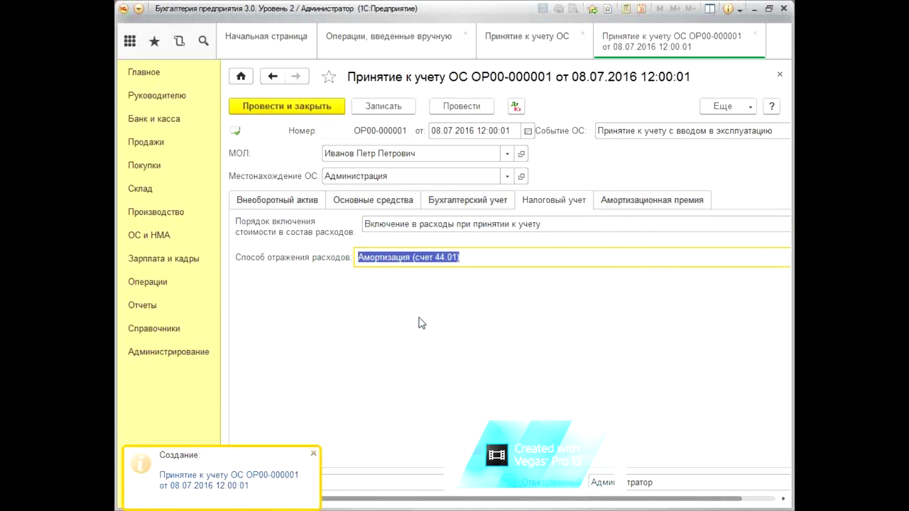
pyautogui.click(312, 457)
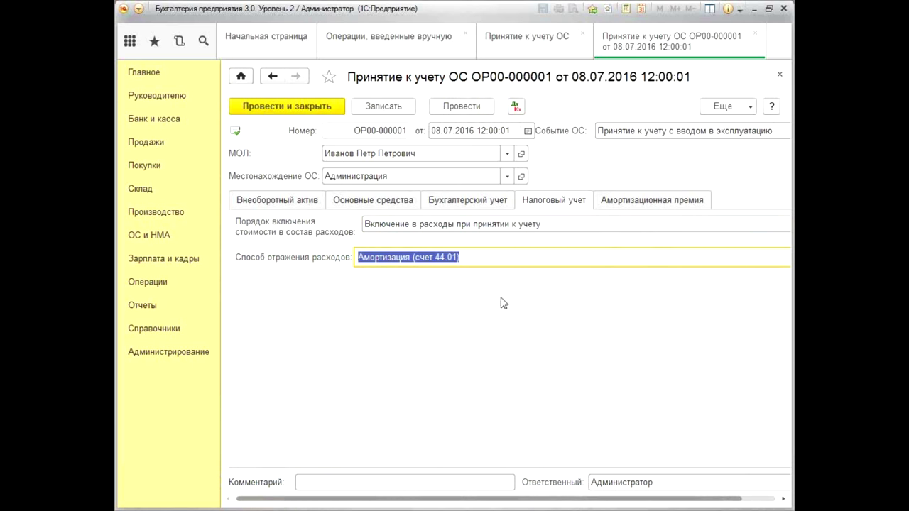
# Open the document's postings and examine the accounting and tax amounts of the entry that includes the cost in expenses.
pyautogui.click(517, 107)
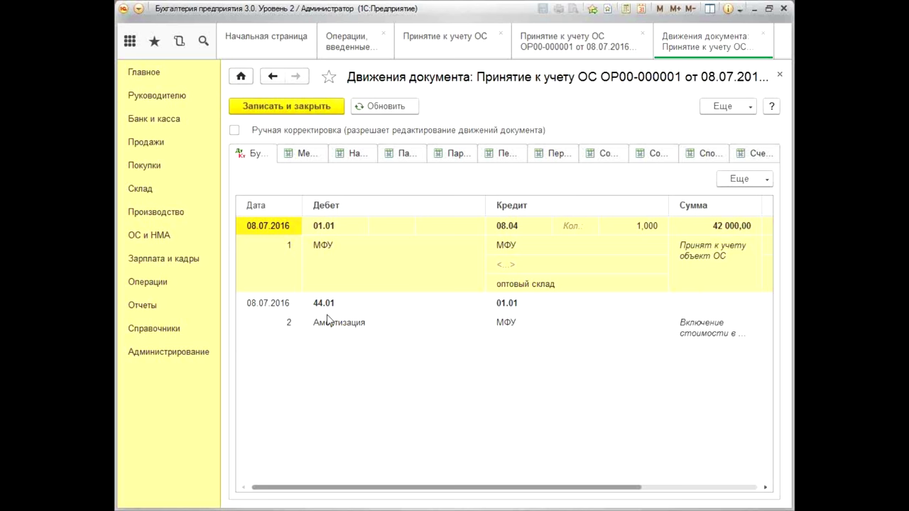
pyautogui.moveTo(398, 487); pyautogui.dragTo(538, 489)
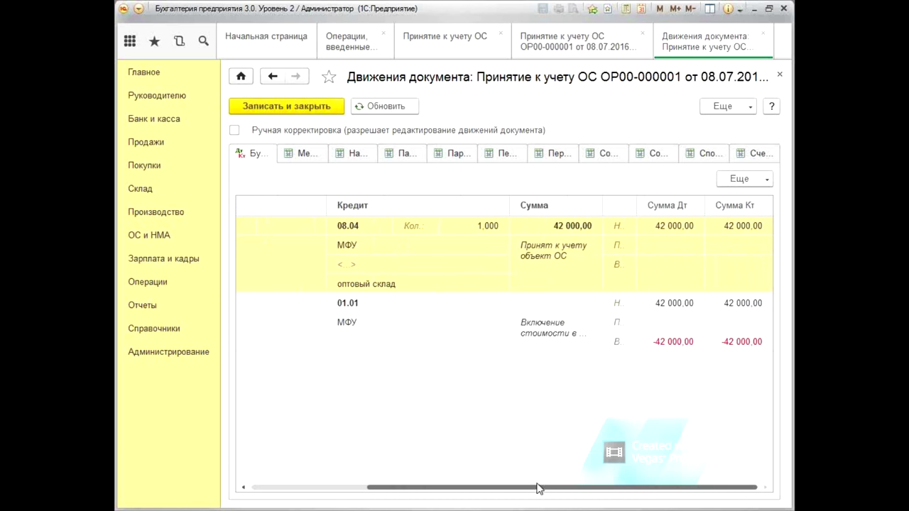
pyautogui.click(545, 307)
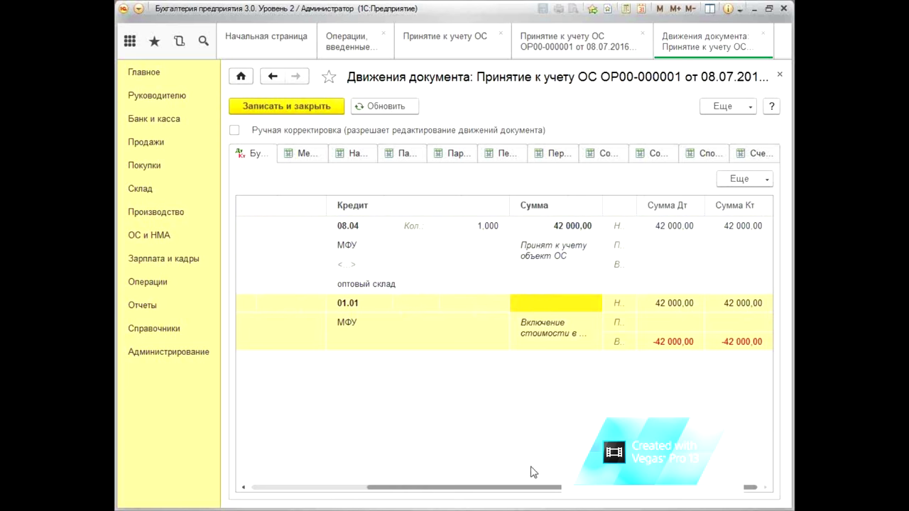
pyautogui.click(673, 307)
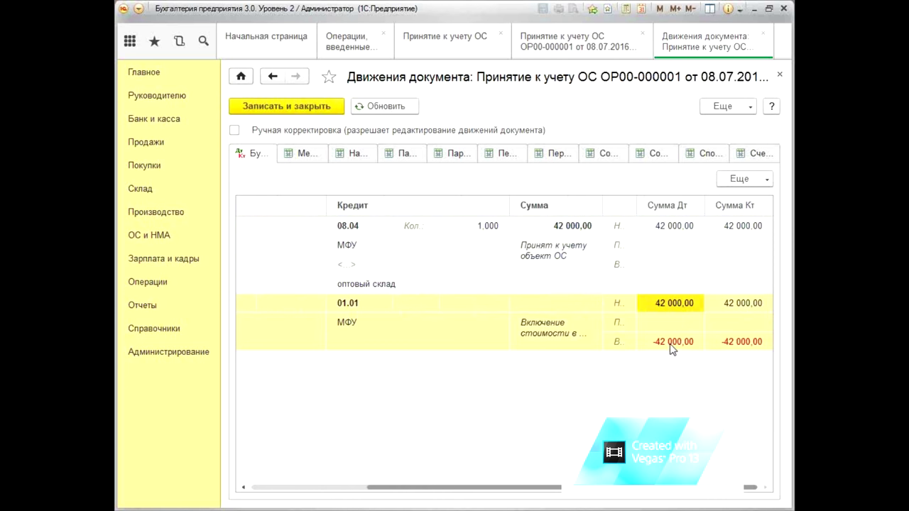
# Examine the temporary difference amounts of the cost-inclusion entry and review both entries' debit and credit accounts.
pyautogui.click(674, 346)
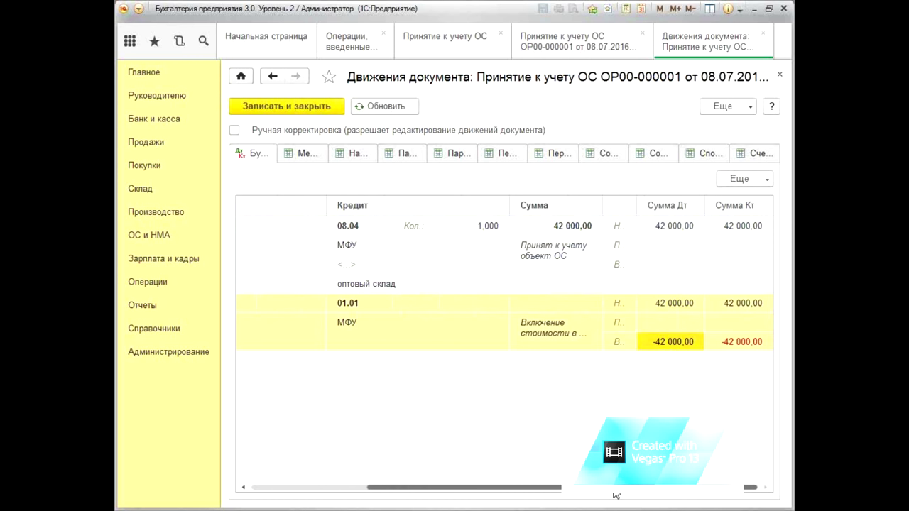
pyautogui.moveTo(614, 493)
pyautogui.mouseDown()
pyautogui.moveTo(485, 496)
pyautogui.moveTo(617, 481)
pyautogui.mouseUp()
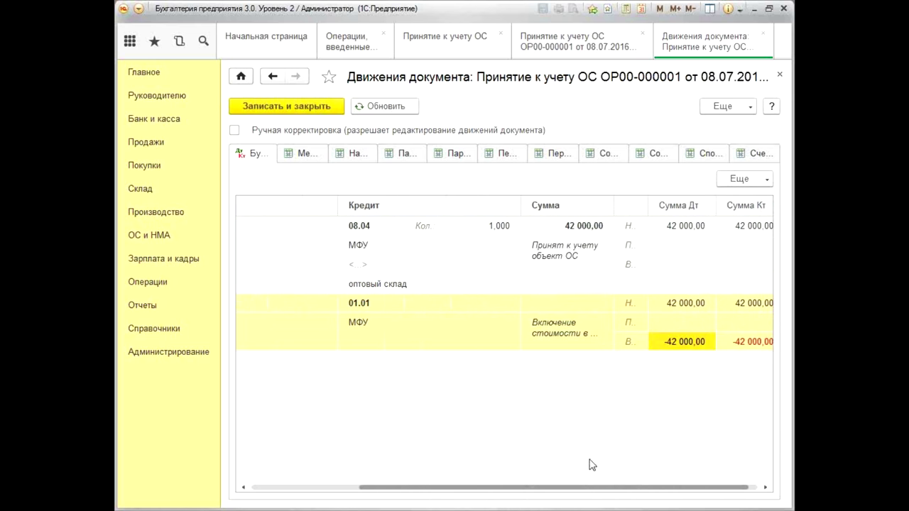
pyautogui.moveTo(544, 489); pyautogui.dragTo(367, 407)
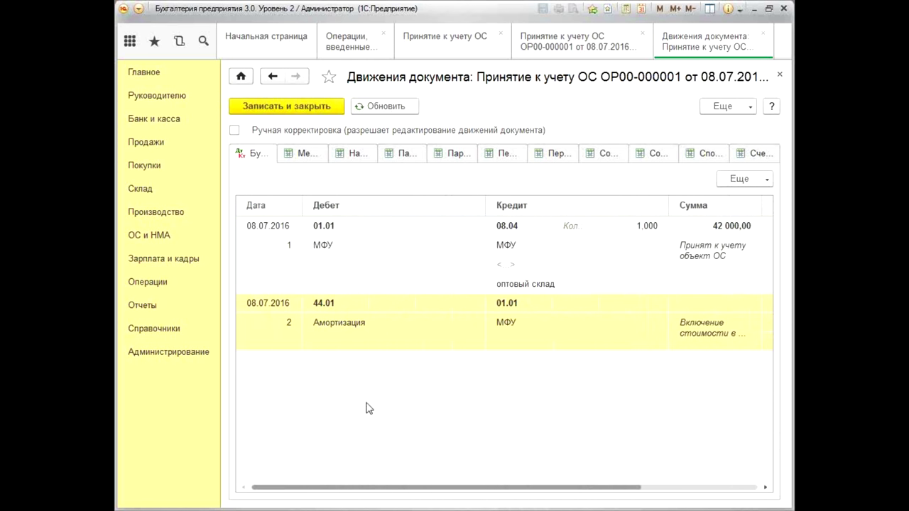
# Close the postings view, post and close the "Принятие к учету ОС" document, and dismiss the change notification.
pyautogui.click(780, 75)
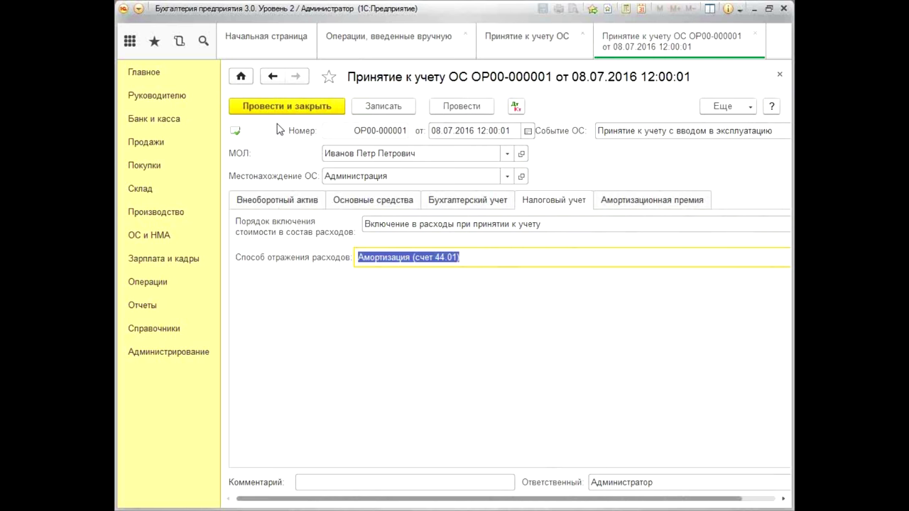
pyautogui.click(296, 111)
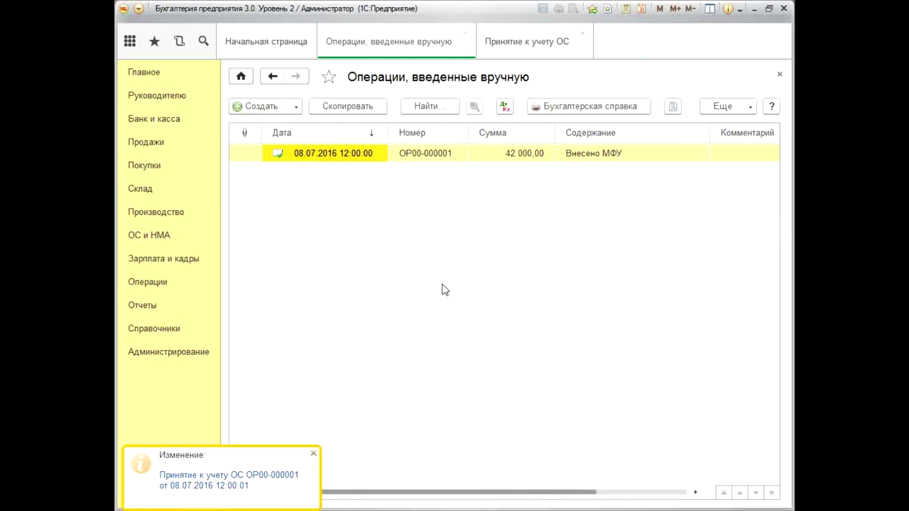
pyautogui.click(314, 454)
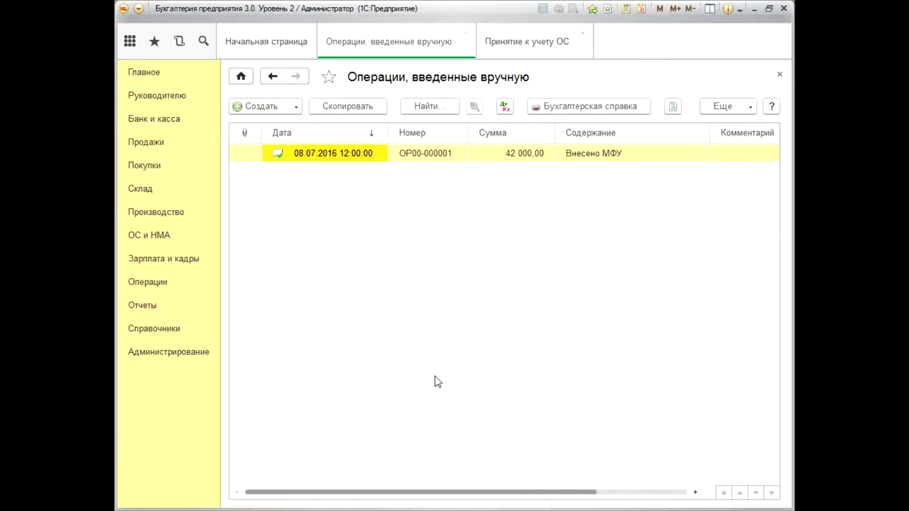
# Generate the "Оборотно-сальдовая ведомость по счету" report for account 08.04 for 01.07.2016–30.09.2016 and examine the turnovers and closing balance.
pyautogui.click(142, 305)
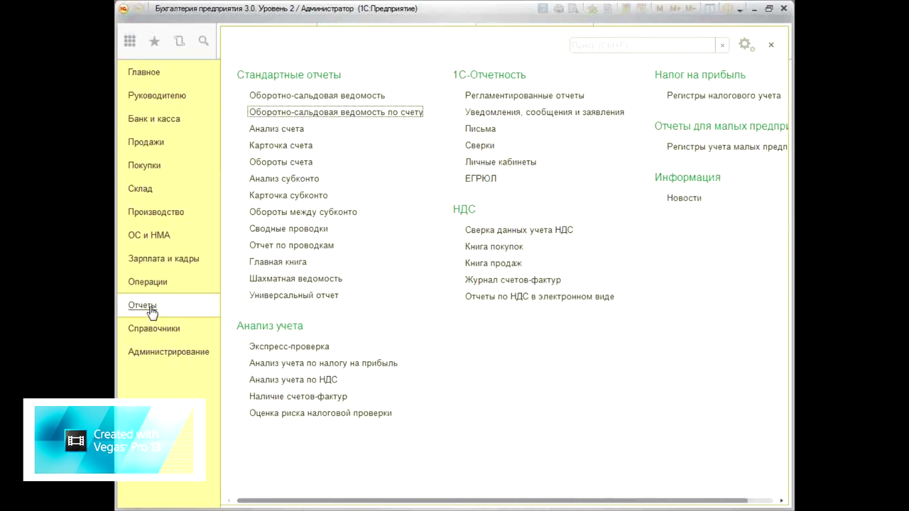
pyautogui.click(367, 114)
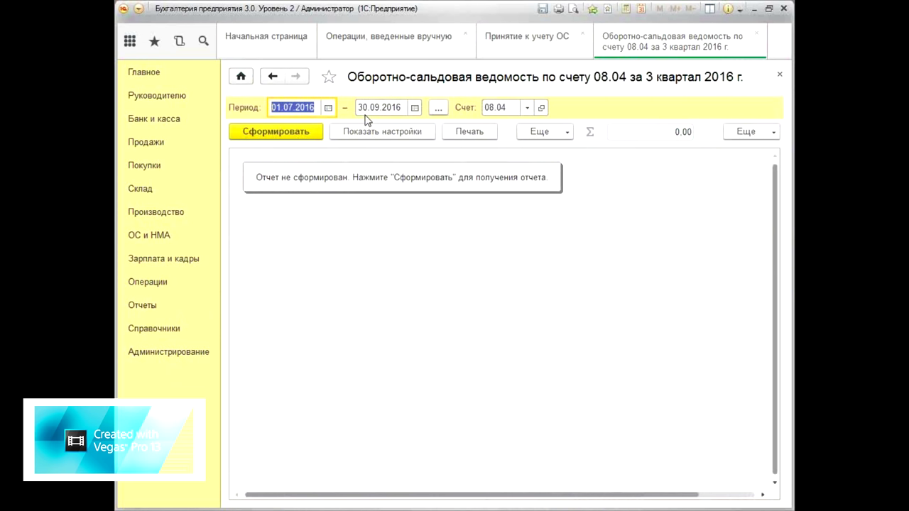
pyautogui.click(269, 135)
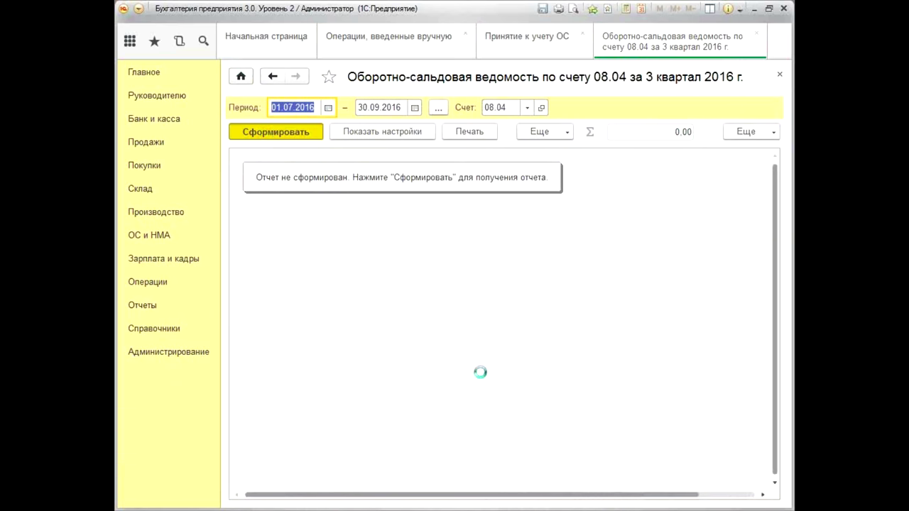
pyautogui.moveTo(432, 498); pyautogui.dragTo(550, 494)
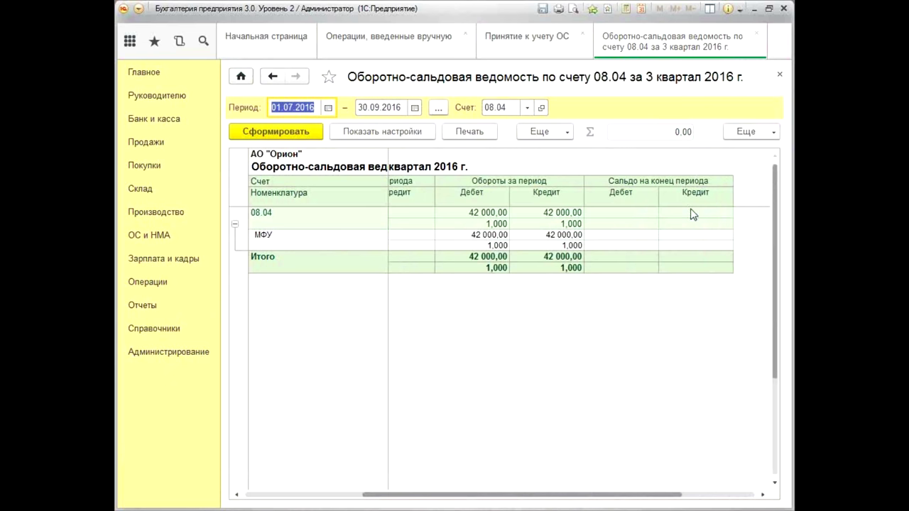
# Change the report's account to 01.01 and regenerate the turnover balance sheet.
pyautogui.click(510, 107)
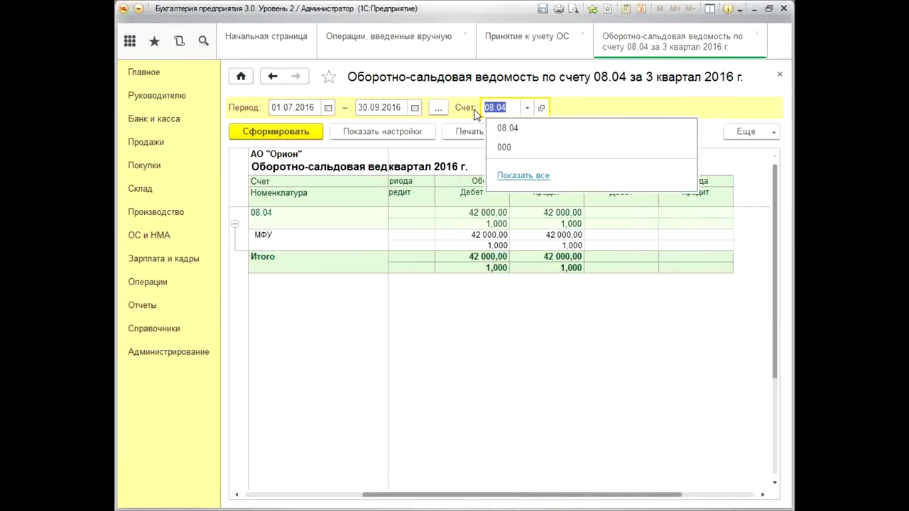
pyautogui.write('0101')
pyautogui.press('Tab')
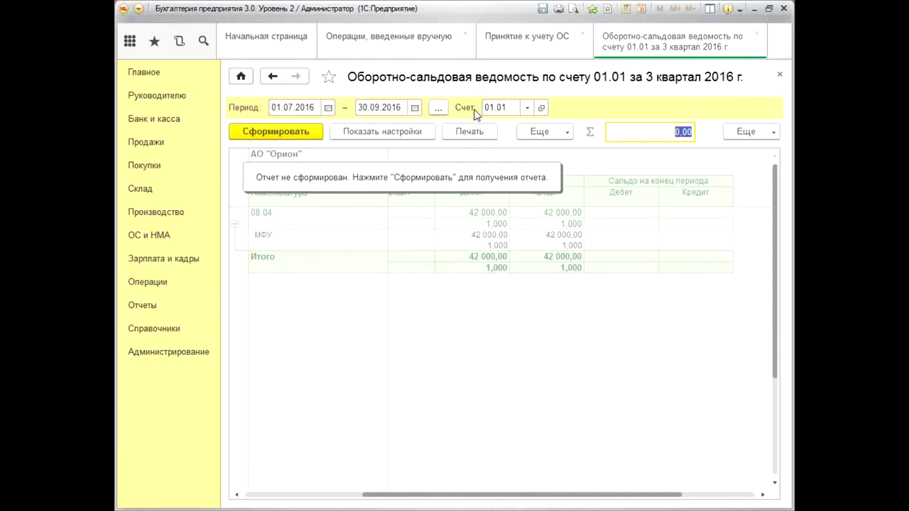
pyautogui.click(260, 132)
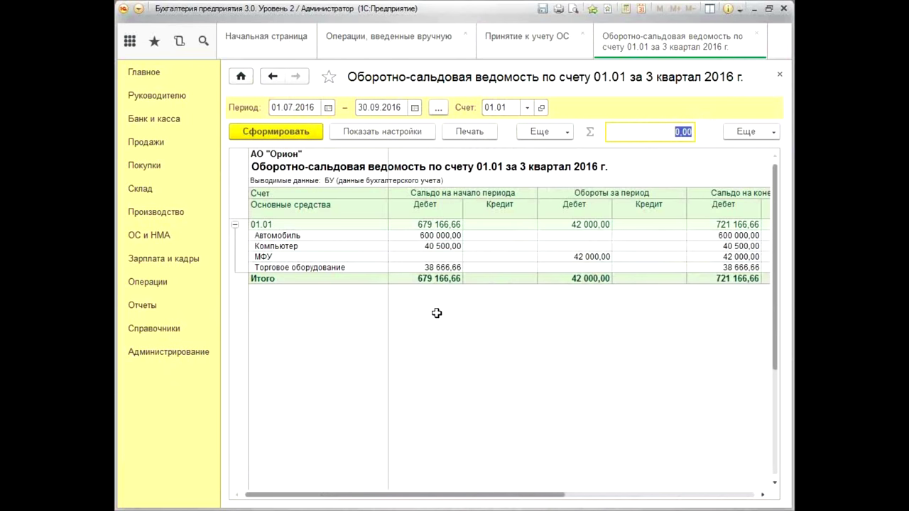
# Examine the opening balance, turnover and closing balance of МФУ on account 01.01, and close the report.
pyautogui.click(460, 259)
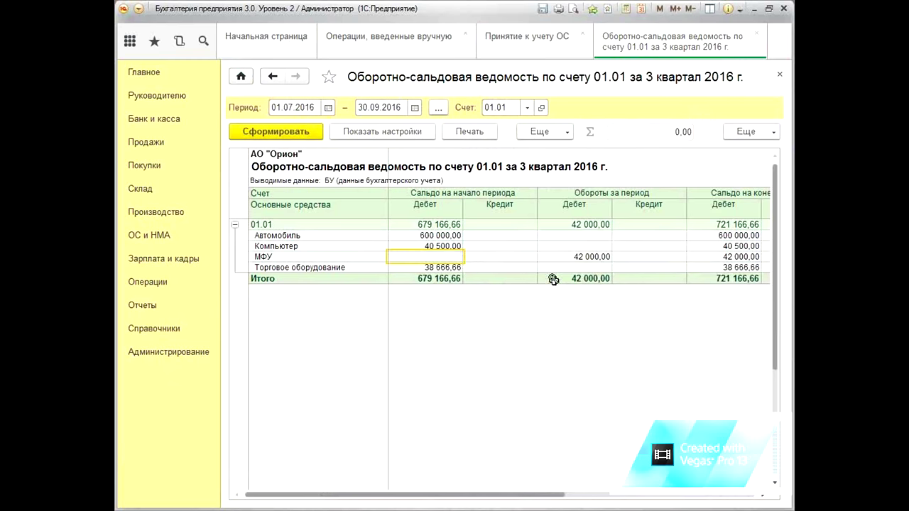
pyautogui.click(596, 257)
pyautogui.moveTo(515, 495); pyautogui.dragTo(632, 495)
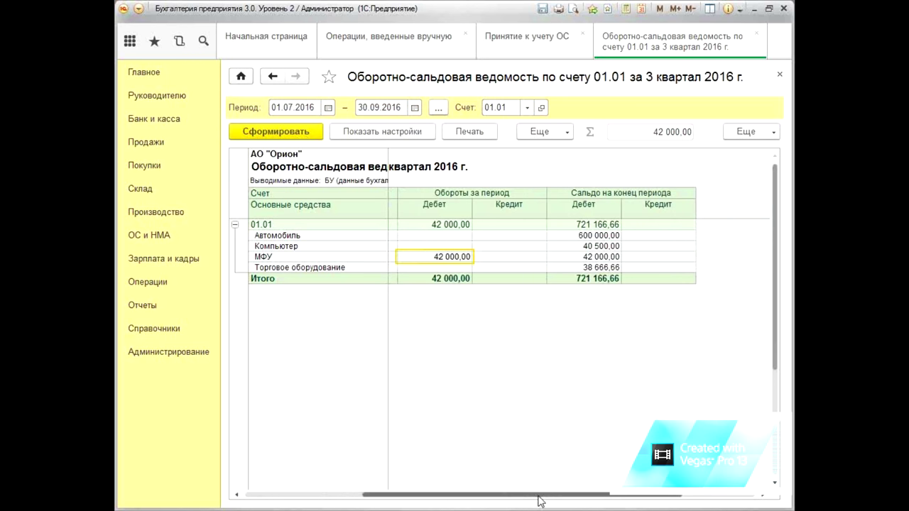
pyautogui.moveTo(538, 495); pyautogui.dragTo(392, 483)
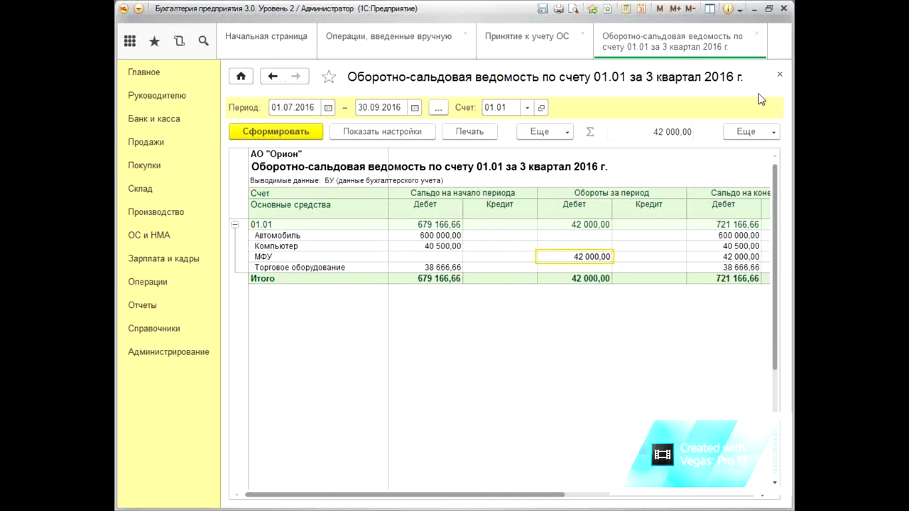
pyautogui.click(782, 77)
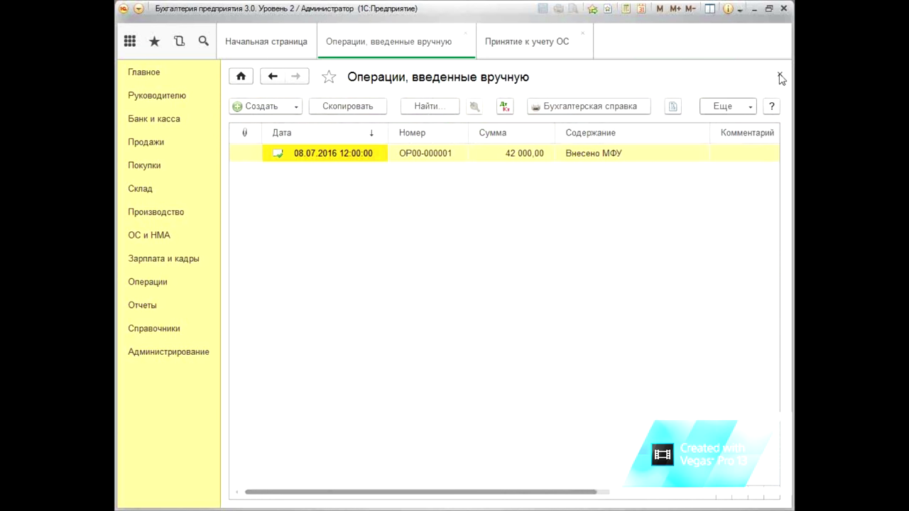
# Open the МФУ's "Принятие к учету ОС" document and compare its date and time with those of the manual operation.
pyautogui.click(547, 44)
pyautogui.doubleClick(415, 153)
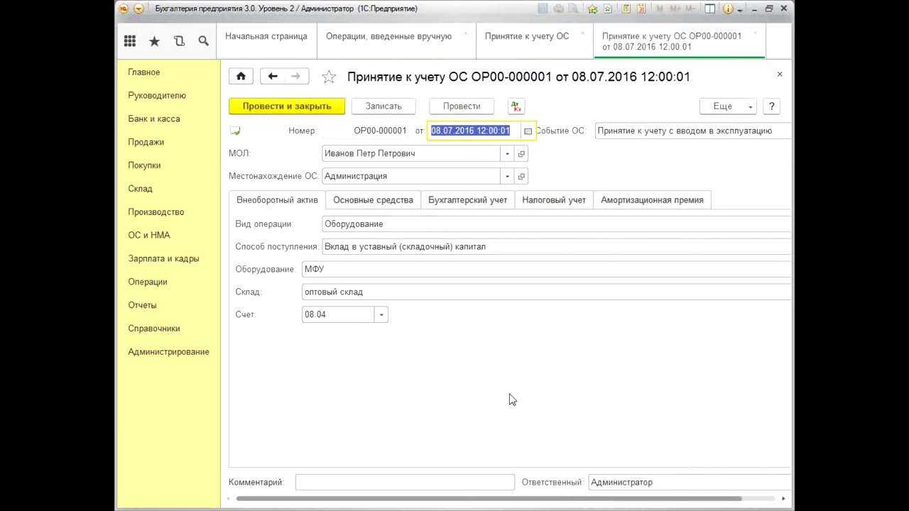
pyautogui.click(512, 131)
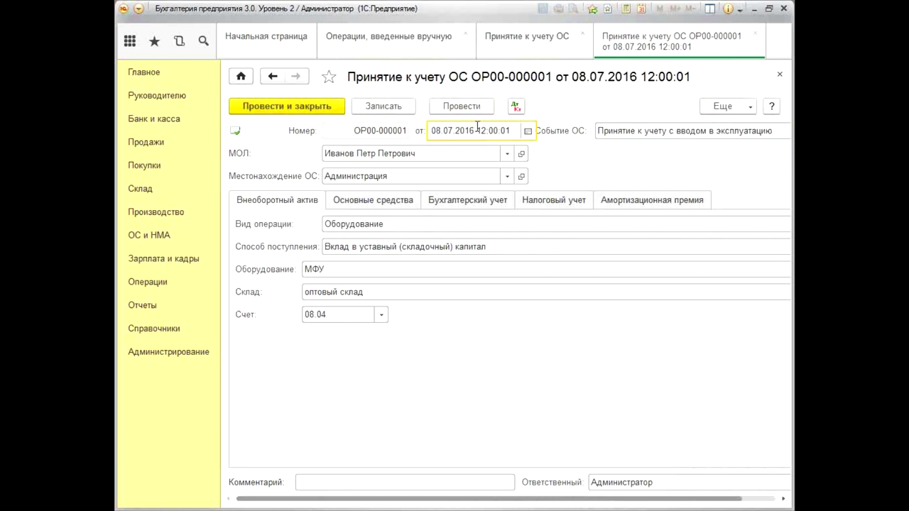
pyautogui.click(390, 46)
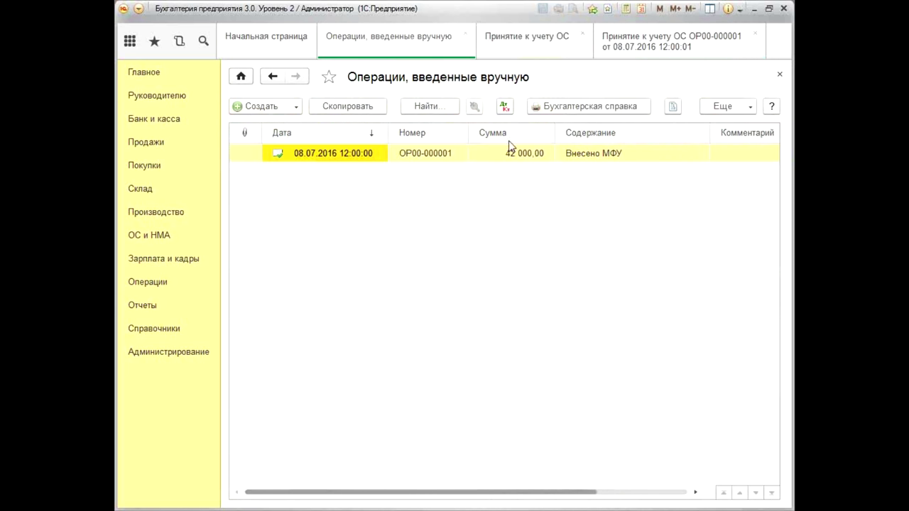
pyautogui.click(680, 43)
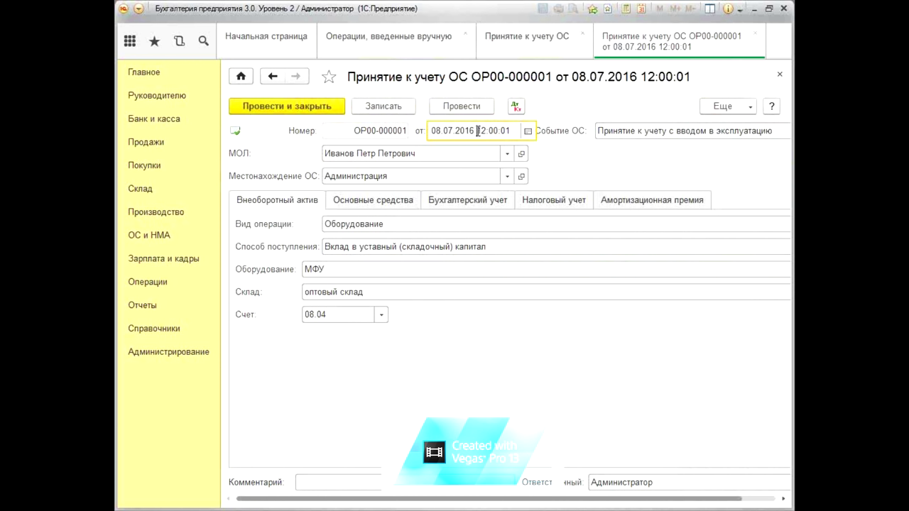
# Set the time in the "Принятие к учету ОС" document's date field to 12:00:03.
pyautogui.click(515, 131)
pyautogui.press('BackSpace')
pyautogui.write('3')
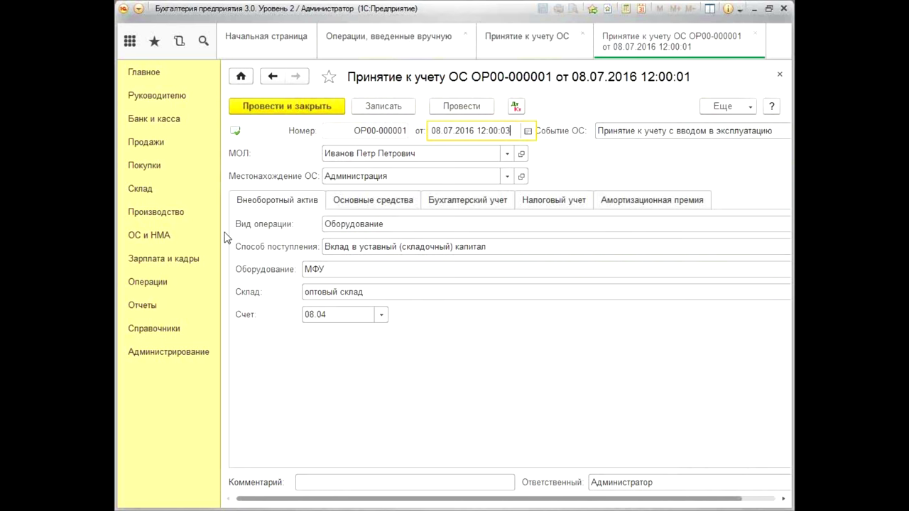
# Review the document's fixed asset, accounting, tax accounting and non-current asset settings.
pyautogui.click(359, 202)
pyautogui.click(435, 203)
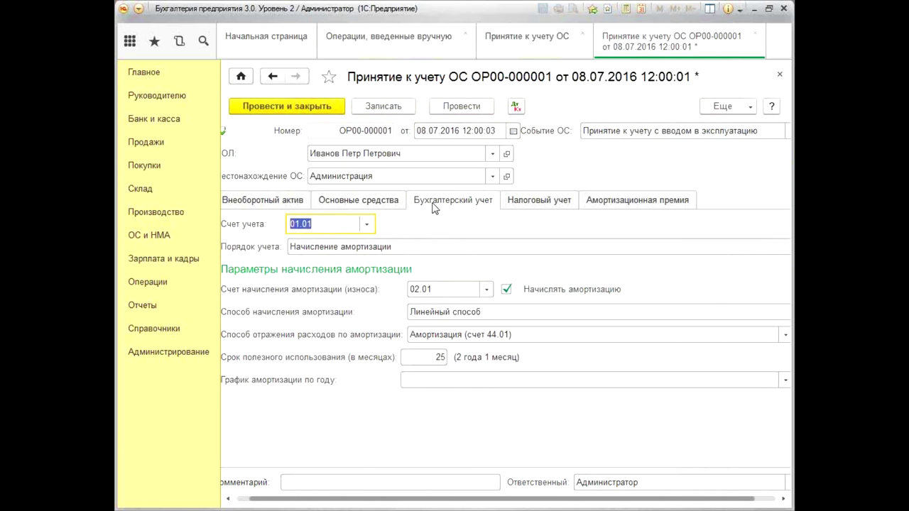
pyautogui.click(533, 204)
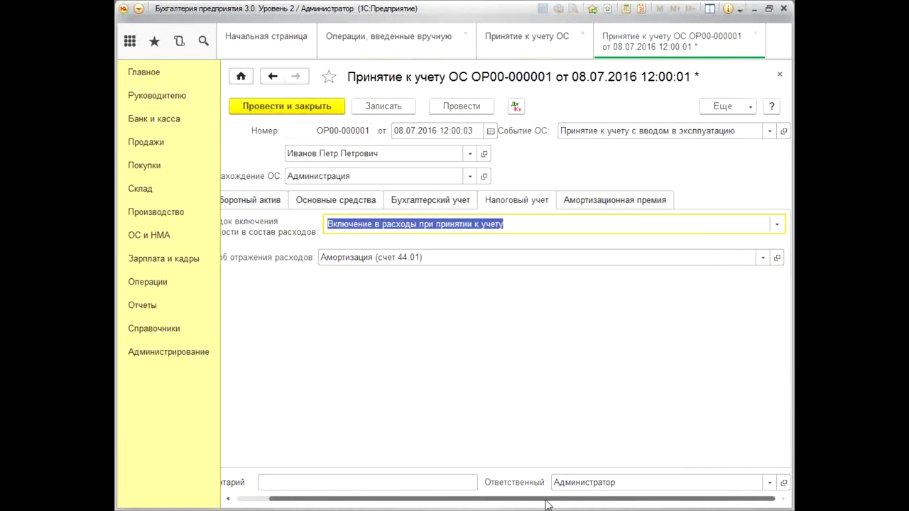
pyautogui.moveTo(545, 504); pyautogui.dragTo(396, 495)
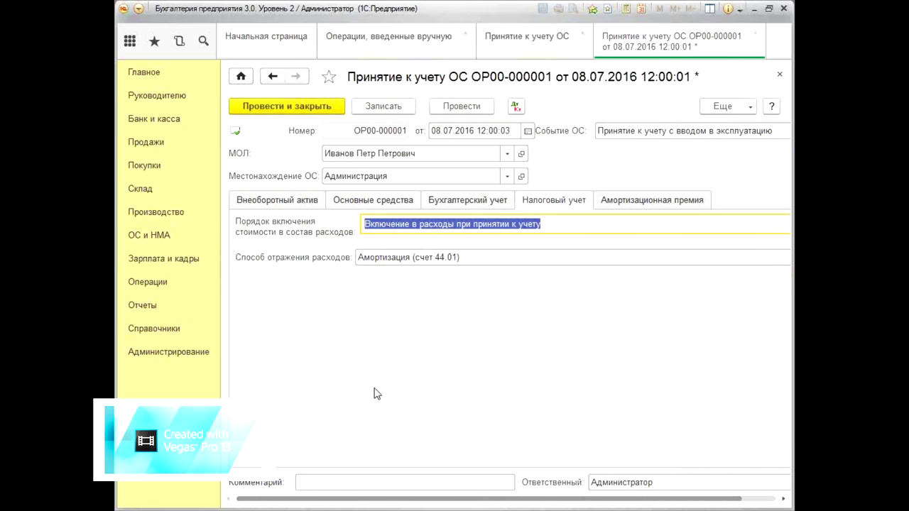
pyautogui.click(280, 201)
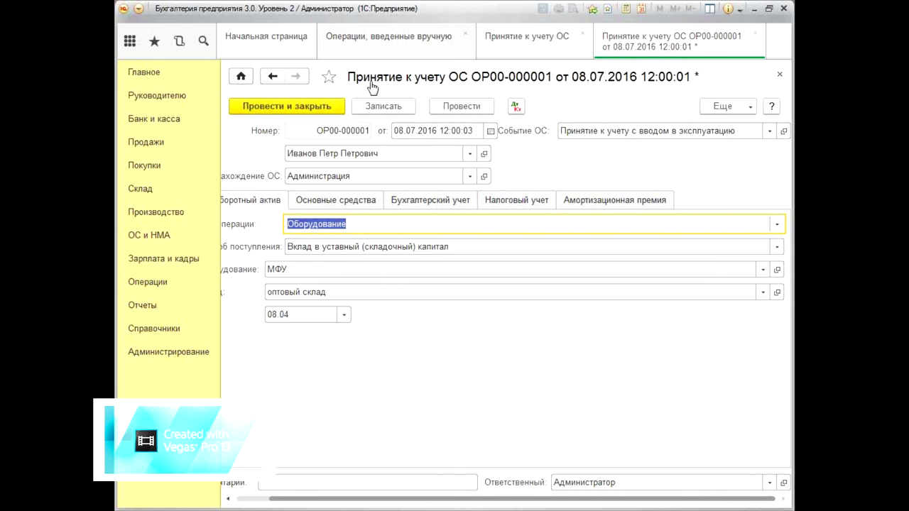
# Open the manual operation "Внесено МФУ", examine its accounting entry, and close it.
pyautogui.click(368, 46)
pyautogui.click(353, 153)
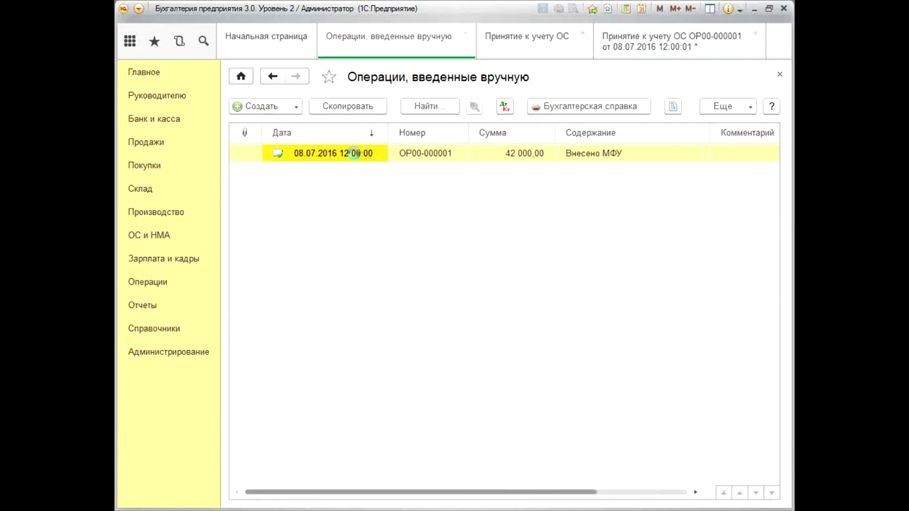
pyautogui.doubleClick(353, 153)
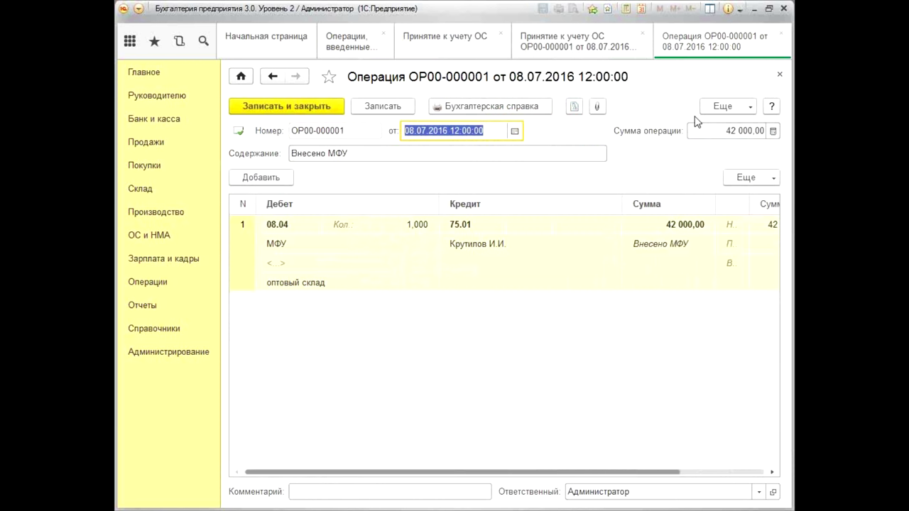
pyautogui.click(781, 34)
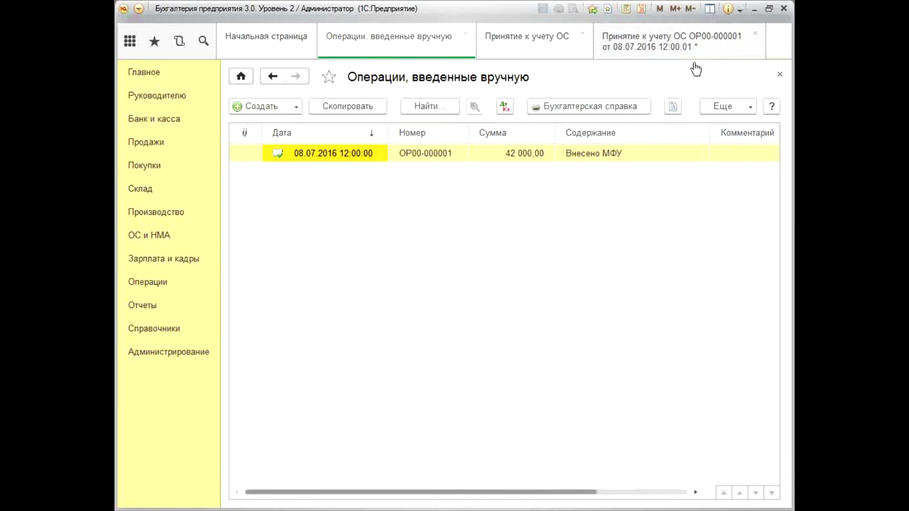
# Generate the account 01.01 turnover balance sheet again, check the turnover and closing balance of МФУ, and close the report.
pyautogui.click(145, 300)
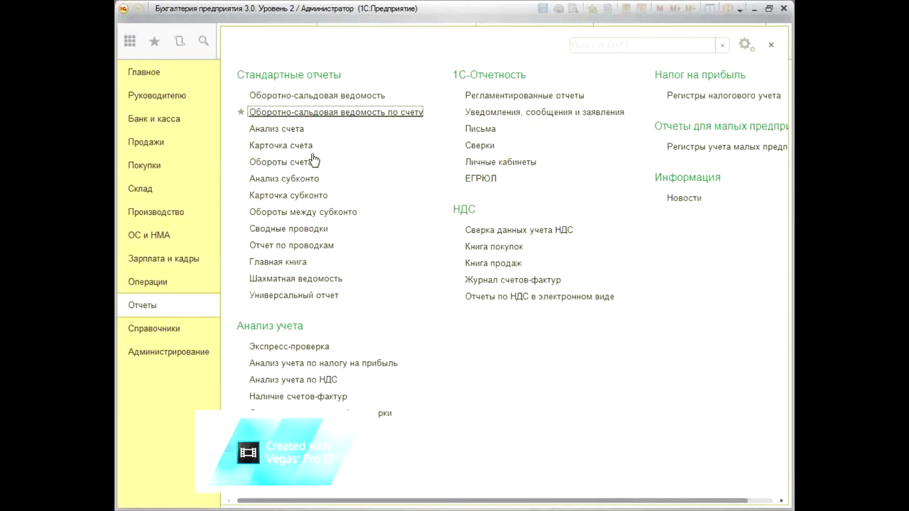
pyautogui.click(314, 113)
pyautogui.click(297, 132)
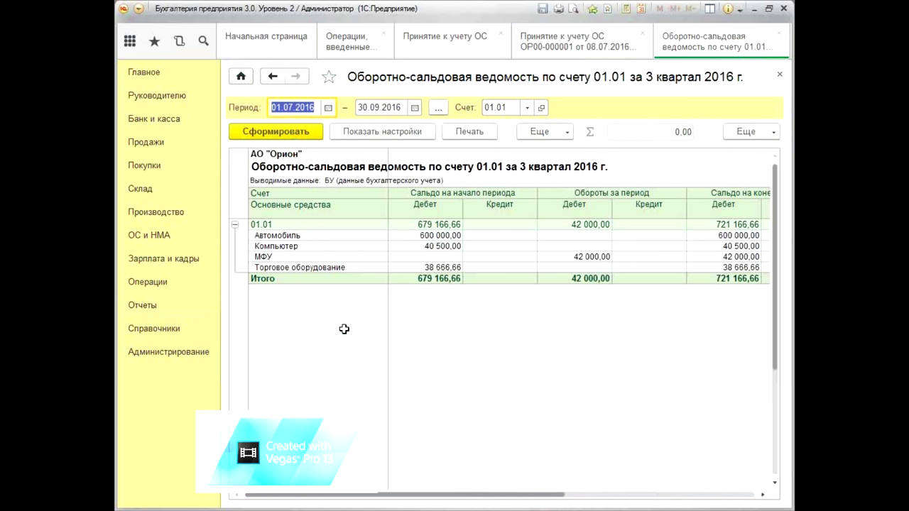
pyautogui.moveTo(520, 495); pyautogui.dragTo(634, 495)
pyautogui.click(662, 257)
pyautogui.click(469, 258)
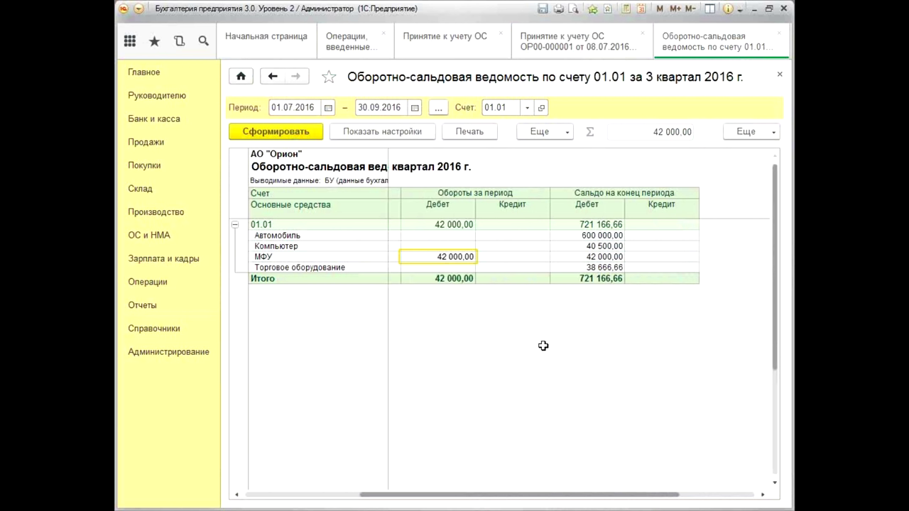
pyautogui.click(780, 77)
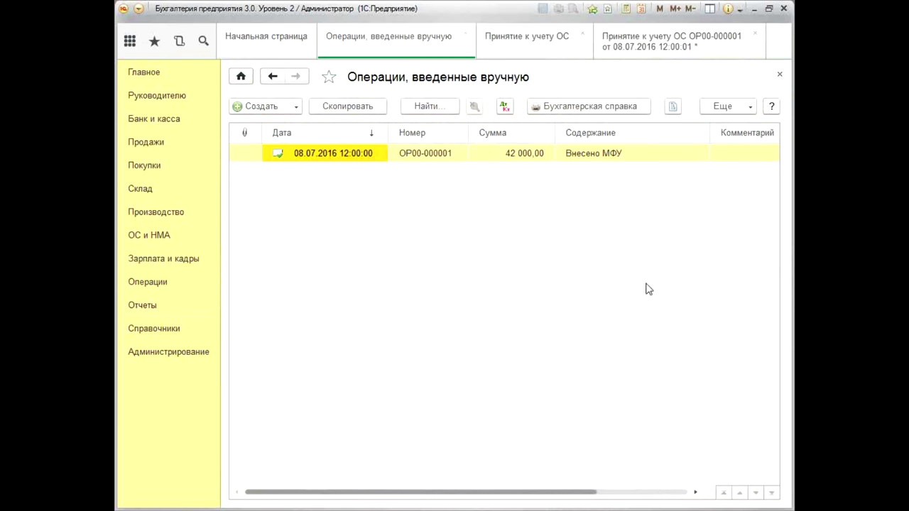
# Return to the open МФУ acceptance document and review its operation type, receipt method, equipment, warehouse and account.
pyautogui.click(569, 47)
pyautogui.click(453, 159)
pyautogui.doubleClick(453, 159)
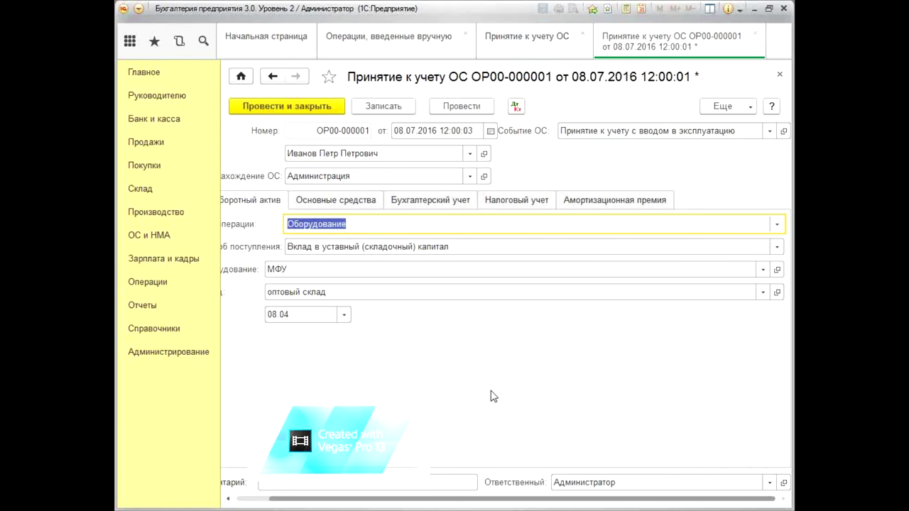
pyautogui.moveTo(462, 501); pyautogui.dragTo(386, 498)
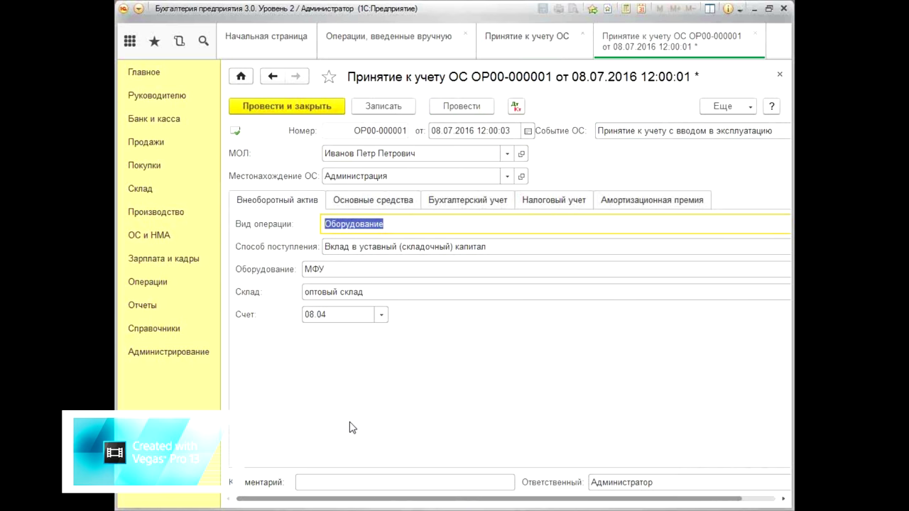
# Post and close the МФУ acceptance document, dismiss its notification, and return to the list of manually entered operations.
pyautogui.click(304, 107)
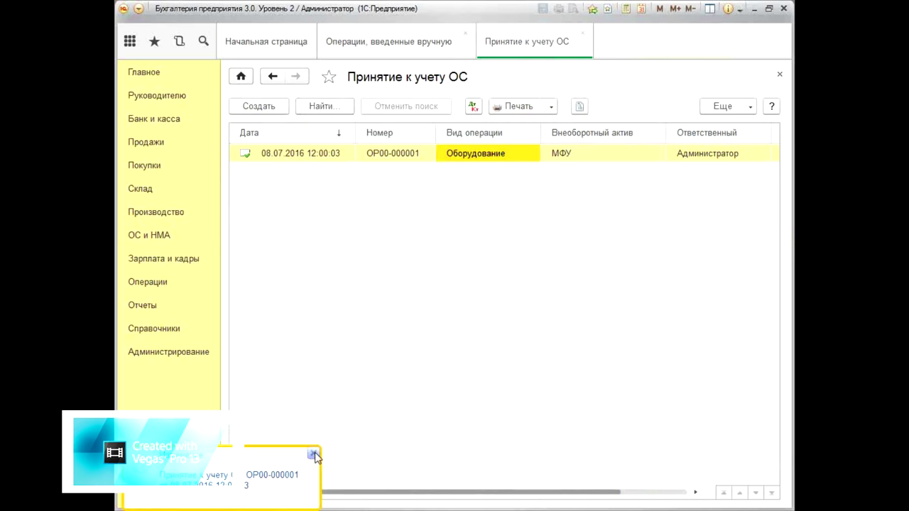
pyautogui.click(314, 454)
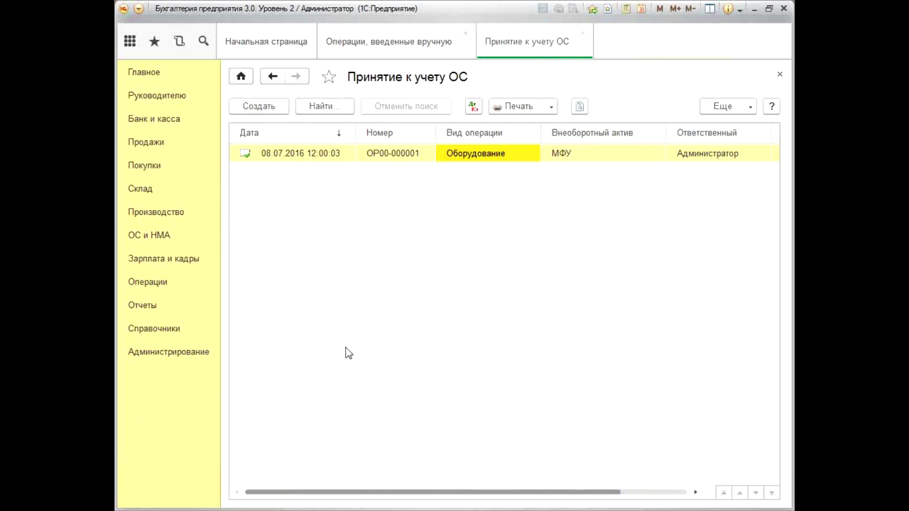
pyautogui.click(378, 49)
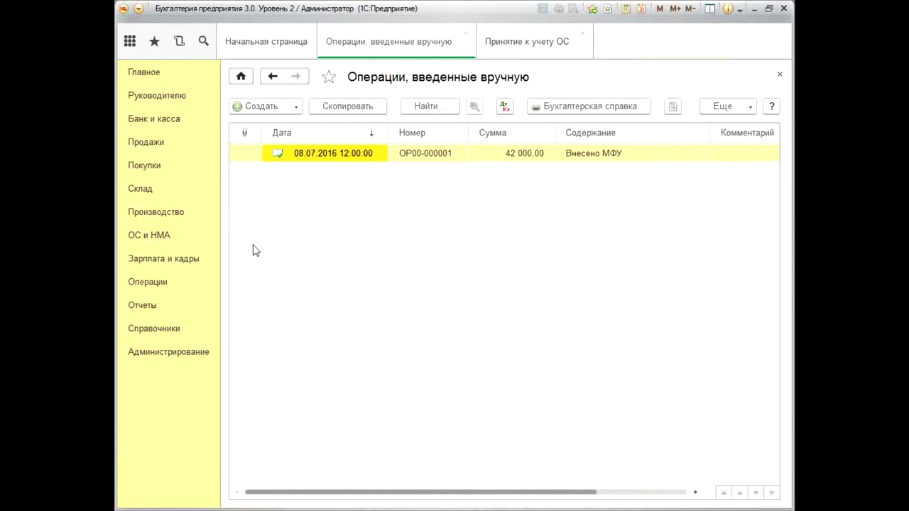
# Create a new manual operation dated 10.08.2016.
pyautogui.click(148, 282)
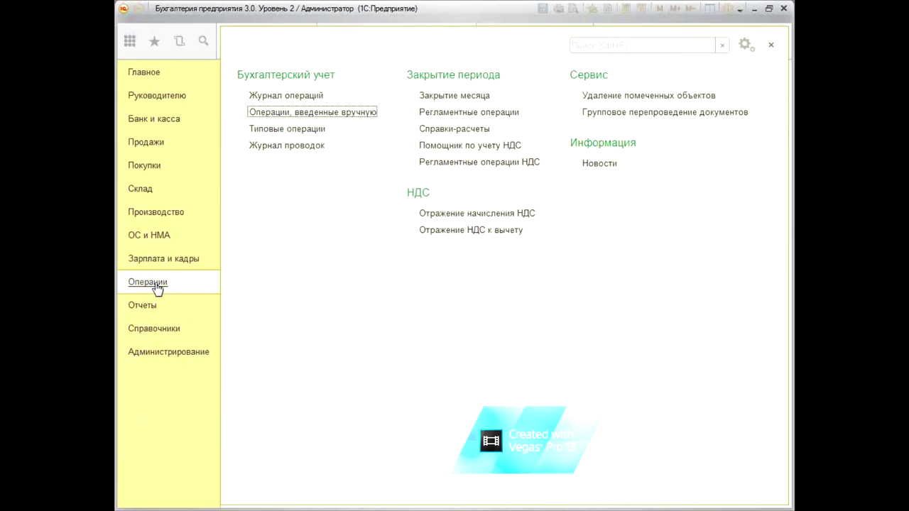
pyautogui.click(327, 114)
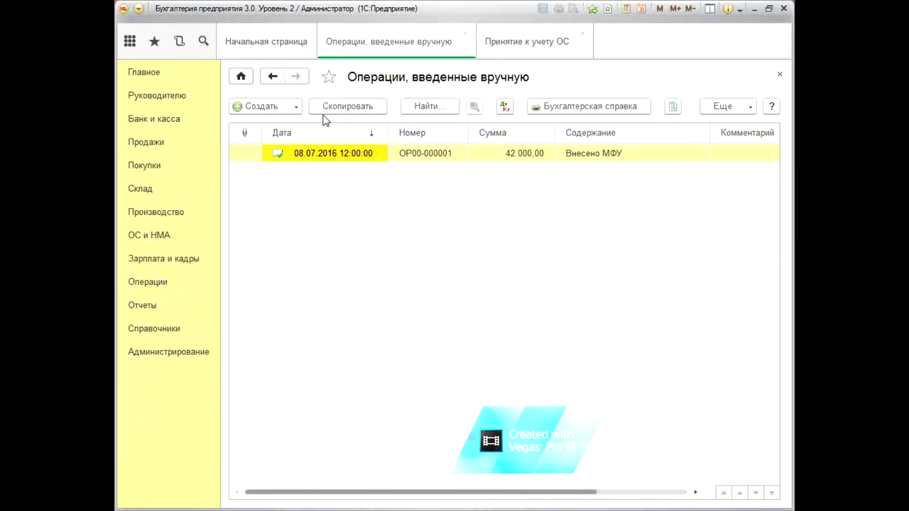
pyautogui.click(296, 108)
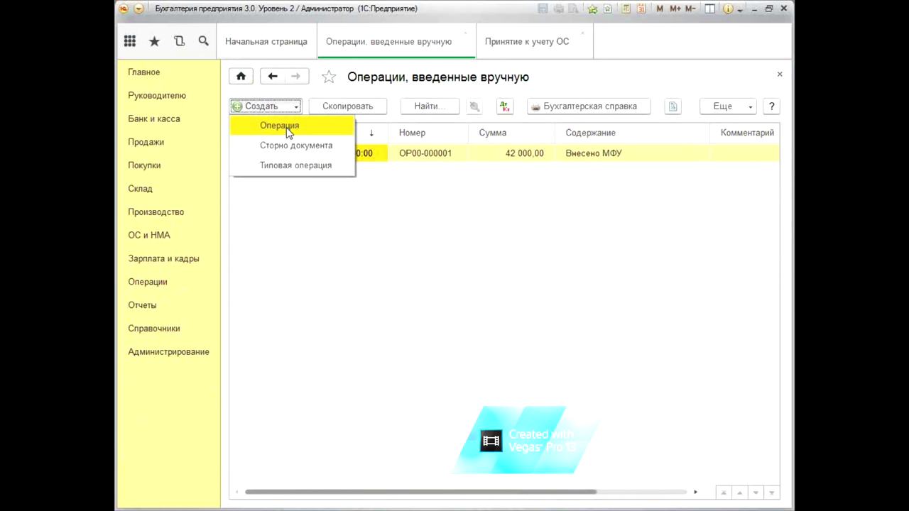
pyautogui.click(289, 133)
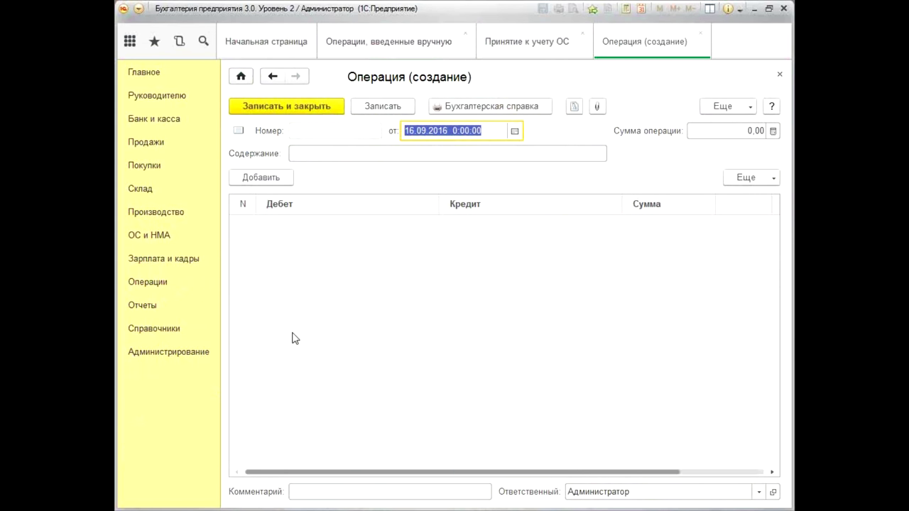
pyautogui.write('10.08.2016')
pyautogui.press('Tab')
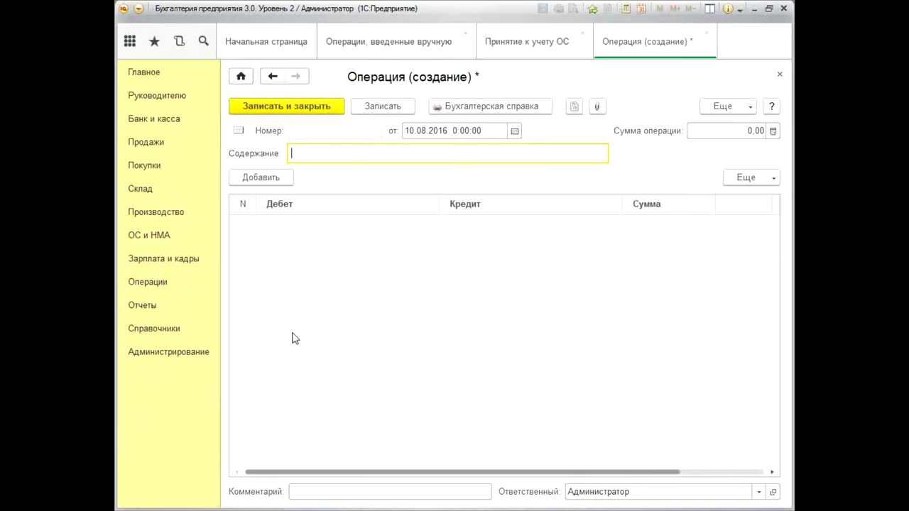
# Enter the operation description "Внесено исключительное право на компьютерную программу в качестве взноса в УК".
pyautogui.write('Внесено исключительн')
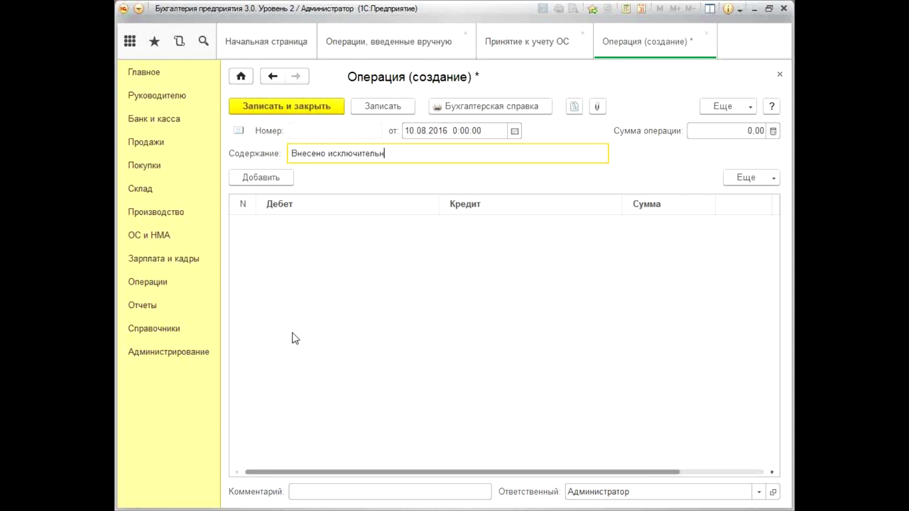
pyautogui.write('ое право на компью')
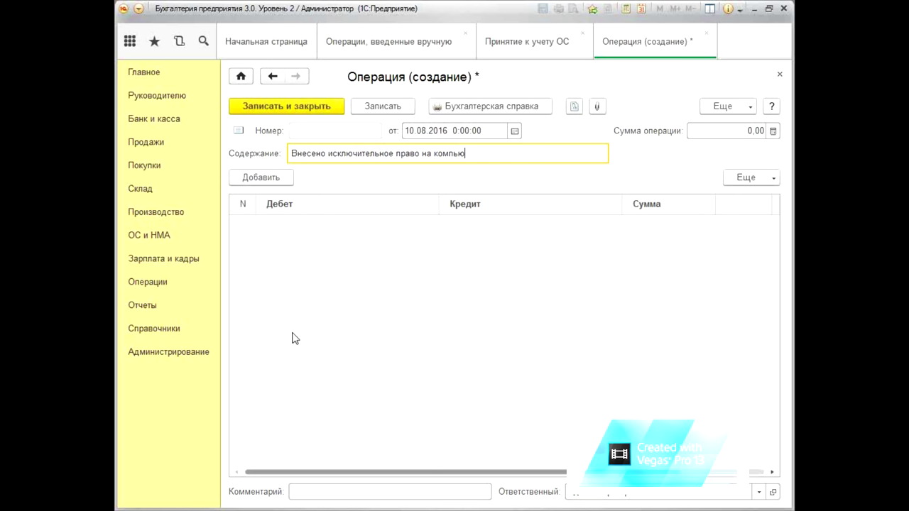
pyautogui.write('терную программу в ка')
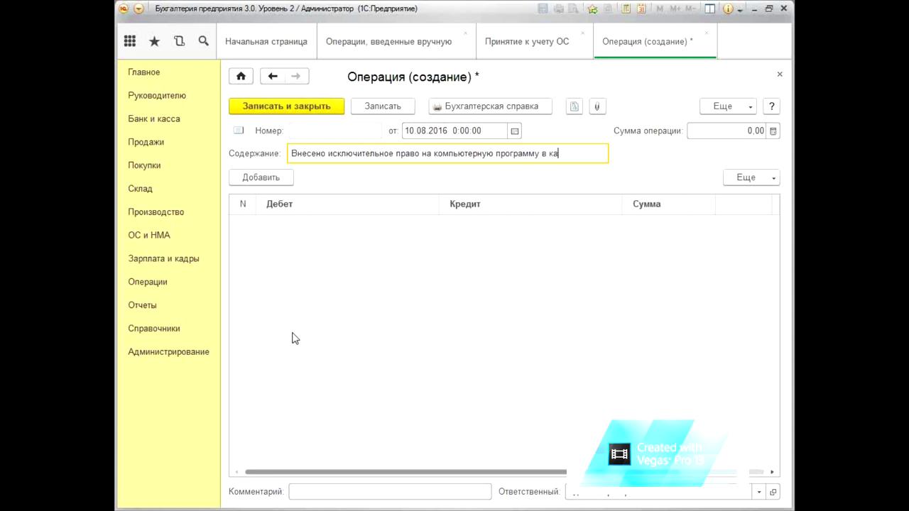
pyautogui.write('честве взнос')
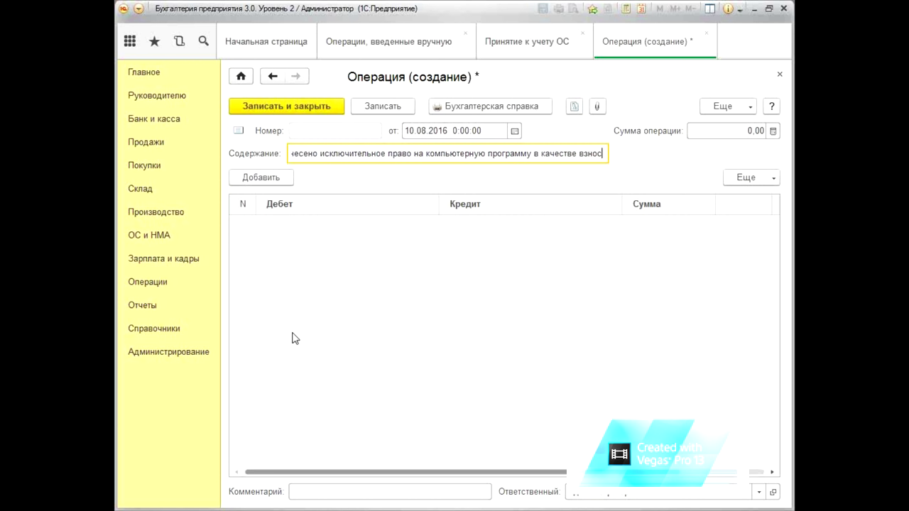
pyautogui.write('а в УК')
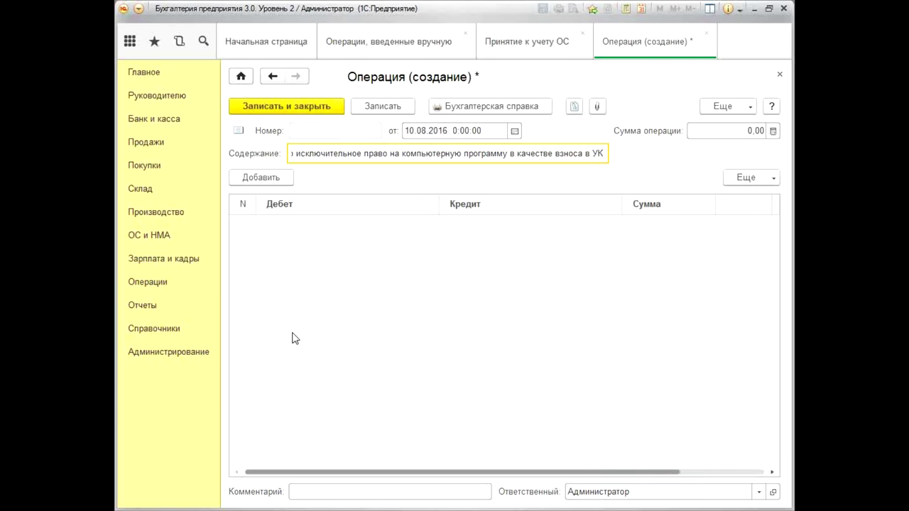
# Copy the full text of the operation's description.
pyautogui.press('Home')
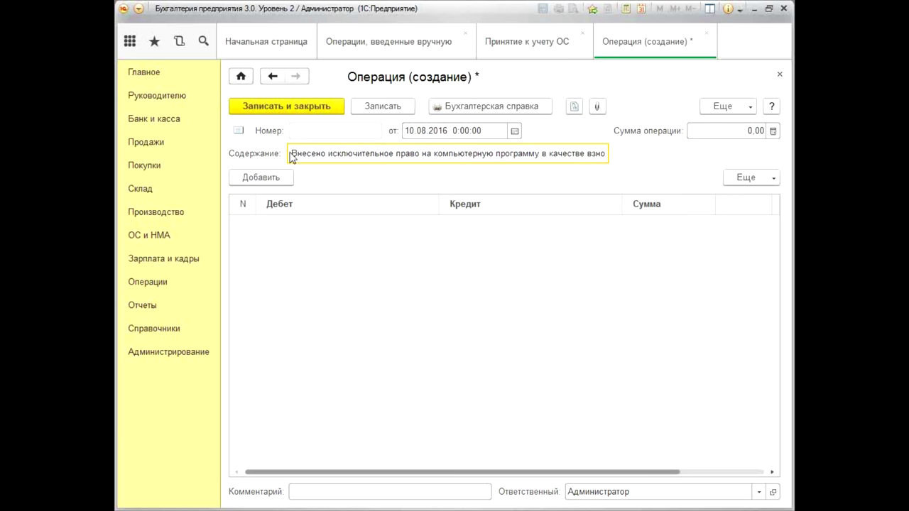
pyautogui.moveTo(291, 153); pyautogui.dragTo(630, 163)
pyautogui.hotkey('ctrl', 'c')
pyautogui.rightClick(630, 165)
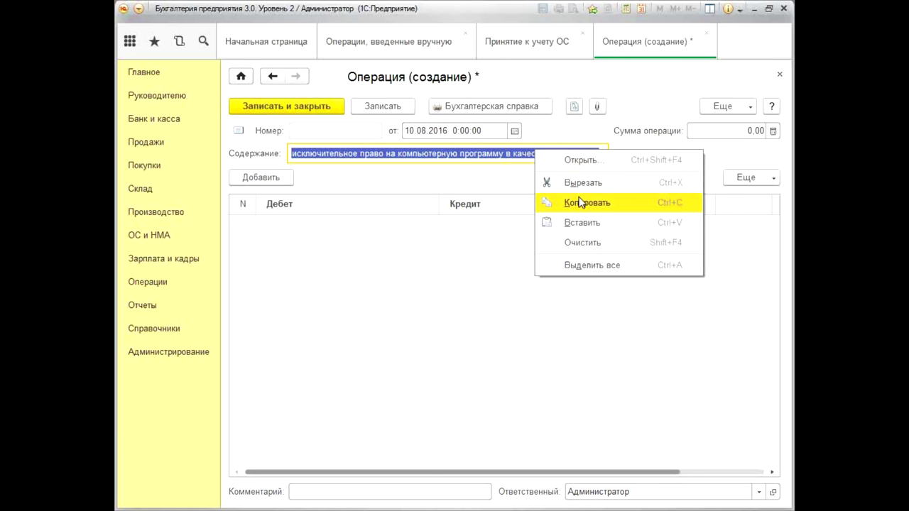
pyautogui.click(579, 203)
pyautogui.click(571, 153)
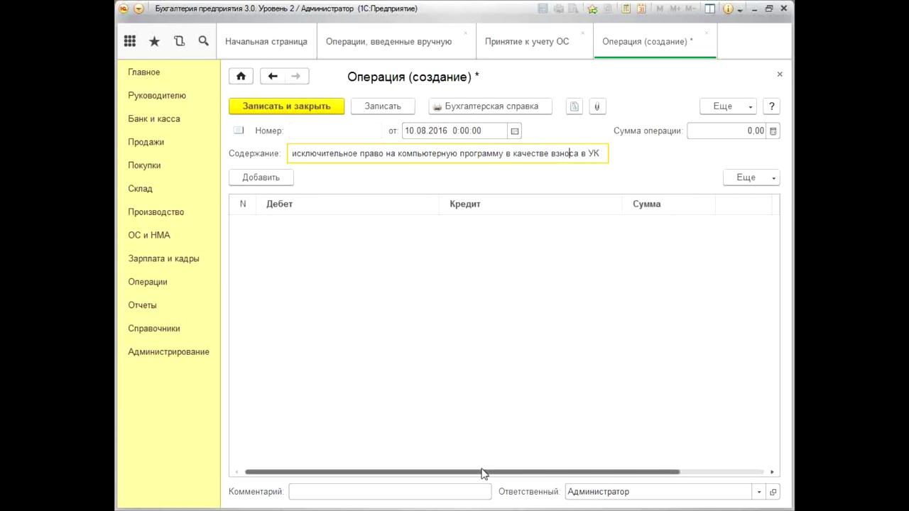
# Add an accounting entry line with debit account 08.05 (Приобретение нематериальных активов).
pyautogui.click(260, 177)
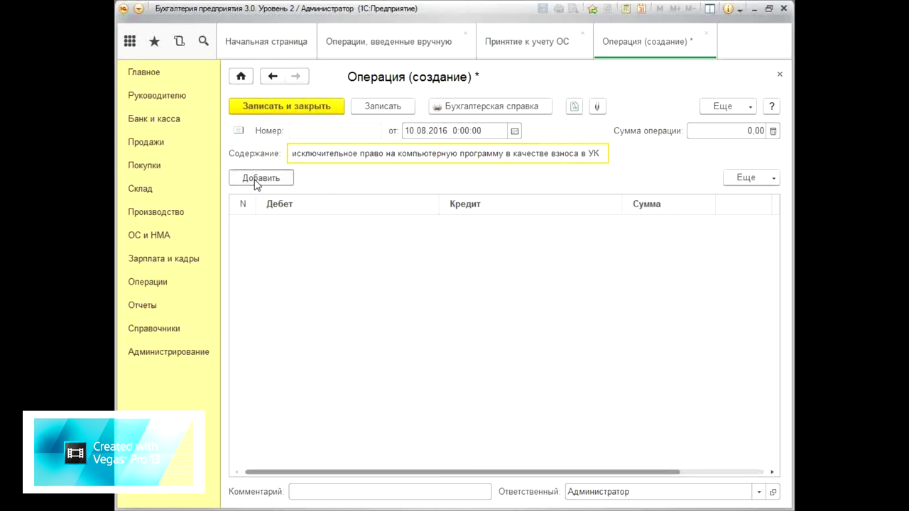
pyautogui.write('08')
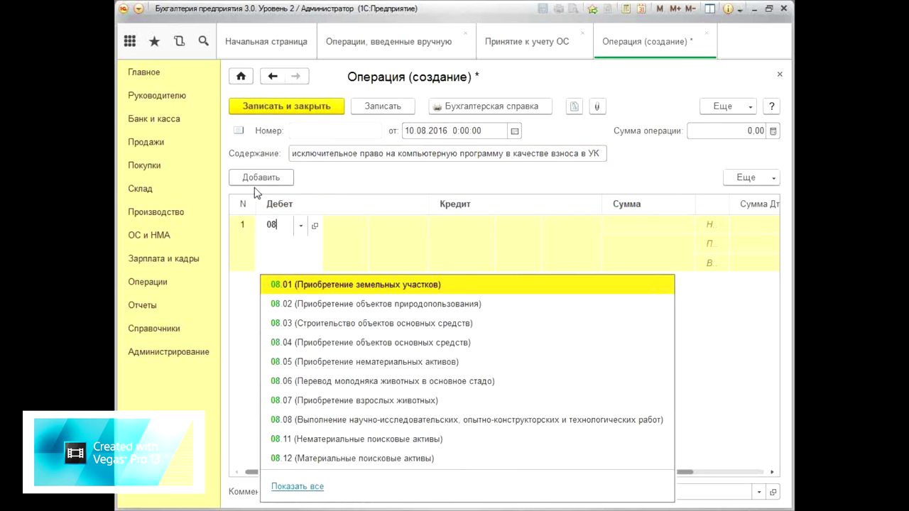
pyautogui.click(305, 363)
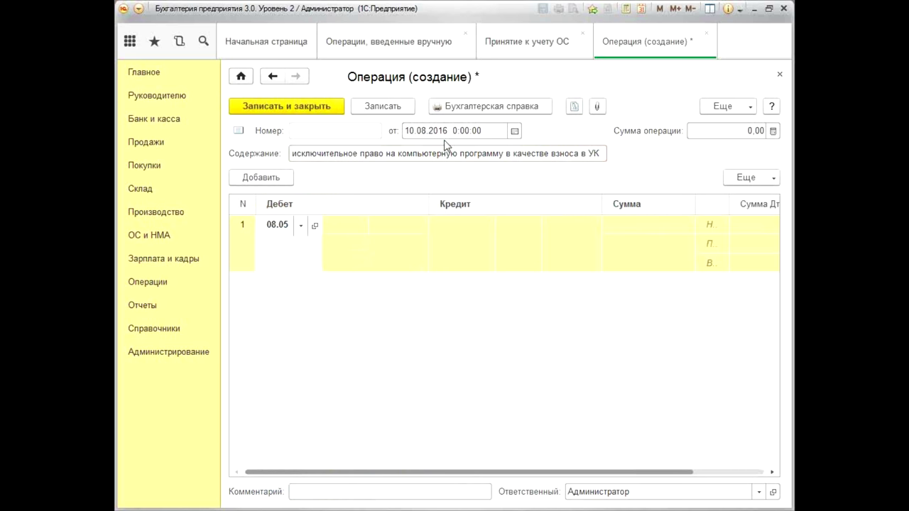
pyautogui.click(358, 231)
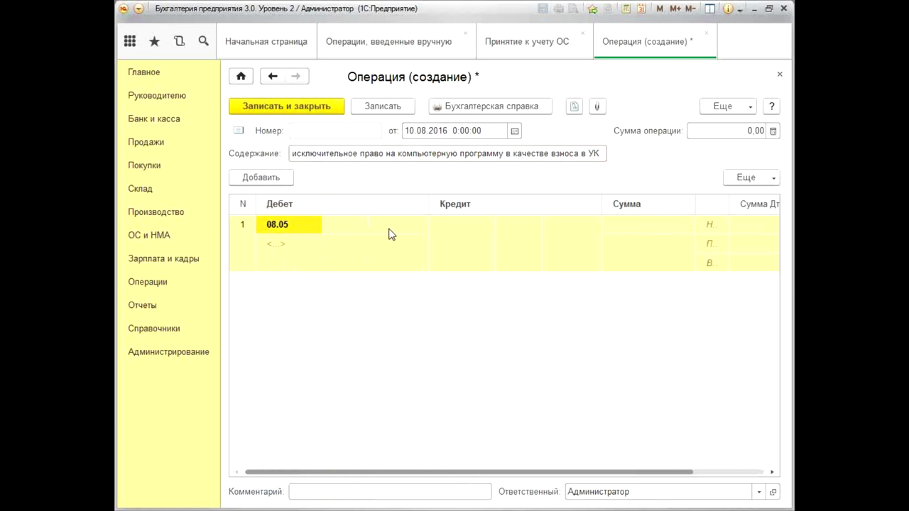
# Start creating a new intangible asset from the catalogue for the debit analytics of account 08.05.
pyautogui.click(321, 249)
pyautogui.click(322, 246)
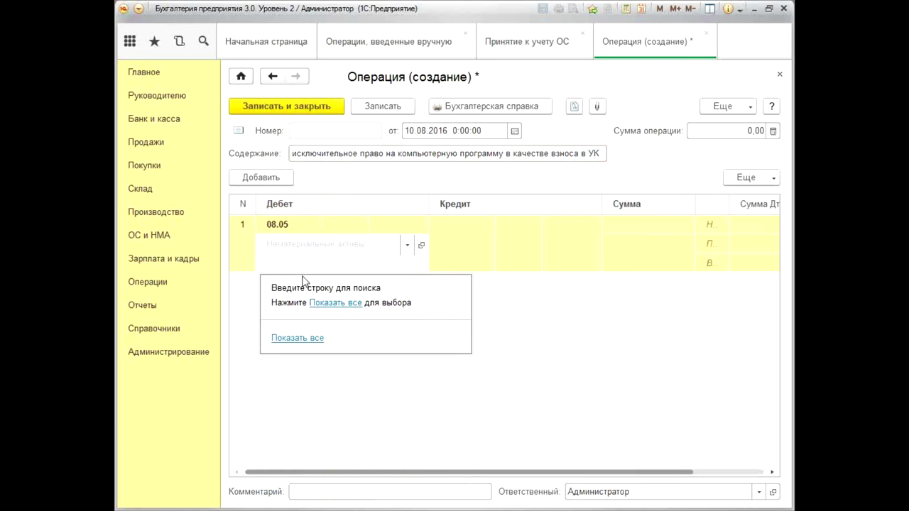
pyautogui.click(293, 339)
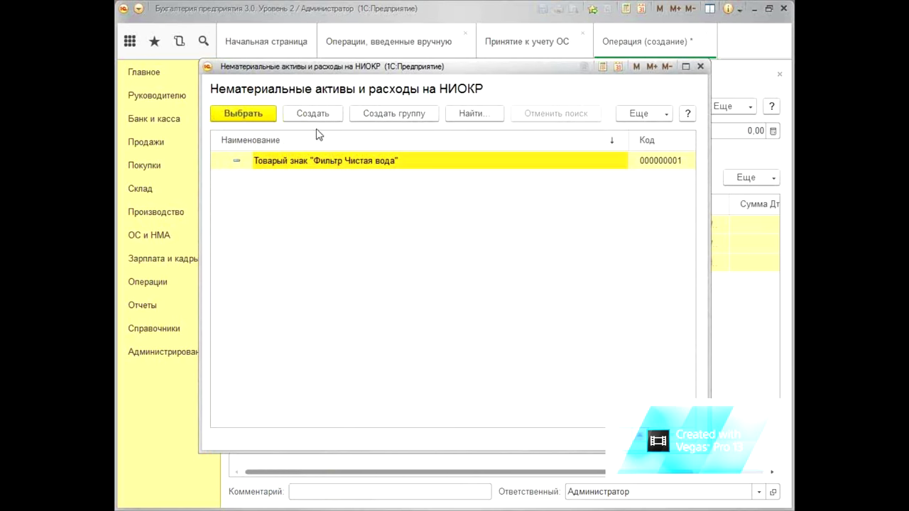
pyautogui.click(317, 114)
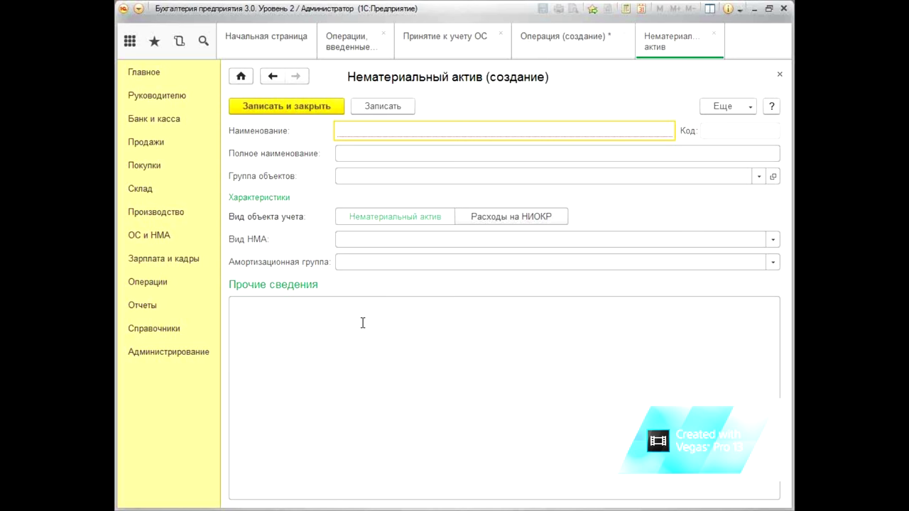
# Paste the copied description as the intangible asset's name and remove the leading word "Внесено" so it begins with "Исключительное".
pyautogui.rightClick(349, 132)
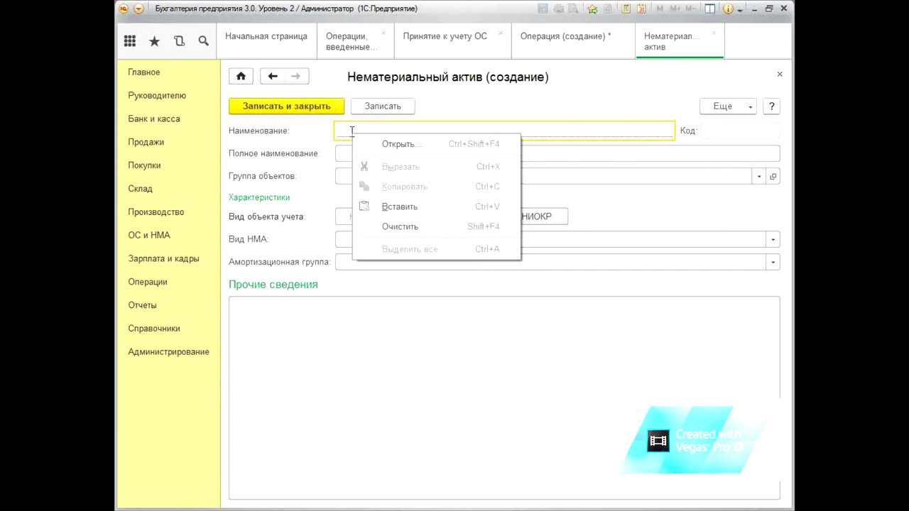
pyautogui.click(384, 206)
pyautogui.press('Home')
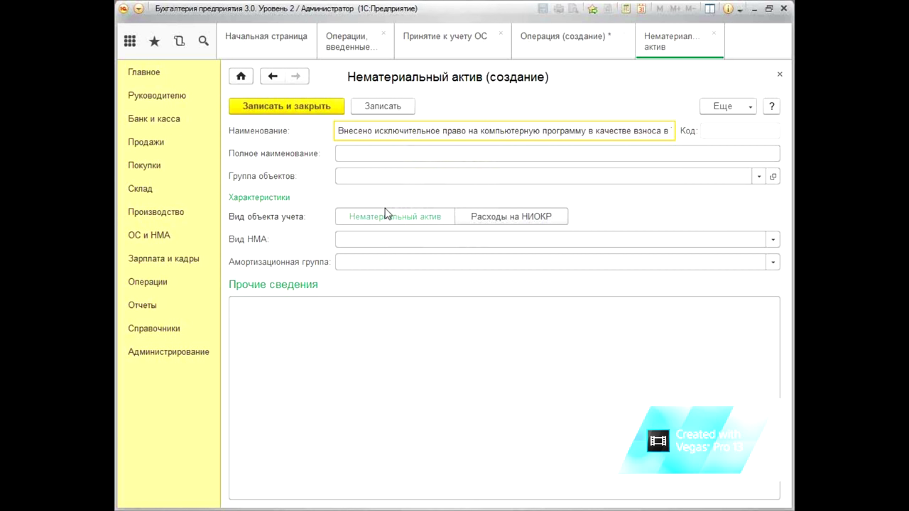
pyautogui.click(378, 132)
pyautogui.press('BackSpace')
pyautogui.press('BackSpace')
pyautogui.press('BackSpace')
pyautogui.press('BackSpace')
pyautogui.press('BackSpace')
pyautogui.press('BackSpace')
pyautogui.press('BackSpace')
pyautogui.press('BackSpace')
pyautogui.press('BackSpace')
pyautogui.write('И')
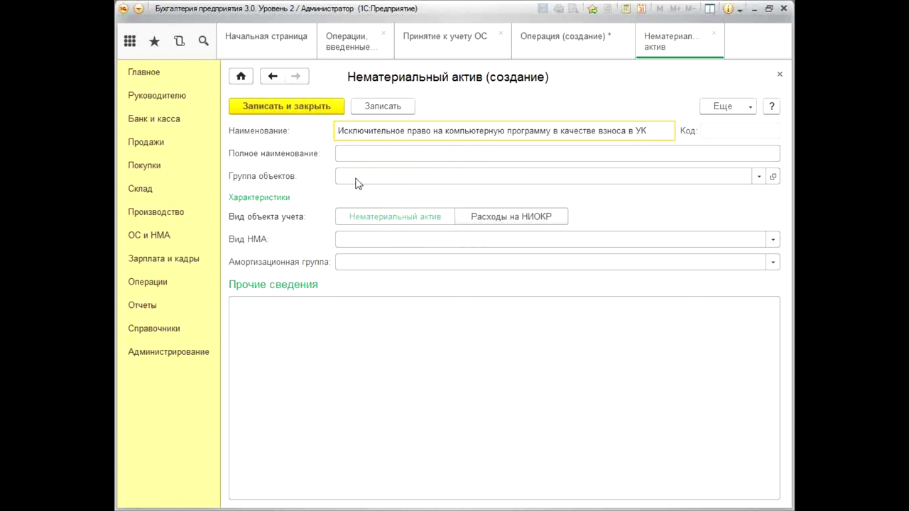
# Shorten the asset's name to "Исключительное право на компьютерную программу" and fill in the same full name.
pyautogui.click(652, 131)
pyautogui.press('BackSpace')
pyautogui.press('BackSpace')
pyautogui.press('BackSpace')
pyautogui.press('BackSpace')
pyautogui.press('BackSpace')
pyautogui.press('BackSpace')
pyautogui.press('BackSpace')
pyautogui.press('BackSpace')
pyautogui.press('BackSpace')
pyautogui.press('BackSpace')
pyautogui.press('BackSpace')
pyautogui.press('BackSpace')
pyautogui.press('BackSpace')
pyautogui.press('BackSpace')
pyautogui.press('BackSpace')
pyautogui.press('BackSpace')
pyautogui.press('BackSpace')
pyautogui.press('BackSpace')
pyautogui.press('BackSpace')
pyautogui.press('BackSpace')
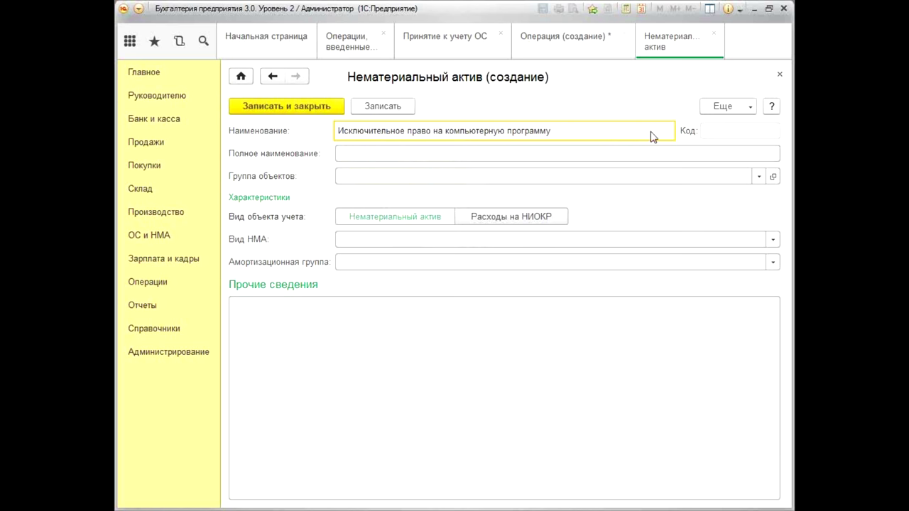
pyautogui.click(602, 152)
pyautogui.click(603, 153)
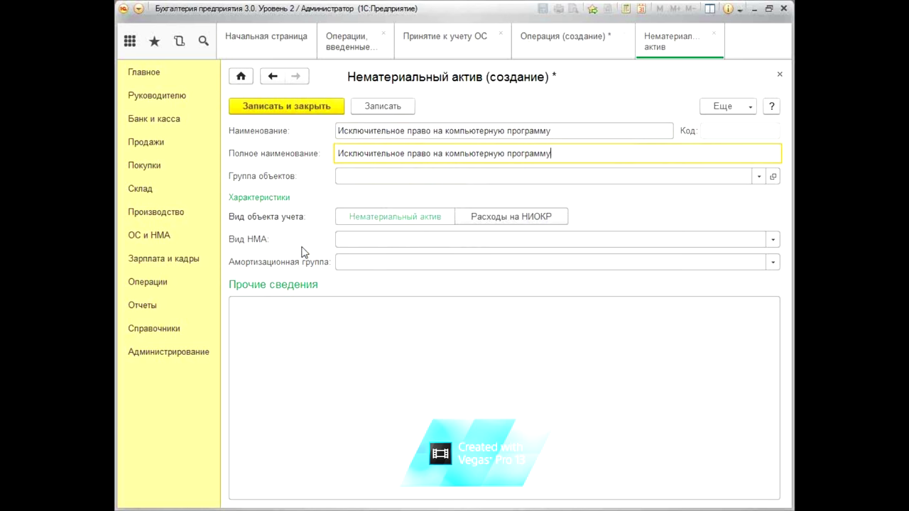
# Set Вид НМА to "Исключительное авторское право на программы для ЭВМ, базы данных" and the depreciation group to "Пятая группа (свыше 7 лет до 10 лет включительно)".
pyautogui.click(358, 239)
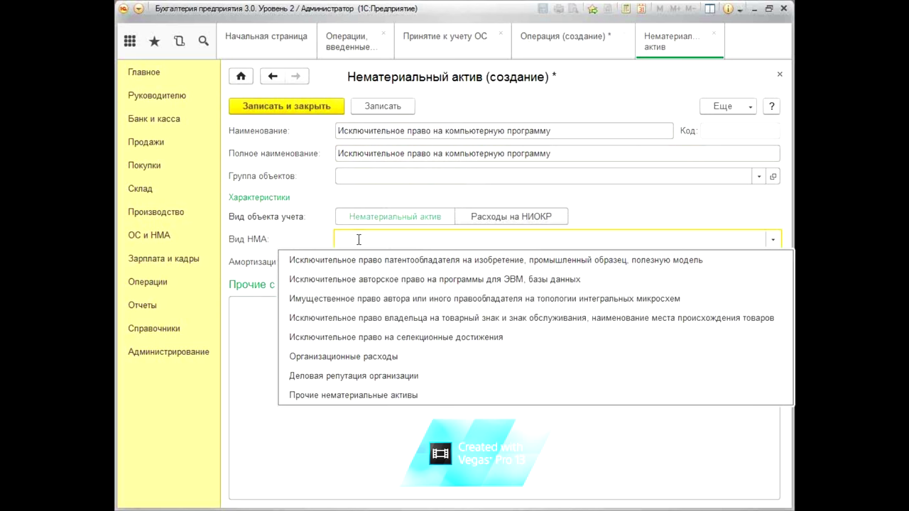
pyautogui.click(356, 284)
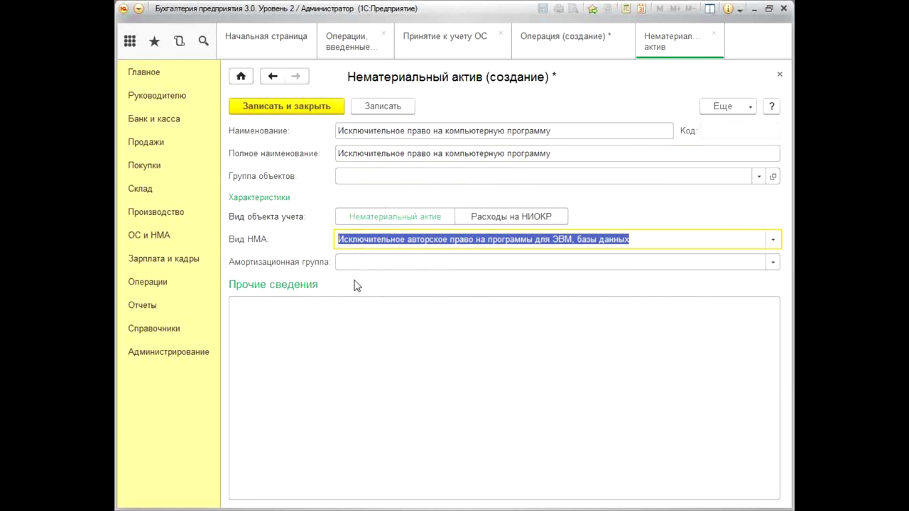
pyautogui.click(553, 239)
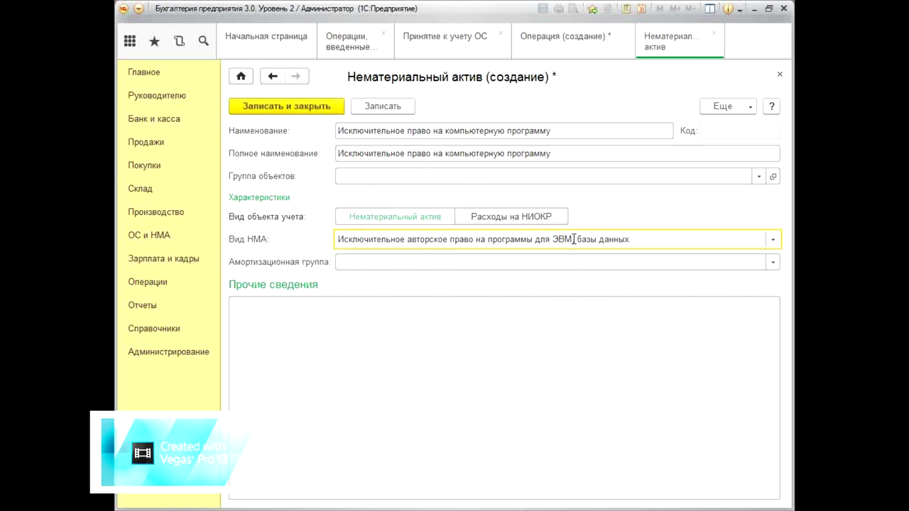
pyautogui.click(356, 261)
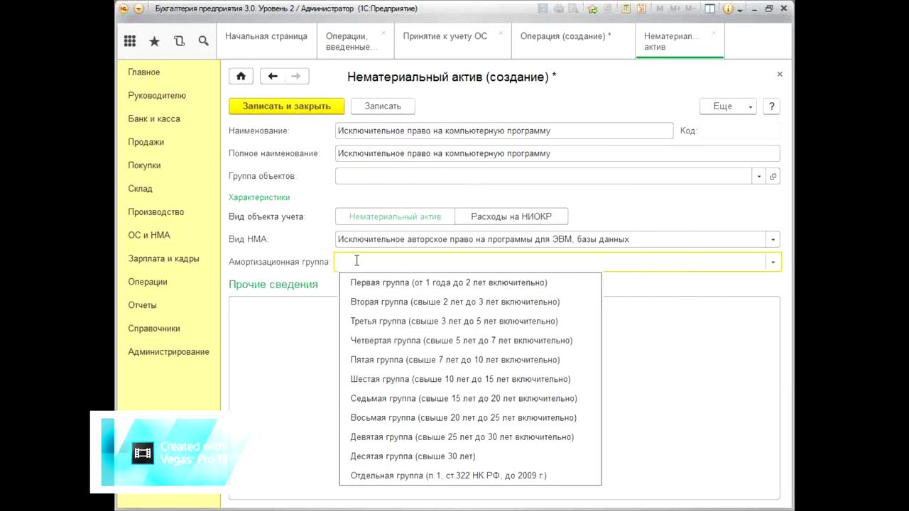
pyautogui.click(369, 360)
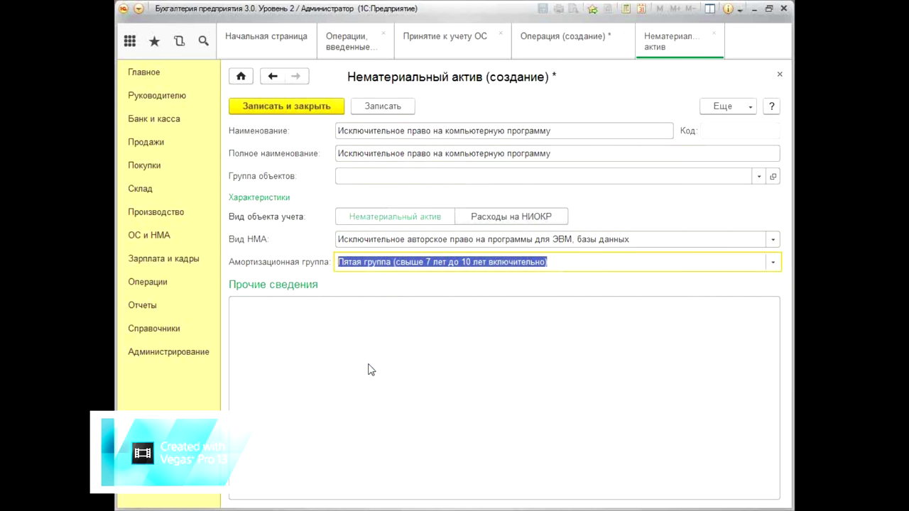
pyautogui.click(575, 262)
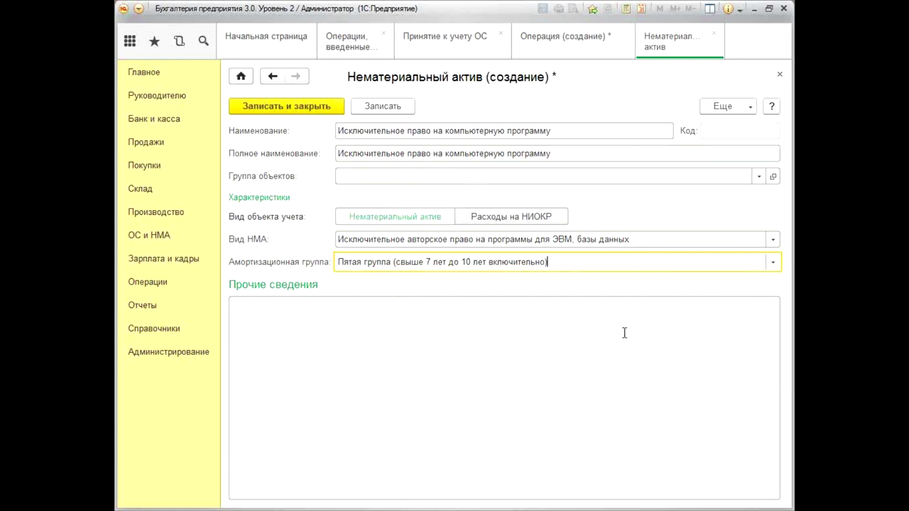
# Save the intangible asset with its accounting object type kept as "Нематериальный актив" and select it as the analytics for debit account 08.05.
pyautogui.click(515, 221)
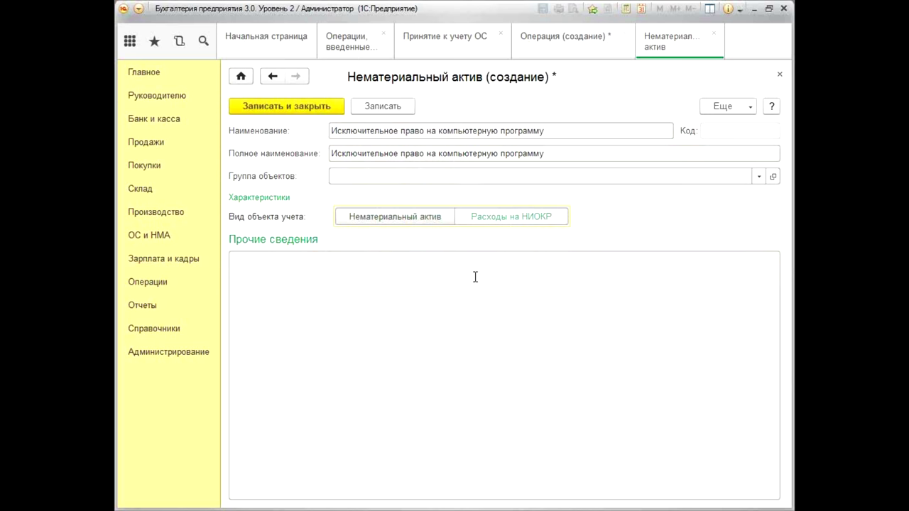
pyautogui.click(378, 216)
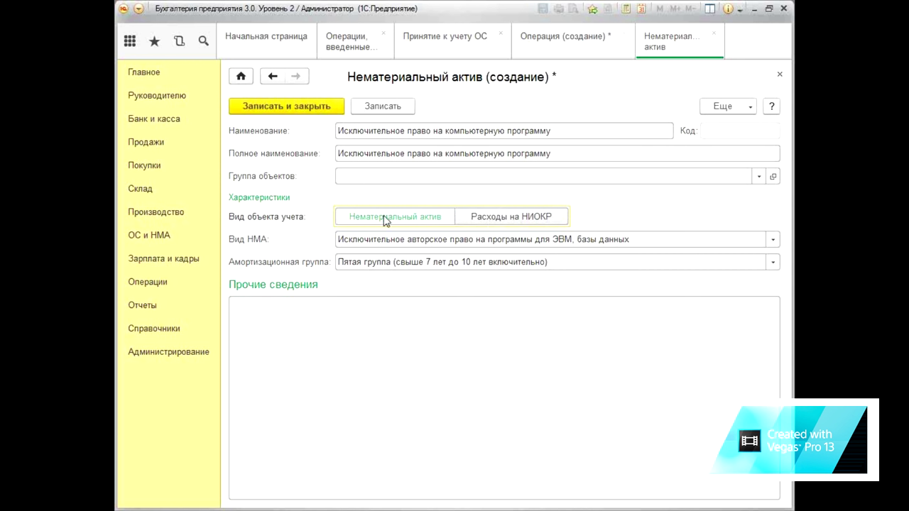
pyautogui.click(288, 107)
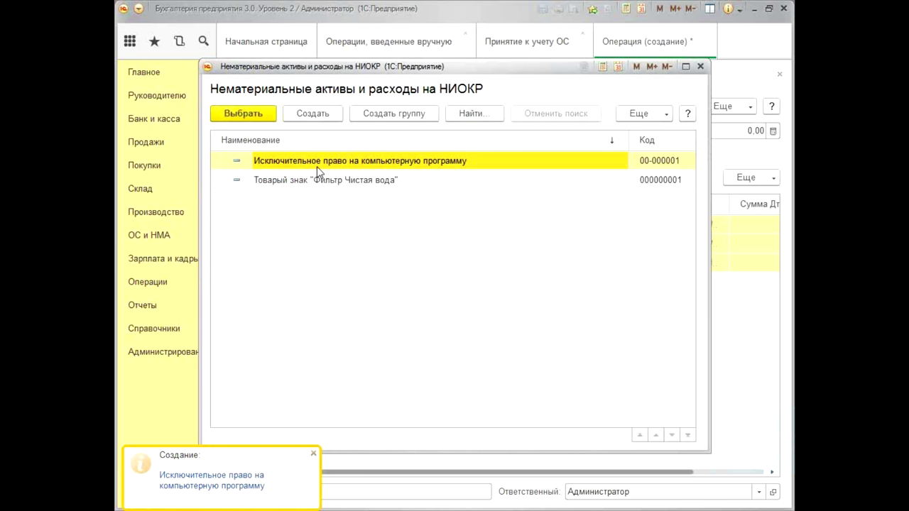
pyautogui.doubleClick(328, 162)
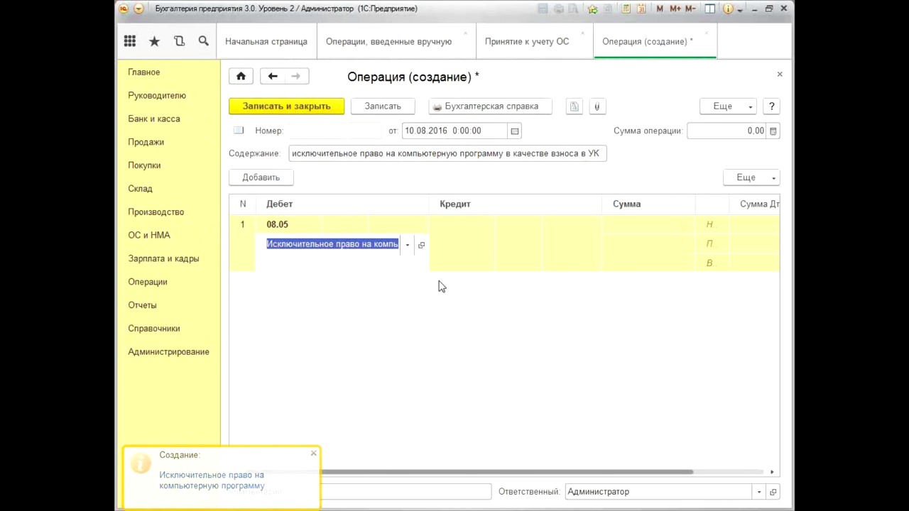
# Set the entry's credit account to 75.01 and choose the contributing founder as its counterparty.
pyautogui.click(480, 257)
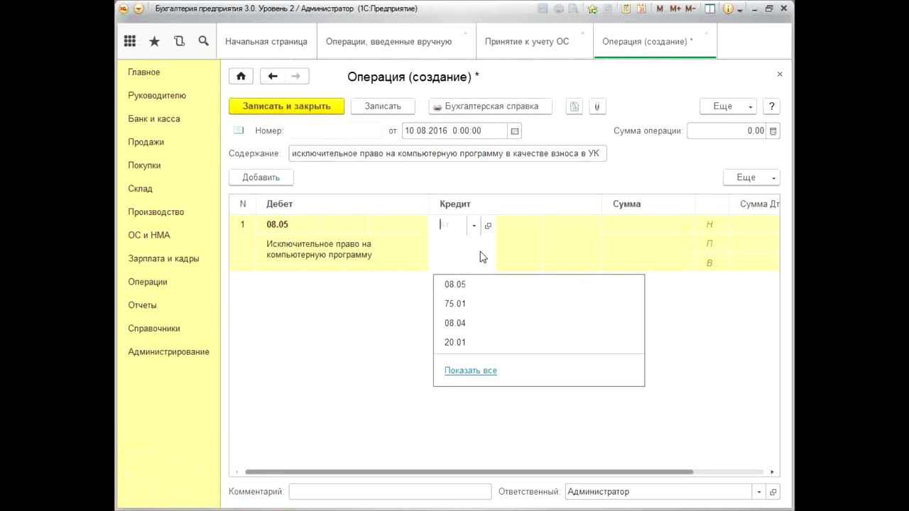
pyautogui.write('75.01')
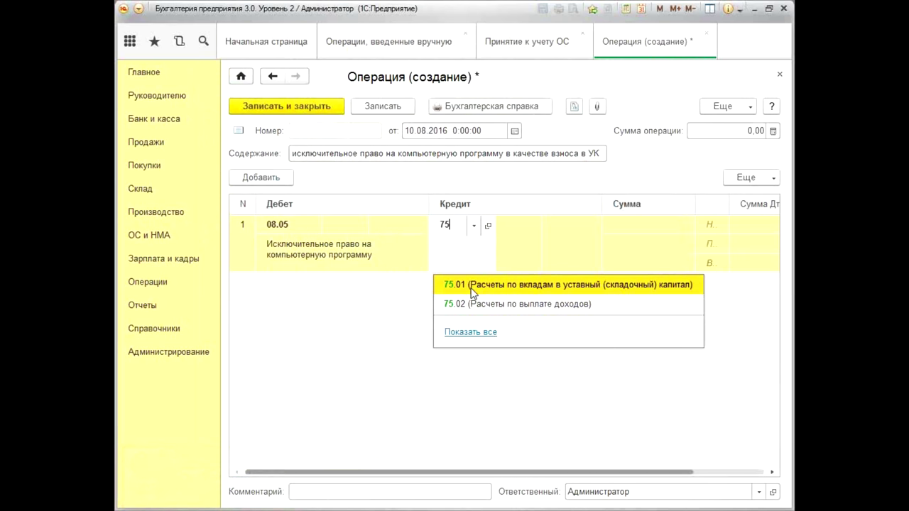
pyautogui.click(568, 339)
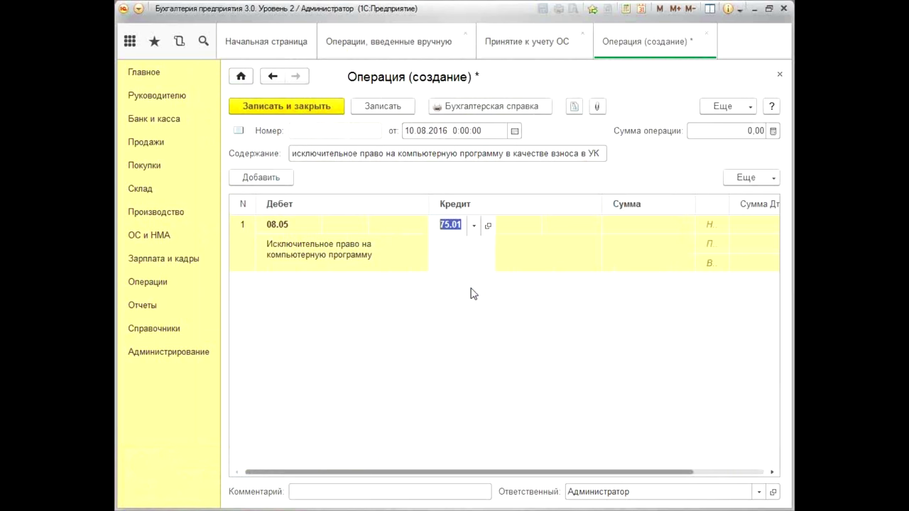
pyautogui.click(553, 255)
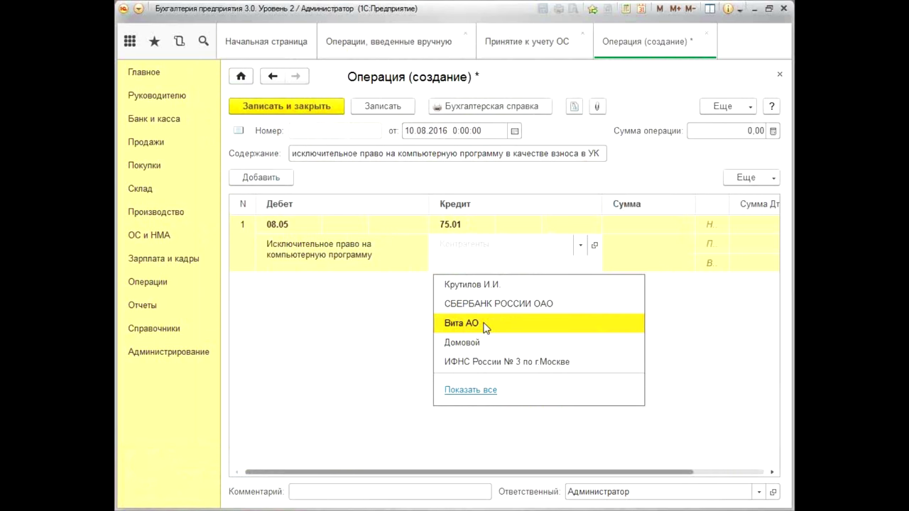
pyautogui.write('и')
pyautogui.click(473, 288)
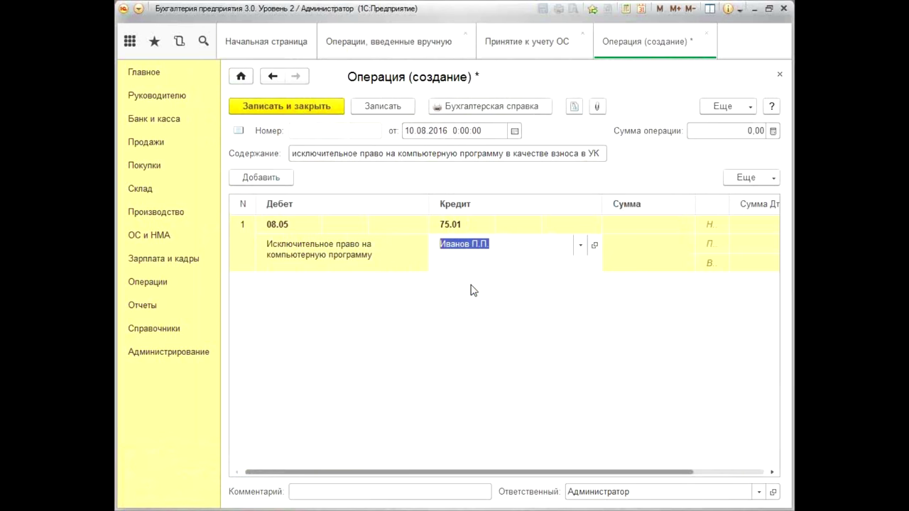
# Set the entry's amount to 40 800,00 and paste the copied description "Внесено исключительное право на компьютерную программу в качестве взноса в УК" as its content.
pyautogui.click(641, 230)
pyautogui.write('40800')
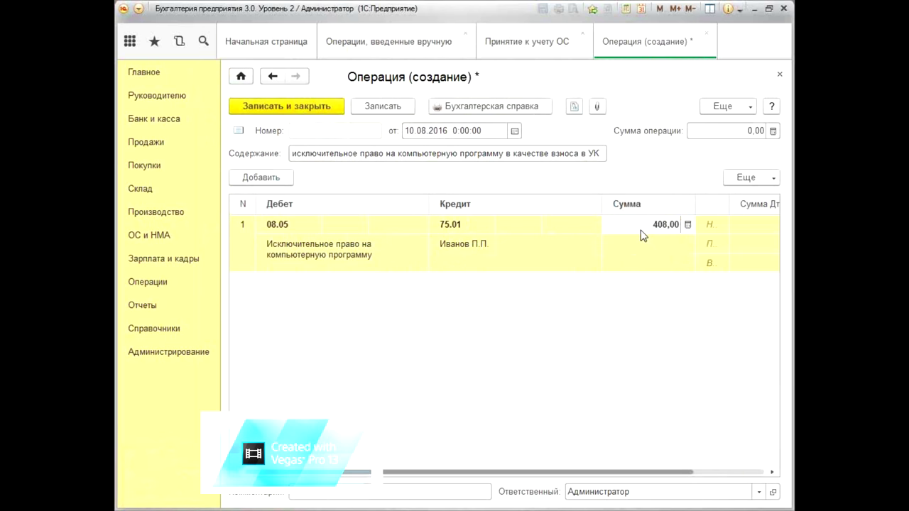
pyautogui.click(646, 248)
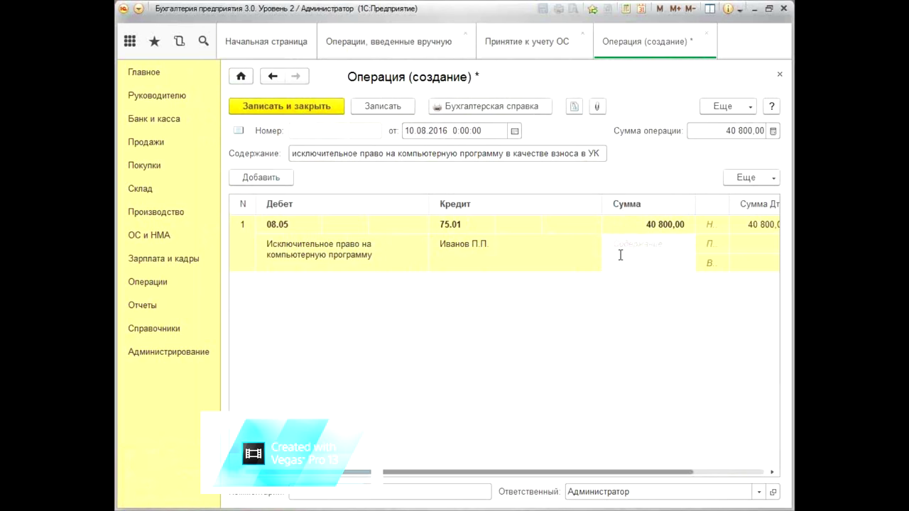
pyautogui.rightClick(620, 255)
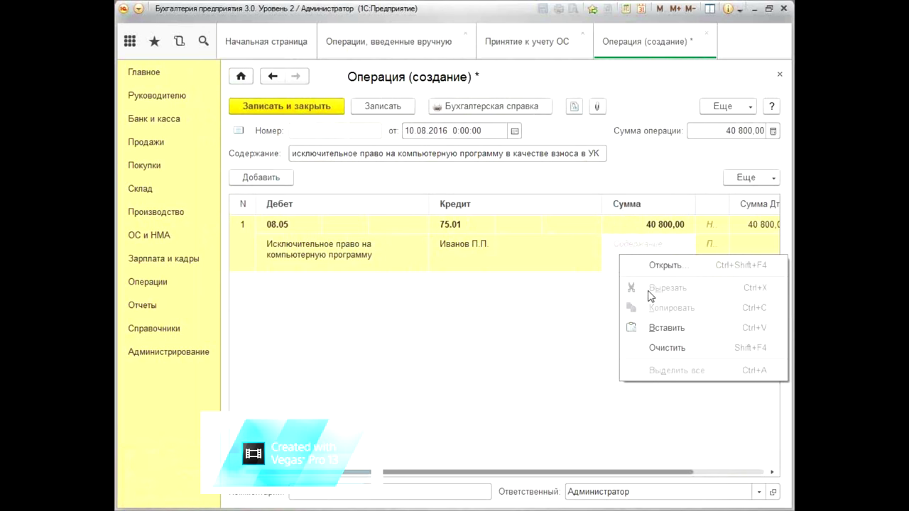
pyautogui.click(661, 346)
pyautogui.press('Return')
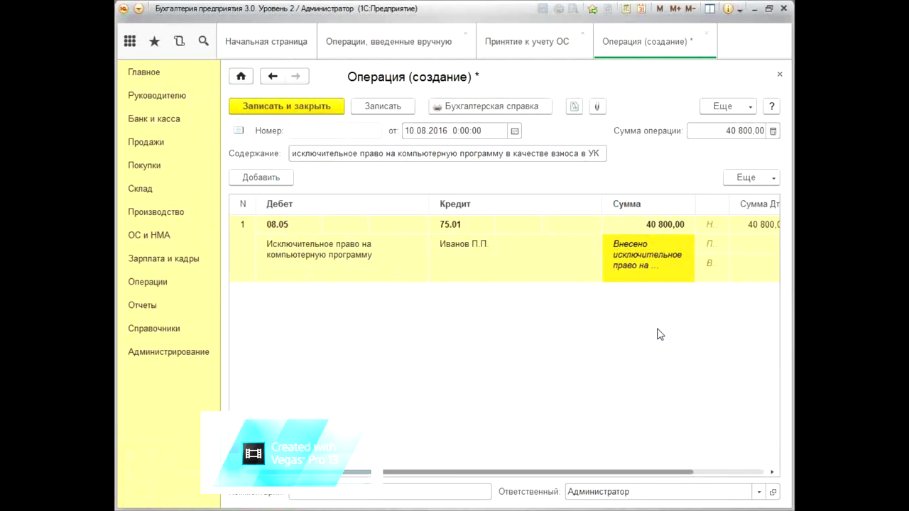
pyautogui.click(297, 154)
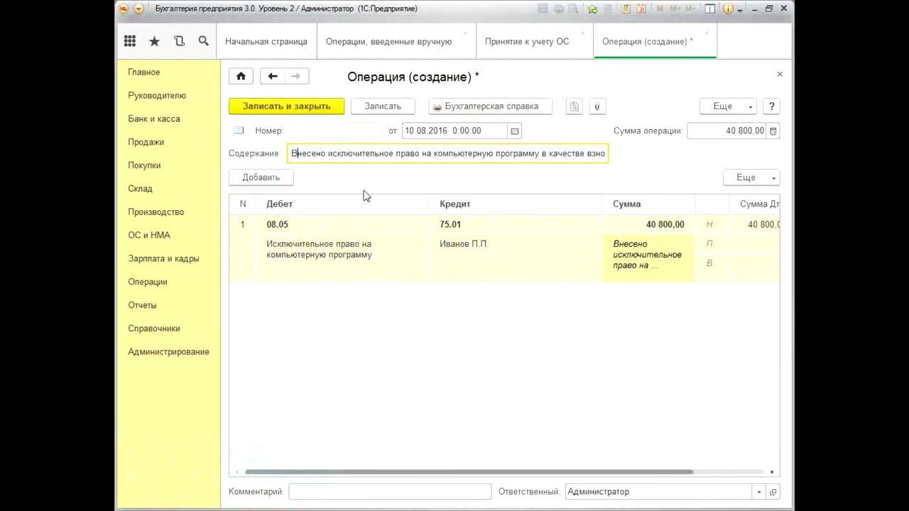
pyautogui.click(655, 269)
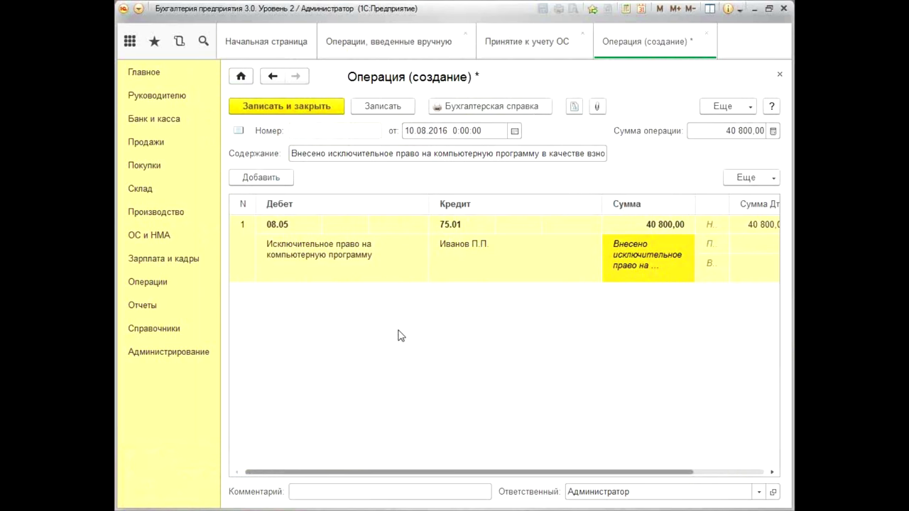
# Save the operation by generating its Бухгалтерская справка and review the printed form across its full width.
pyautogui.moveTo(451, 475); pyautogui.dragTo(359, 460)
pyautogui.click(482, 109)
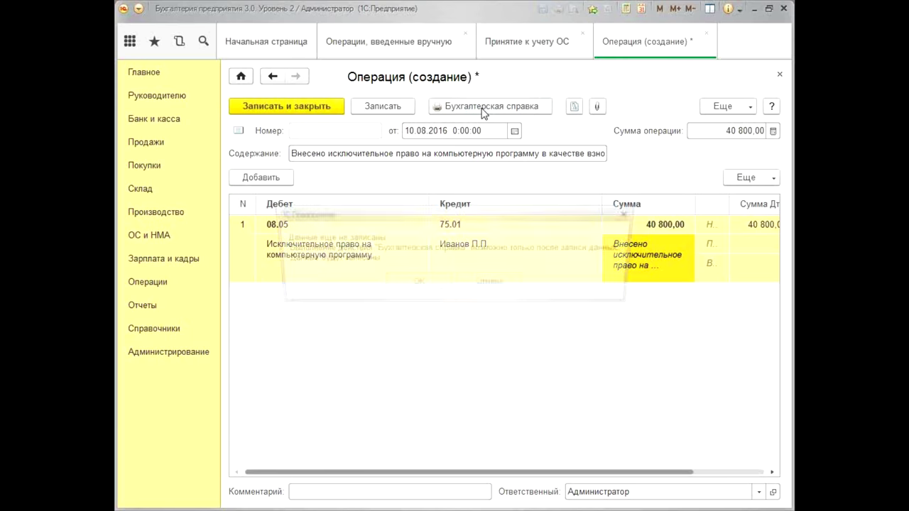
pyautogui.click(431, 287)
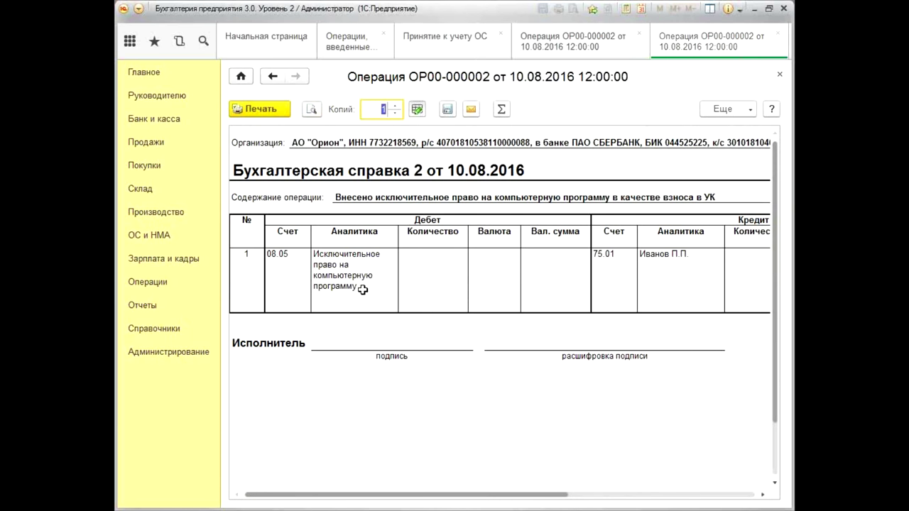
pyautogui.moveTo(387, 503); pyautogui.dragTo(645, 510)
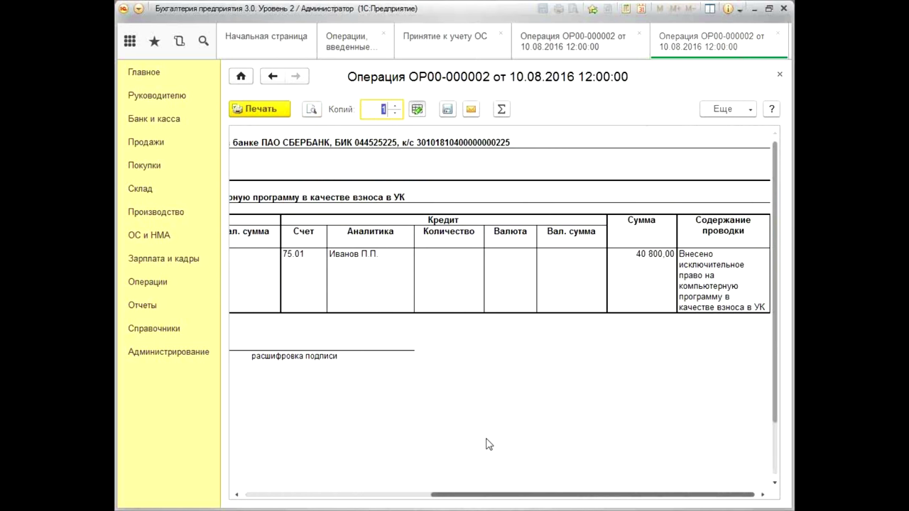
pyautogui.moveTo(538, 499); pyautogui.dragTo(331, 469)
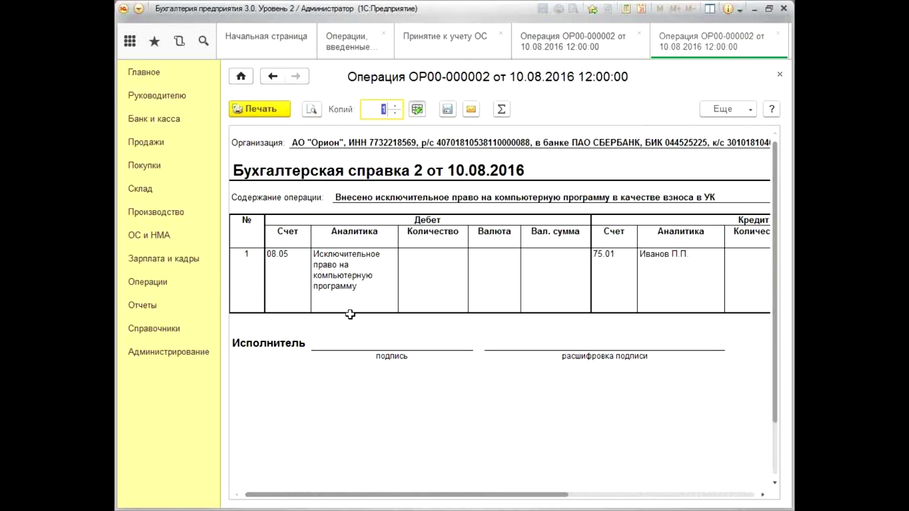
# Examine the options for saving the Бухгалтерская справка to a file and sending it by e-mail.
pyautogui.click(447, 110)
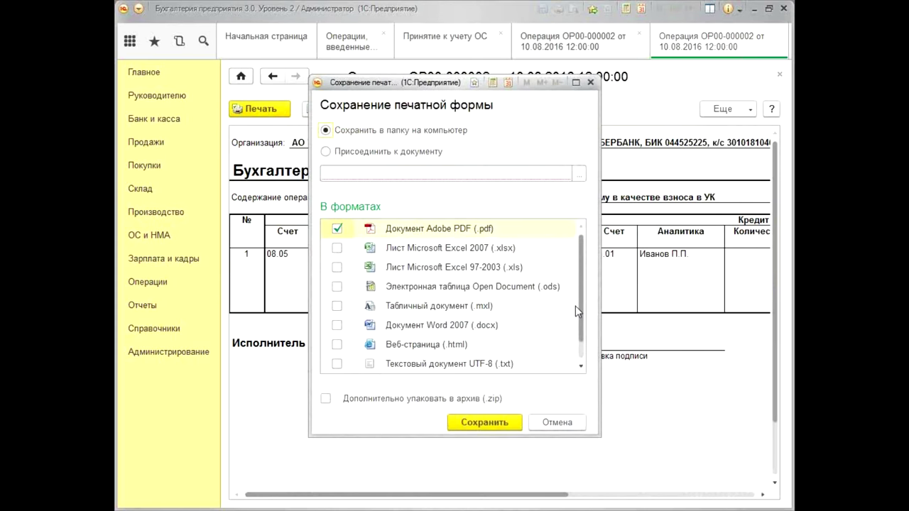
pyautogui.click(589, 83)
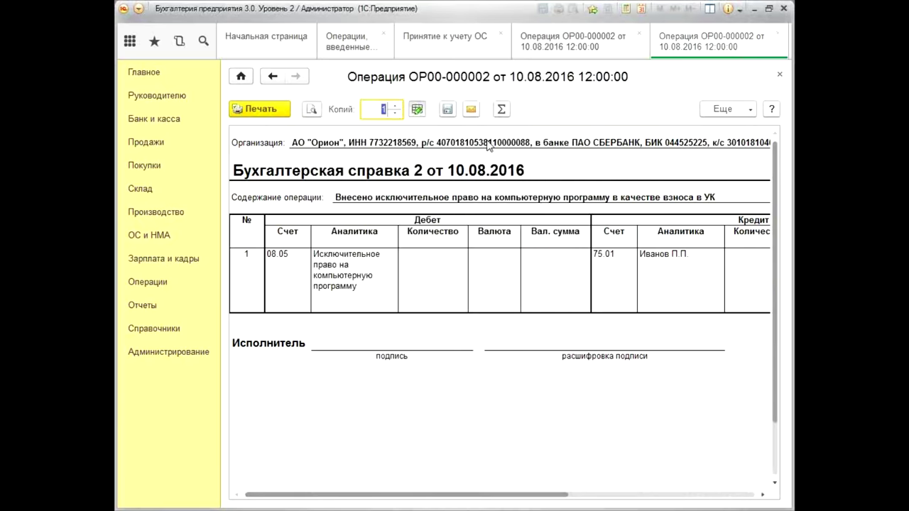
pyautogui.click(472, 110)
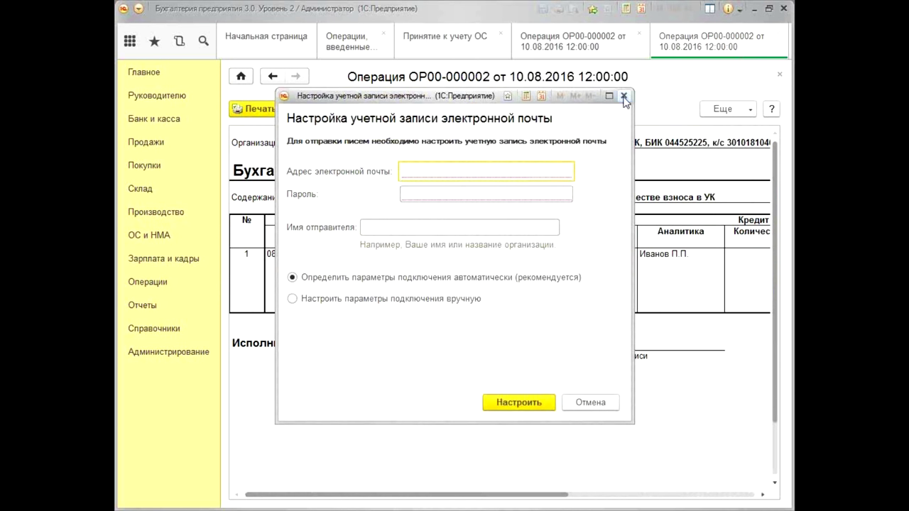
pyautogui.click(624, 97)
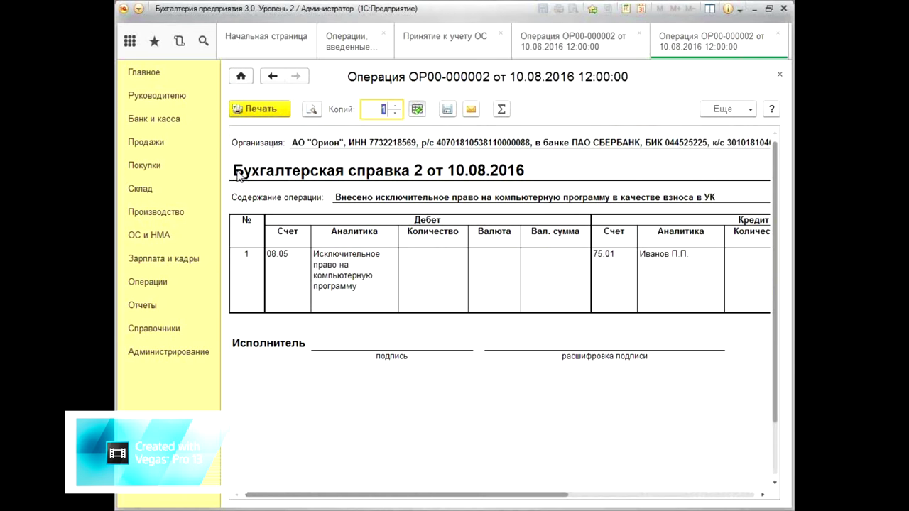
# Close the Бухгалтерская справка, then save and close the operation for the contributed exclusive right.
pyautogui.click(781, 77)
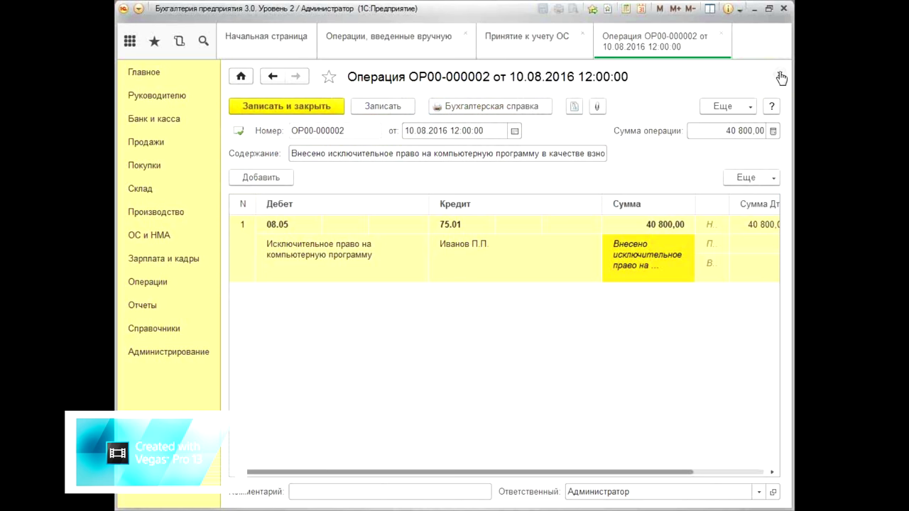
pyautogui.click(270, 112)
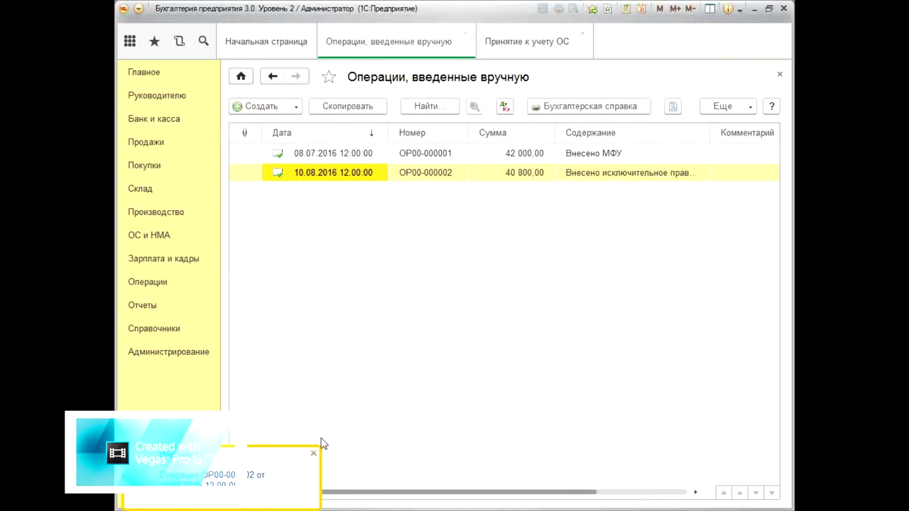
pyautogui.click(313, 453)
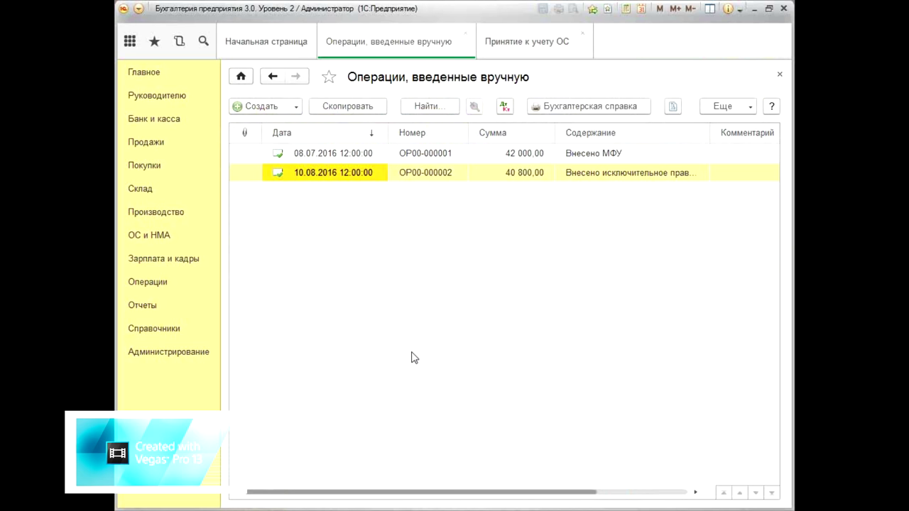
pyautogui.click(296, 108)
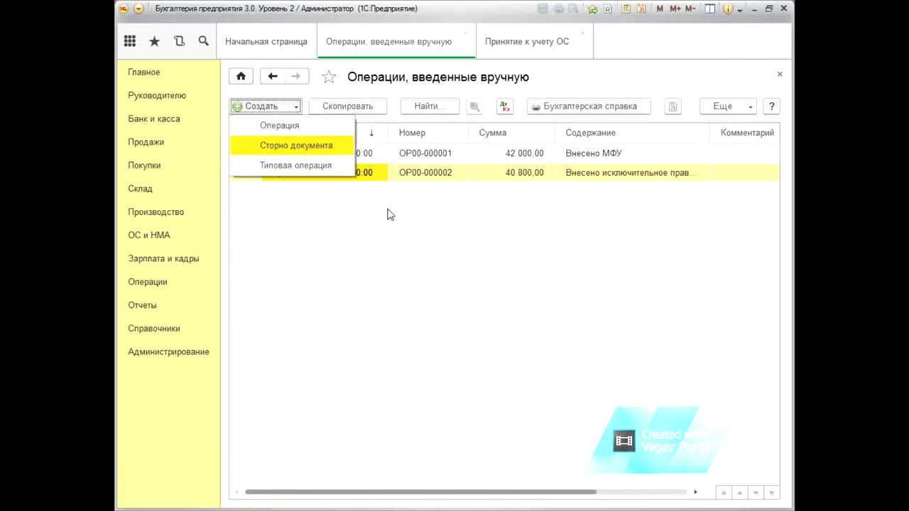
pyautogui.click(376, 256)
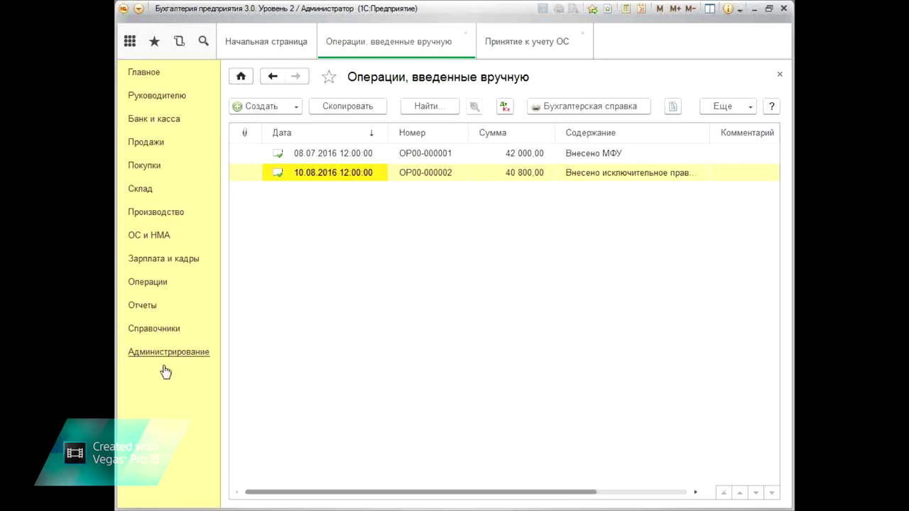
# Create a new "Принятие к учету НМА" document dated 10.08.2016.
pyautogui.click(153, 240)
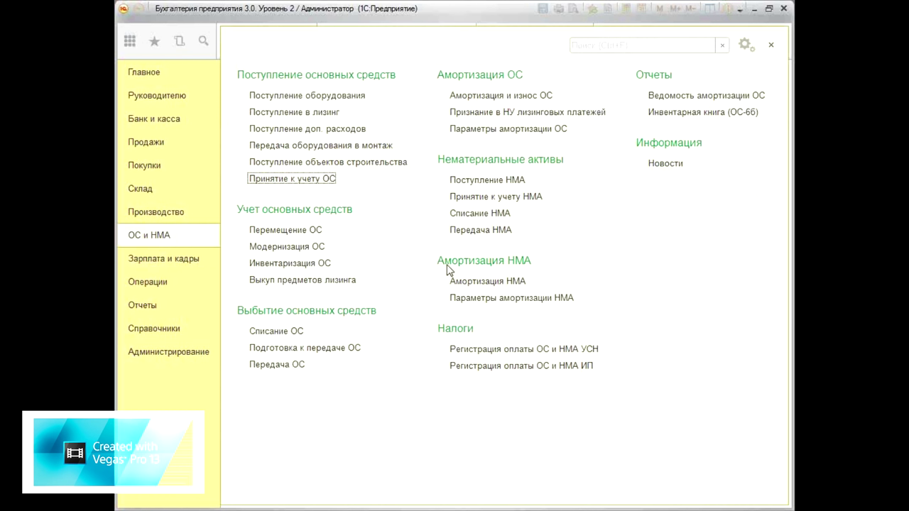
pyautogui.click(441, 198)
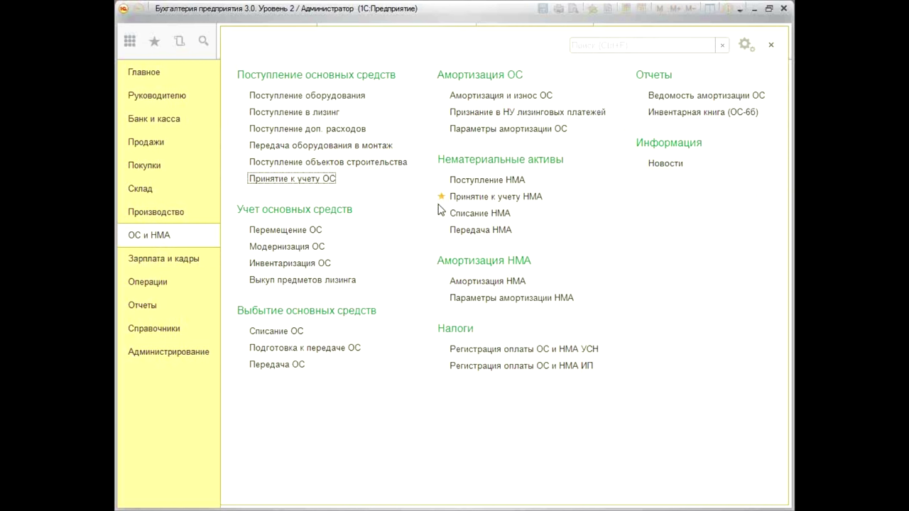
pyautogui.click(512, 201)
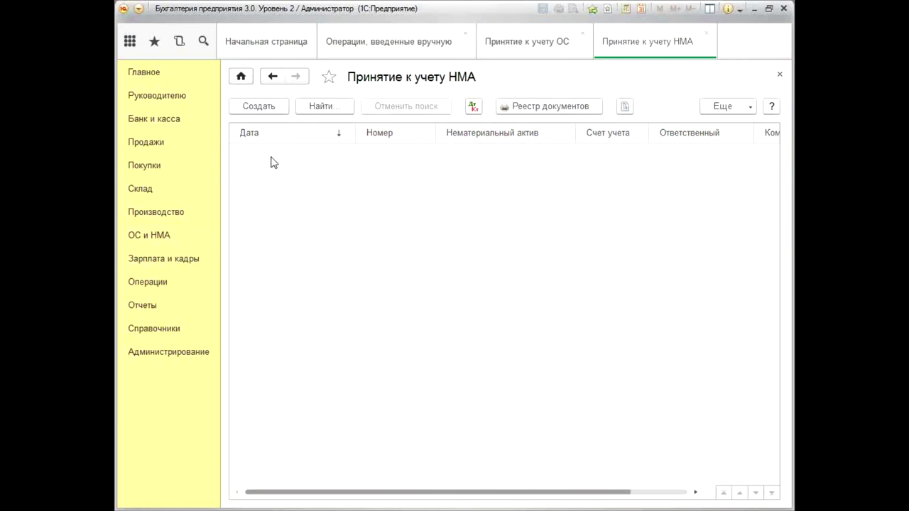
pyautogui.click(262, 108)
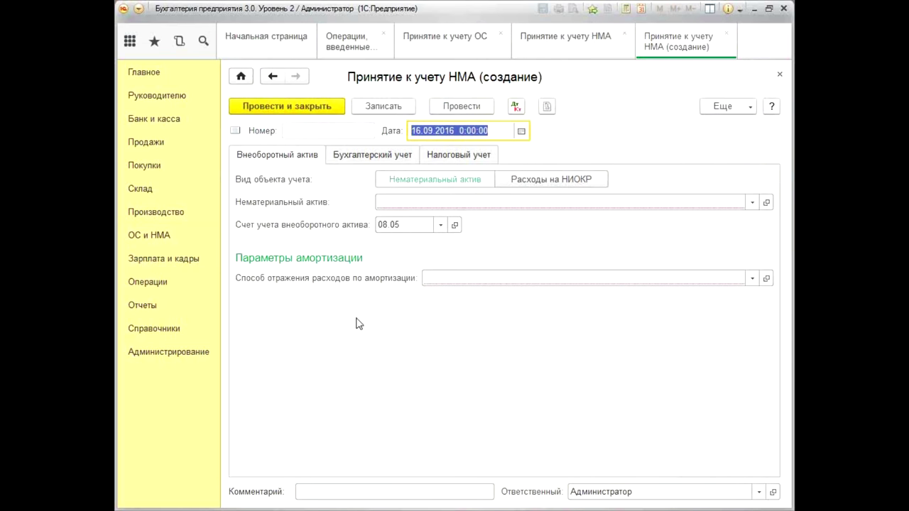
pyautogui.write('1008')
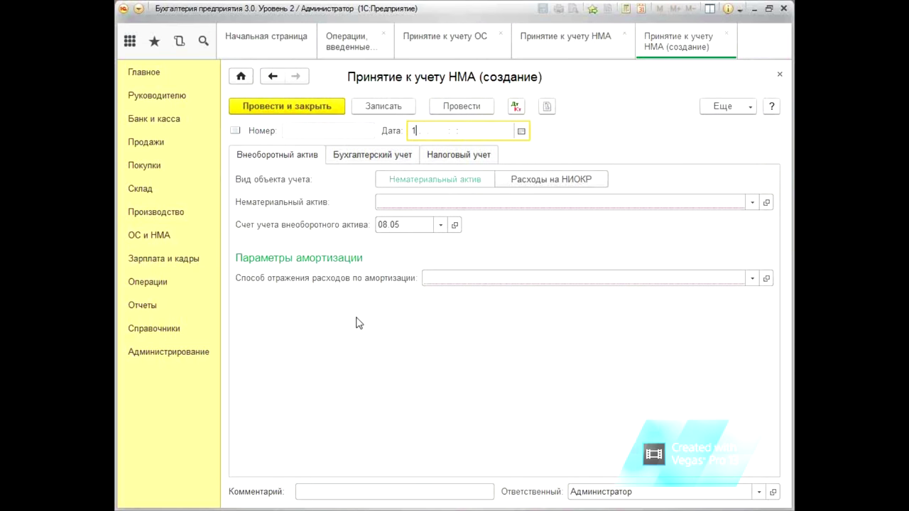
pyautogui.press('Tab')
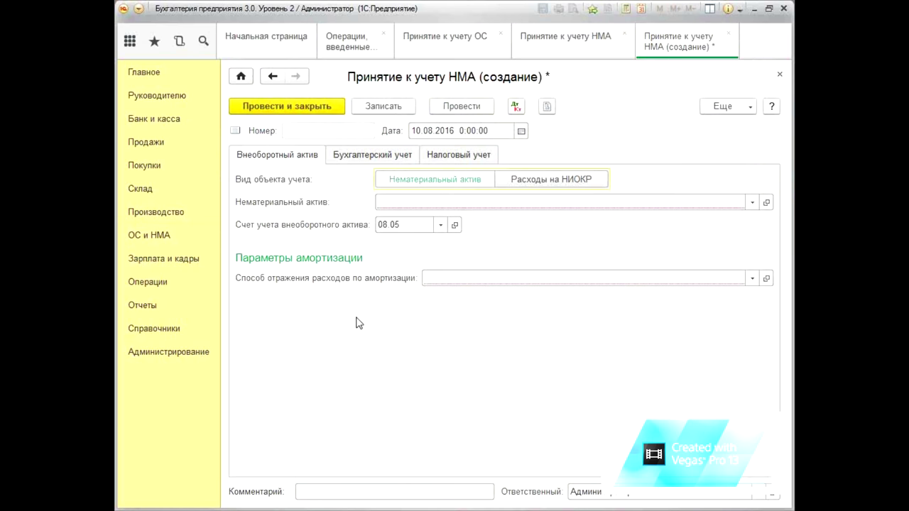
# Select "Исключительное право на компьютерную программу" as the intangible asset and "Амортизация (счет 44.01)" as its depreciation expense method.
pyautogui.click(391, 202)
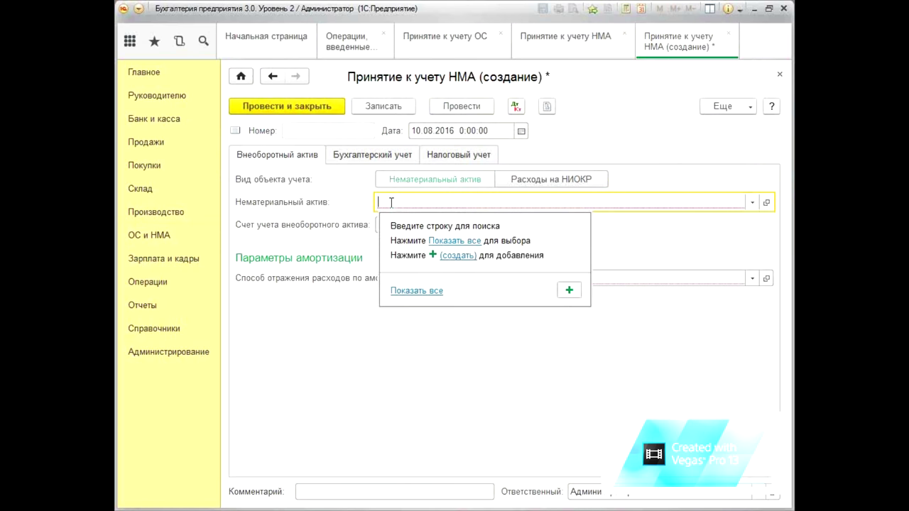
pyautogui.write('и')
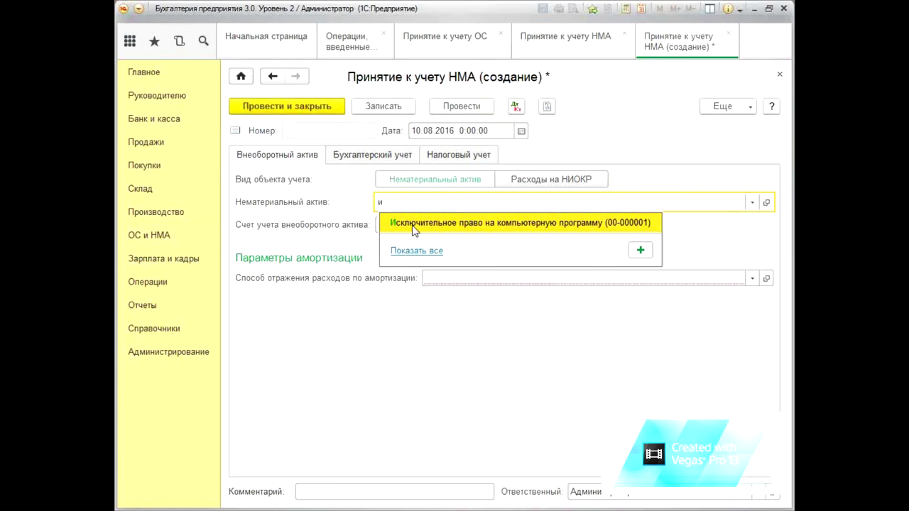
pyautogui.click(414, 224)
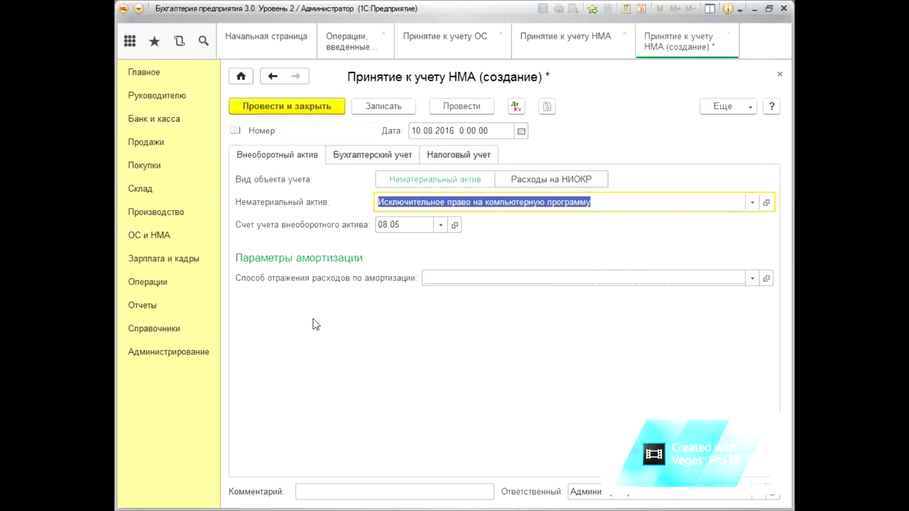
pyautogui.click(446, 278)
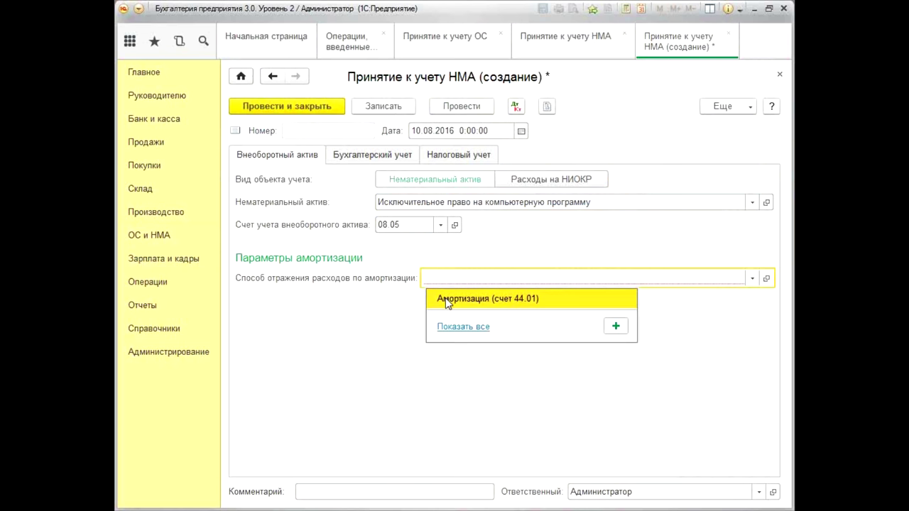
pyautogui.click(446, 299)
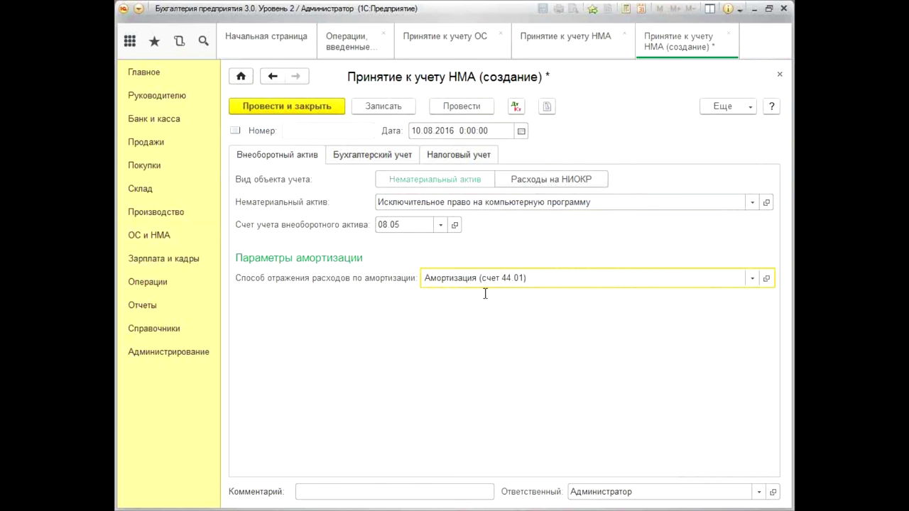
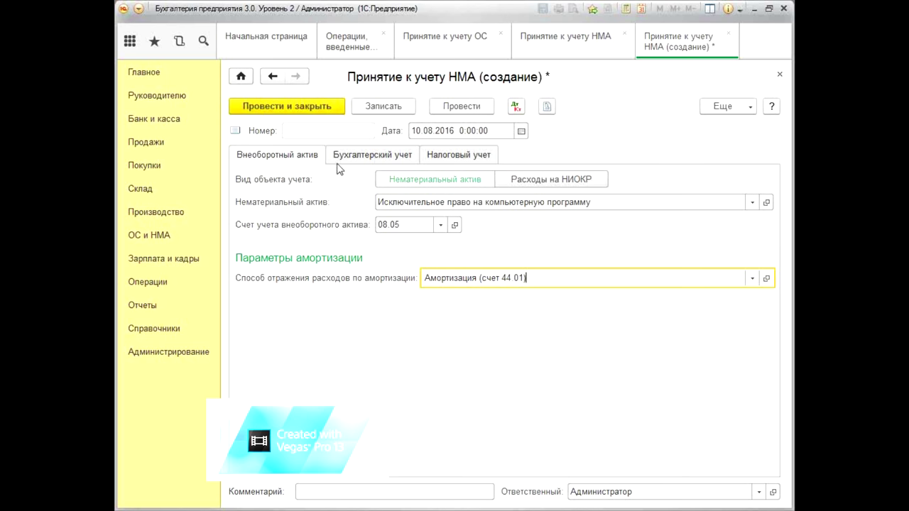
# Calculate the initial cost for accounting and set the acquisition method to "Вклад в уставный (складочный) капитал".
pyautogui.click(393, 157)
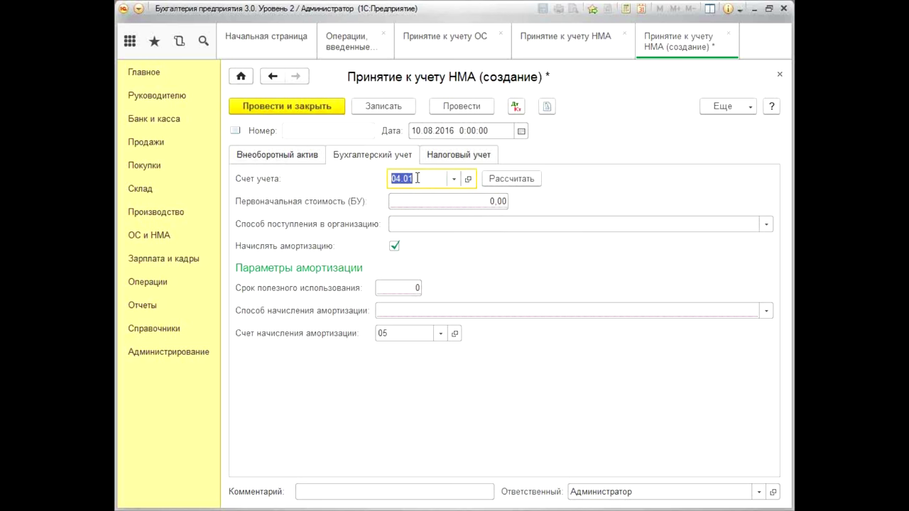
pyautogui.click(525, 183)
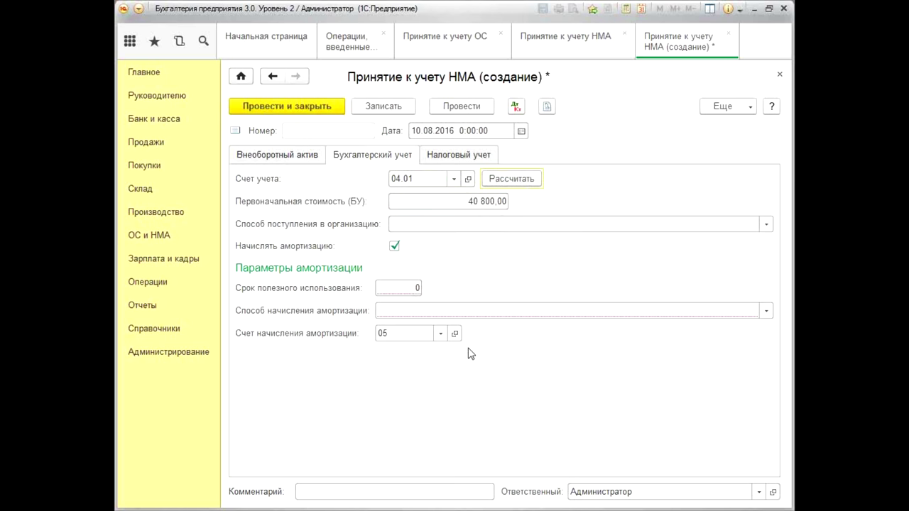
pyautogui.click(417, 223)
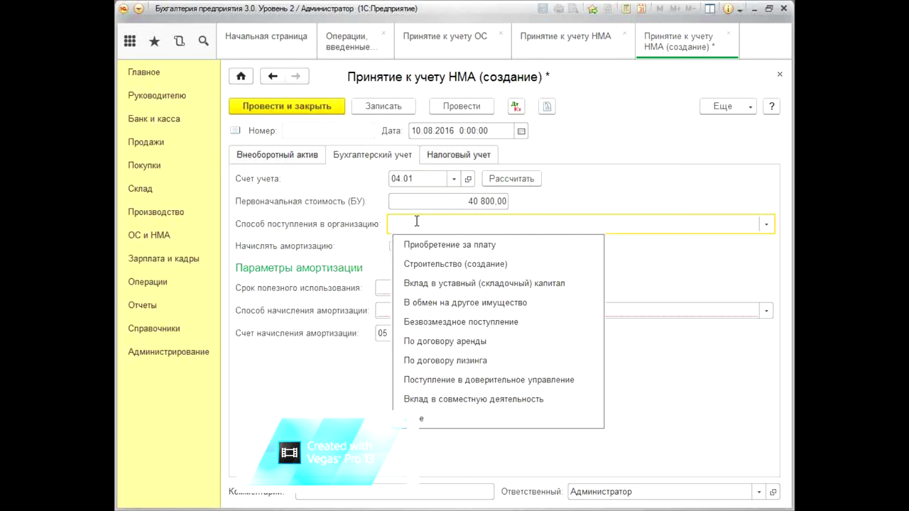
pyautogui.click(420, 285)
# Set the accounting useful life to 120 months and the depreciation method to "Линейный".
pyautogui.click(407, 289)
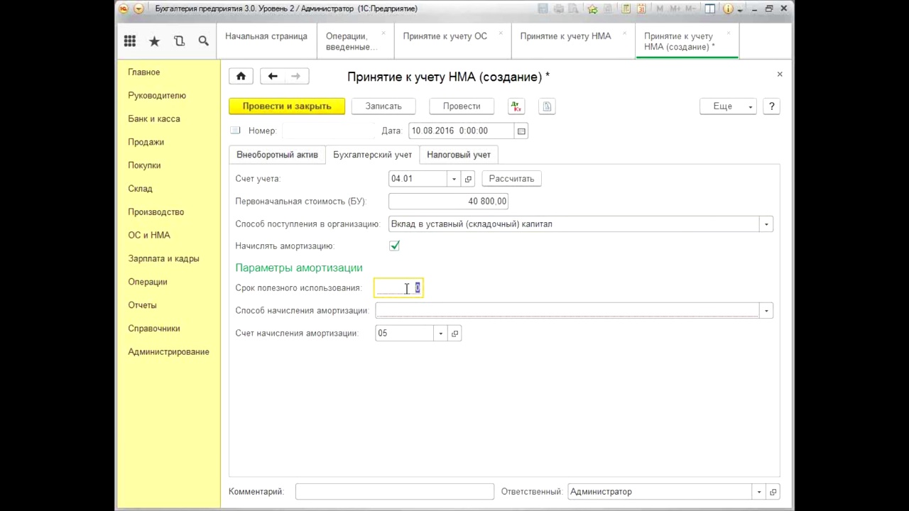
pyautogui.write('120')
pyautogui.click(396, 311)
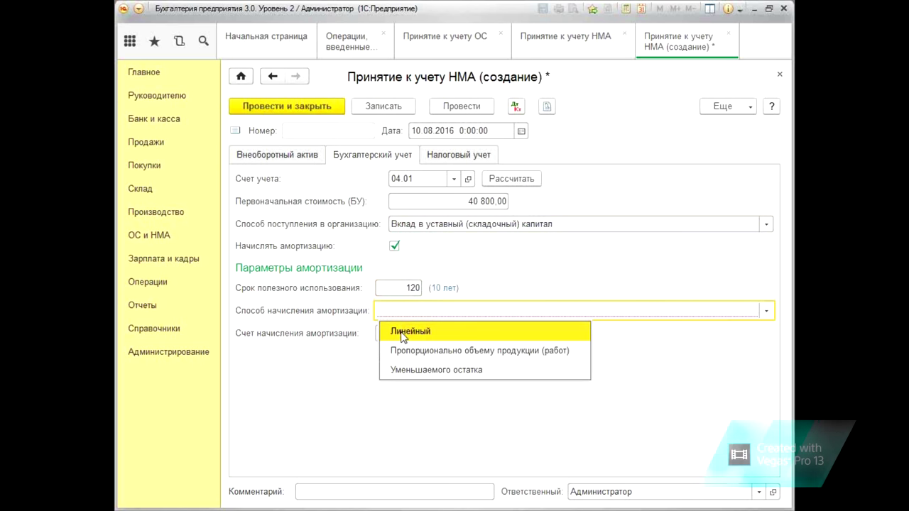
pyautogui.click(402, 334)
pyautogui.click(767, 312)
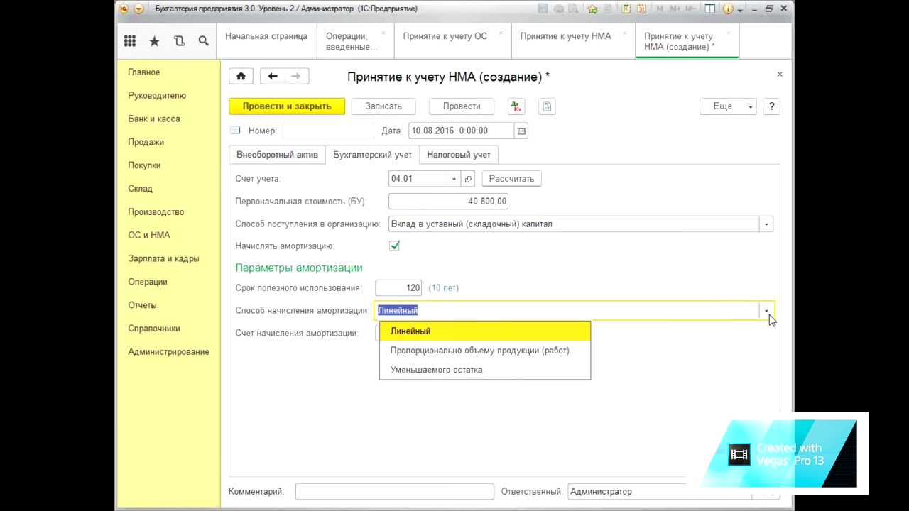
pyautogui.click(430, 310)
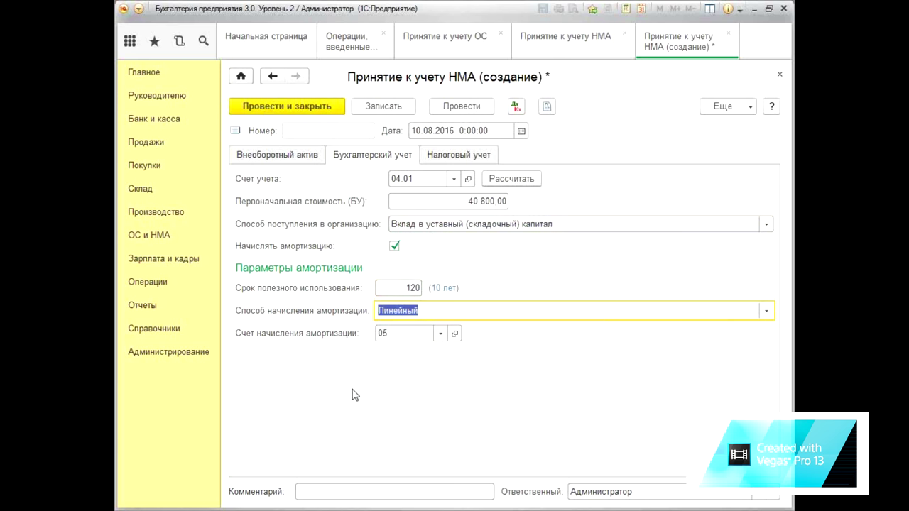
# Calculate the initial cost for tax accounting with a 120-month useful life, and post and close the document.
pyautogui.click(471, 154)
pyautogui.click(255, 179)
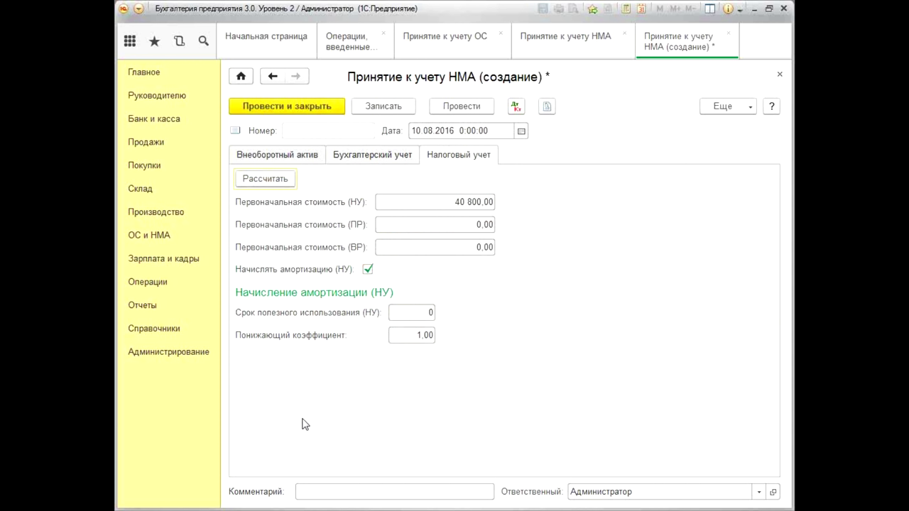
pyautogui.click(419, 314)
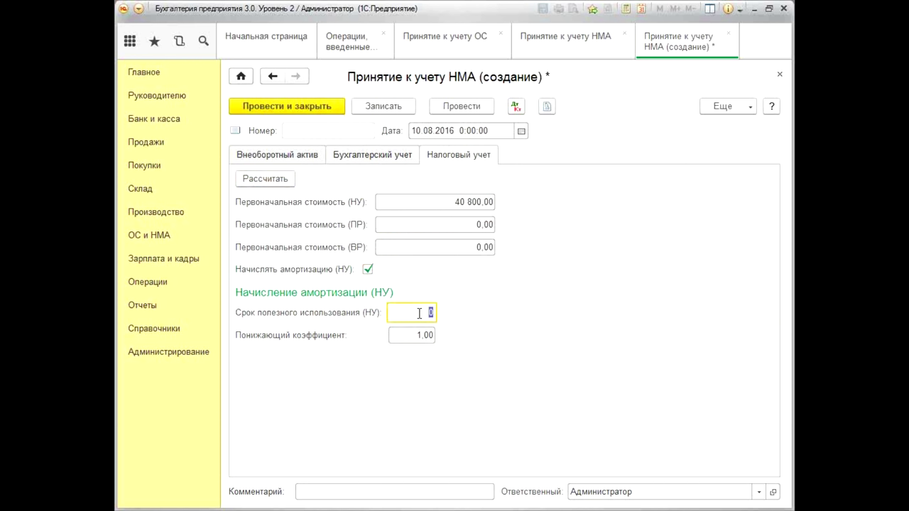
pyautogui.write('120')
pyautogui.press('Tab')
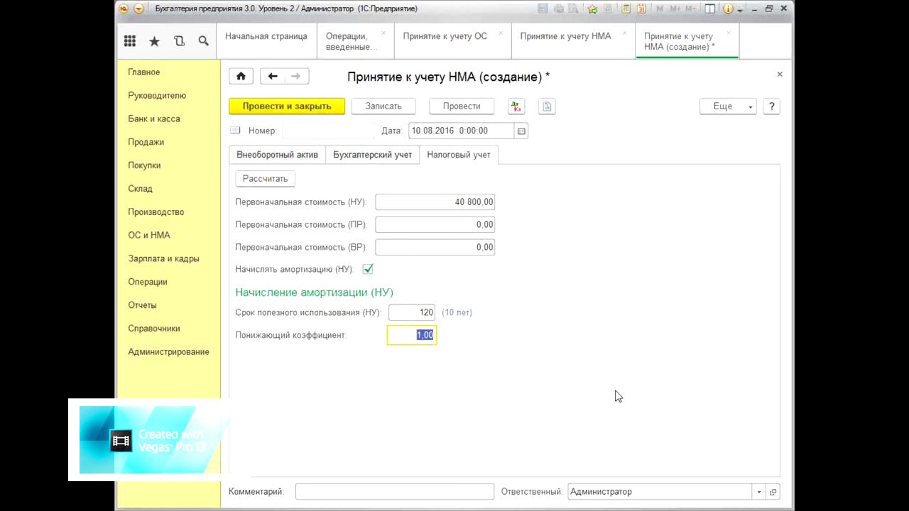
pyautogui.click(314, 110)
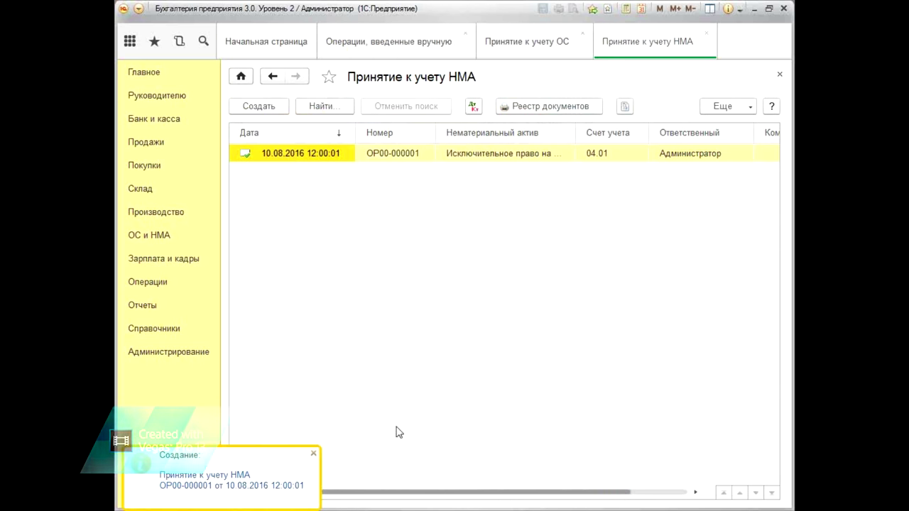
pyautogui.click(314, 454)
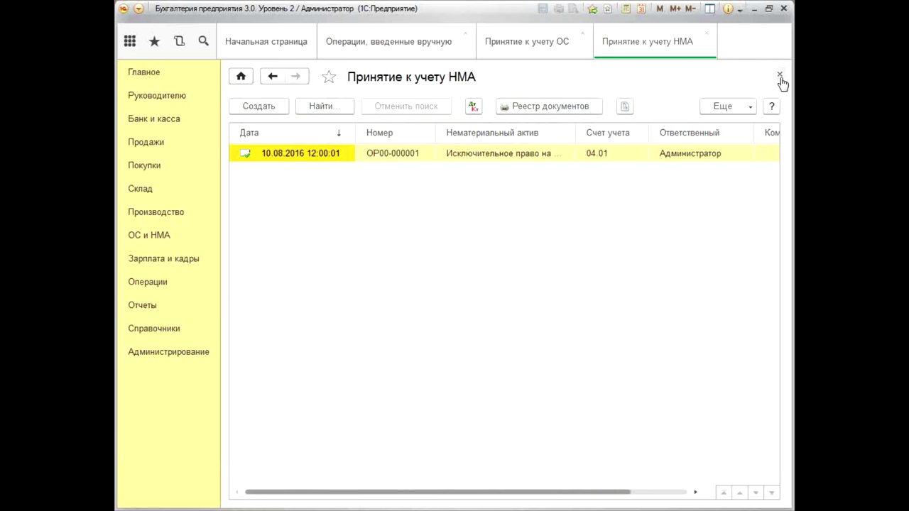
# Review the manual operation of 10.08.2016 for the contributed exclusive right and close it.
pyautogui.click(384, 44)
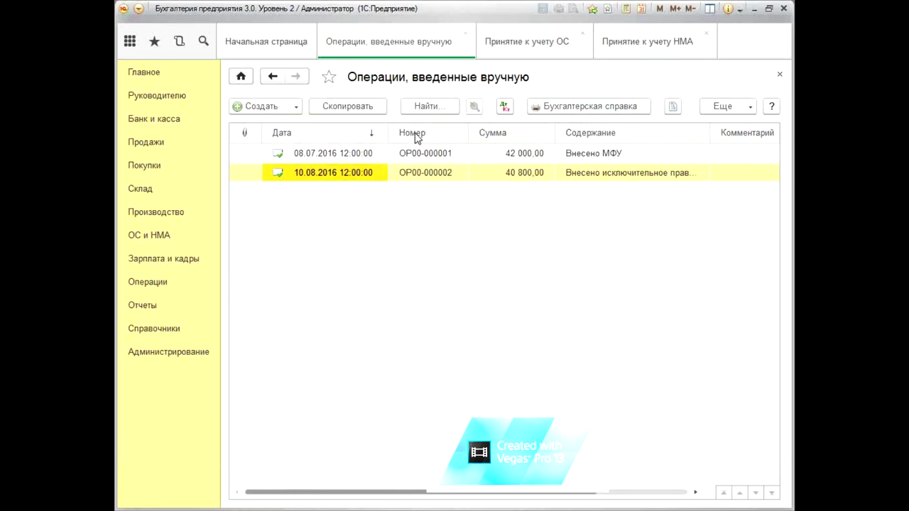
pyautogui.doubleClick(359, 174)
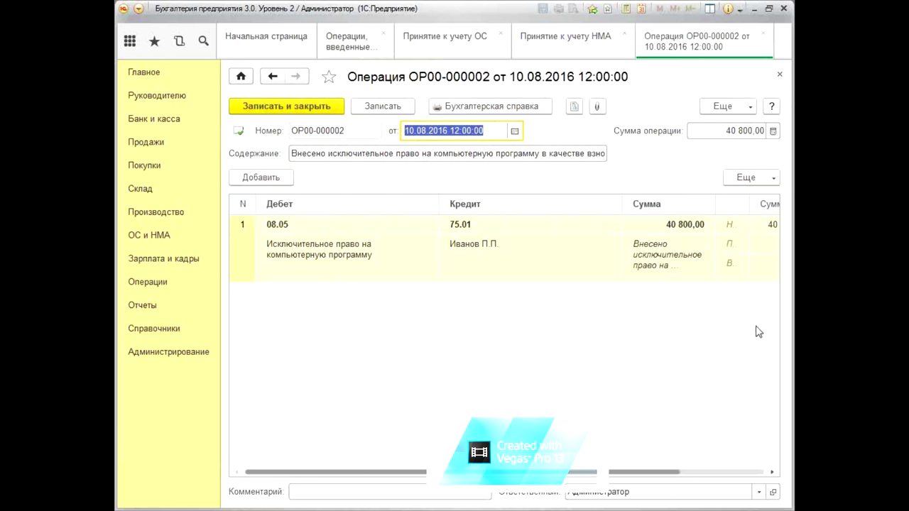
pyautogui.click(780, 75)
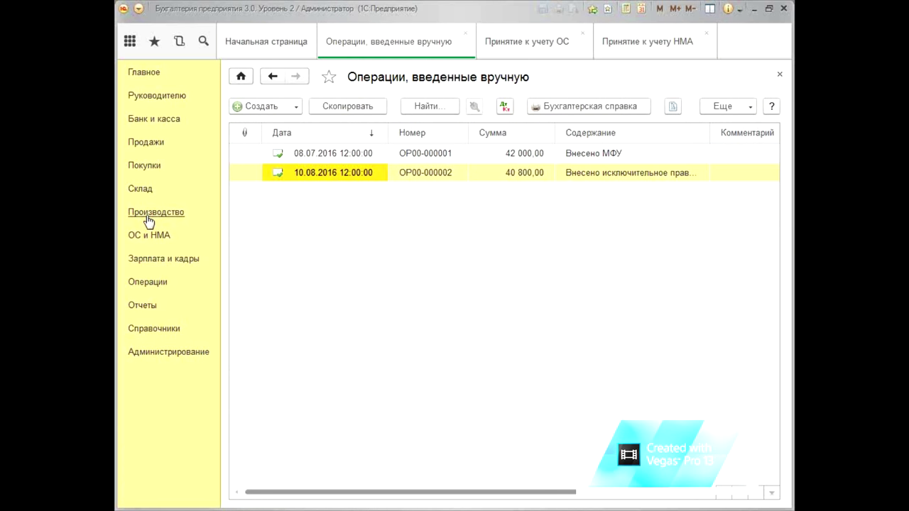
# Open the list of "Поступление (акты, накладные)" documents and permanently dismiss all of its news items.
pyautogui.click(146, 165)
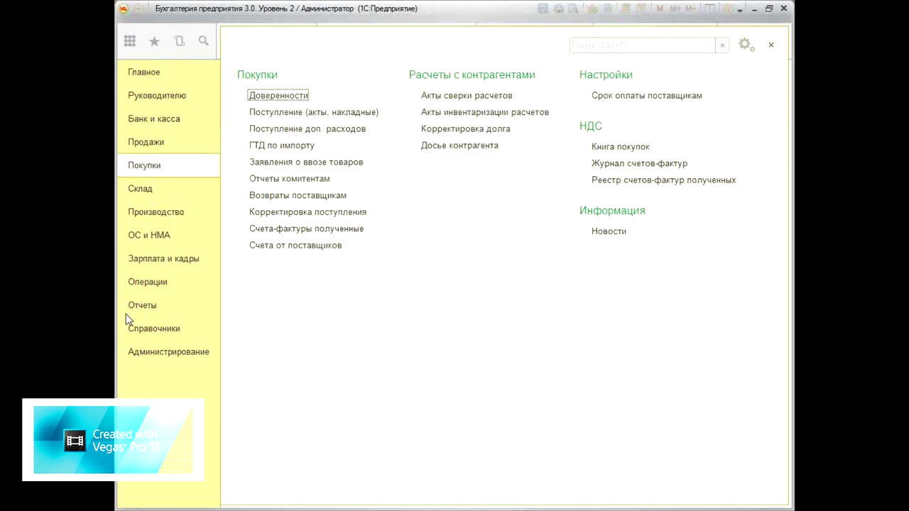
pyautogui.click(294, 114)
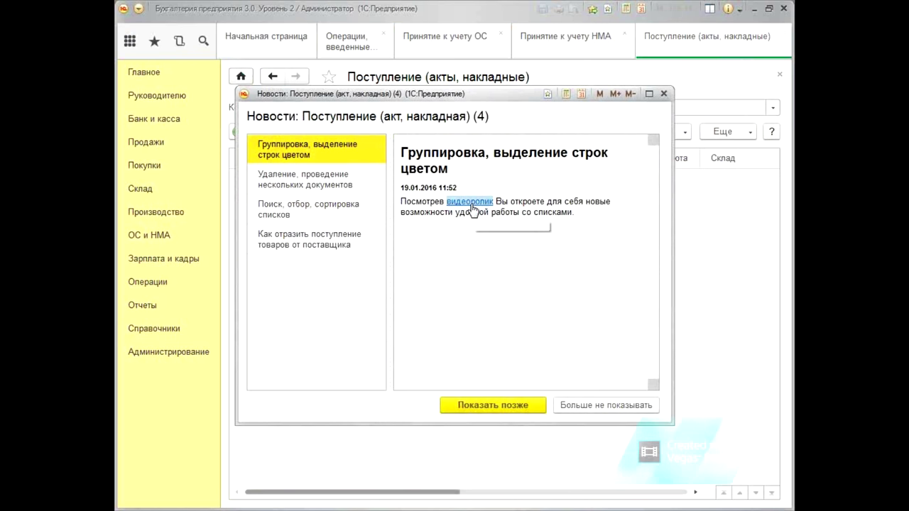
pyautogui.click(619, 406)
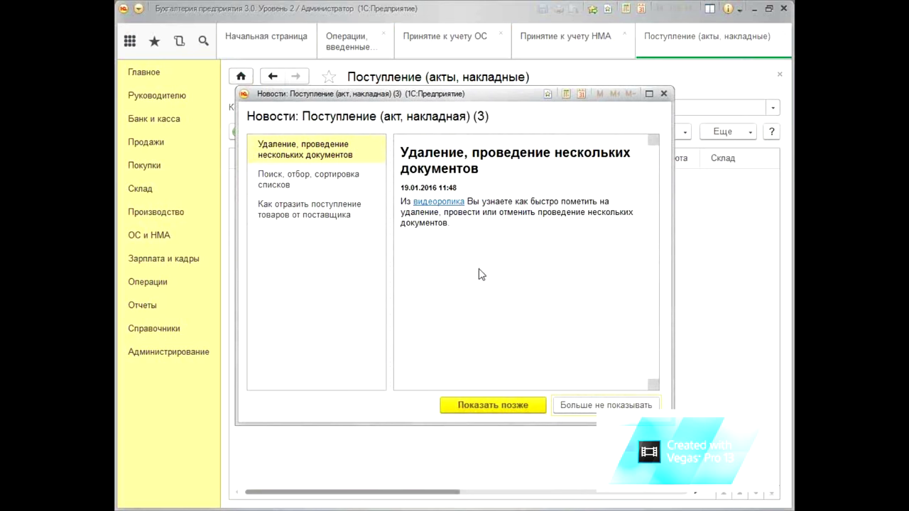
pyautogui.click(603, 405)
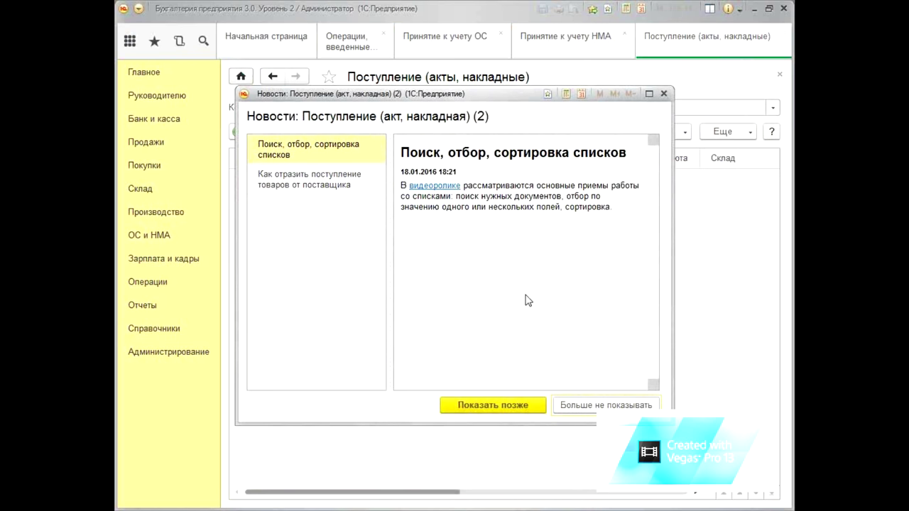
pyautogui.click(595, 406)
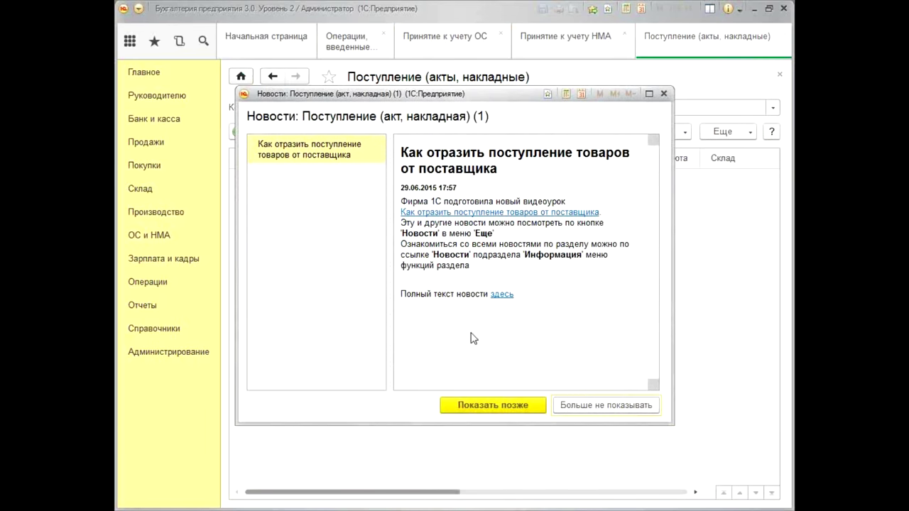
pyautogui.click(612, 405)
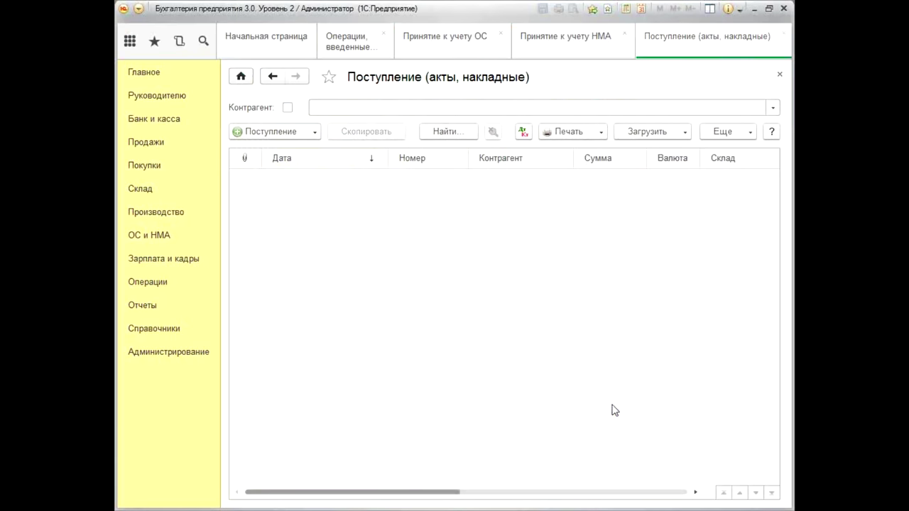
# Create a new "Оборудование" receipt with waybill number 35 dated 27.07.2016.
pyautogui.click(314, 133)
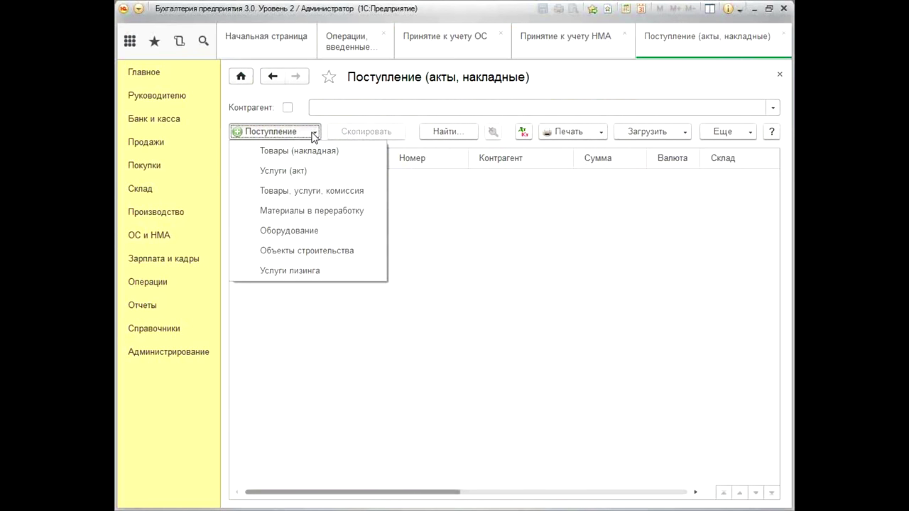
pyautogui.click(299, 231)
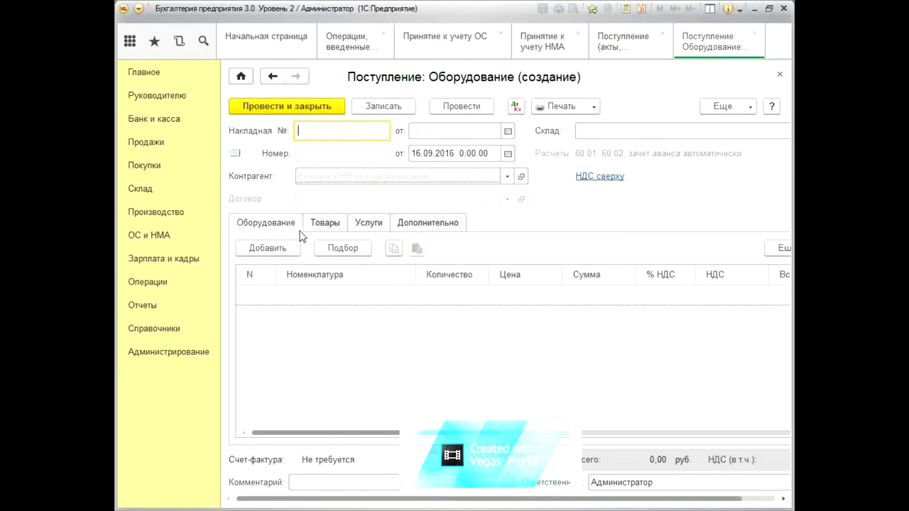
pyautogui.write('35')
pyautogui.press('Tab')
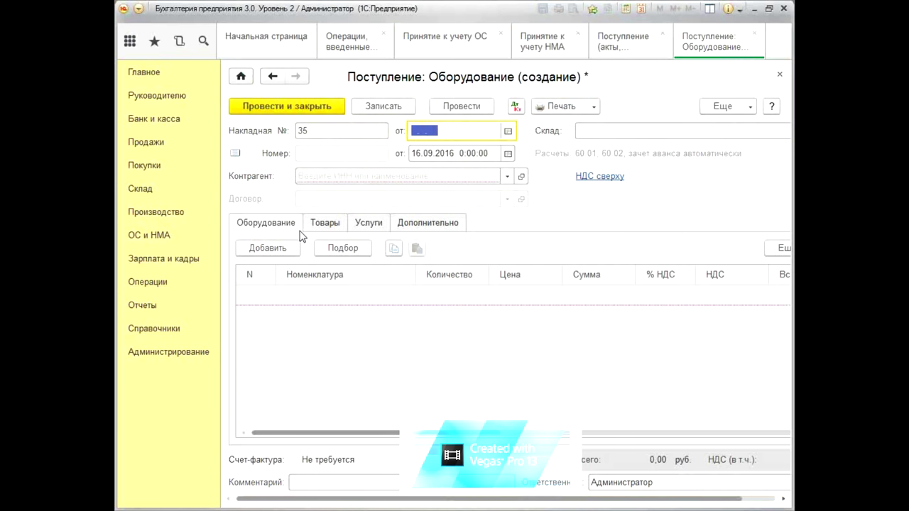
pyautogui.write('2707')
pyautogui.press('Tab')
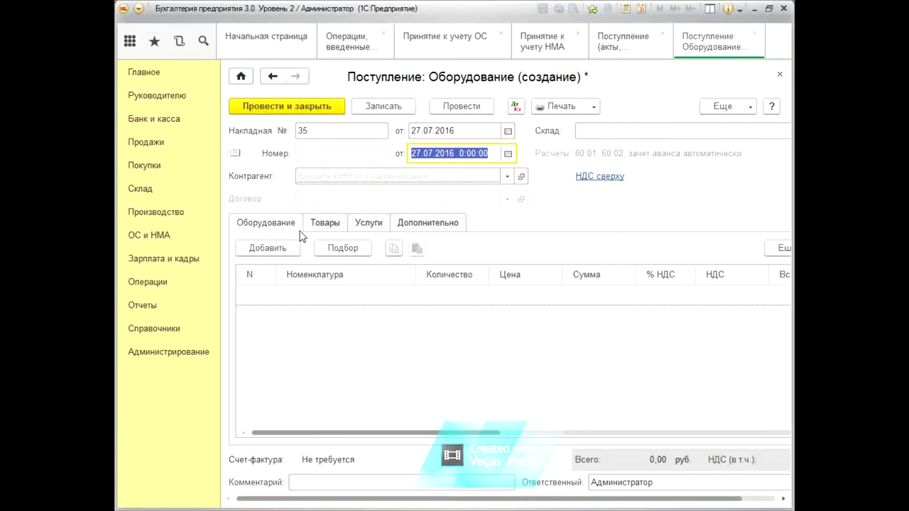
# Set the counterparty of the equipment receipt to Альфа АО.
pyautogui.click(328, 177)
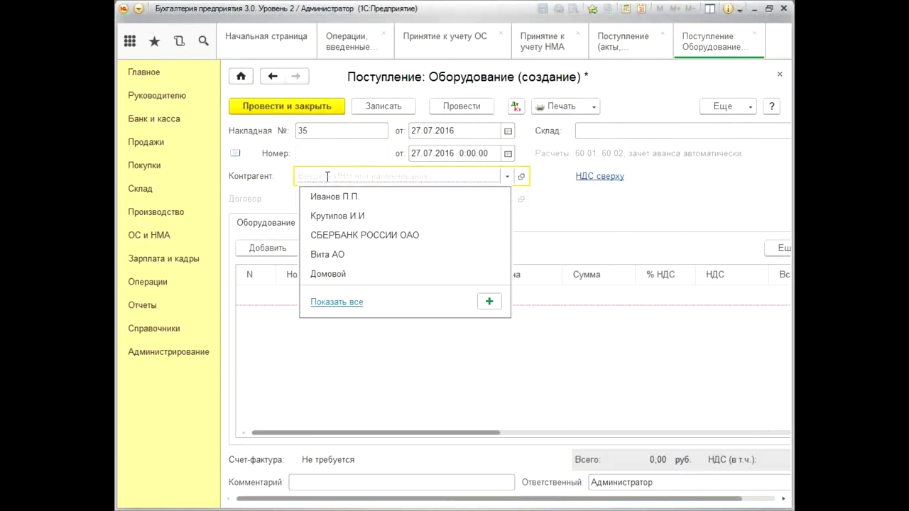
pyautogui.write('а')
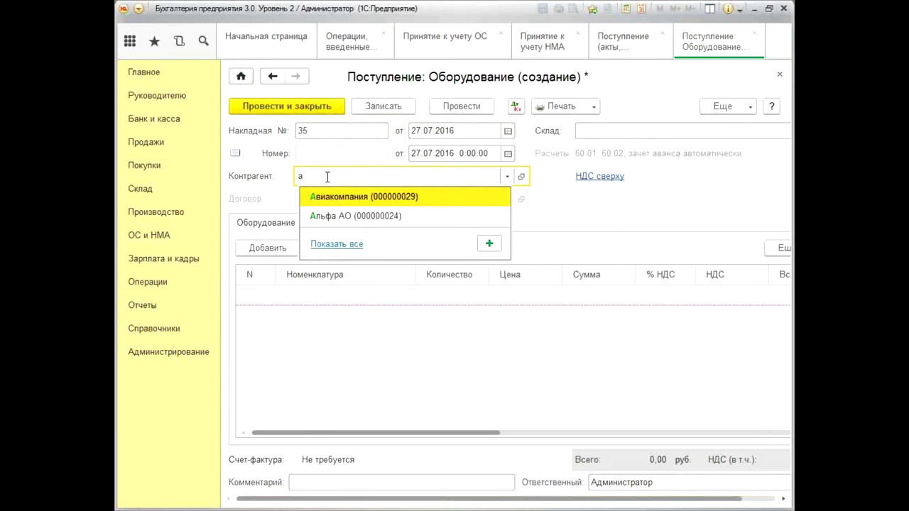
pyautogui.click(333, 216)
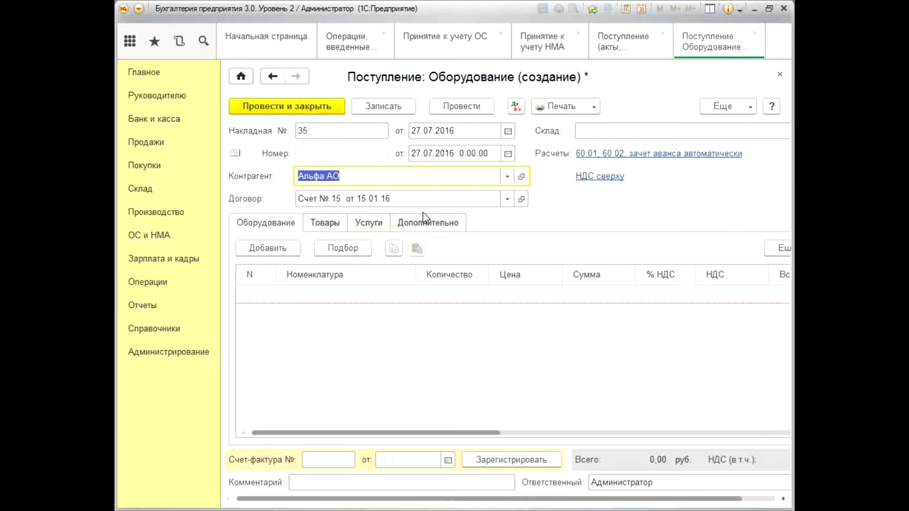
# Create a new contract with supplier Альфа АО, numbered 35 and dated 27.07.2016.
pyautogui.click(509, 201)
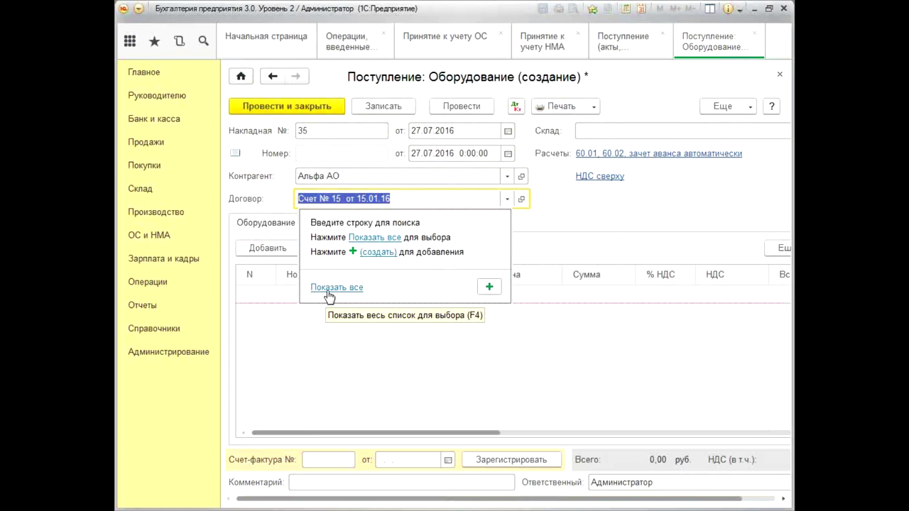
pyautogui.click(378, 252)
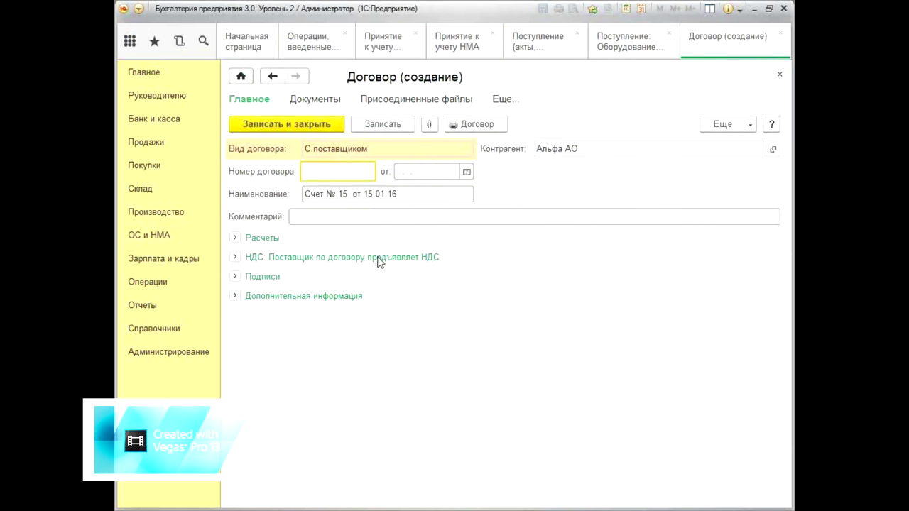
pyautogui.write('35')
pyautogui.press('Tab')
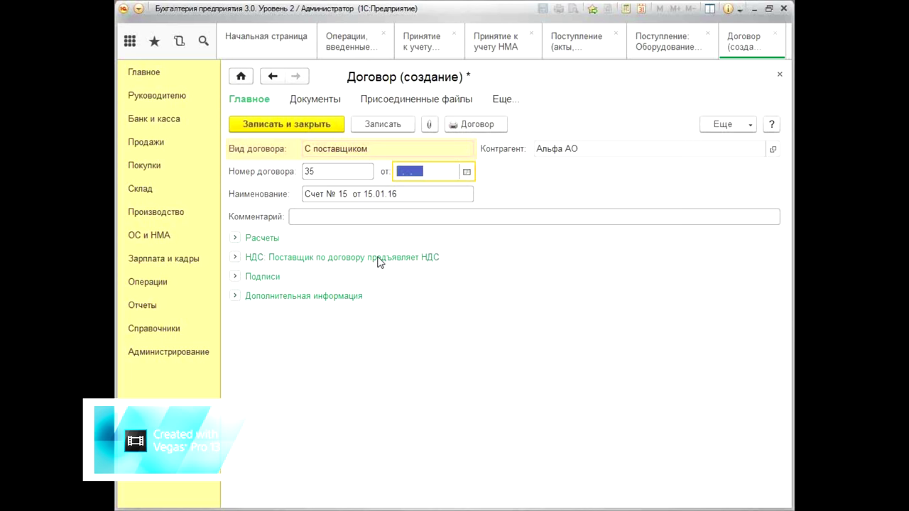
pyautogui.write('27.07')
pyautogui.press('Tab')
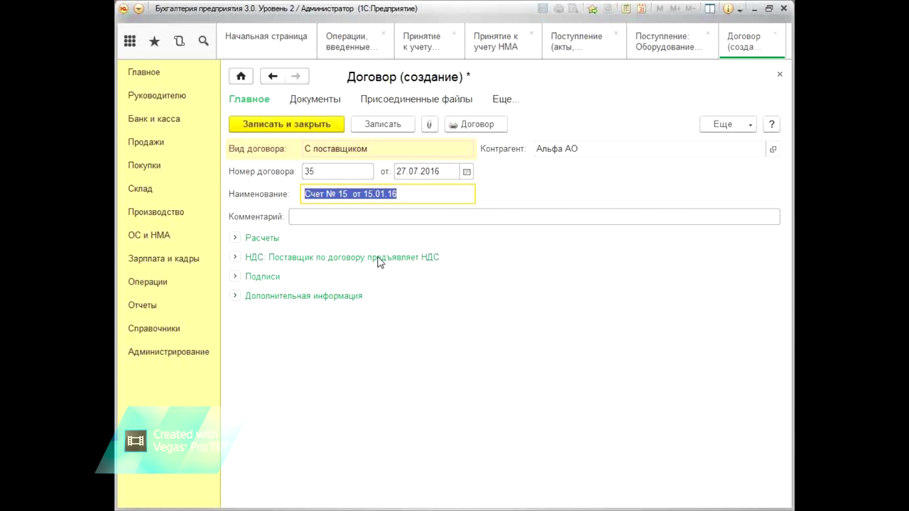
# Change the name of the new contract to "Счет № 35 от 27.07.16".
pyautogui.click(348, 195)
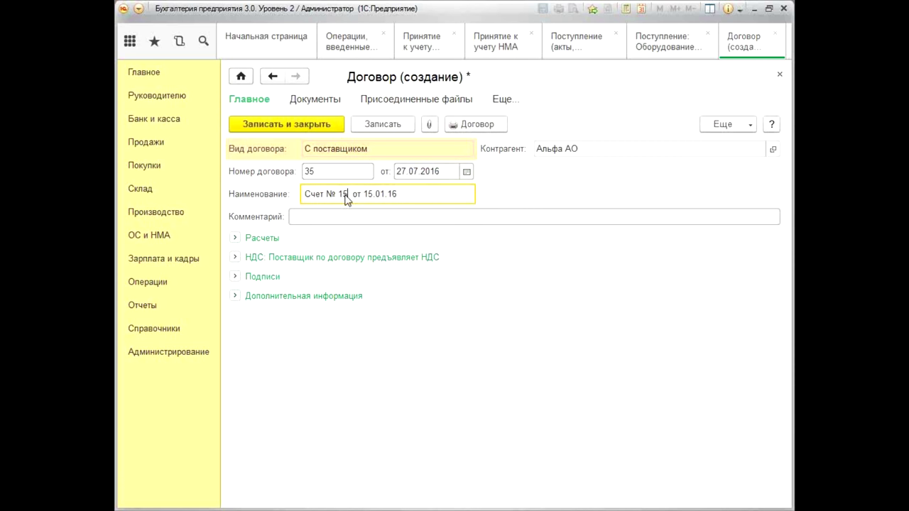
pyautogui.press('BackSpace')
pyautogui.press('BackSpace')
pyautogui.write('35')
pyautogui.press('Tab')
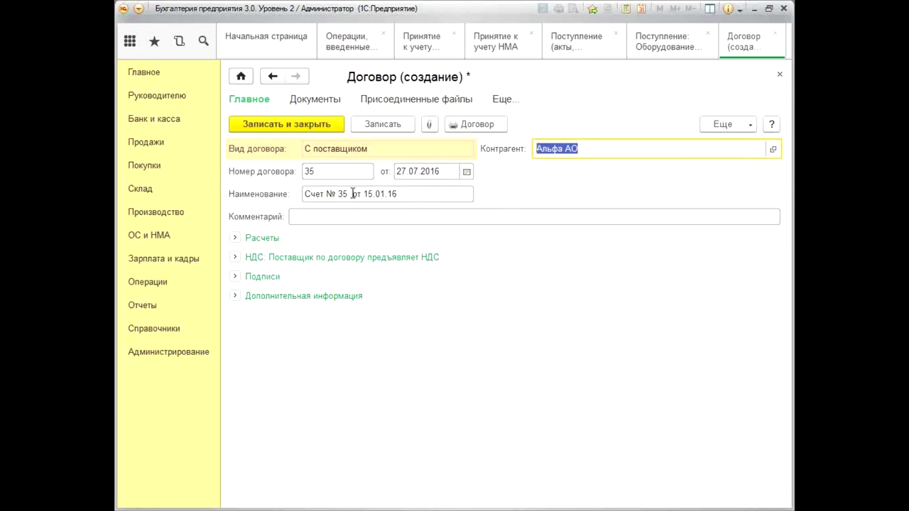
pyautogui.click(372, 194)
pyautogui.click(373, 194)
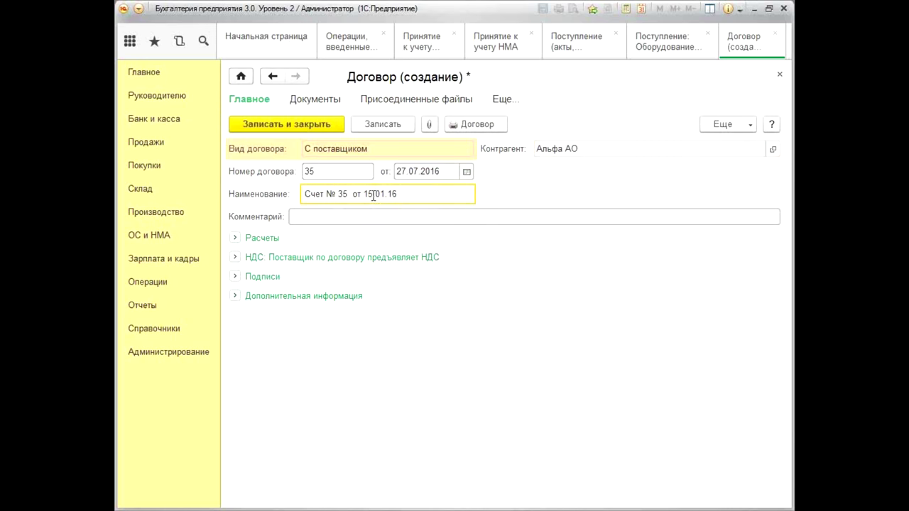
pyautogui.press('BackSpace')
pyautogui.press('BackSpace')
pyautogui.write('27.0')
pyautogui.press('BackSpace')
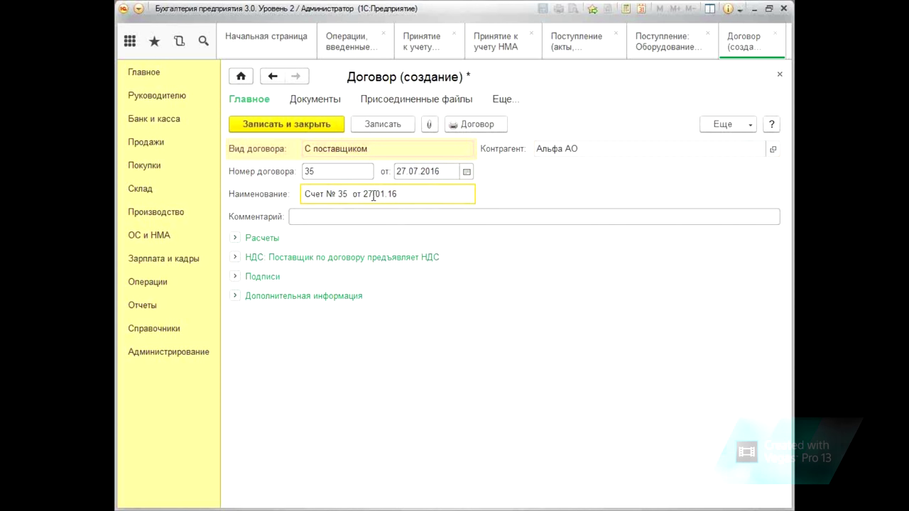
pyautogui.press('Right')
pyautogui.press('Right')
pyautogui.press('Right')
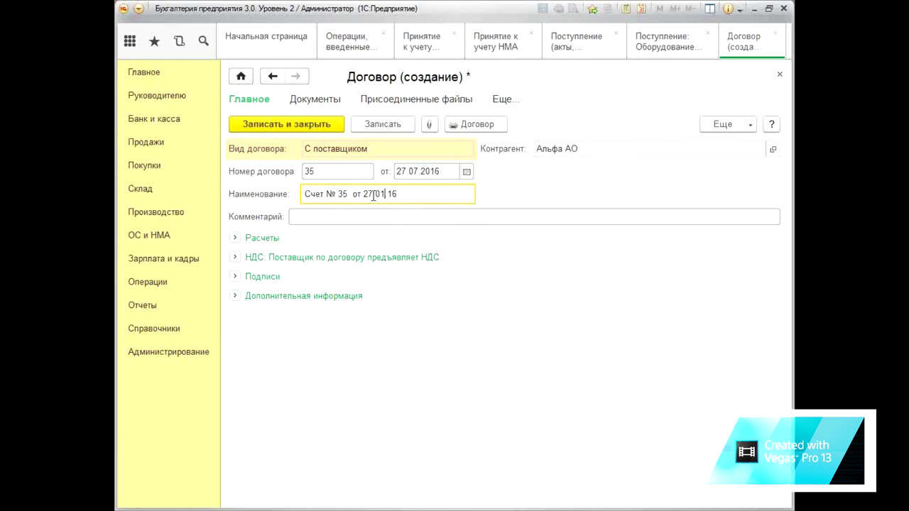
pyautogui.press('BackSpace')
pyautogui.write('7')
pyautogui.click(418, 217)
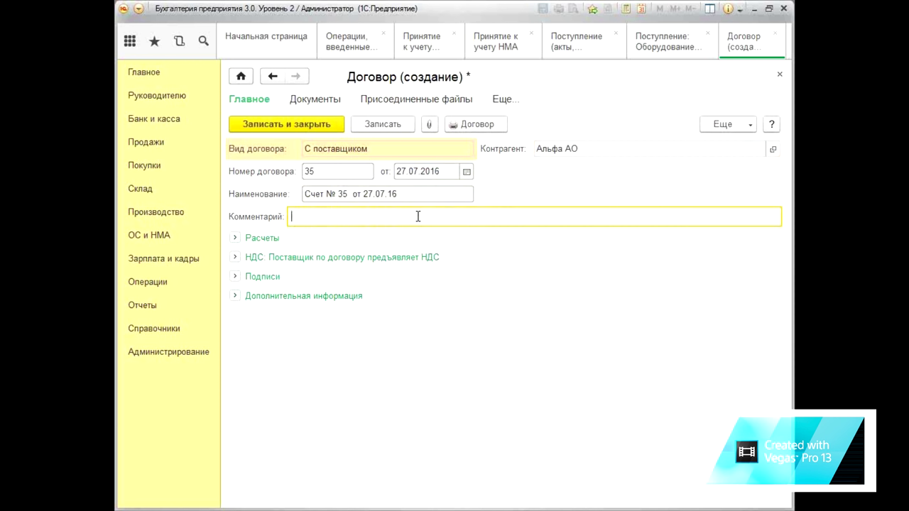
# Enable a fixed payment term of 5 days in the contract's settlement settings, and save and close the contract.
pyautogui.click(235, 238)
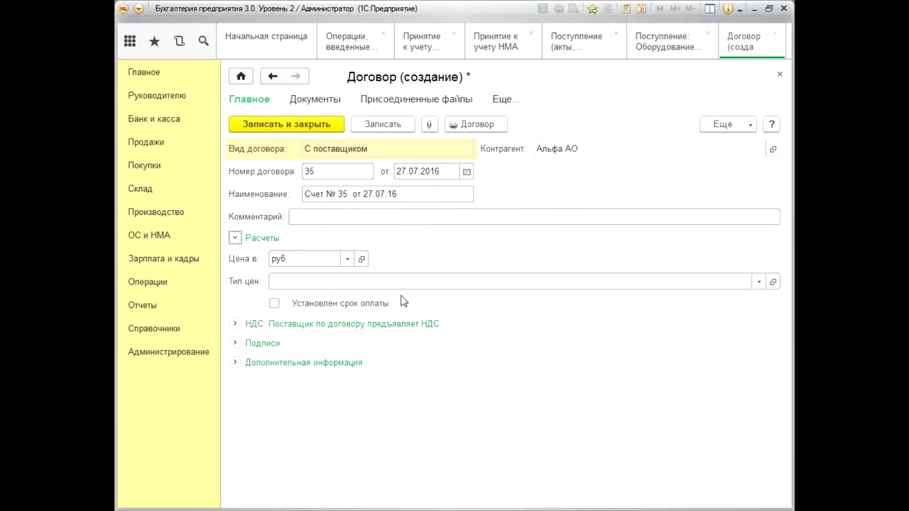
pyautogui.click(274, 304)
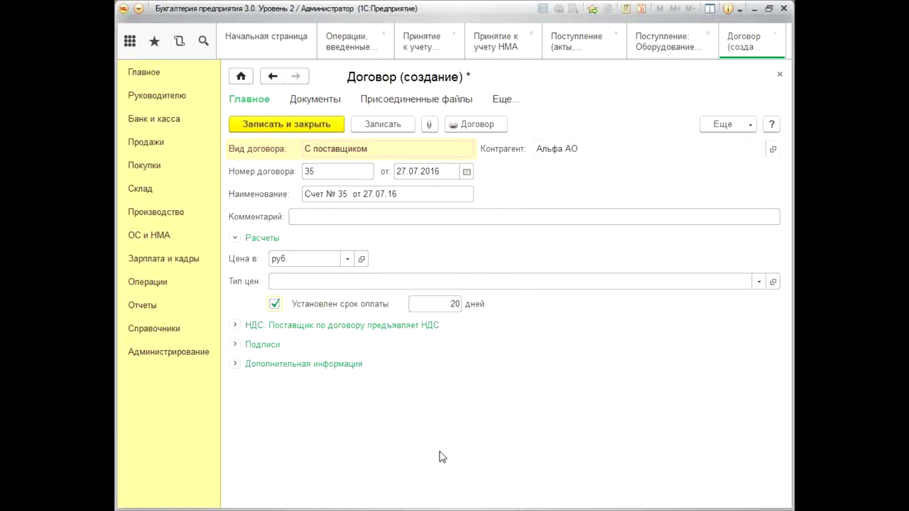
pyautogui.click(448, 305)
pyautogui.write('5')
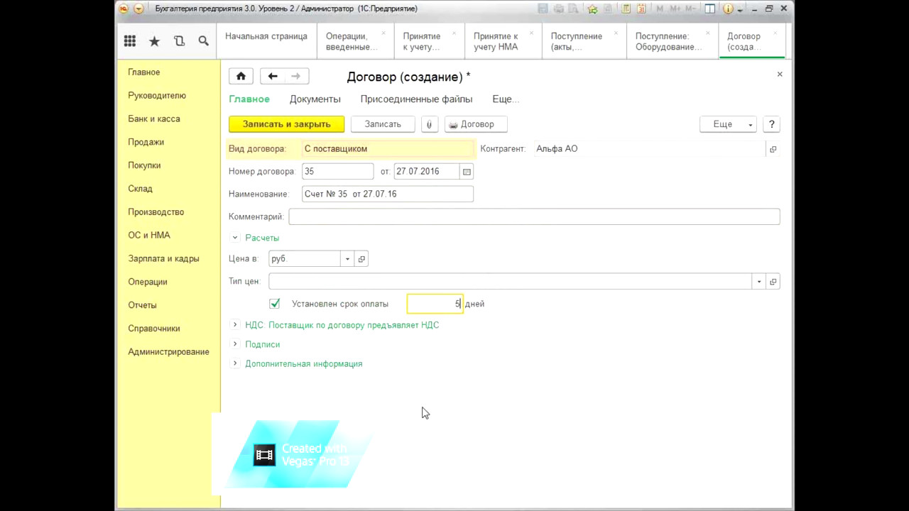
pyautogui.click(270, 129)
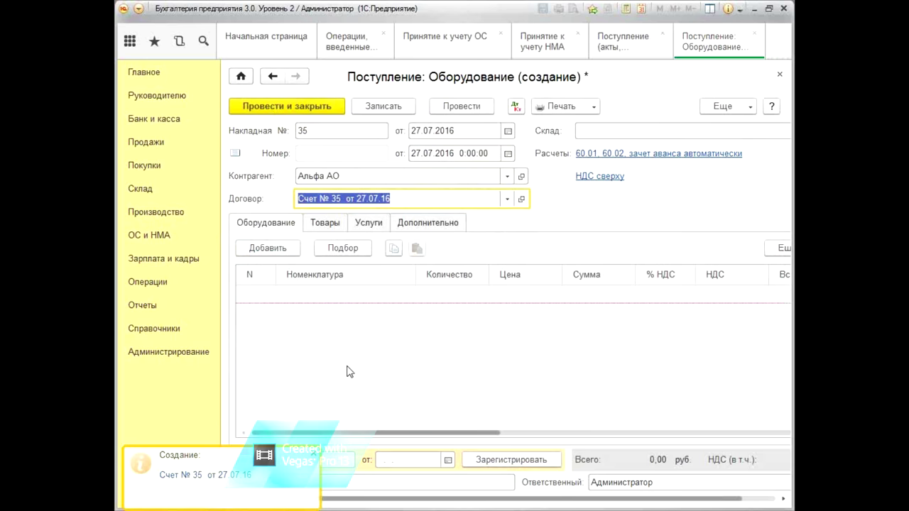
# Set the warehouse of the equipment receipt to "оптовый склад".
pyautogui.click(609, 131)
pyautogui.click(587, 152)
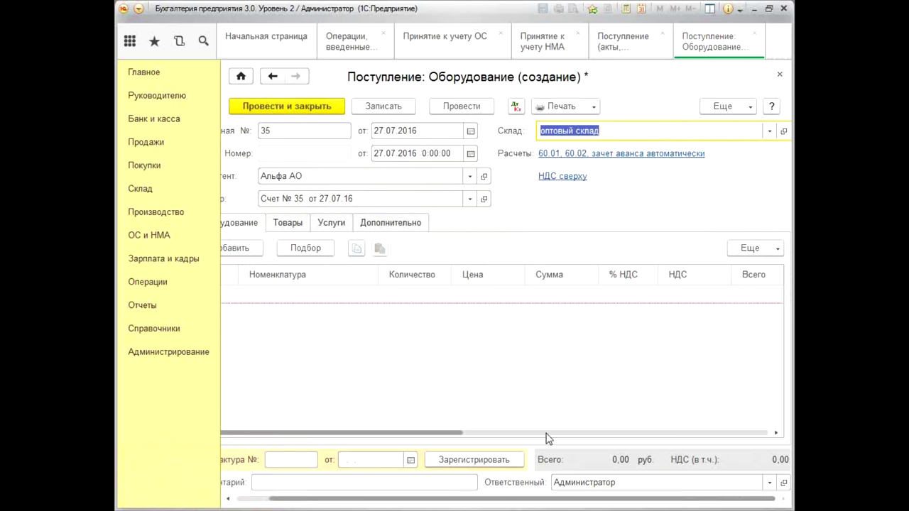
pyautogui.moveTo(482, 500); pyautogui.dragTo(310, 487)
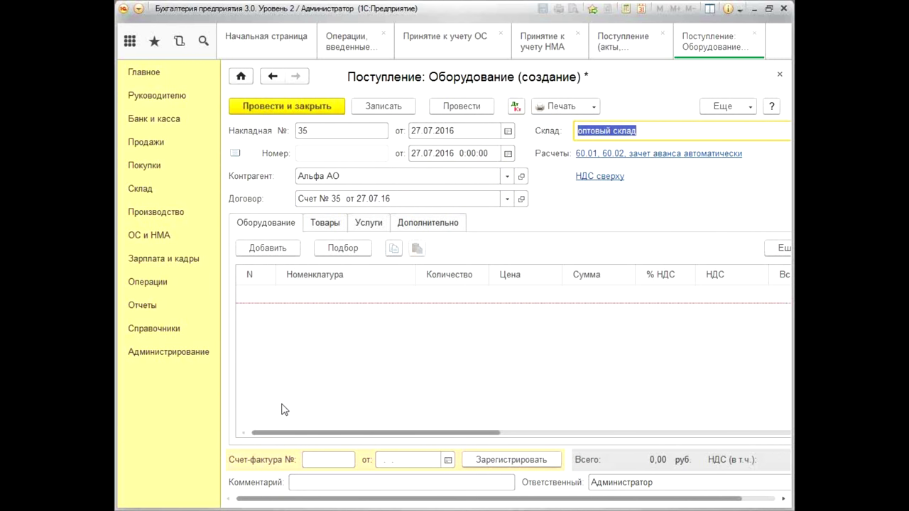
# Add an equipment row and create a new item named Компьютер "Aser" in the "Оборудование (объекты основных средств)" group.
pyautogui.click(260, 248)
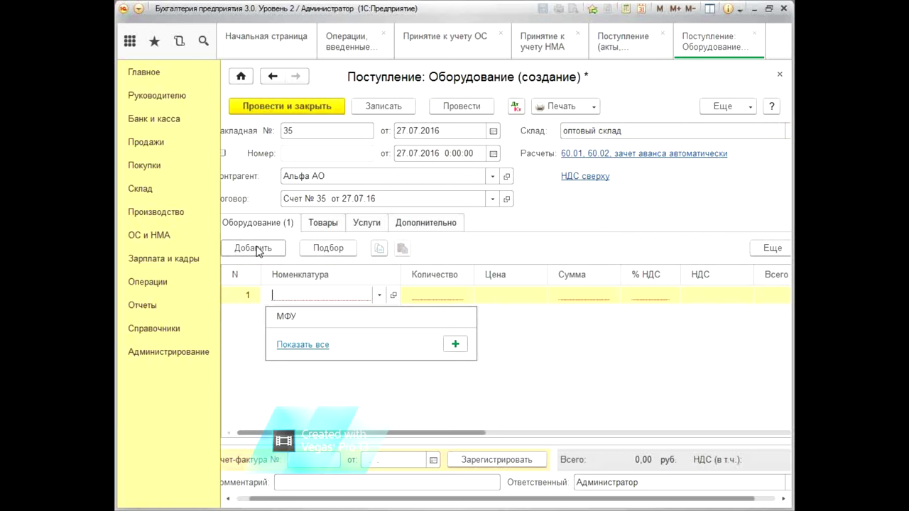
pyautogui.click(303, 346)
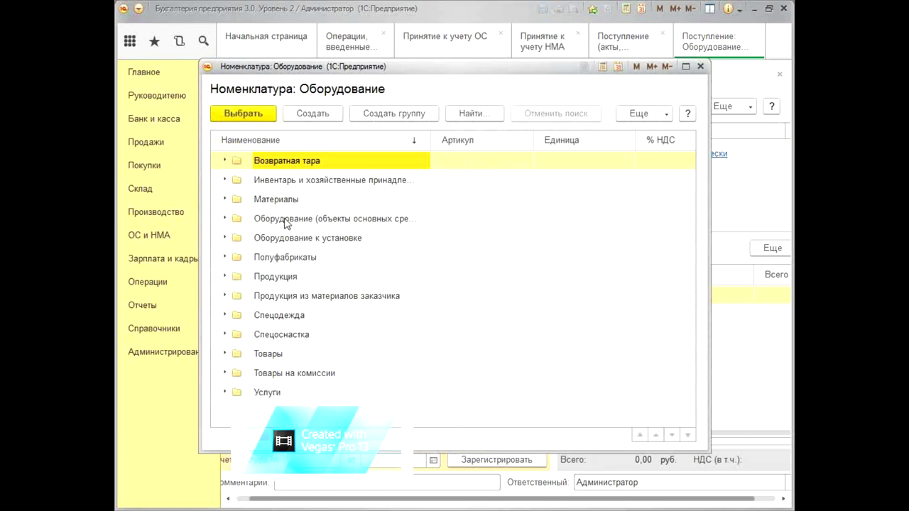
pyautogui.doubleClick(287, 222)
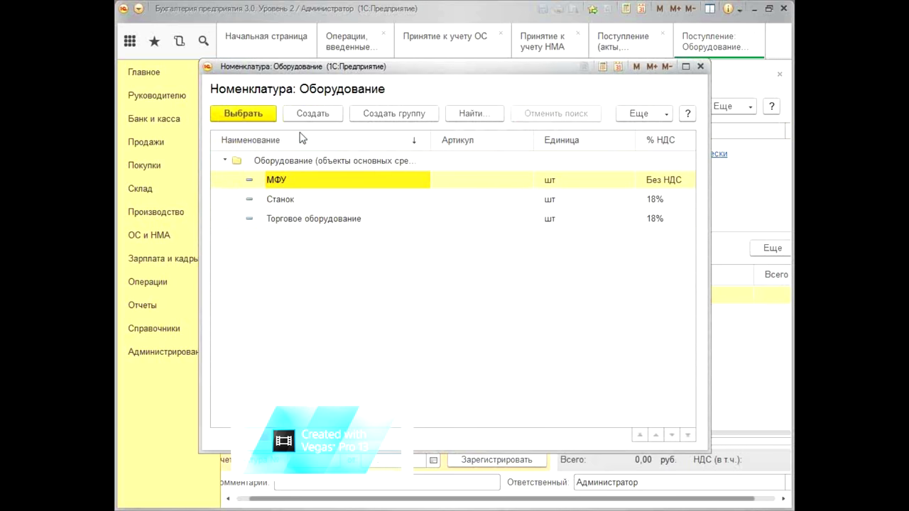
pyautogui.click(314, 115)
pyautogui.write('Компь')
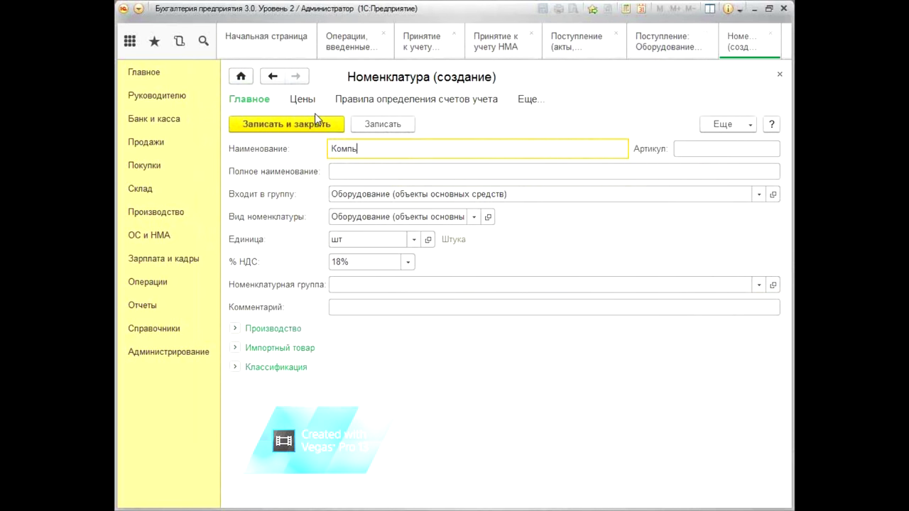
pyautogui.write('ютер "')
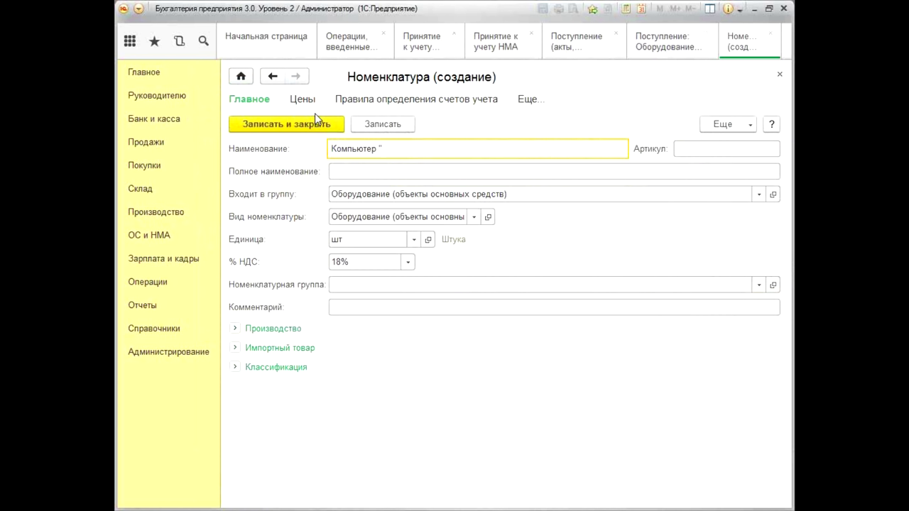
pyautogui.write('Ф')
pyautogui.press('BackSpace')
pyautogui.press('BackSpace')
pyautogui.write('"Aser"')
pyautogui.press('Tab')
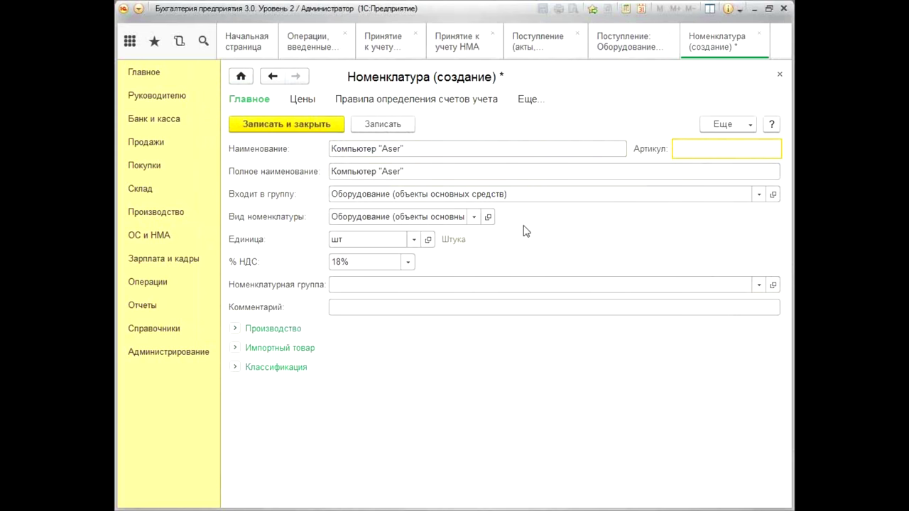
# Assign the new computer item to "Основная номенклатурная группа", and save and close its card.
pyautogui.click(410, 172)
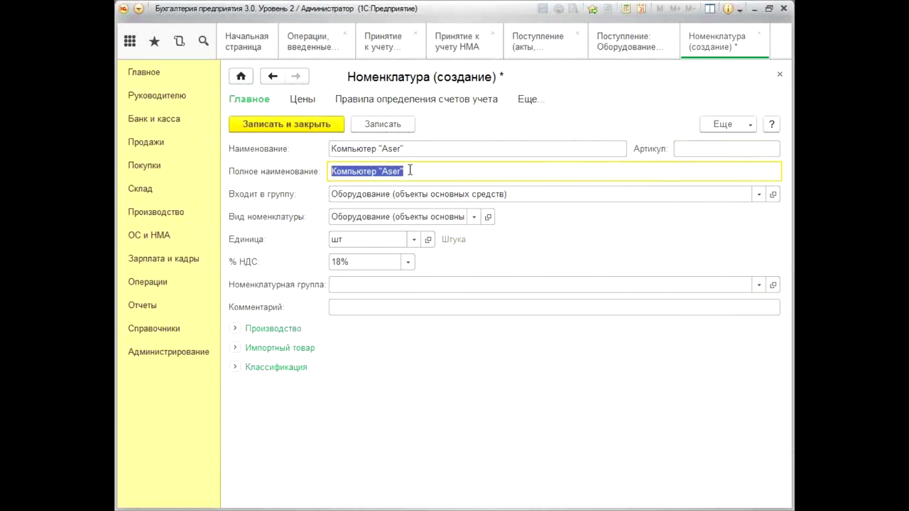
pyautogui.click(344, 285)
pyautogui.click(356, 306)
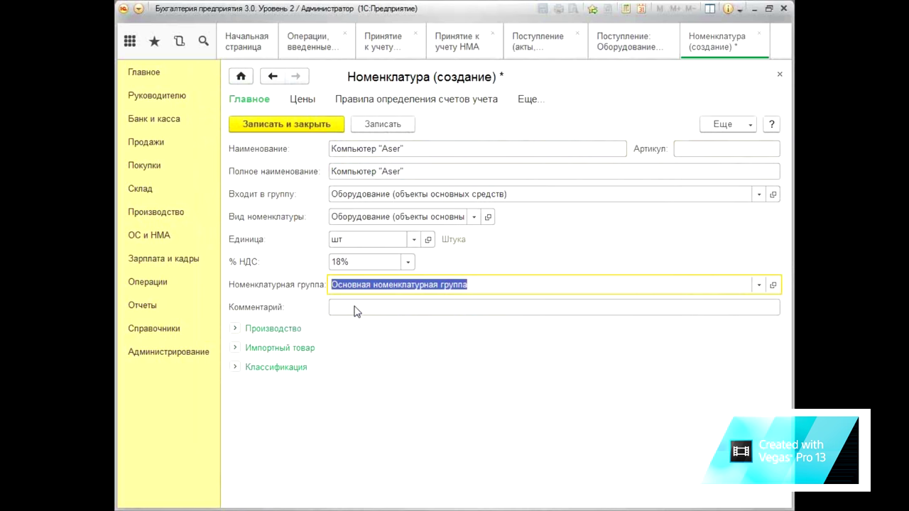
pyautogui.click(480, 284)
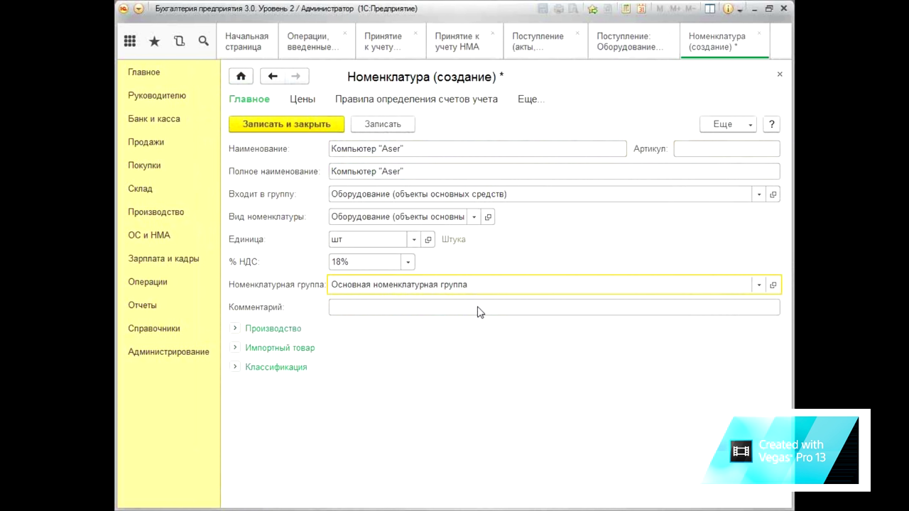
pyautogui.click(297, 133)
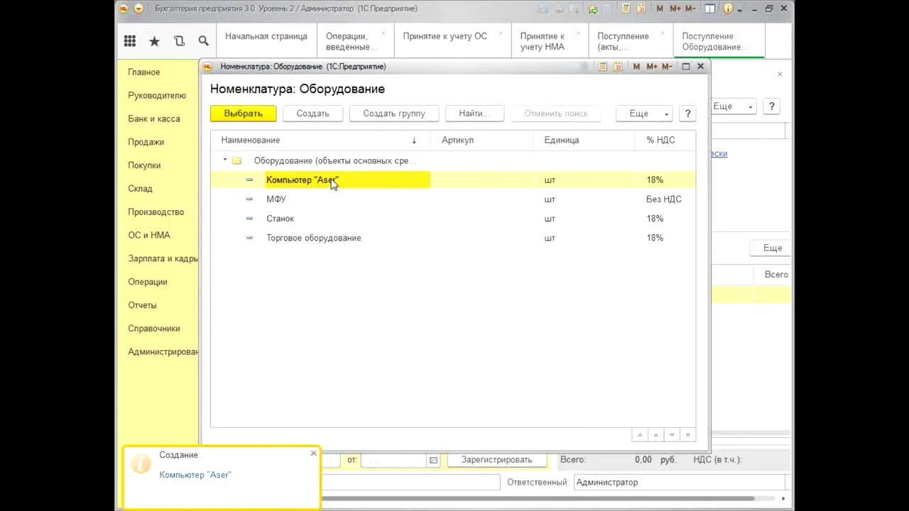
# Select Компьютер "Aser" for the equipment row with quantity 1 and price 40 500.
pyautogui.doubleClick(331, 180)
pyautogui.click(442, 305)
pyautogui.write('1')
pyautogui.click(526, 298)
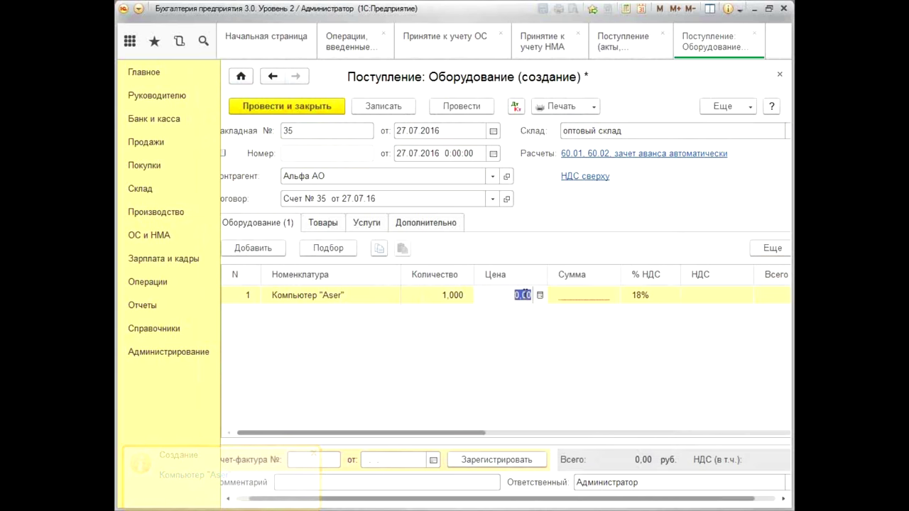
pyautogui.write('40500')
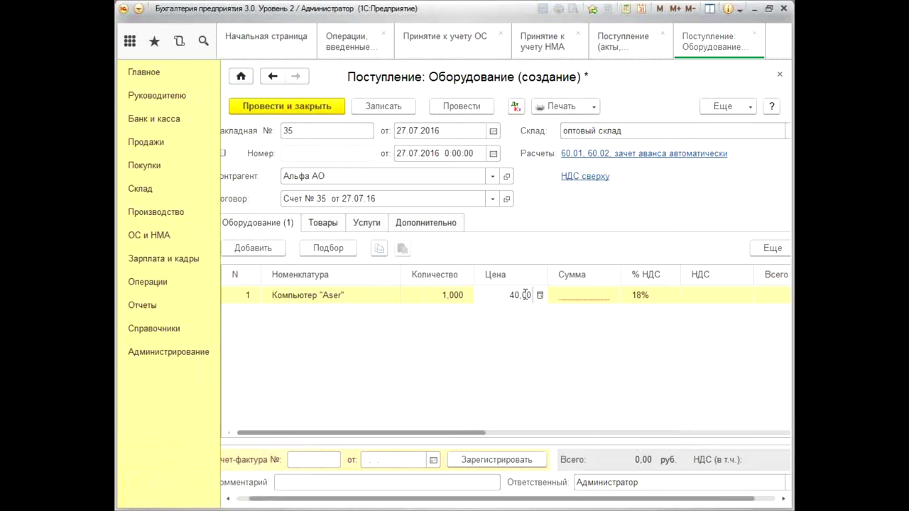
pyautogui.press('Tab')
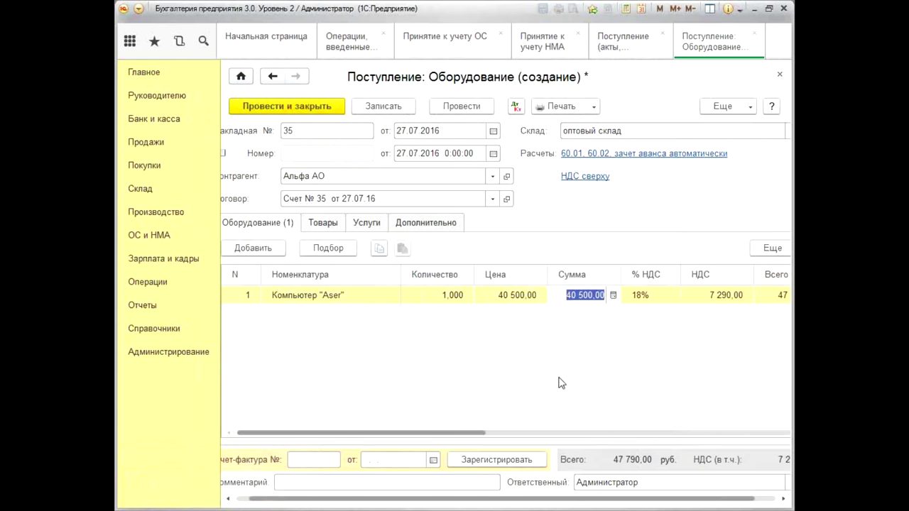
# Review the computer row's VAT, total and account columns, and browse the item group folders in the equipment selection list.
pyautogui.moveTo(462, 435); pyautogui.dragTo(572, 434)
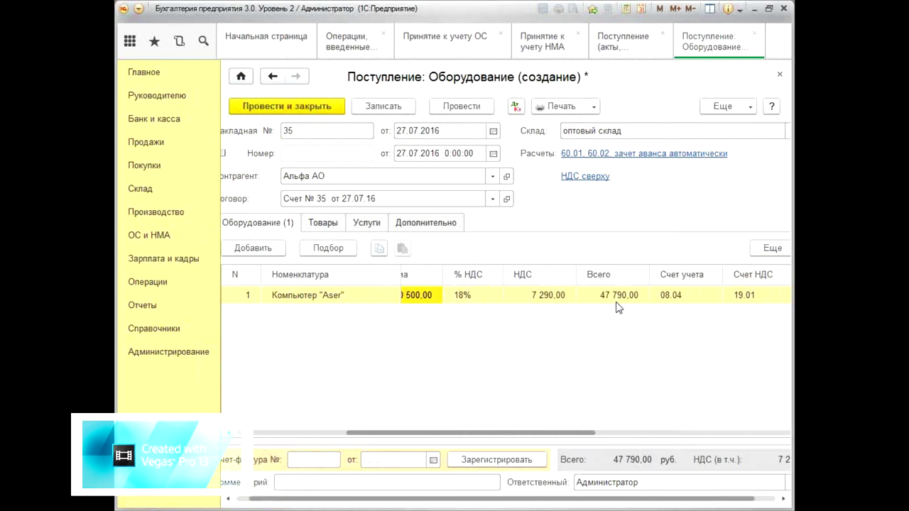
pyautogui.moveTo(538, 438); pyautogui.dragTo(589, 440)
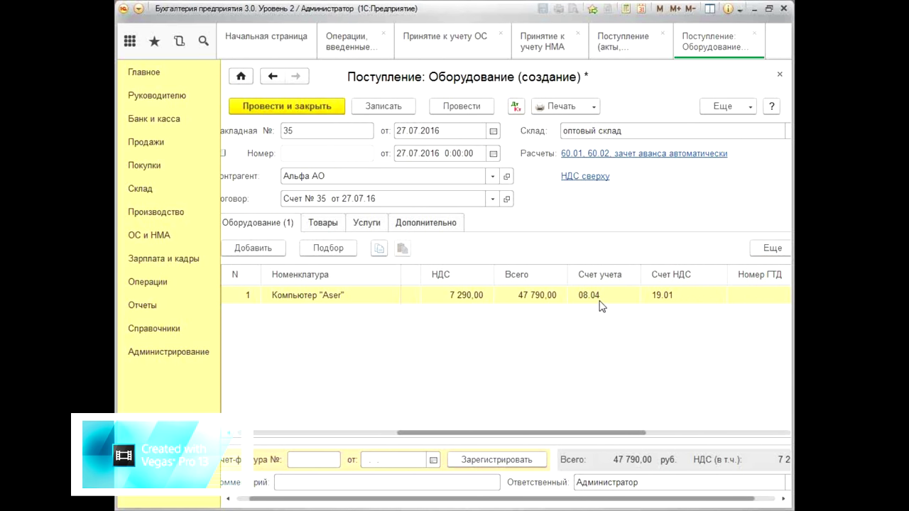
pyautogui.doubleClick(365, 299)
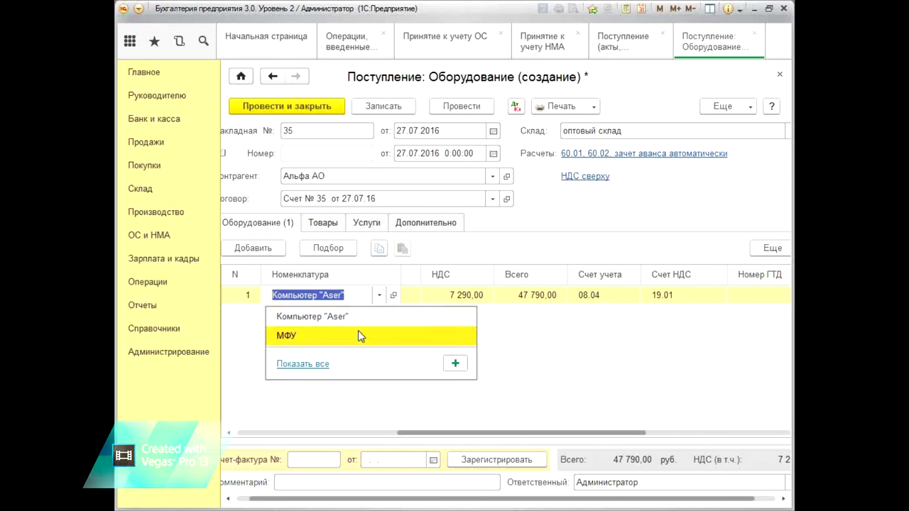
pyautogui.click(302, 365)
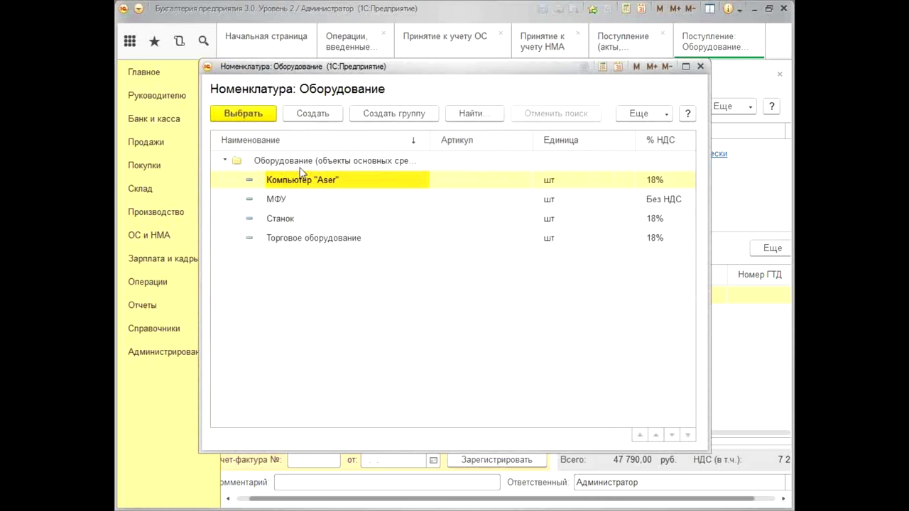
pyautogui.doubleClick(302, 164)
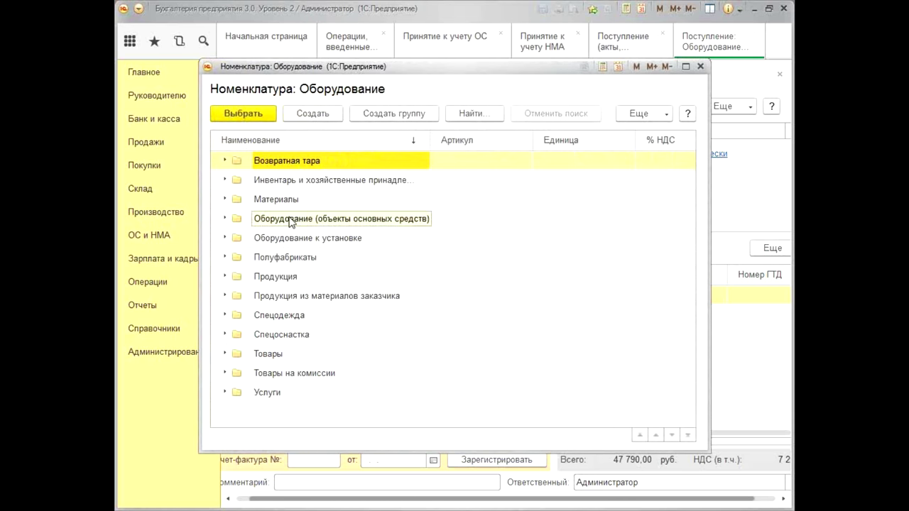
pyautogui.click(289, 222)
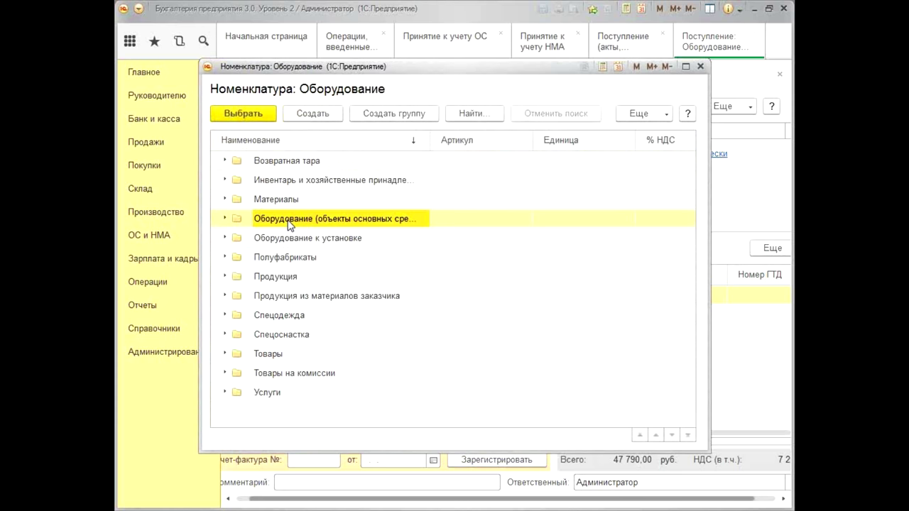
pyautogui.doubleClick(290, 222)
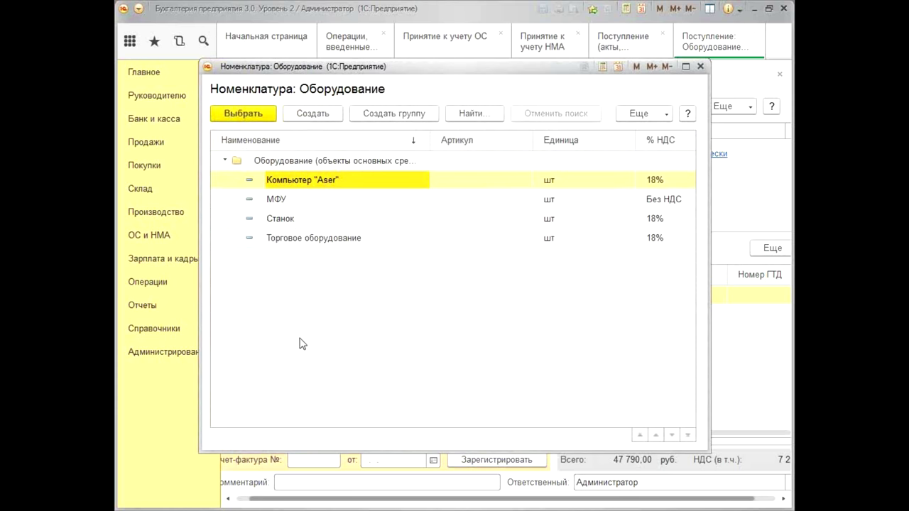
pyautogui.click(256, 161)
pyautogui.doubleClick(259, 162)
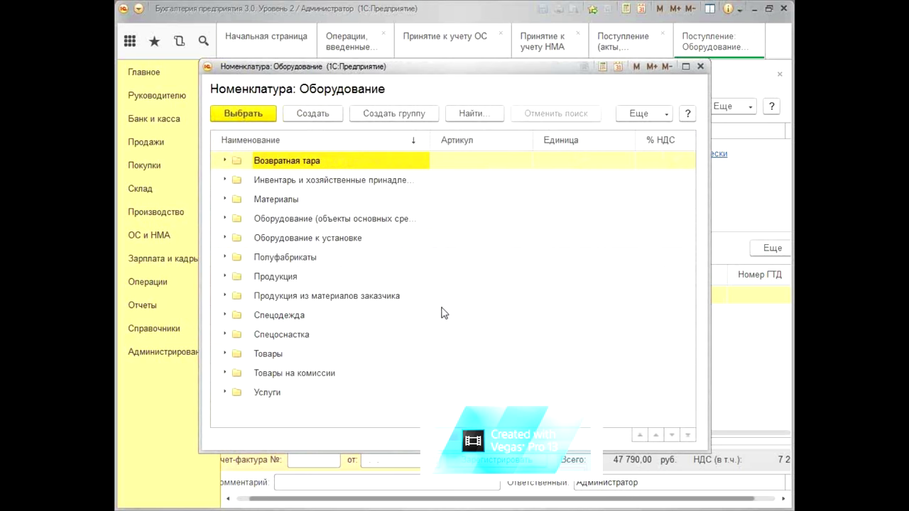
pyautogui.click(701, 66)
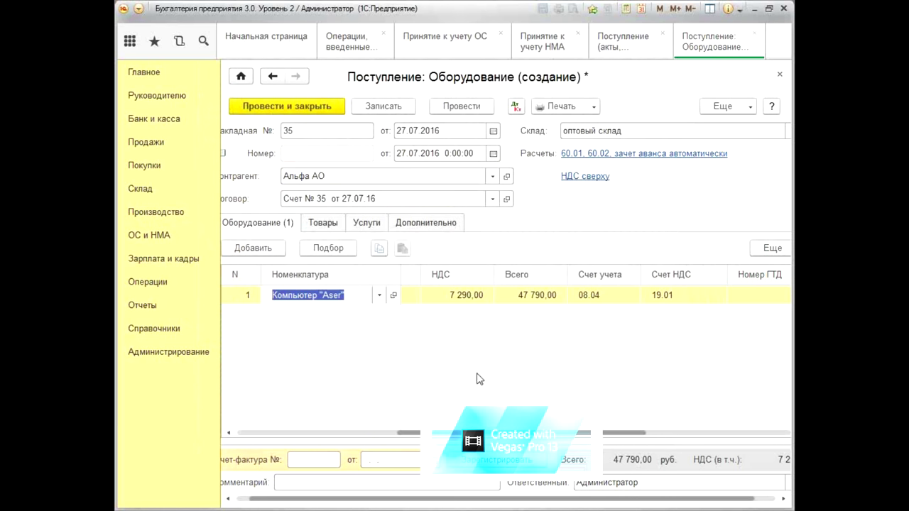
# Examine the accounts assigned to each item group in "Счета учета номенклатуры" of the Номенклатура catalogue, and return to the receipt.
pyautogui.click(155, 329)
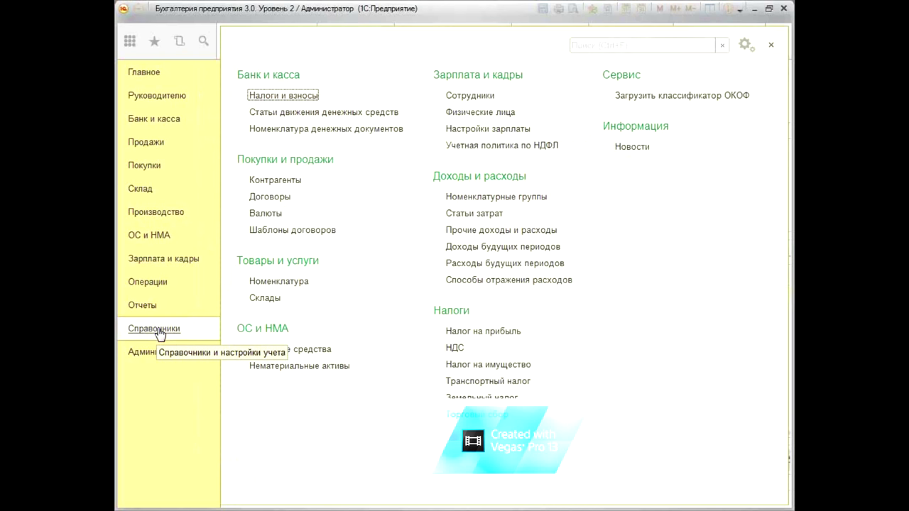
pyautogui.click(300, 287)
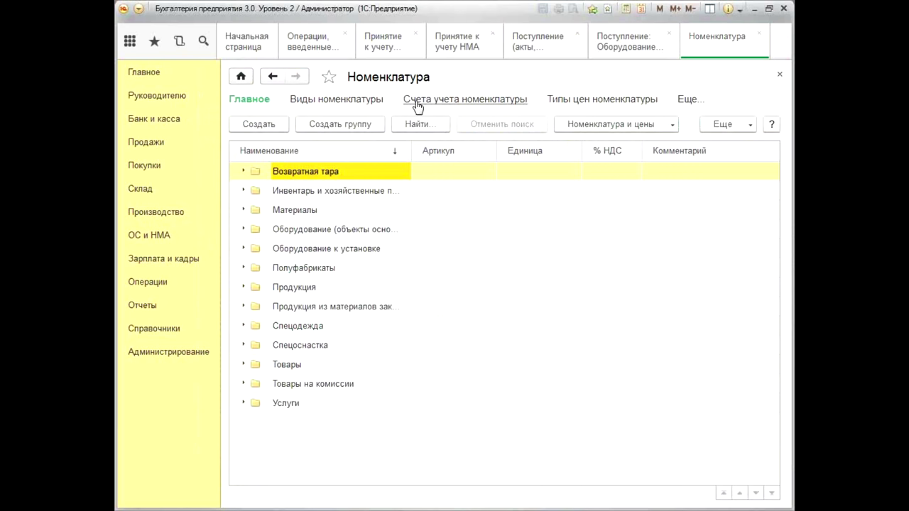
pyautogui.click(516, 99)
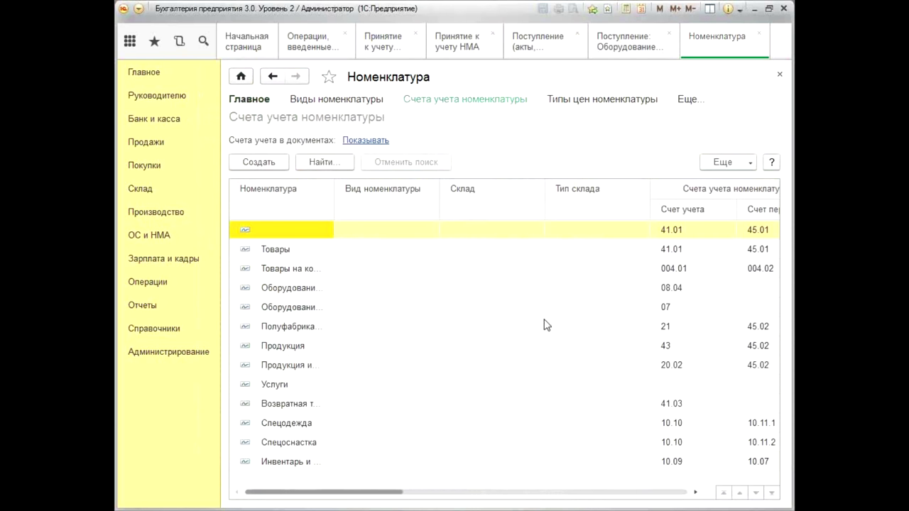
pyautogui.click(274, 292)
pyautogui.click(271, 308)
pyautogui.click(269, 348)
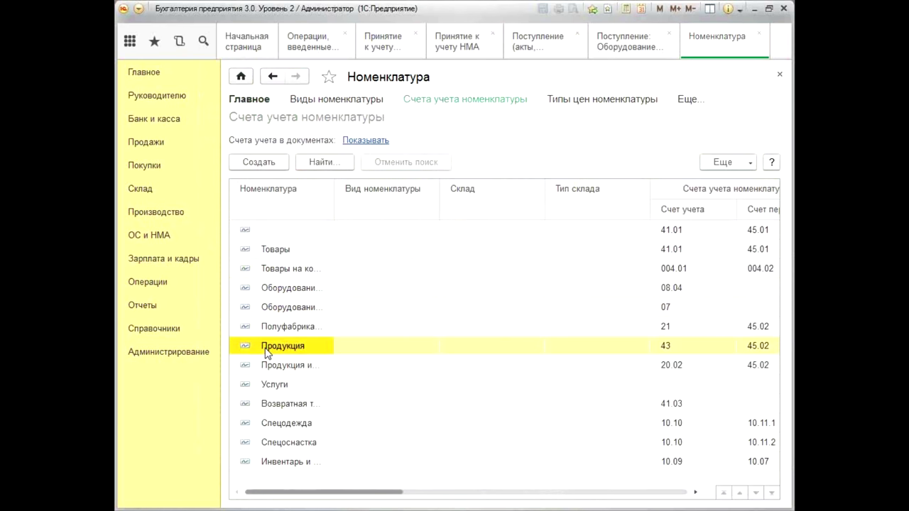
pyautogui.click(263, 419)
pyautogui.click(266, 441)
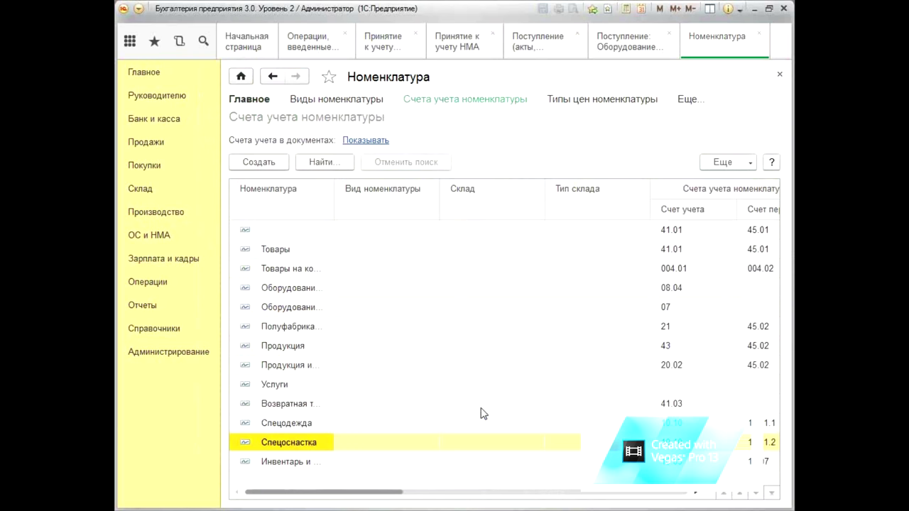
pyautogui.click(779, 75)
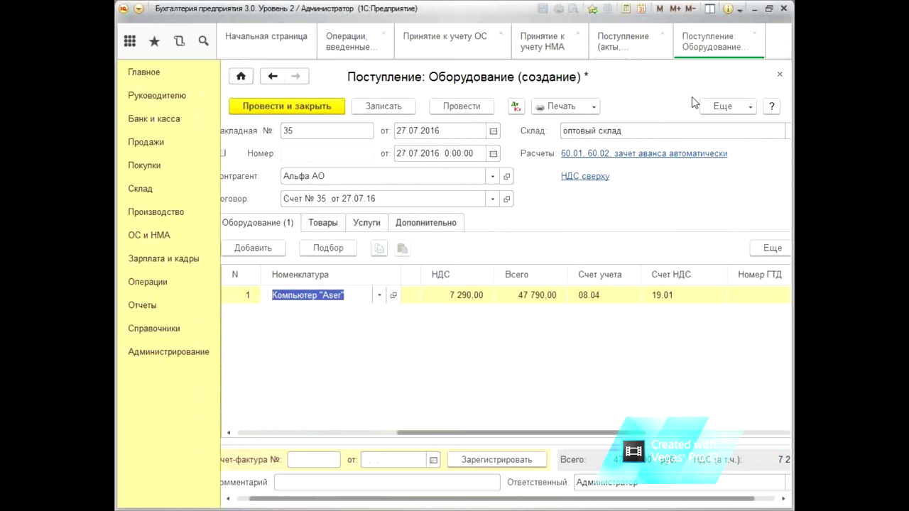
# Check which item group contains Компьютер "Aser", and review the equipment row's amounts, VAT and accounts.
pyautogui.click(374, 295)
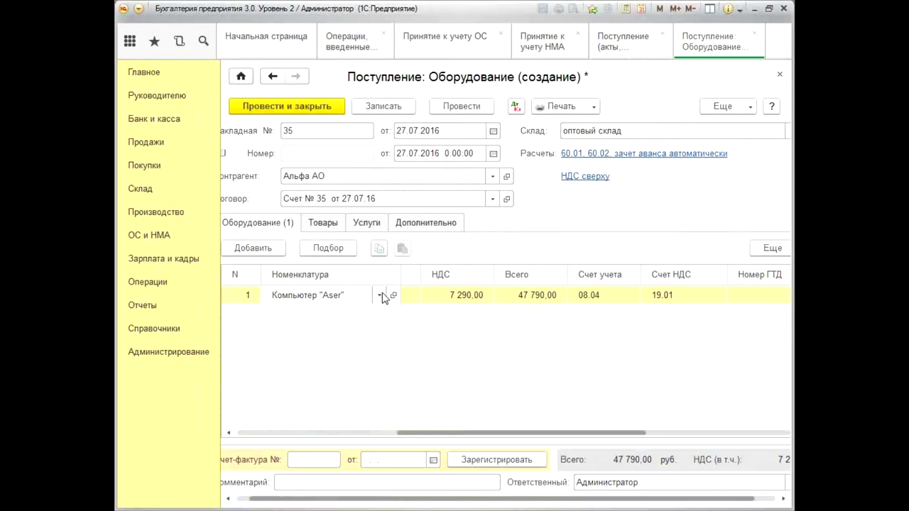
pyautogui.click(379, 295)
pyautogui.click(312, 364)
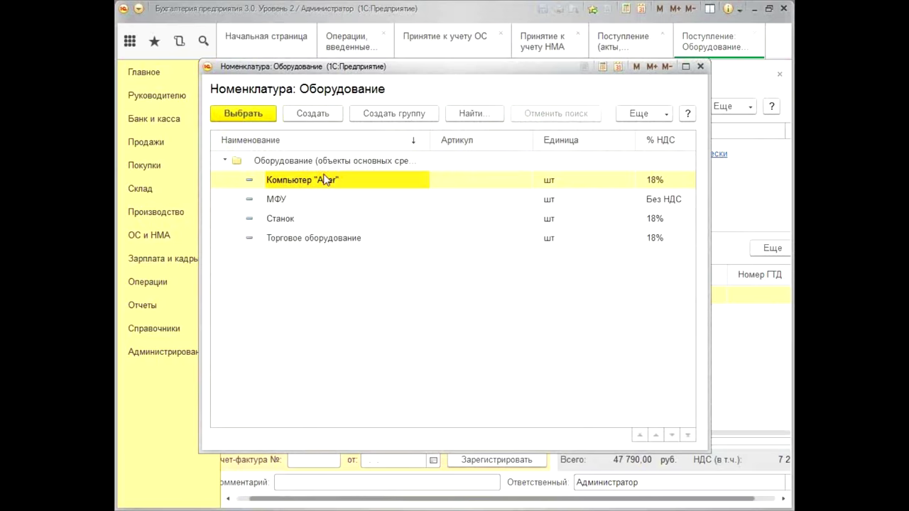
pyautogui.click(701, 66)
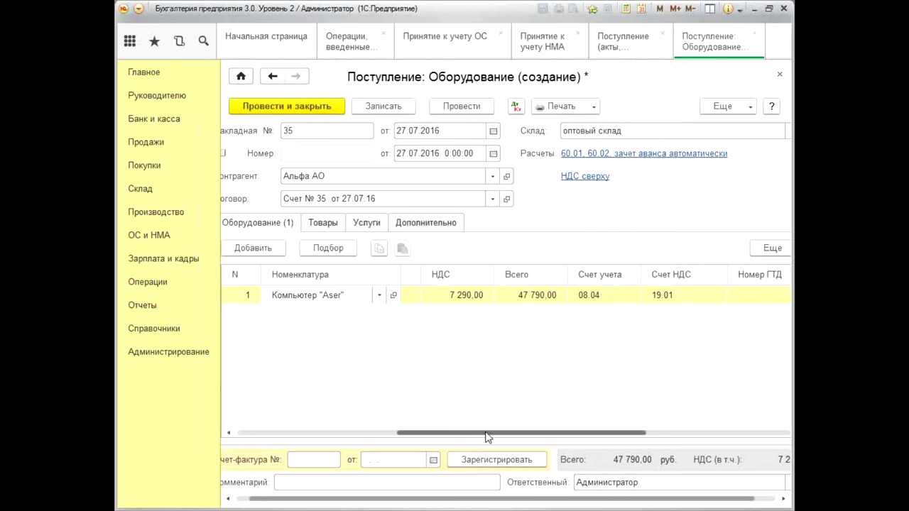
pyautogui.moveTo(441, 435); pyautogui.dragTo(282, 434)
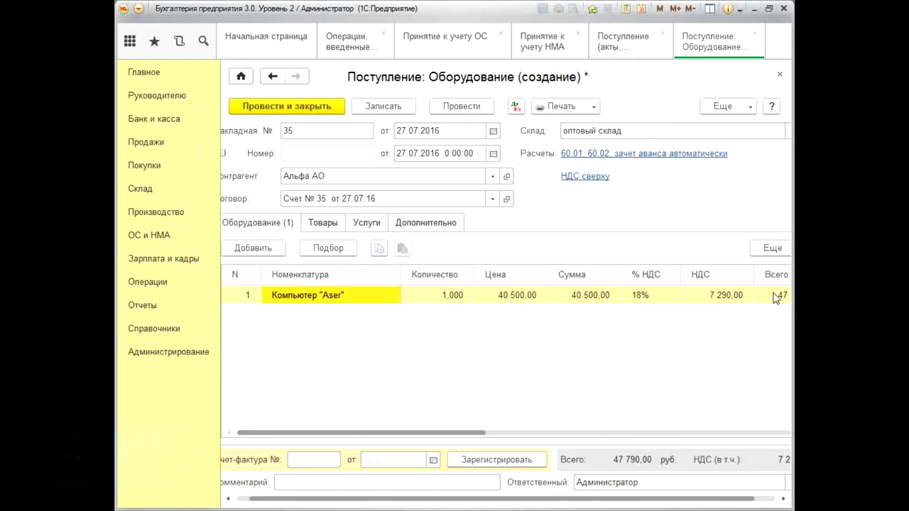
pyautogui.moveTo(407, 437); pyautogui.dragTo(601, 434)
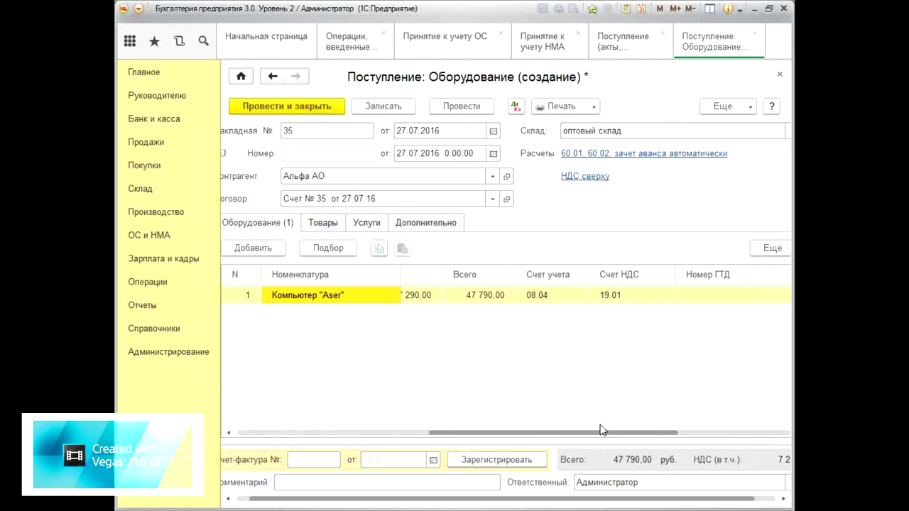
pyautogui.moveTo(559, 437); pyautogui.dragTo(276, 438)
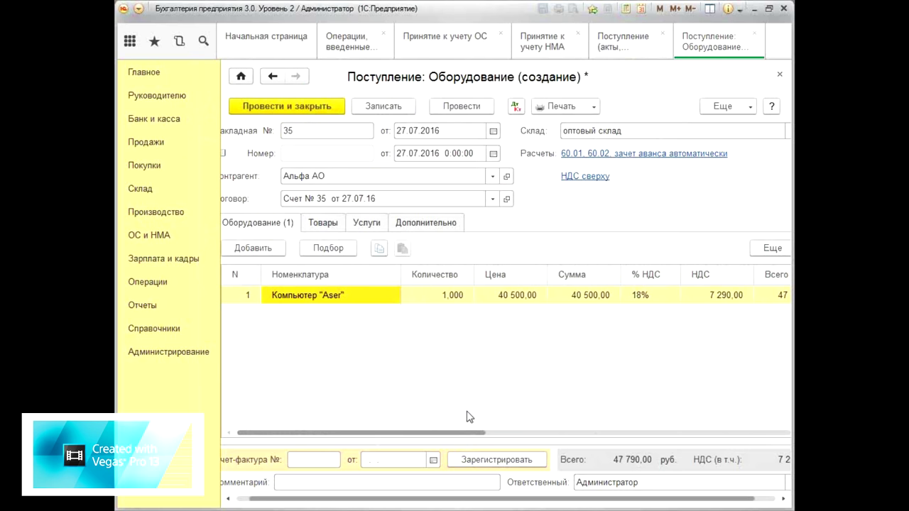
# Post and close the equipment receipt, and reopen it from the list of receipts.
pyautogui.moveTo(371, 499); pyautogui.dragTo(357, 499)
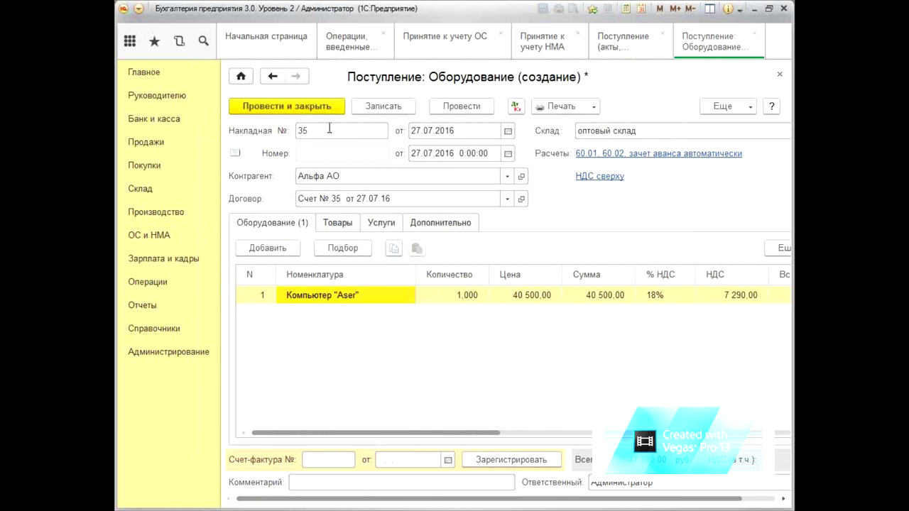
pyautogui.click(297, 111)
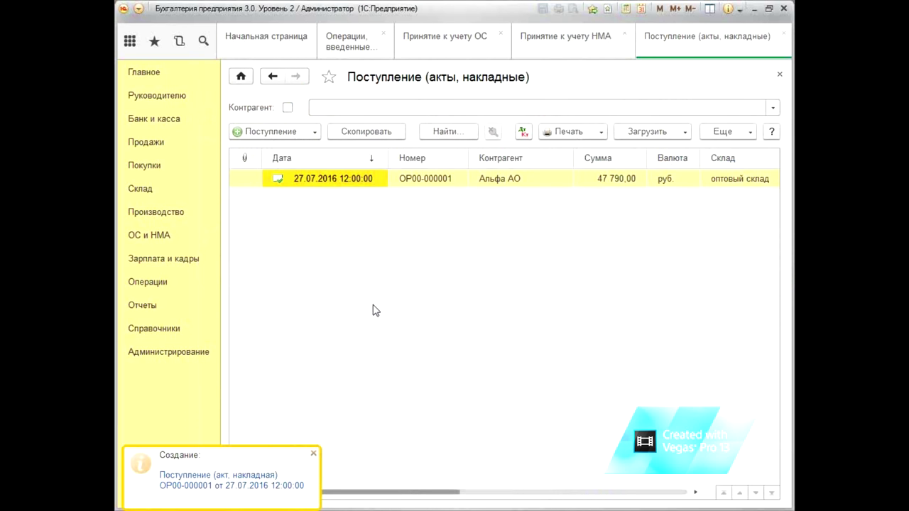
pyautogui.doubleClick(372, 180)
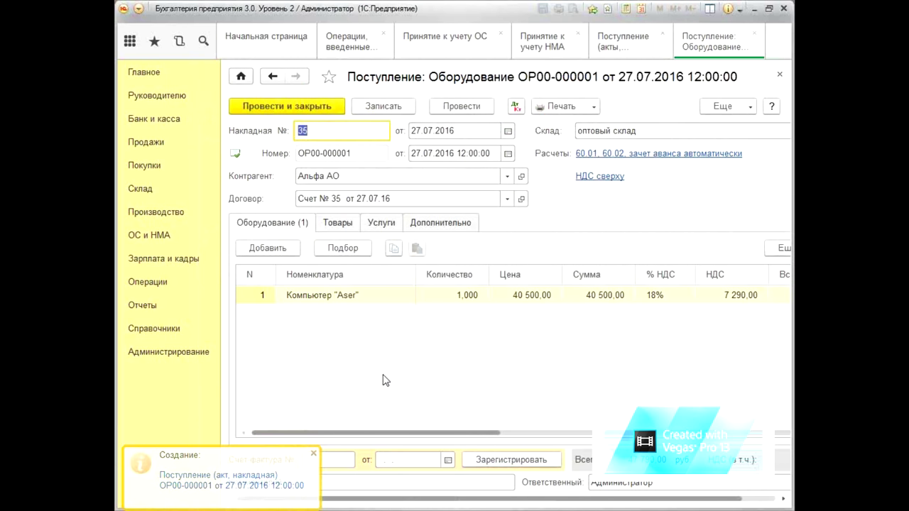
pyautogui.click(314, 453)
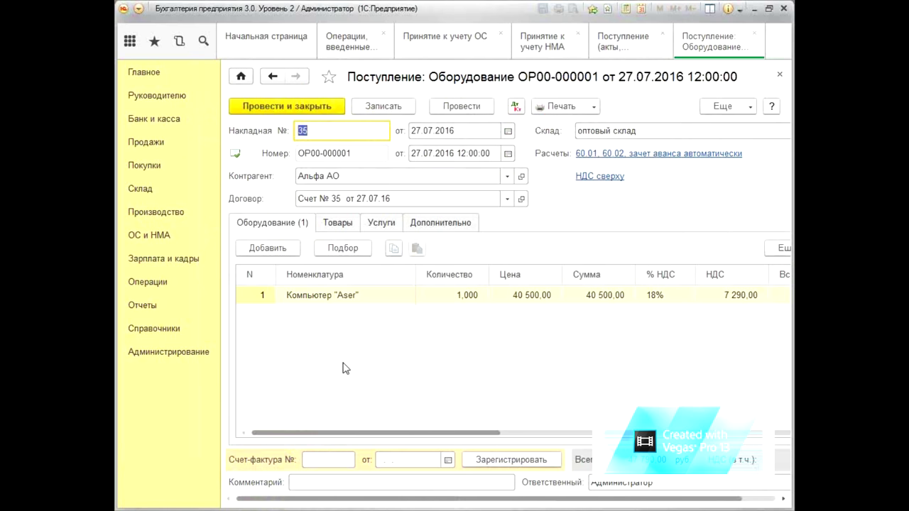
# Register the supplier's invoice (счет-фактура) number 35 dated 27.07.2016 for the equipment receipt.
pyautogui.click(313, 462)
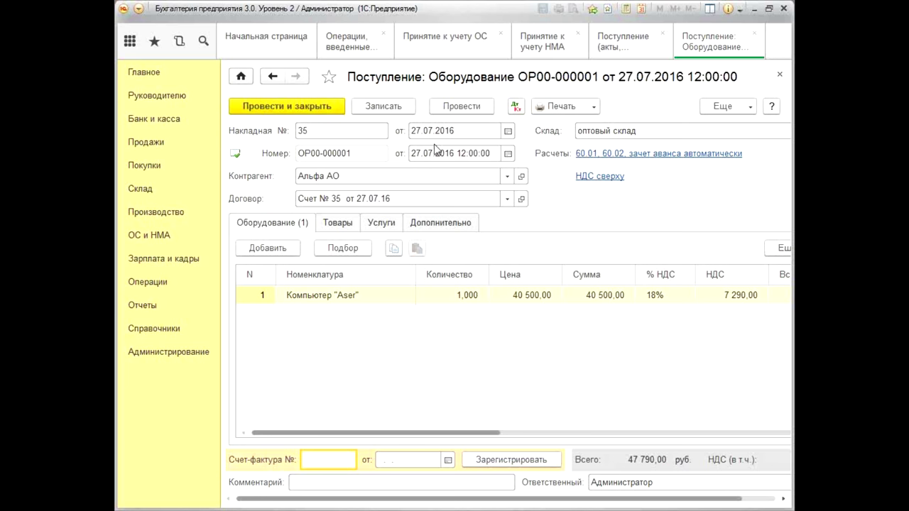
pyautogui.press('Tab')
pyautogui.click(329, 457)
pyautogui.click(542, 461)
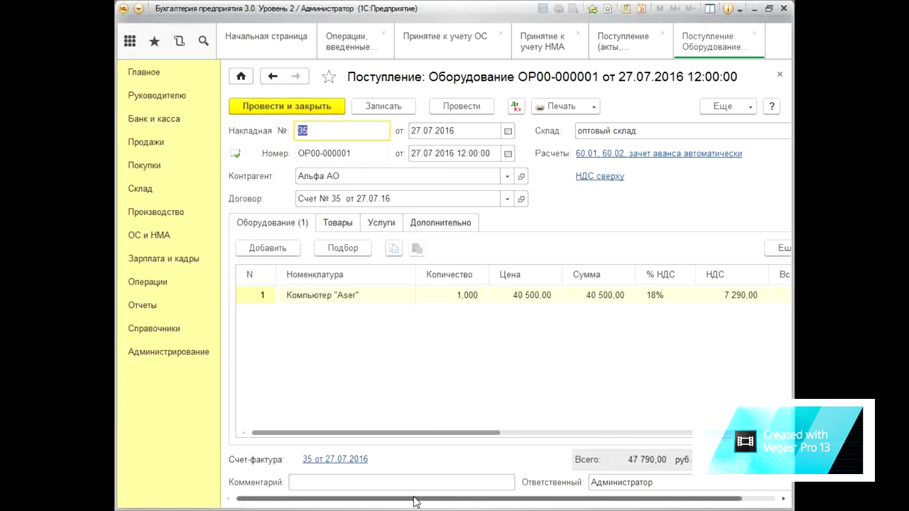
# Post the equipment receipt and examine its accounting entries.
pyautogui.click(459, 108)
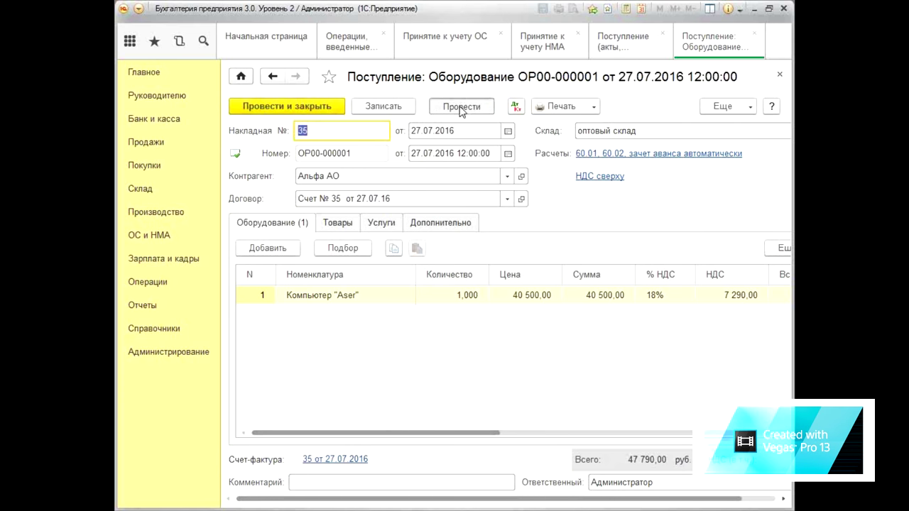
pyautogui.click(517, 107)
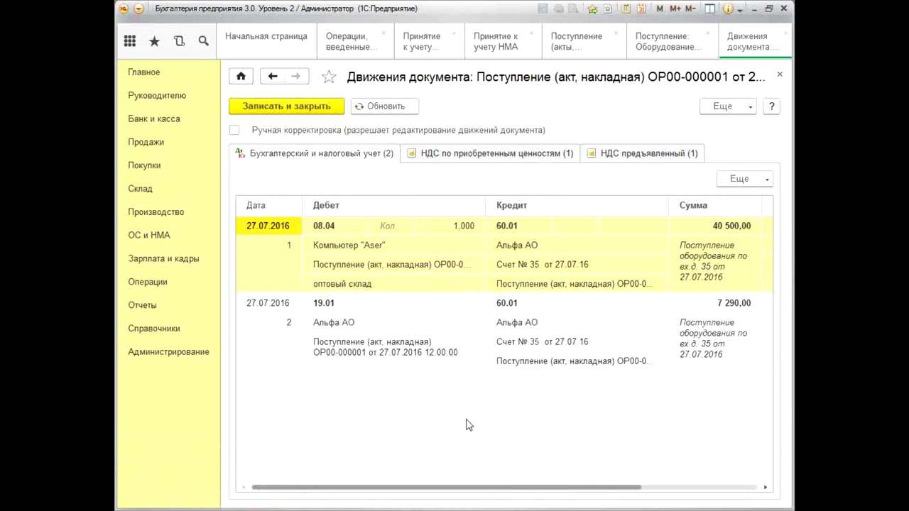
pyautogui.click(778, 77)
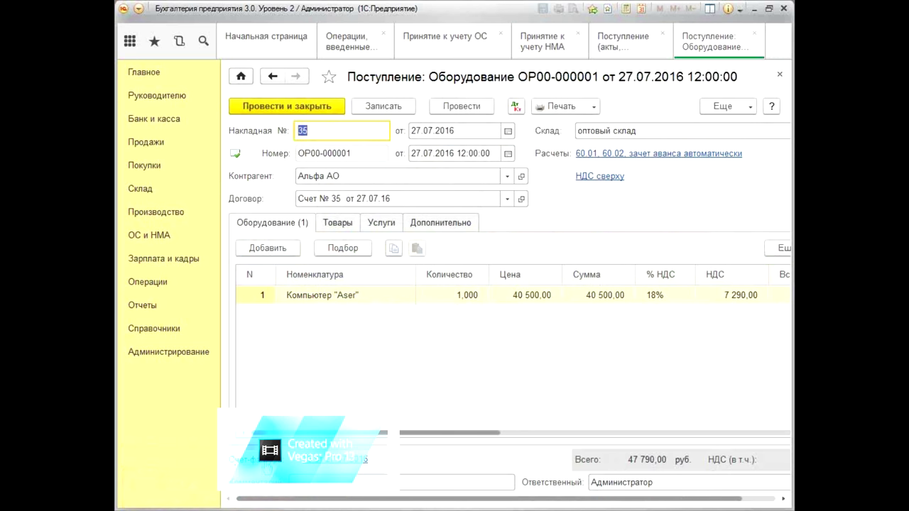
# Examine the register movements of the received invoice, and post and close the equipment receipt.
pyautogui.click(366, 460)
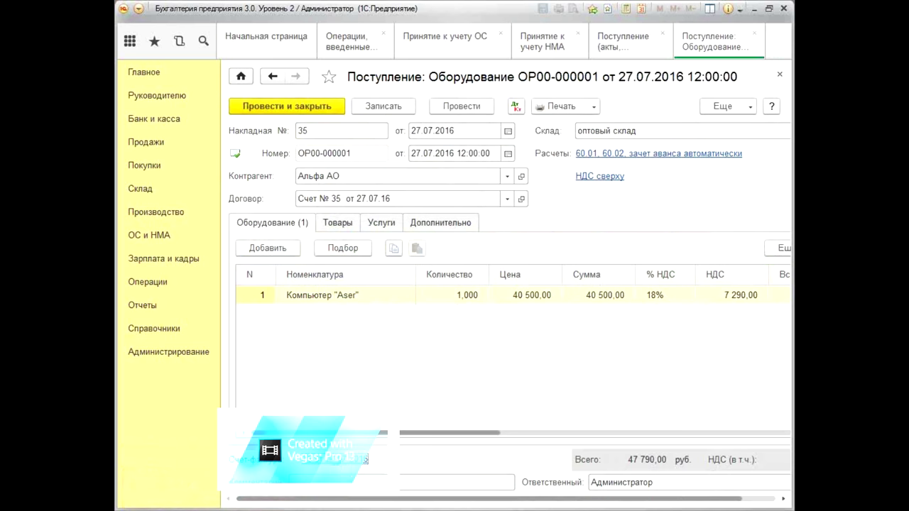
pyautogui.click(436, 108)
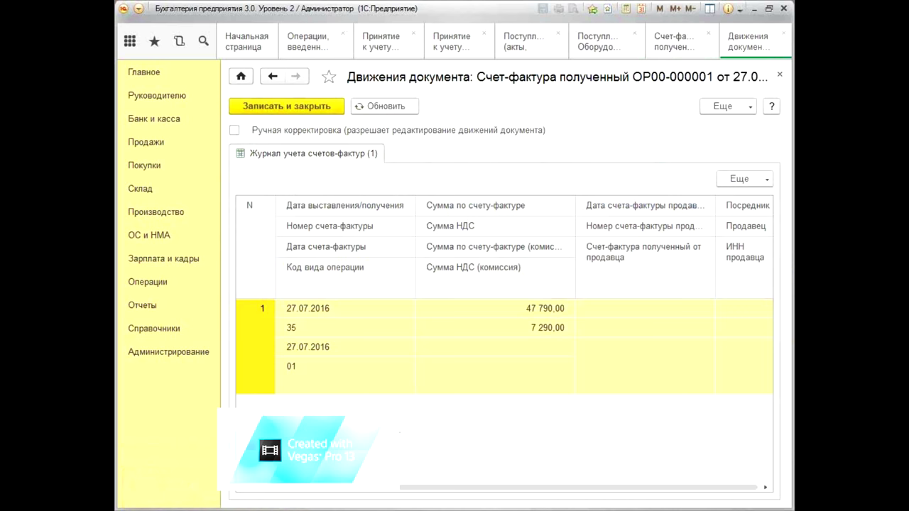
pyautogui.click(780, 76)
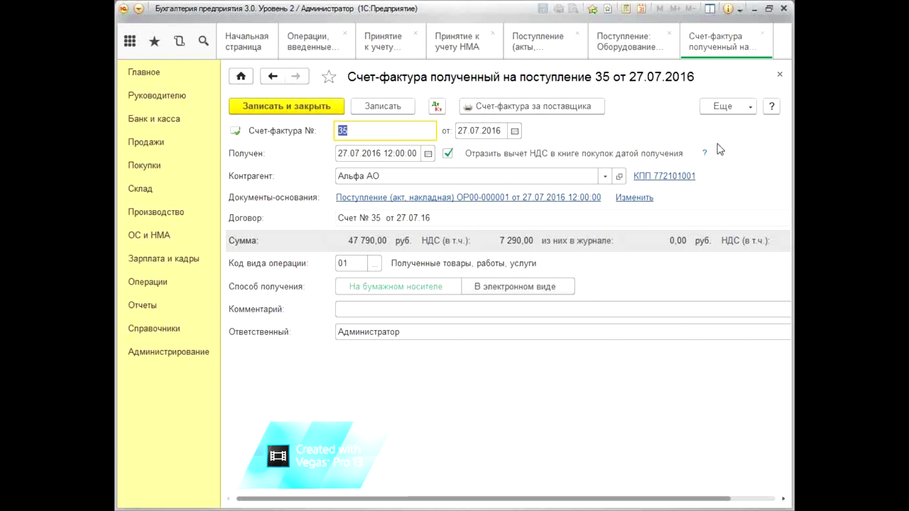
pyautogui.click(779, 76)
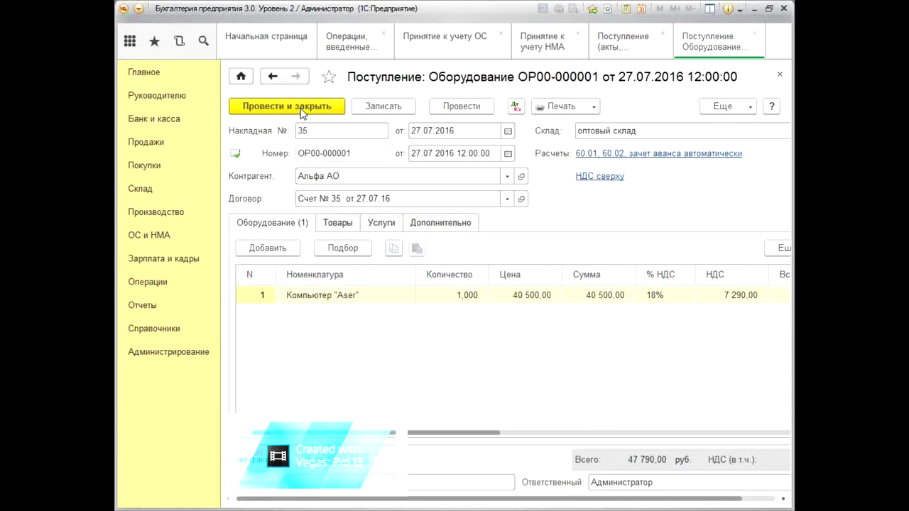
pyautogui.click(287, 106)
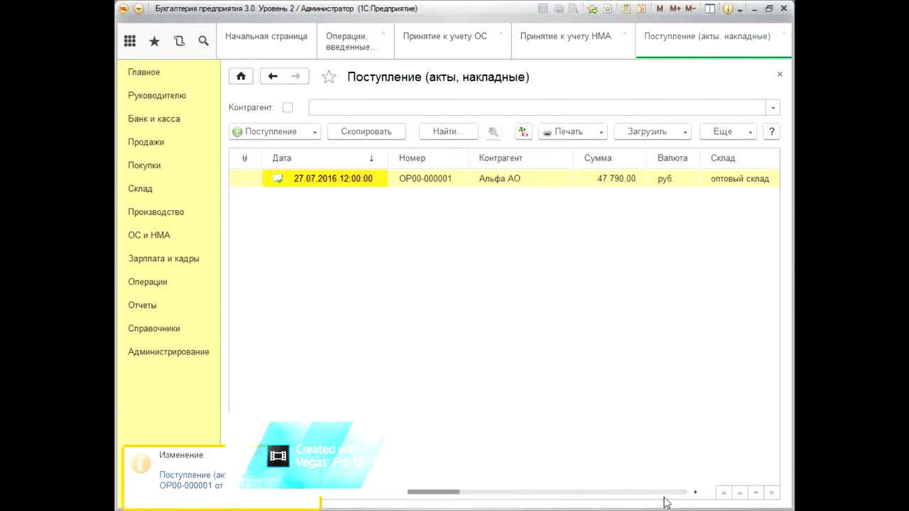
# Create a payment order (Платежное поручение) based on the equipment receipt from Альфа АО.
pyautogui.click(314, 454)
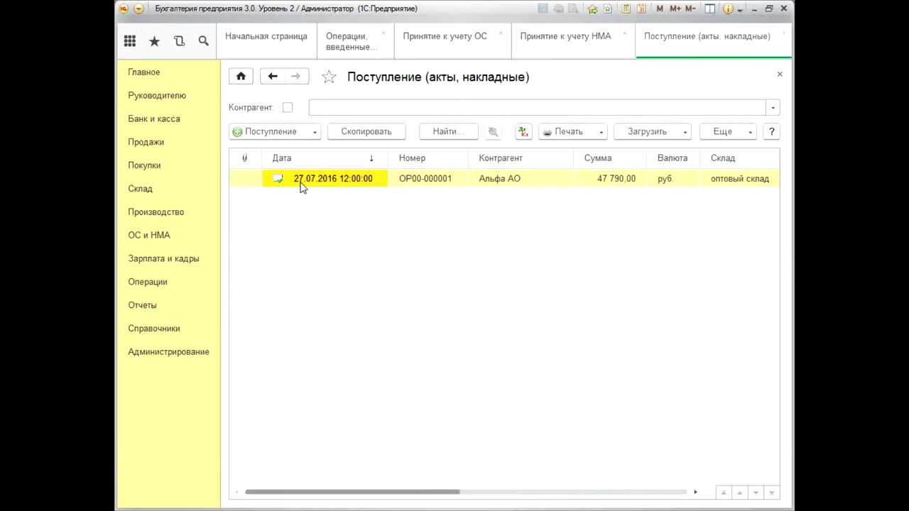
pyautogui.click(751, 134)
pyautogui.scroll(-3, 684, 339)
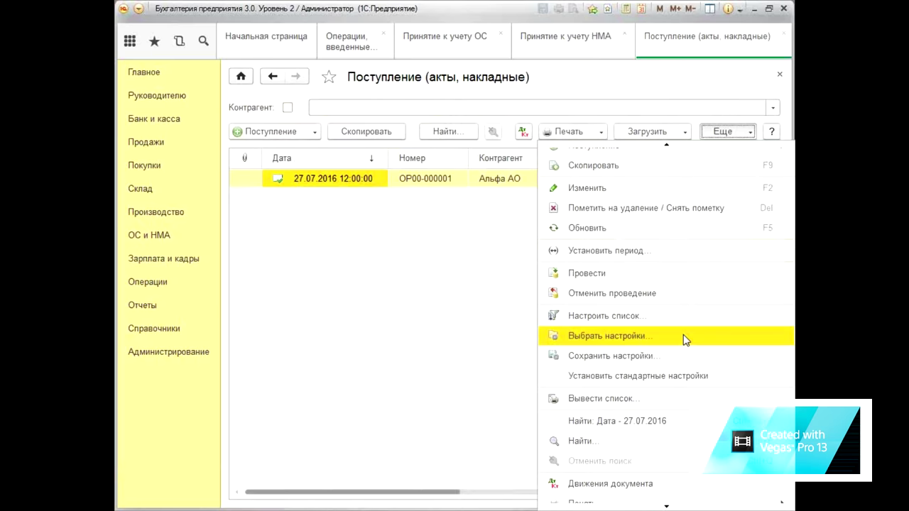
pyautogui.scroll(-2, 684, 341)
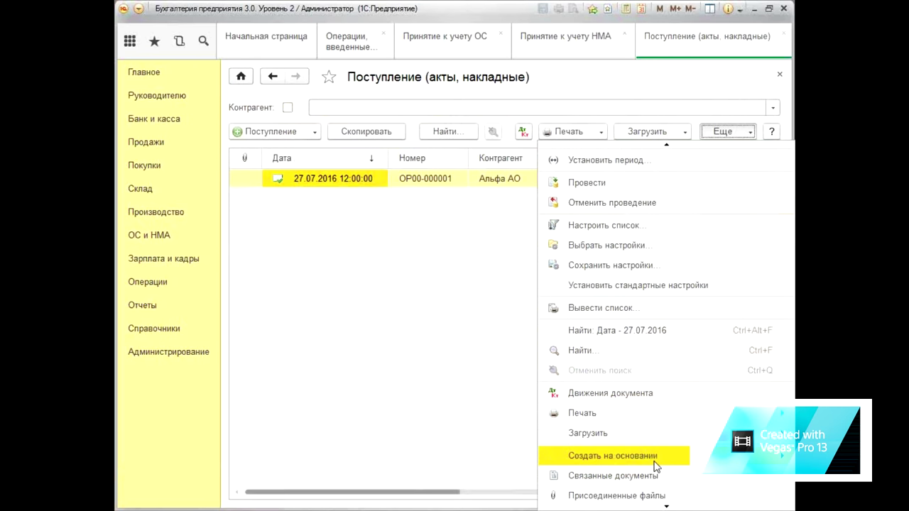
pyautogui.moveTo(655, 459)
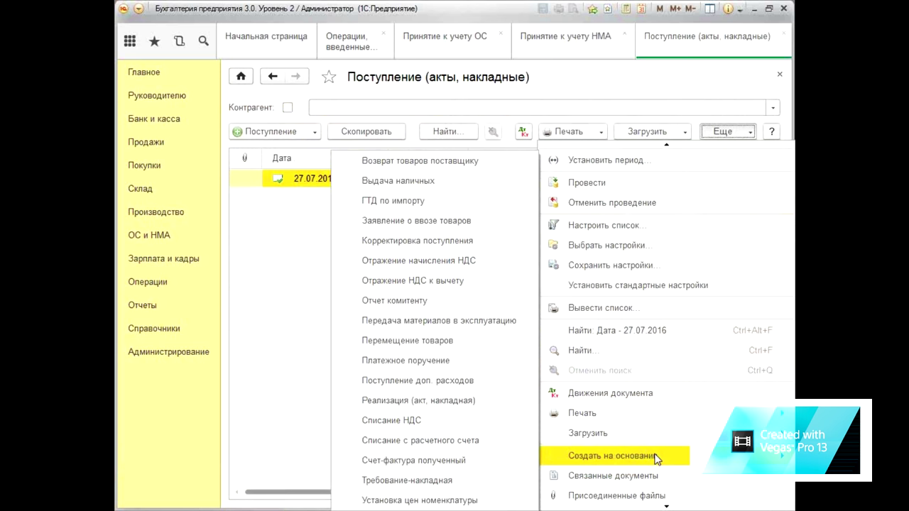
pyautogui.click(405, 362)
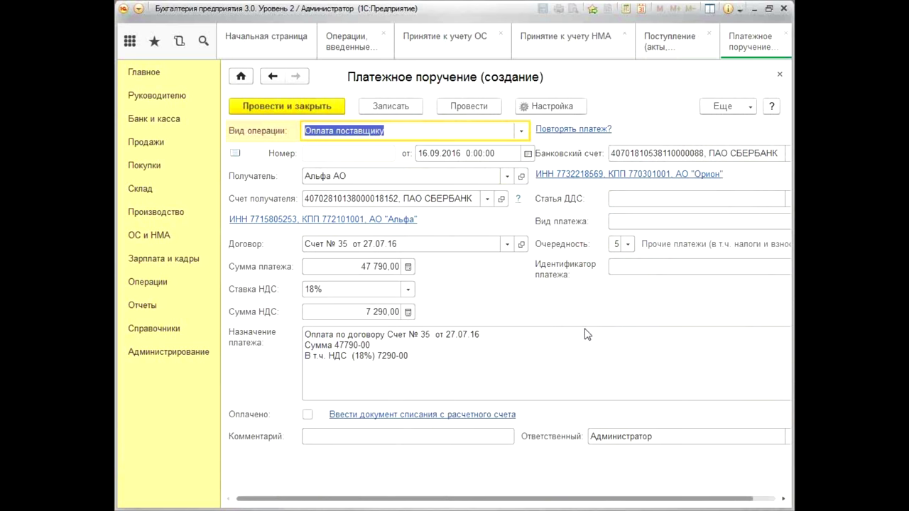
# Date the payment order 27.07.2016 and set its cash flow item to "Оплата товаров, работ, услуг, сырья и иных оборотных активов".
pyautogui.click(436, 156)
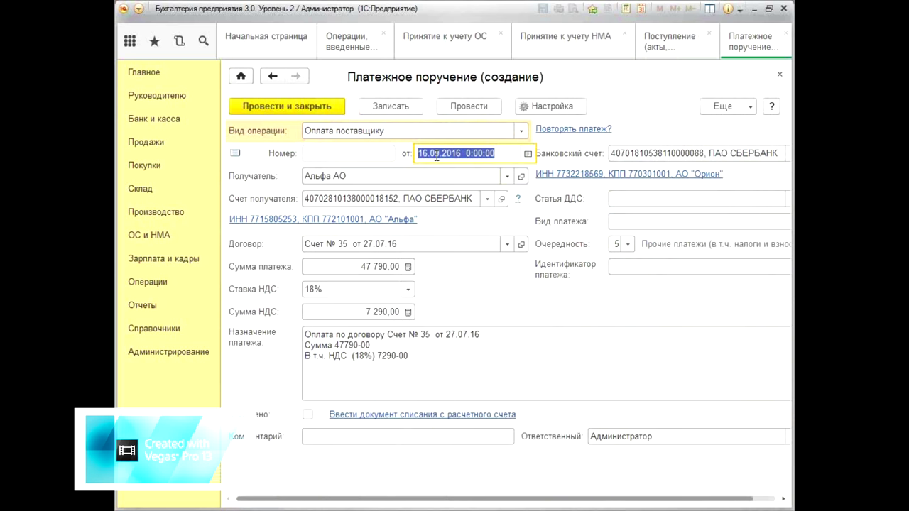
pyautogui.write('2707')
pyautogui.press('Tab')
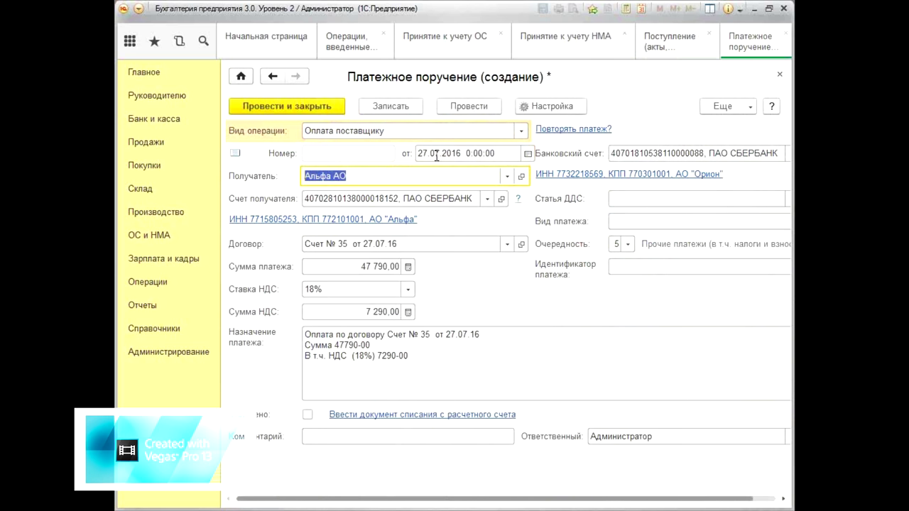
pyautogui.click(611, 204)
pyautogui.write('о')
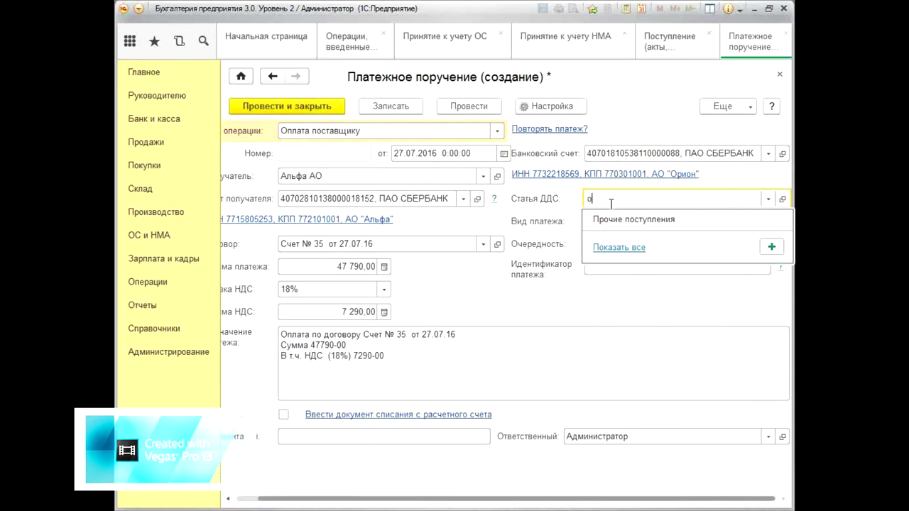
pyautogui.click(597, 238)
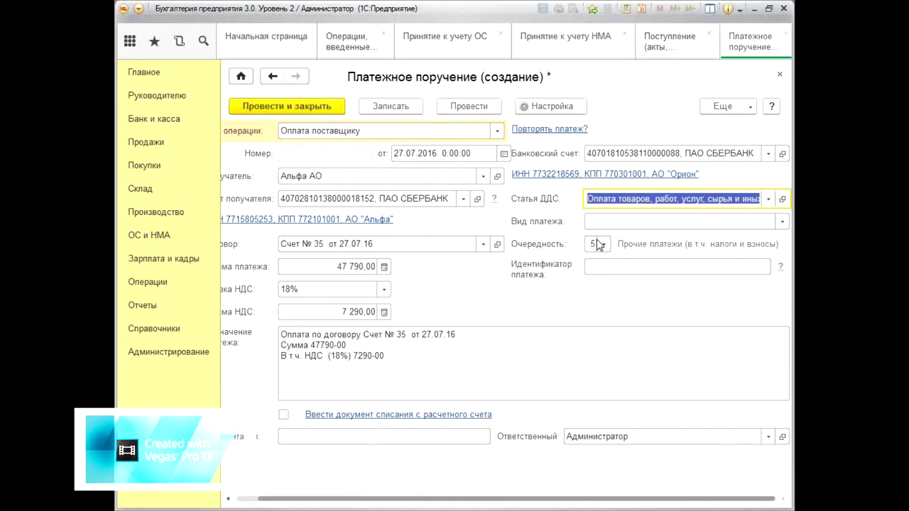
pyautogui.moveTo(561, 500); pyautogui.dragTo(523, 501)
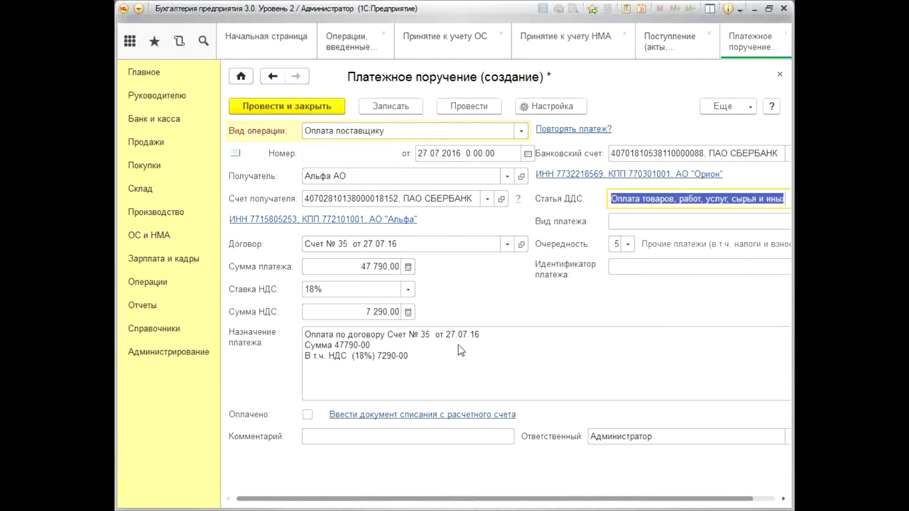
# Save the payment order and examine its printed form.
pyautogui.click(751, 112)
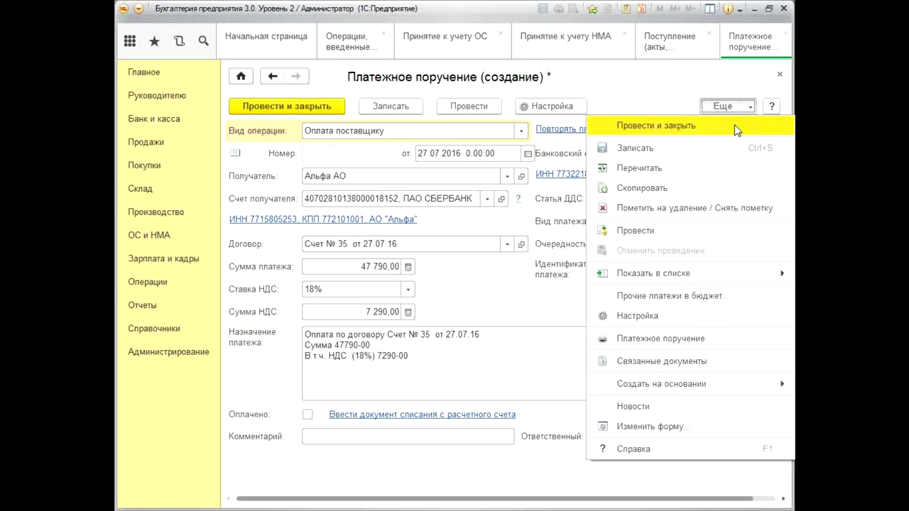
pyautogui.click(654, 344)
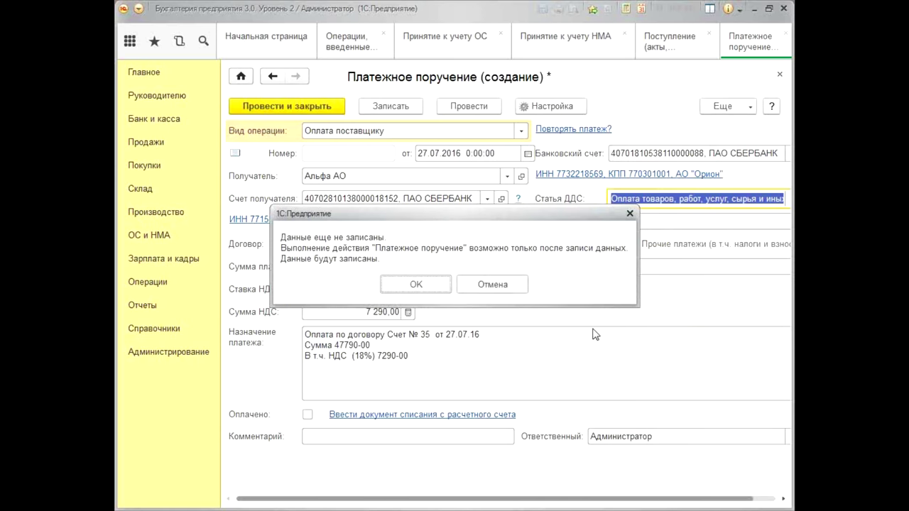
pyautogui.click(419, 287)
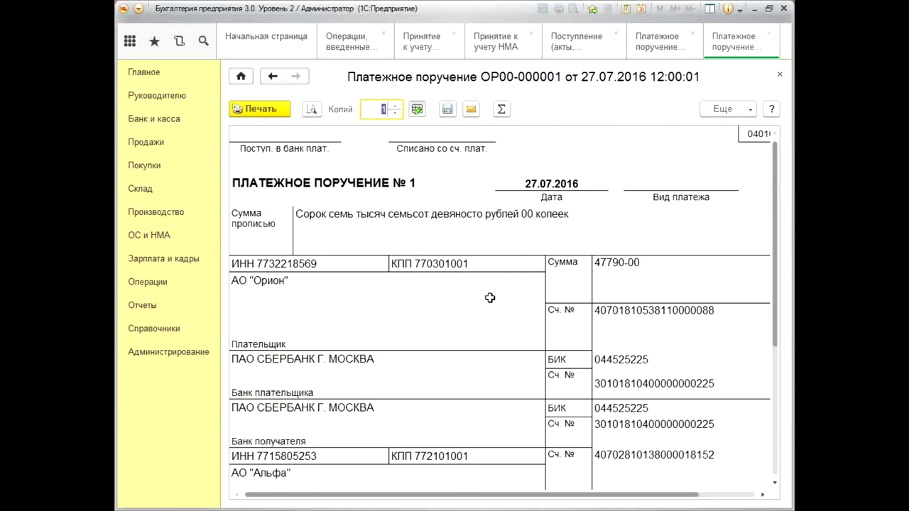
pyautogui.moveTo(779, 215); pyautogui.dragTo(793, 173)
pyautogui.click(779, 77)
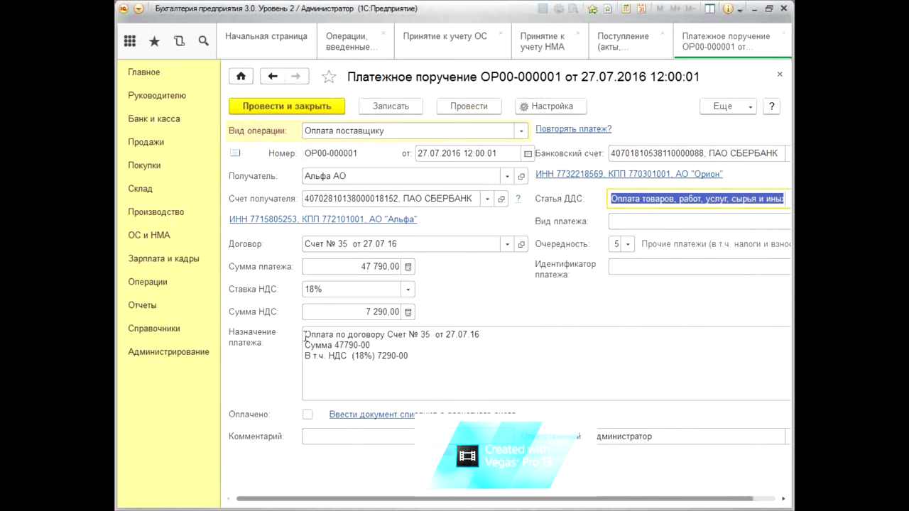
# Mark the payment order as paid and create its bank account write-off (Списание с расчетного счета) dated 27.07.2016.
pyautogui.click(309, 420)
pyautogui.click(307, 417)
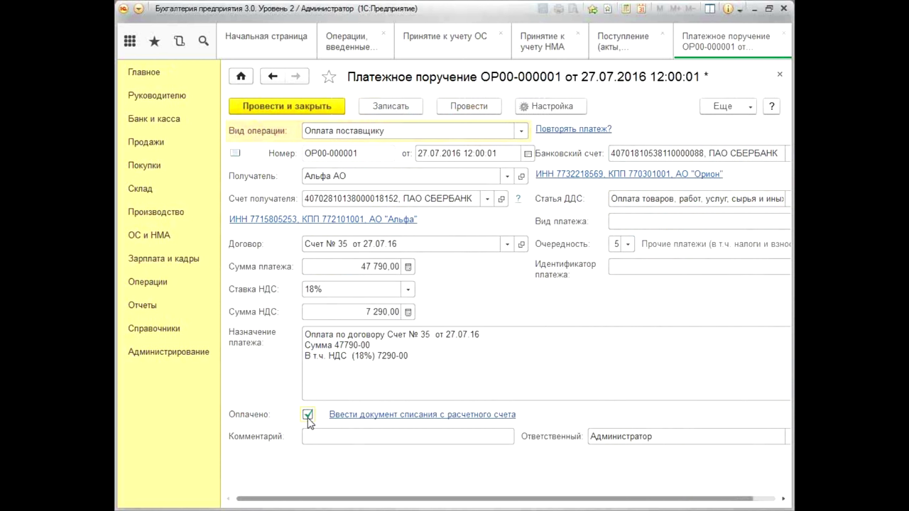
pyautogui.click(421, 419)
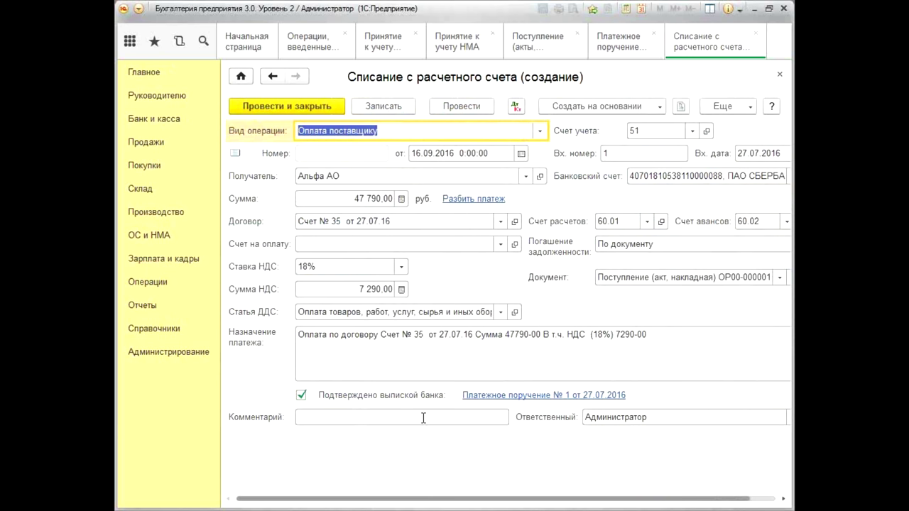
pyautogui.click(432, 154)
pyautogui.write('2707')
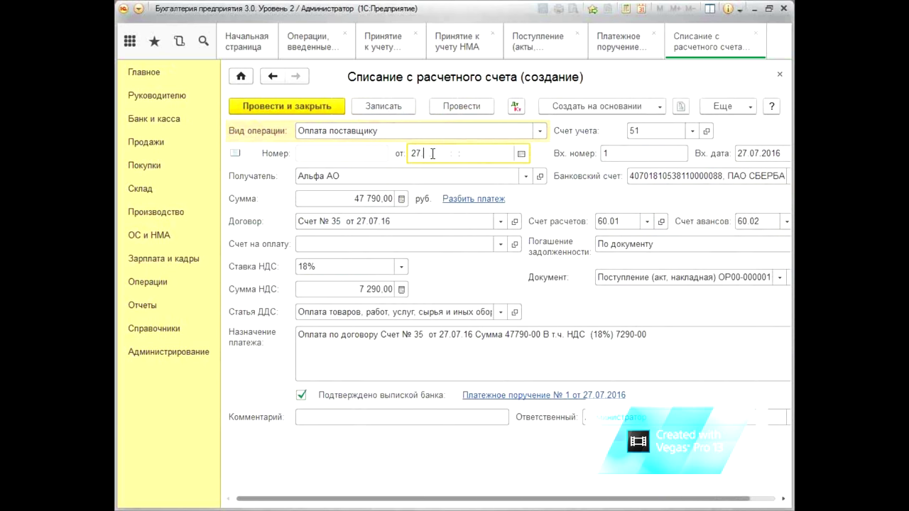
pyautogui.press('Tab')
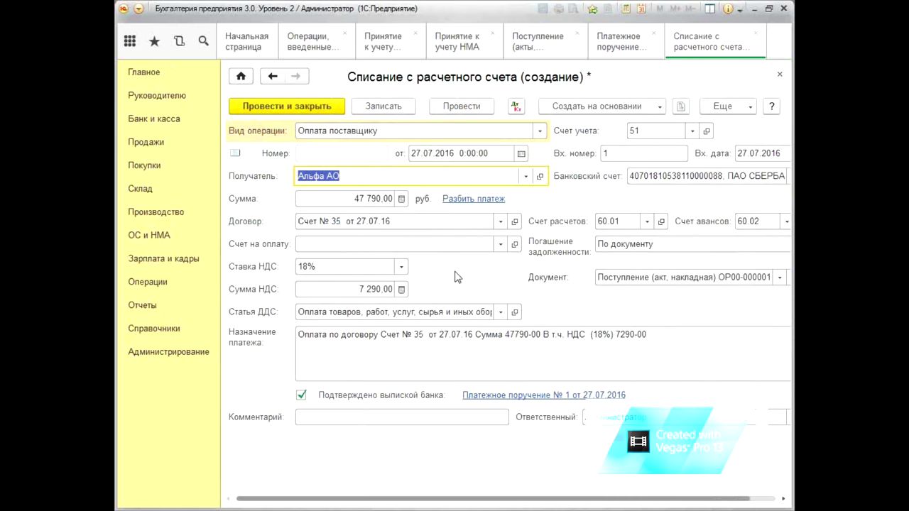
# Post the bank account write-off and examine its accounting entries.
pyautogui.click(483, 107)
pyautogui.click(518, 106)
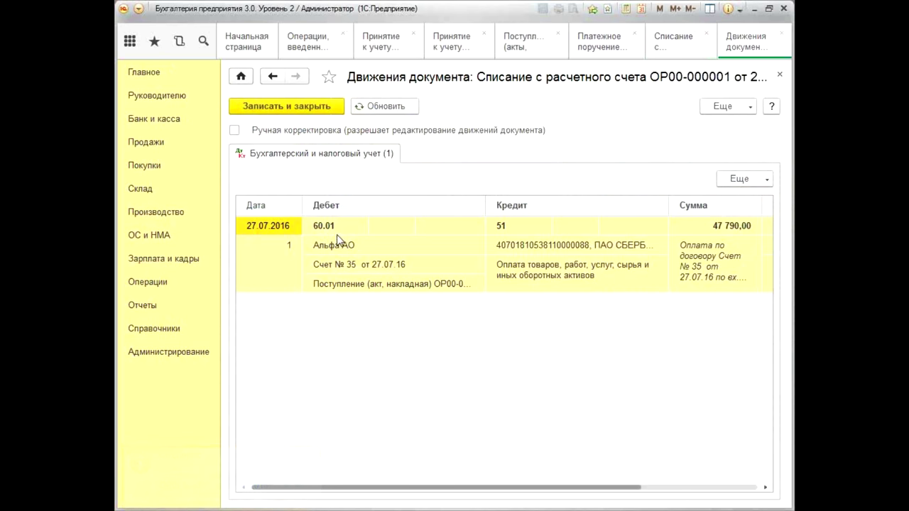
pyautogui.click(781, 75)
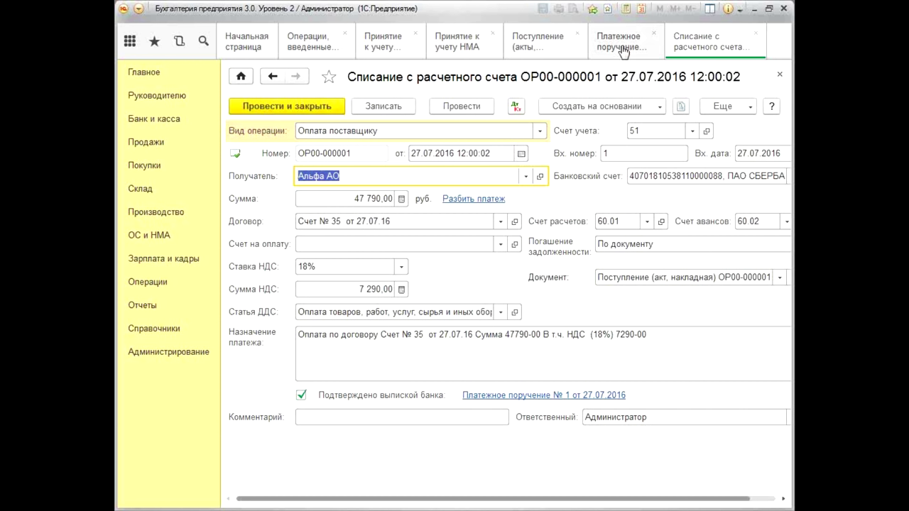
# Review the equipment receipt document and compare it with the accounting entries of the bank account write-off.
pyautogui.click(555, 47)
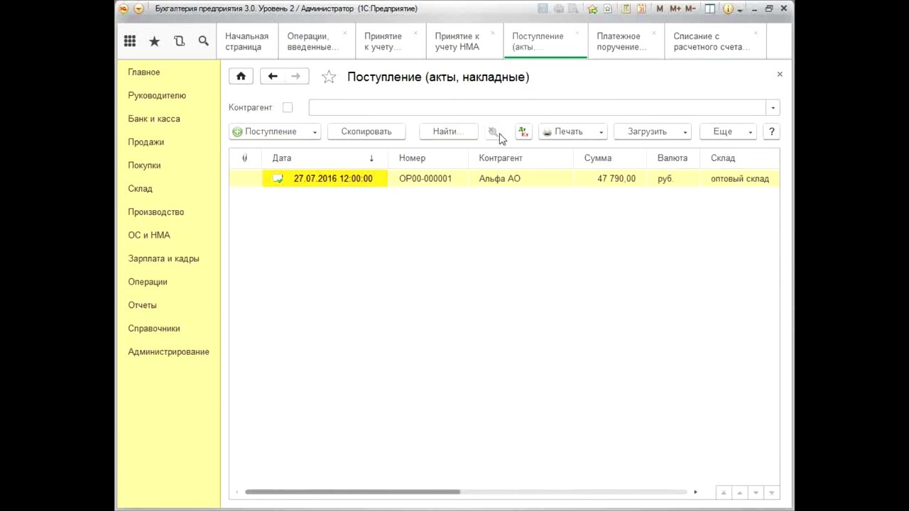
pyautogui.doubleClick(365, 179)
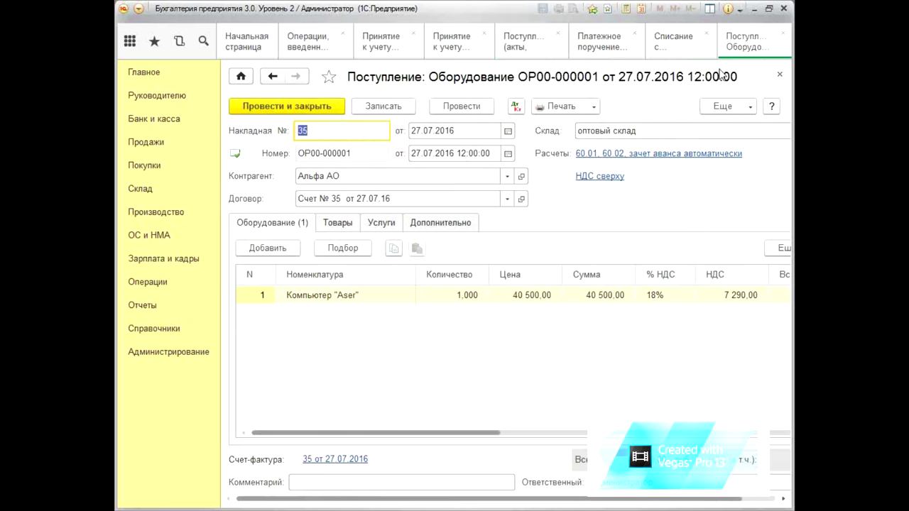
pyautogui.click(780, 77)
pyautogui.click(719, 51)
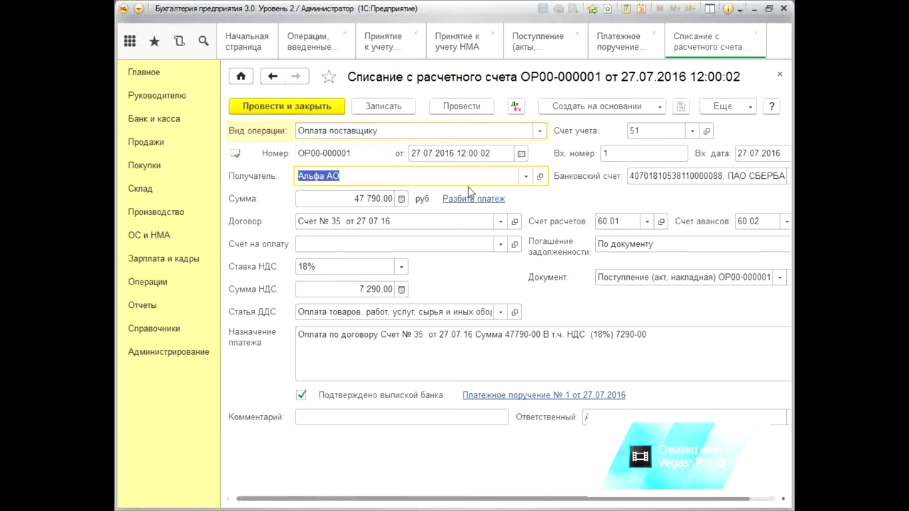
pyautogui.click(515, 103)
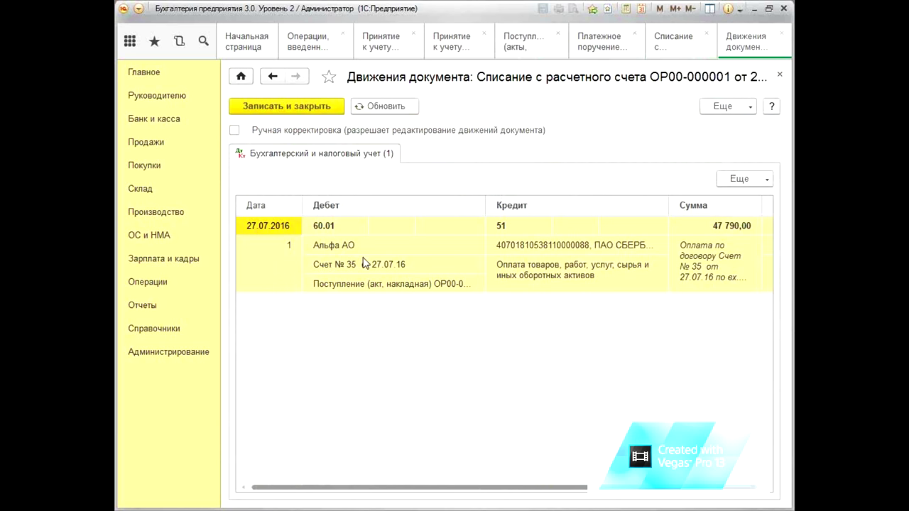
pyautogui.click(780, 77)
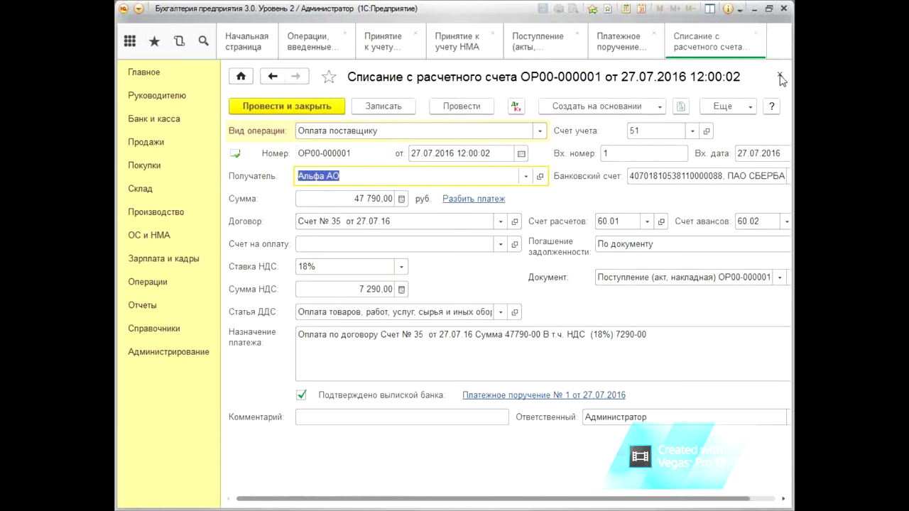
# Repost the bank account write-off and recheck its accounting entries.
pyautogui.click(468, 108)
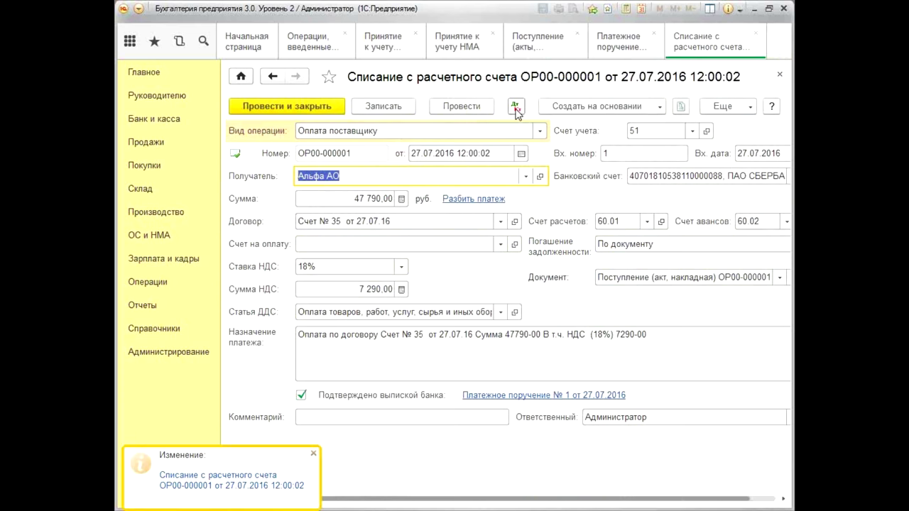
pyautogui.click(516, 108)
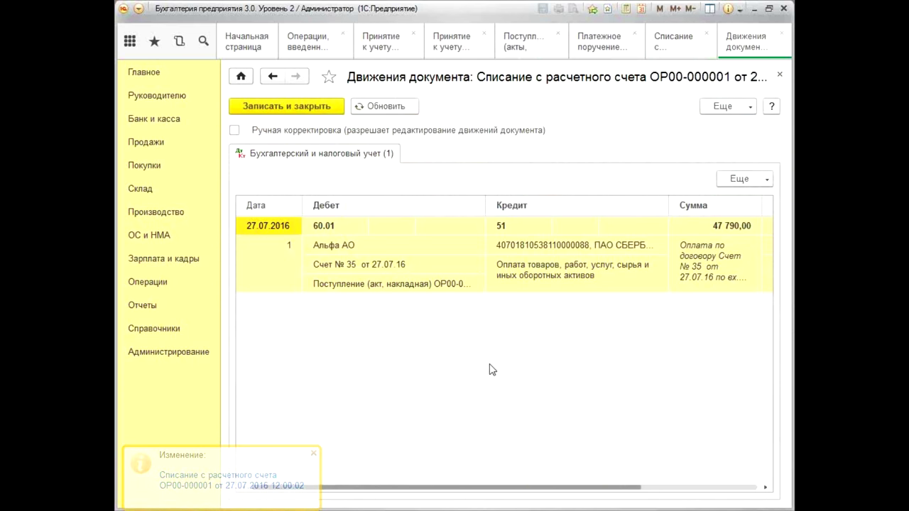
pyautogui.click(301, 108)
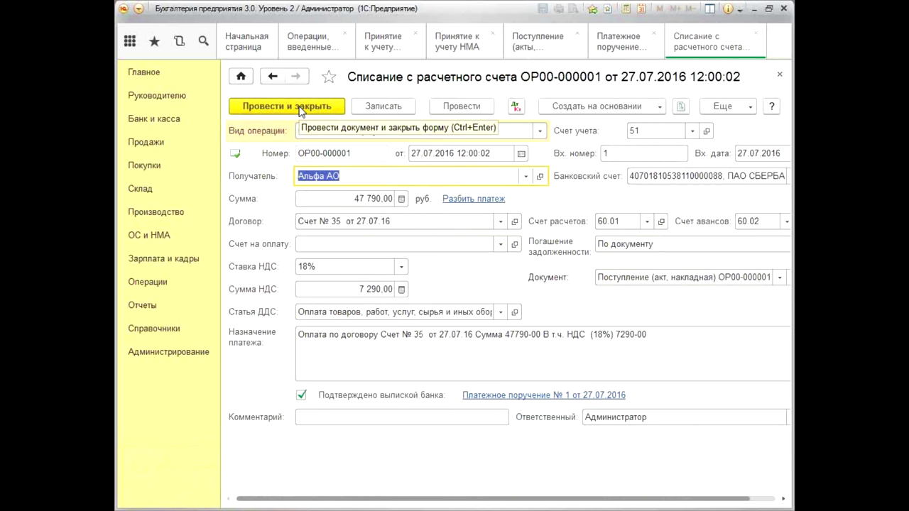
# Post and close the bank account write-off and the payment order to Альфа АО.
pyautogui.click(300, 108)
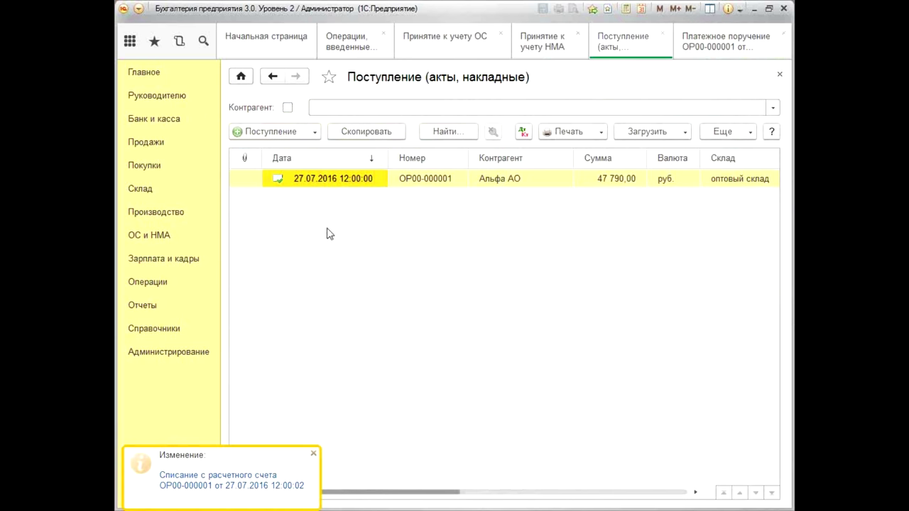
pyautogui.click(703, 43)
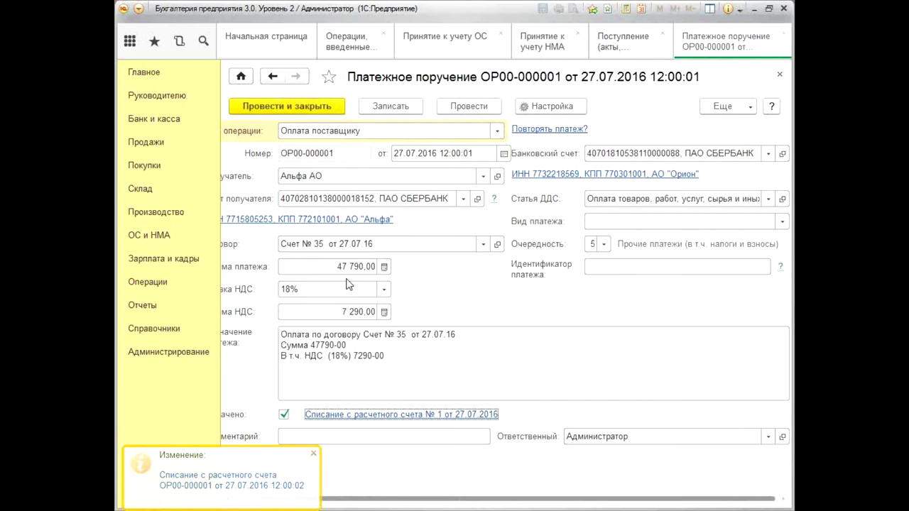
pyautogui.click(260, 108)
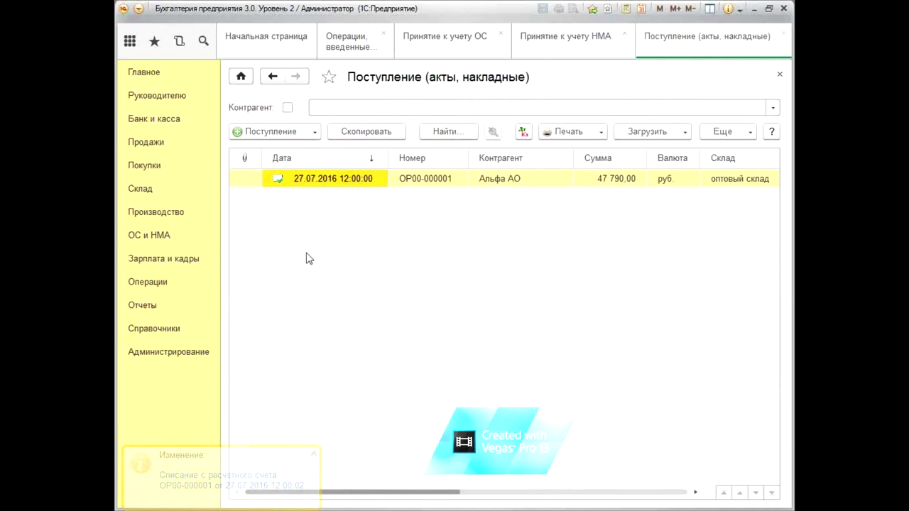
# Check the supplier payment in the lists of payment orders and bank statements, and close both lists.
pyautogui.click(151, 120)
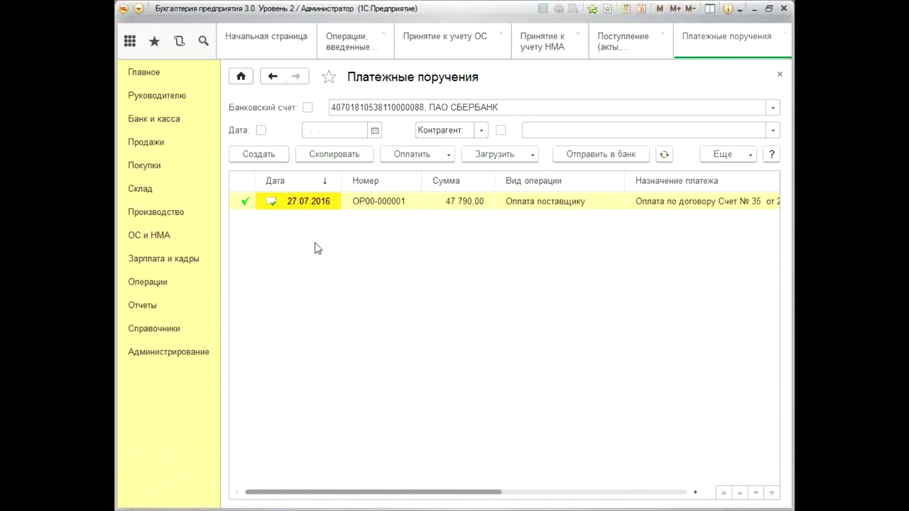
pyautogui.click(152, 121)
pyautogui.click(277, 112)
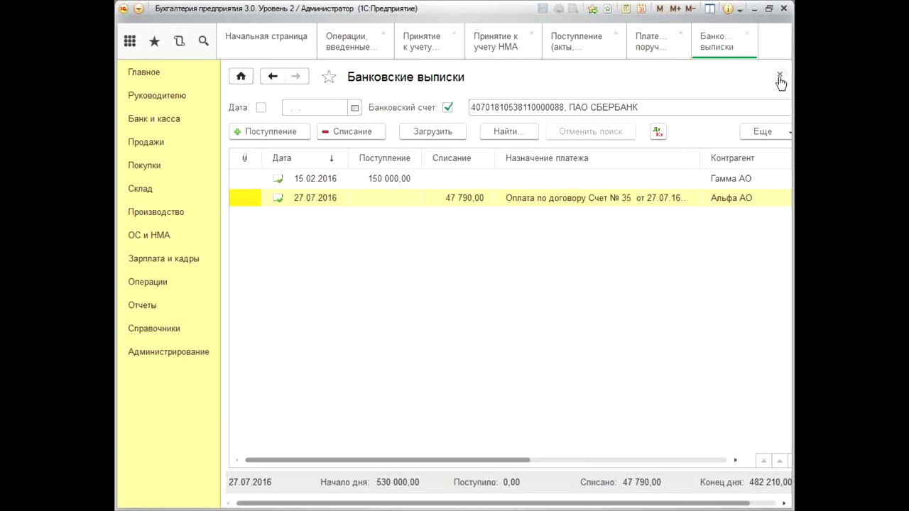
pyautogui.click(780, 77)
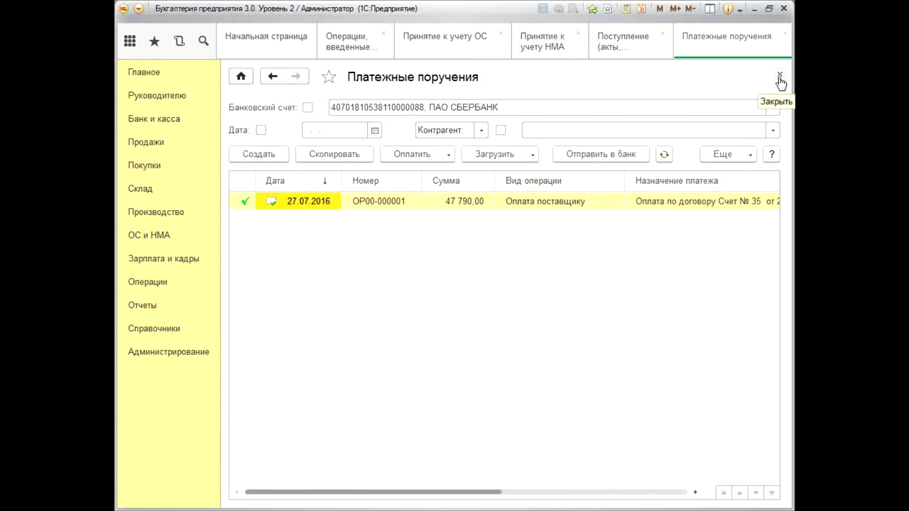
pyautogui.click(780, 77)
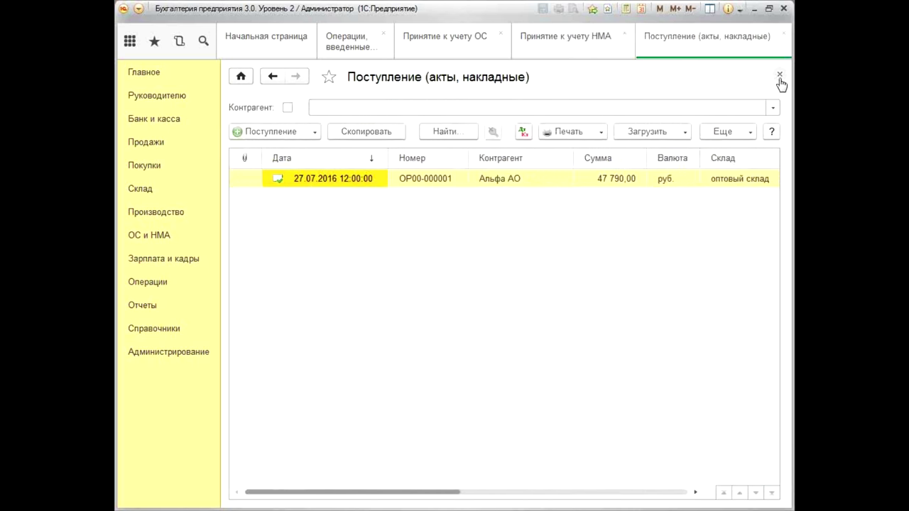
# Close the open lists of receipts, manual operations, intangible asset acceptance and fixed asset acceptance.
pyautogui.click(780, 77)
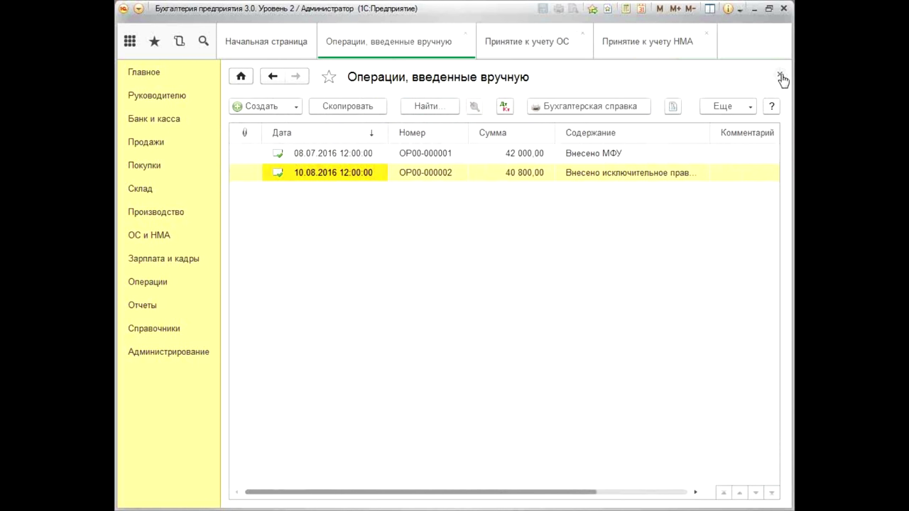
pyautogui.click(780, 75)
pyautogui.click(548, 36)
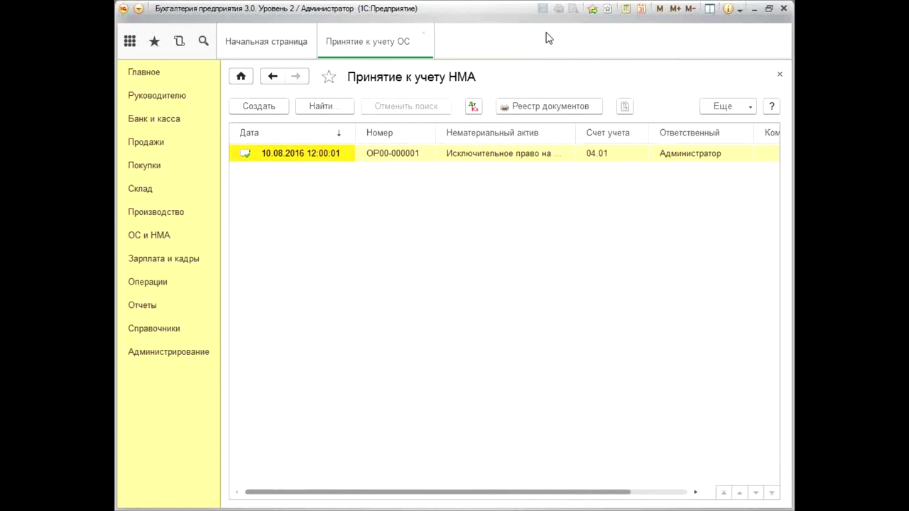
pyautogui.click(423, 35)
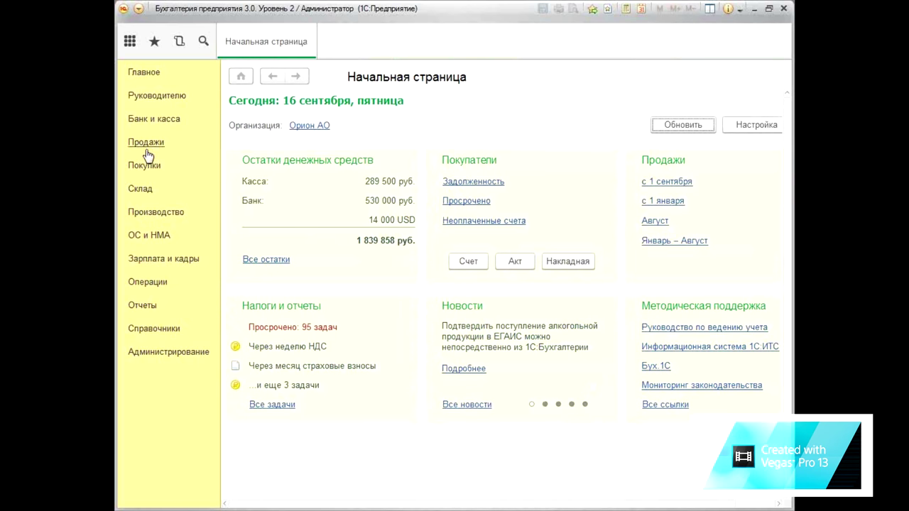
# Reopen the payment orders and bank statements to review the payment to Альфа АО, and close both lists.
pyautogui.click(153, 123)
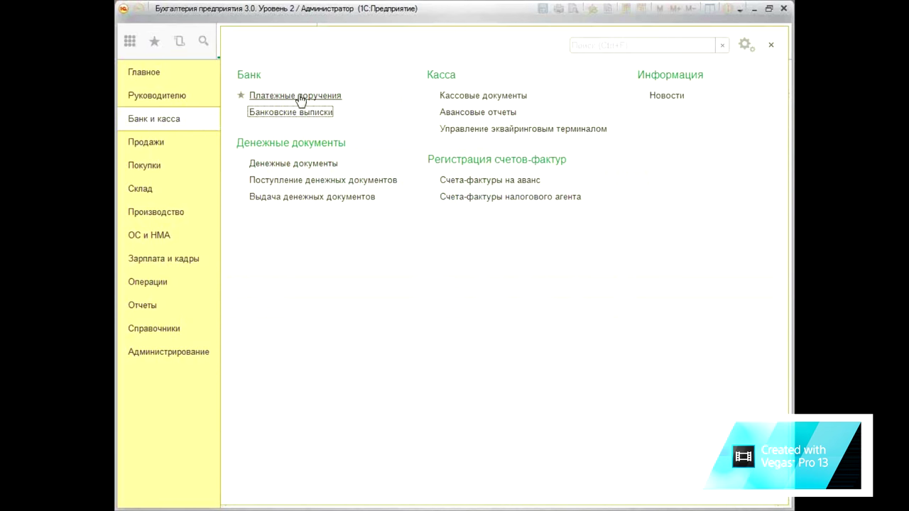
pyautogui.click(299, 96)
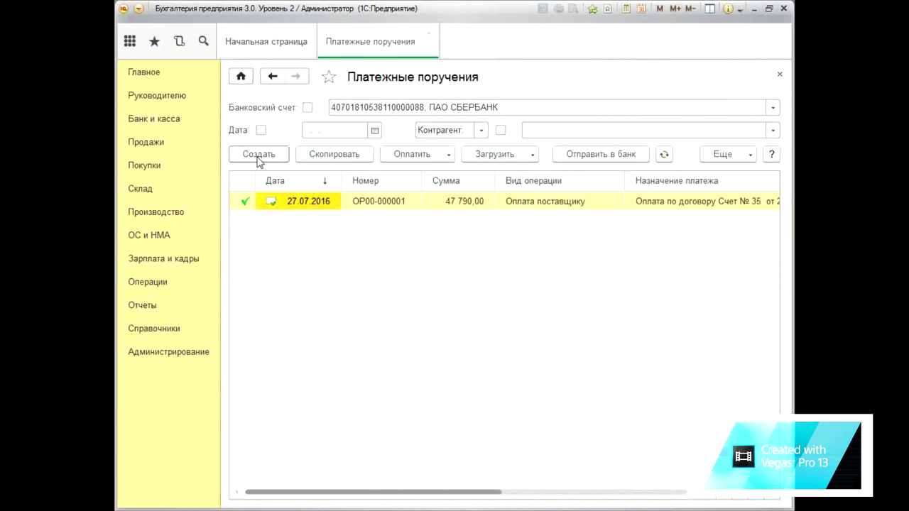
pyautogui.click(142, 123)
pyautogui.click(280, 114)
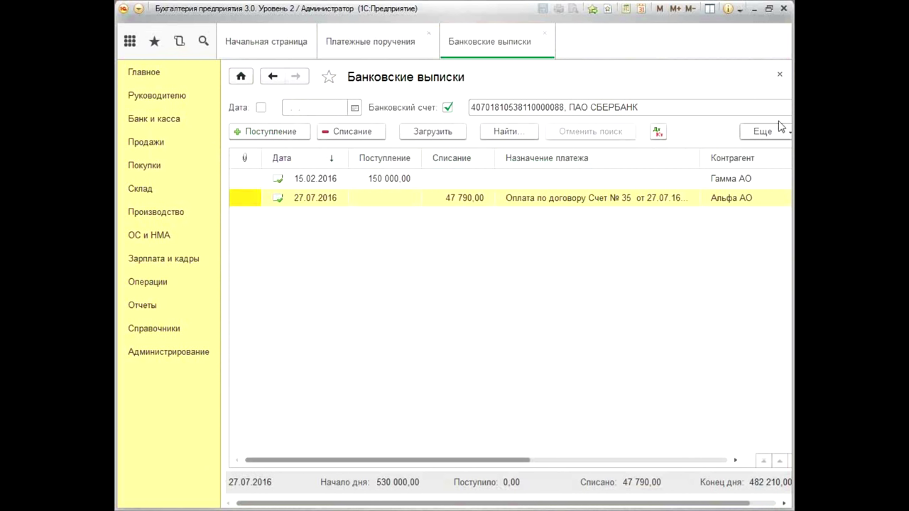
pyautogui.click(781, 75)
pyautogui.click(782, 76)
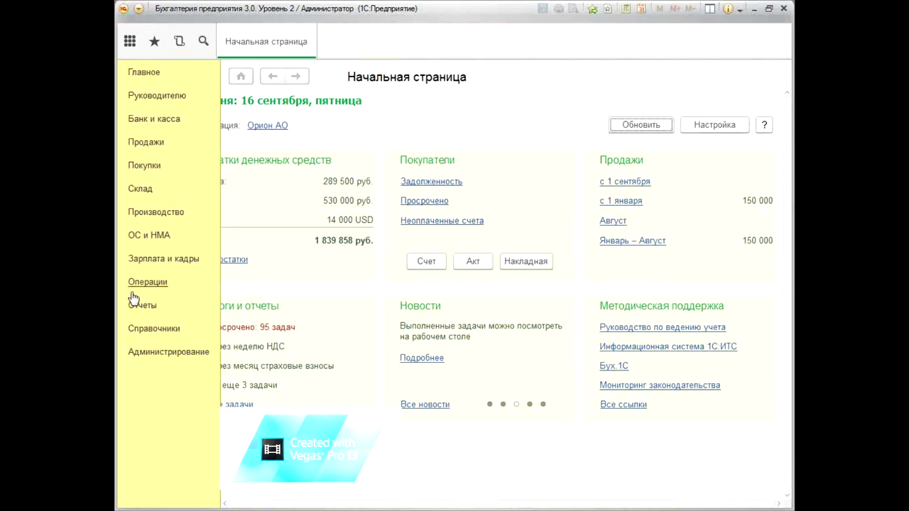
# Create a new fixed asset acceptance document (Принятие к учету ОС) dated 27.07.2016.
pyautogui.click(141, 242)
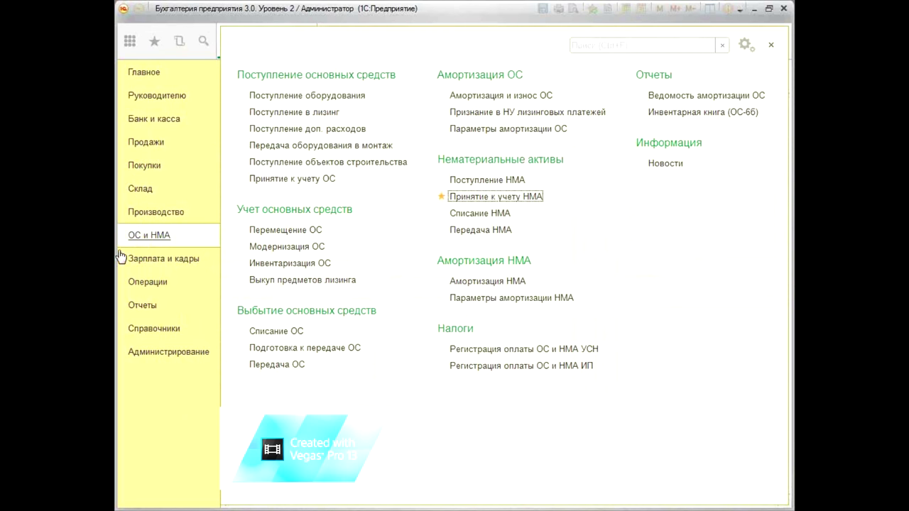
pyautogui.click(243, 179)
pyautogui.click(315, 182)
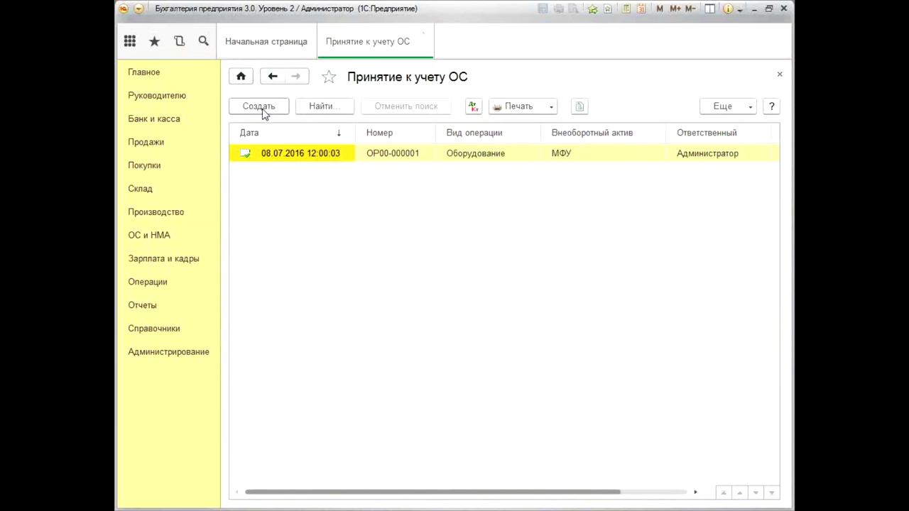
pyautogui.click(260, 107)
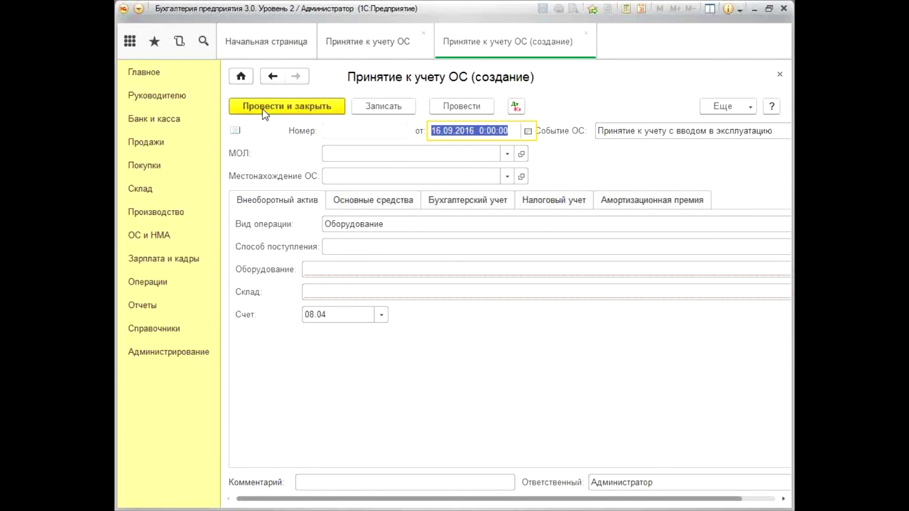
pyautogui.write('27.0')
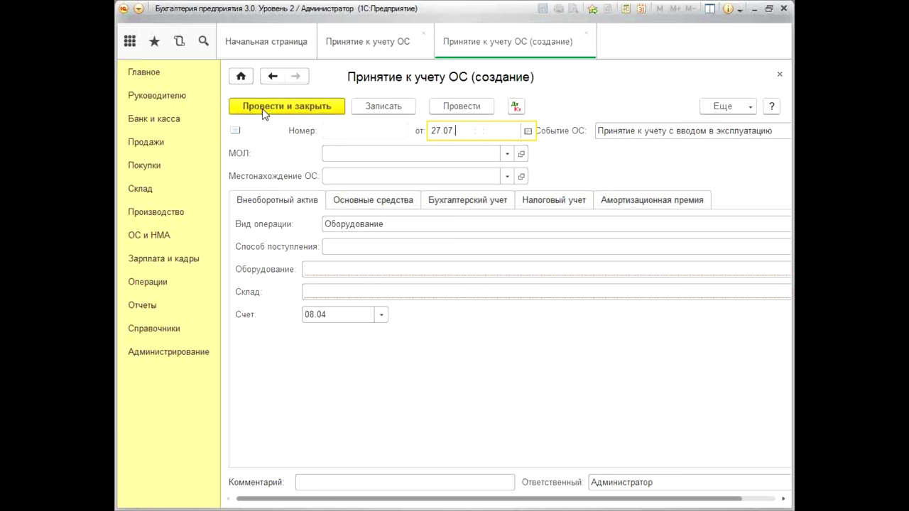
pyautogui.write('7')
pyautogui.press('Tab')
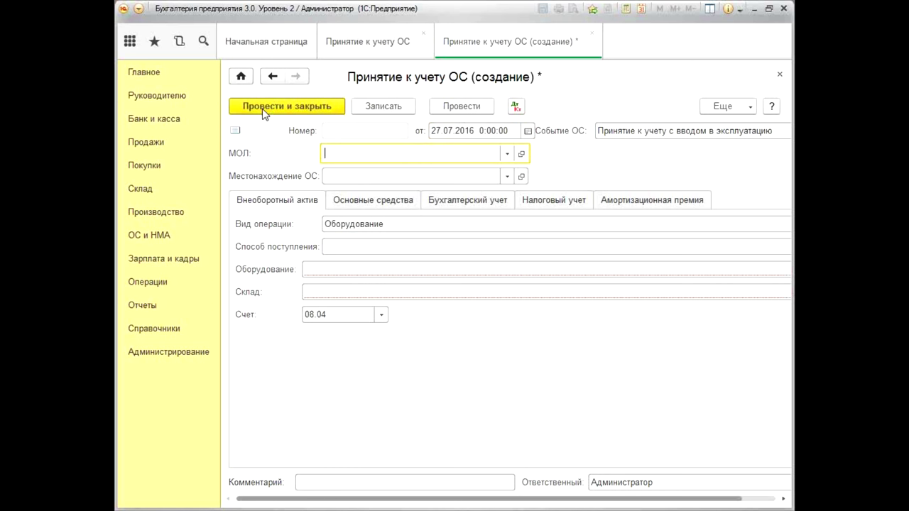
# Fill in the materially responsible person (МОЛ) and set the fixed asset's location to Администрация.
pyautogui.write('с')
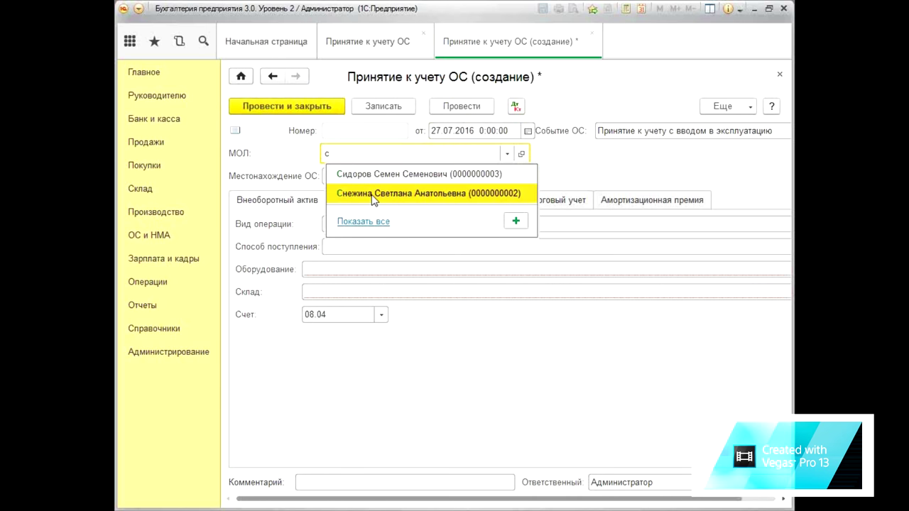
pyautogui.click(373, 193)
pyautogui.press('Tab')
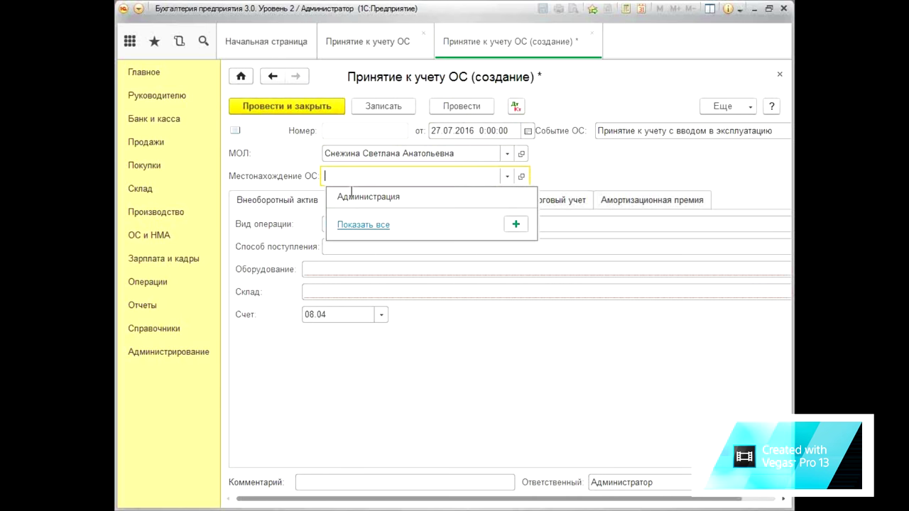
pyautogui.click(357, 199)
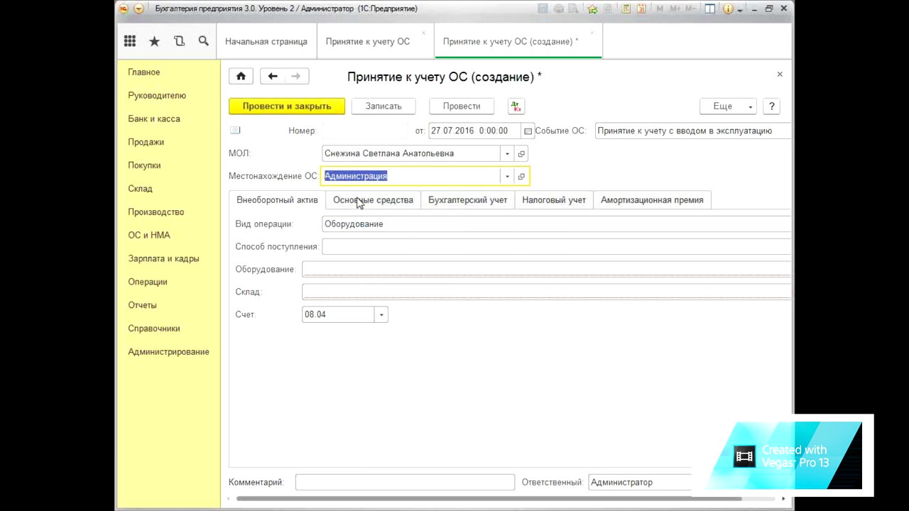
# Set the non-current asset's acquisition method to Приобретение за плату, the equipment to Компьютер "Aser" and the warehouse to оптовый склад.
pyautogui.click(336, 246)
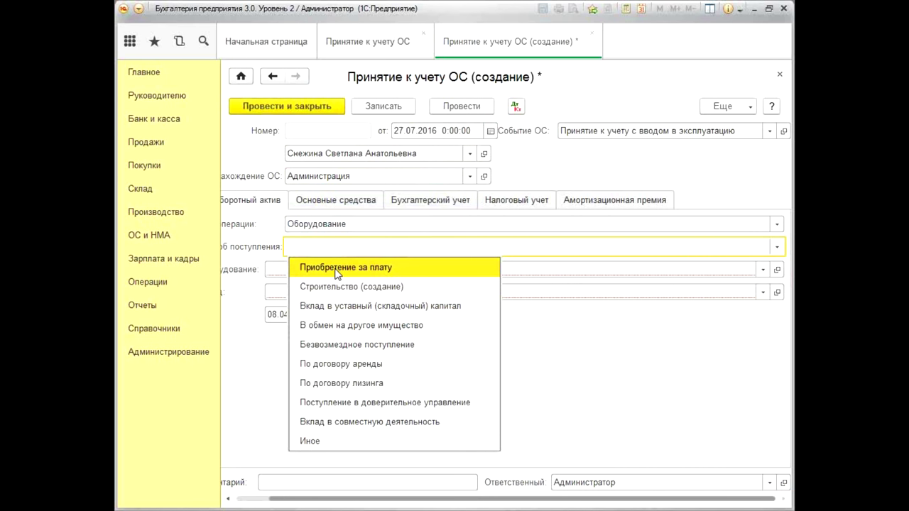
pyautogui.click(337, 268)
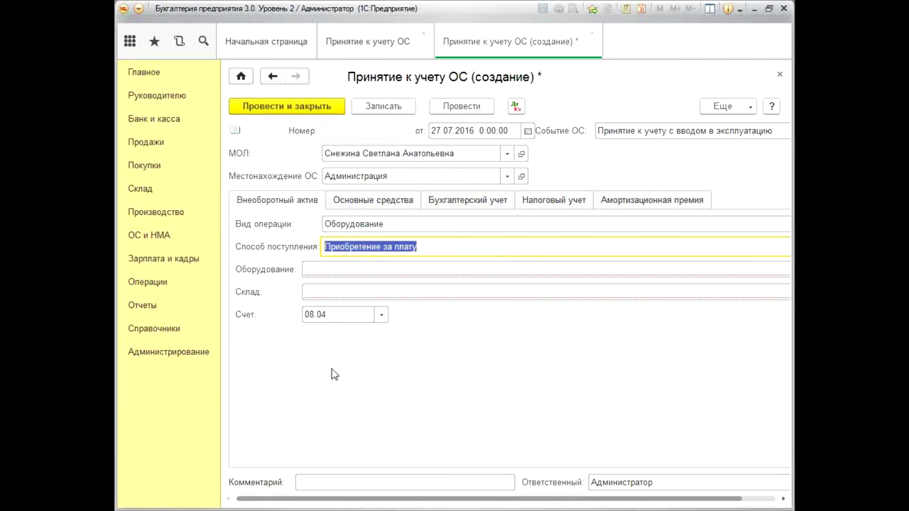
pyautogui.click(309, 275)
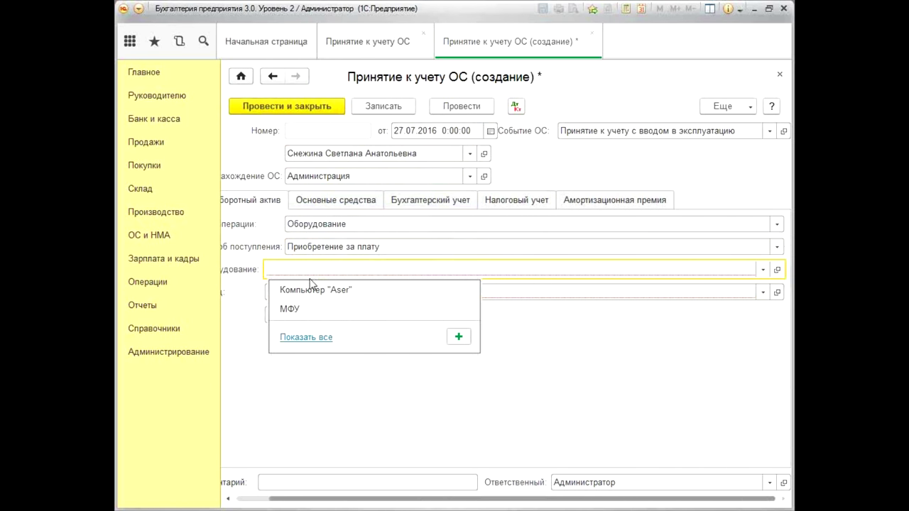
pyautogui.click(310, 296)
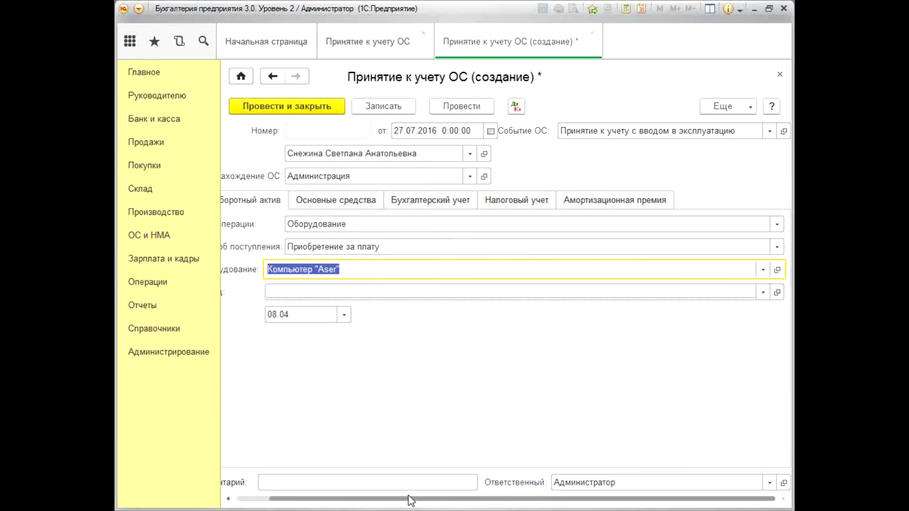
pyautogui.moveTo(412, 504); pyautogui.dragTo(324, 427)
pyautogui.click(309, 292)
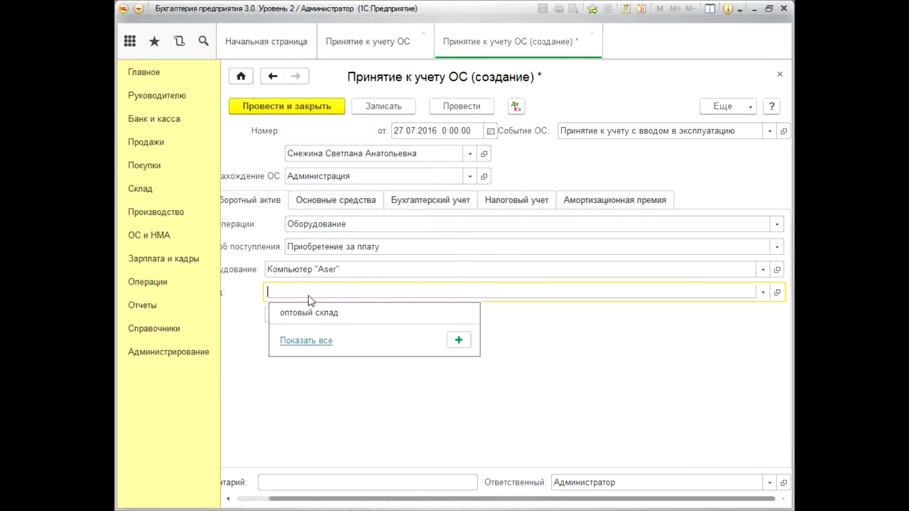
pyautogui.click(317, 317)
pyautogui.scroll(1, 345, 390)
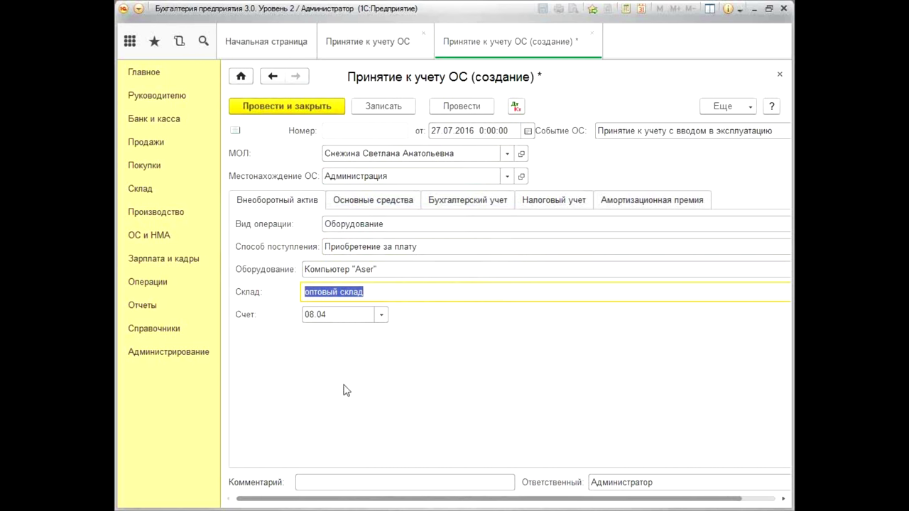
# Create a new fixed asset for the document's first Основные средства row, with Компьютер "Aser" as its name and full name.
pyautogui.click(365, 204)
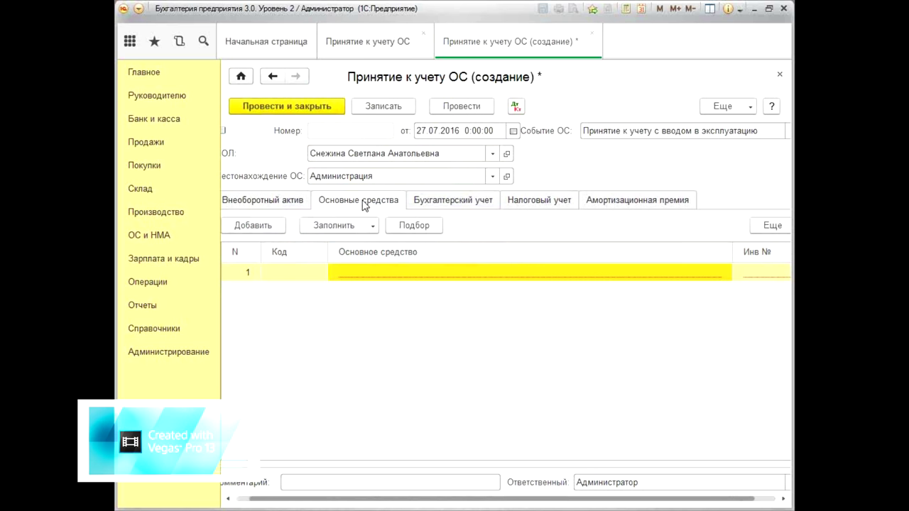
pyautogui.click(383, 278)
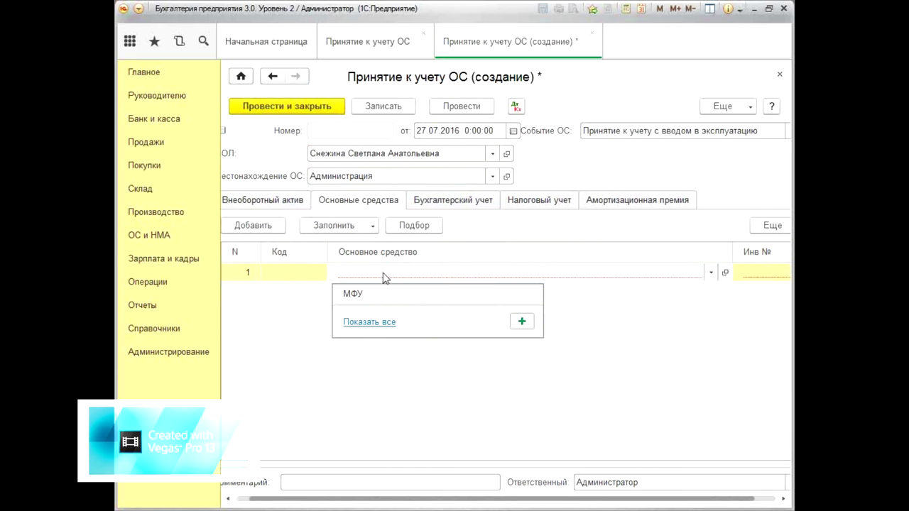
pyautogui.click(368, 322)
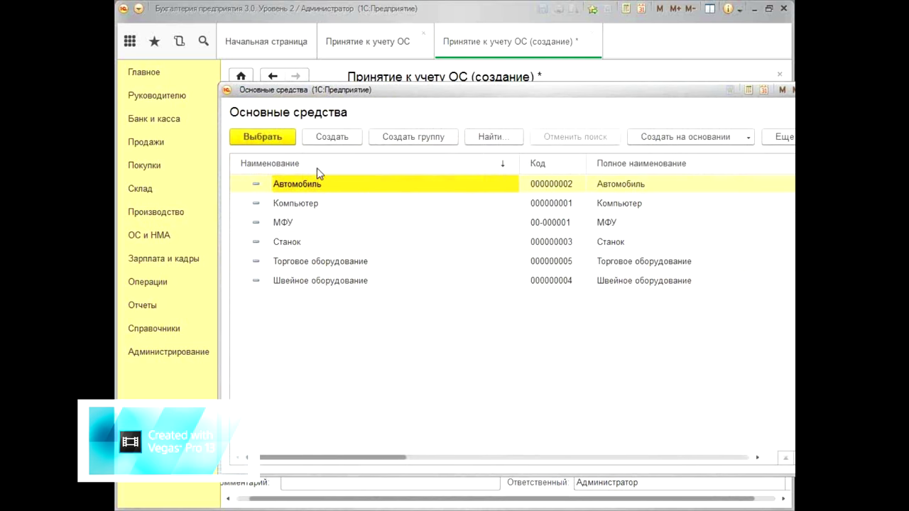
pyautogui.click(331, 137)
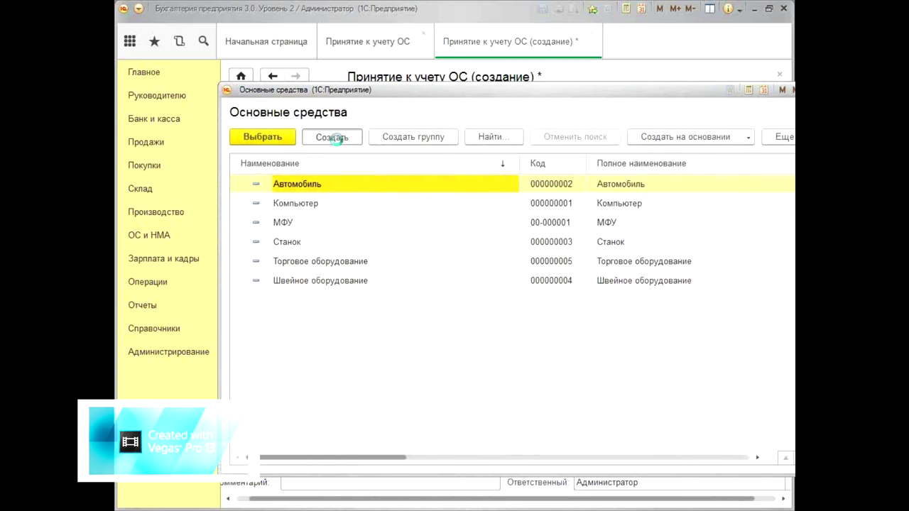
pyautogui.write('Компьютер ')
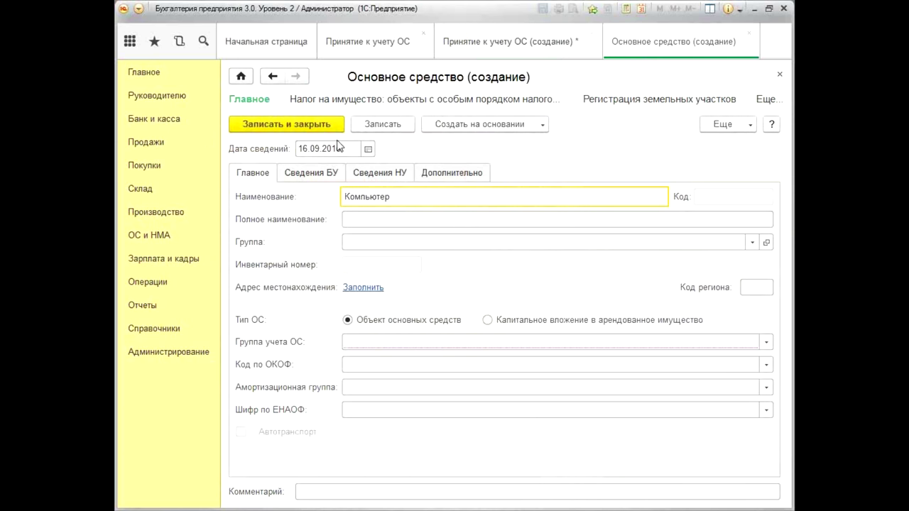
pyautogui.write('@')
pyautogui.press('BackSpace')
pyautogui.write('@Fser@')
pyautogui.press('BackSpace')
pyautogui.press('BackSpace')
pyautogui.press('BackSpace')
pyautogui.press('BackSpace')
pyautogui.press('BackSpace')
pyautogui.press('BackSpace')
pyautogui.write('"')
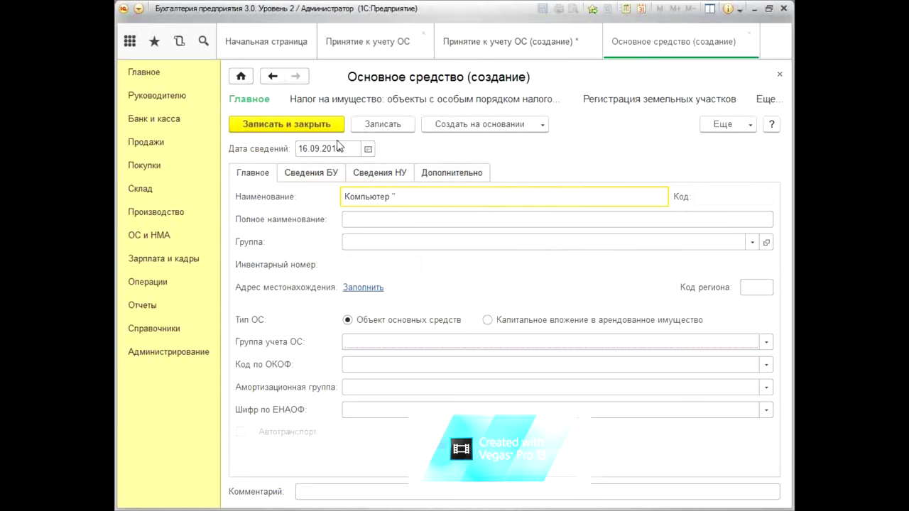
pyautogui.write('Ф')
pyautogui.press('BackSpace')
pyautogui.write('Aser@')
pyautogui.press('BackSpace')
pyautogui.click(372, 222)
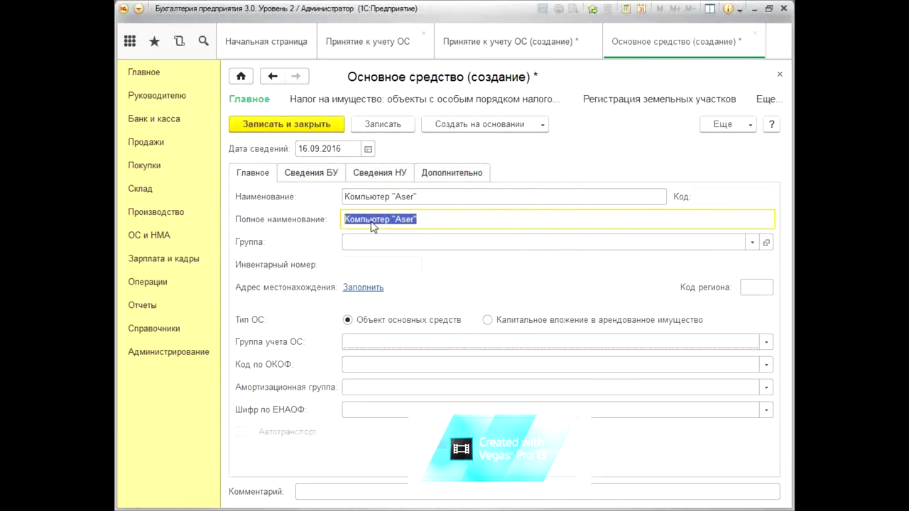
# Set the asset's accounting group to Офисное оборудование and depreciation group to Вторая группа (свыше 2 лет до 3 лет включительно), and save the card.
pyautogui.click(396, 348)
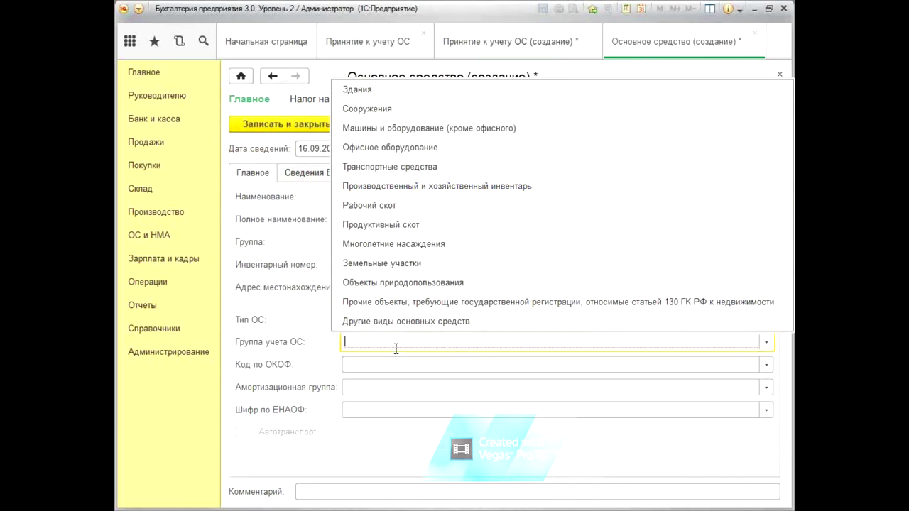
pyautogui.click(396, 149)
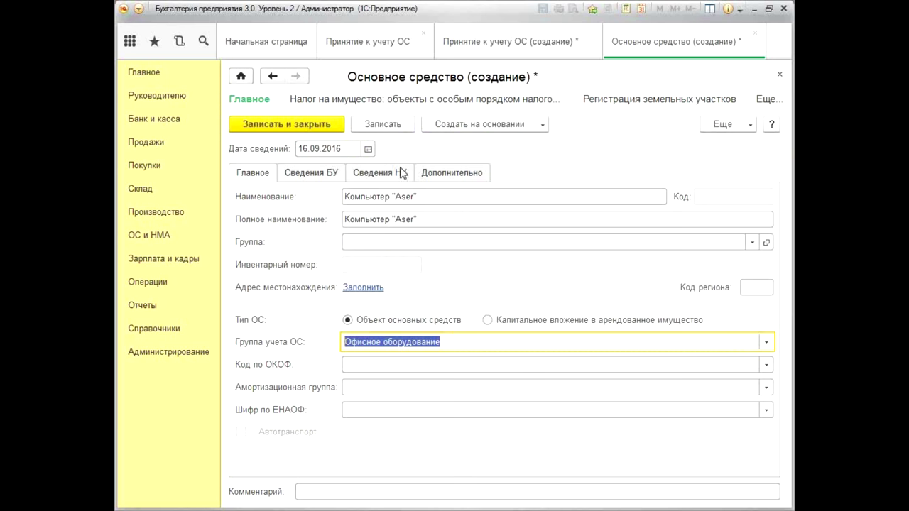
pyautogui.click(373, 393)
pyautogui.click(418, 198)
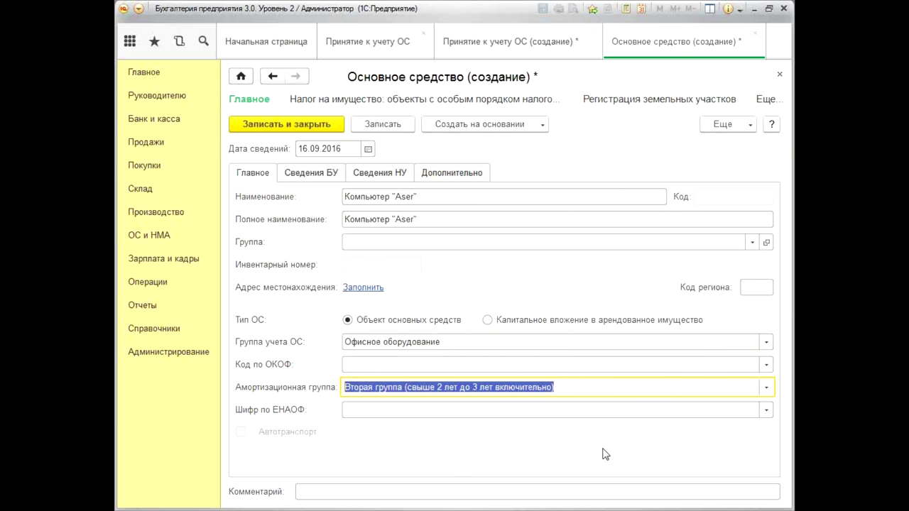
pyautogui.click(590, 390)
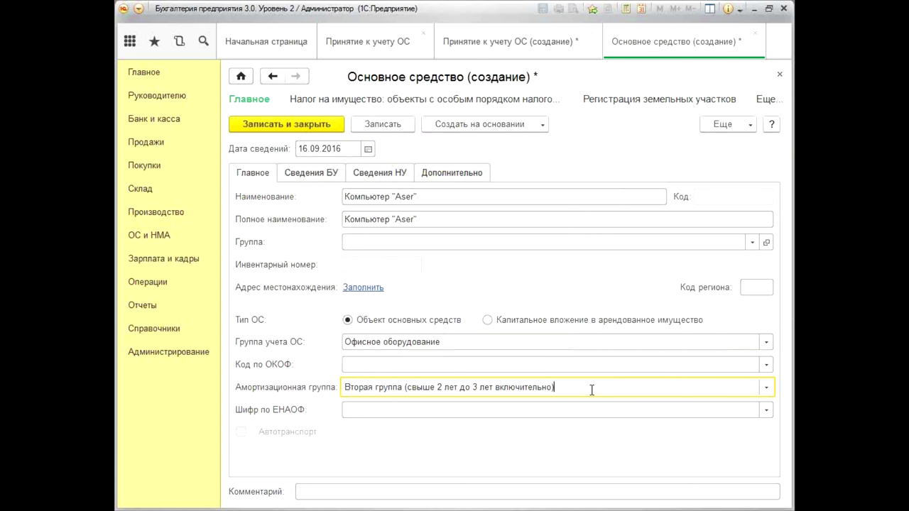
pyautogui.click(326, 134)
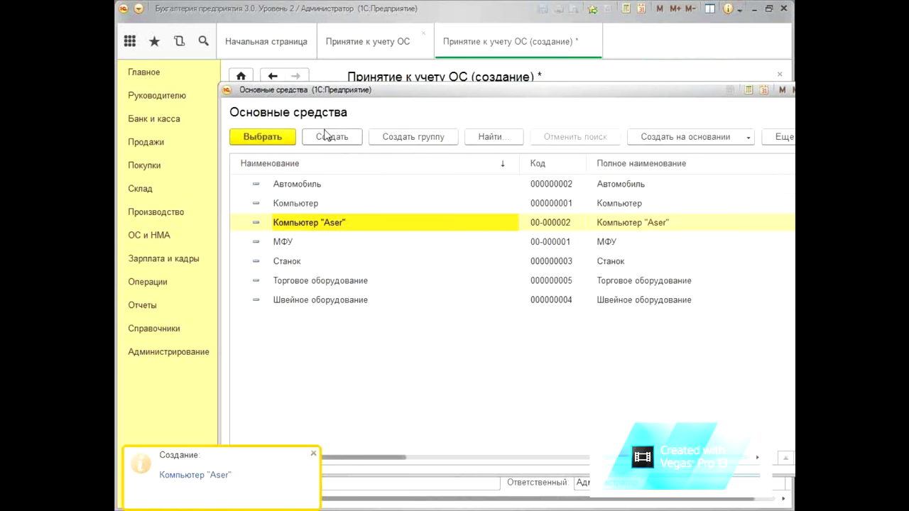
# Choose Компьютер "Aser" as the fixed asset in the acceptance document's first row and dismiss the creation notice.
pyautogui.doubleClick(368, 226)
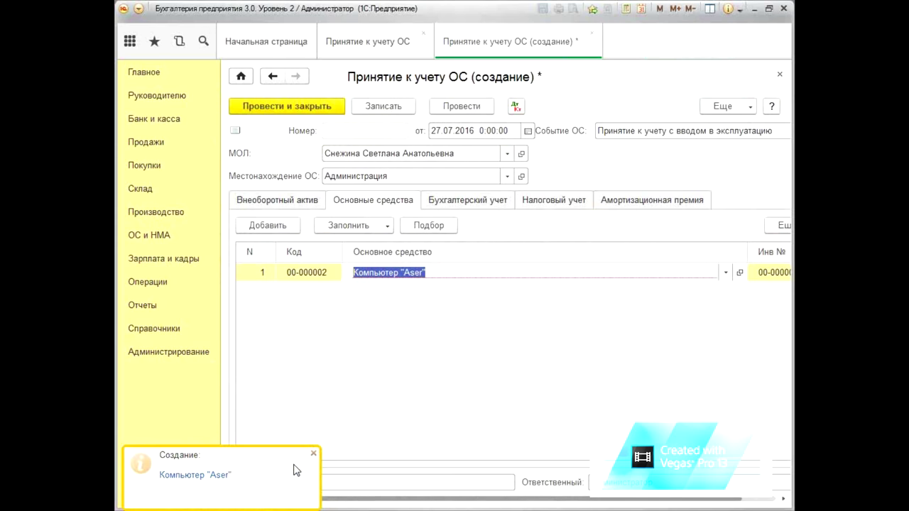
pyautogui.click(314, 454)
pyautogui.click(441, 273)
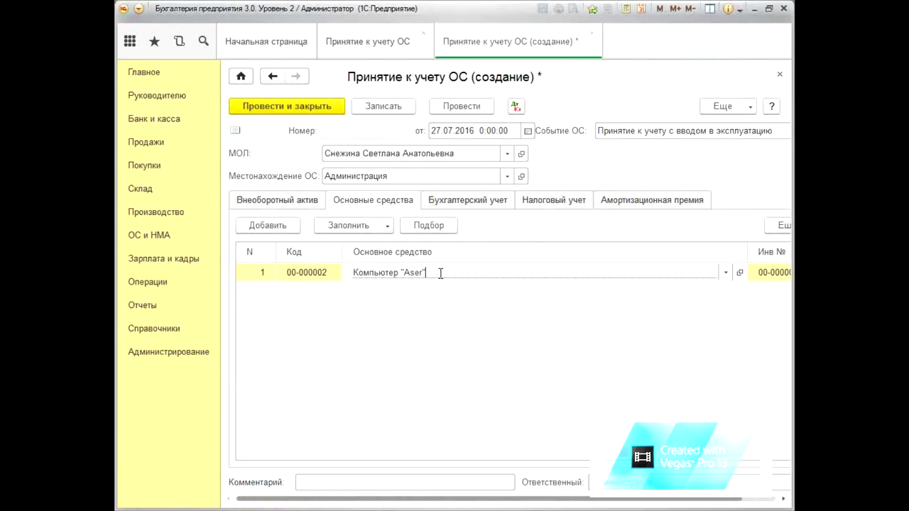
# For bookkeeping, set the asset's depreciation expense reflection method to Амортизация (счет 44.01) and its useful life to 25 months.
pyautogui.click(481, 206)
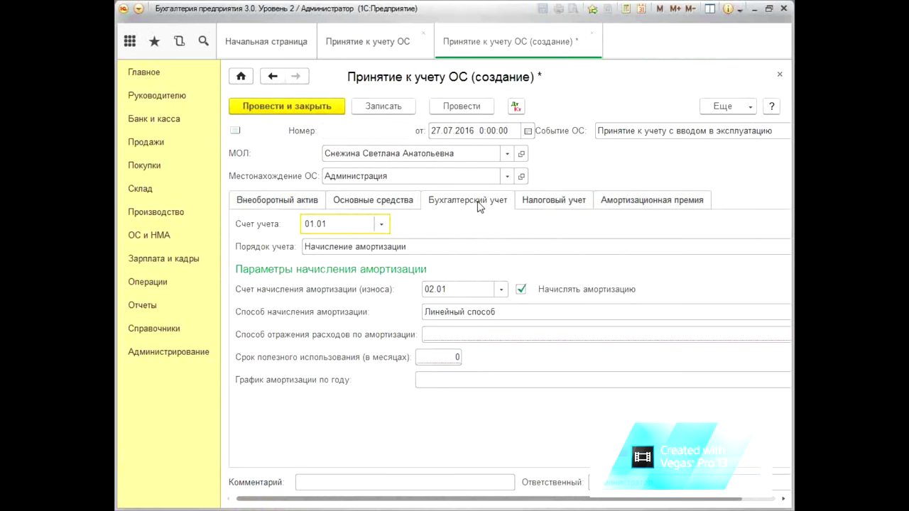
pyautogui.click(439, 335)
pyautogui.click(442, 372)
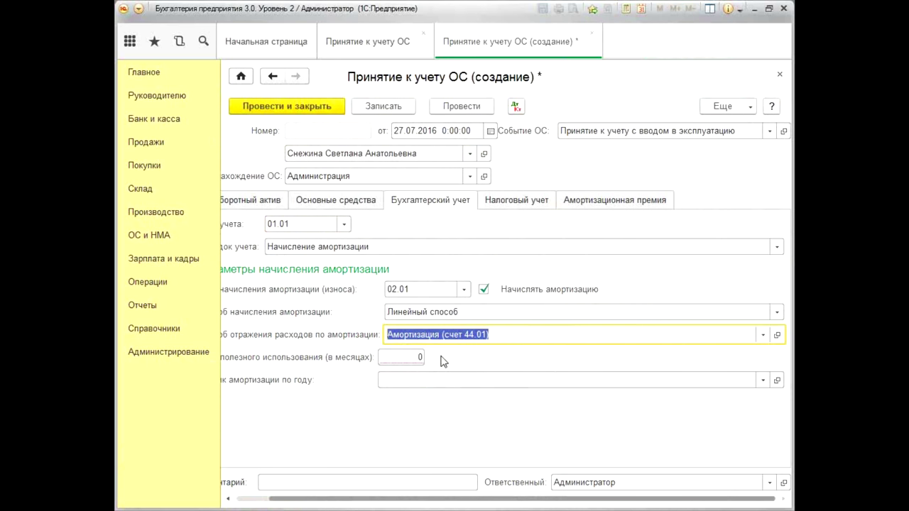
pyautogui.click(393, 356)
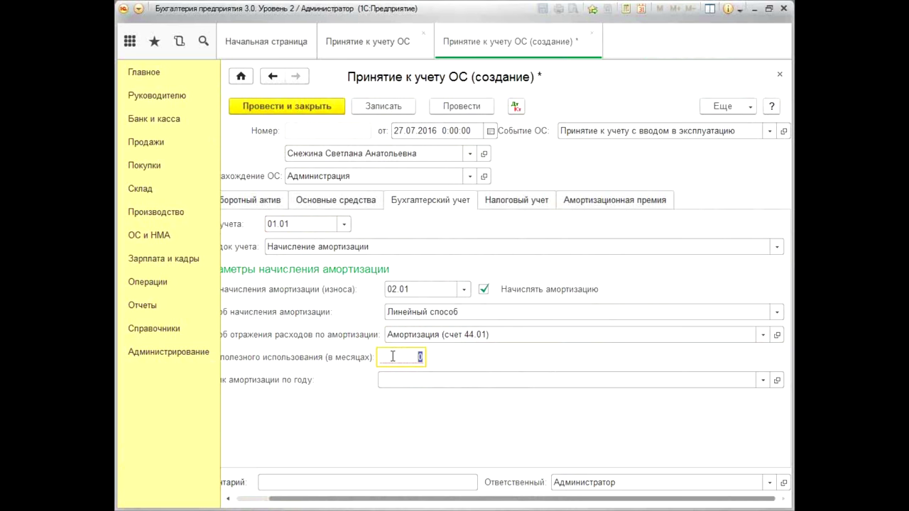
pyautogui.write('25')
pyautogui.press('Tab')
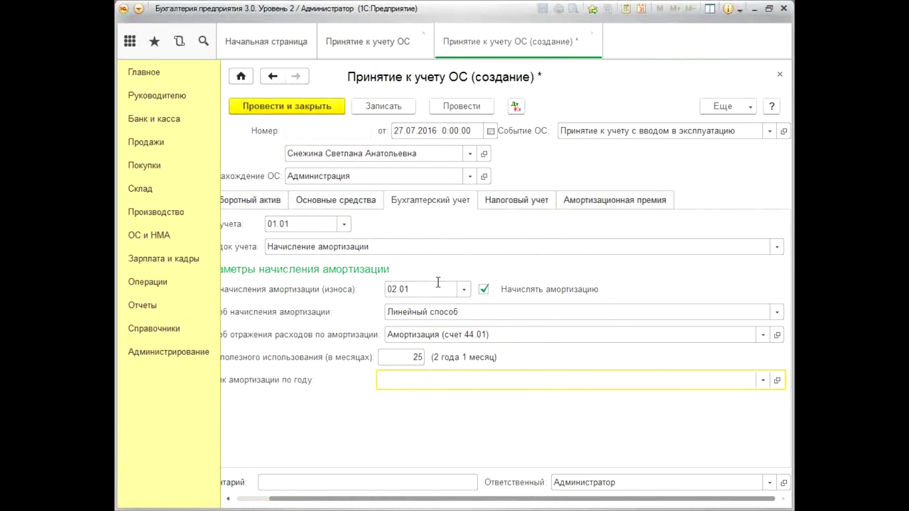
# For tax accounting, set the procedure for including the asset's cost in expenses to Включение в расходы при принятии к учету.
pyautogui.click(525, 203)
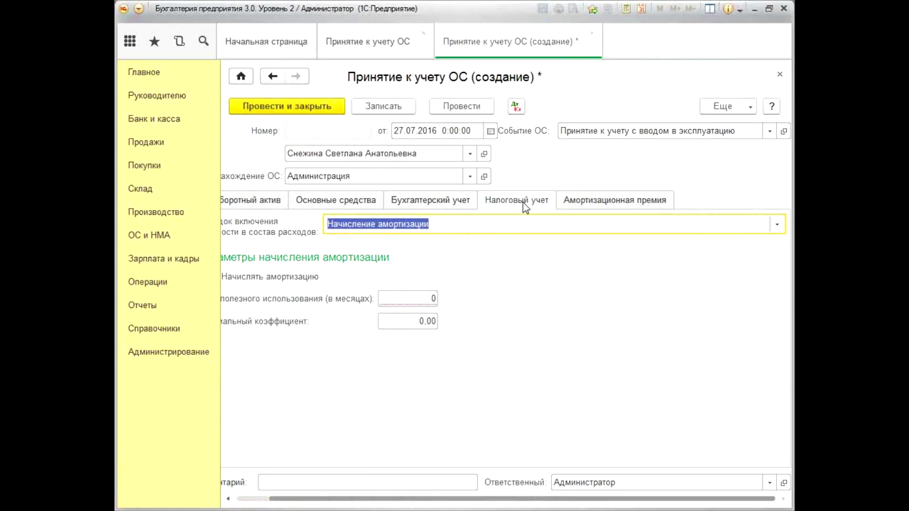
pyautogui.click(427, 299)
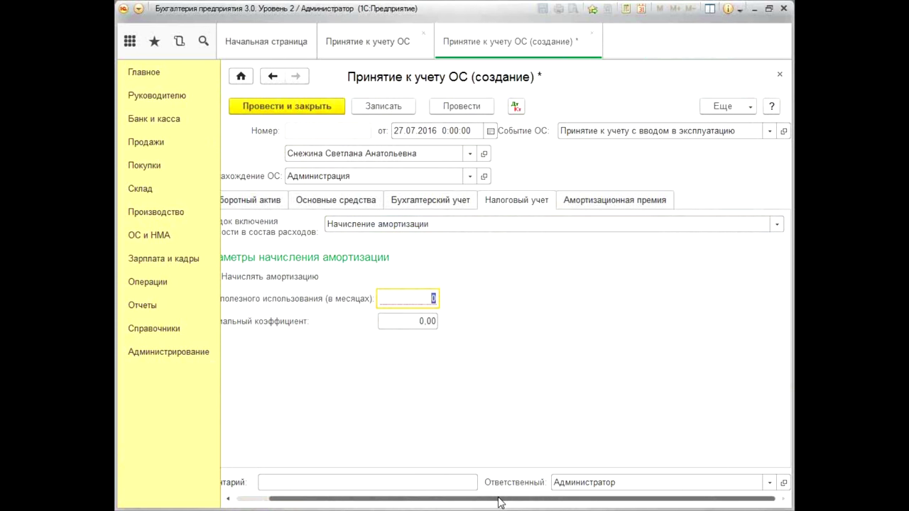
pyautogui.moveTo(498, 500); pyautogui.dragTo(345, 447)
pyautogui.moveTo(518, 504); pyautogui.dragTo(609, 501)
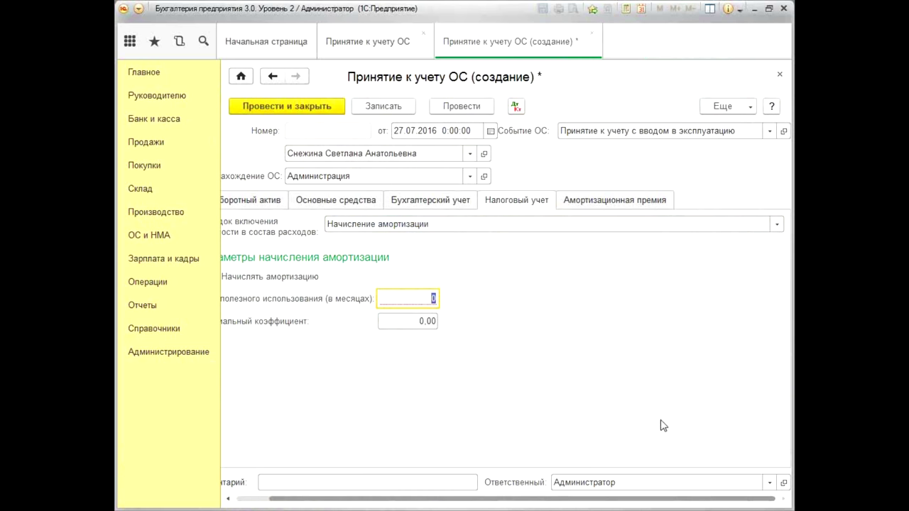
pyautogui.moveTo(548, 499)
pyautogui.mouseDown()
pyautogui.moveTo(483, 503)
pyautogui.moveTo(564, 505)
pyautogui.mouseUp()
pyautogui.click(777, 223)
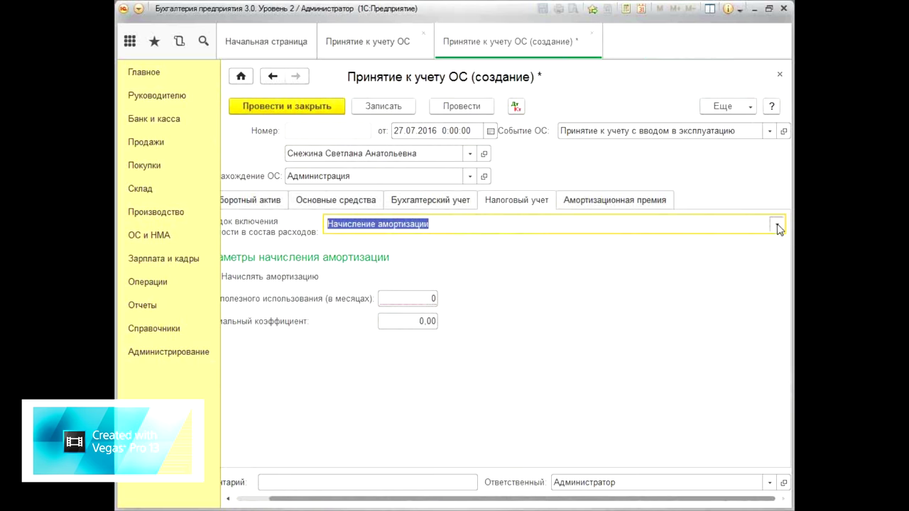
pyautogui.click(415, 274)
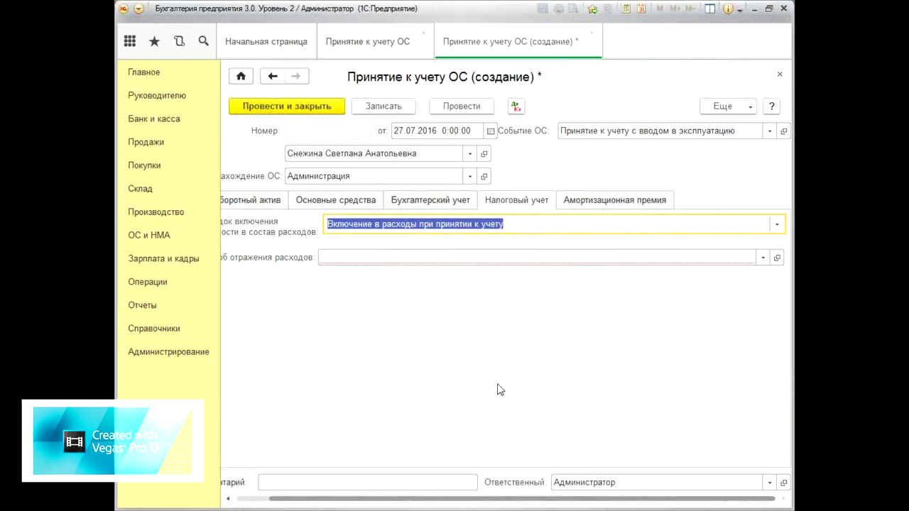
# Set the tax expense reflection method to Амортизация (счет 44.01), and post and close the acceptance document.
pyautogui.click(337, 257)
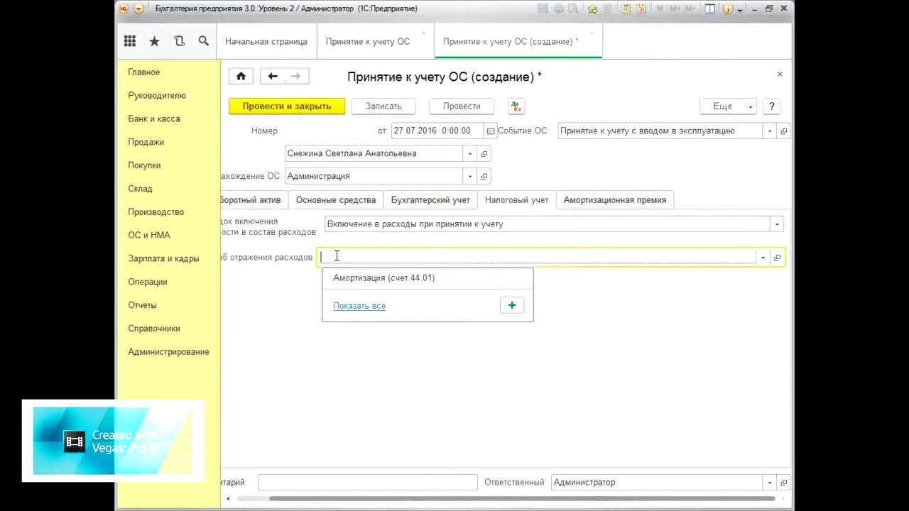
pyautogui.click(362, 287)
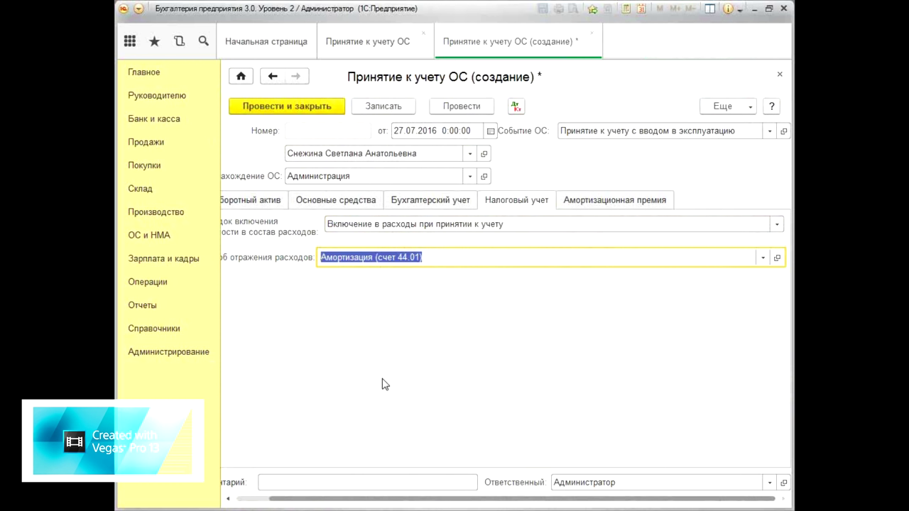
pyautogui.click(286, 107)
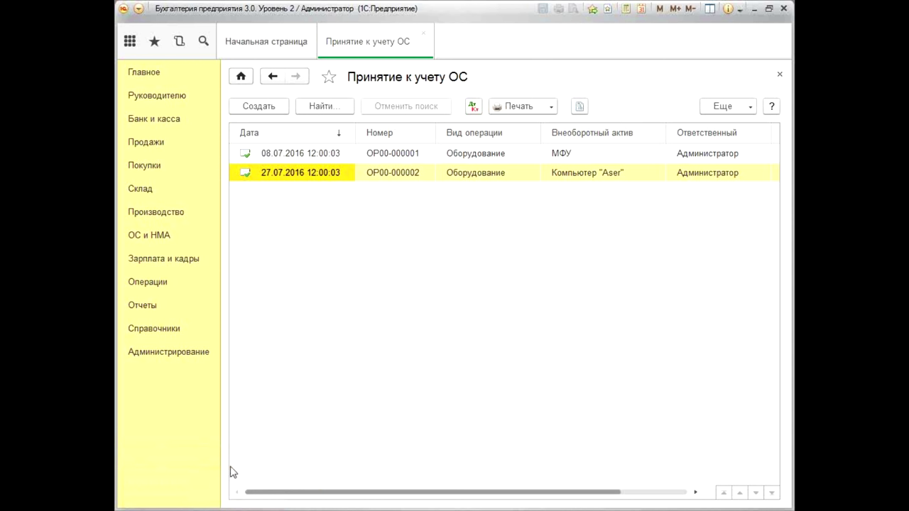
# Create a new fixed asset write-off document (Списание ОС) dated 10.08.2016.
pyautogui.click(151, 237)
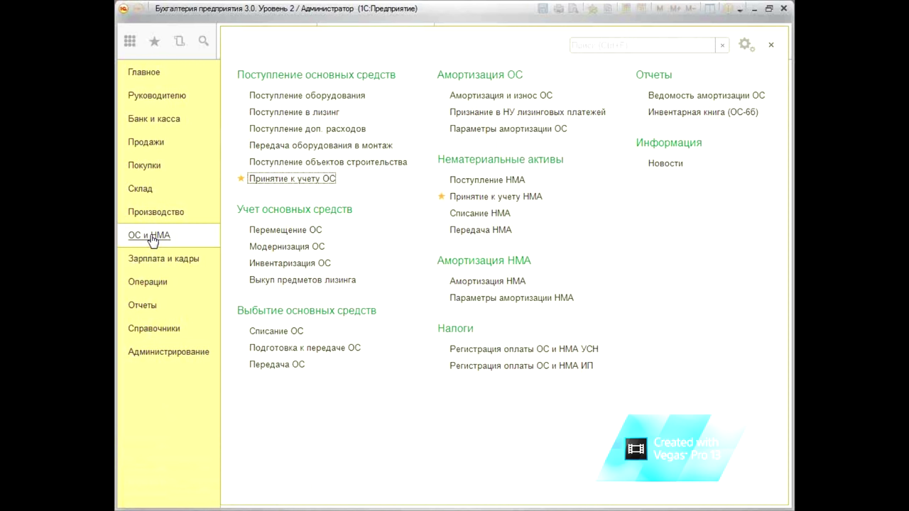
pyautogui.click(277, 331)
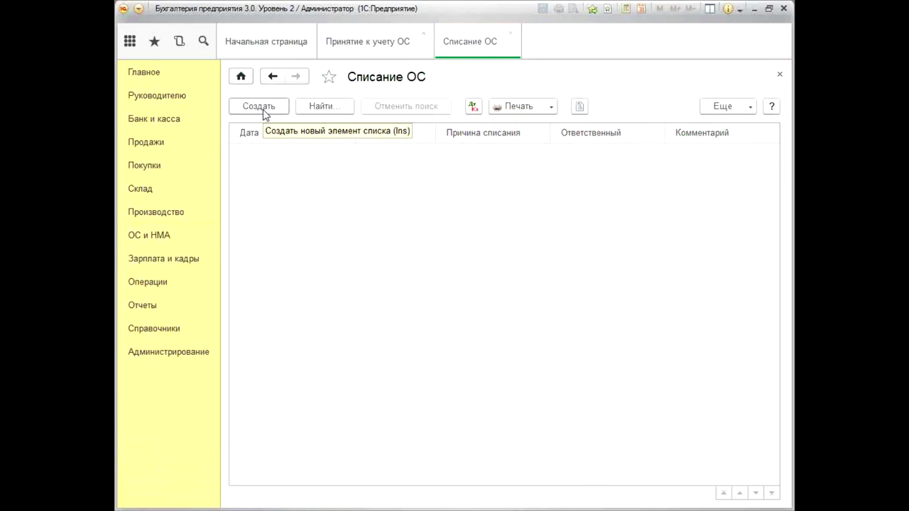
pyautogui.click(260, 108)
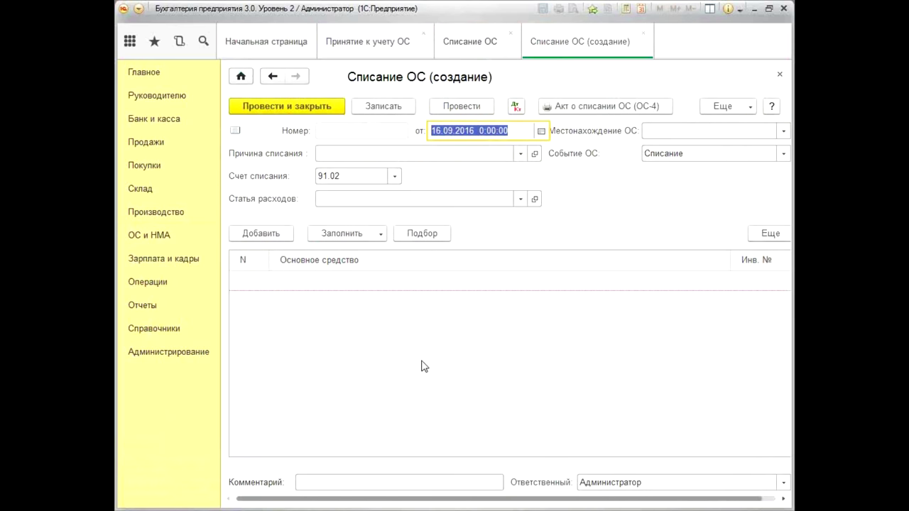
pyautogui.write('1008')
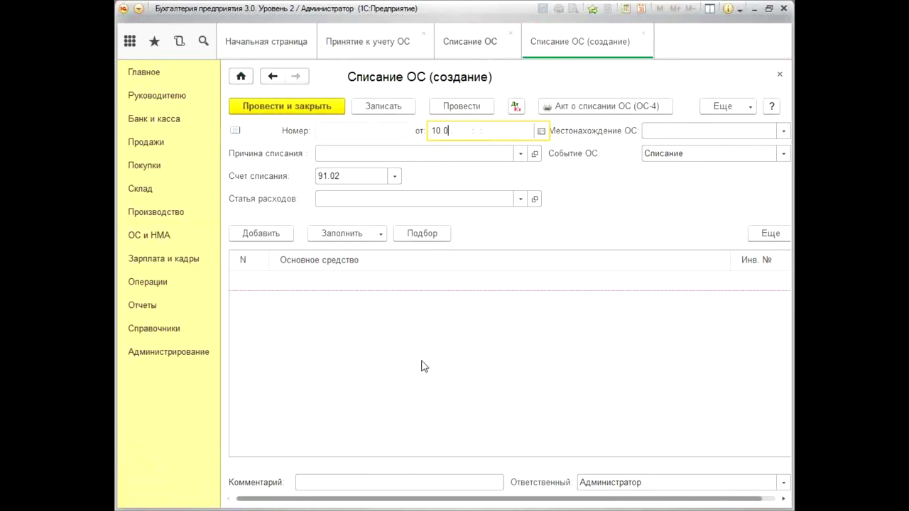
pyautogui.press('Tab')
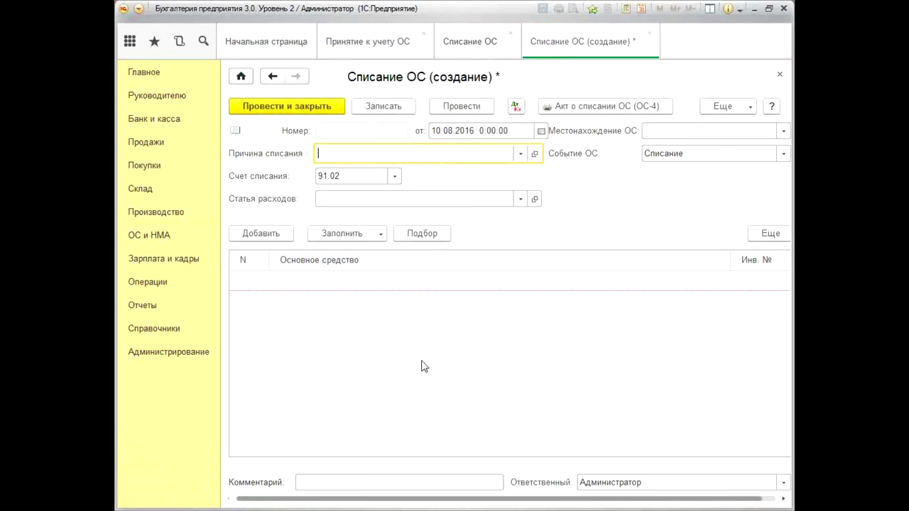
# Create the write-off reason "В связи с чрезвычайными обстоятельствами" and choose it as the document's Причина списания.
pyautogui.click(521, 155)
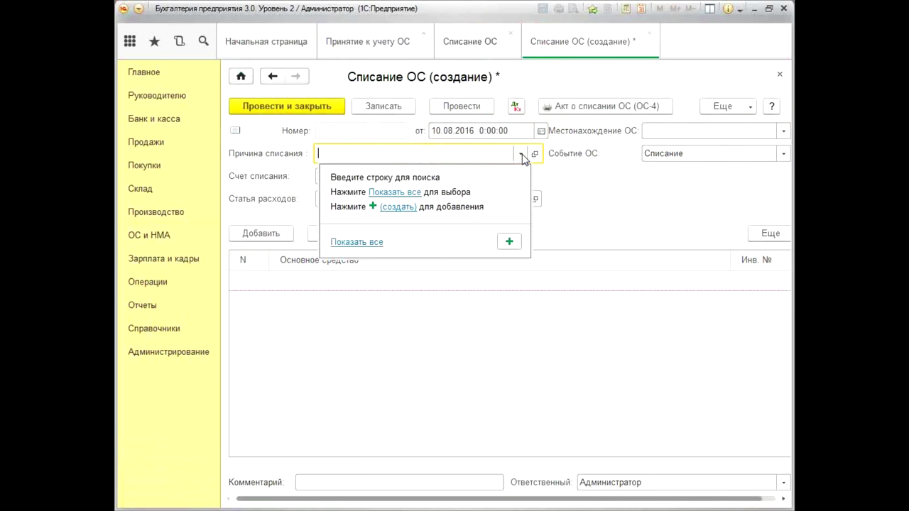
pyautogui.click(353, 243)
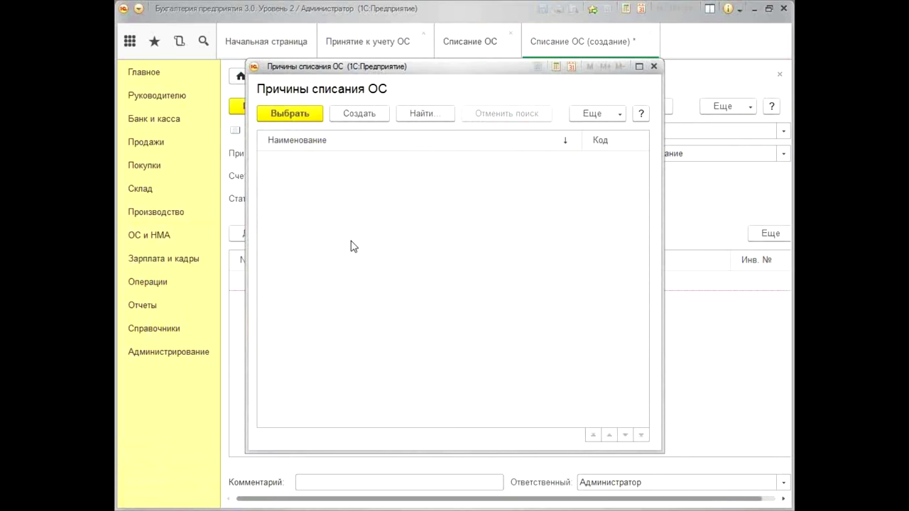
pyautogui.click(358, 114)
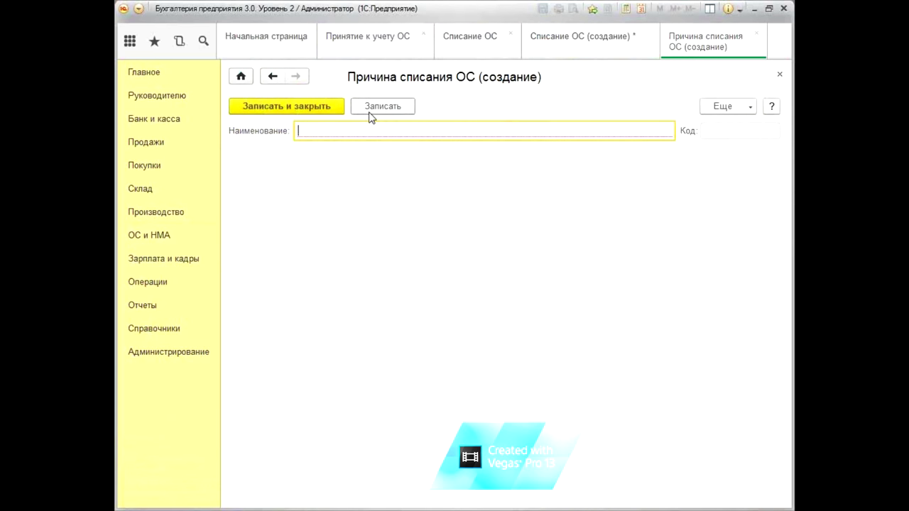
pyautogui.write('В')
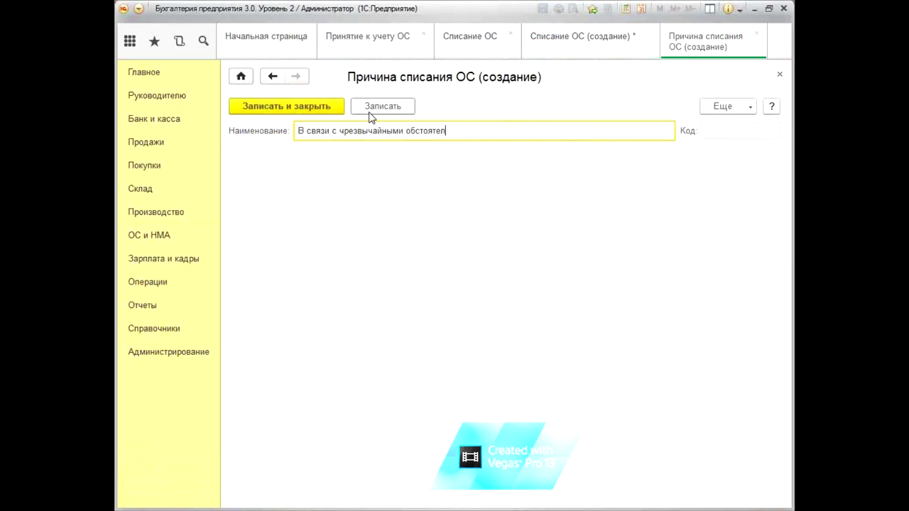
pyautogui.write('ствами')
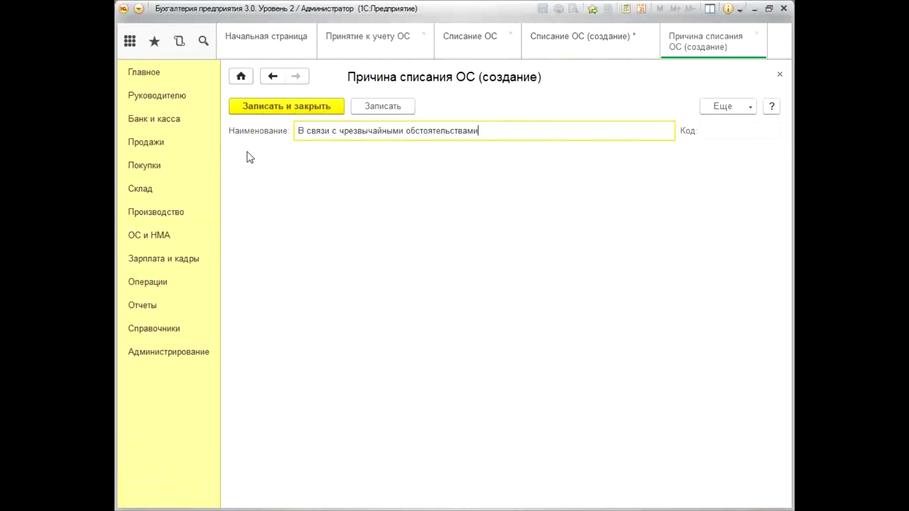
pyautogui.click(268, 112)
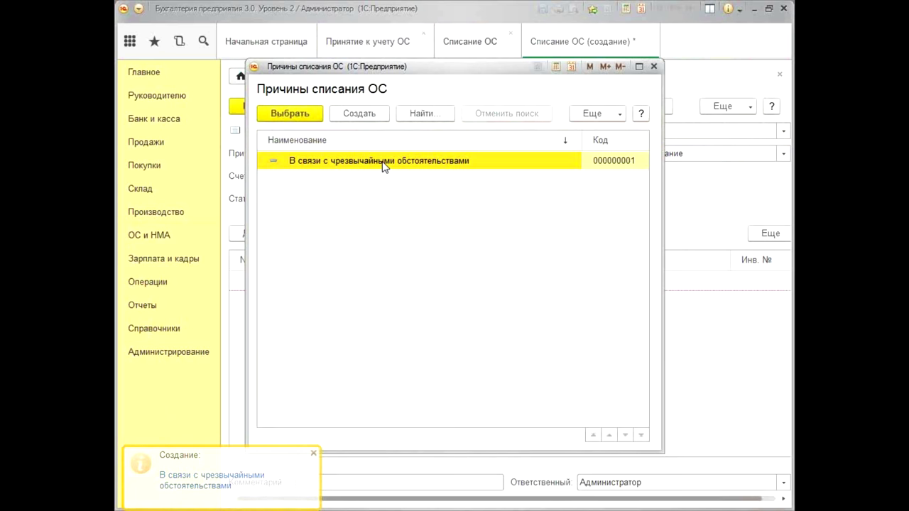
pyautogui.doubleClick(383, 163)
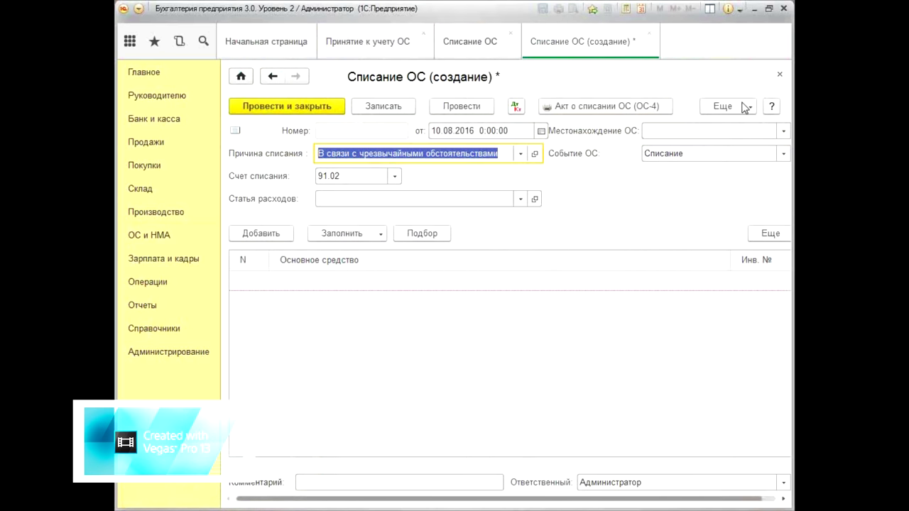
# Open the choice of the fixed asset's location (Местонахождение ОС) in the write-off document.
pyautogui.click(666, 130)
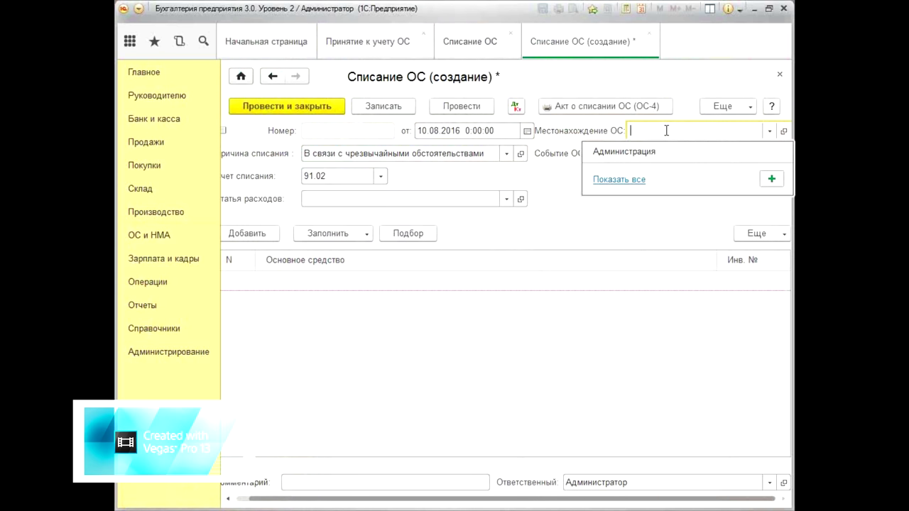
# Set the fixed asset location to Администрация and the expense item to "Прочие внереализационные доходы (расходы)" with code 00-000005.
pyautogui.click(650, 152)
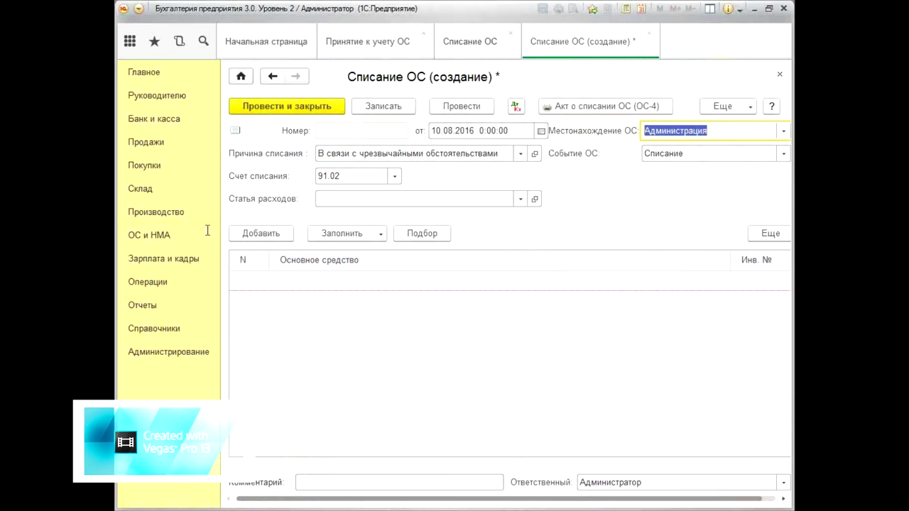
pyautogui.click(347, 196)
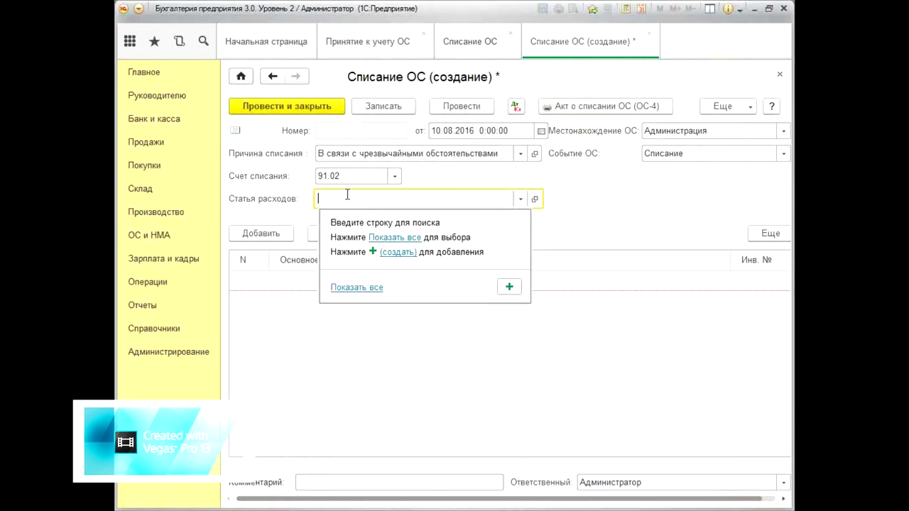
pyautogui.click(346, 289)
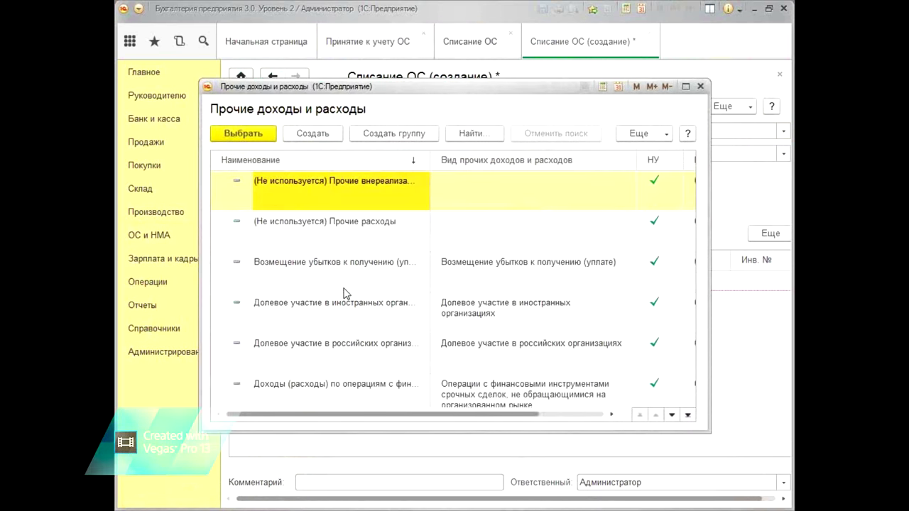
pyautogui.click(686, 87)
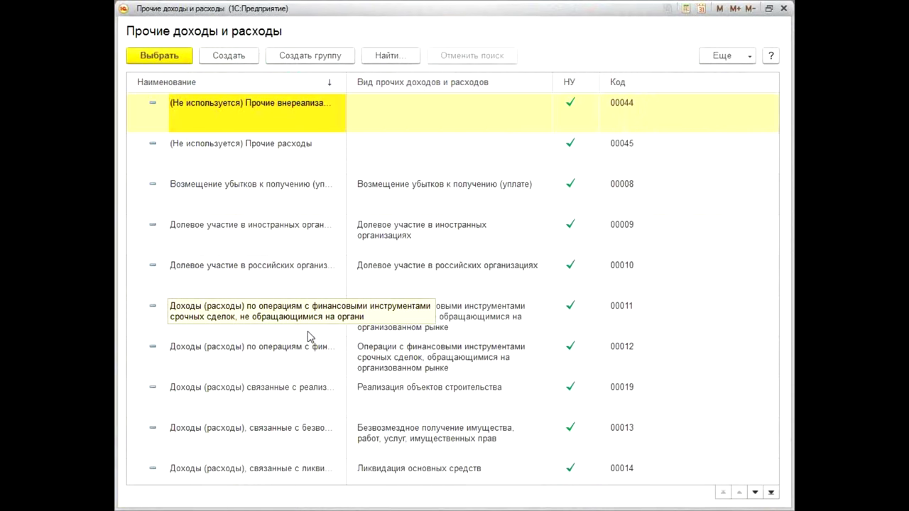
pyautogui.scroll(-3, 308, 337)
pyautogui.scroll(-4, 309, 333)
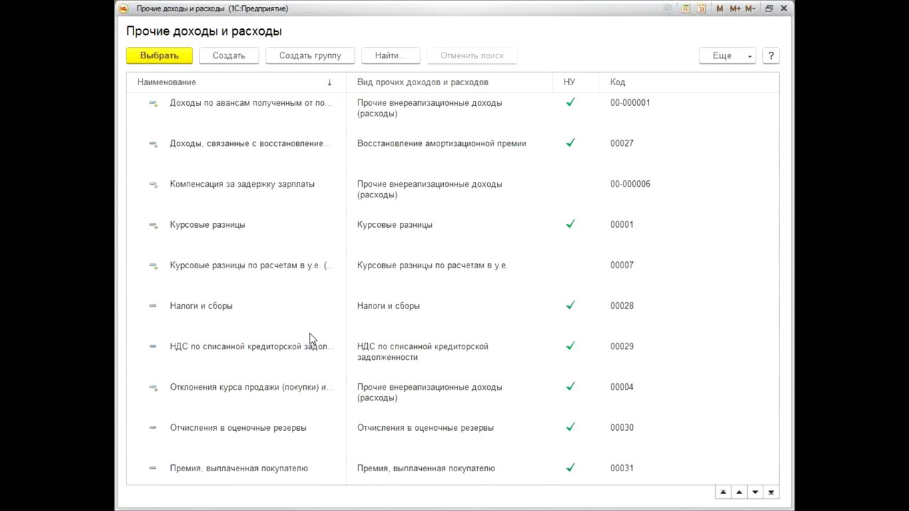
pyautogui.scroll(-3, 310, 339)
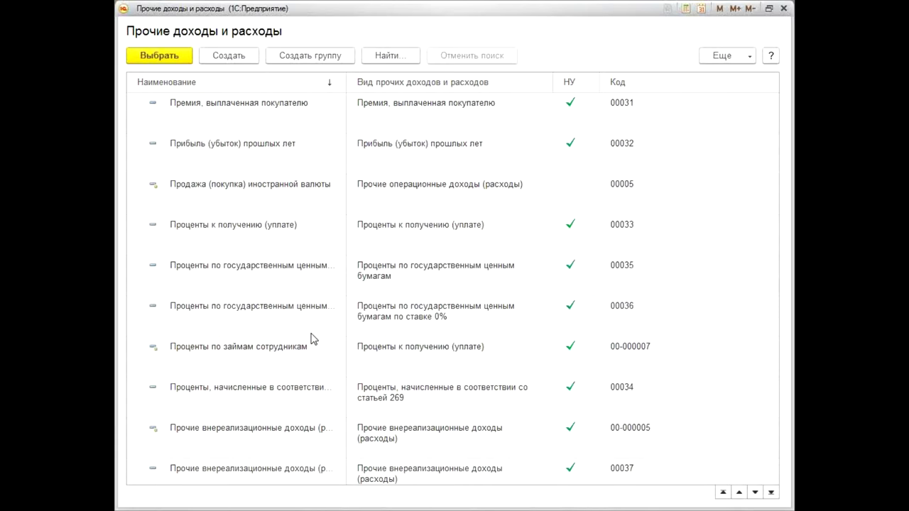
pyautogui.click(282, 450)
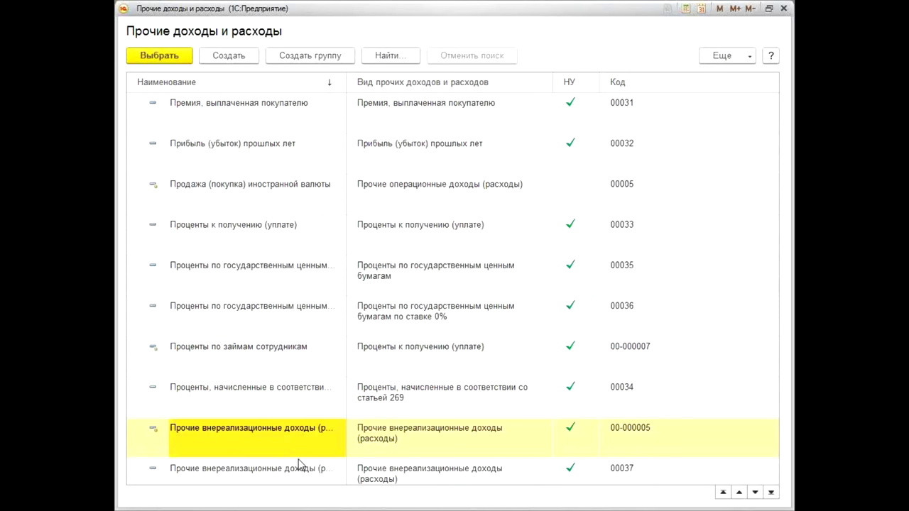
pyautogui.scroll(-1, 301, 444)
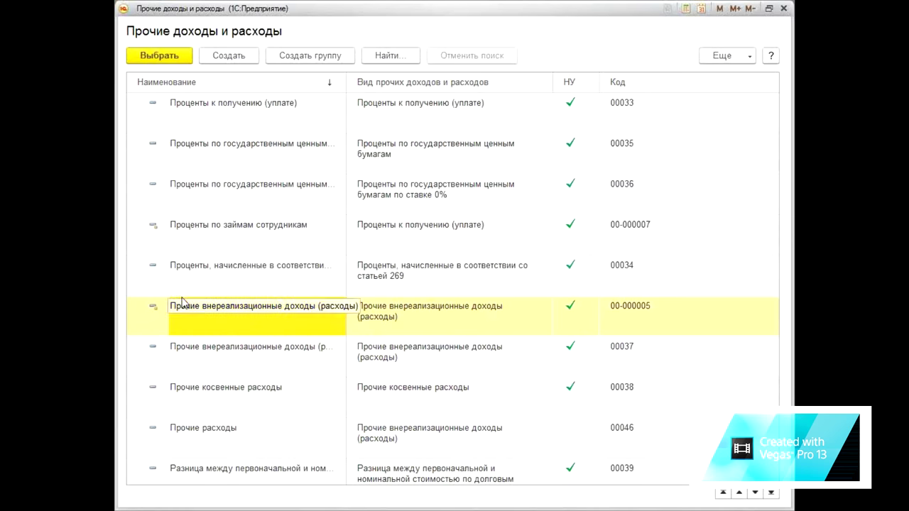
pyautogui.doubleClick(255, 313)
pyautogui.doubleClick(341, 321)
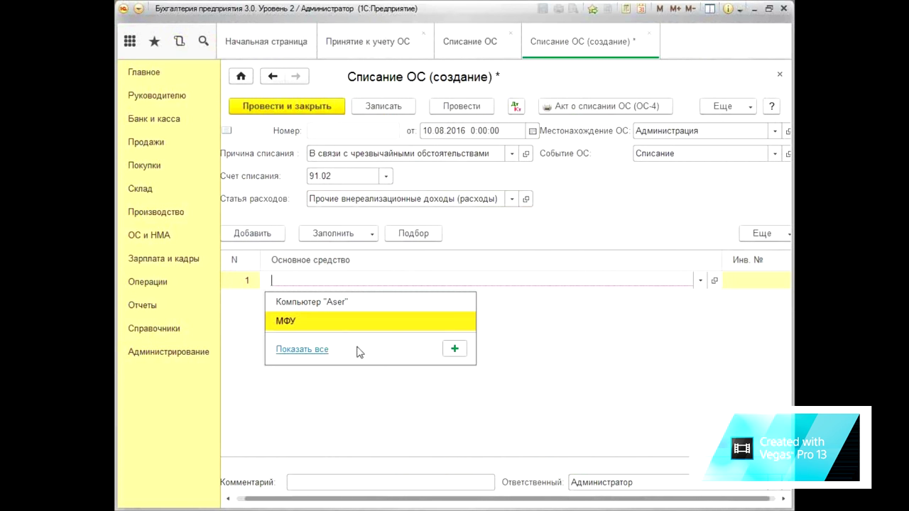
# Reopen the expense item selection and choose "Прочие внереализационные доходы (расходы)" with code 00-000005 again.
pyautogui.press('Escape')
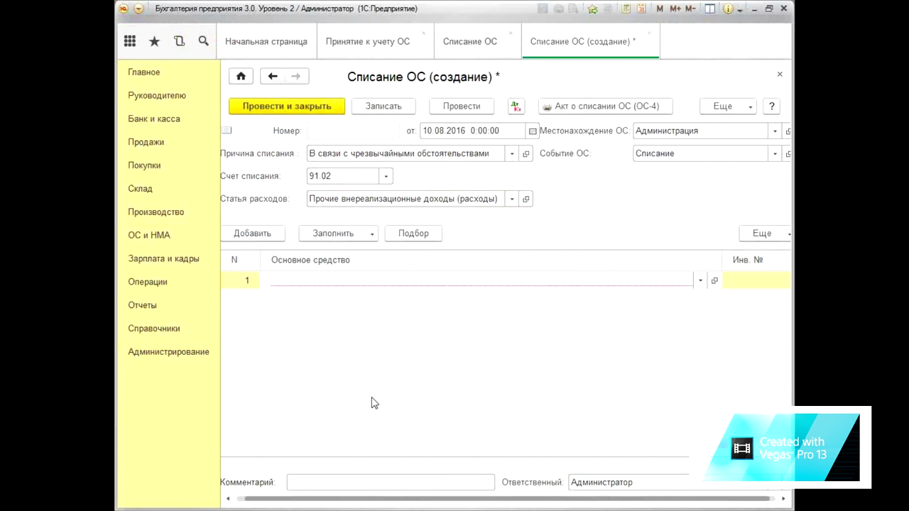
pyautogui.click(515, 199)
pyautogui.click(349, 248)
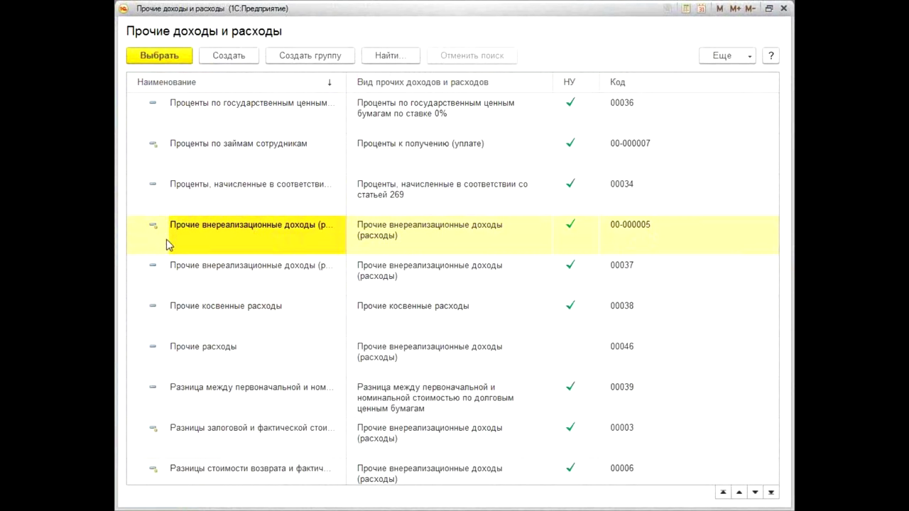
pyautogui.doubleClick(242, 248)
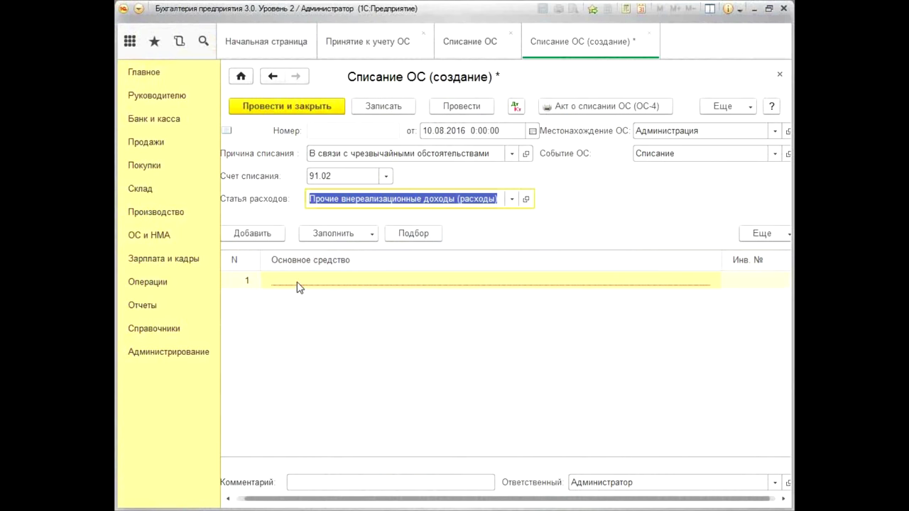
# Enter Компьютер "Aser" as the fixed asset in the table's first row and post the write-off document.
pyautogui.click(298, 282)
pyautogui.click(316, 305)
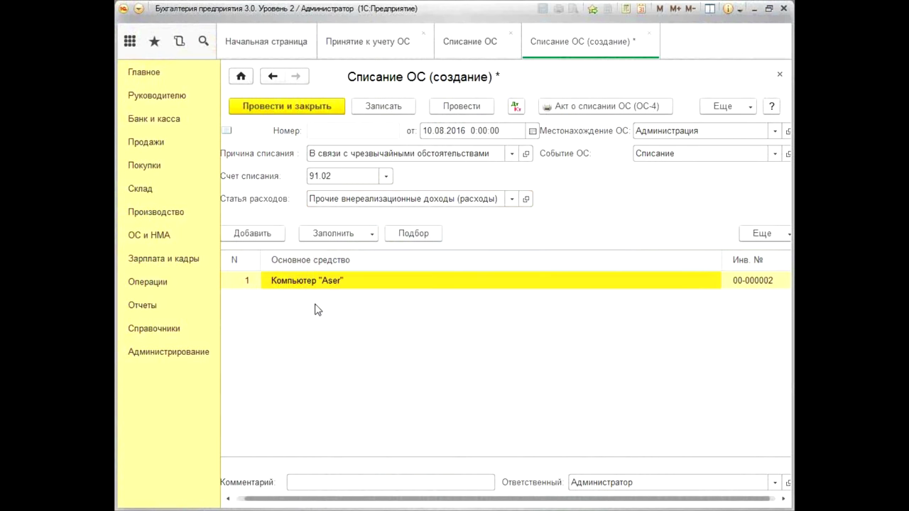
pyautogui.moveTo(478, 500); pyautogui.dragTo(378, 497)
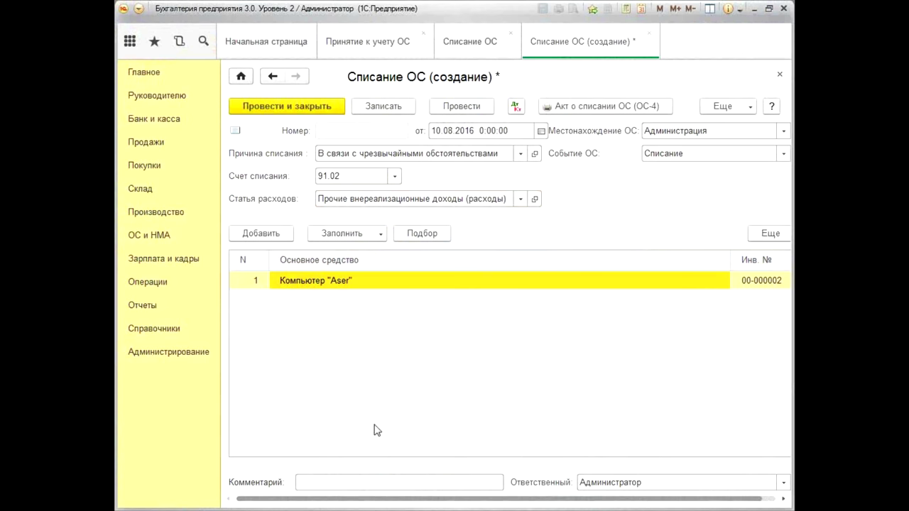
pyautogui.click(473, 111)
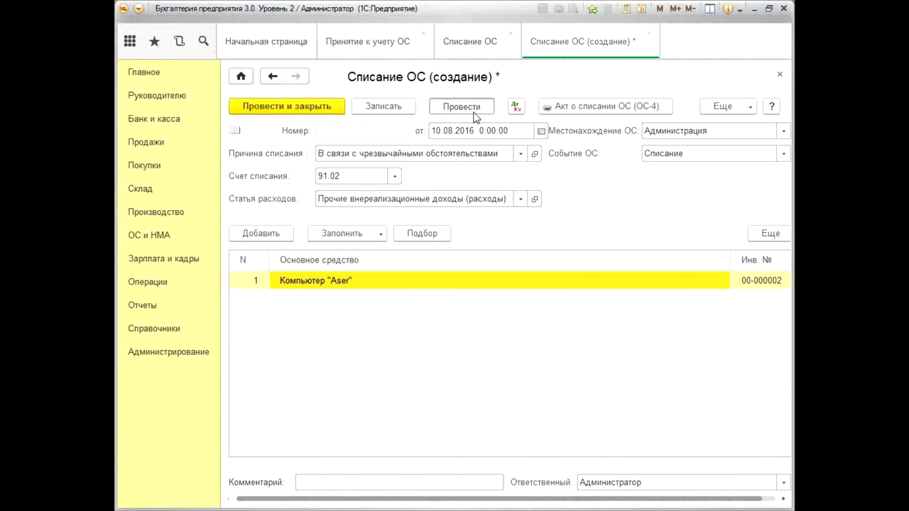
# Examine the write-off document's accounting and tax postings across all columns and close the postings view.
pyautogui.click(517, 108)
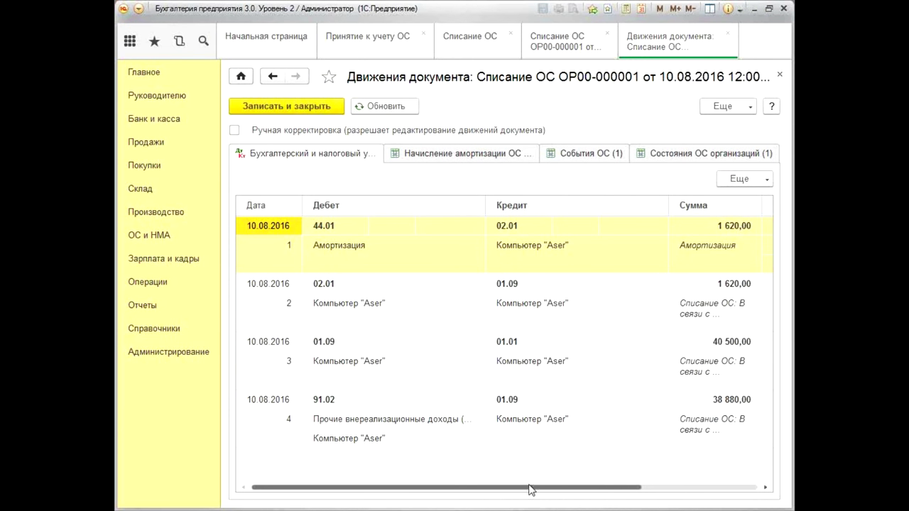
pyautogui.moveTo(533, 489); pyautogui.dragTo(664, 481)
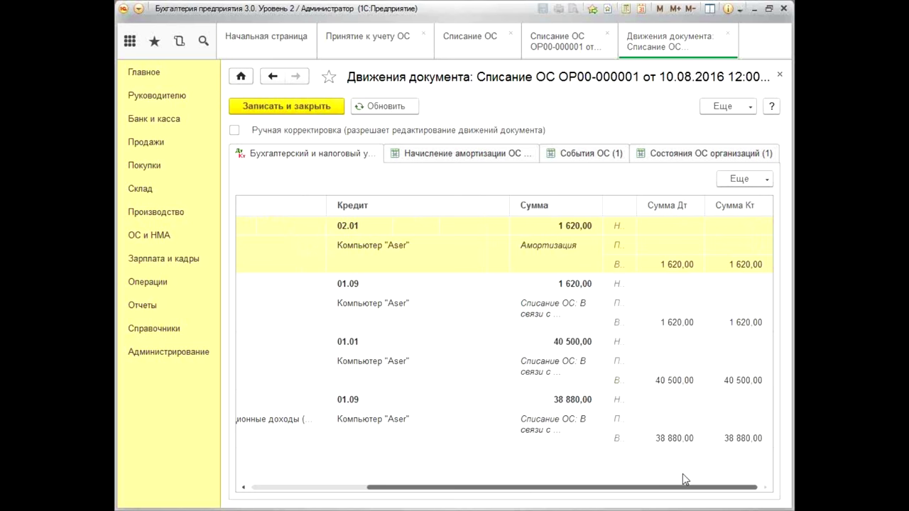
pyautogui.moveTo(681, 488); pyautogui.dragTo(564, 488)
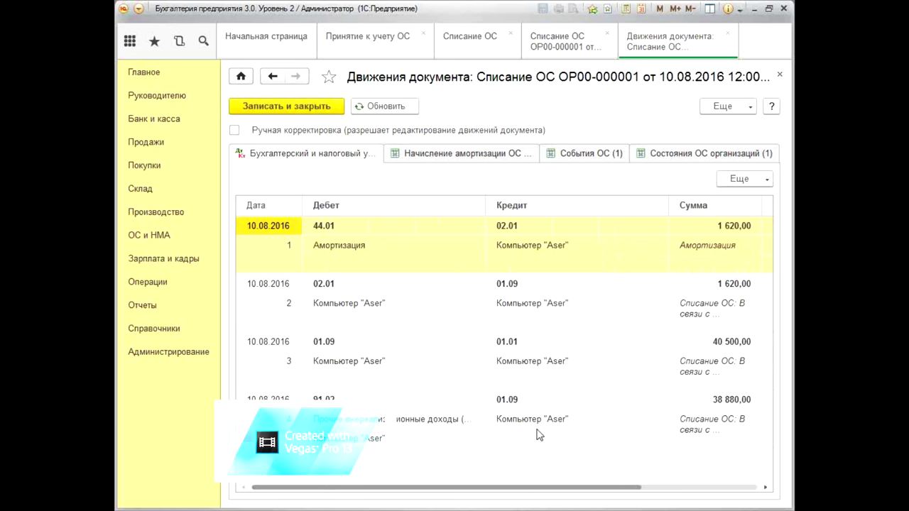
pyautogui.click(781, 76)
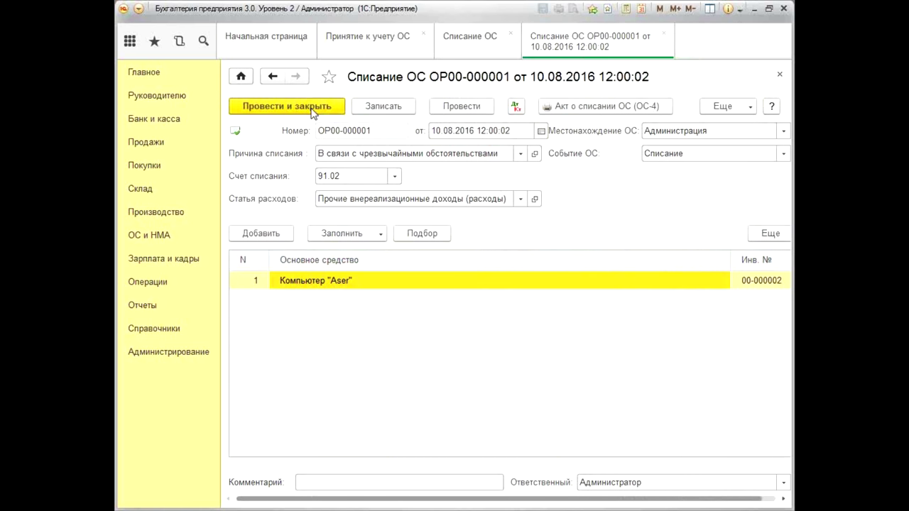
# Generate the printable write-off act (ОС-4), review its header and asset details, and close the form.
pyautogui.click(625, 105)
pyautogui.moveTo(775, 208); pyautogui.dragTo(782, 281)
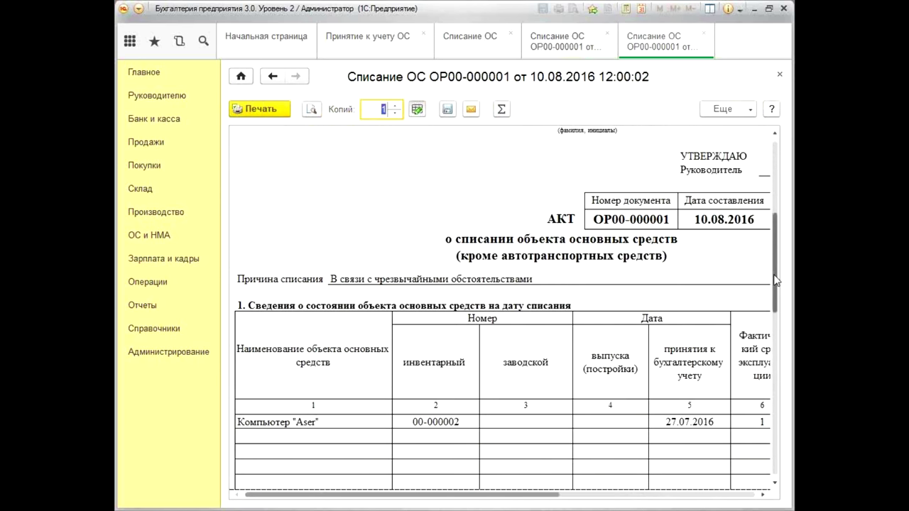
pyautogui.moveTo(434, 488); pyautogui.dragTo(628, 495)
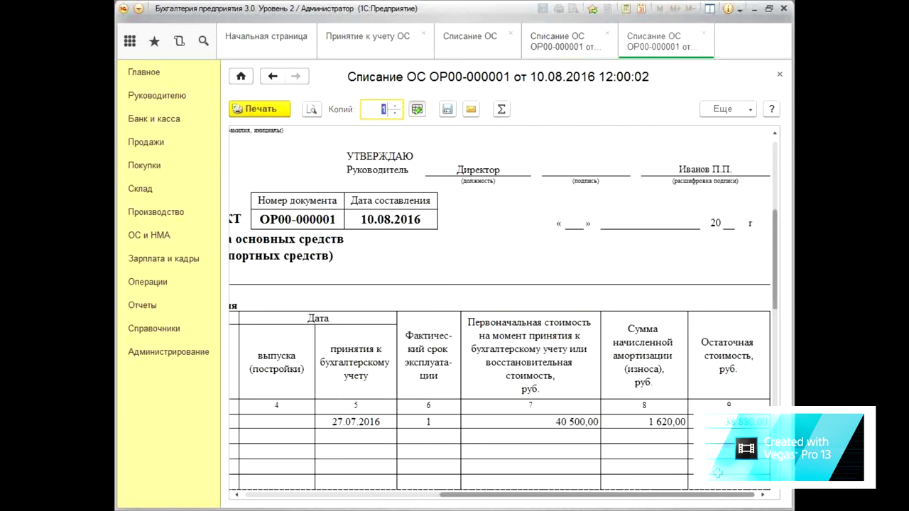
pyautogui.click(779, 74)
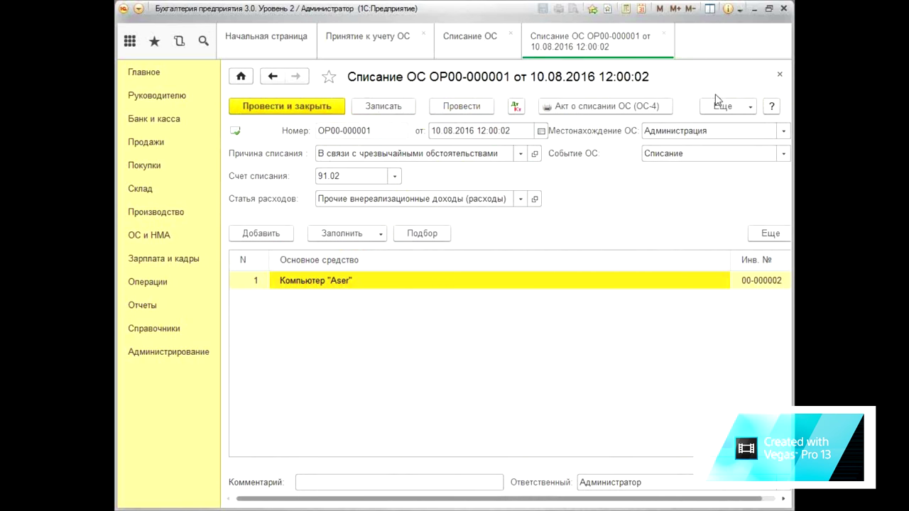
# Post and close the write-off document, and close the Списание ОС and Принятие к учету ОС lists.
pyautogui.click(270, 106)
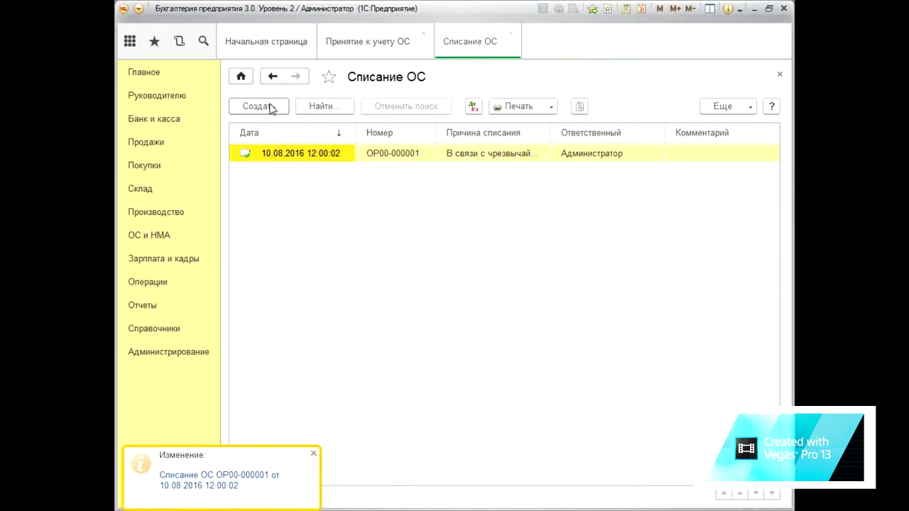
pyautogui.click(780, 76)
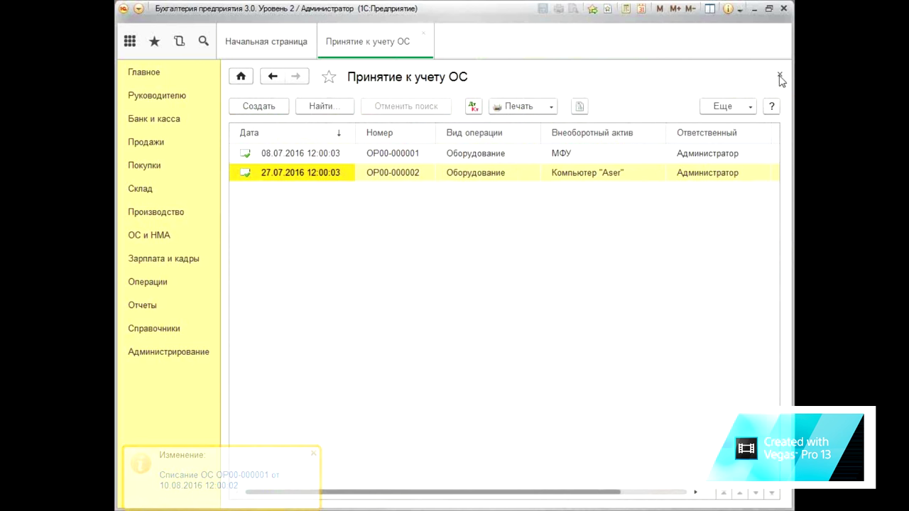
pyautogui.click(780, 76)
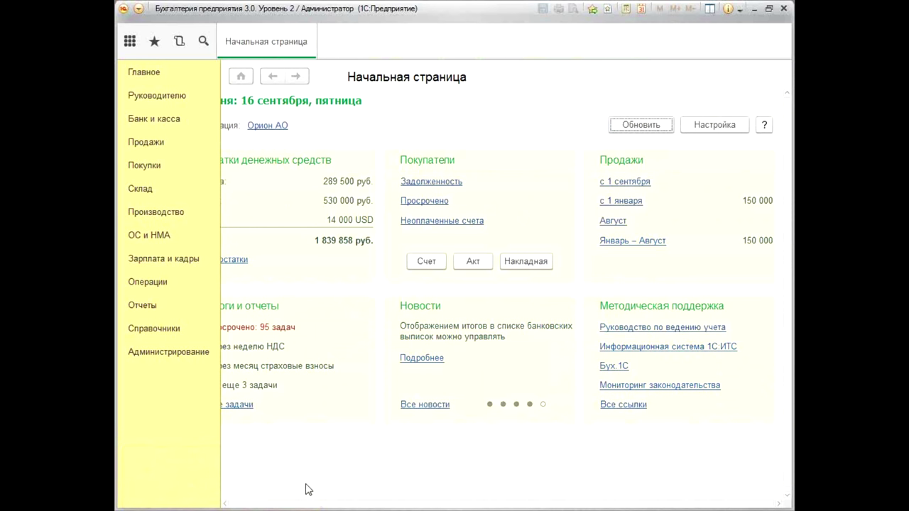
# Add Закрытие месяца from the Операции section to the favourites and open it.
pyautogui.click(144, 284)
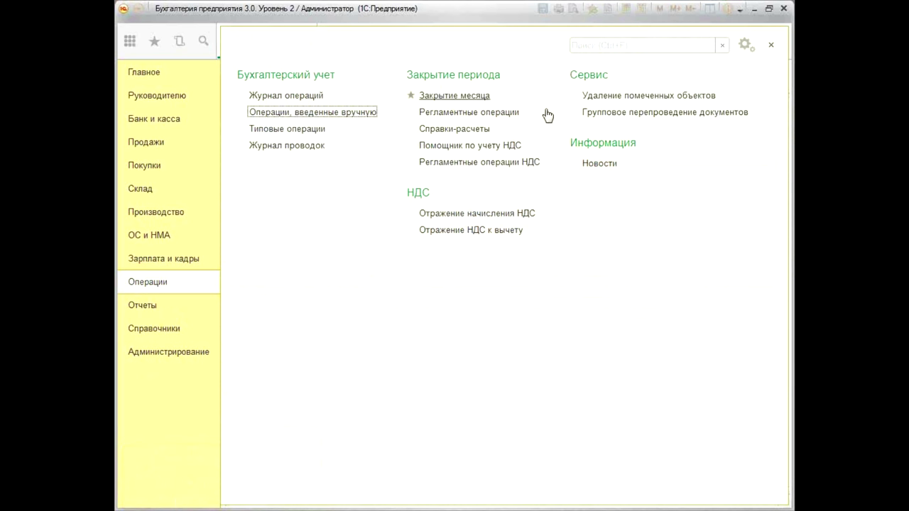
pyautogui.click(410, 95)
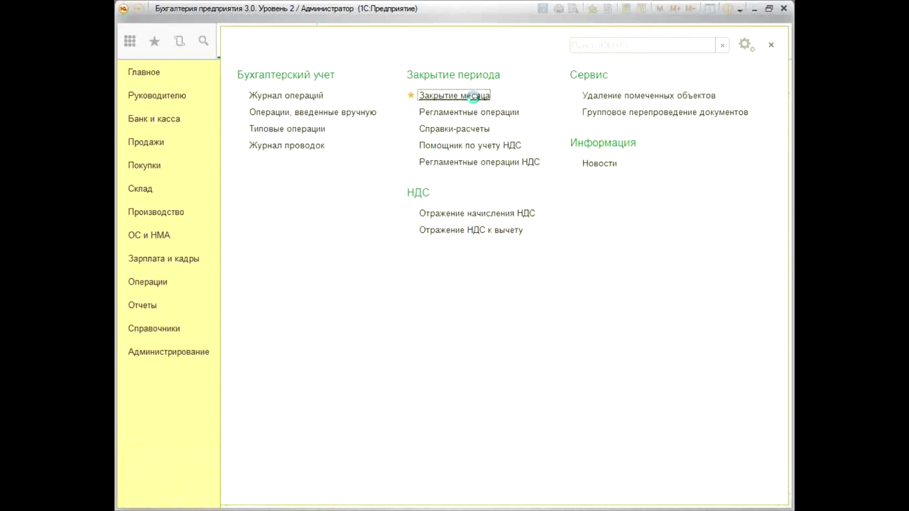
pyautogui.click(475, 100)
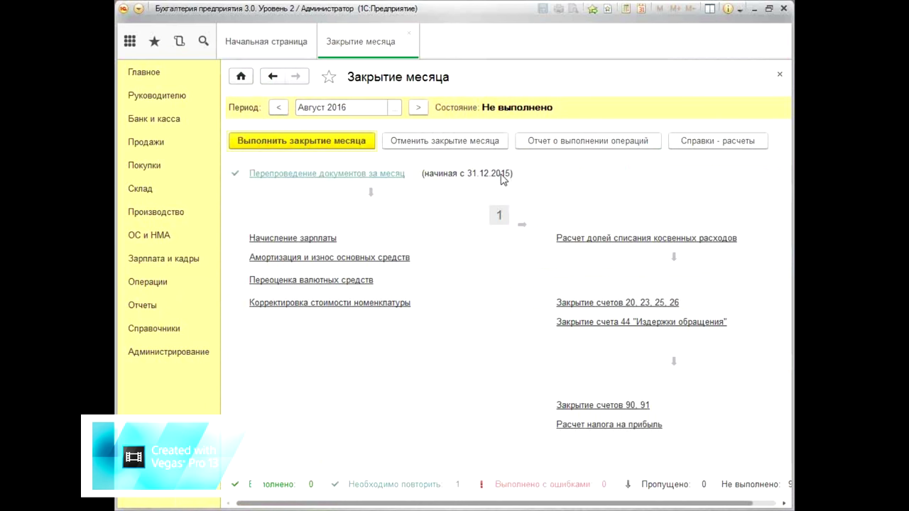
# Set the month-closing period to Декабрь 2015 and run the operation Перепроведение документов за месяц.
pyautogui.click(278, 109)
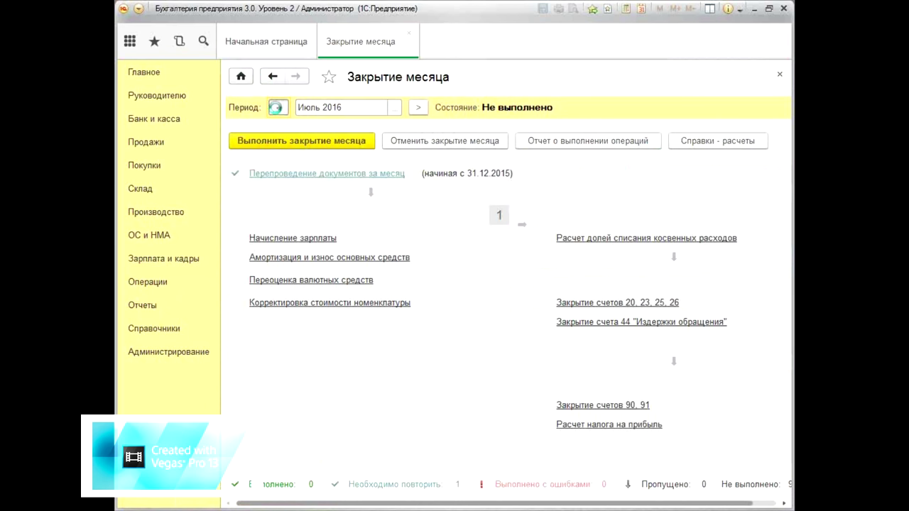
pyautogui.click(276, 107)
pyautogui.click(275, 108)
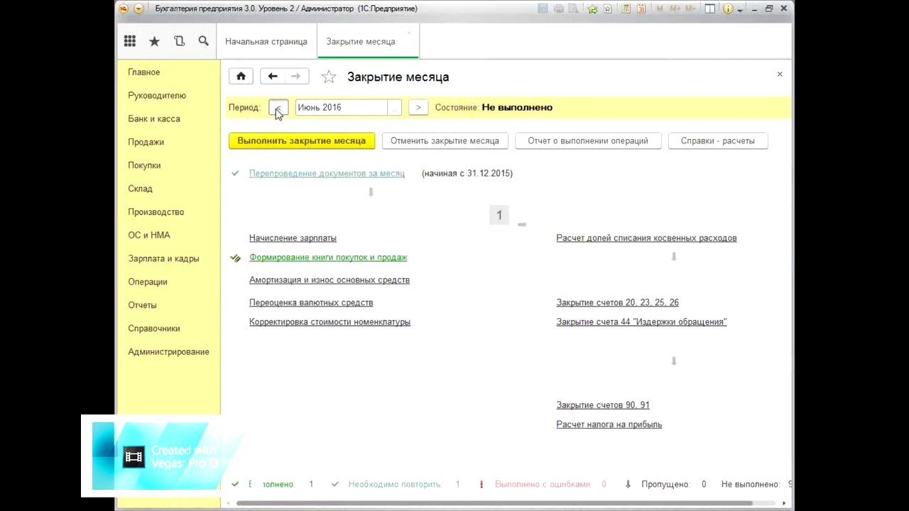
pyautogui.click(277, 108)
pyautogui.click(277, 108)
pyautogui.click(278, 108)
pyautogui.click(277, 109)
pyautogui.click(278, 109)
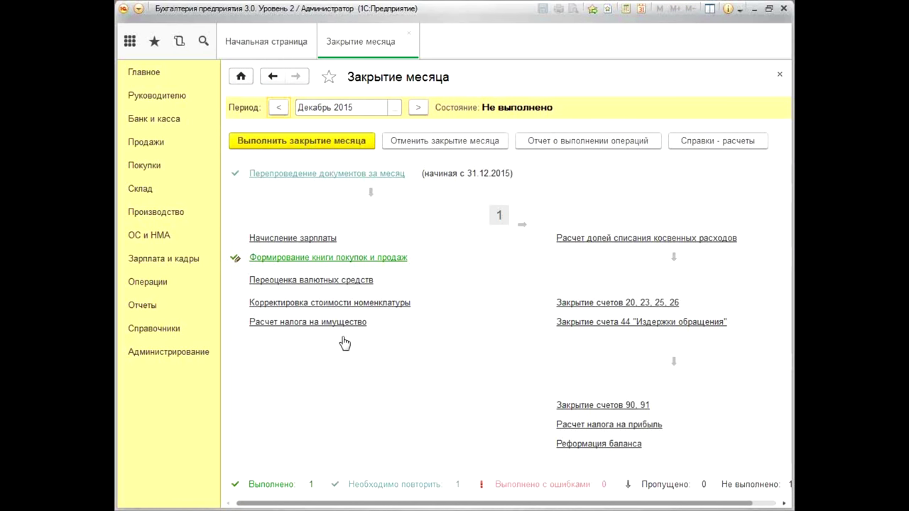
pyautogui.click(282, 178)
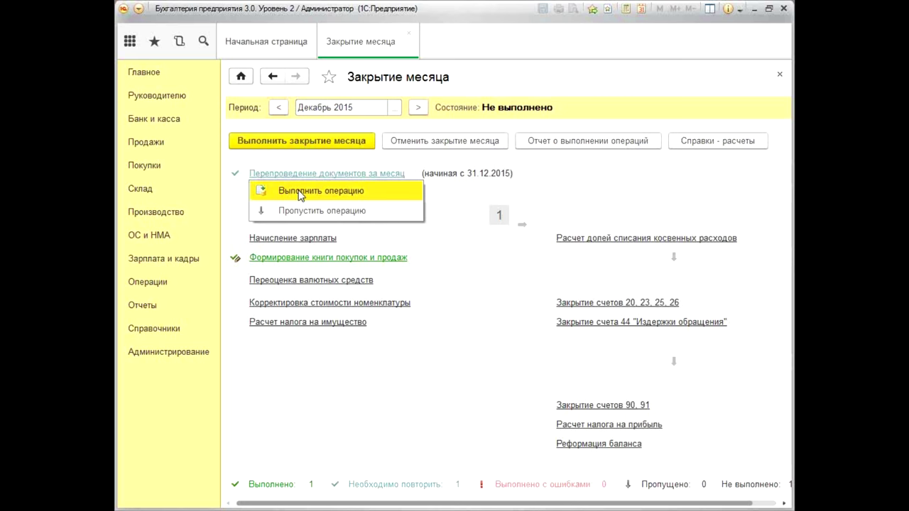
pyautogui.click(299, 194)
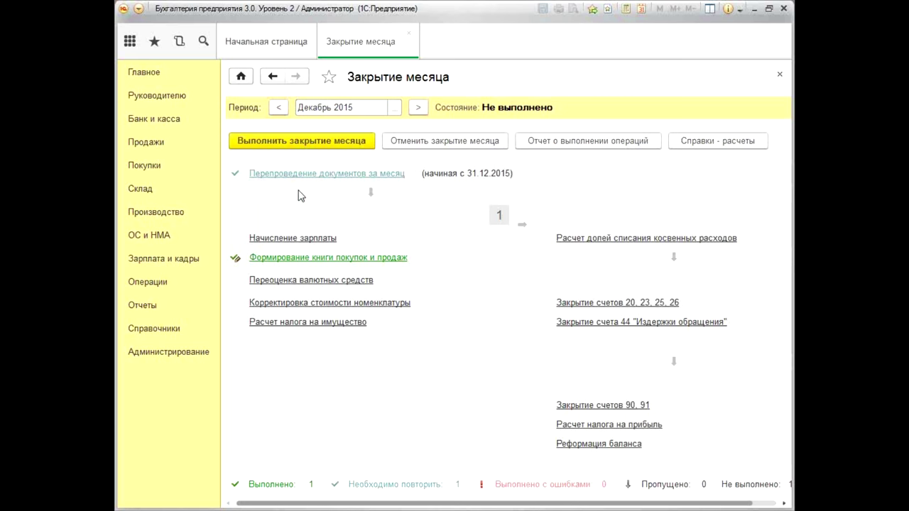
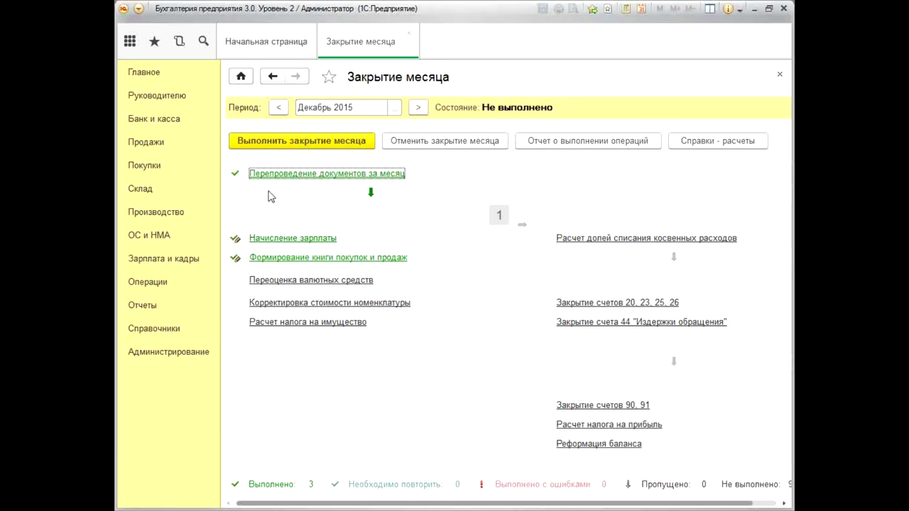
# Run the operation Амортизация и износ основных средств for Январь 2016, review its postings and close them.
pyautogui.click(419, 108)
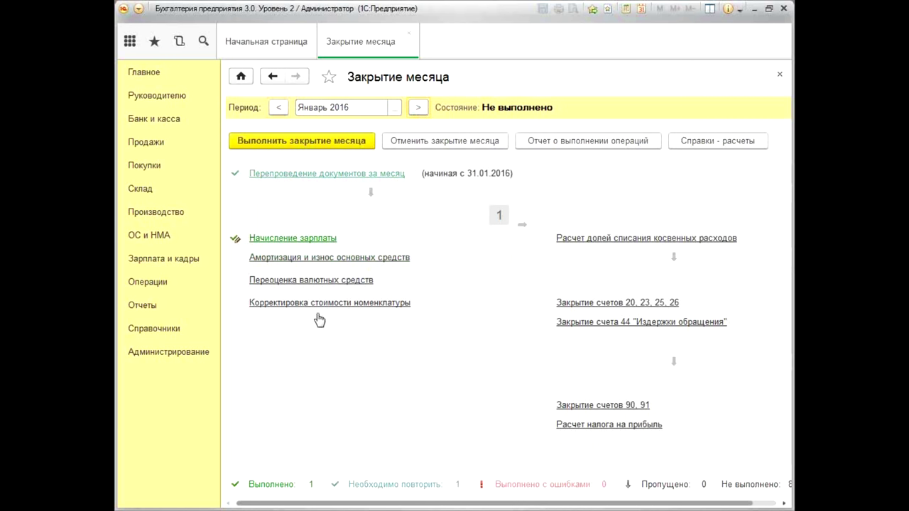
pyautogui.click(327, 259)
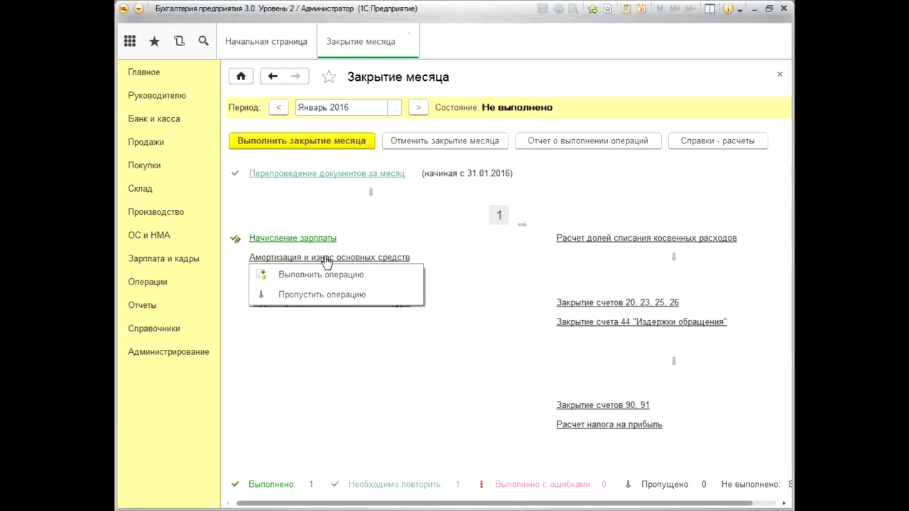
pyautogui.click(331, 280)
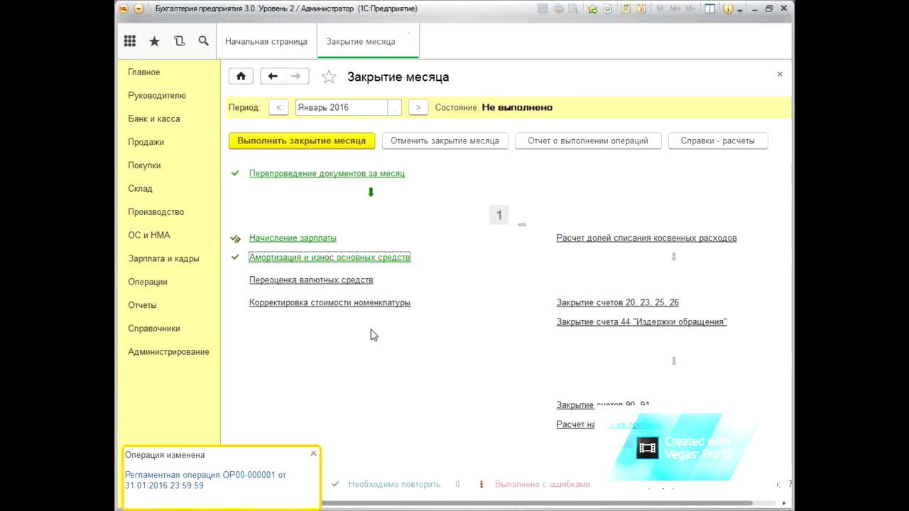
pyautogui.click(365, 259)
pyautogui.click(351, 276)
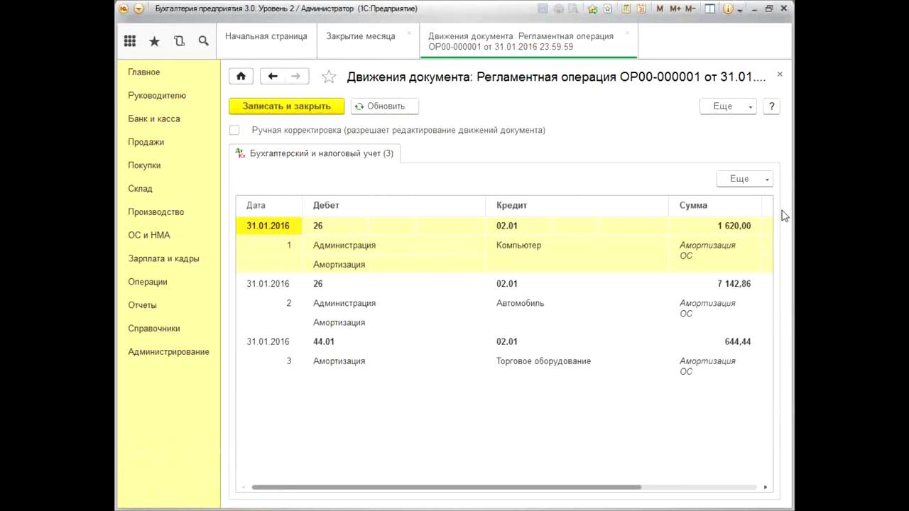
pyautogui.click(780, 76)
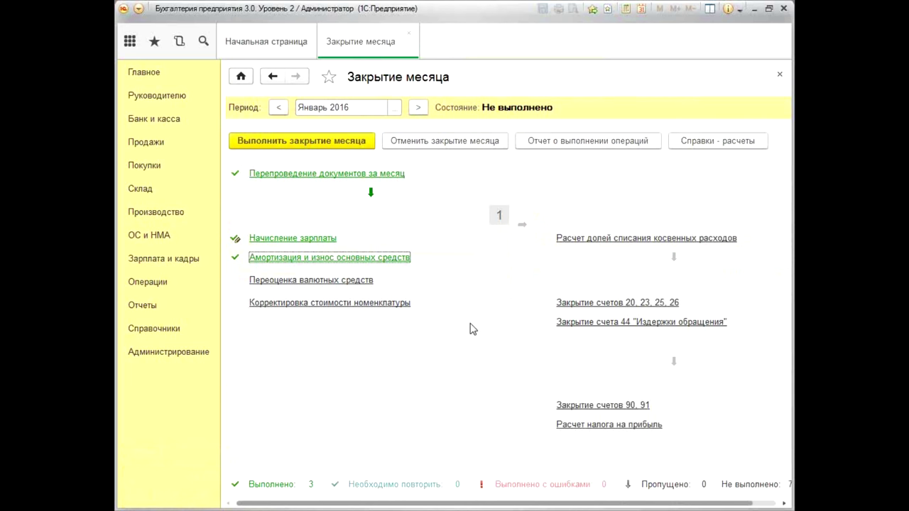
# Run the operation Амортизация и износ основных средств for Февраль 2016, review its postings and close them.
pyautogui.click(418, 107)
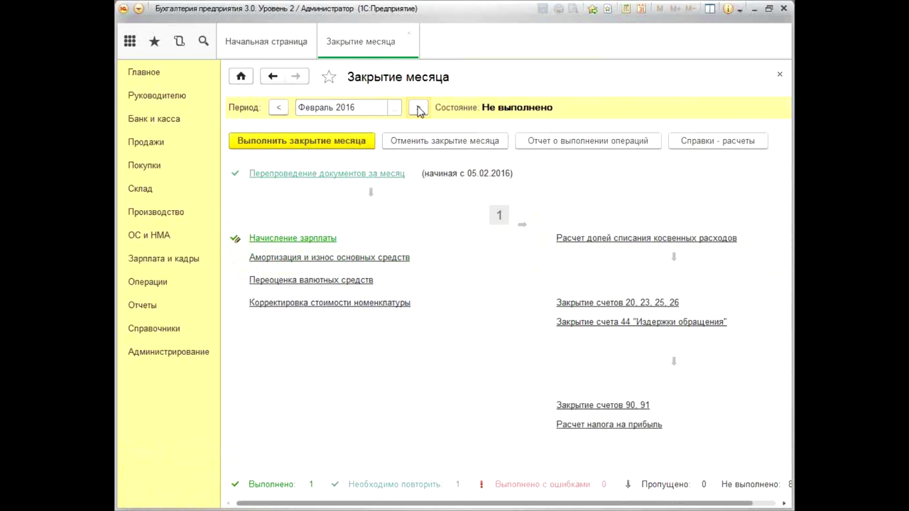
pyautogui.click(297, 266)
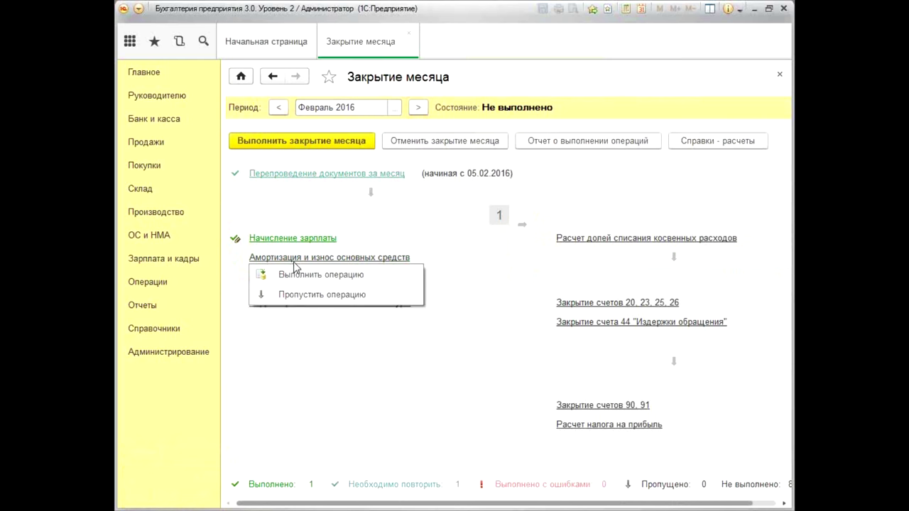
pyautogui.click(296, 272)
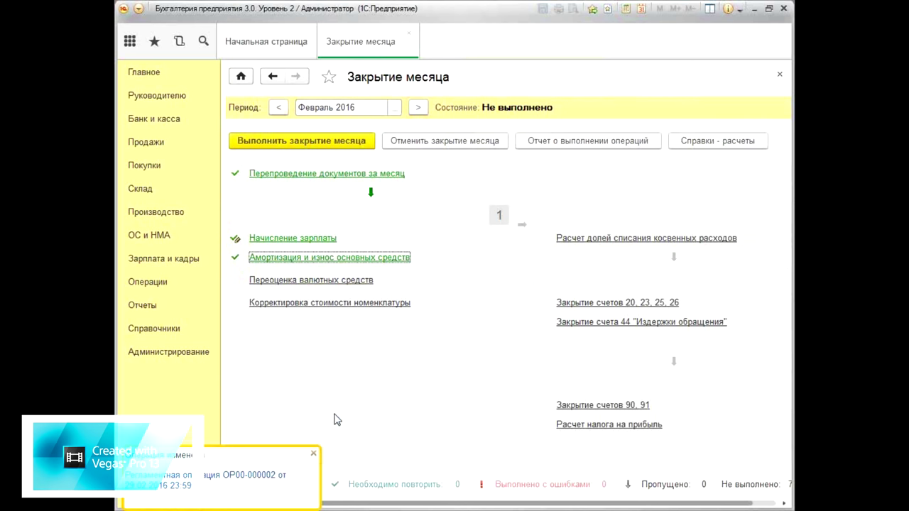
pyautogui.click(375, 271)
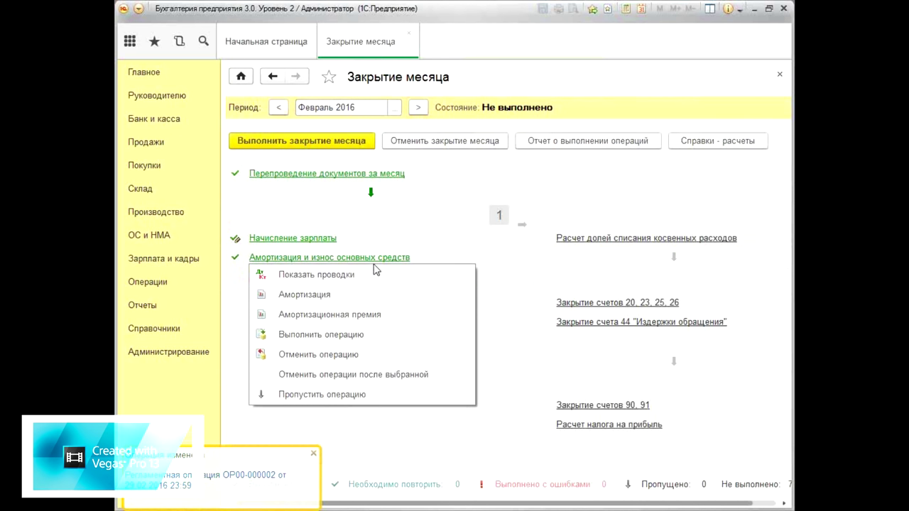
pyautogui.click(305, 267)
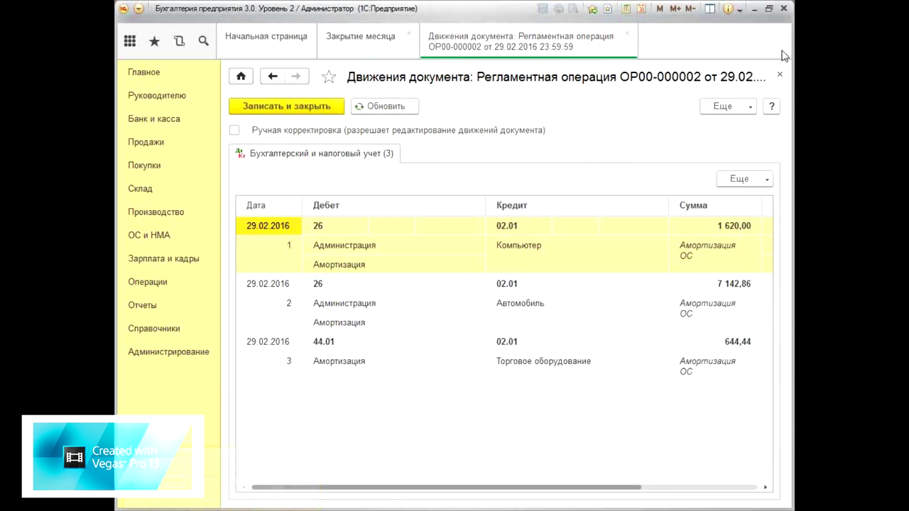
pyautogui.click(780, 74)
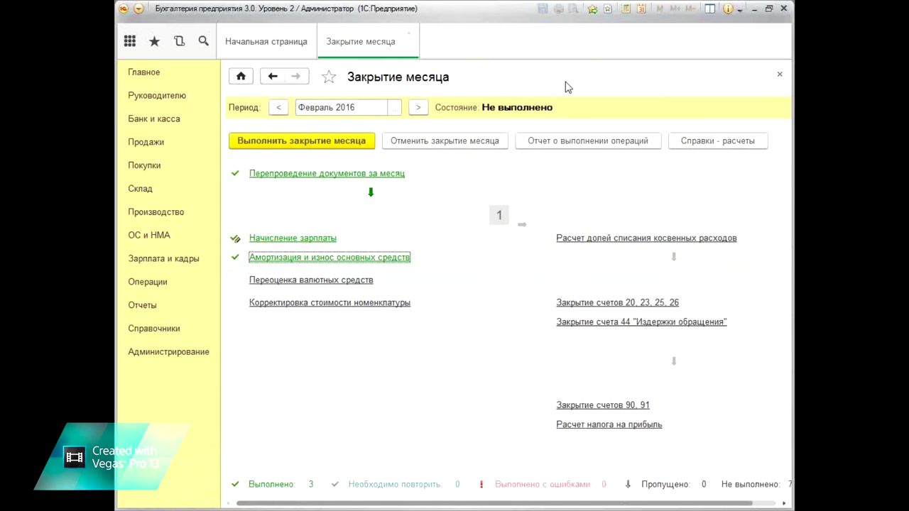
# Run the operation Амортизация и износ основных средств for Март 2016 and for Апрель 2016.
pyautogui.click(419, 108)
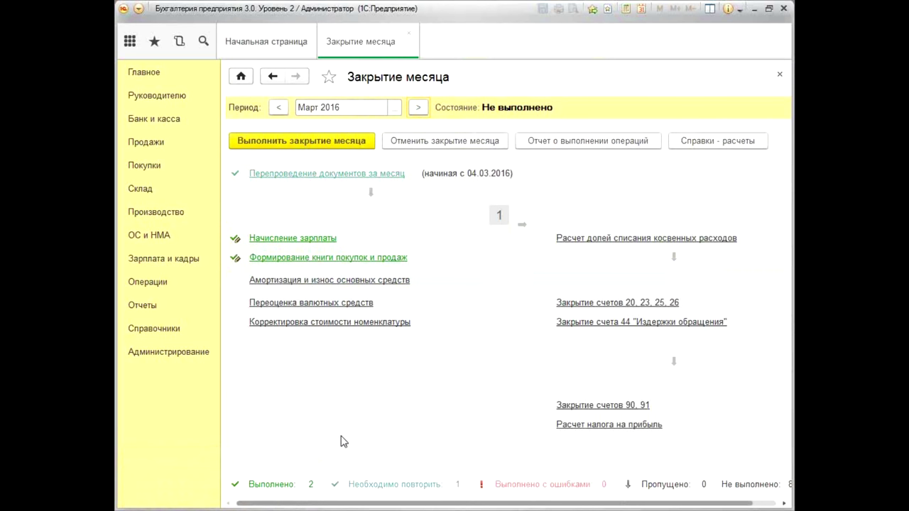
pyautogui.click(297, 282)
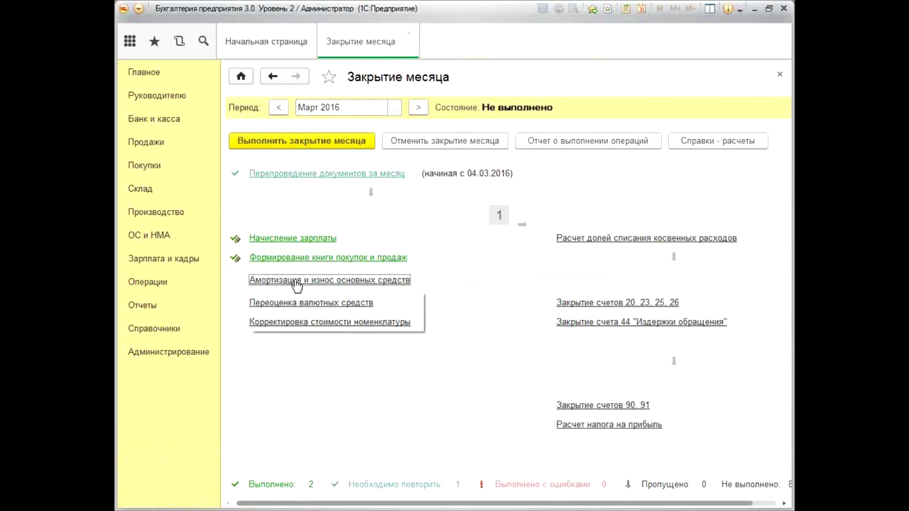
pyautogui.click(297, 304)
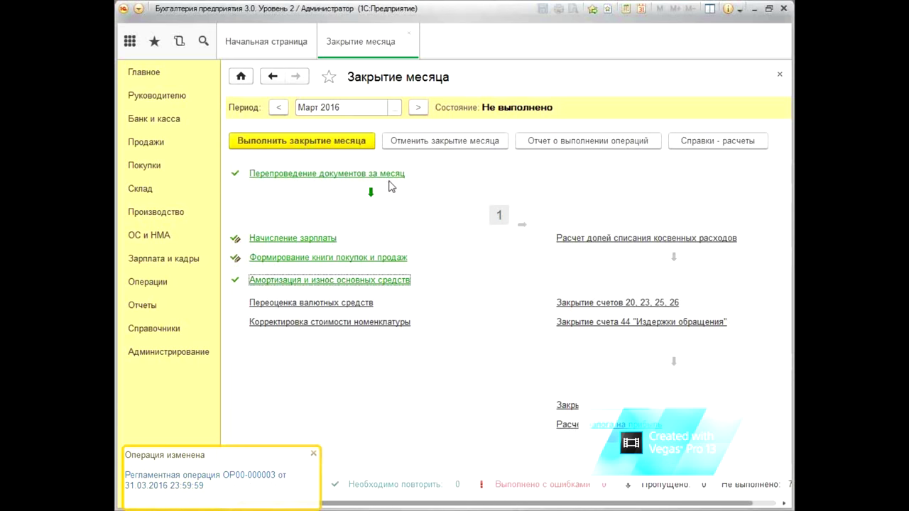
pyautogui.click(418, 108)
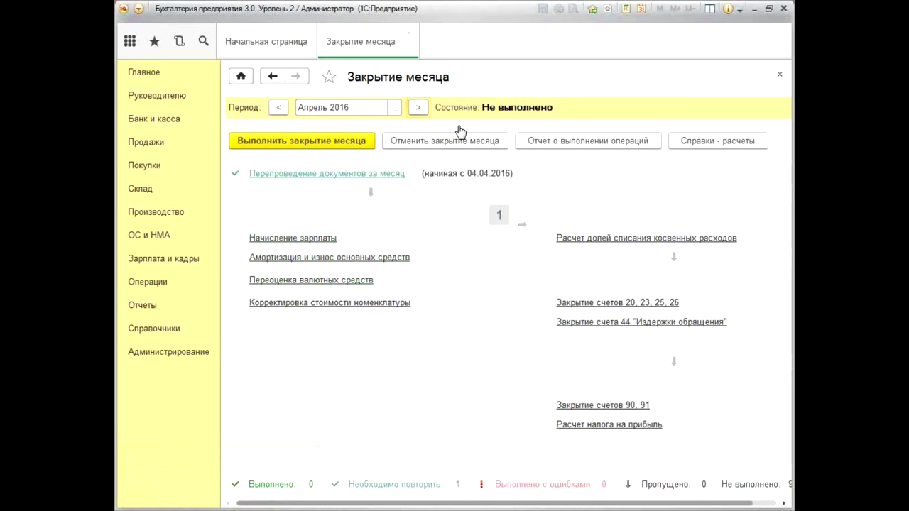
pyautogui.click(330, 261)
pyautogui.click(315, 281)
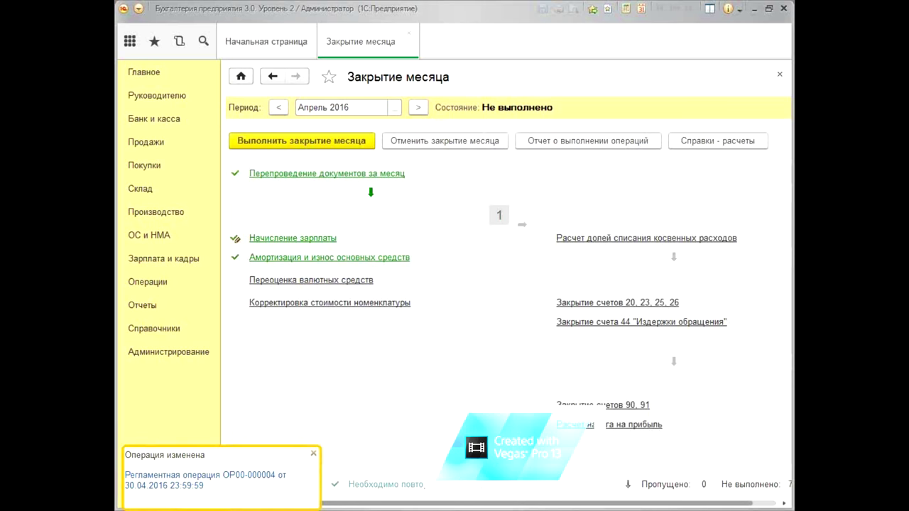
# Run the operation Амортизация и износ основных средств for Май 2016 and for Июнь 2016.
pyautogui.click(417, 107)
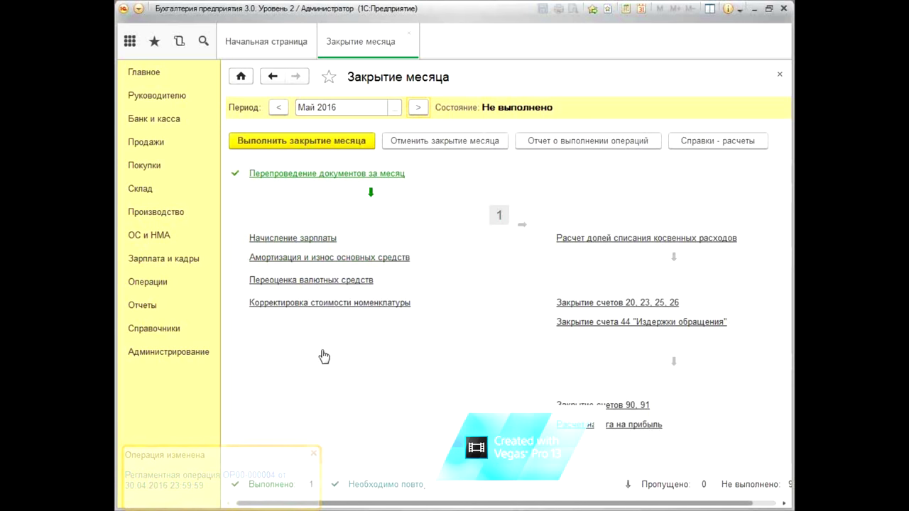
pyautogui.click(321, 259)
pyautogui.click(318, 277)
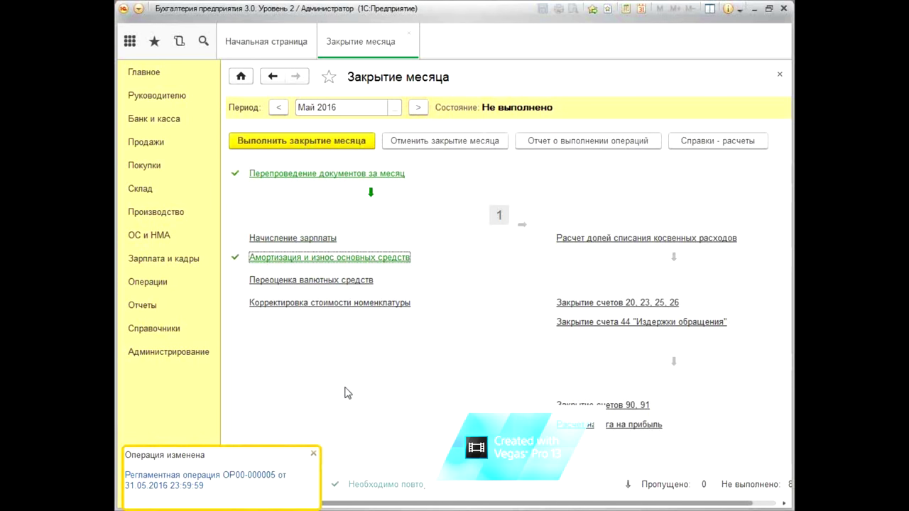
pyautogui.click(418, 107)
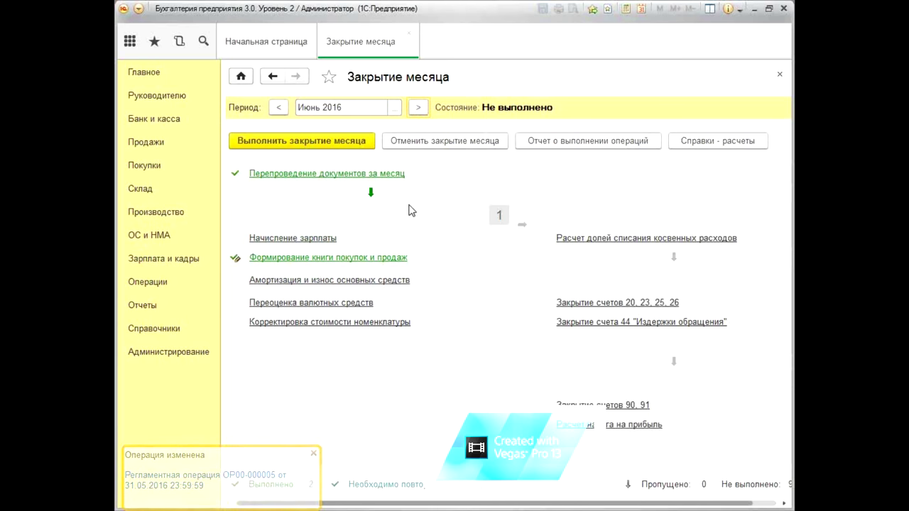
pyautogui.press('Return')
pyautogui.click(319, 304)
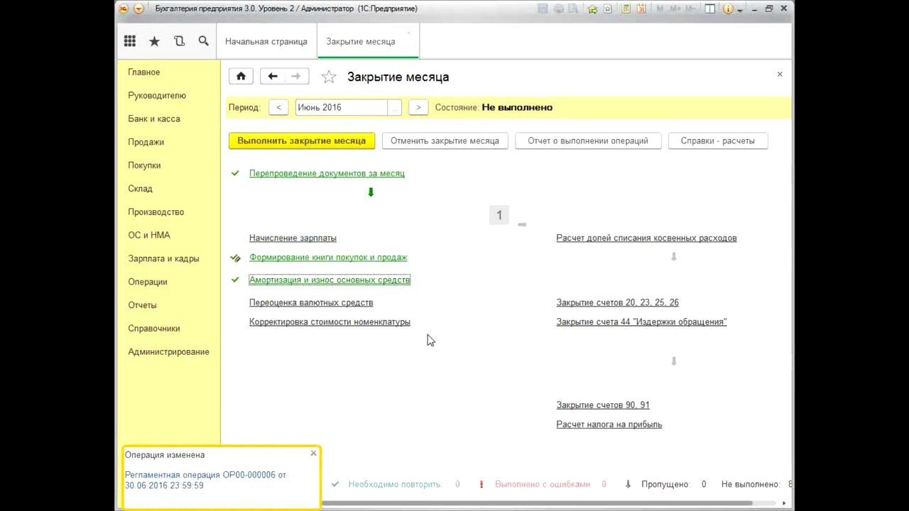
# Set the month-closing period to Июль 2016 and run the operation Амортизация и износ основных средств.
pyautogui.click(422, 109)
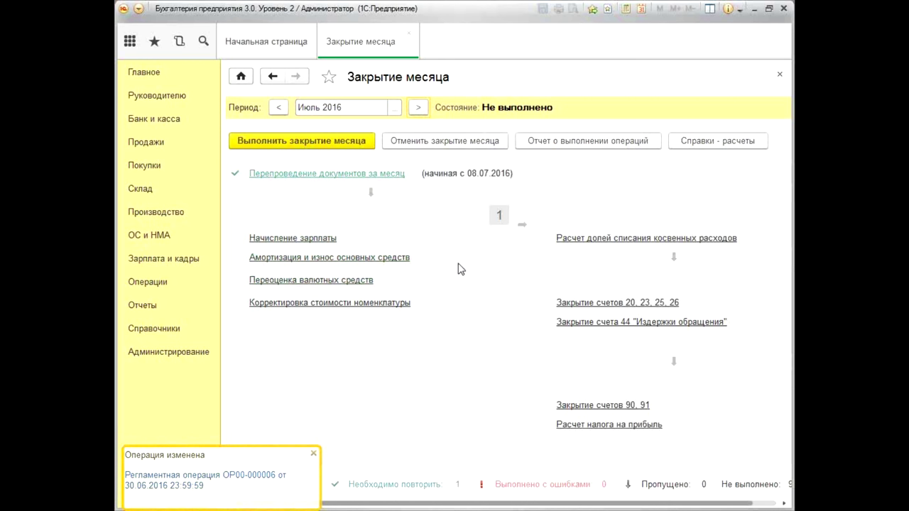
pyautogui.click(308, 259)
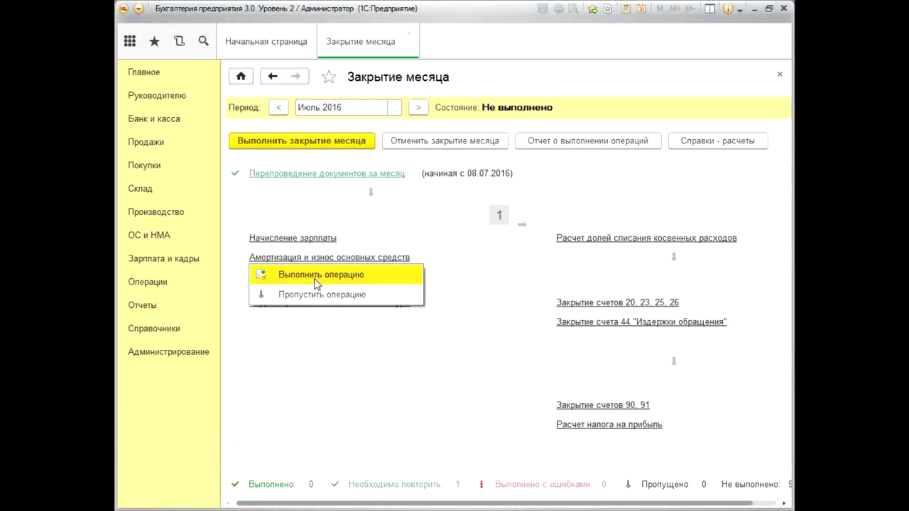
pyautogui.click(317, 275)
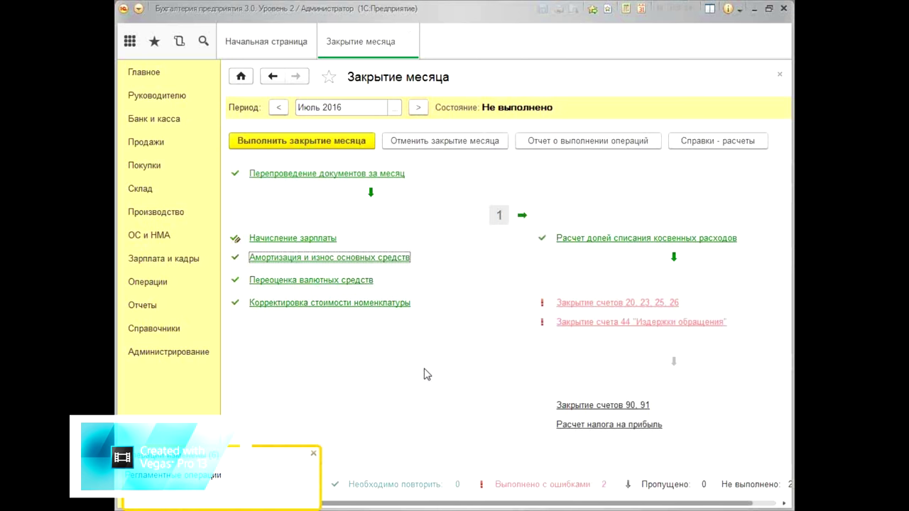
pyautogui.click(455, 276)
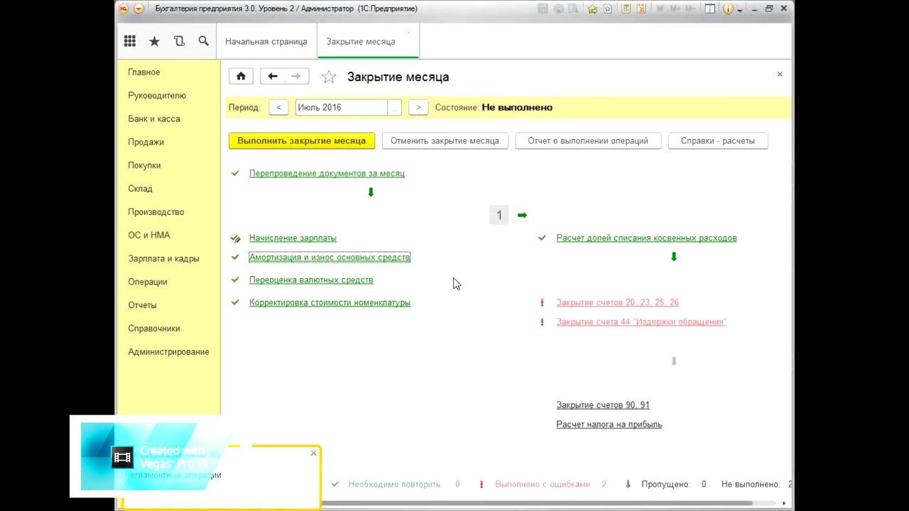
# Set the month-closing period to Август 2016 and run the operation Амортизация и износ основных средств.
pyautogui.click(418, 107)
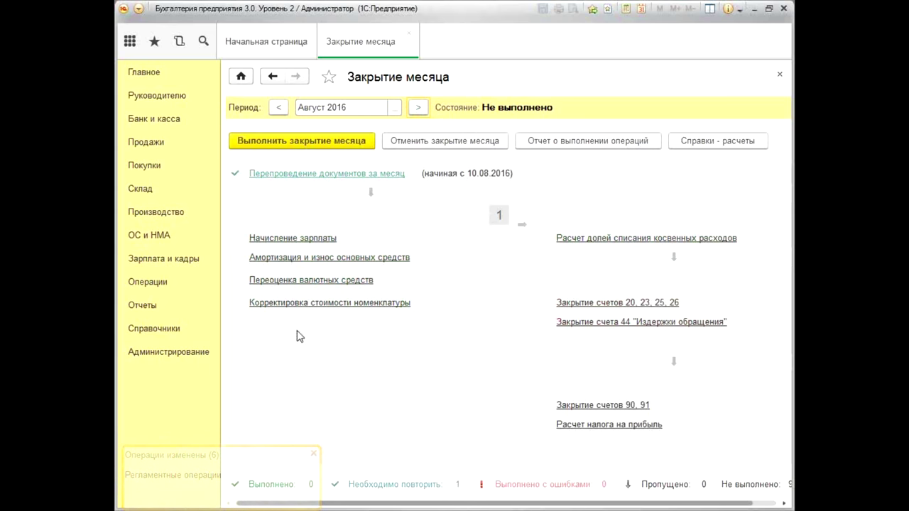
pyautogui.click(313, 258)
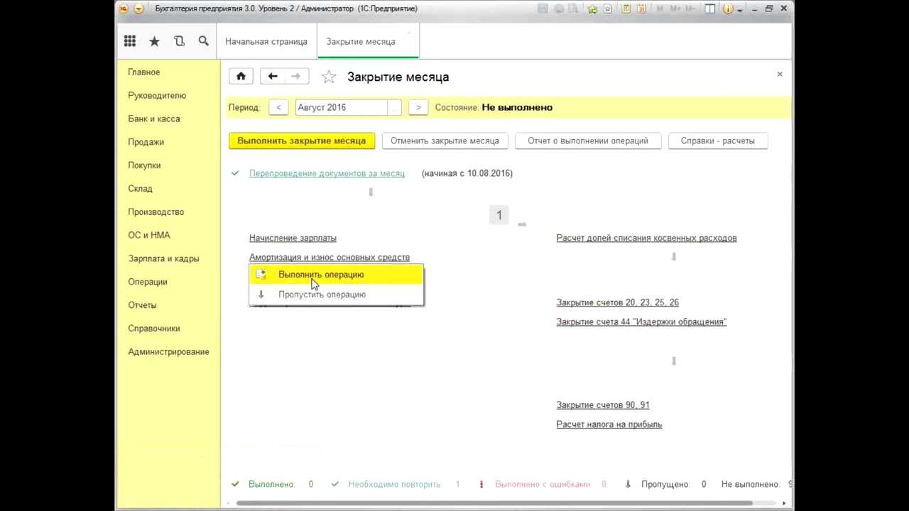
pyautogui.click(313, 277)
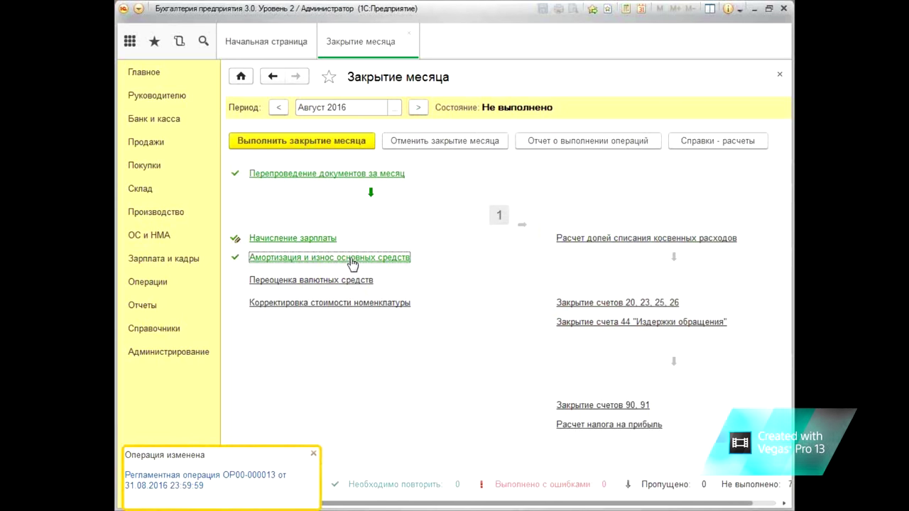
# Show the postings of the August 2016 depreciation operation, check the МФУ entry and close the postings.
pyautogui.click(353, 259)
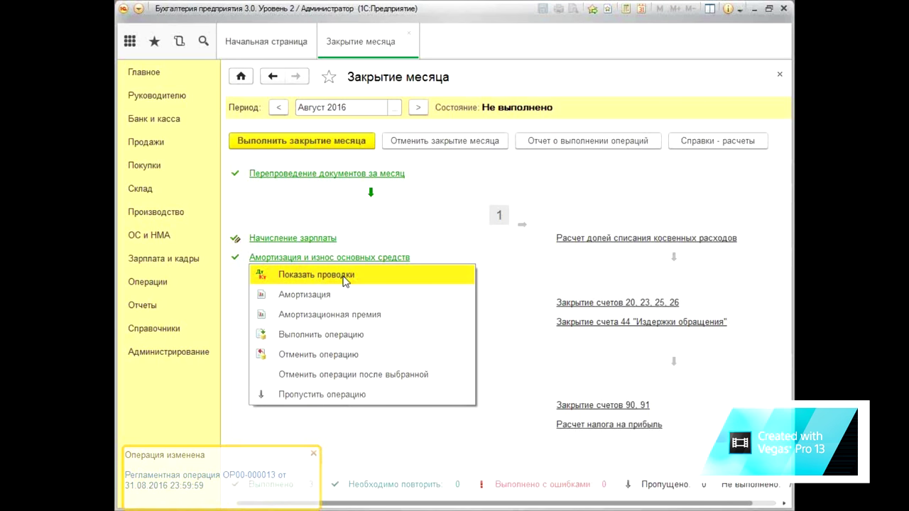
pyautogui.click(345, 279)
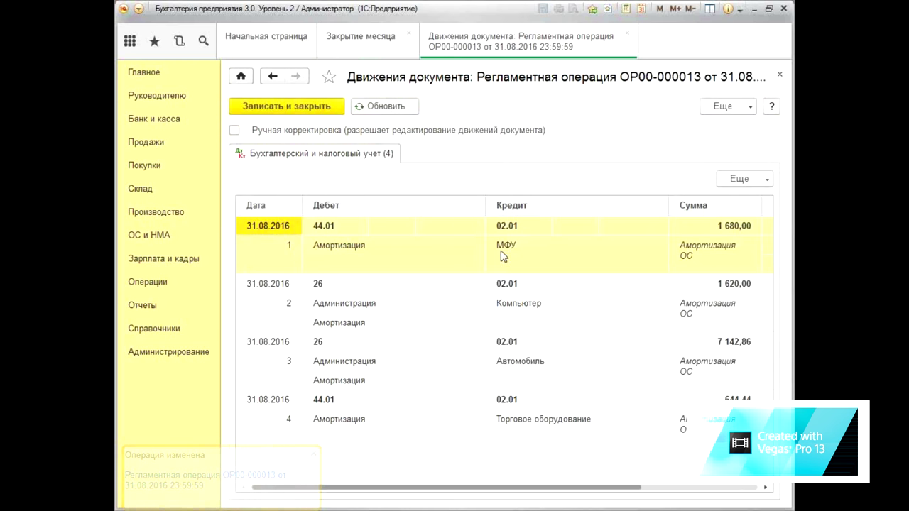
pyautogui.click(339, 259)
pyautogui.click(506, 261)
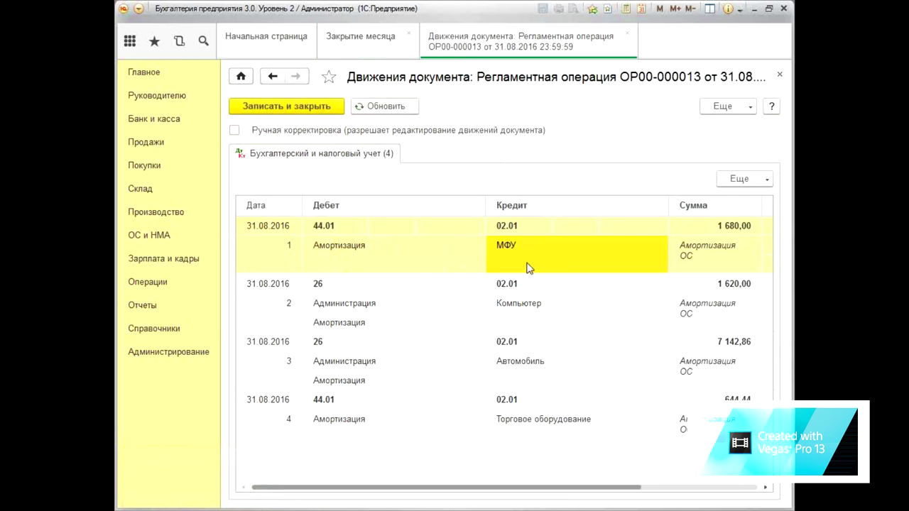
pyautogui.click(754, 255)
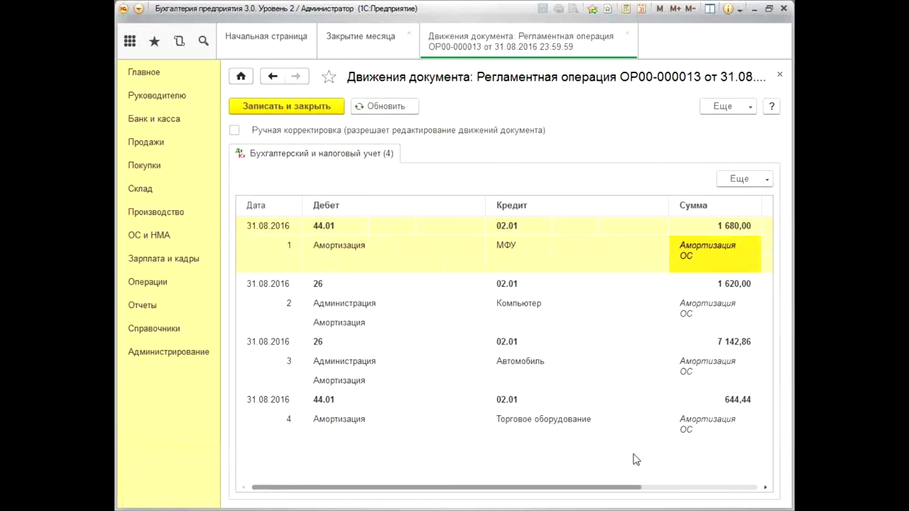
pyautogui.click(780, 74)
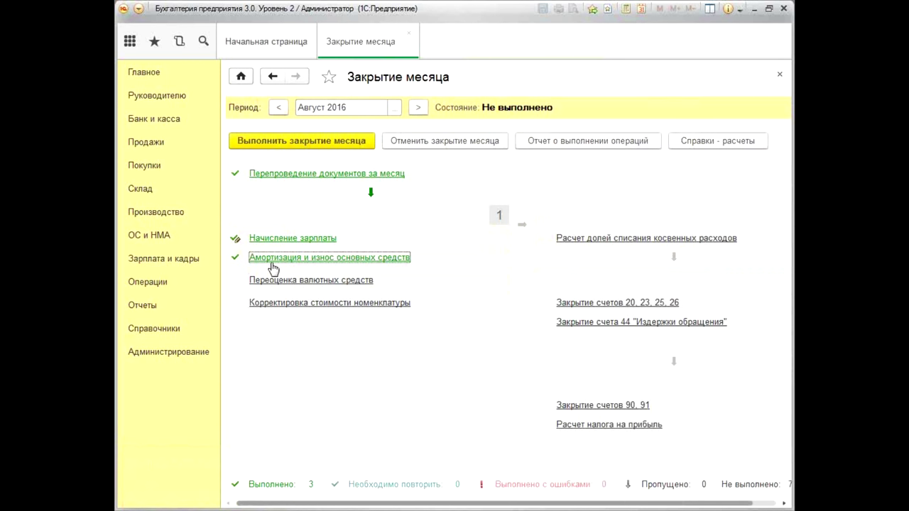
# Open the Амортизация calculation report for Август 2016 and examine each asset's useful life, depreciation amount and expense allocation method.
pyautogui.click(734, 148)
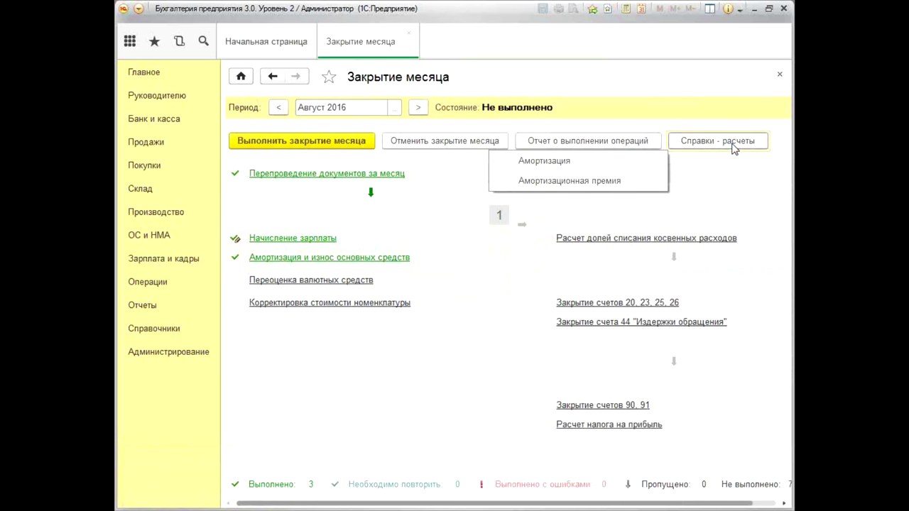
pyautogui.click(568, 163)
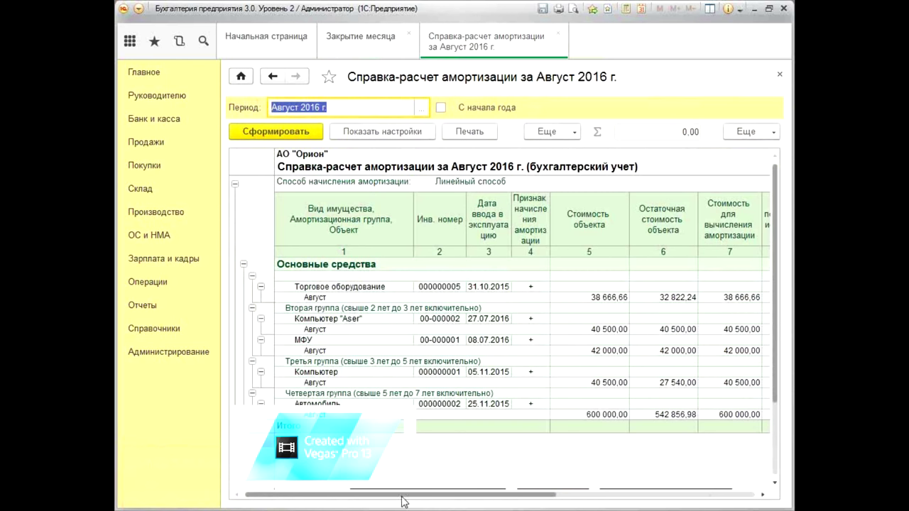
pyautogui.moveTo(417, 499); pyautogui.dragTo(625, 488)
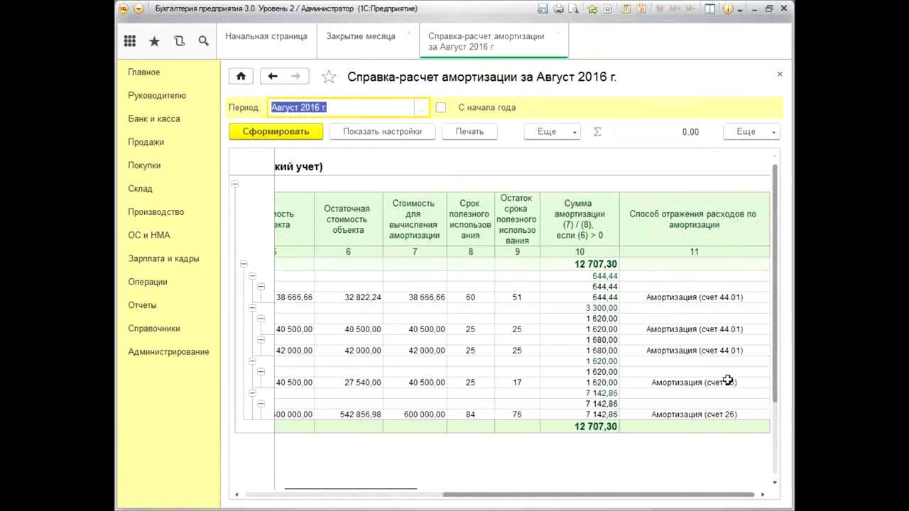
# Close the depreciation calculation report and Закрытие месяца, and open the fixed-asset report Ведомость амортизации ОС.
pyautogui.click(780, 75)
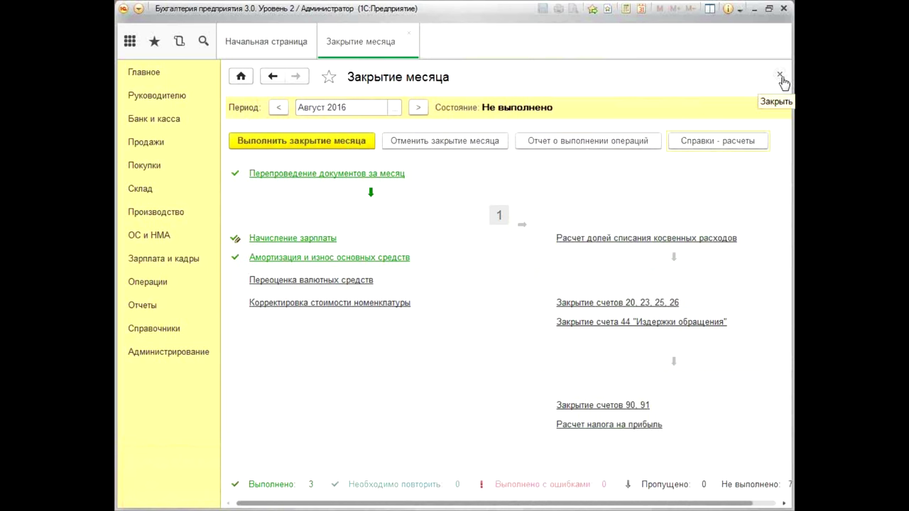
pyautogui.click(781, 77)
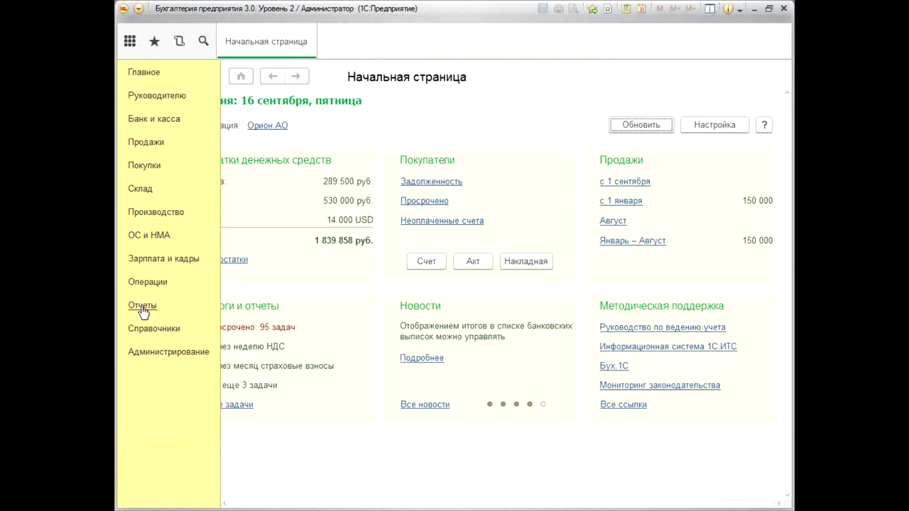
pyautogui.click(152, 237)
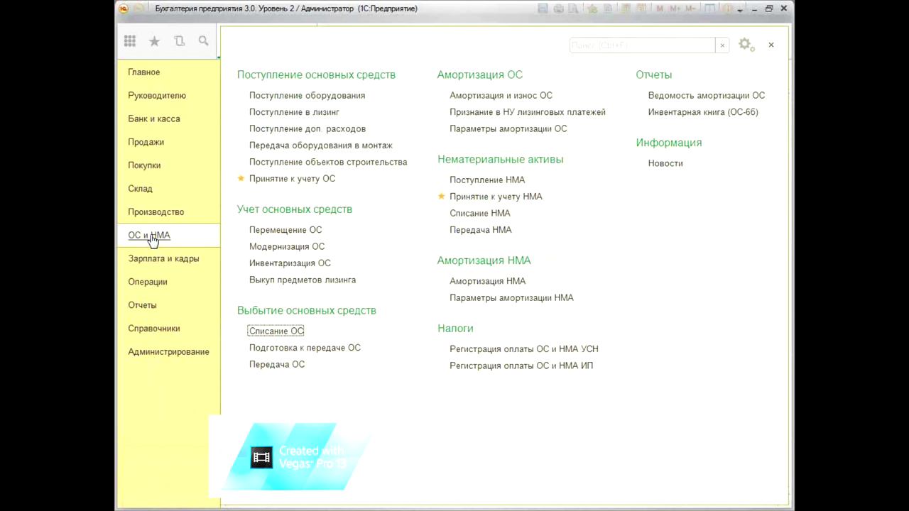
pyautogui.click(711, 99)
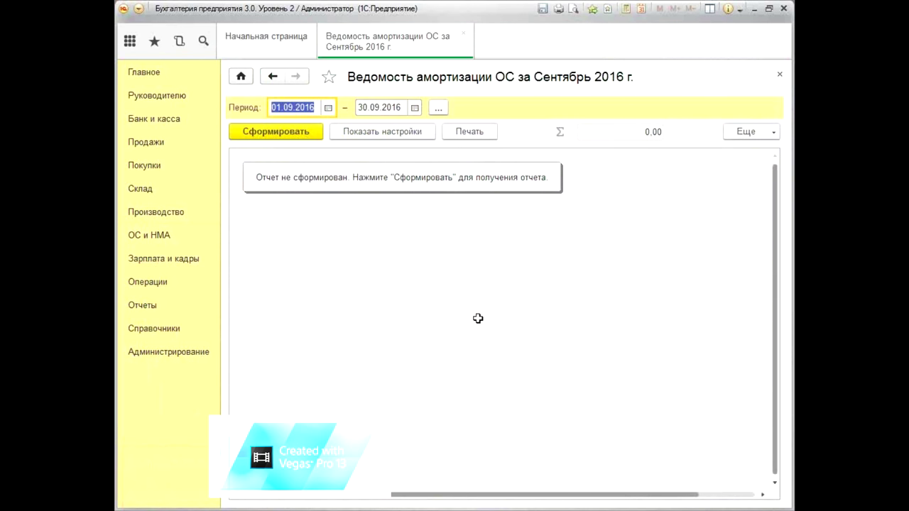
# Generate the Ведомость амортизации ОС report for the period 01.07.2016 to 30.09.2016.
pyautogui.write('01.')
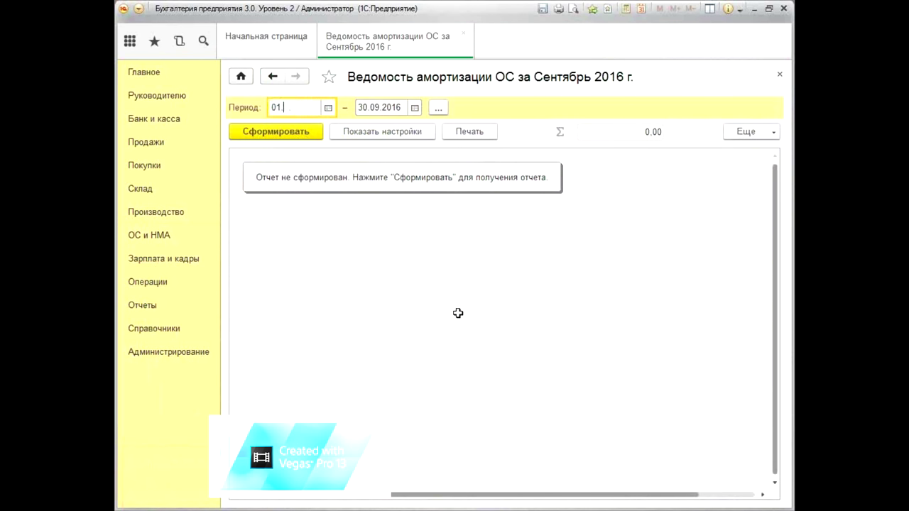
pyautogui.write('07')
pyautogui.press('Tab')
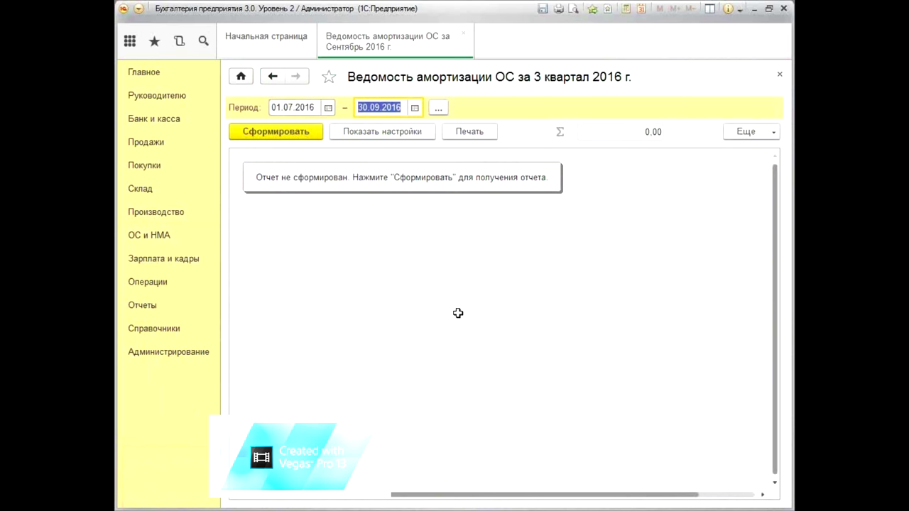
pyautogui.write('30.0')
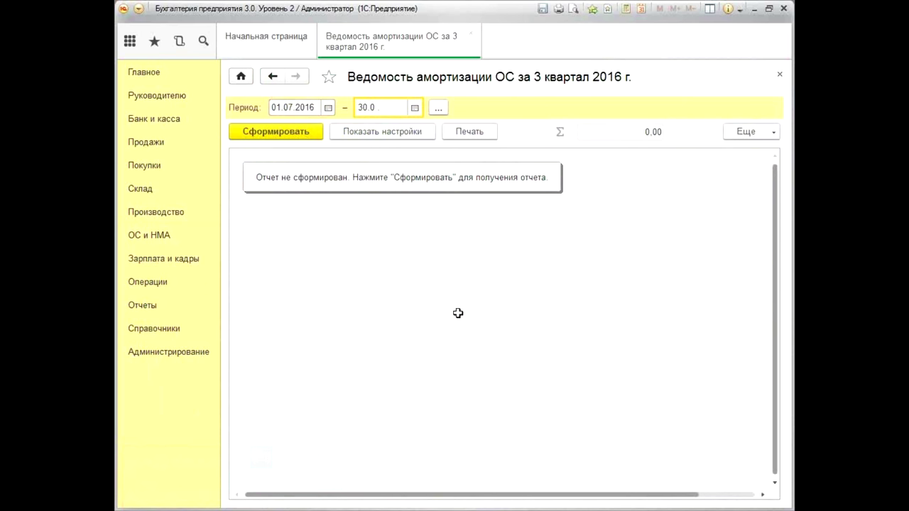
pyautogui.write('9')
pyautogui.press('Tab')
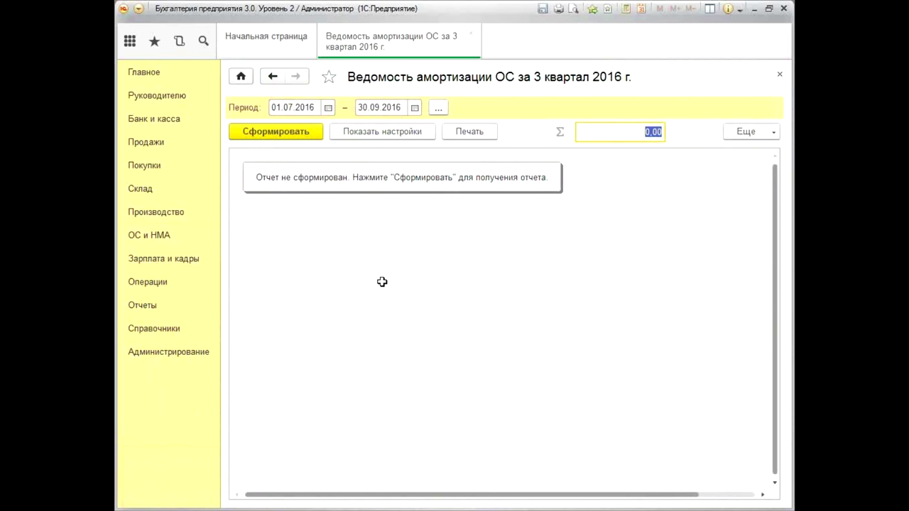
pyautogui.click(299, 131)
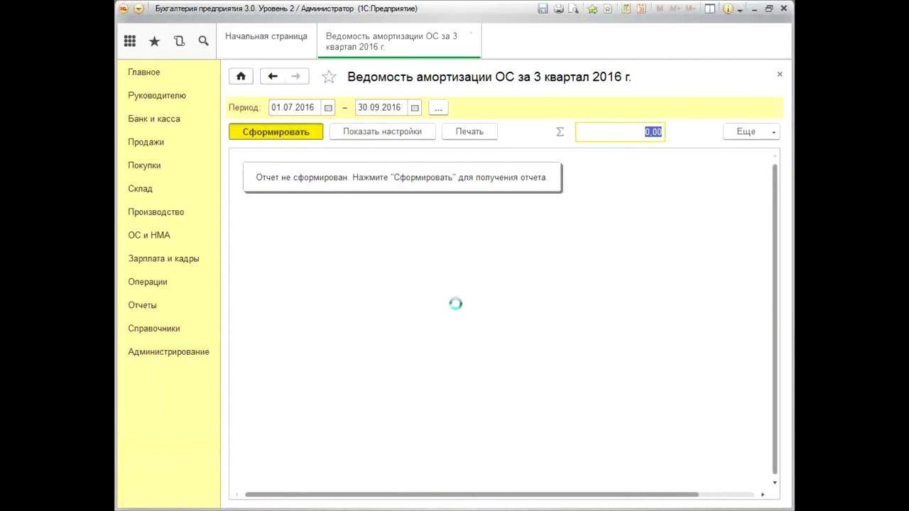
# Examine the cost decrease, depreciation write-off and closing residual value of Компьютер "Aser" in the report, and close it.
pyautogui.moveTo(426, 496); pyautogui.dragTo(772, 495)
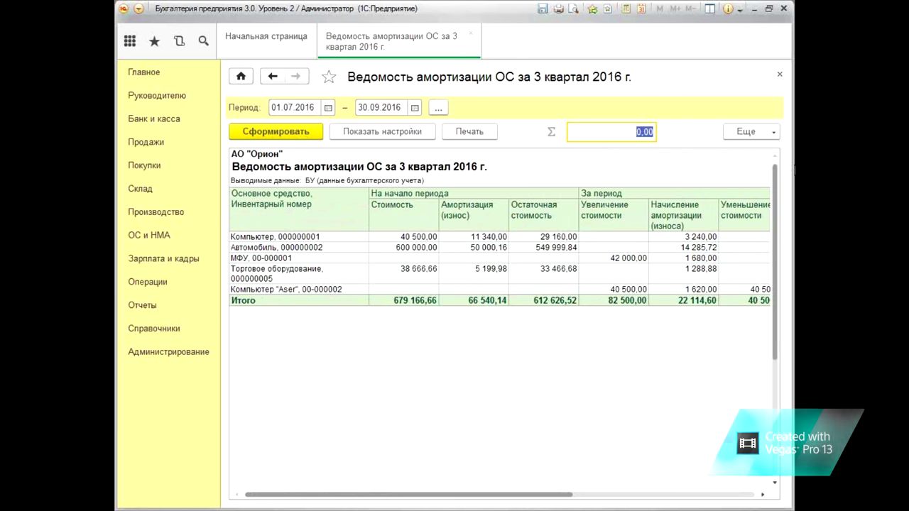
pyautogui.moveTo(495, 500); pyautogui.dragTo(608, 499)
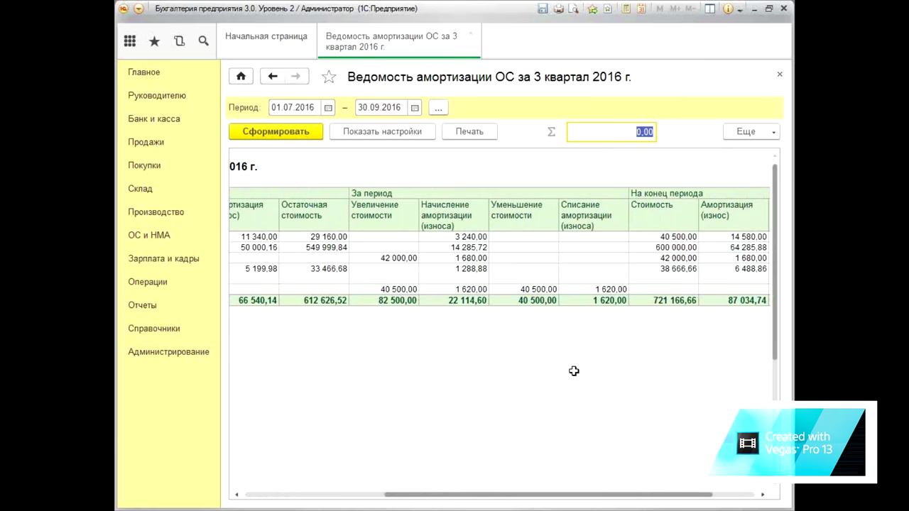
pyautogui.click(541, 289)
pyautogui.click(609, 290)
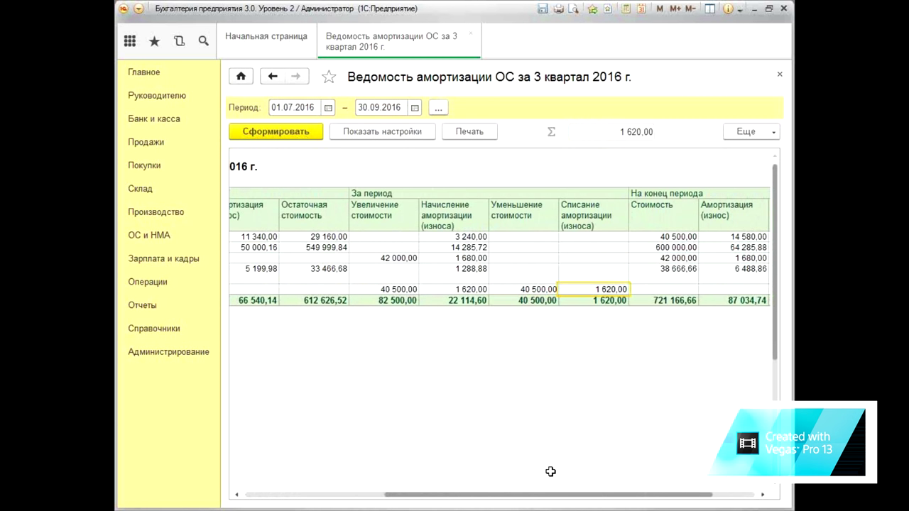
pyautogui.moveTo(536, 499); pyautogui.dragTo(592, 499)
pyautogui.click(593, 288)
pyautogui.click(733, 289)
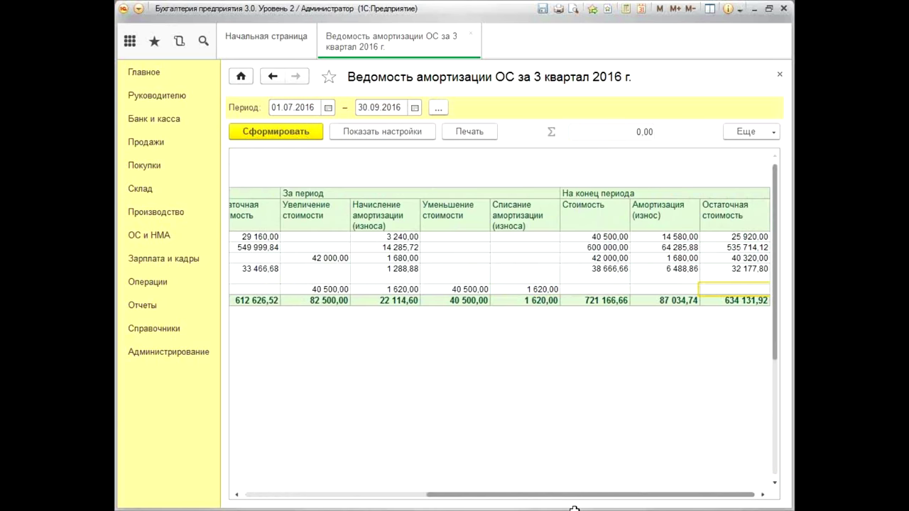
pyautogui.click(780, 74)
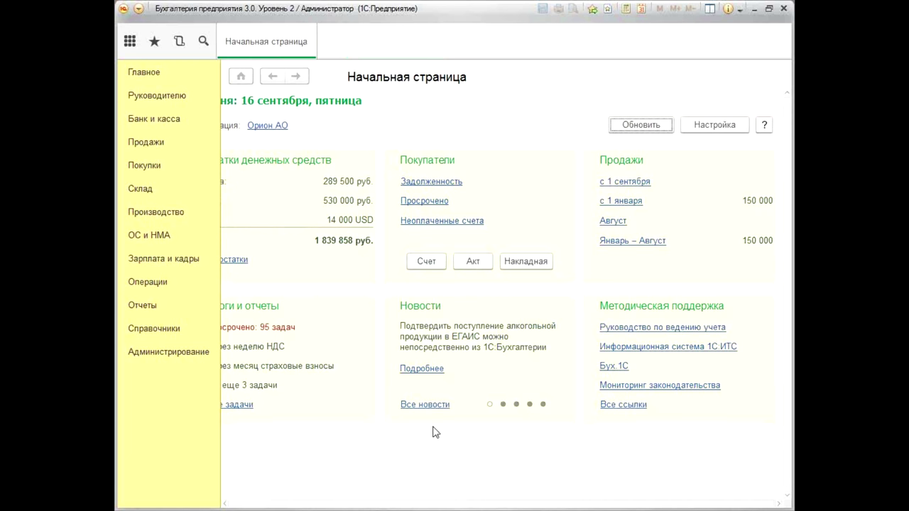
# Open the Инвентарная книга (ОС-6б) report and generate it for 01.01.2016 to 31.12.2016.
pyautogui.click(157, 238)
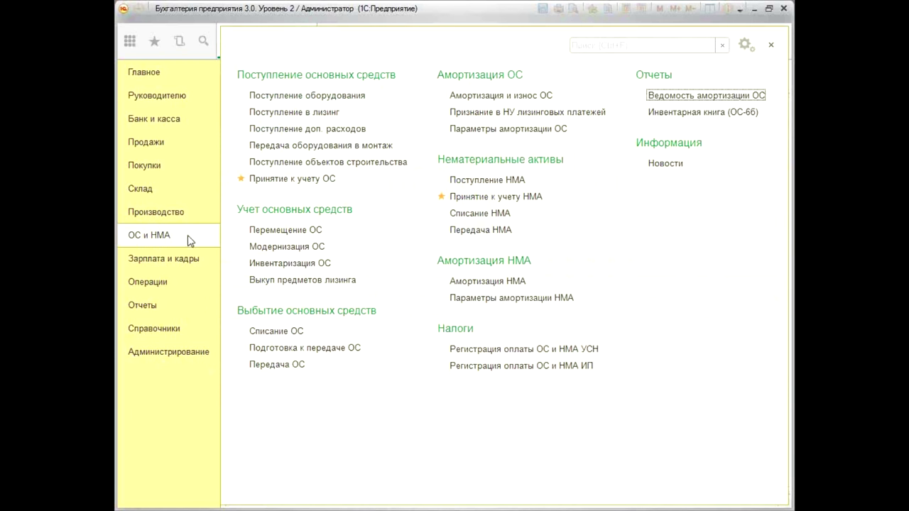
pyautogui.click(680, 113)
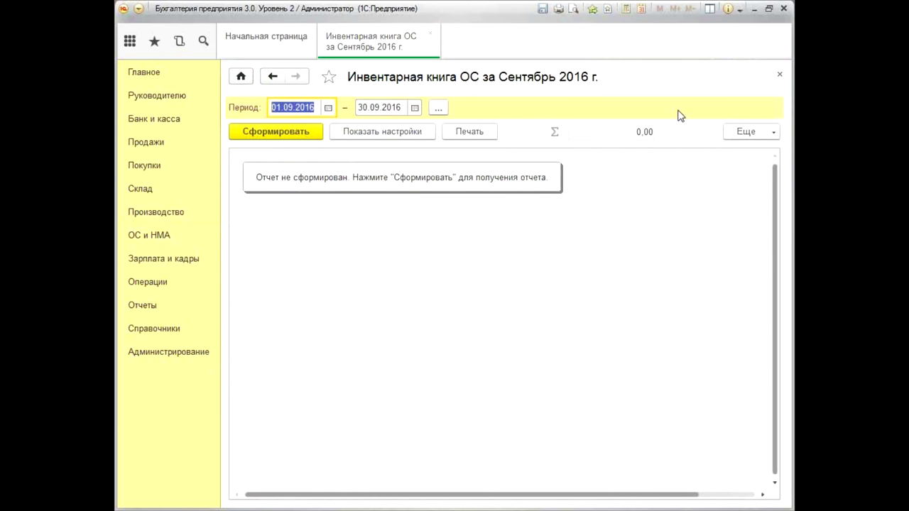
pyautogui.write('01.01')
pyautogui.press('Tab')
pyautogui.write('3')
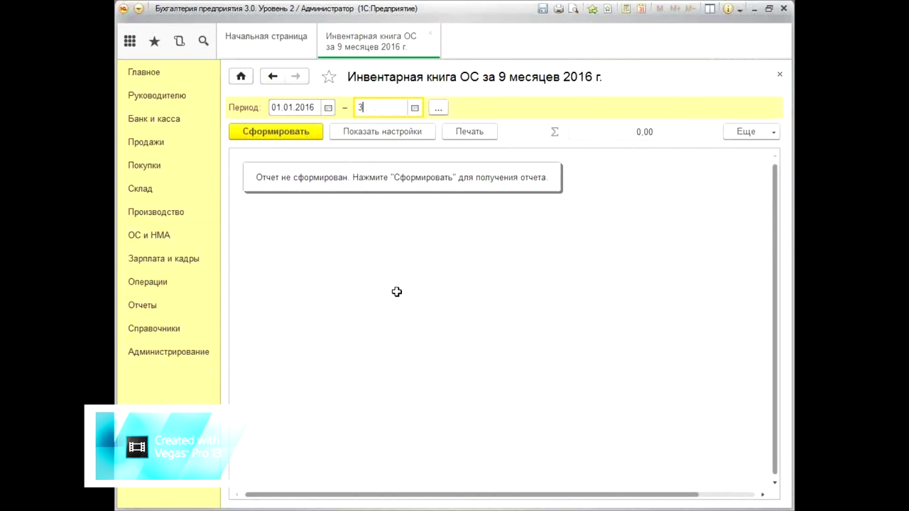
pyautogui.write('1.12')
pyautogui.press('Tab')
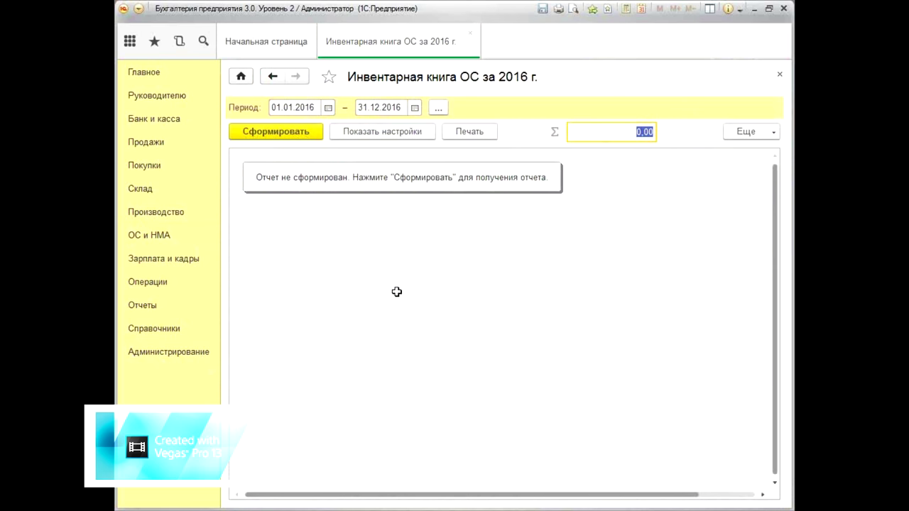
pyautogui.click(271, 135)
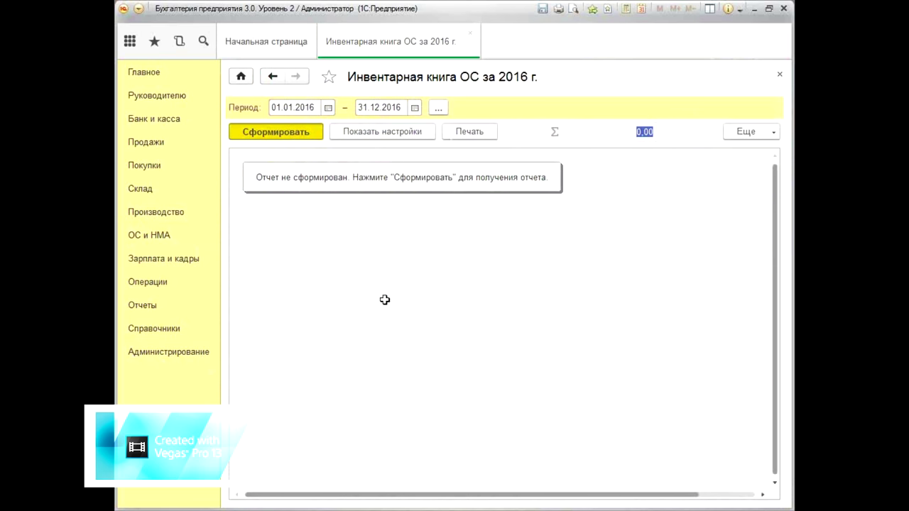
# Examine the acceptance and write-off entries of Компьютер "Aser" across the inventory book's columns, and close the book.
pyautogui.moveTo(385, 495)
pyautogui.mouseDown()
pyautogui.moveTo(707, 506)
pyautogui.moveTo(395, 506)
pyautogui.mouseUp()
pyautogui.click(330, 273)
pyautogui.click(339, 313)
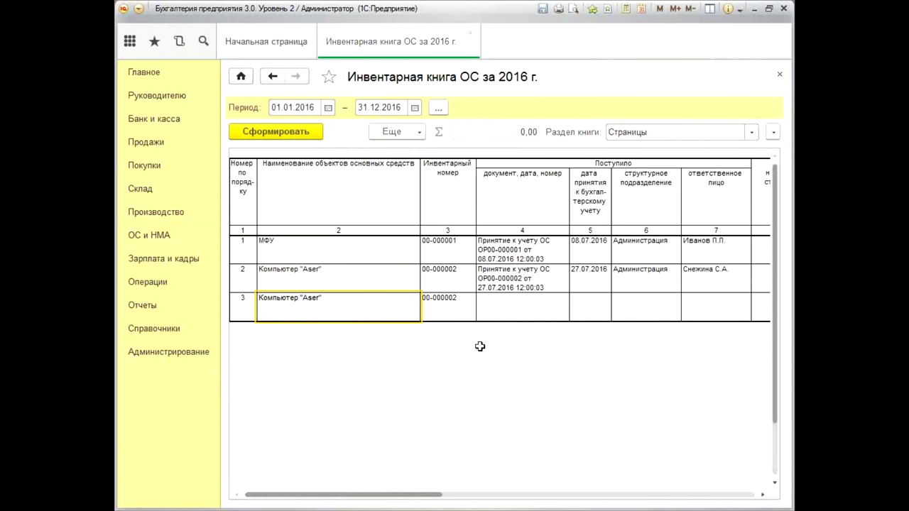
pyautogui.click(353, 274)
pyautogui.click(541, 280)
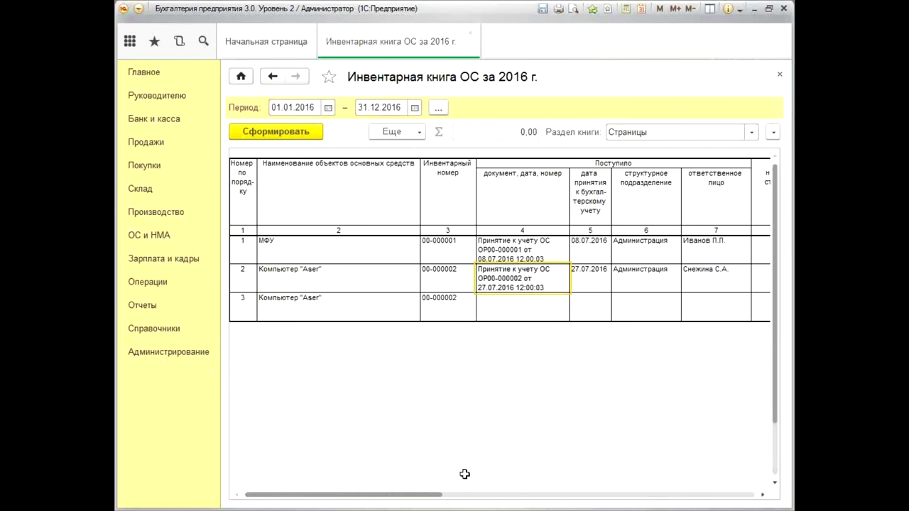
pyautogui.moveTo(425, 496); pyautogui.dragTo(631, 496)
pyautogui.click(751, 313)
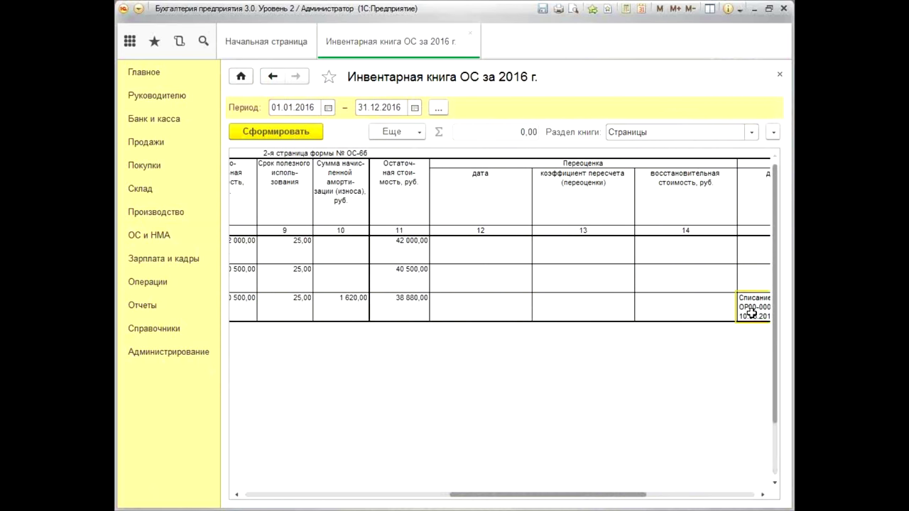
pyautogui.moveTo(629, 496); pyautogui.dragTo(725, 495)
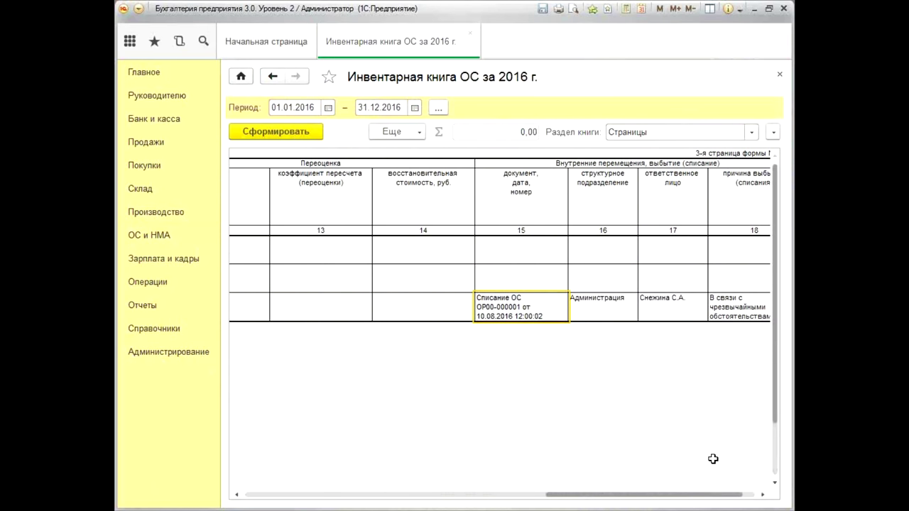
pyautogui.moveTo(651, 501); pyautogui.dragTo(272, 496)
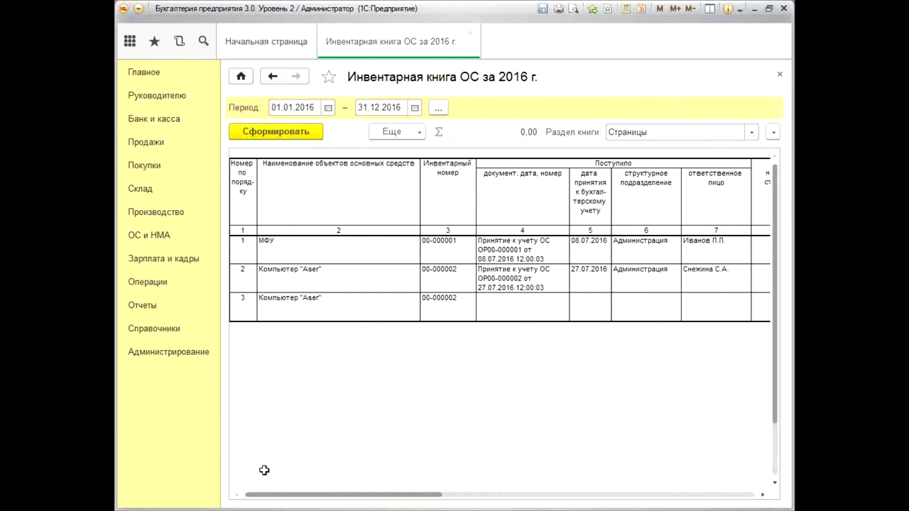
pyautogui.click(780, 76)
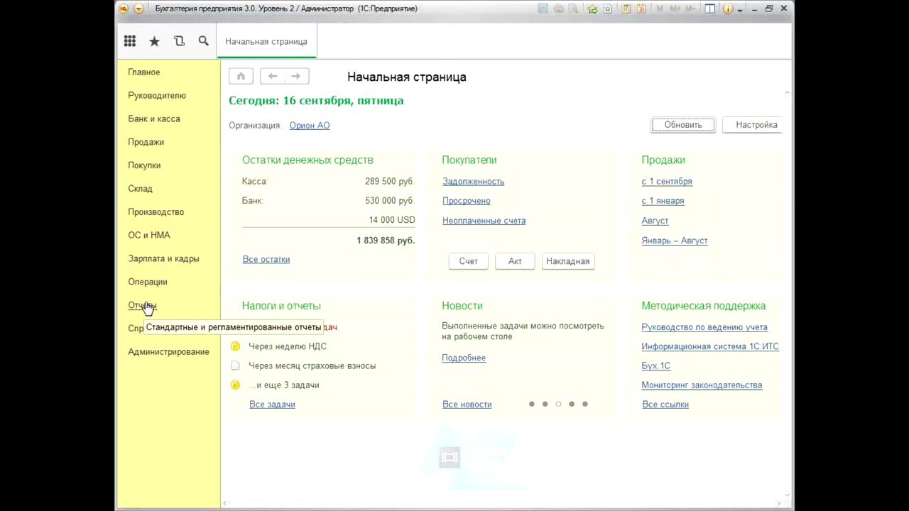
# Open Компьютер "Aser" from the Основные средства directory and produce its Инвентарная карточка ОС (ОС-6) print form.
pyautogui.click(157, 237)
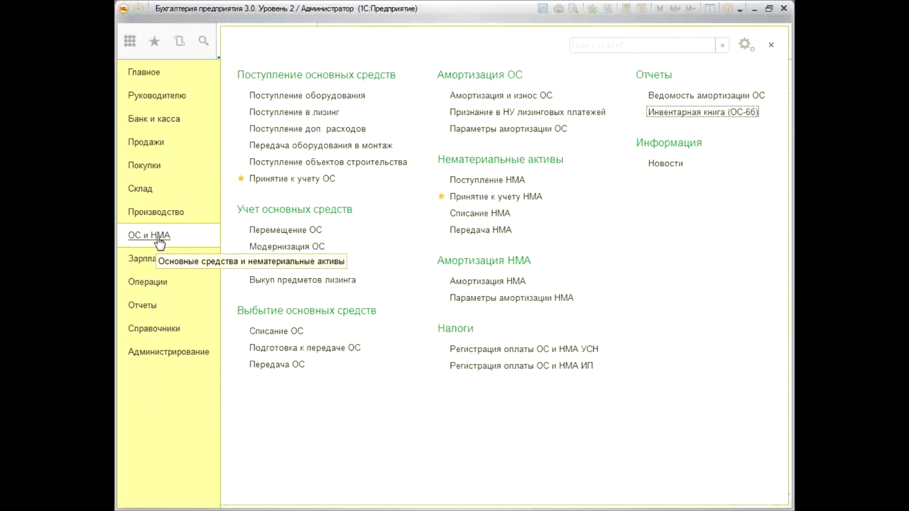
pyautogui.click(154, 329)
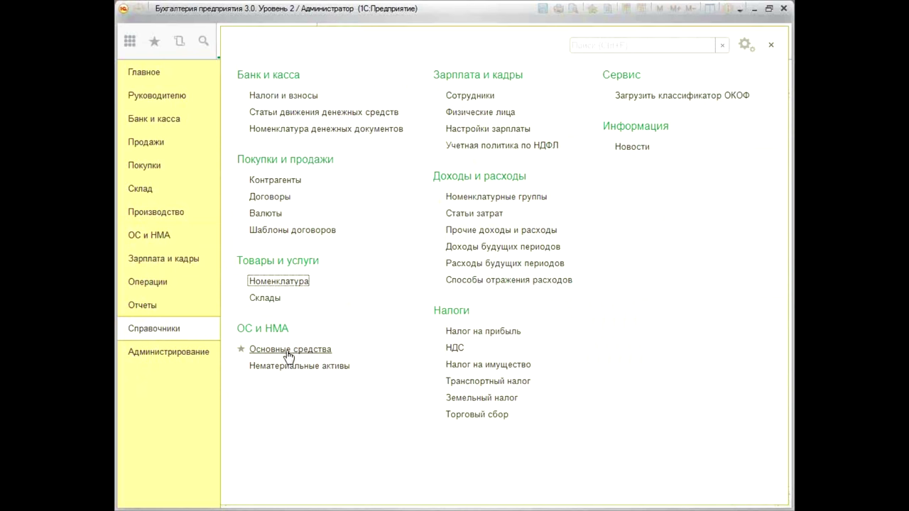
pyautogui.click(288, 350)
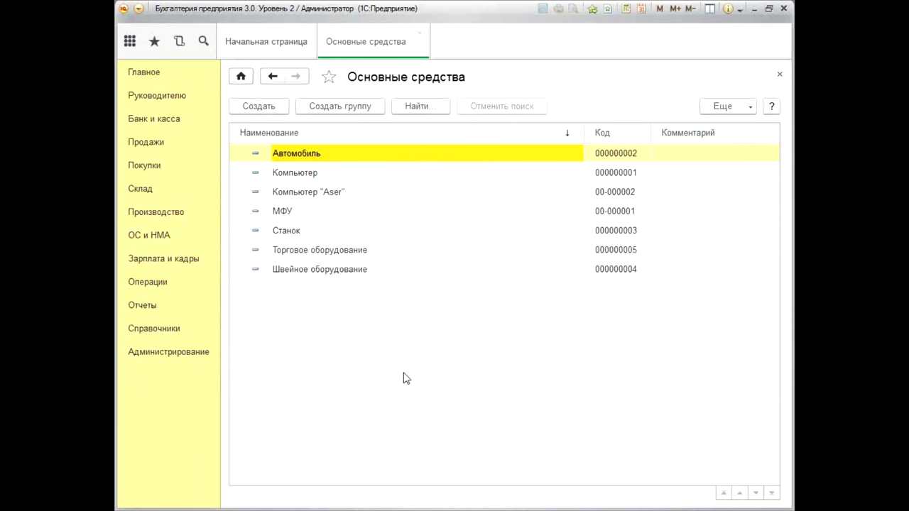
pyautogui.click(321, 200)
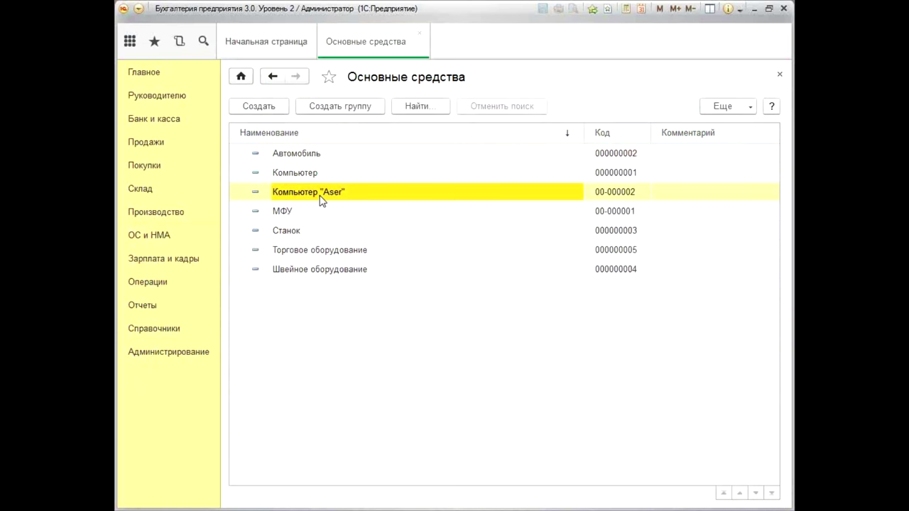
pyautogui.doubleClick(321, 200)
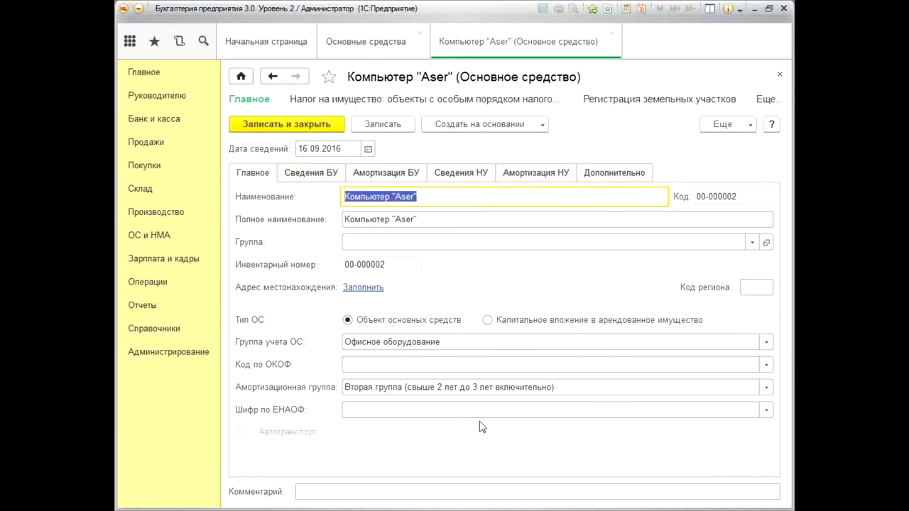
pyautogui.click(750, 124)
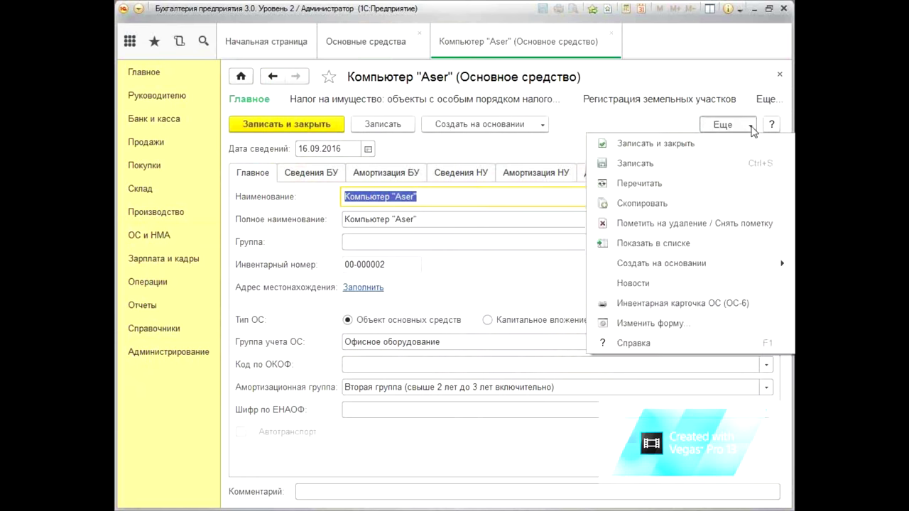
pyautogui.click(710, 304)
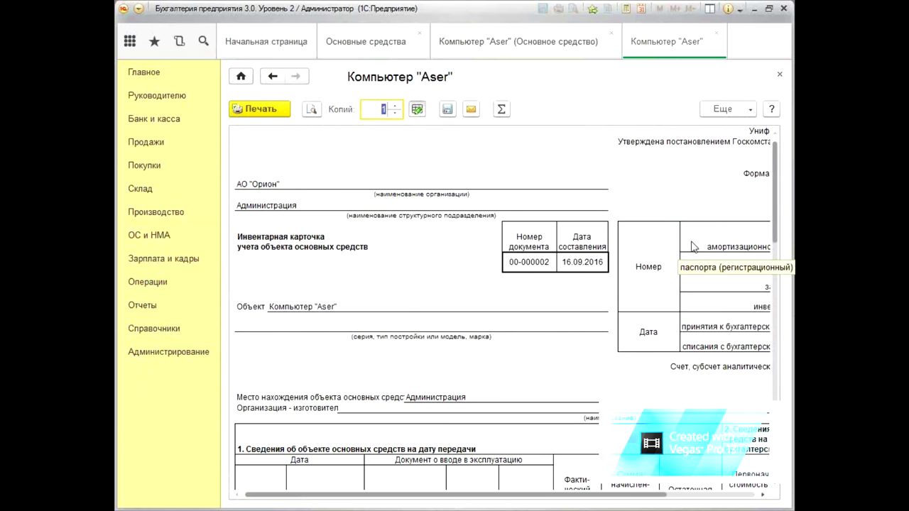
# Check the acceptance and write-off entries in section 4 of the inventory card, and close the print form.
pyautogui.moveTo(778, 188); pyautogui.dragTo(787, 281)
pyautogui.click(277, 276)
pyautogui.click(276, 303)
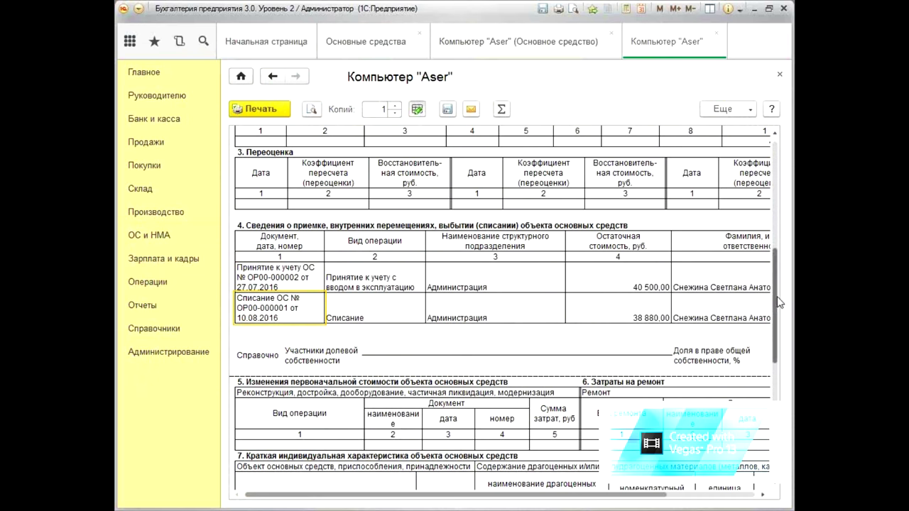
pyautogui.moveTo(777, 304)
pyautogui.mouseDown()
pyautogui.moveTo(777, 411)
pyautogui.moveTo(781, 186)
pyautogui.moveTo(790, 175)
pyautogui.mouseUp()
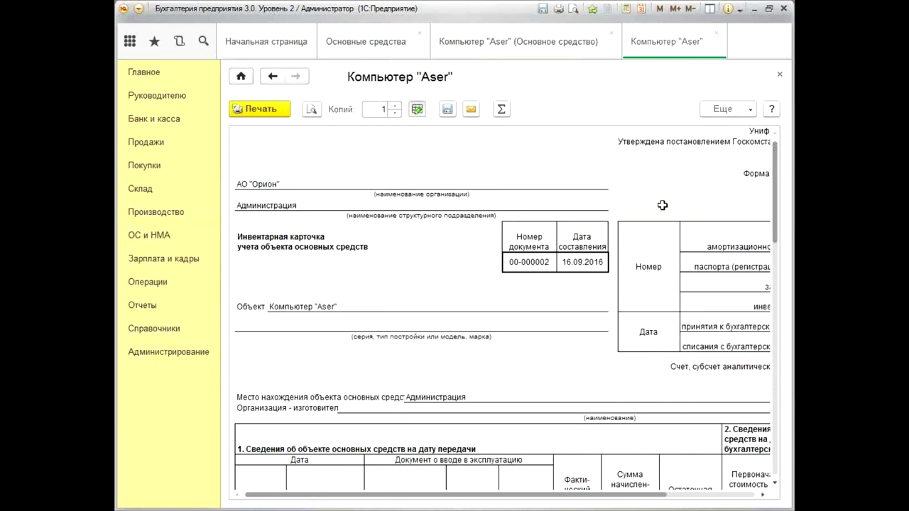
pyautogui.click(781, 76)
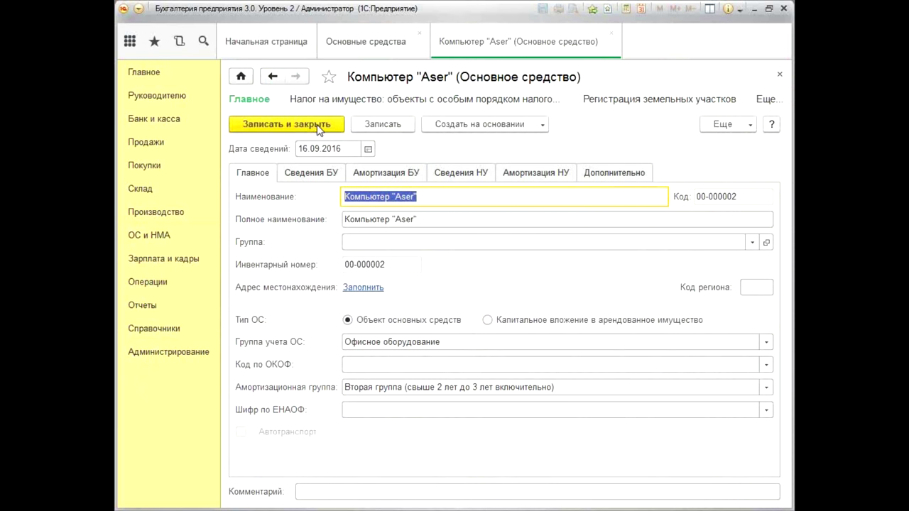
# Save and close the Компьютер "Aser" card, close the Основные средства directory, and dismiss the change notification.
pyautogui.click(320, 128)
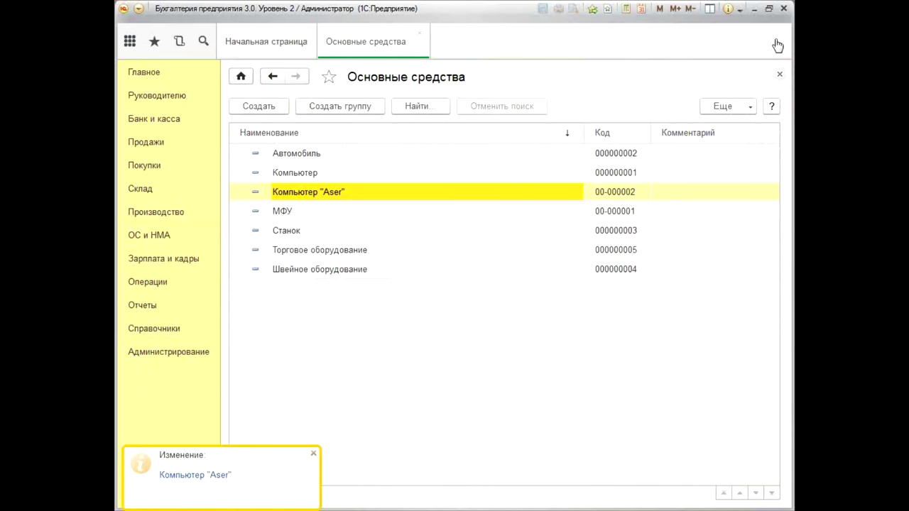
pyautogui.click(780, 74)
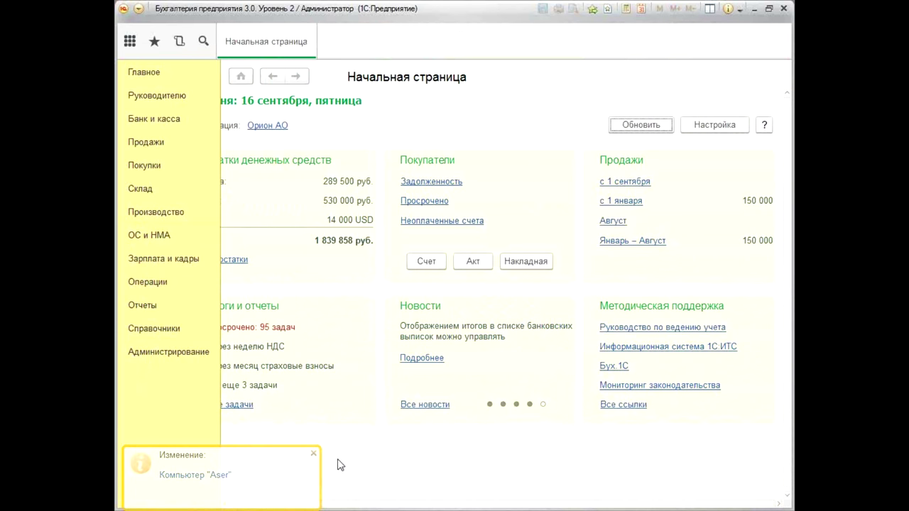
pyautogui.click(313, 453)
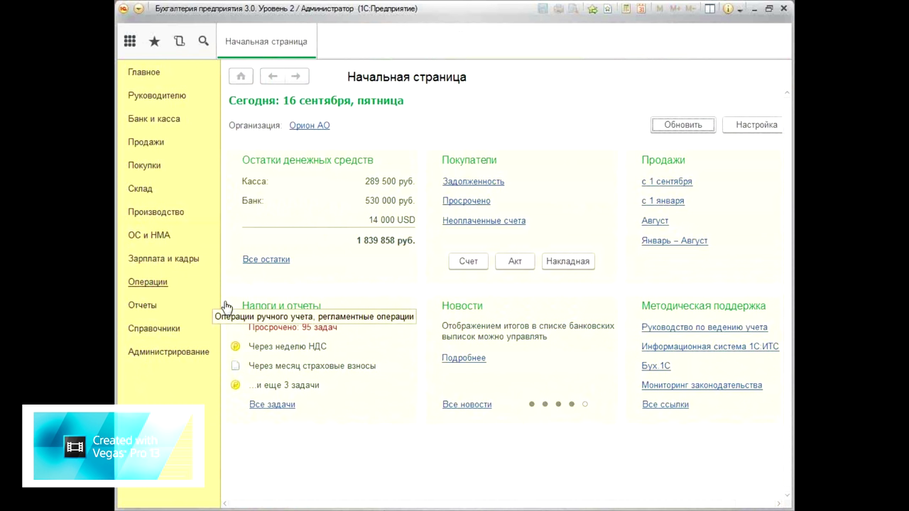
# Create an Оборудование receipt in Поступление (акты, накладные) with накладная № 15 dated 15.01.2016.
pyautogui.click(144, 173)
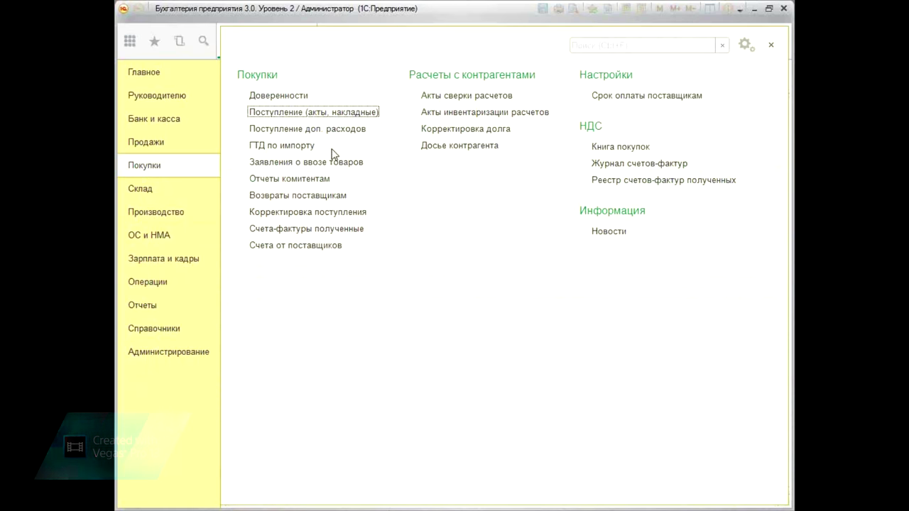
pyautogui.click(315, 117)
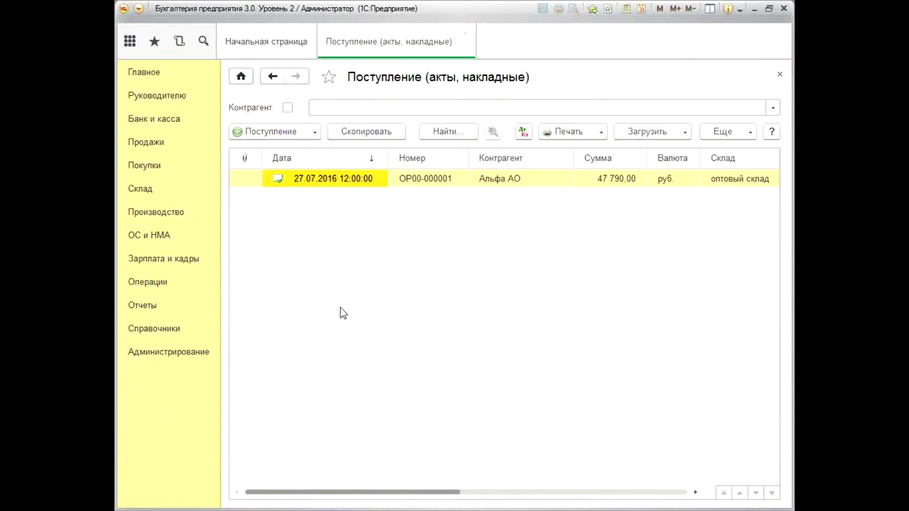
pyautogui.click(315, 132)
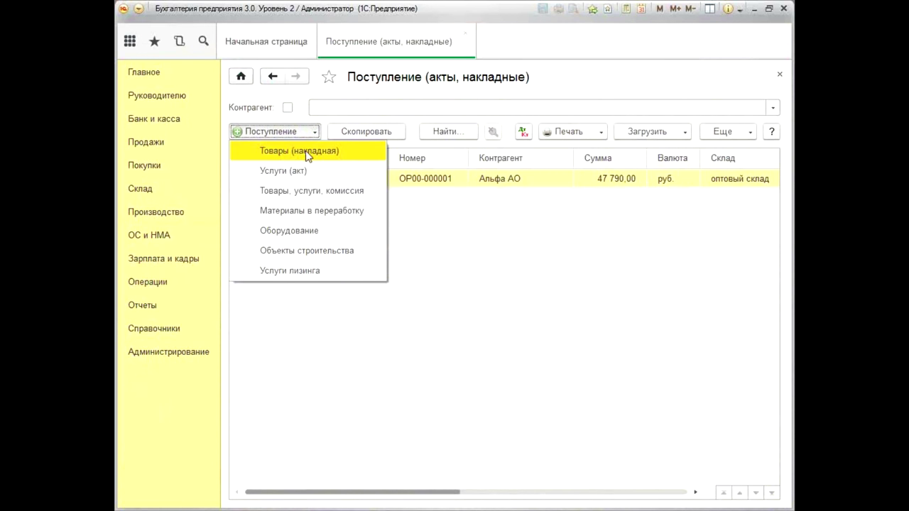
pyautogui.click(289, 232)
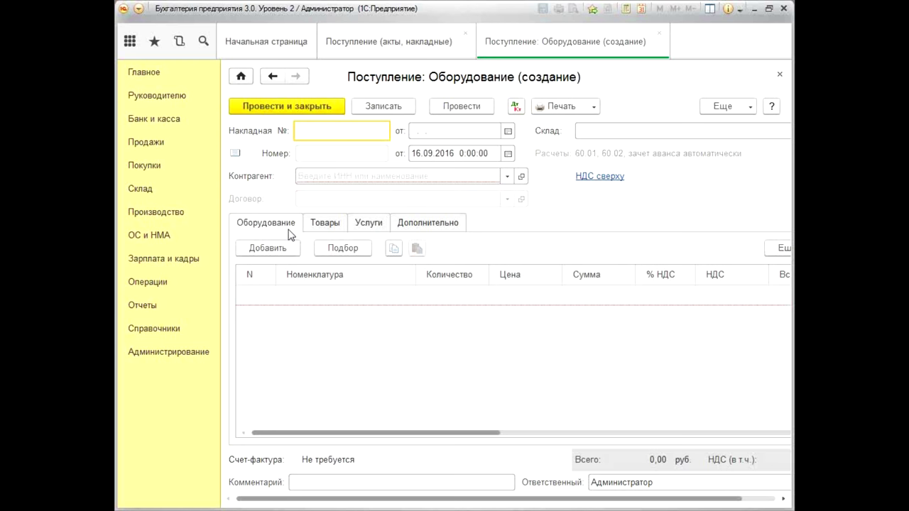
pyautogui.write('15')
pyautogui.press('Tab')
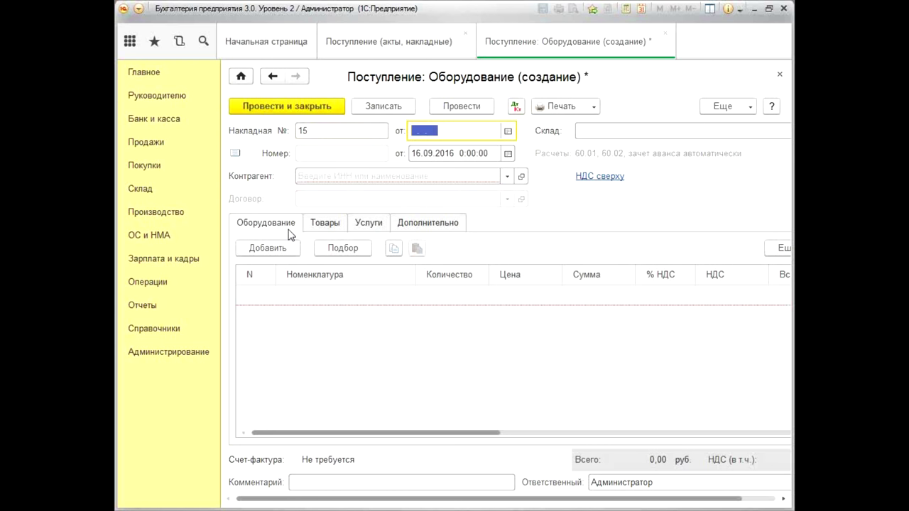
pyautogui.write('15012016')
pyautogui.press('Tab')
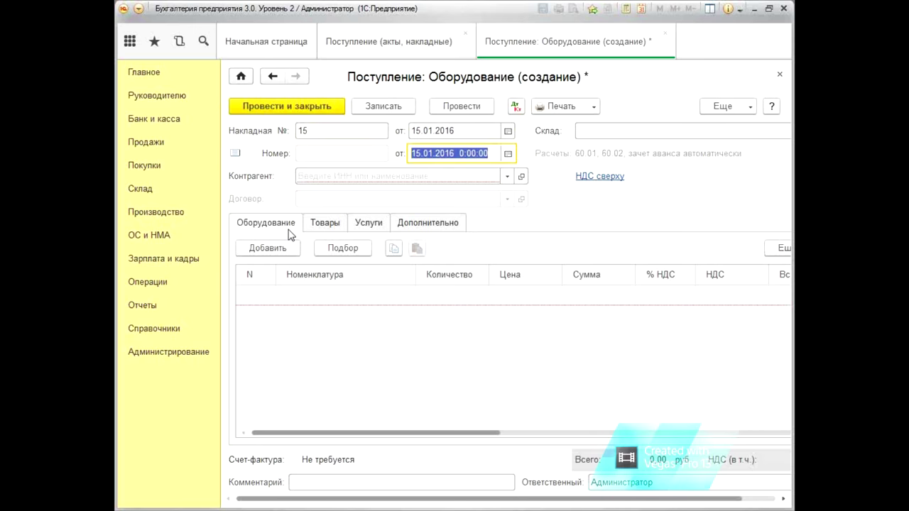
# Set the equipment receipt's counterparty to Альфа АО and its warehouse to оптовый склад.
pyautogui.click(314, 173)
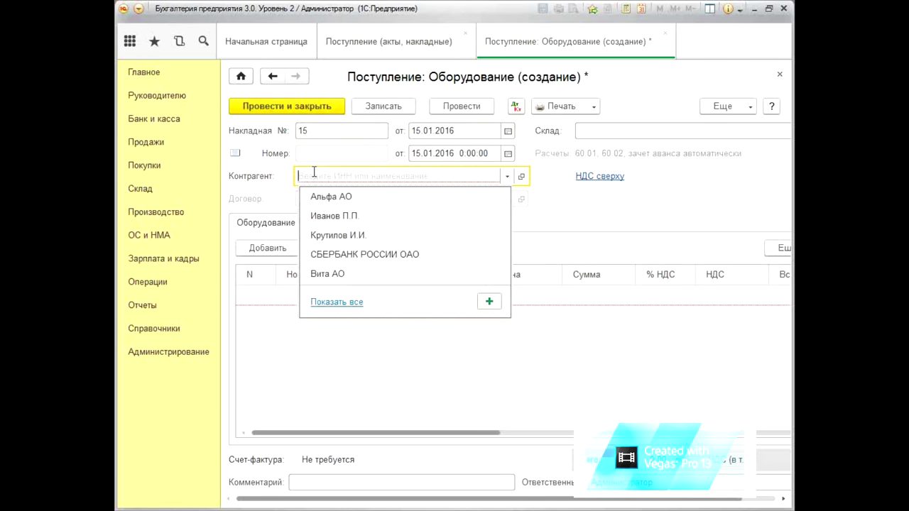
pyautogui.write('а')
pyautogui.click(321, 222)
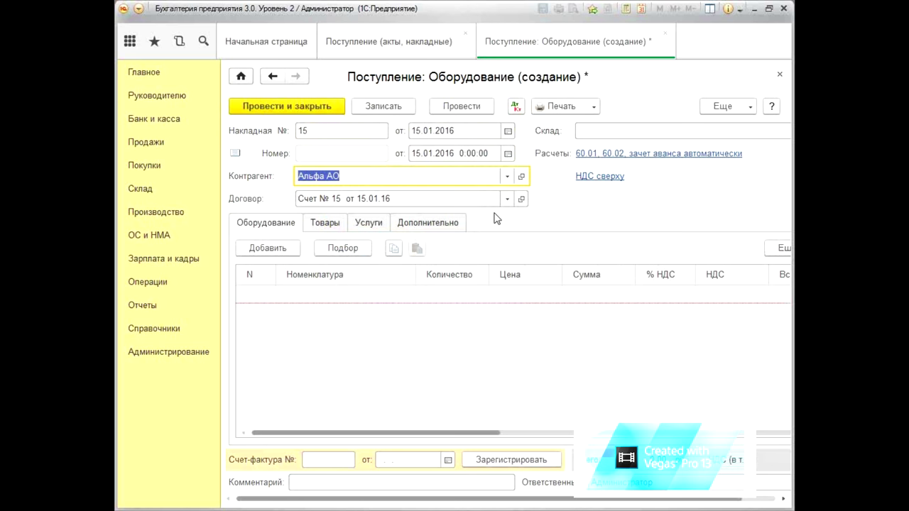
pyautogui.click(616, 136)
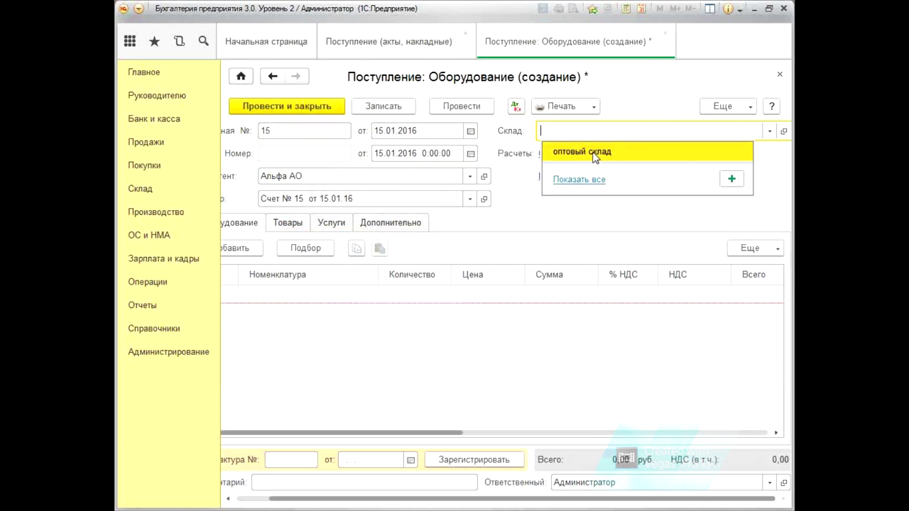
pyautogui.click(594, 152)
pyautogui.moveTo(563, 500); pyautogui.dragTo(530, 505)
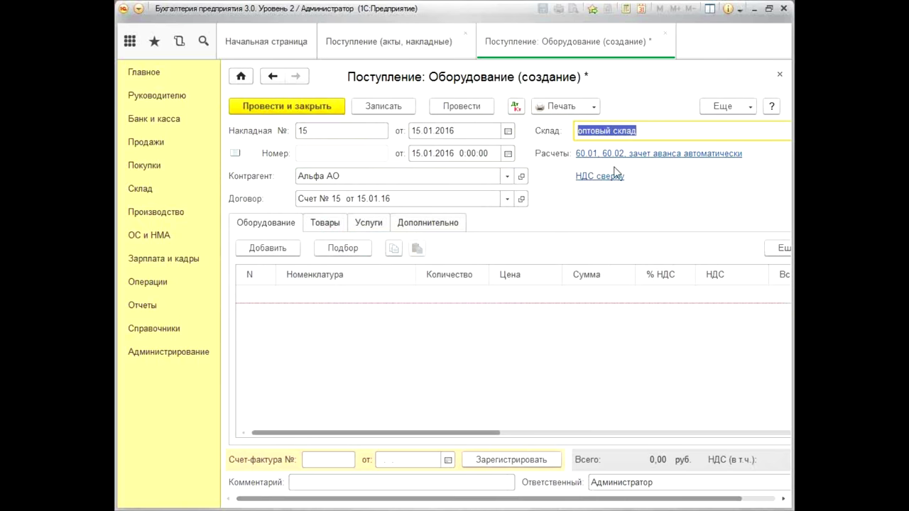
# Add Станок to the receipt's equipment table with quantity 1 and price 40 000.
pyautogui.click(267, 248)
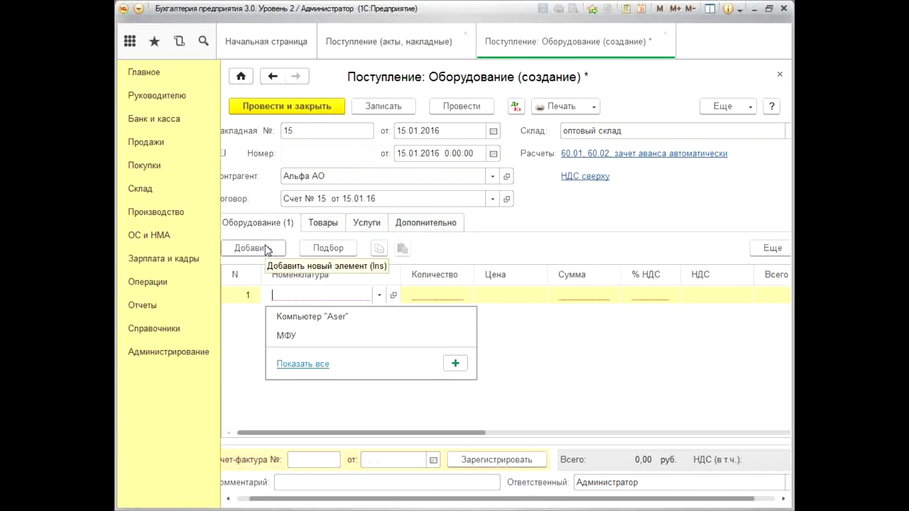
pyautogui.write('с')
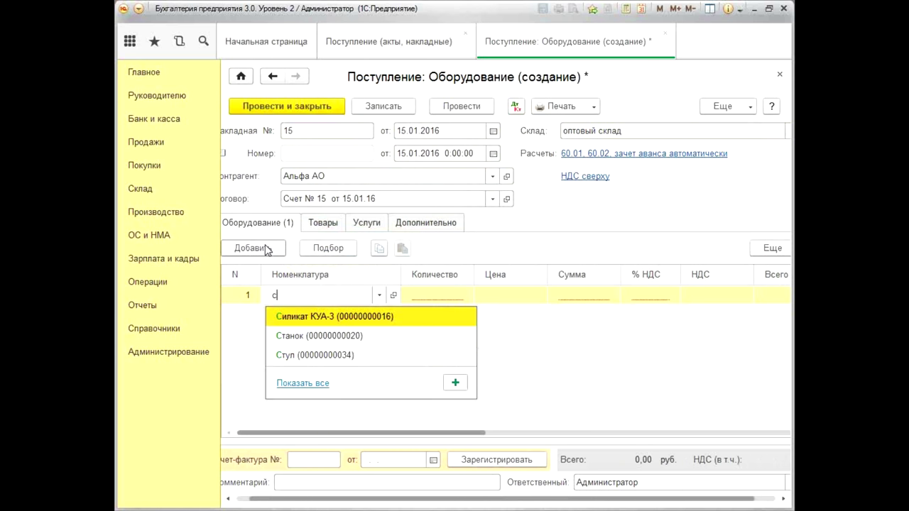
pyautogui.click(303, 336)
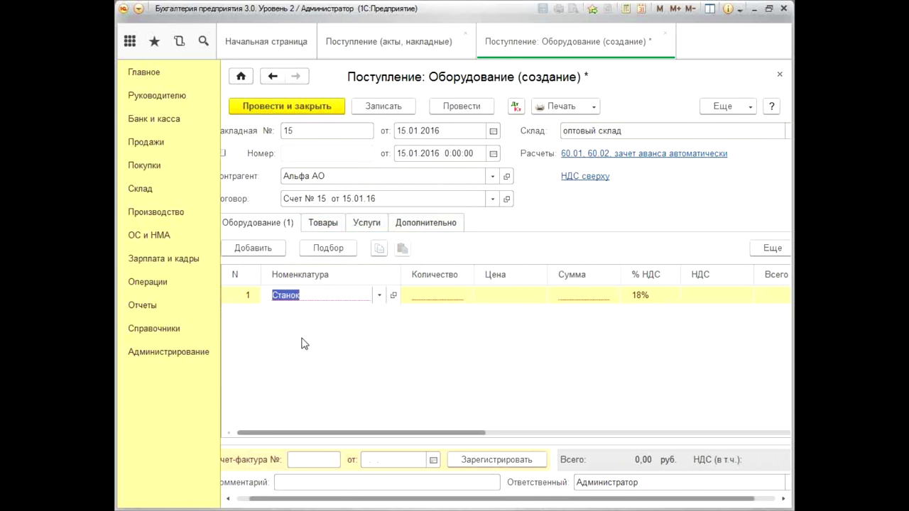
pyautogui.click(446, 294)
pyautogui.write('1')
pyautogui.click(511, 295)
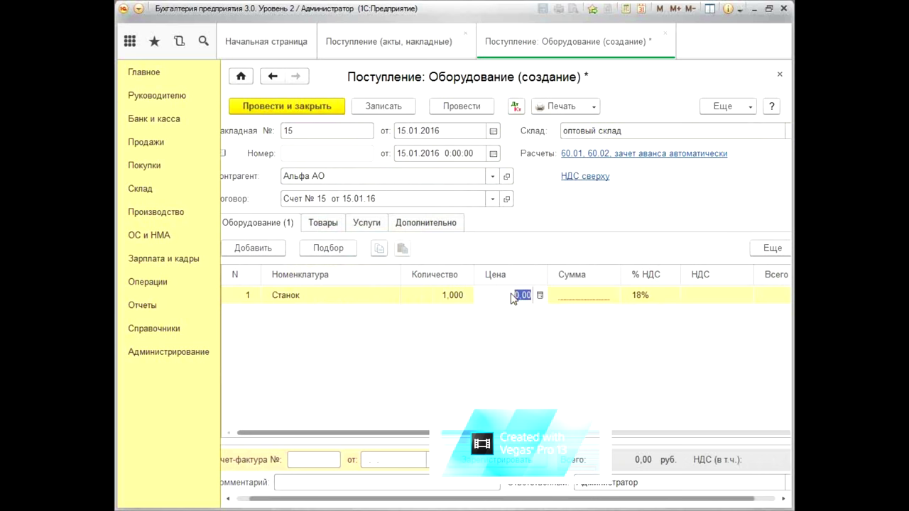
pyautogui.write('40000')
pyautogui.click(593, 296)
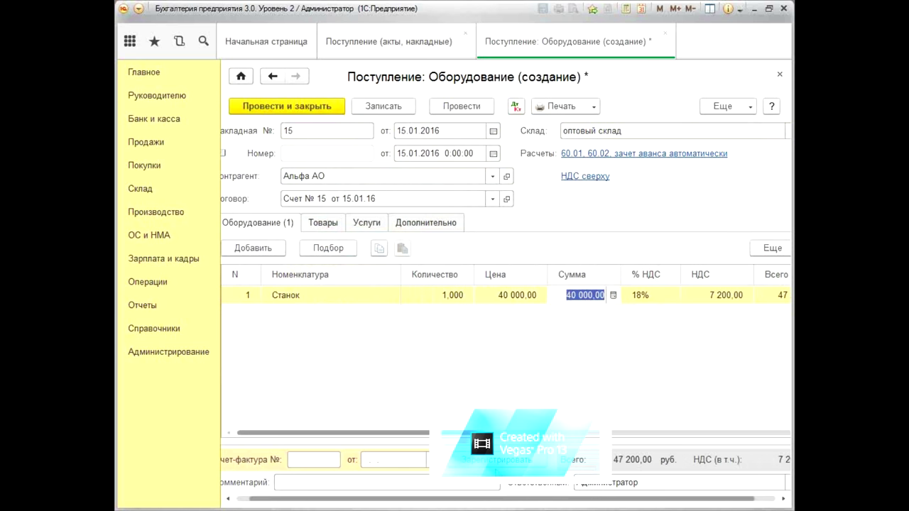
pyautogui.moveTo(489, 504); pyautogui.dragTo(510, 504)
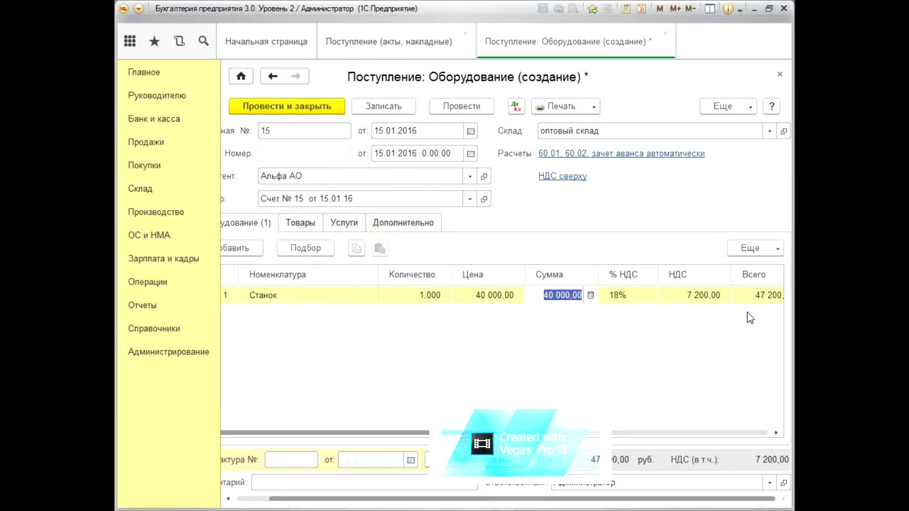
pyautogui.click(462, 437)
pyautogui.moveTo(461, 437); pyautogui.dragTo(715, 499)
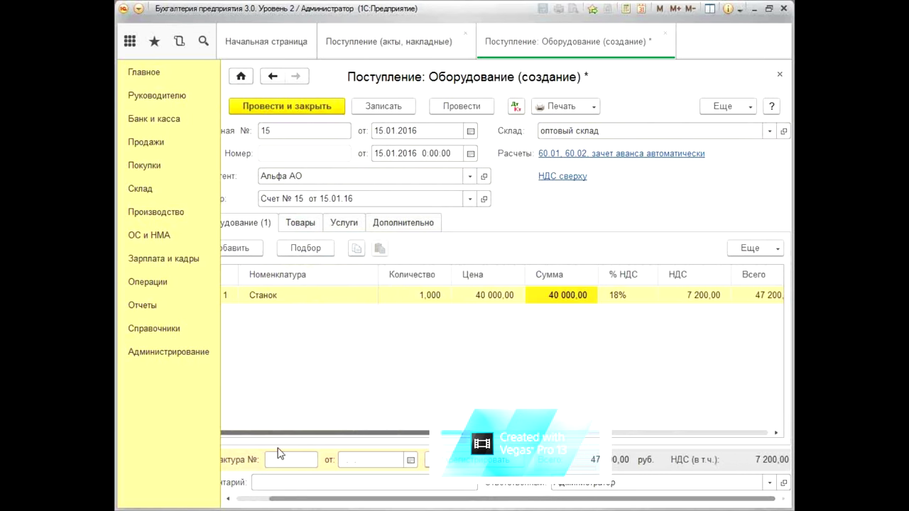
pyautogui.moveTo(464, 498); pyautogui.dragTo(430, 498)
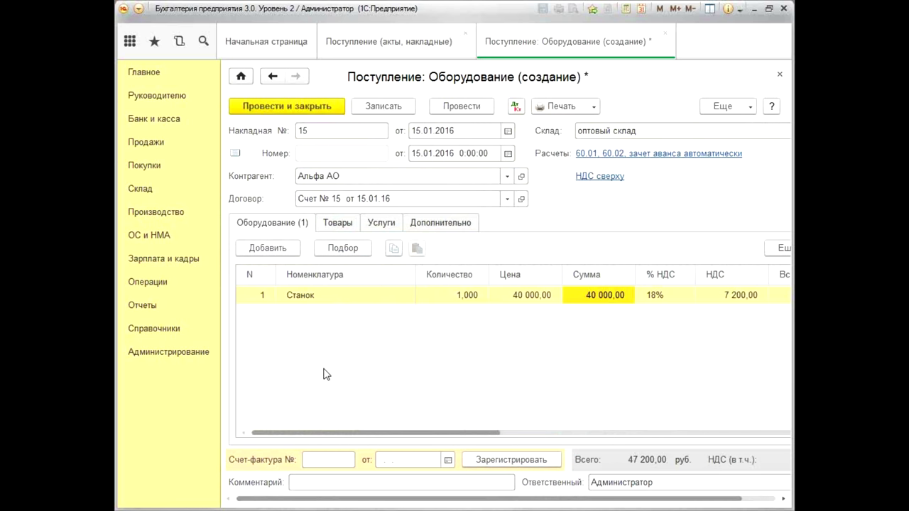
# Register счет-фактура № 15 dated 15.01.2016 for the equipment receipt, and post and close the receipt.
pyautogui.click(307, 461)
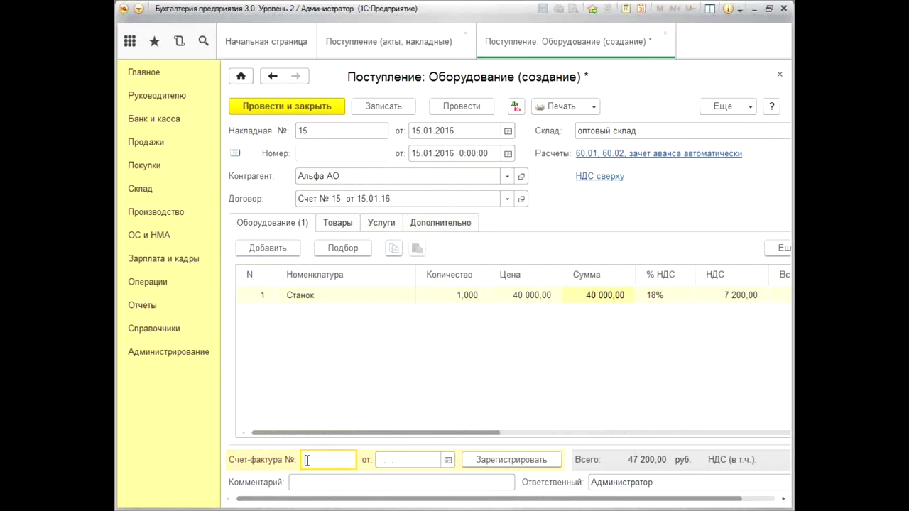
pyautogui.write('15')
pyautogui.click(398, 460)
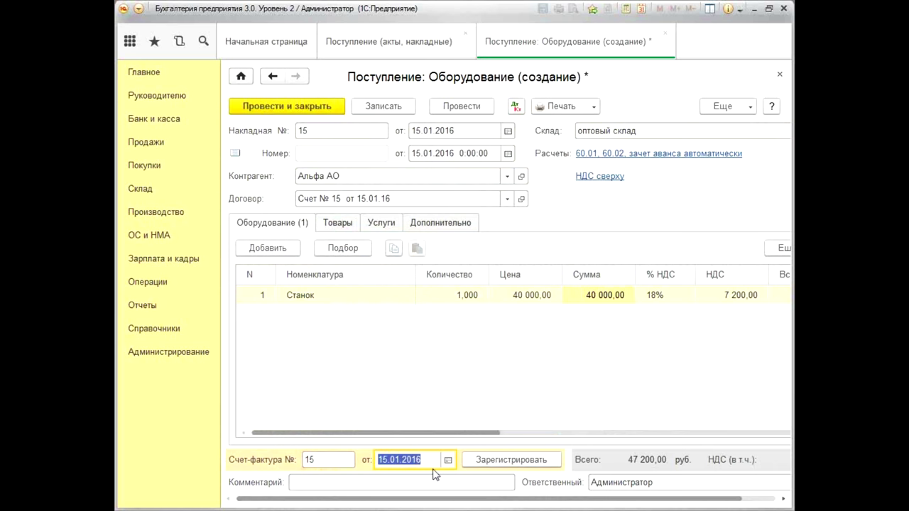
pyautogui.click(516, 462)
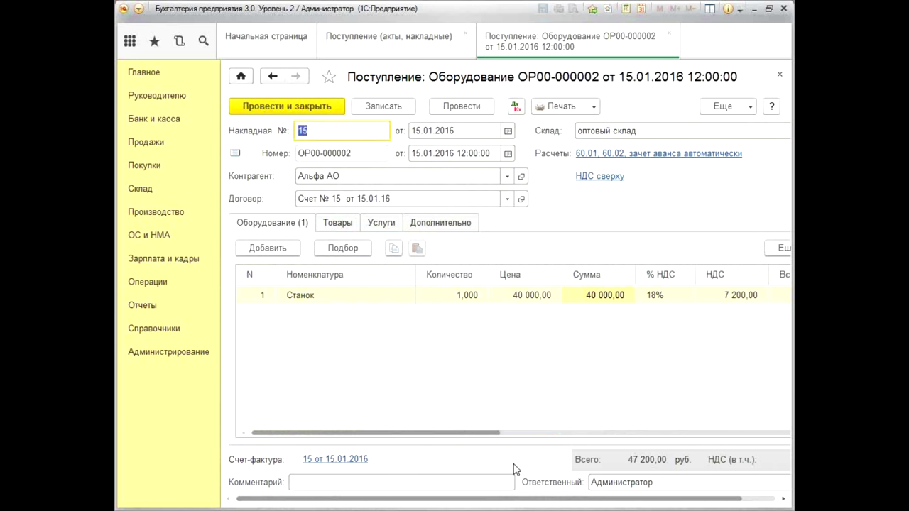
pyautogui.click(287, 106)
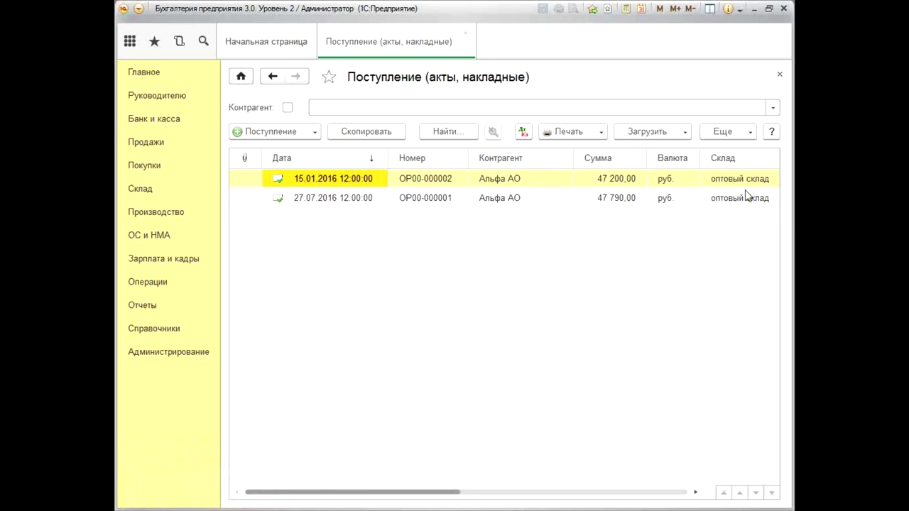
# Create a Поступление доп. расходов document based on the 15.01.2016 equipment receipt.
pyautogui.click(724, 132)
pyautogui.scroll(-1, 704, 316)
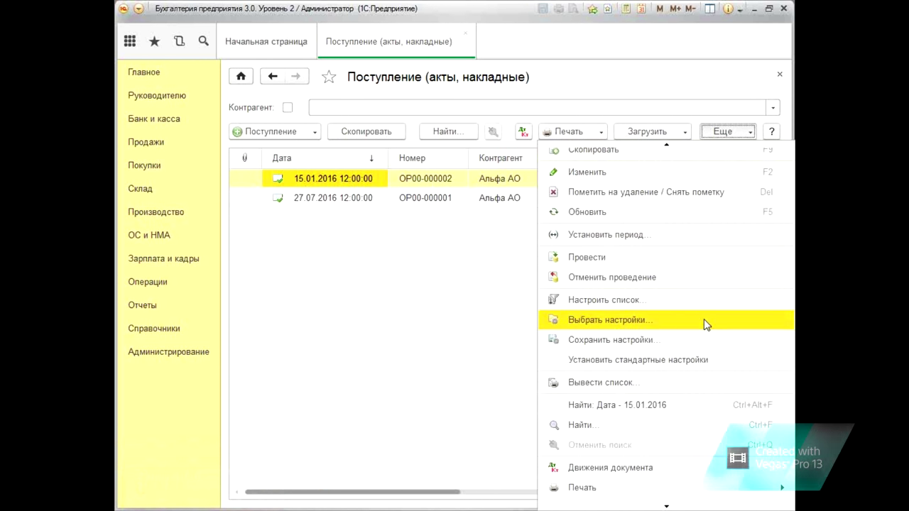
pyautogui.scroll(-3, 702, 334)
pyautogui.moveTo(654, 439)
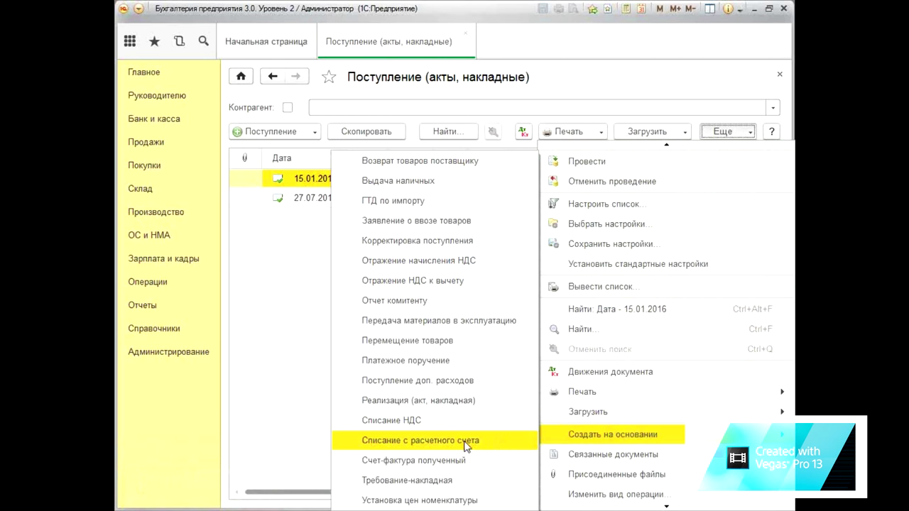
pyautogui.click(441, 385)
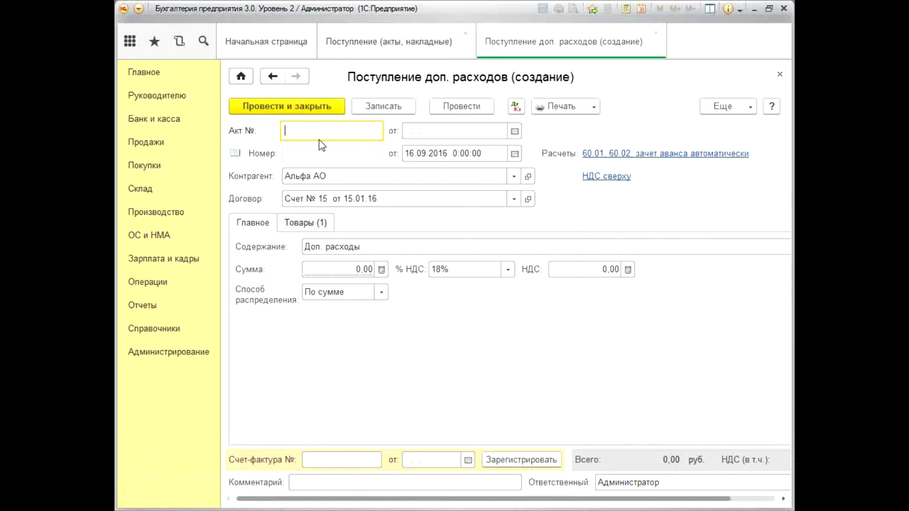
# Enter 20 as the additional-expense act number and 20.01.2016 as its date.
pyautogui.write('20')
pyautogui.click(417, 131)
pyautogui.write('2001')
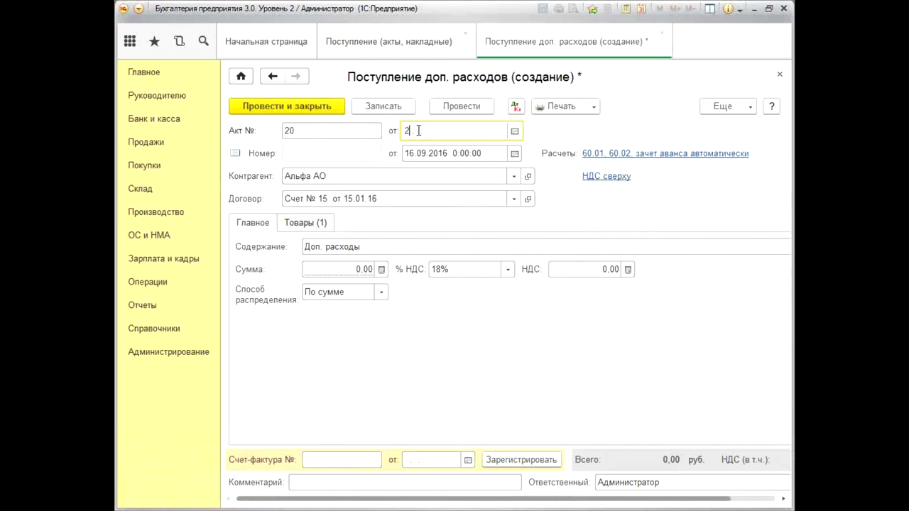
pyautogui.press('Tab')
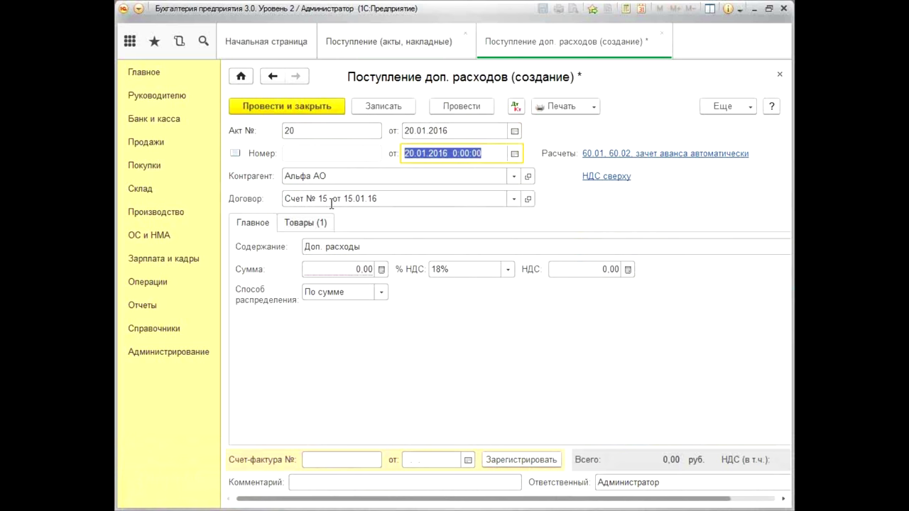
# Choose Счет № 22 от 18.01.16 as the contract for the additional-expense document.
pyautogui.click(514, 198)
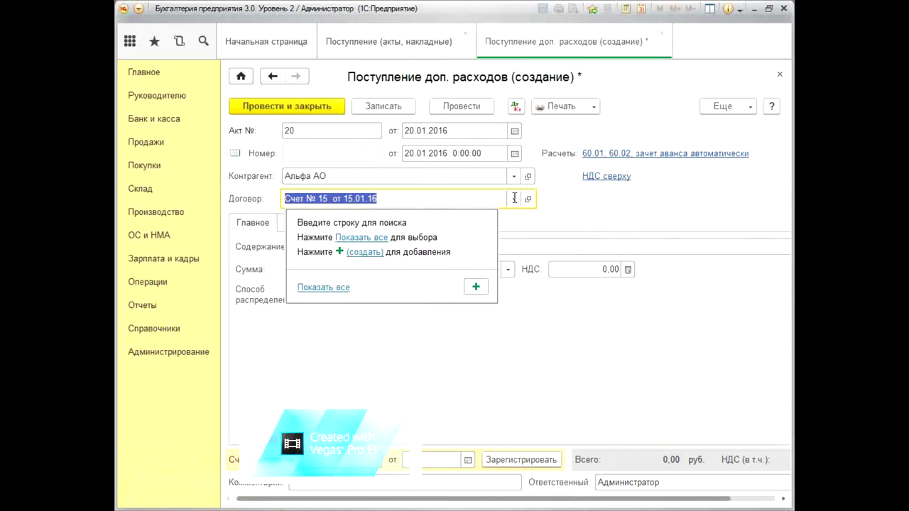
pyautogui.click(319, 293)
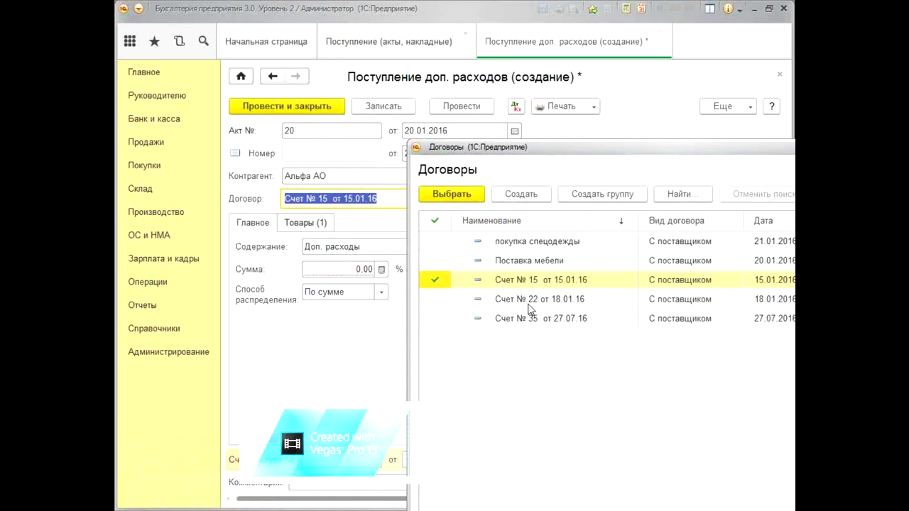
pyautogui.click(531, 301)
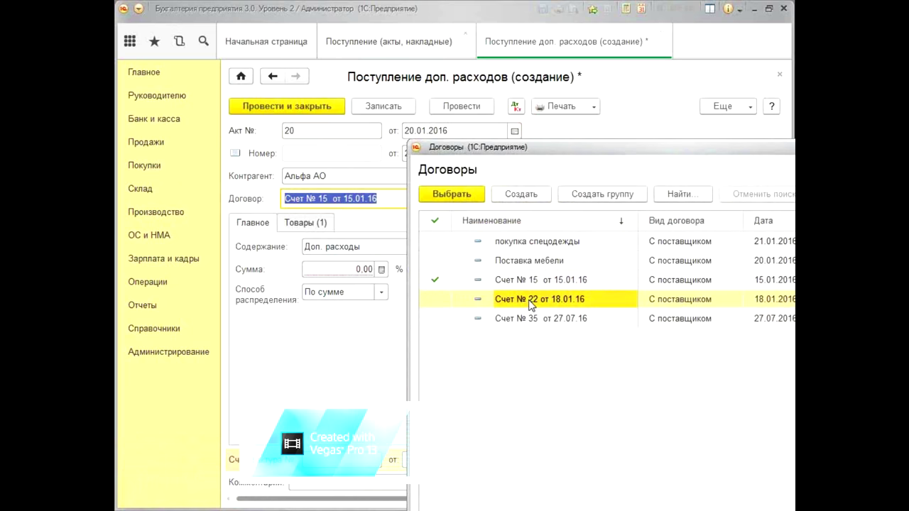
pyautogui.doubleClick(531, 301)
# Change the additional-expense act's date to 18.01.2016 and move to the contract field.
pyautogui.click(418, 133)
pyautogui.write('18012016')
pyautogui.press('Tab')
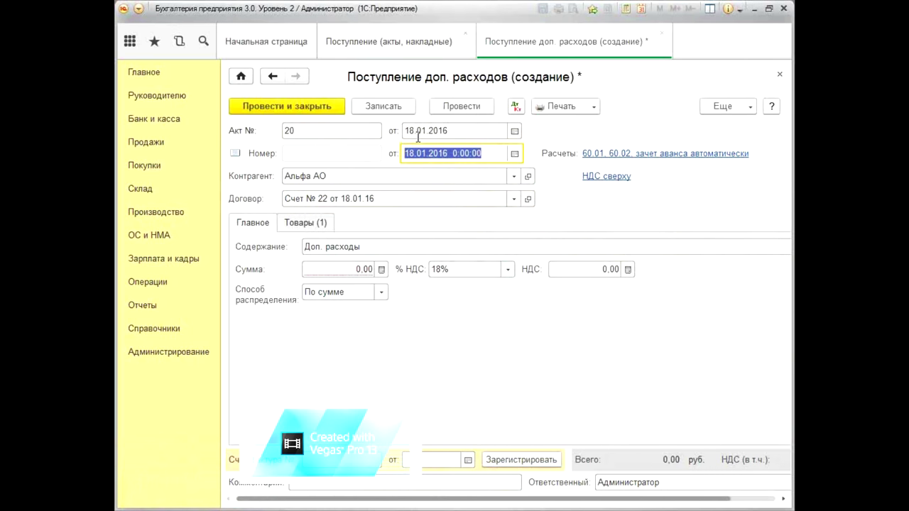
pyautogui.click(421, 198)
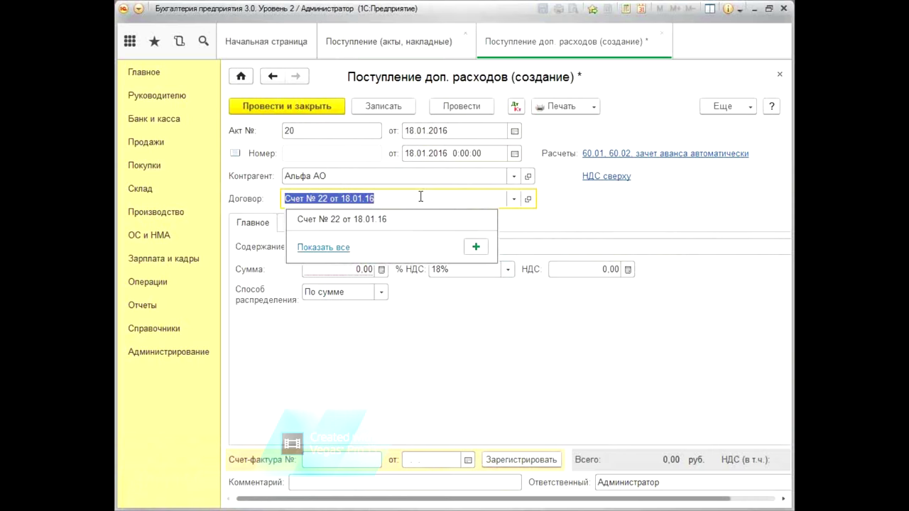
# Check the settlement accounts and advance offset settings of the additional-expense document.
pyautogui.press('Escape')
pyautogui.click(420, 198)
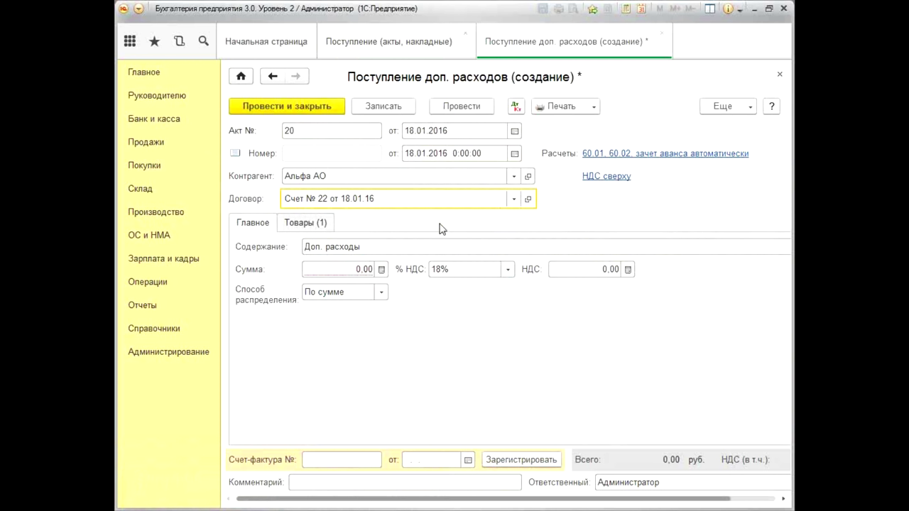
pyautogui.click(628, 154)
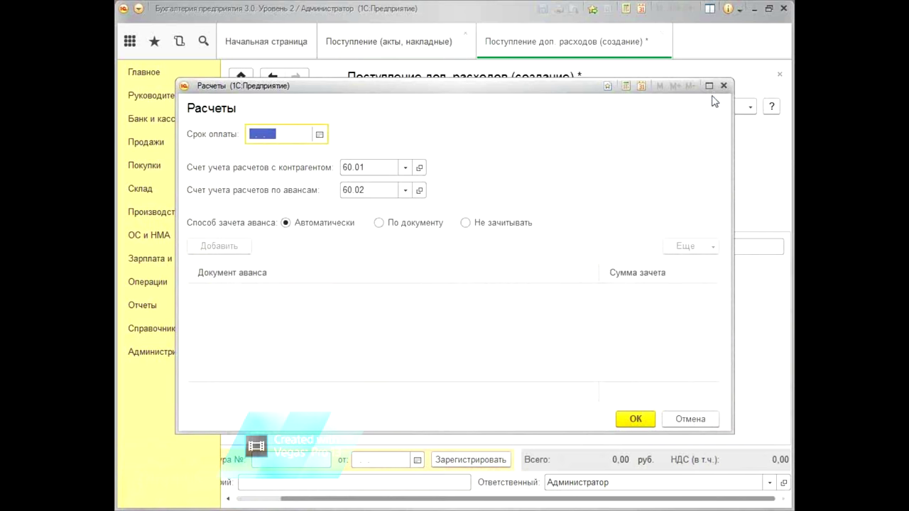
pyautogui.click(724, 86)
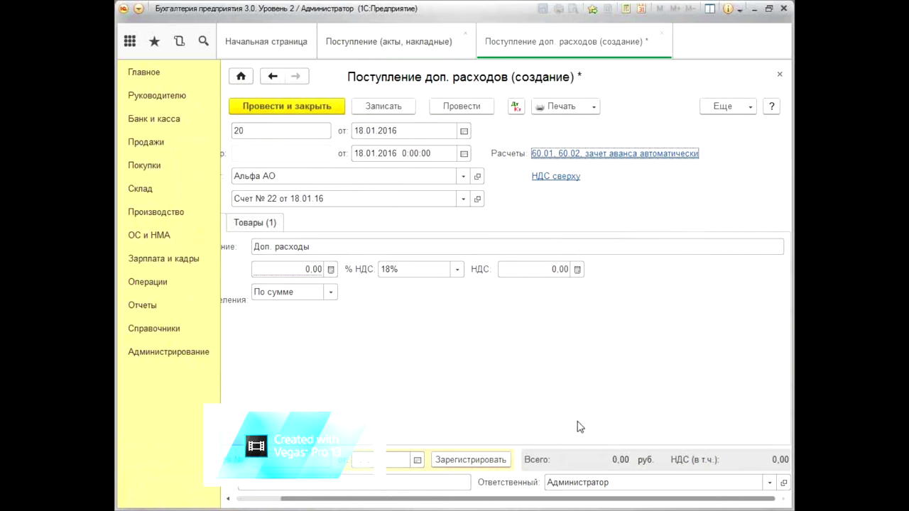
# Enter 2360 as the additional-expense sum.
pyautogui.click(343, 269)
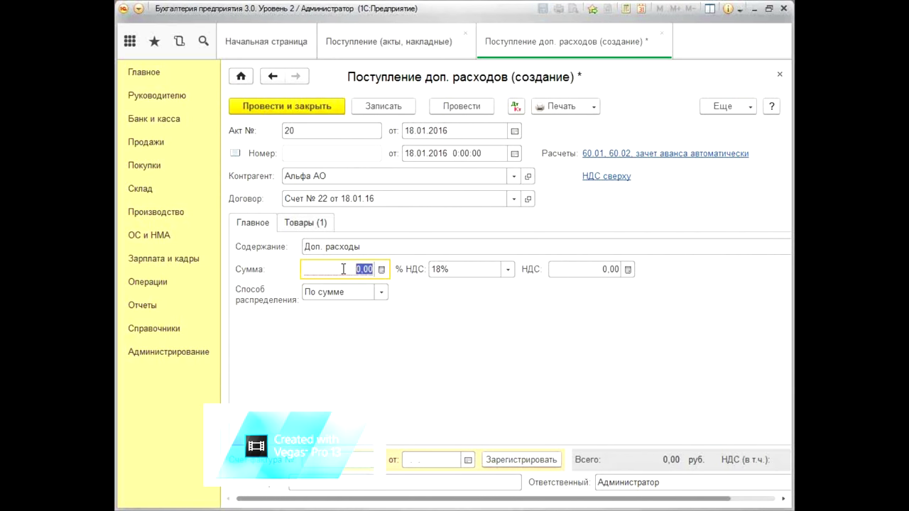
pyautogui.write('2360')
pyautogui.press('Tab')
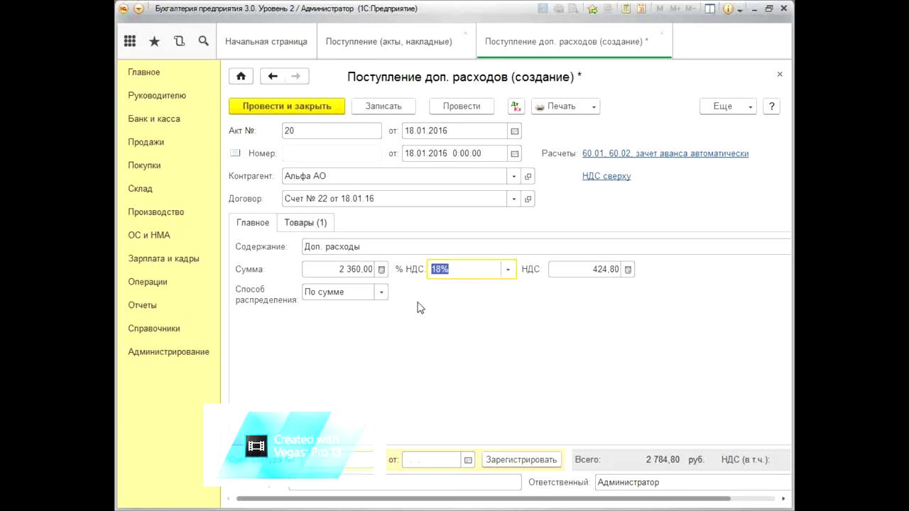
# Set the additional-expense sum to 2000.
pyautogui.click(357, 272)
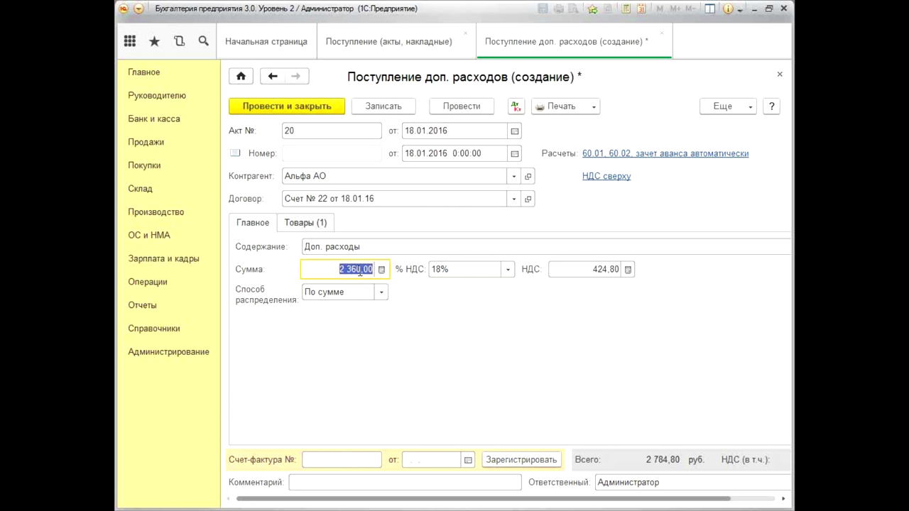
pyautogui.write('2000')
pyautogui.press('Tab')
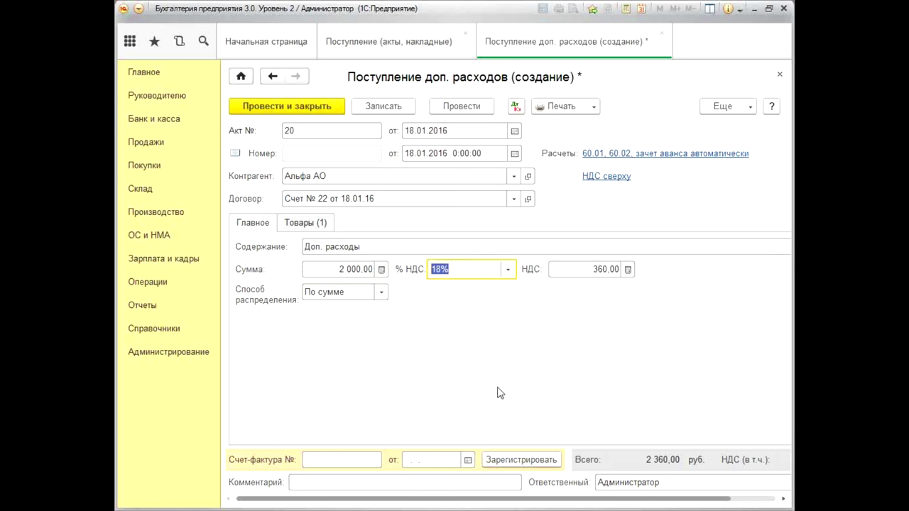
# Register the supplier's Счет-фактура number 20 dated 18.01.2016 for the additional expenses.
pyautogui.click(325, 459)
pyautogui.write('20')
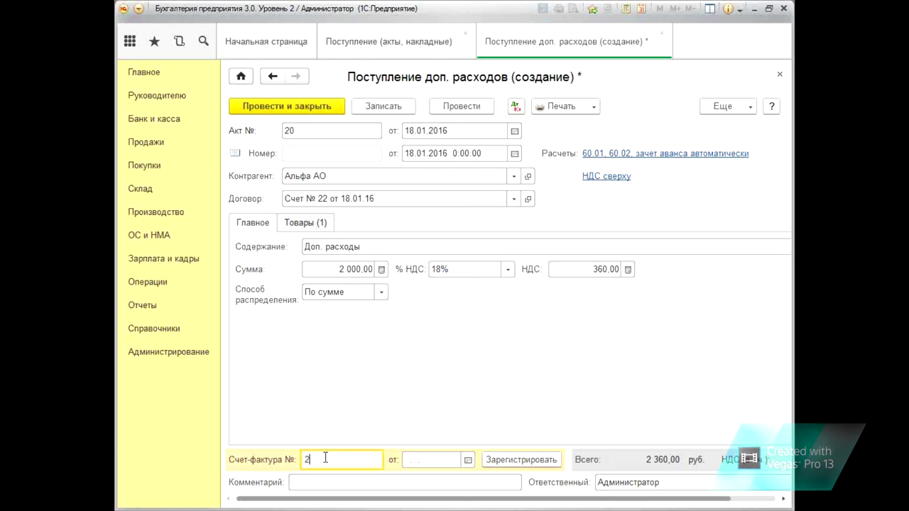
pyautogui.click(425, 460)
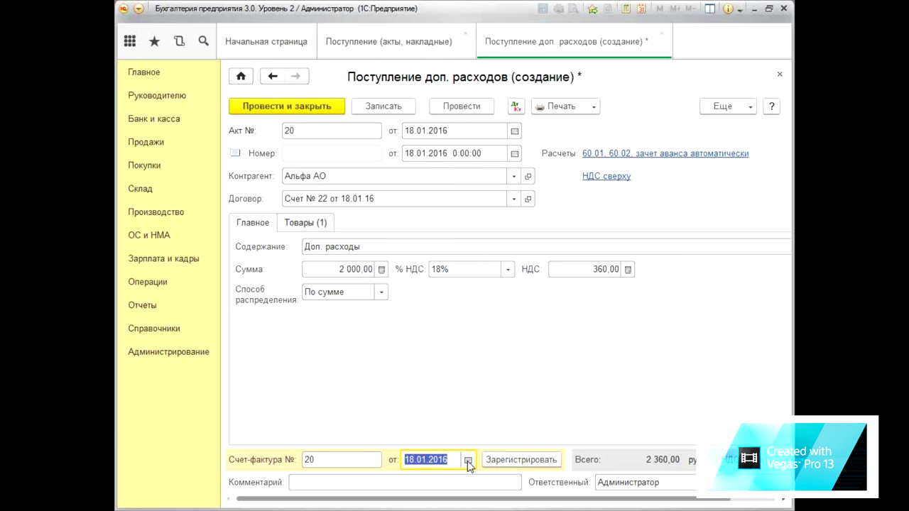
pyautogui.click(532, 463)
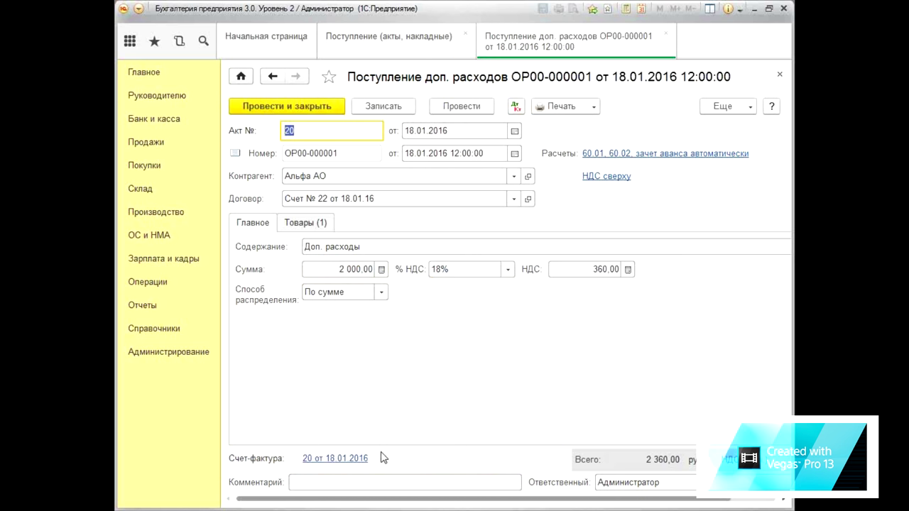
# Post the additional-expense document and review its accounting entries.
pyautogui.click(465, 107)
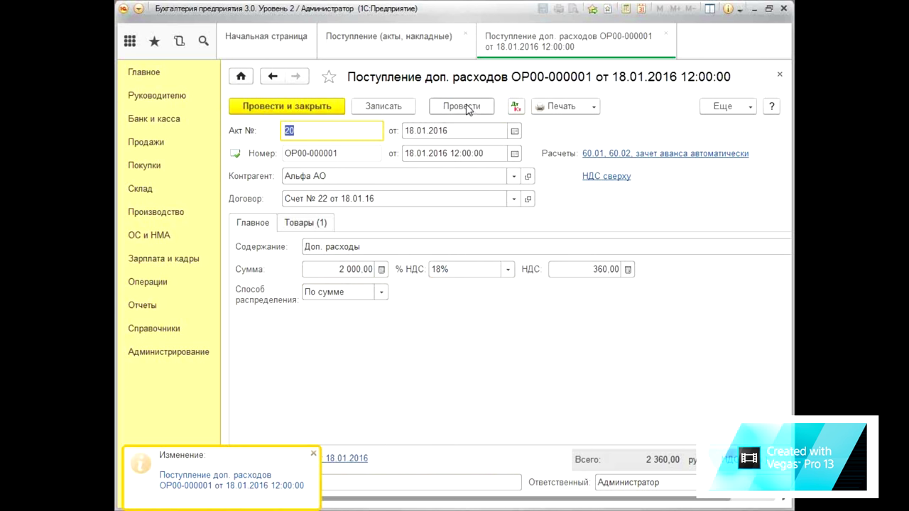
pyautogui.click(516, 108)
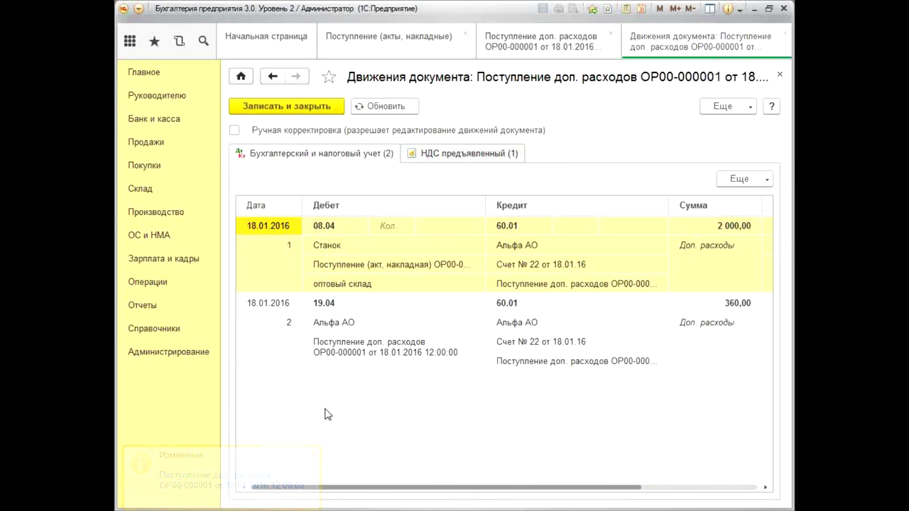
pyautogui.click(781, 77)
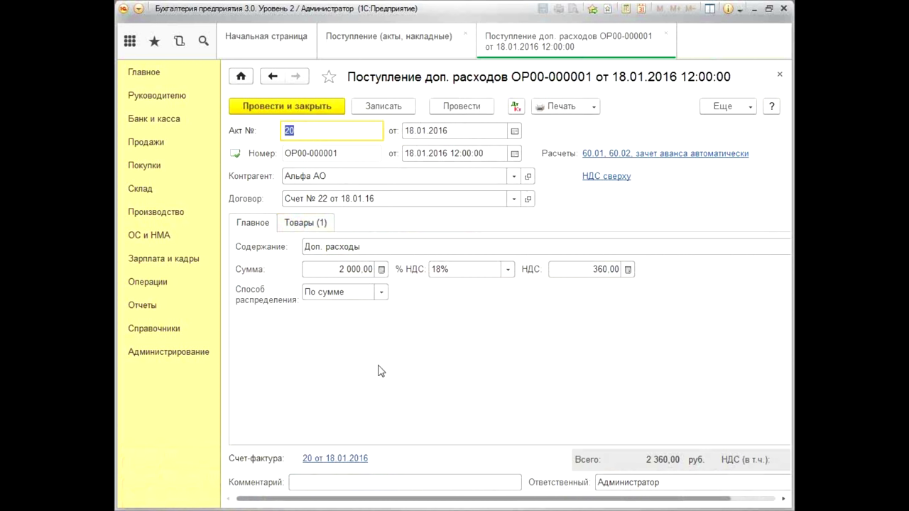
# Choose По сумме as the distribution method for the additional expenses.
pyautogui.click(383, 293)
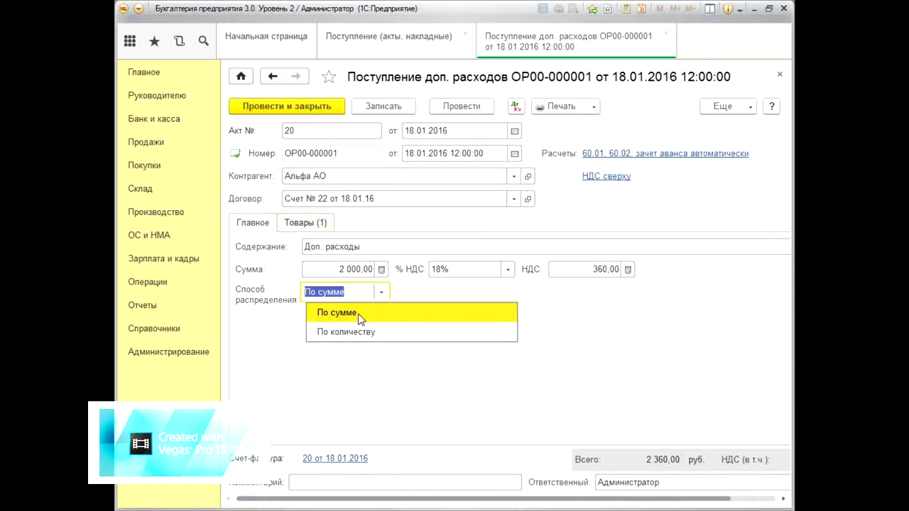
pyautogui.click(360, 314)
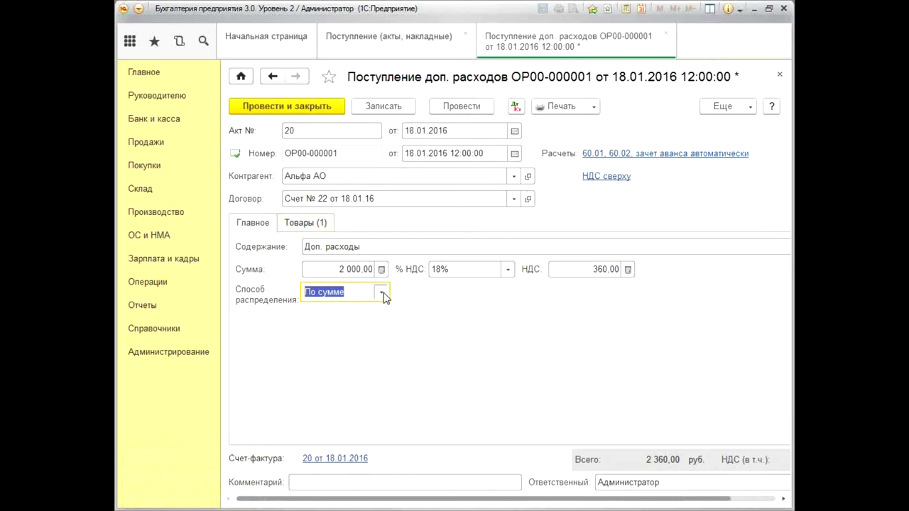
pyautogui.click(383, 293)
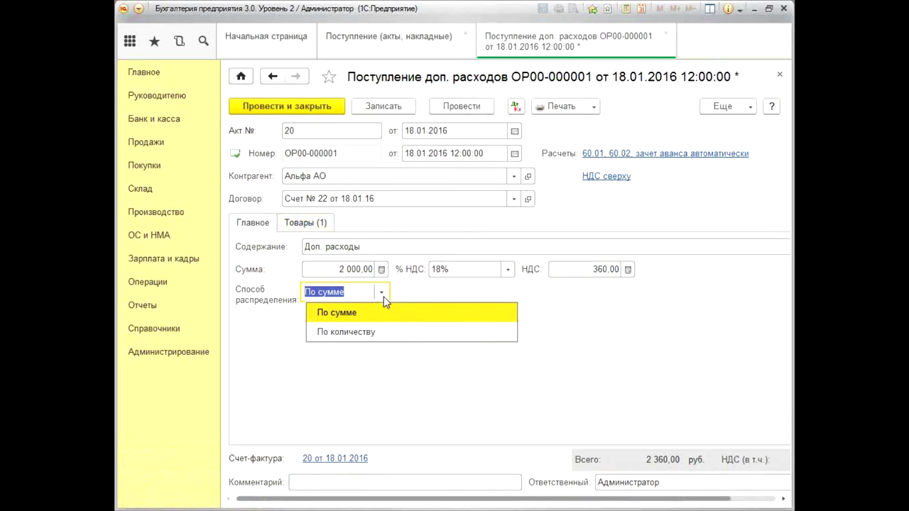
pyautogui.click(349, 317)
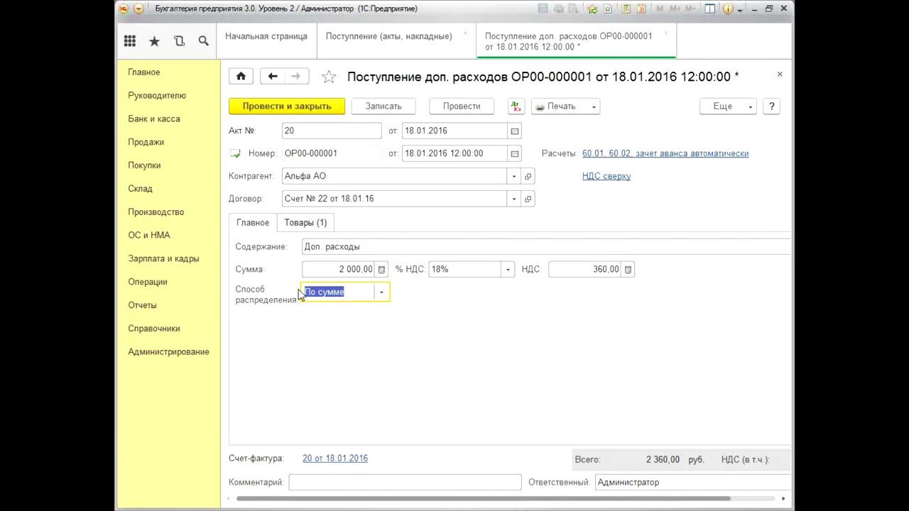
# Examine the Станок row and its Доп. расходы cell in the document's goods list, comparing it with the main expense details.
pyautogui.click(307, 224)
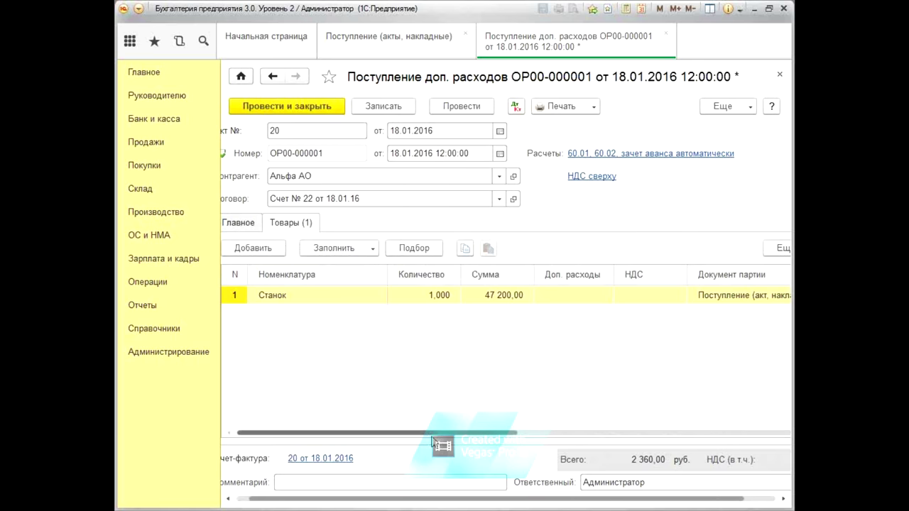
pyautogui.moveTo(422, 501); pyautogui.dragTo(320, 506)
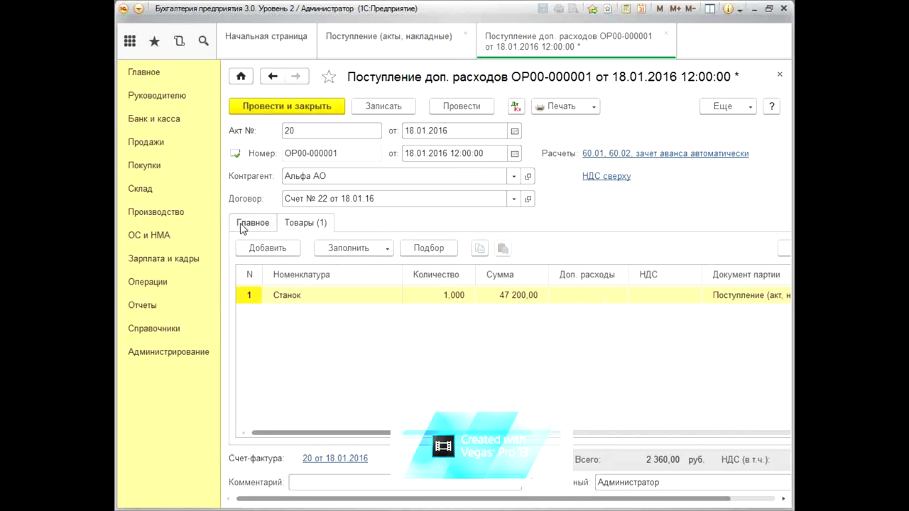
pyautogui.click(242, 225)
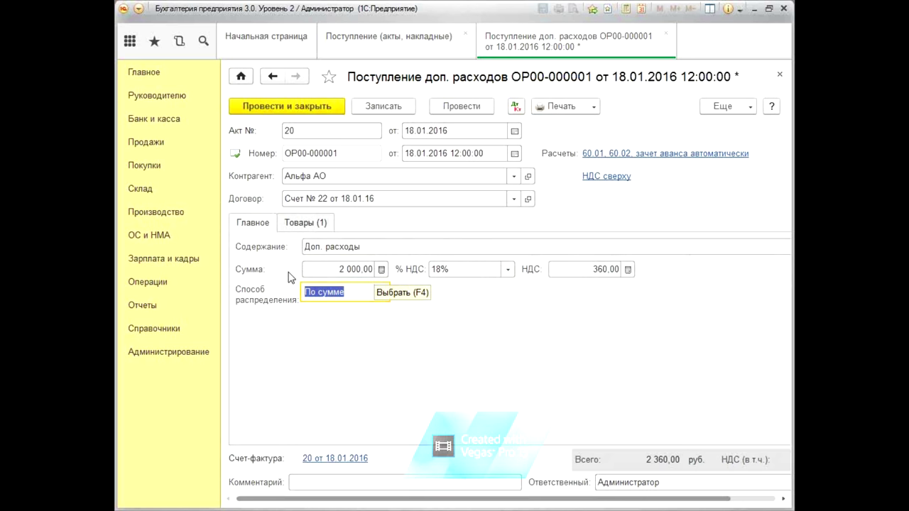
pyautogui.click(314, 231)
pyautogui.click(576, 298)
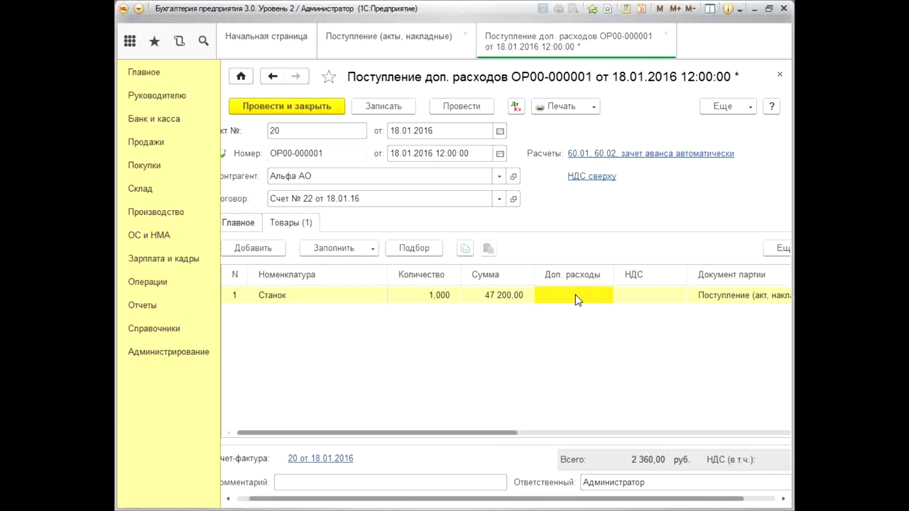
pyautogui.click(577, 298)
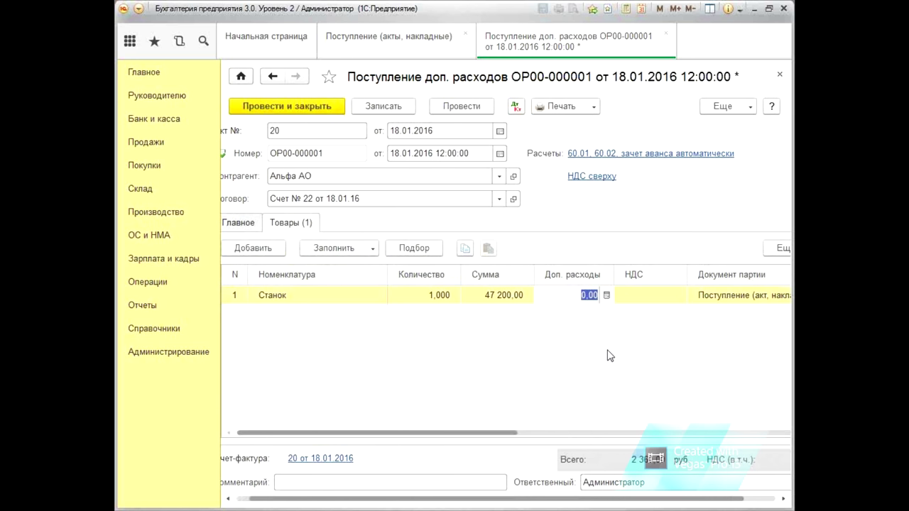
pyautogui.press('Return')
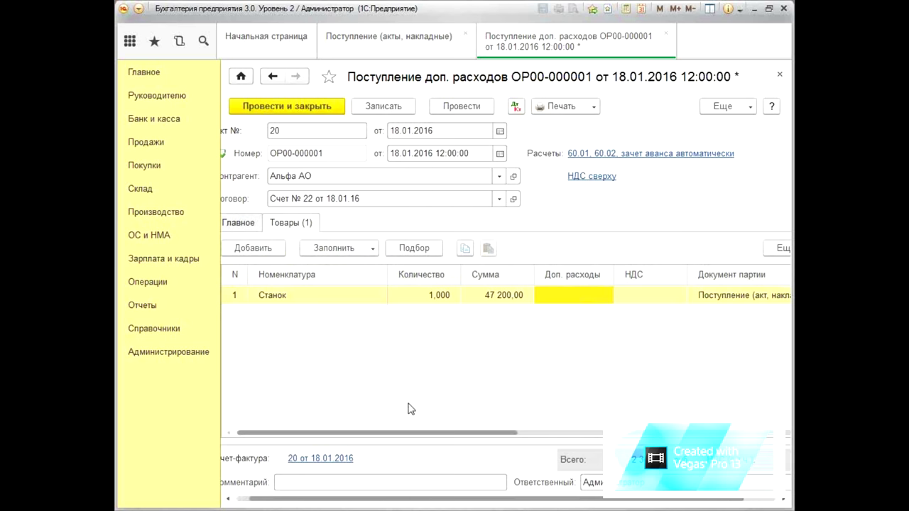
pyautogui.moveTo(453, 499); pyautogui.dragTo(228, 327)
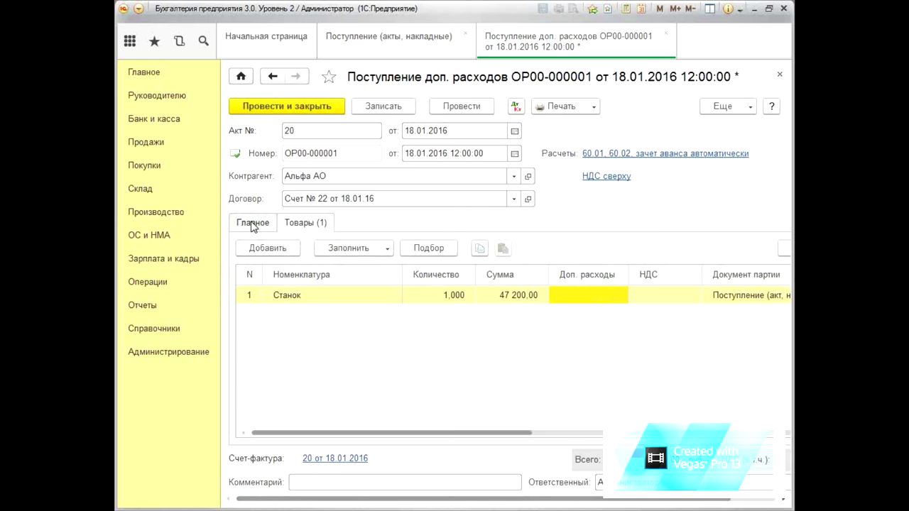
pyautogui.click(253, 223)
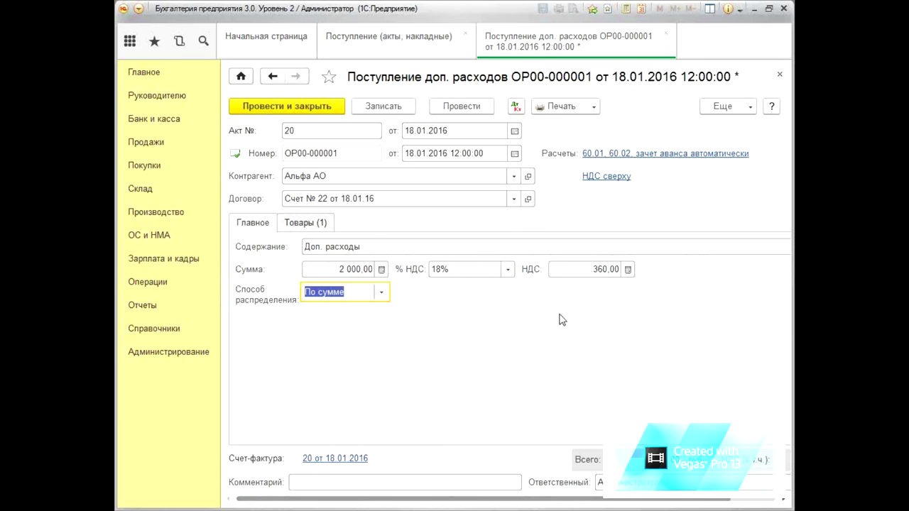
pyautogui.click(309, 223)
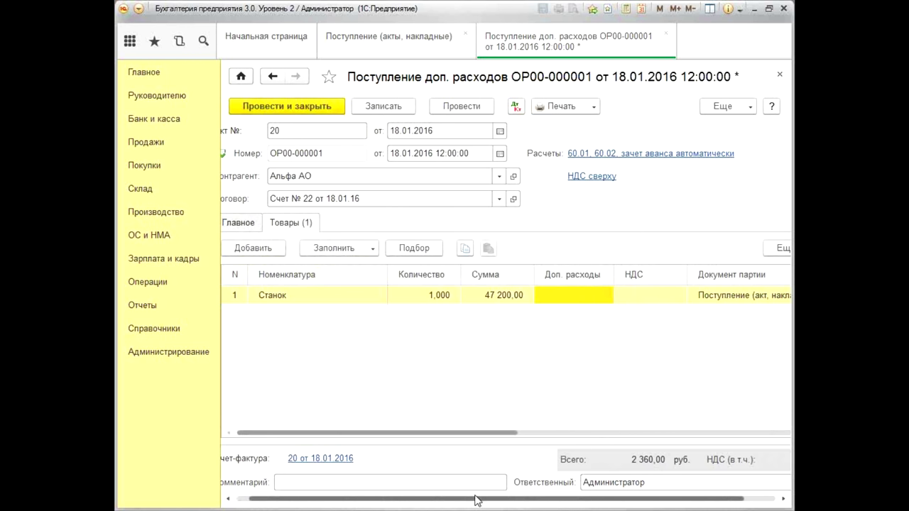
pyautogui.moveTo(476, 500); pyautogui.dragTo(426, 500)
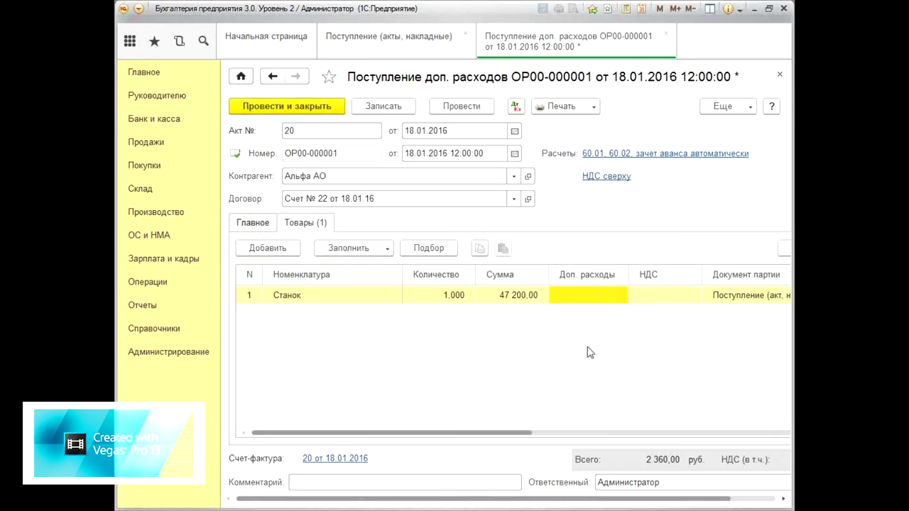
# Post and close the additional-expense document, and check its entry in the Поступление доп. расходов list.
pyautogui.click(294, 106)
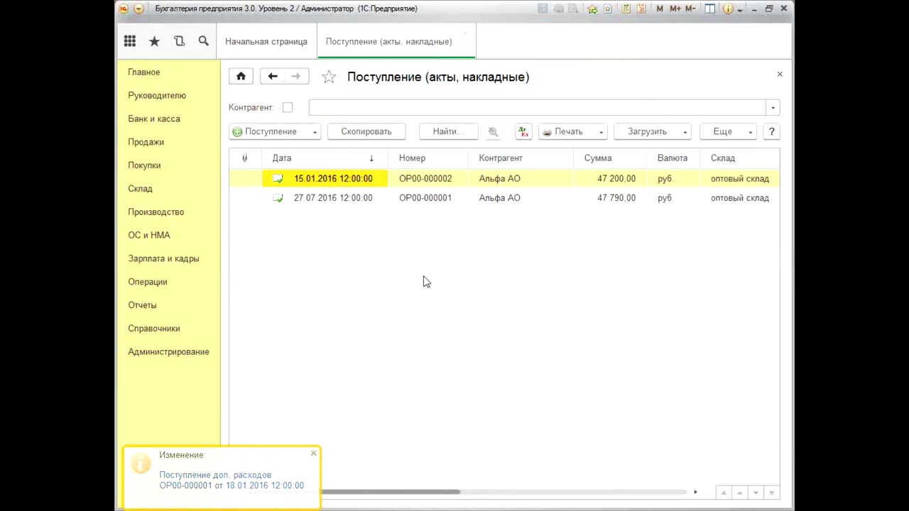
pyautogui.click(144, 167)
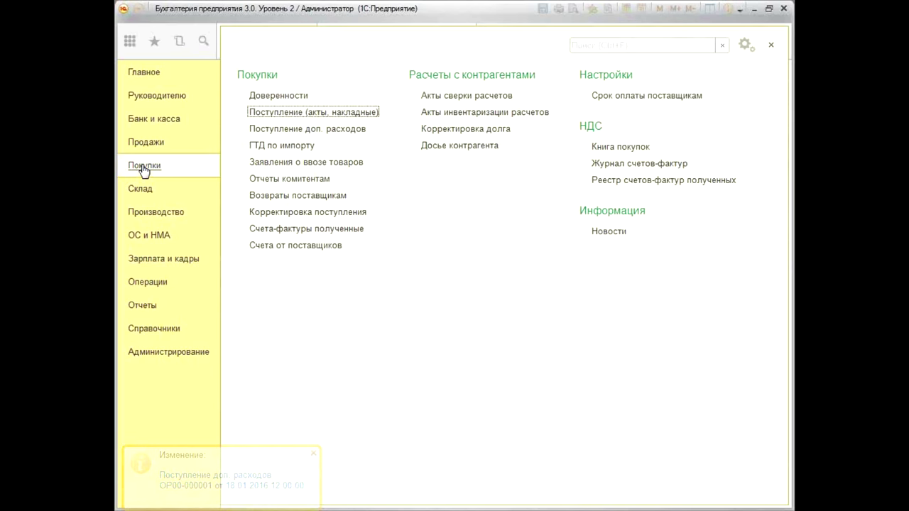
pyautogui.click(287, 130)
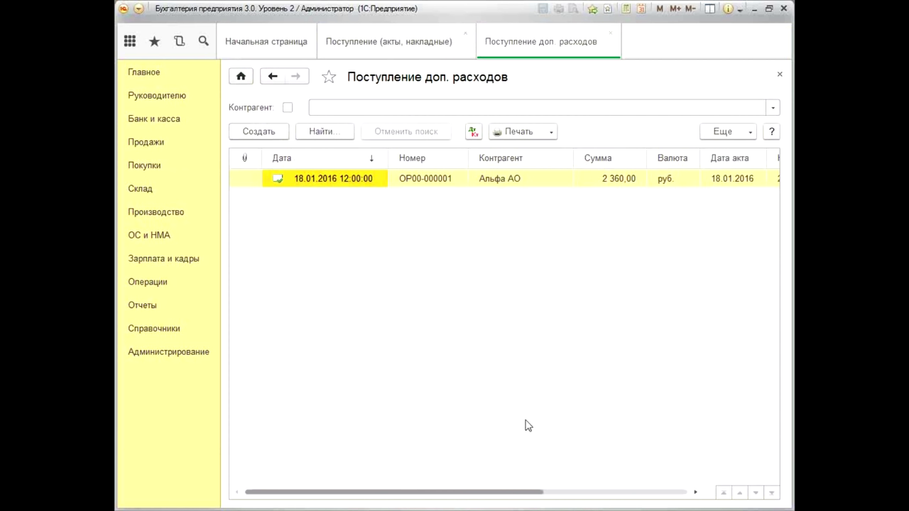
pyautogui.click(779, 78)
pyautogui.click(782, 76)
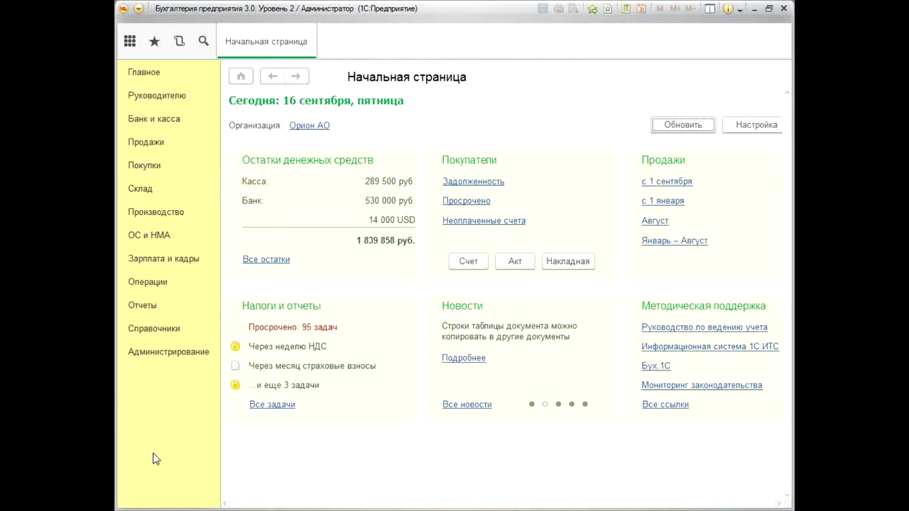
# Create a new Принятие к учету ОС document dated 20.01.2016.
pyautogui.click(152, 237)
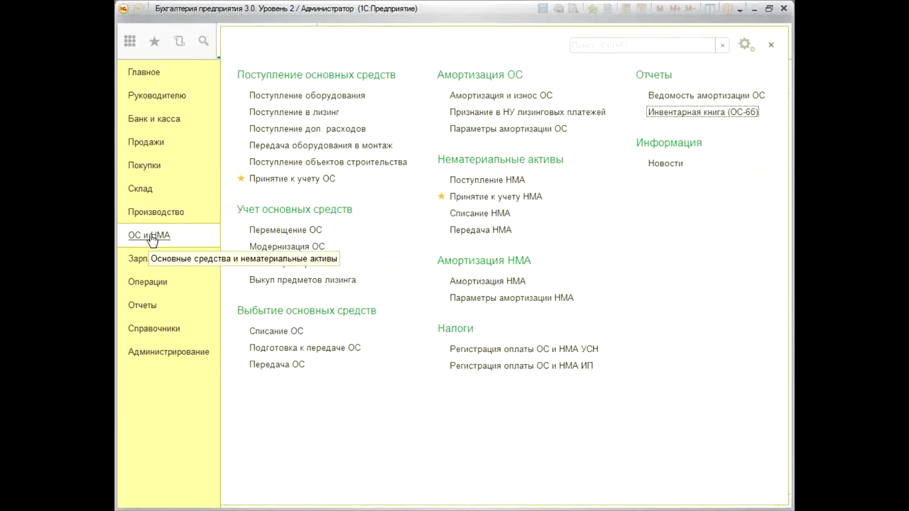
pyautogui.click(317, 183)
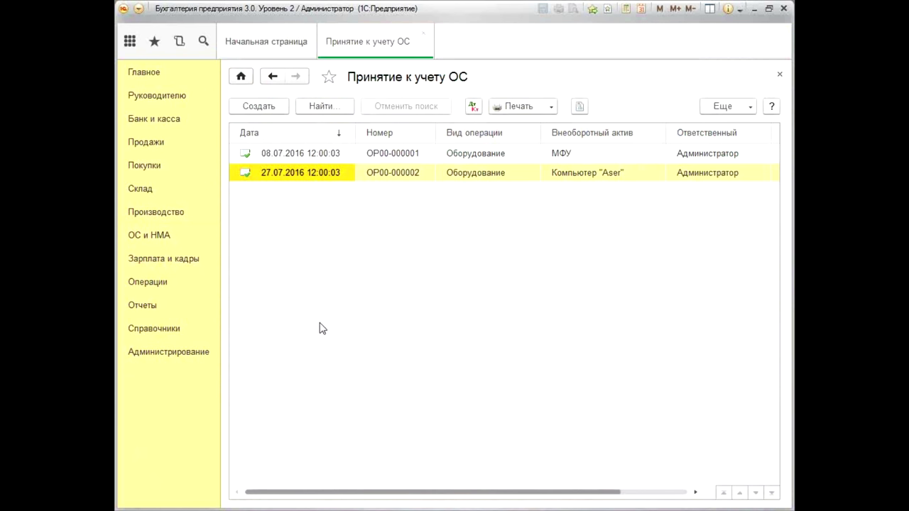
pyautogui.click(257, 106)
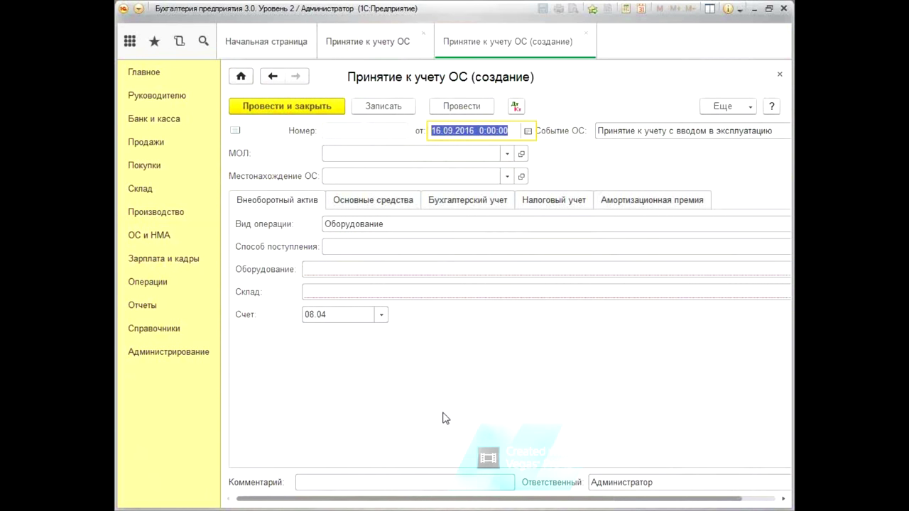
pyautogui.write('2001')
pyautogui.press('Tab')
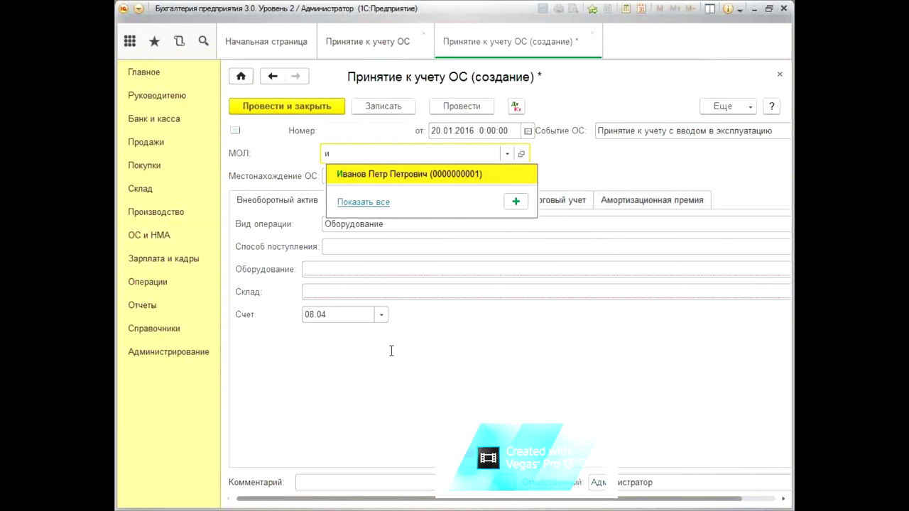
# Choose the suggested employee as the responsible person in the МОЛ field.
pyautogui.click(376, 175)
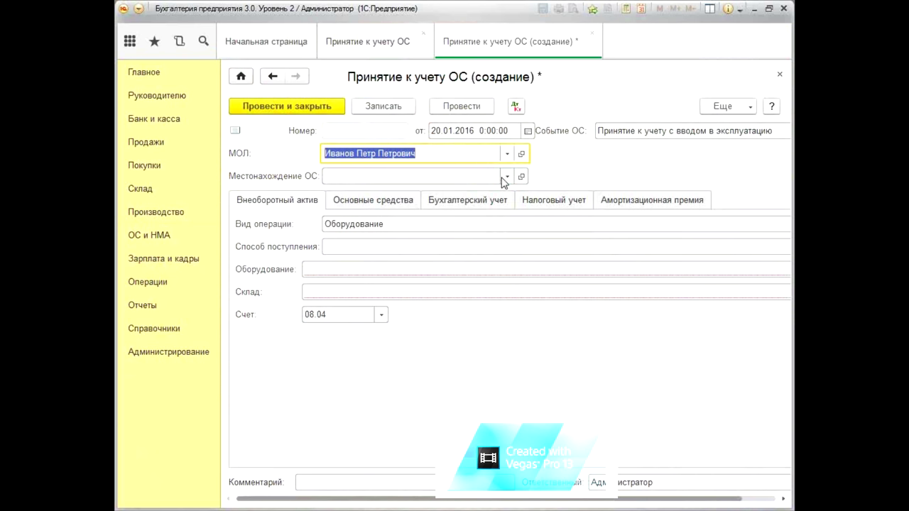
# Set the fixed asset's location to Производственные подразделения from the full list of departments.
pyautogui.click(507, 176)
pyautogui.click(364, 225)
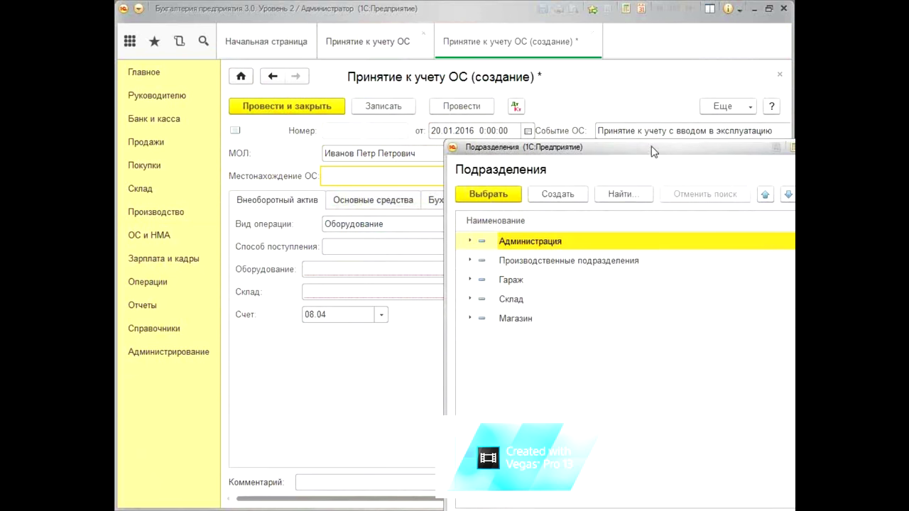
pyautogui.moveTo(654, 147); pyautogui.dragTo(477, 82)
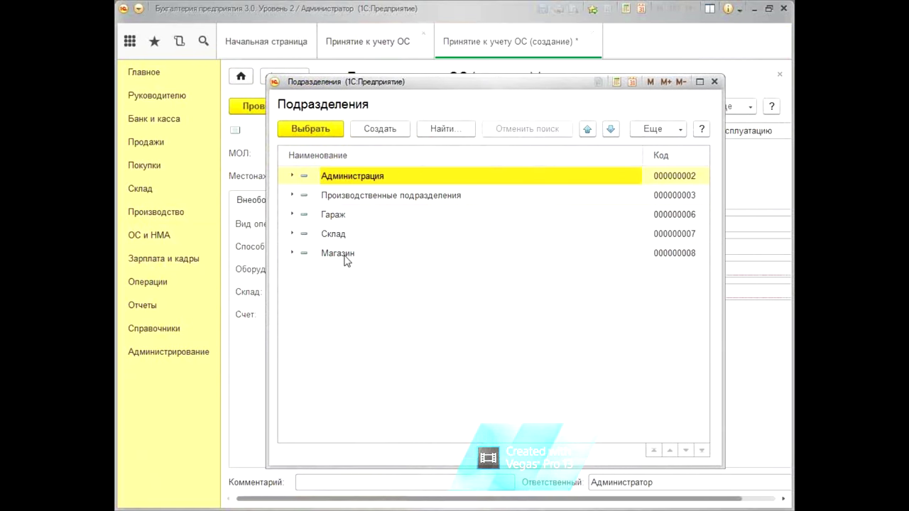
pyautogui.click(377, 200)
pyautogui.doubleClick(377, 200)
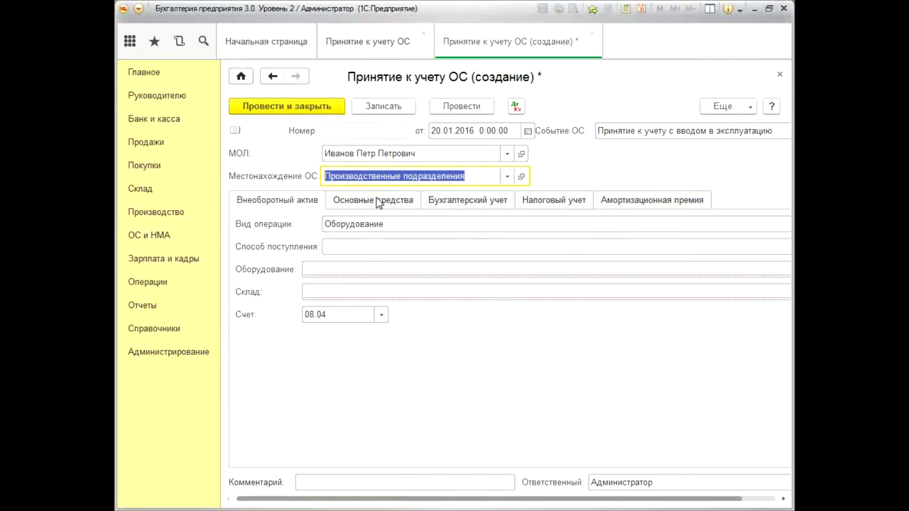
# Set the fixed asset's location (Местонахождение ОС) to Цех № 1.
pyautogui.write('ц')
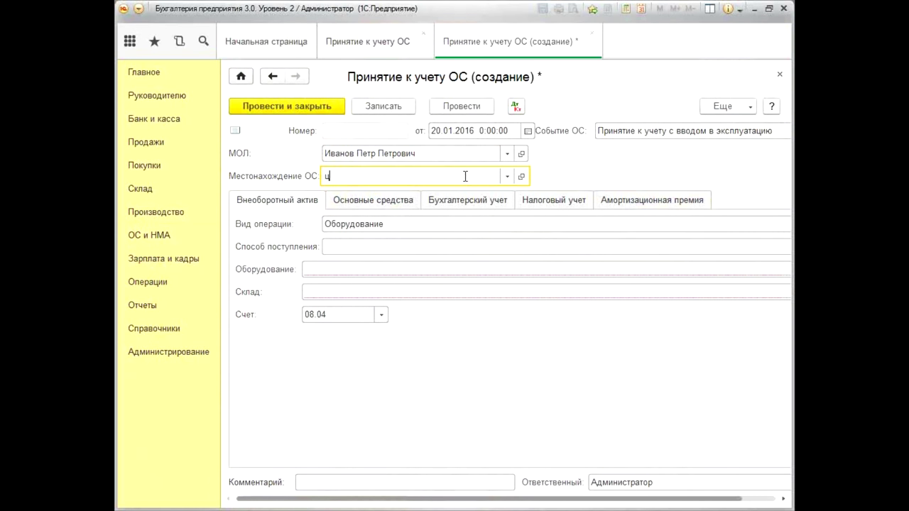
pyautogui.click(363, 202)
pyautogui.click(373, 178)
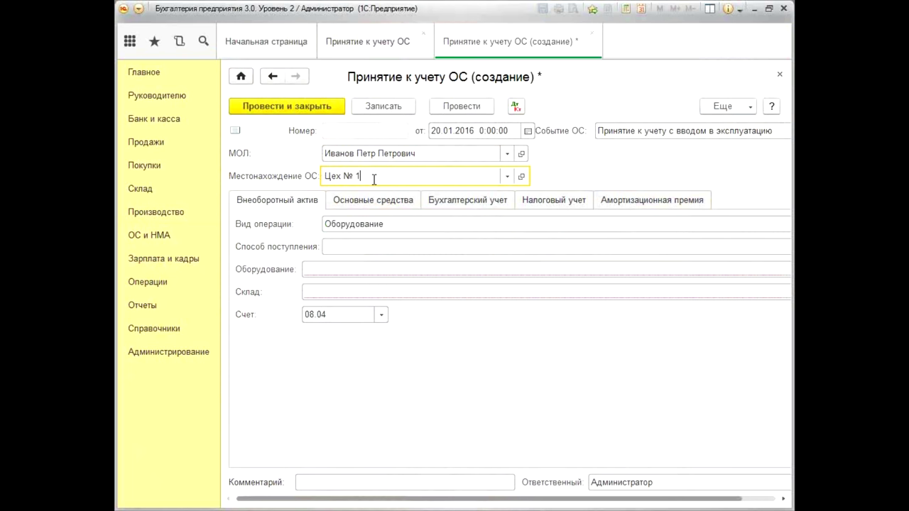
# Set the acquisition method (Способ поступления) of the non-current asset to Приобретение за плату.
pyautogui.click(336, 247)
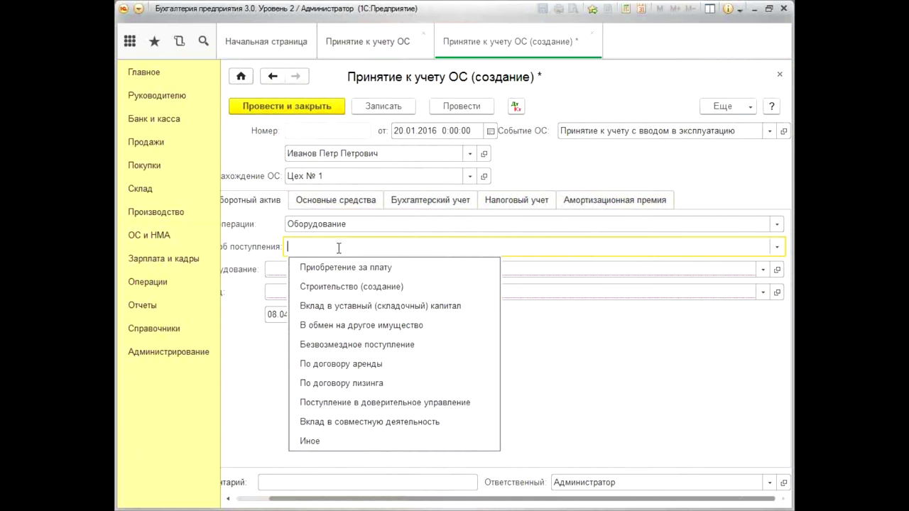
pyautogui.click(244, 500)
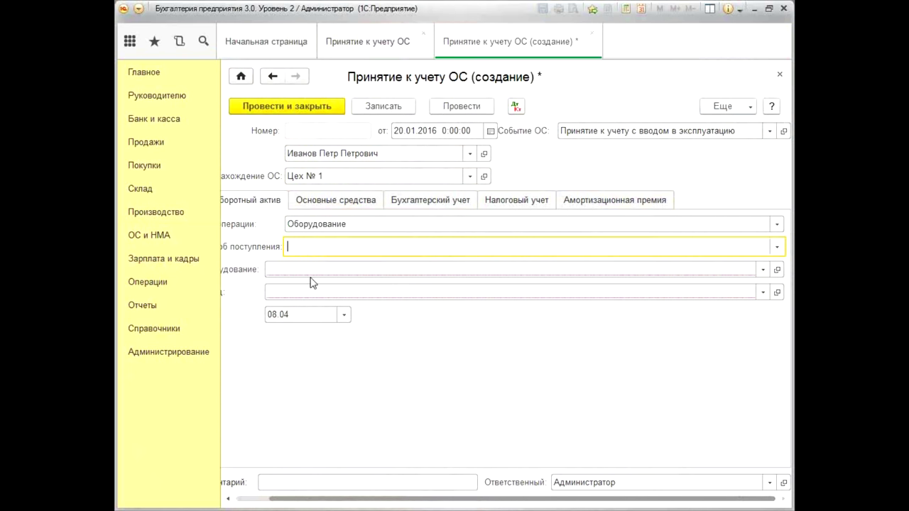
pyautogui.click(777, 247)
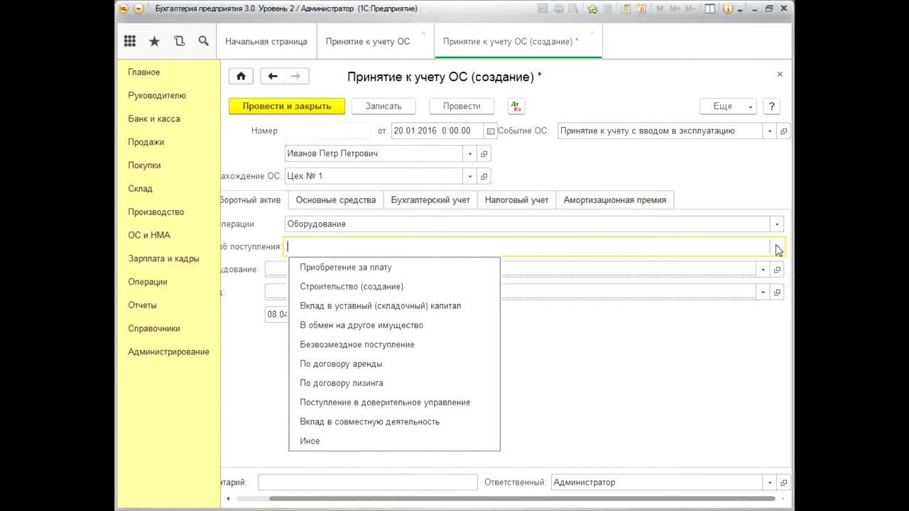
pyautogui.click(358, 267)
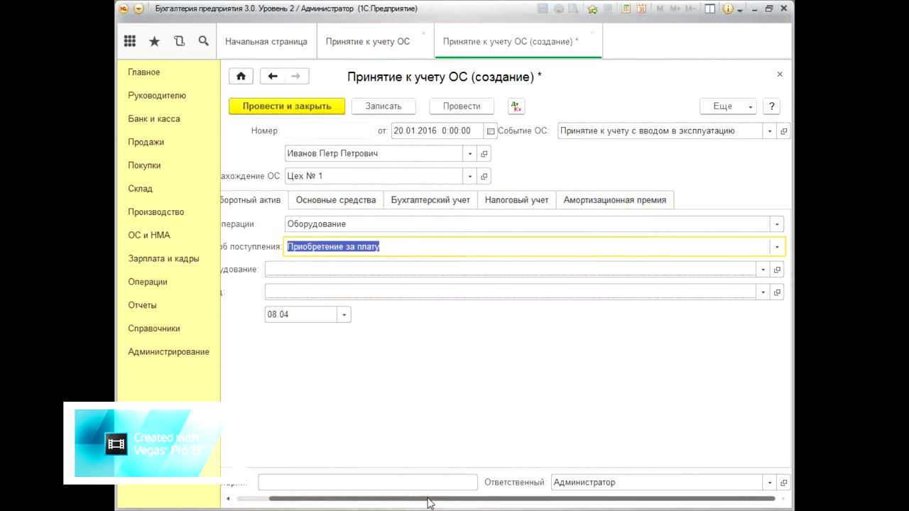
# Choose Станок as the equipment and оптовый склад as its warehouse.
pyautogui.moveTo(426, 502); pyautogui.dragTo(394, 502)
pyautogui.click(316, 270)
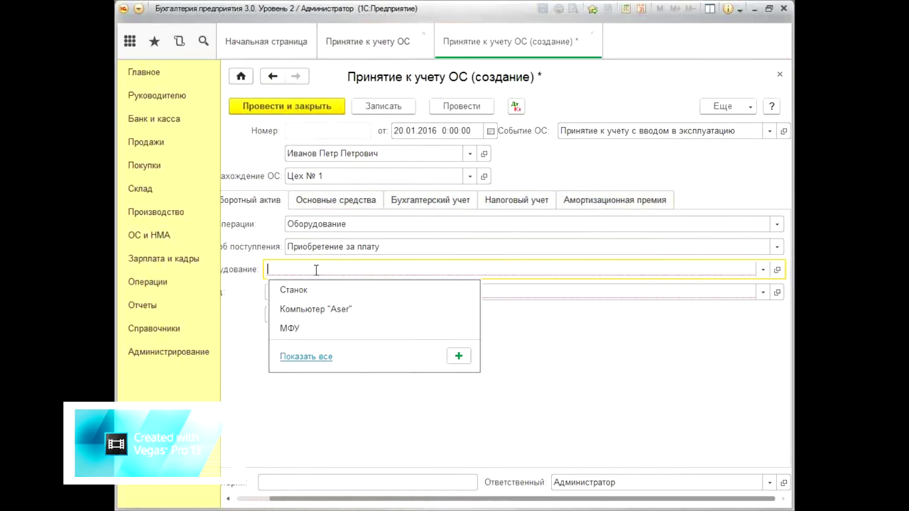
pyautogui.click(300, 297)
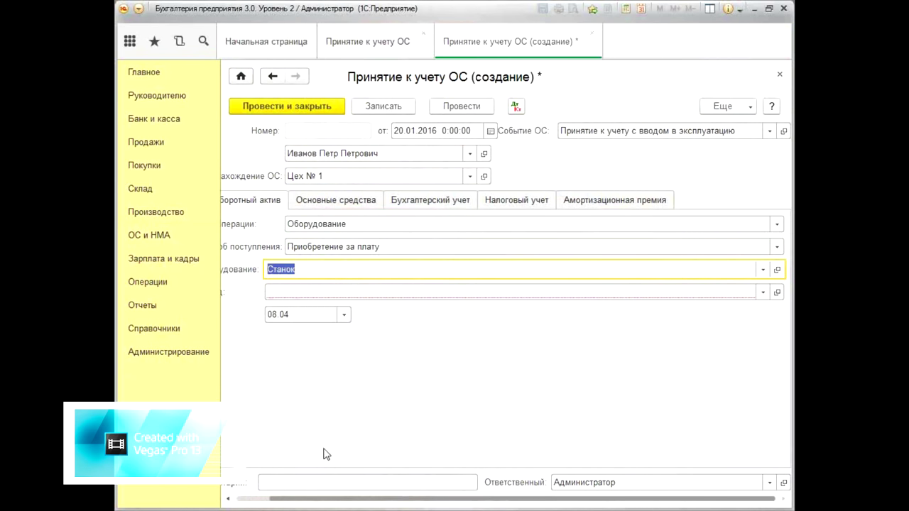
pyautogui.moveTo(357, 501); pyautogui.dragTo(323, 500)
pyautogui.click(325, 292)
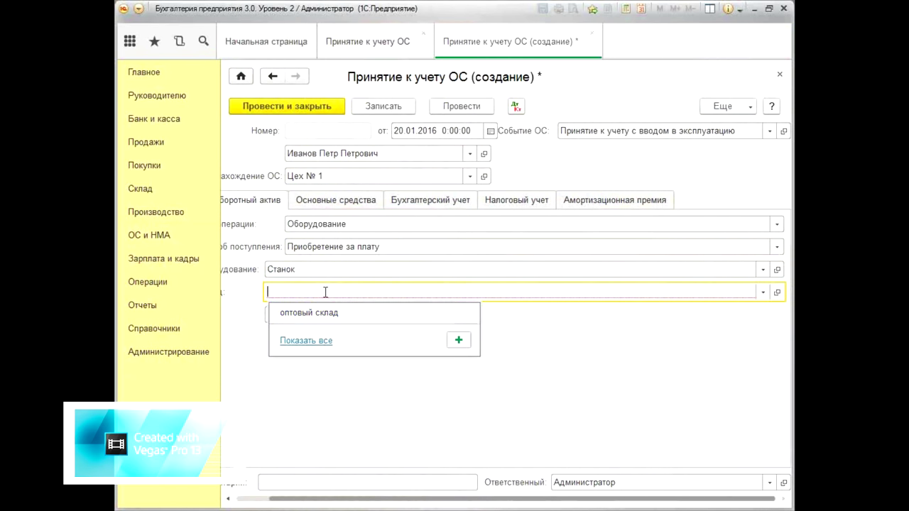
pyautogui.click(327, 319)
pyautogui.moveTo(373, 500); pyautogui.dragTo(284, 499)
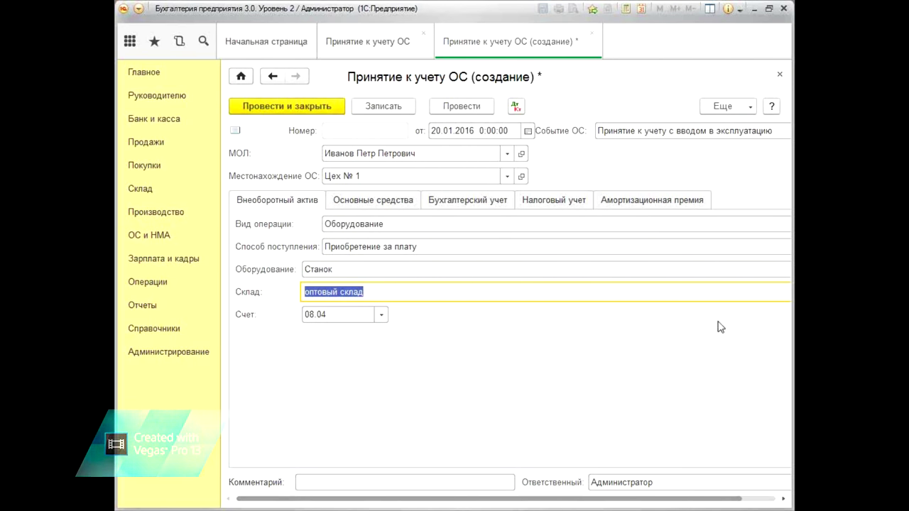
# Select Станок as the fixed asset in the first row of the document's Основные средства table.
pyautogui.click(371, 200)
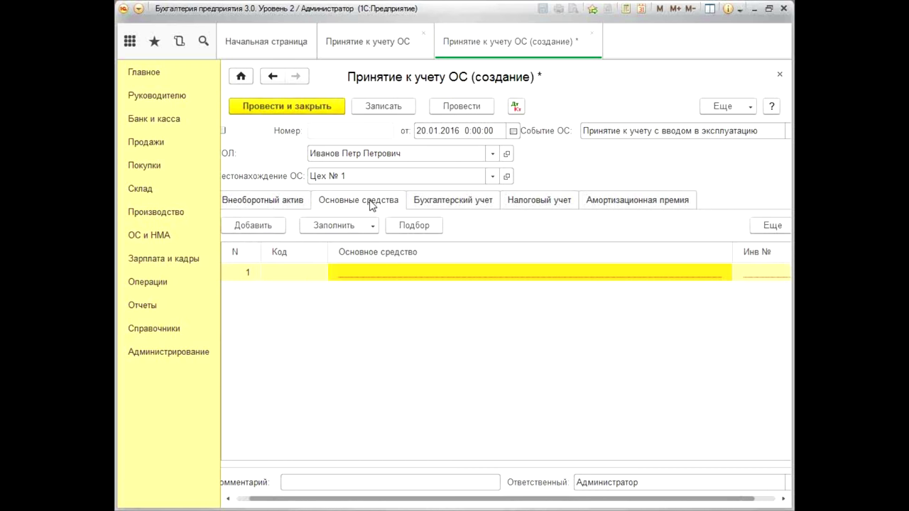
pyautogui.click(431, 277)
pyautogui.write('с')
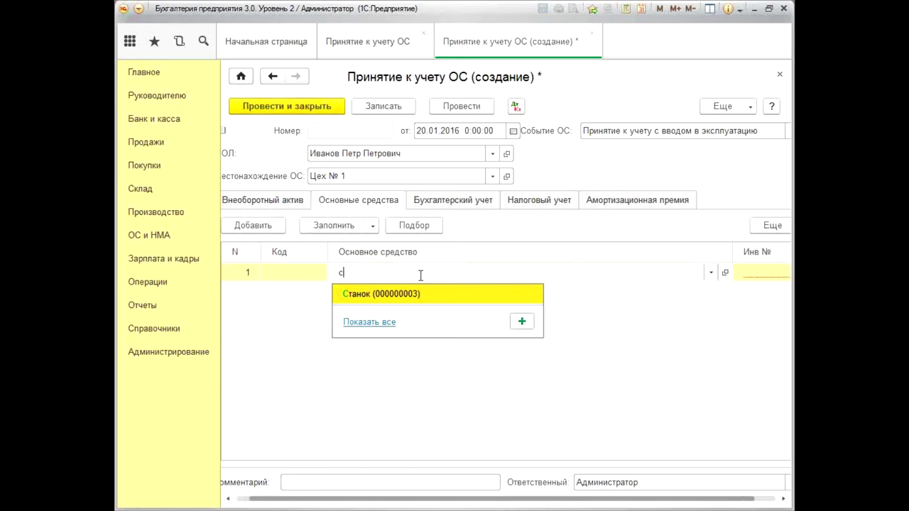
pyautogui.click(358, 294)
pyautogui.click(357, 303)
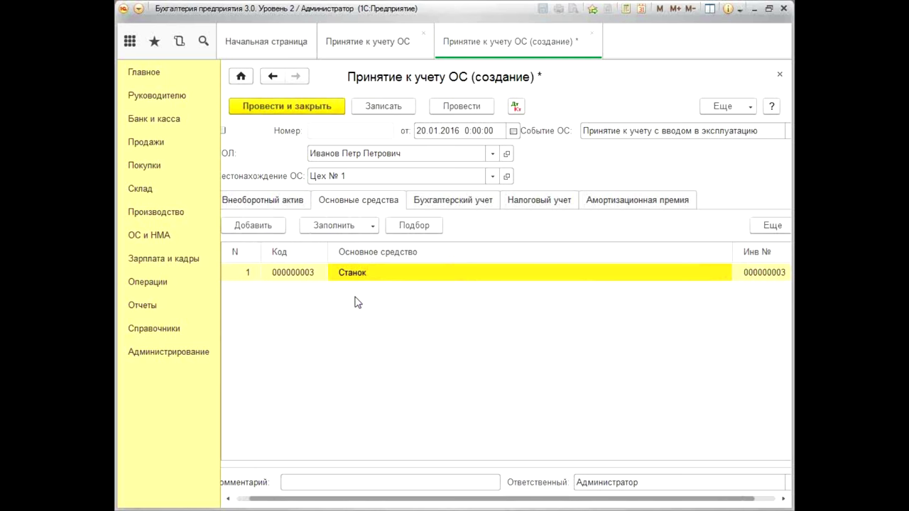
# In the Бухгалтерский учет settings, set the depreciation expense allocation method to Амортизация 20 сч цех № 1.
pyautogui.click(471, 203)
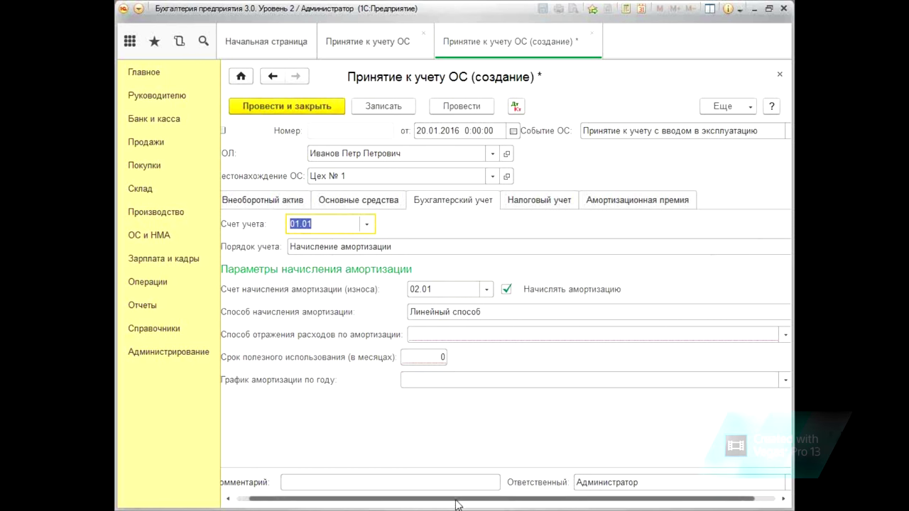
pyautogui.moveTo(368, 503); pyautogui.dragTo(356, 505)
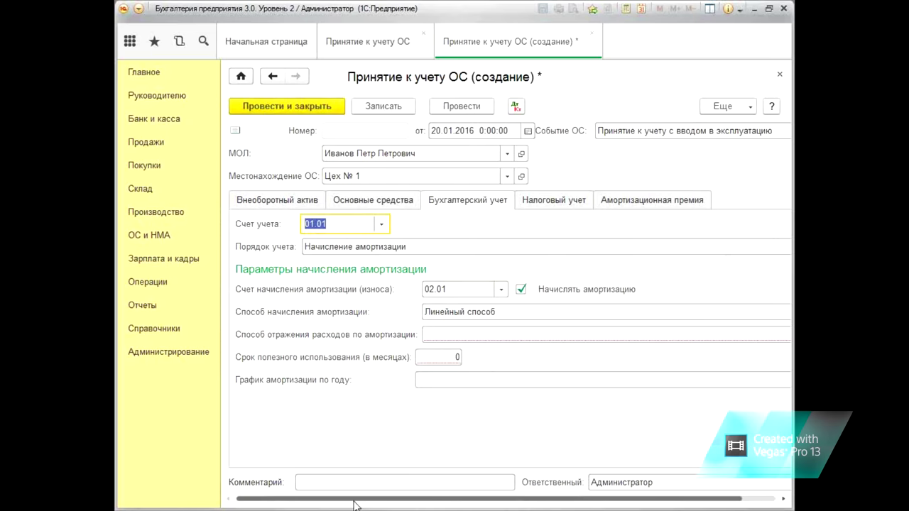
pyautogui.click(447, 331)
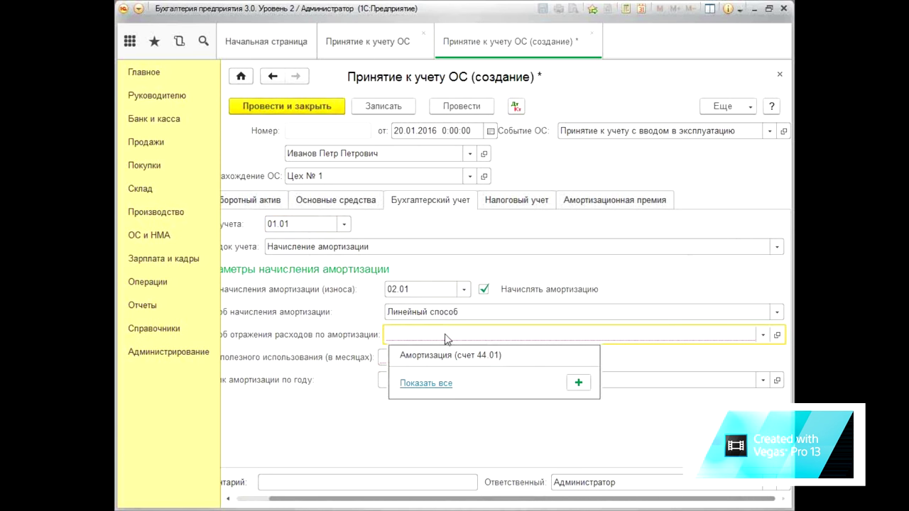
pyautogui.click(415, 384)
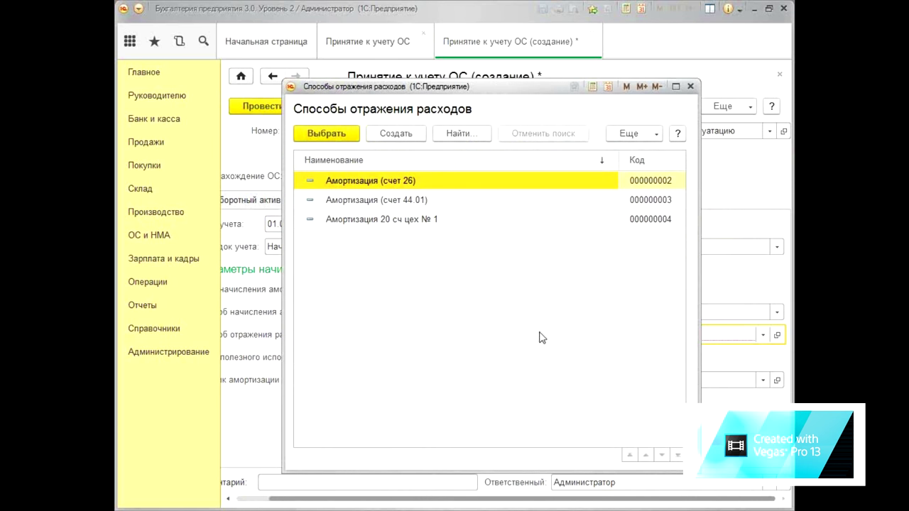
pyautogui.click(412, 222)
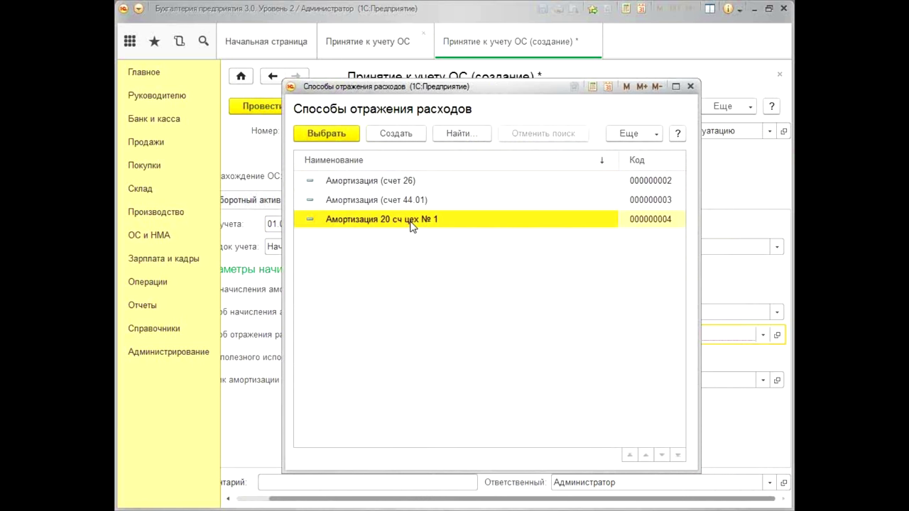
pyautogui.doubleClick(412, 221)
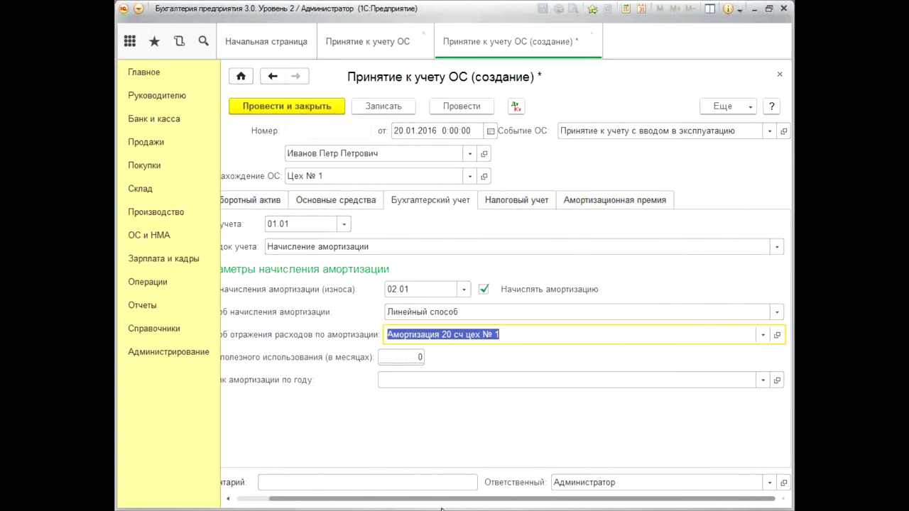
# Set the useful life for the Бухгалтерский учет settings to 60 months.
pyautogui.moveTo(439, 500); pyautogui.dragTo(417, 395)
pyautogui.click(457, 358)
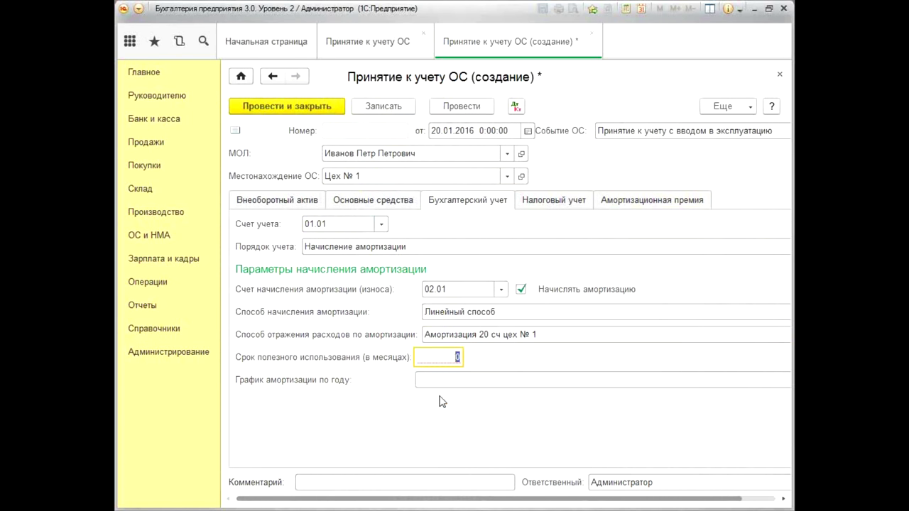
pyautogui.write('60')
pyautogui.press('Tab')
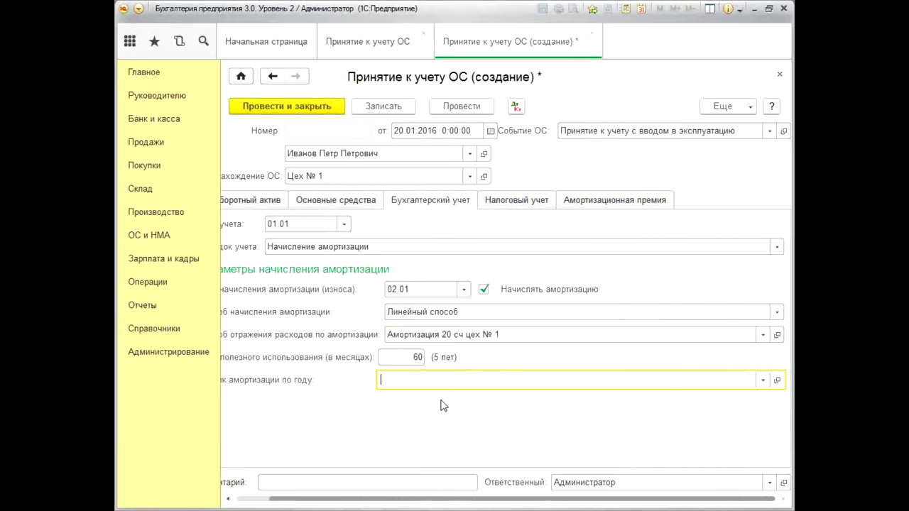
pyautogui.moveTo(440, 500); pyautogui.dragTo(406, 498)
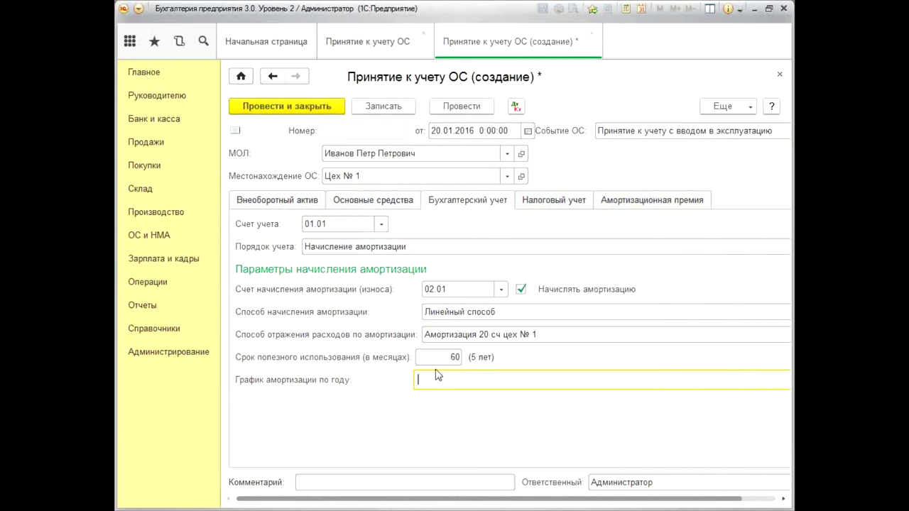
# For Налоговый учет, set cost inclusion to Включение в расходы при принятии к учету and expense allocation to Амортизация 20 сч цех № 1.
pyautogui.click(565, 204)
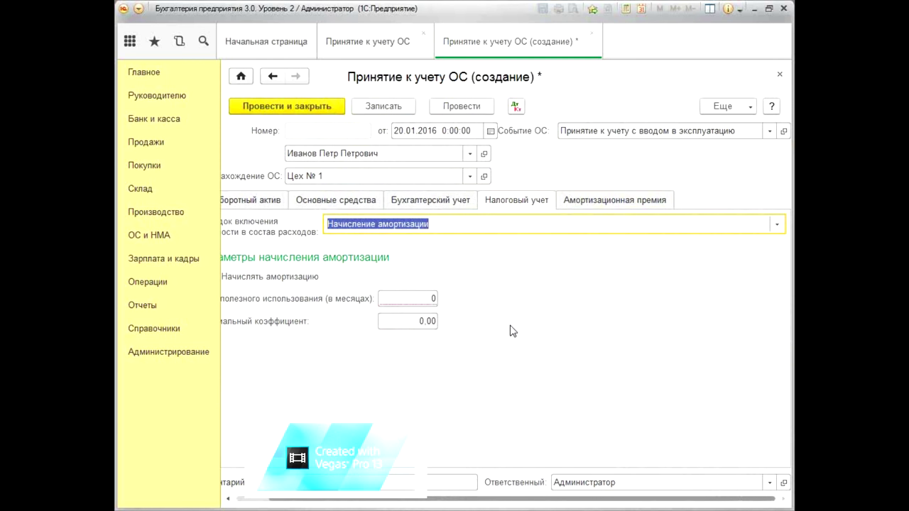
pyautogui.click(778, 225)
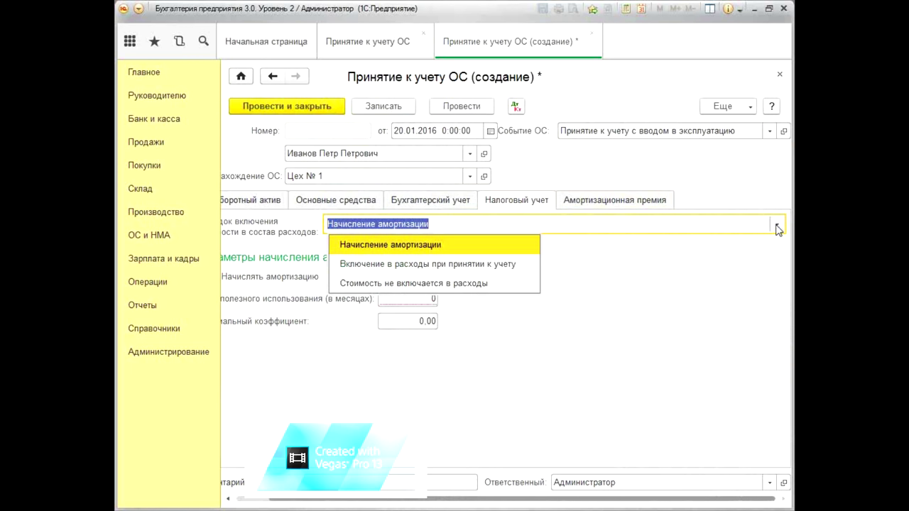
pyautogui.click(480, 264)
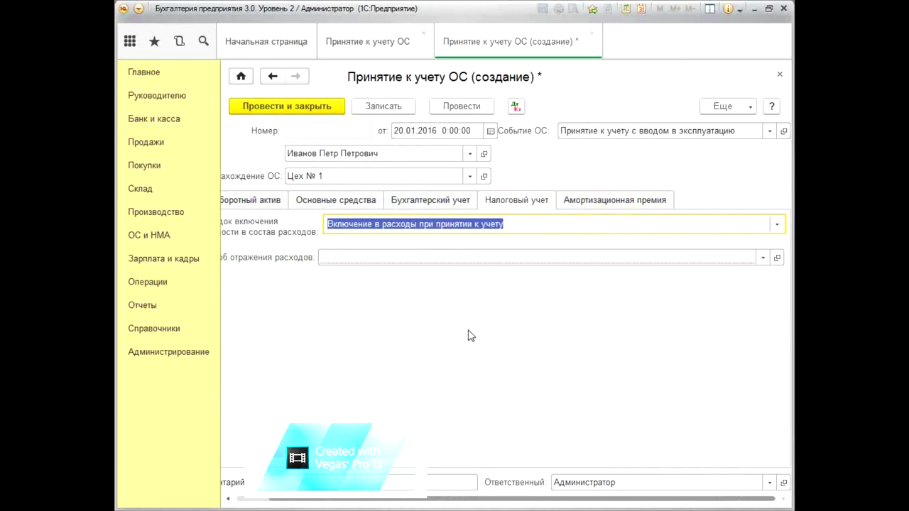
pyautogui.click(375, 260)
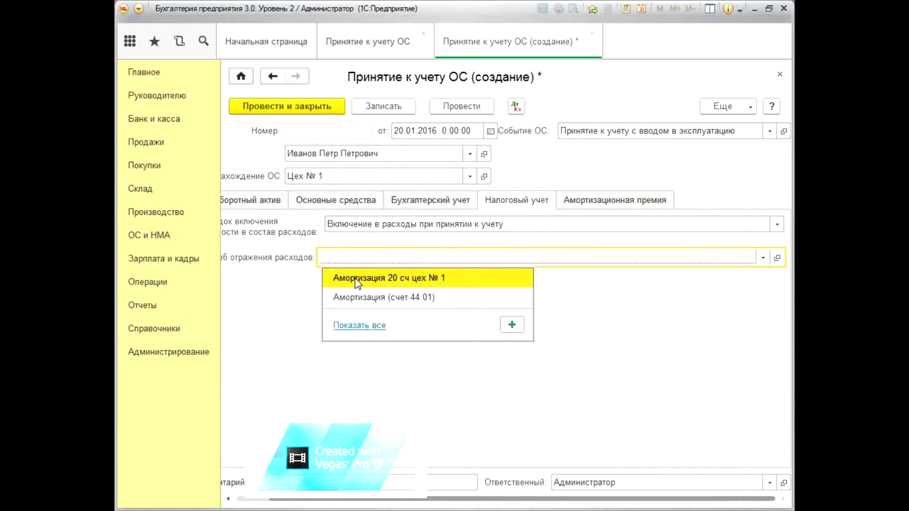
pyautogui.click(357, 283)
pyautogui.moveTo(521, 501); pyautogui.dragTo(381, 483)
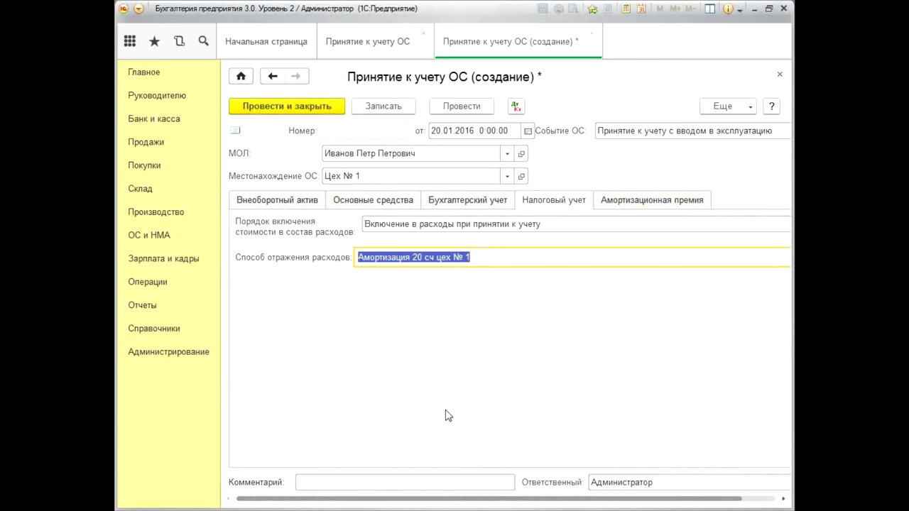
# Post the Принятие к учету ОС document and examine its accounting entries, including the tax accounting amounts.
pyautogui.click(460, 108)
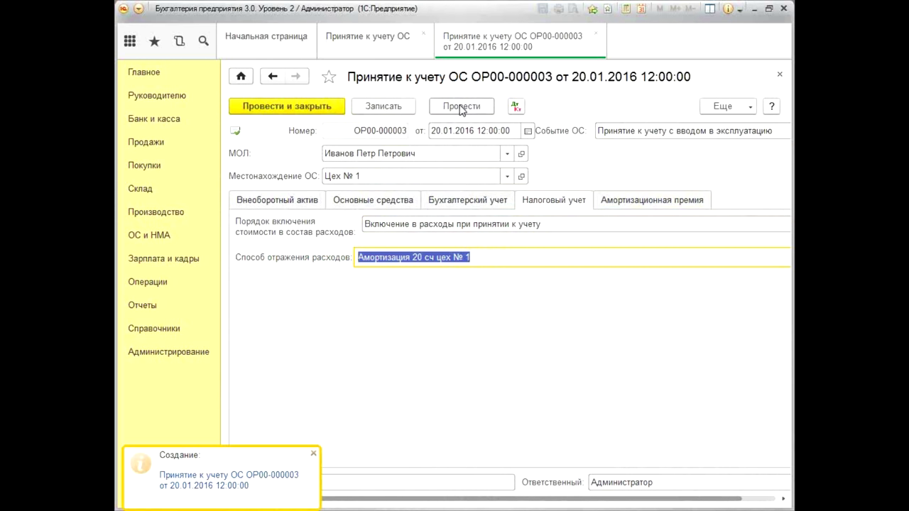
pyautogui.click(517, 108)
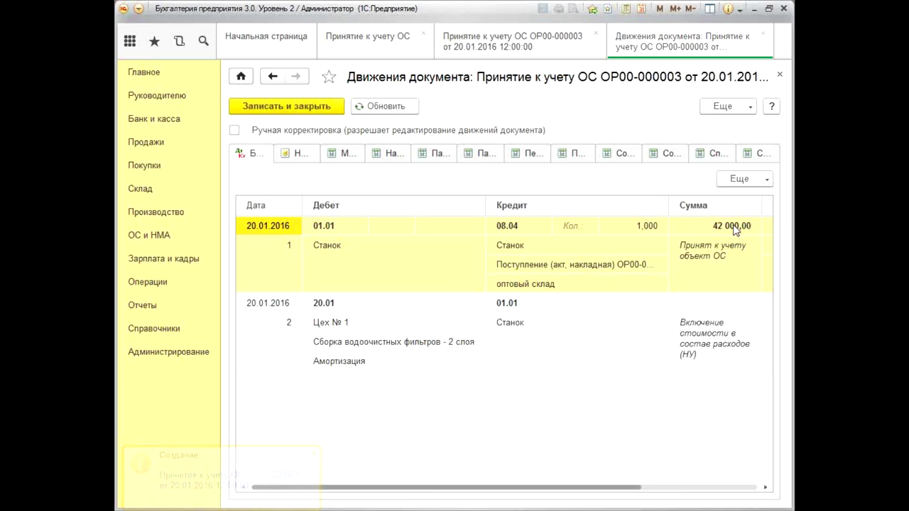
pyautogui.moveTo(522, 492); pyautogui.dragTo(555, 493)
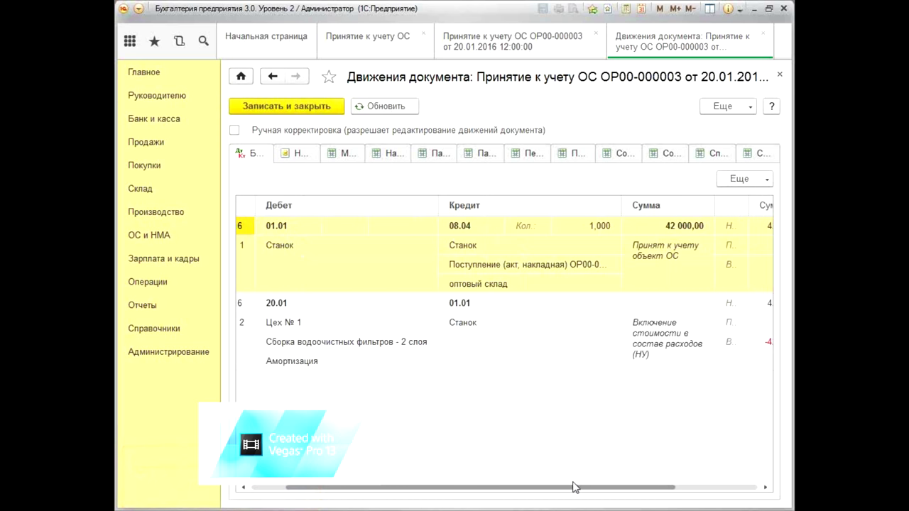
pyautogui.moveTo(583, 489); pyautogui.dragTo(620, 489)
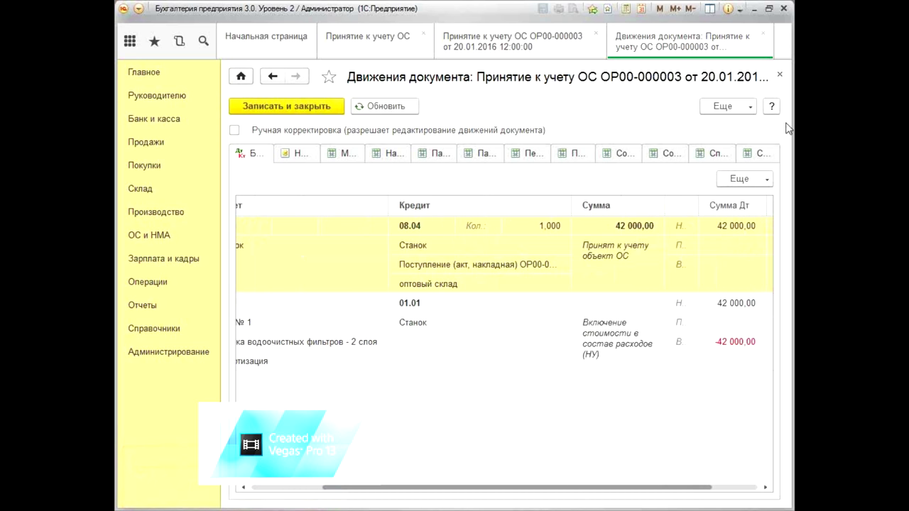
# Close the document's entries view, and post and close the Принятие к учету ОС document for Станок.
pyautogui.click(782, 75)
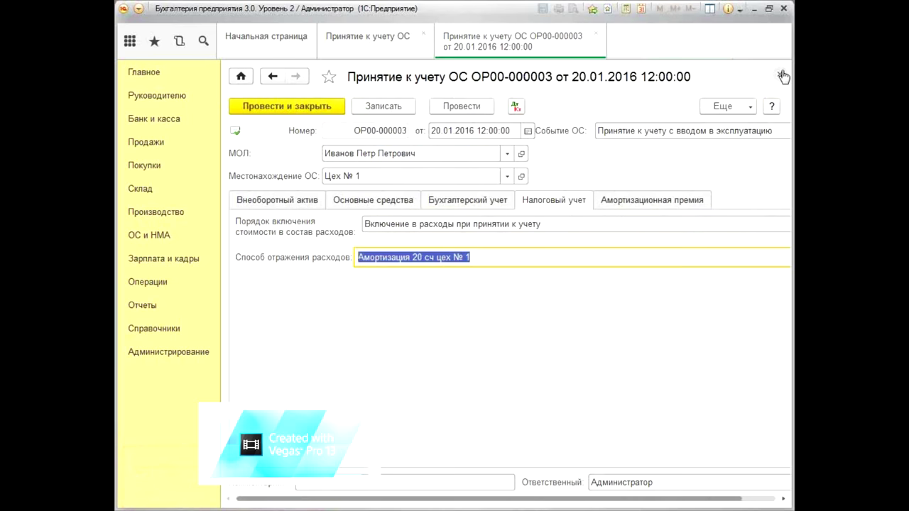
pyautogui.click(282, 112)
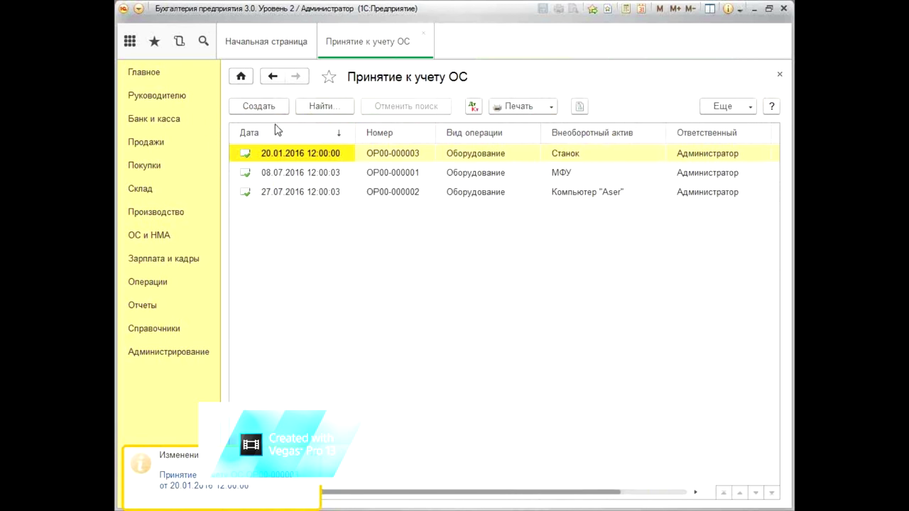
# Generate the Карточка счета report for account 08.04 for the period 15.01.2016 to 20.01.2016.
pyautogui.click(142, 306)
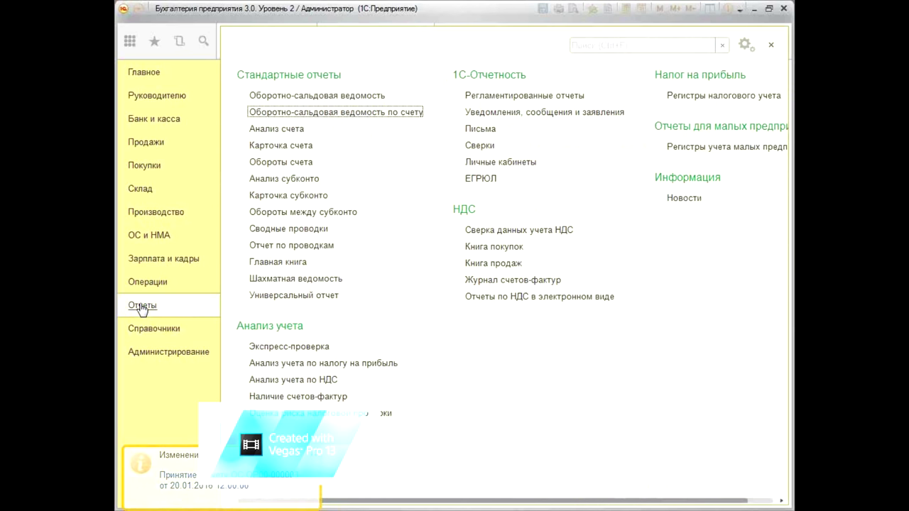
pyautogui.click(299, 148)
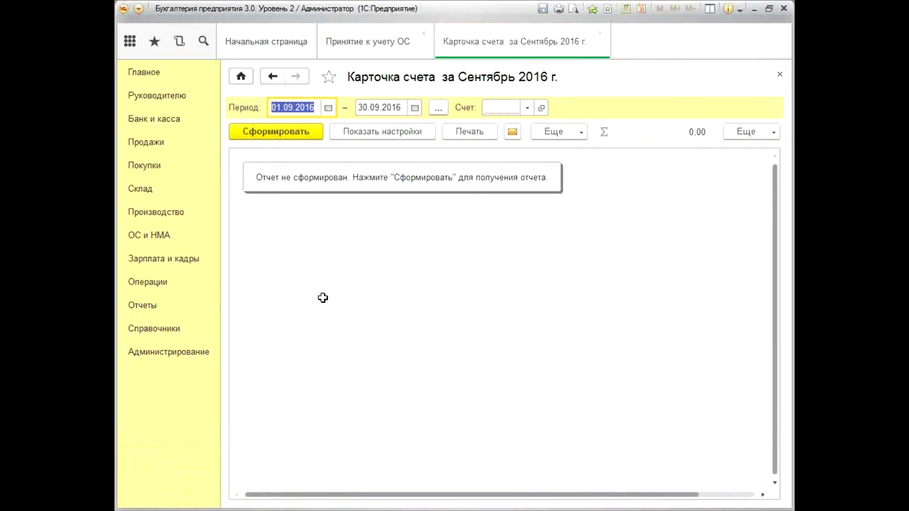
pyautogui.write('15.01.2016')
pyautogui.press('Tab')
pyautogui.write('20.01.2016')
pyautogui.press('Tab')
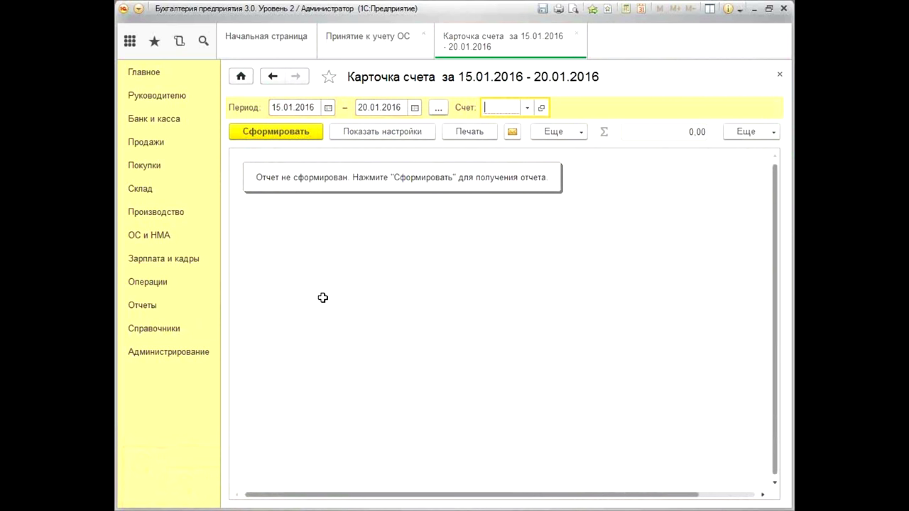
pyautogui.write('08')
pyautogui.press('Up')
pyautogui.press('Up')
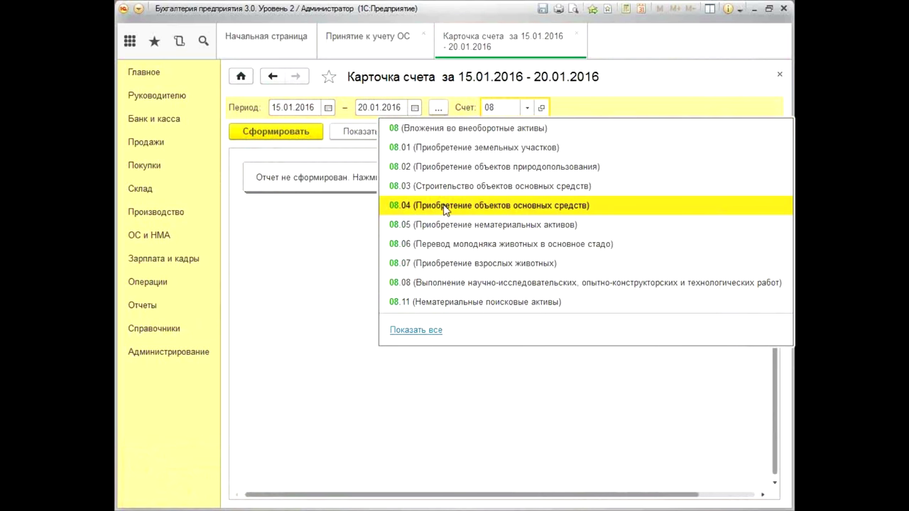
pyautogui.press('Return')
pyautogui.click(277, 132)
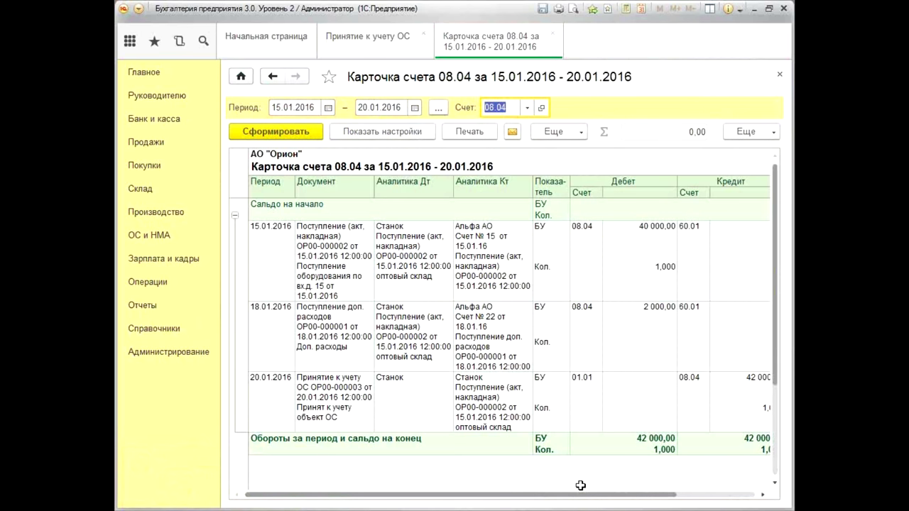
# Examine the debit and credit amounts for Станок in the account 08.04 card, and close the report and the Принятие к учету ОС list.
pyautogui.moveTo(544, 501); pyautogui.dragTo(524, 506)
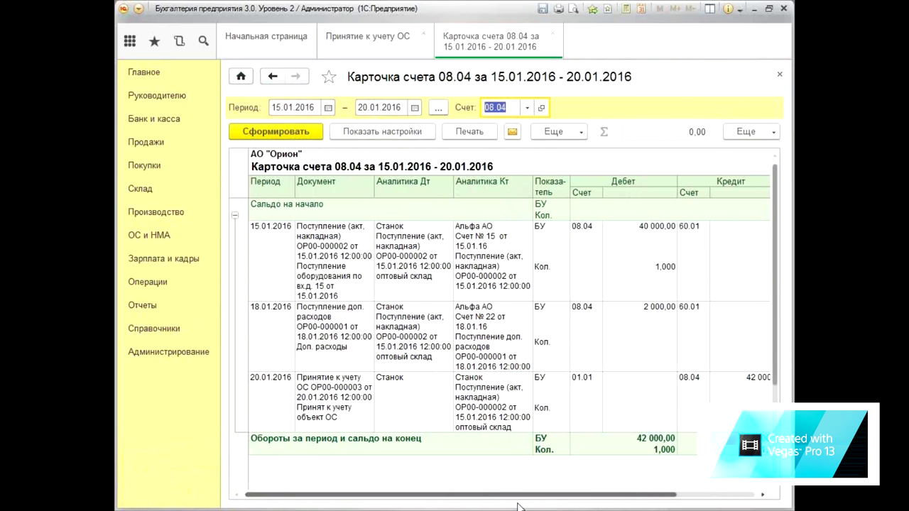
pyautogui.click(647, 236)
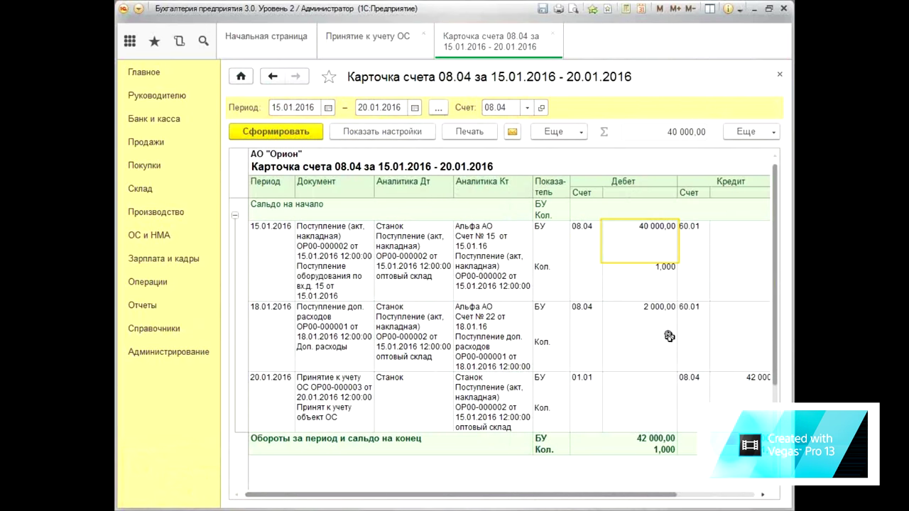
pyautogui.click(647, 321)
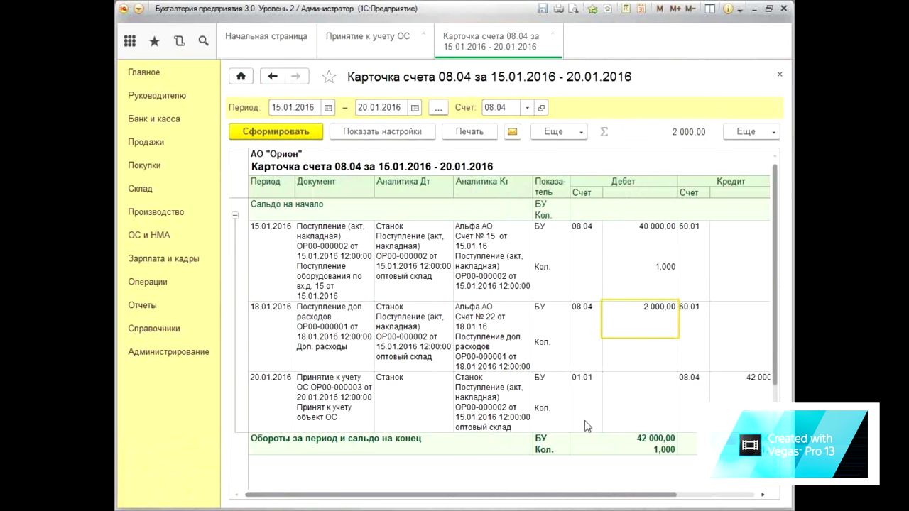
pyautogui.moveTo(638, 497); pyautogui.dragTo(673, 486)
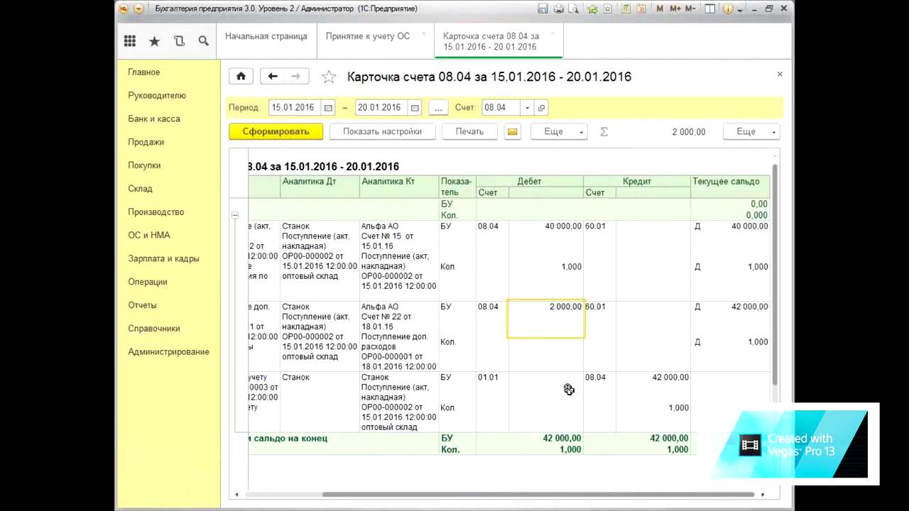
pyautogui.click(666, 398)
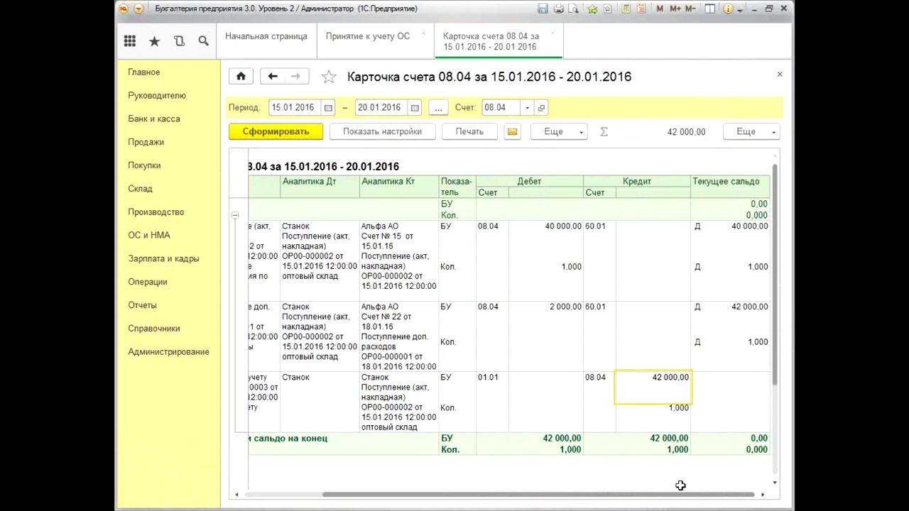
pyautogui.click(781, 76)
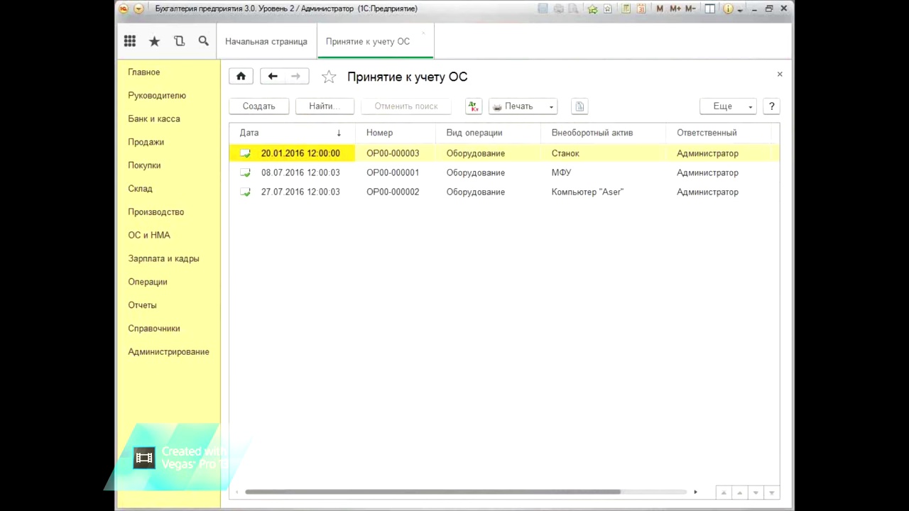
pyautogui.click(781, 75)
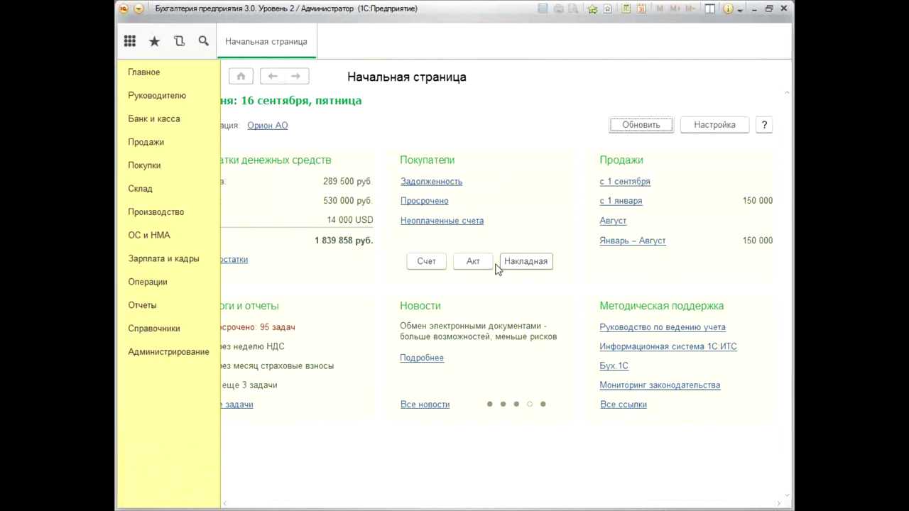
# Create a new Оборудование receipt document with waybill number 1 dated 01.02.2016.
pyautogui.click(225, 504)
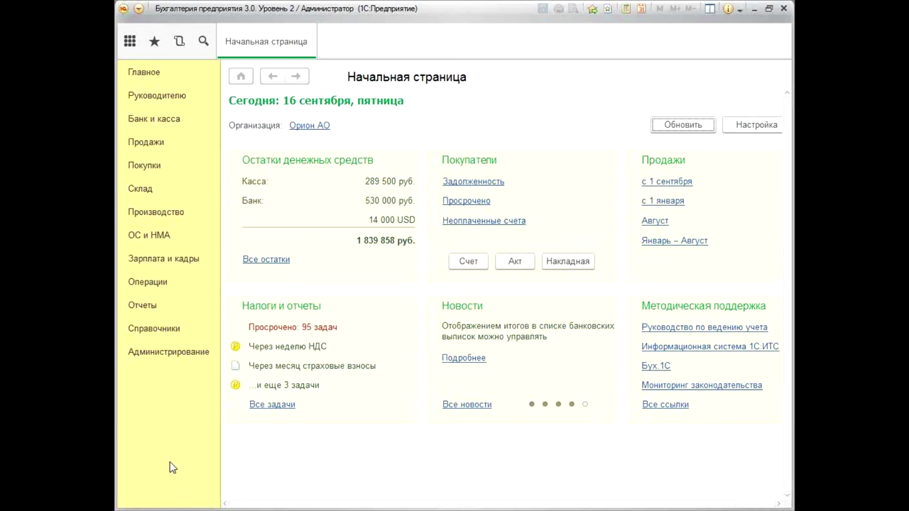
pyautogui.click(144, 172)
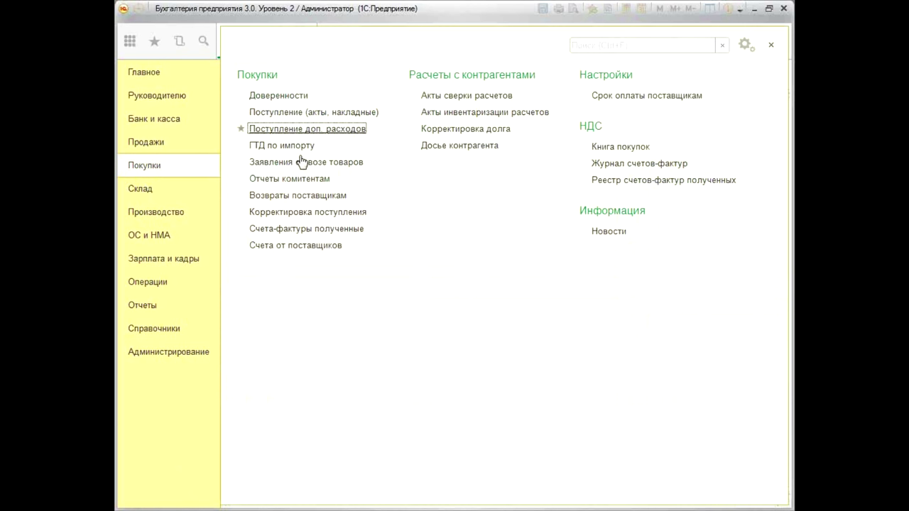
pyautogui.click(283, 112)
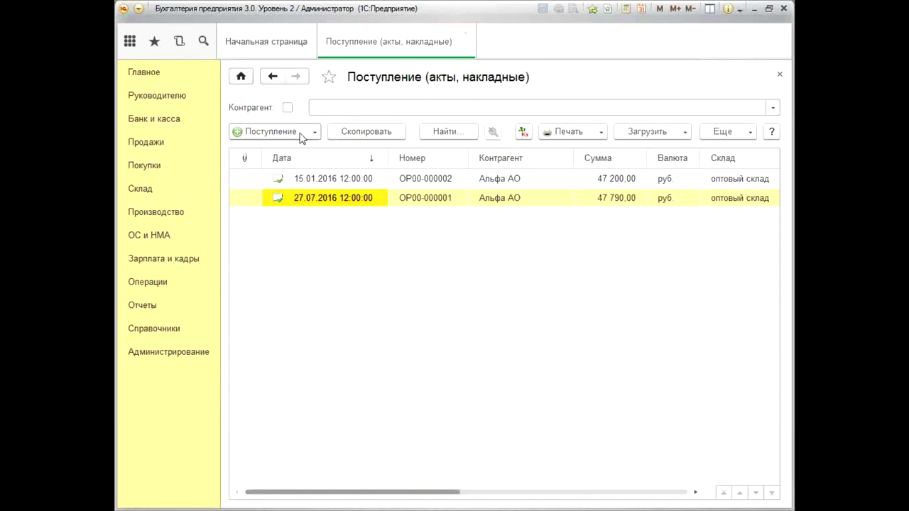
pyautogui.click(315, 134)
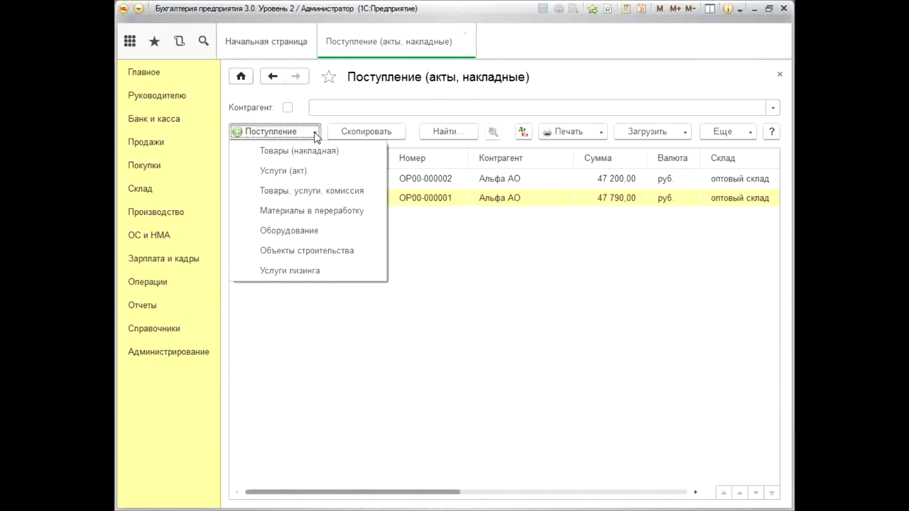
pyautogui.click(299, 238)
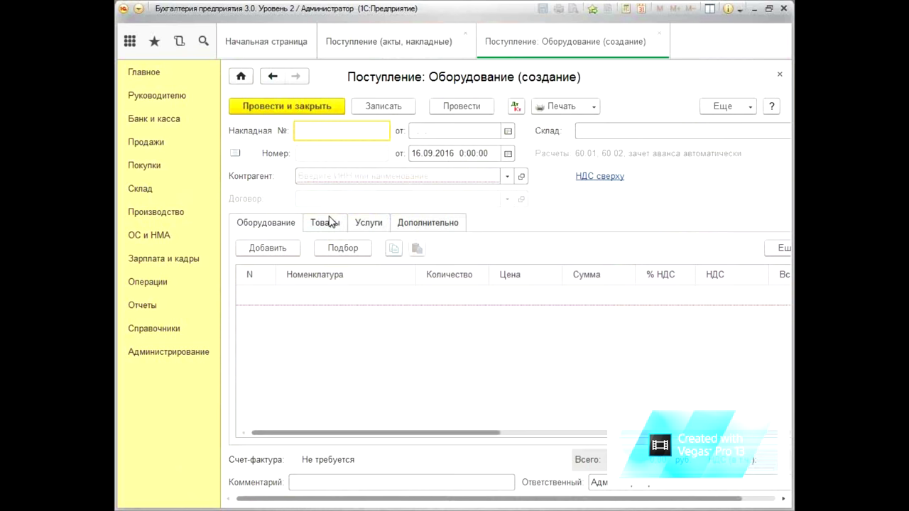
pyautogui.write('1')
pyautogui.press('Tab')
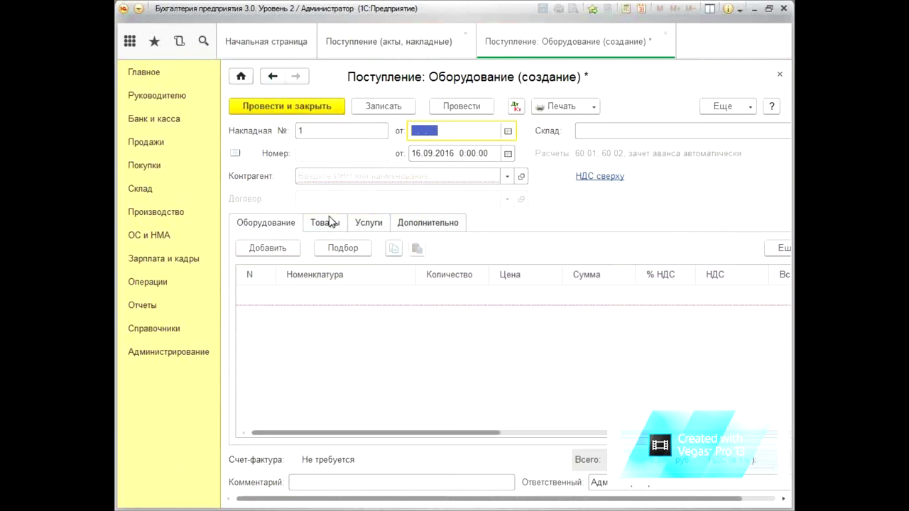
pyautogui.write('01022016')
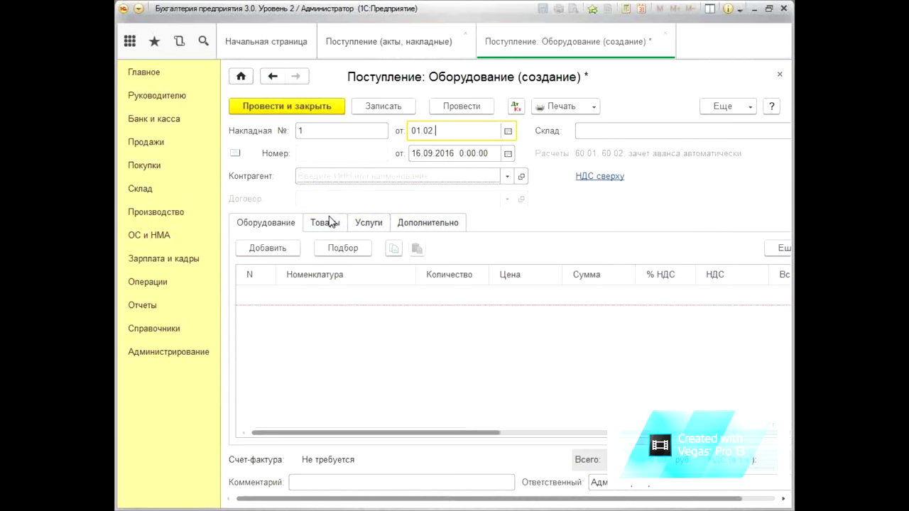
pyautogui.press('Tab')
# Set the receipt's counterparty to Бэтта АО and the warehouse to оптовый склад.
pyautogui.click(353, 177)
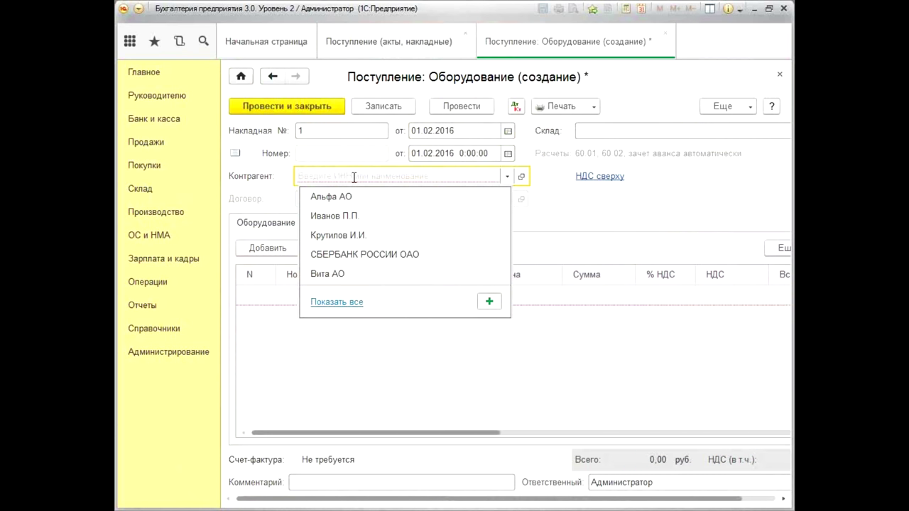
pyautogui.write('б')
pyautogui.click(355, 196)
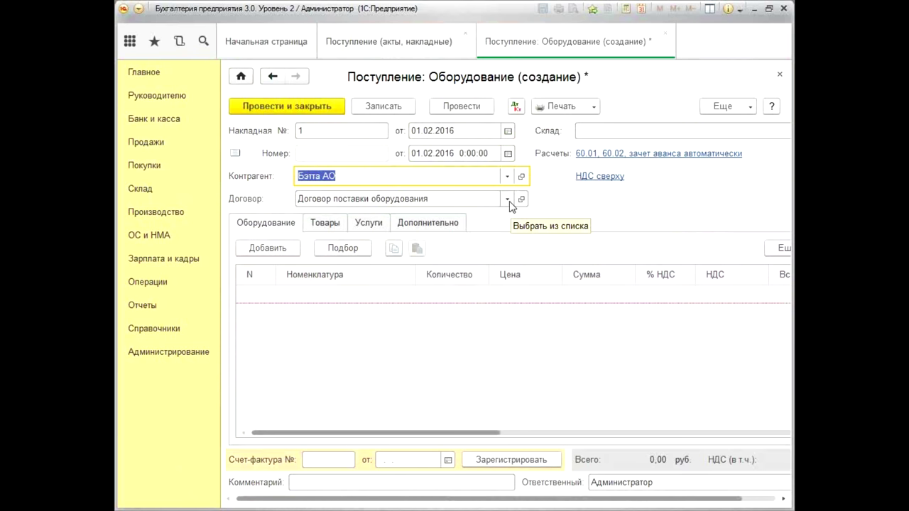
pyautogui.click(599, 131)
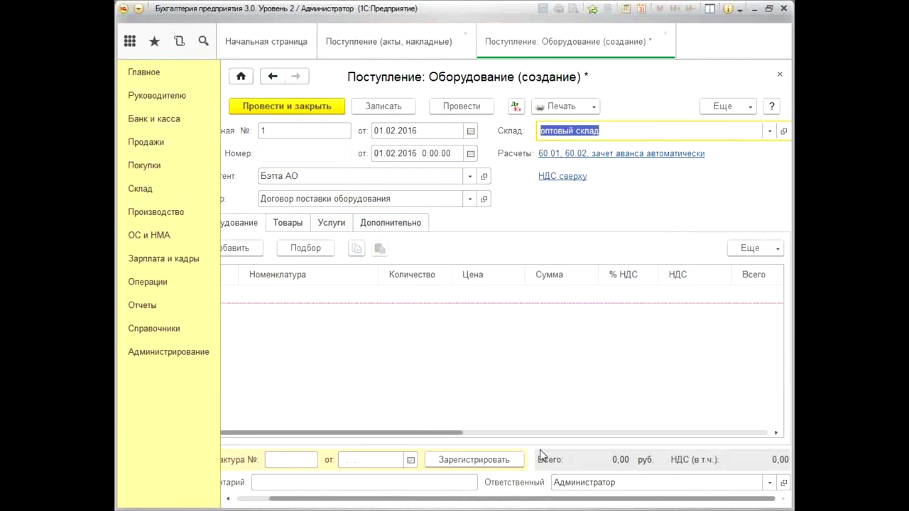
# From the Оборудование к установке item group, pick one гладильная установка at a price of 40 000 руб. for the receipt.
pyautogui.moveTo(523, 500); pyautogui.dragTo(492, 499)
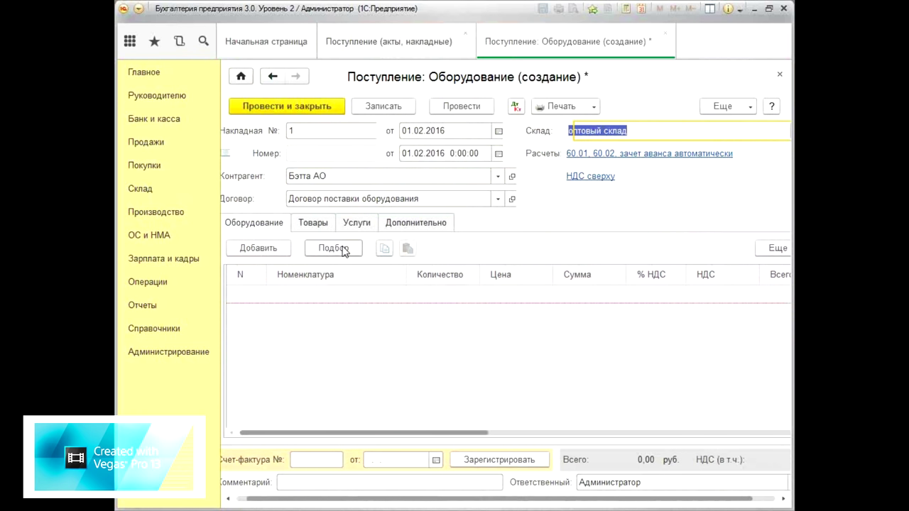
pyautogui.click(343, 249)
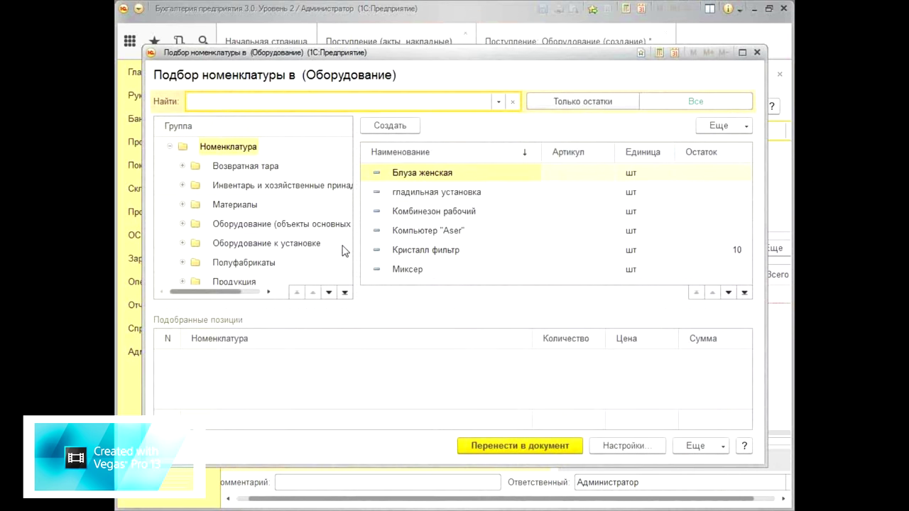
pyautogui.click(277, 244)
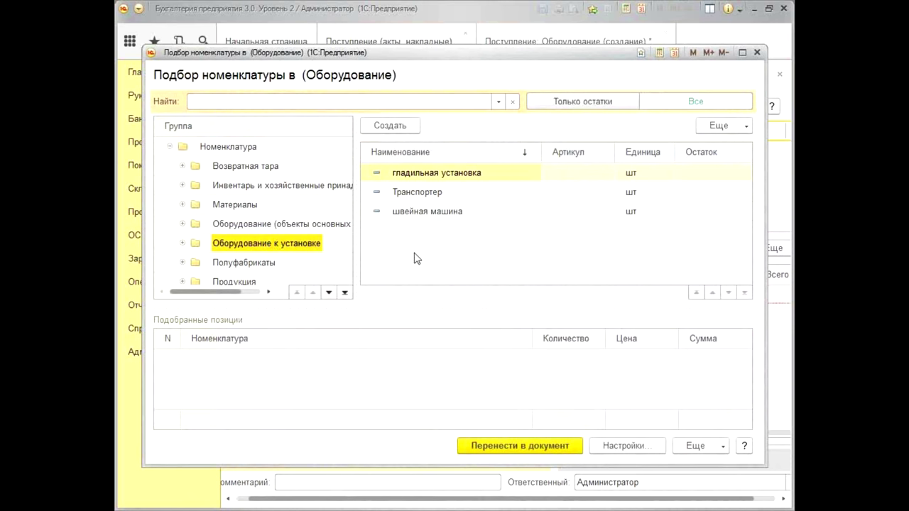
pyautogui.doubleClick(418, 178)
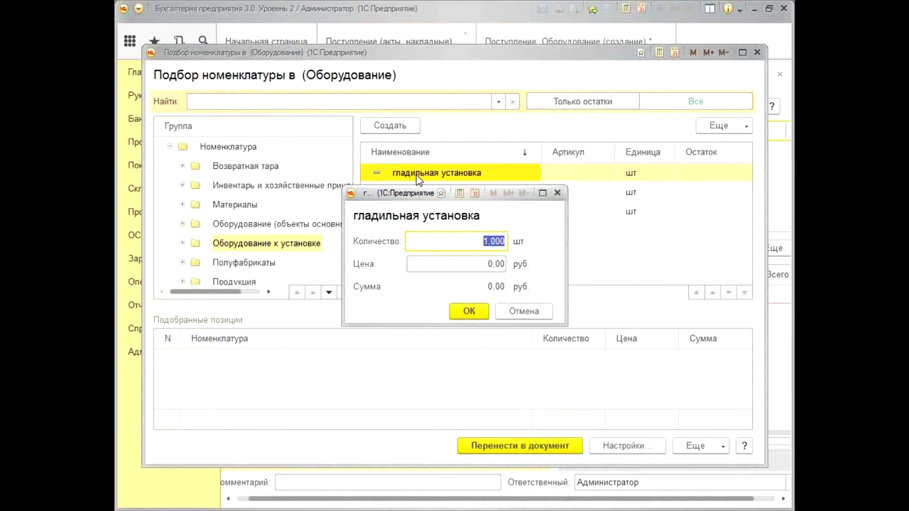
pyautogui.press('Tab')
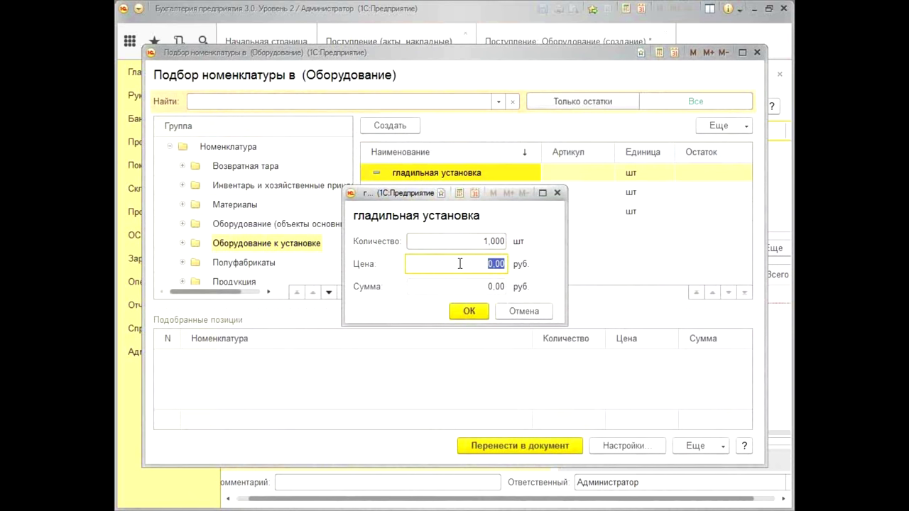
pyautogui.write('40000')
pyautogui.press('Tab')
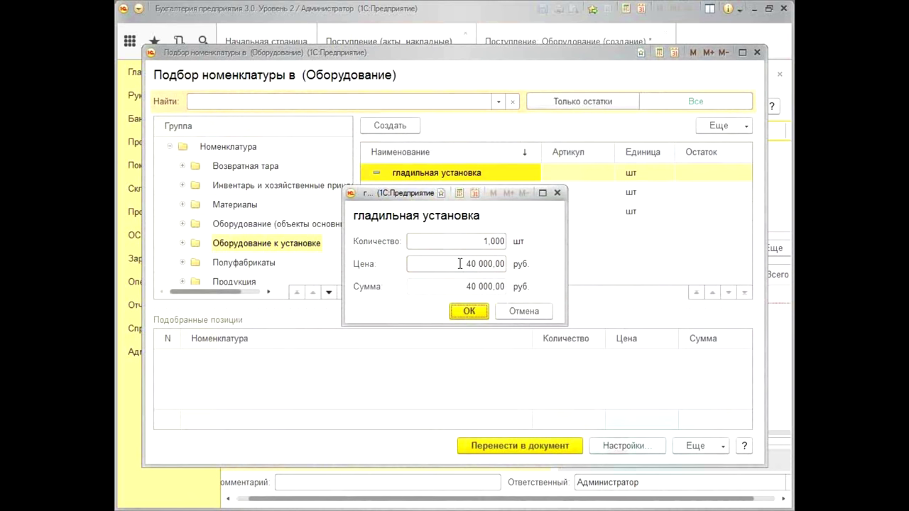
pyautogui.click(471, 315)
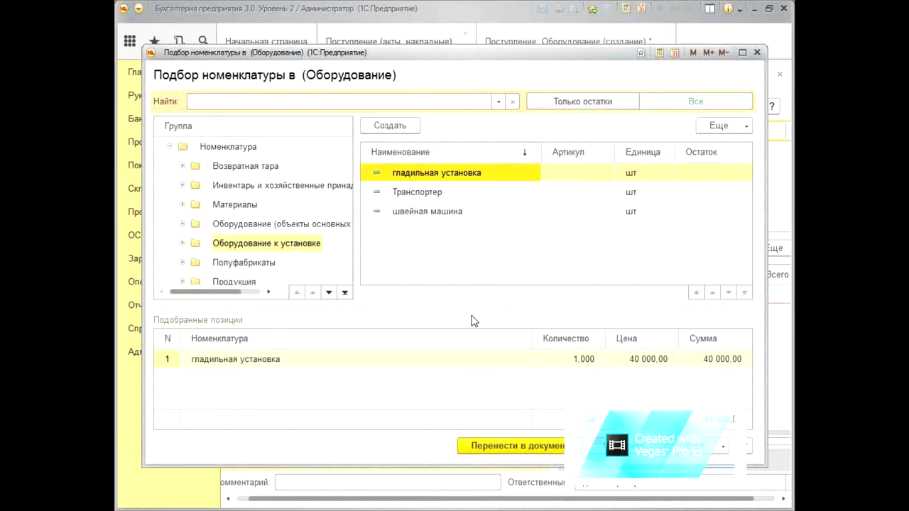
# Add one Транспортер at a price of 15 000 руб. to the picked items.
pyautogui.doubleClick(437, 194)
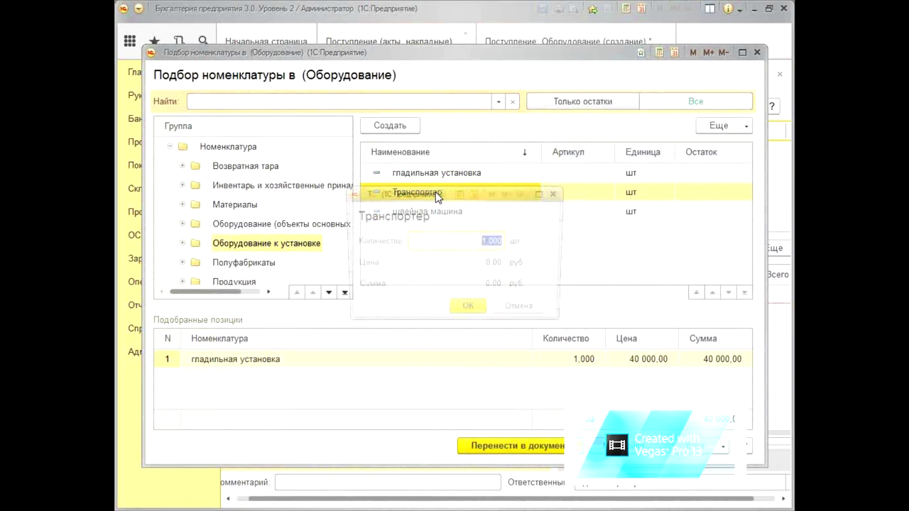
pyautogui.click(489, 265)
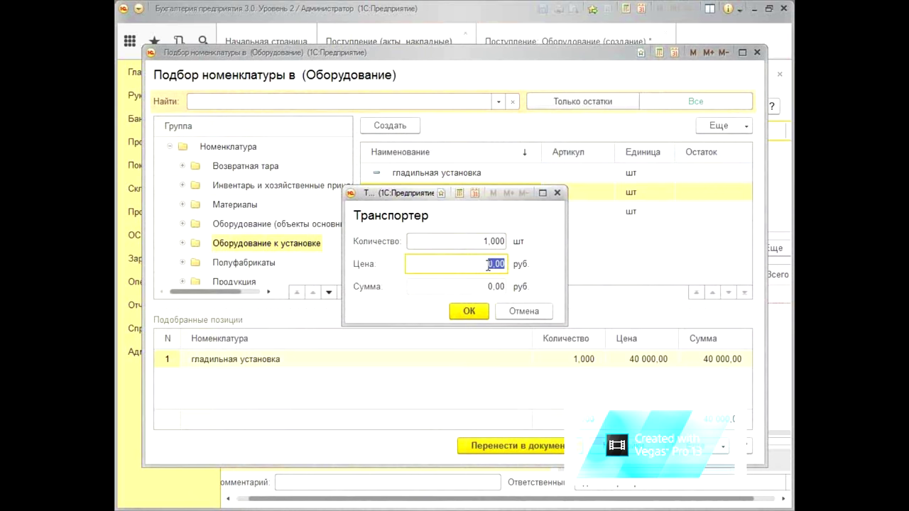
pyautogui.write('15000')
pyautogui.press('Tab')
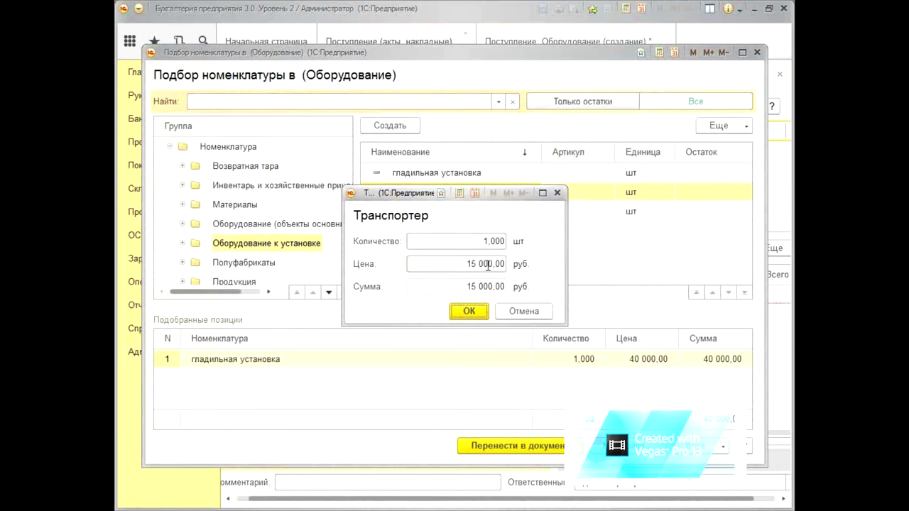
pyautogui.click(474, 316)
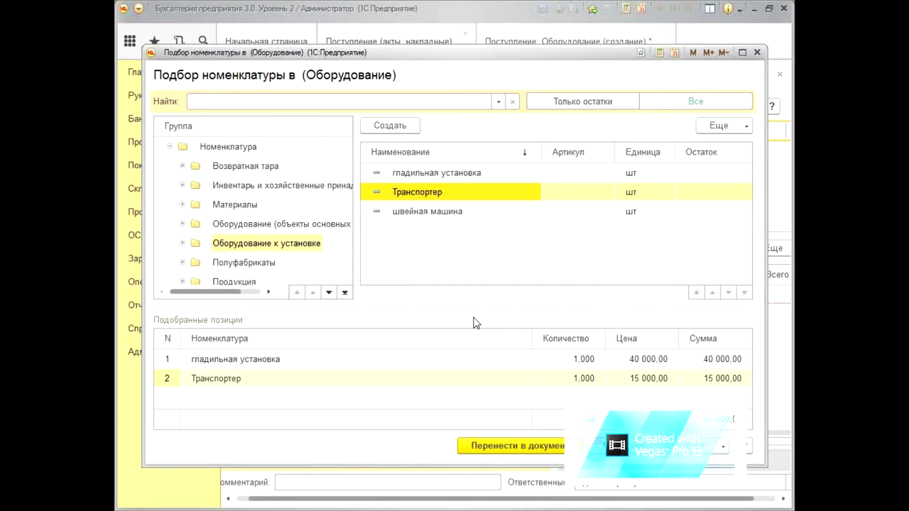
# Add three швейная машина at a price of 25 000 руб. and transfer the picked items into the receipt.
pyautogui.doubleClick(452, 212)
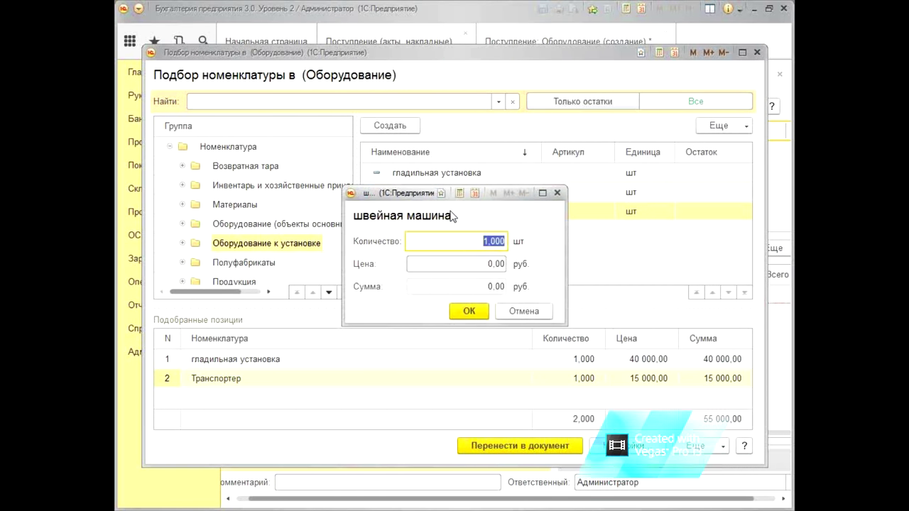
pyautogui.write('3')
pyautogui.press('Tab')
pyautogui.write('25000')
pyautogui.press('Tab')
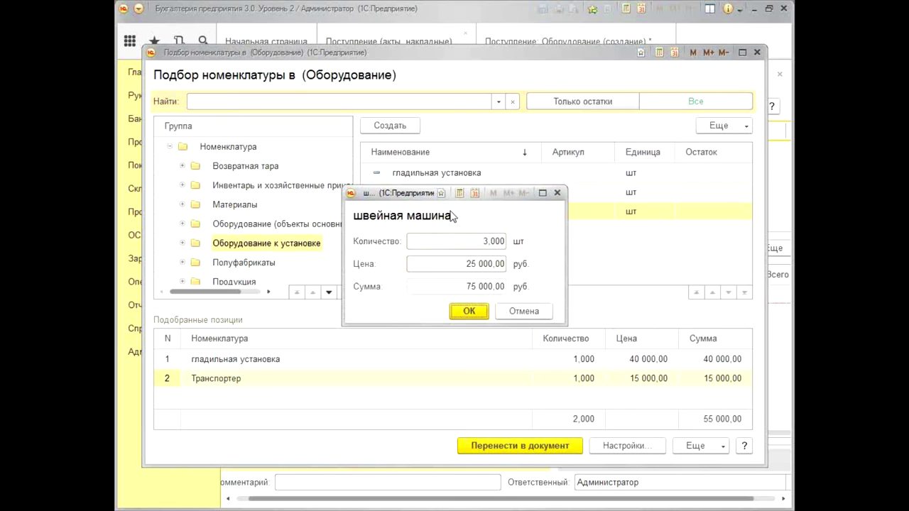
pyautogui.click(473, 313)
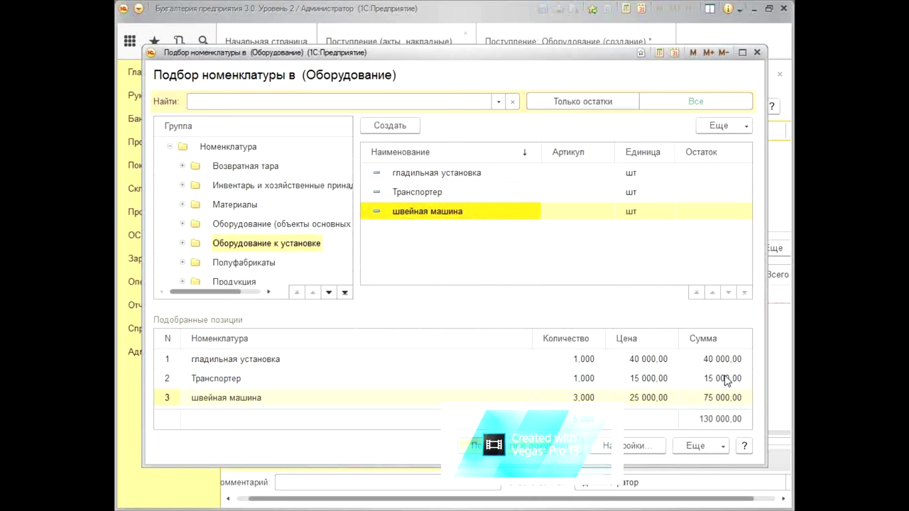
pyautogui.click(508, 448)
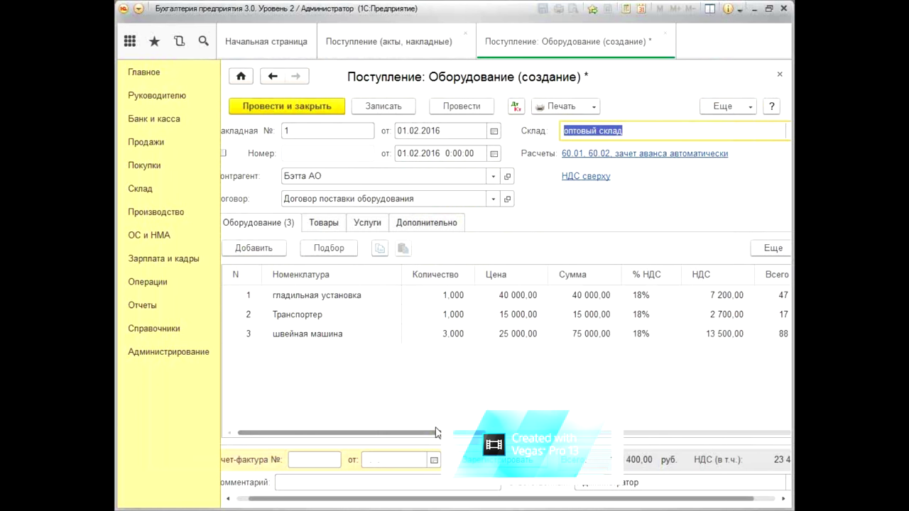
# Register счет-фактура 1 dated 01.02.2016 for the equipment receipt, and post and close the document.
pyautogui.moveTo(467, 433); pyautogui.dragTo(636, 433)
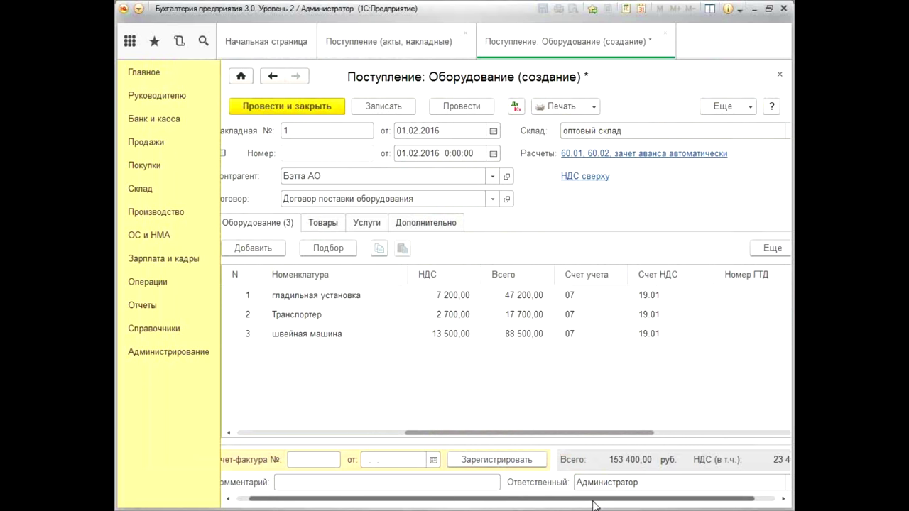
pyautogui.moveTo(596, 504); pyautogui.dragTo(474, 509)
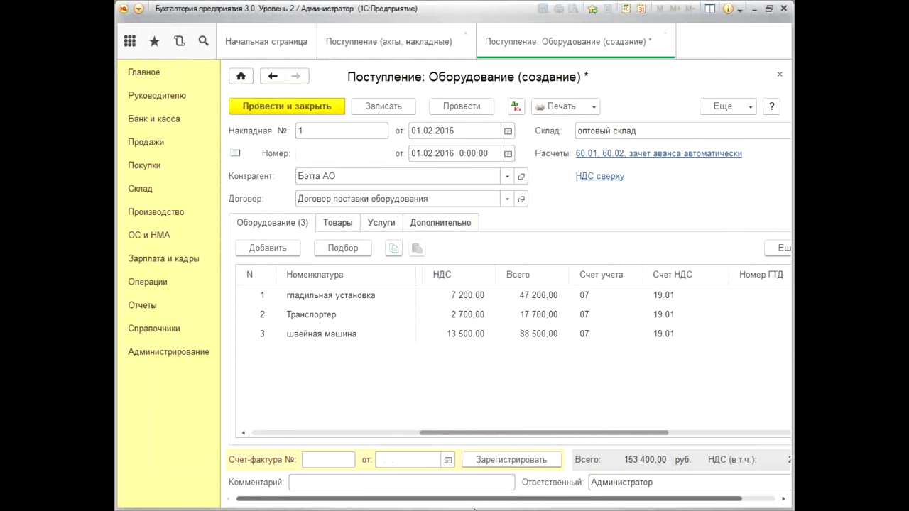
pyautogui.click(322, 464)
pyautogui.write('1')
pyautogui.press('Tab')
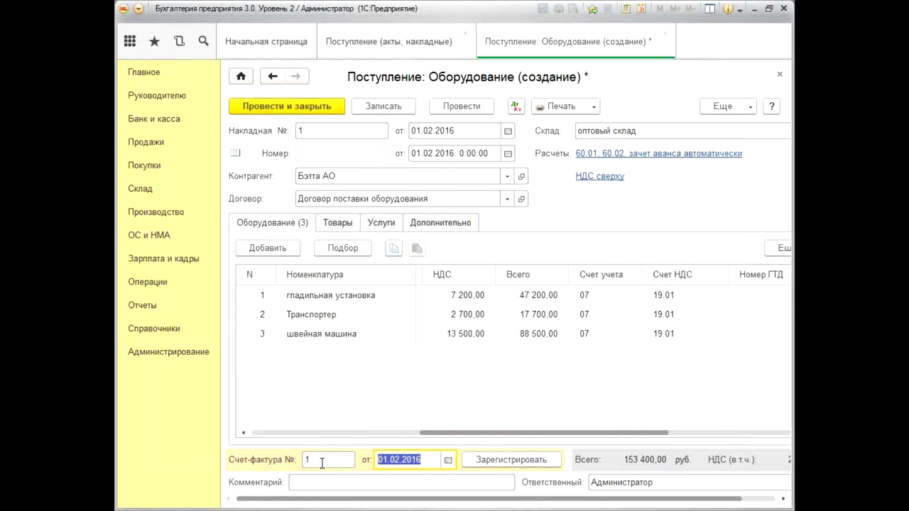
pyautogui.click(510, 460)
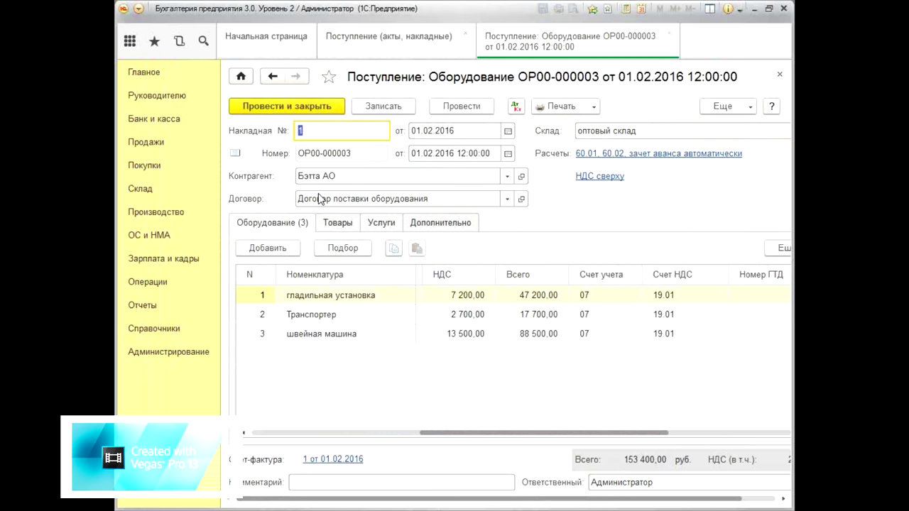
pyautogui.click(287, 107)
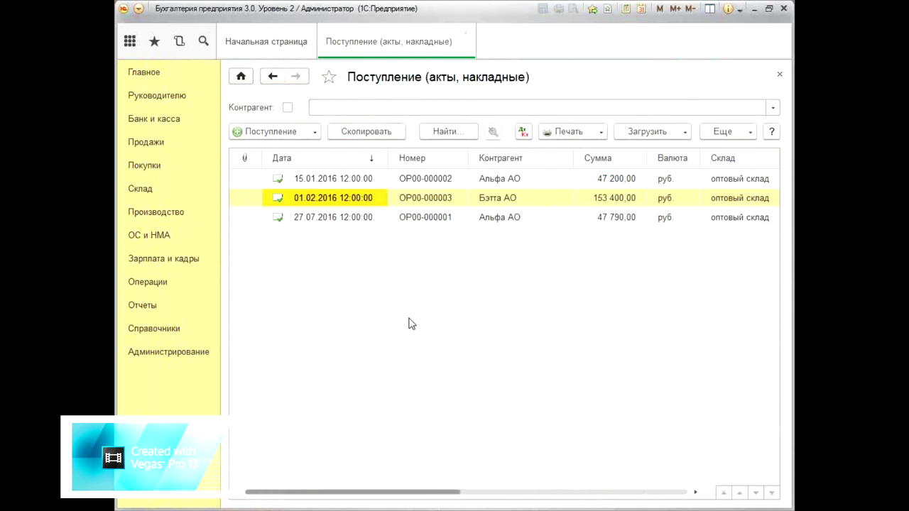
# Create a new Передача оборудования в монтаж document dated 10.02.2016.
pyautogui.click(156, 238)
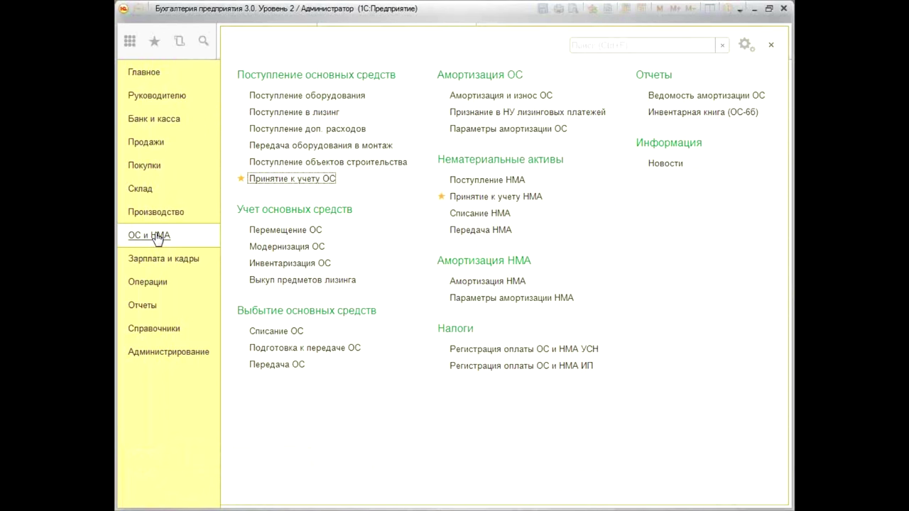
pyautogui.click(373, 147)
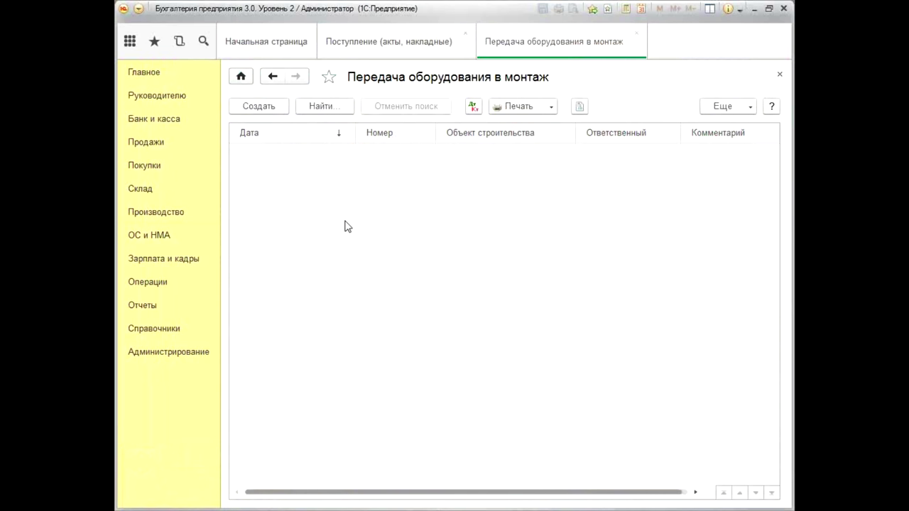
pyautogui.click(276, 111)
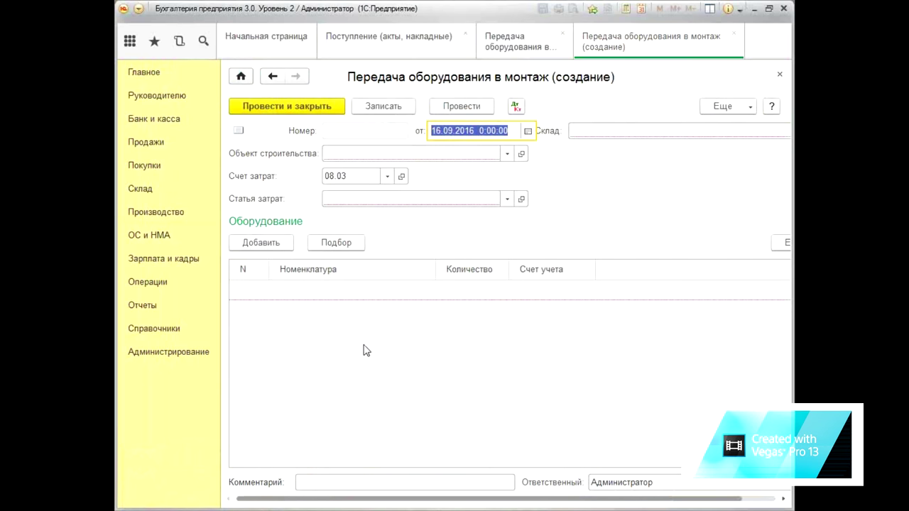
pyautogui.write('1002')
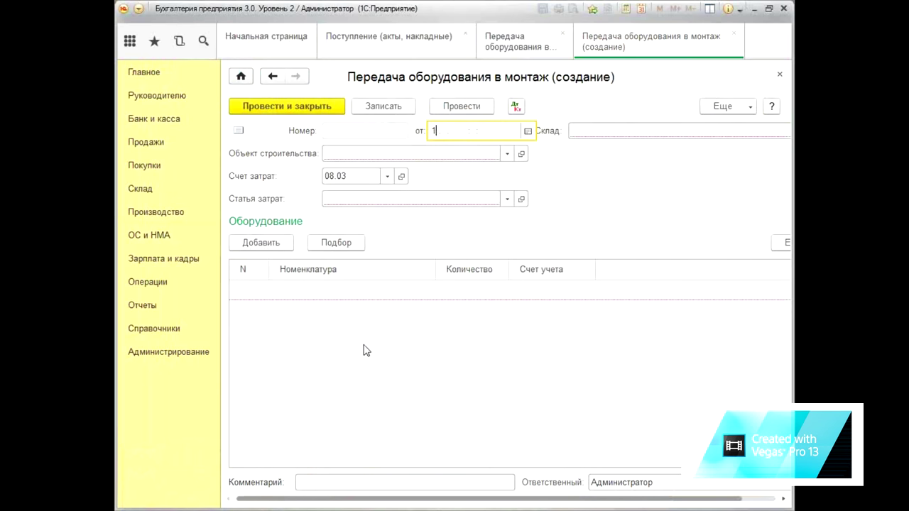
pyautogui.press('Tab')
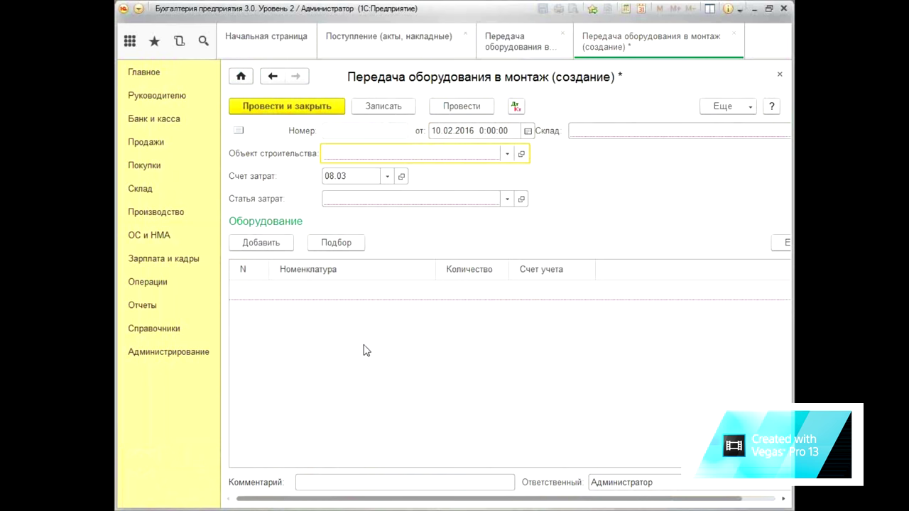
# Set the transfer's construction object to Швейное оборудование and its warehouse to оптовый склад.
pyautogui.click(508, 155)
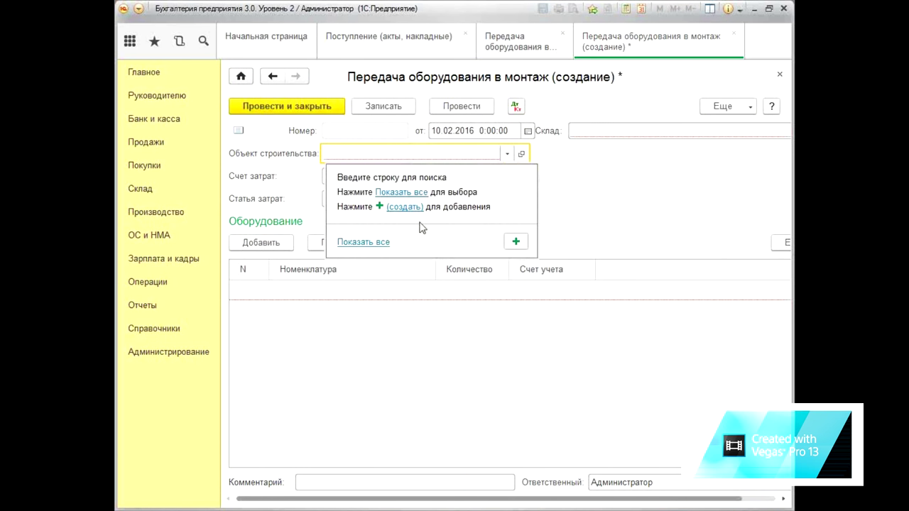
pyautogui.click(372, 250)
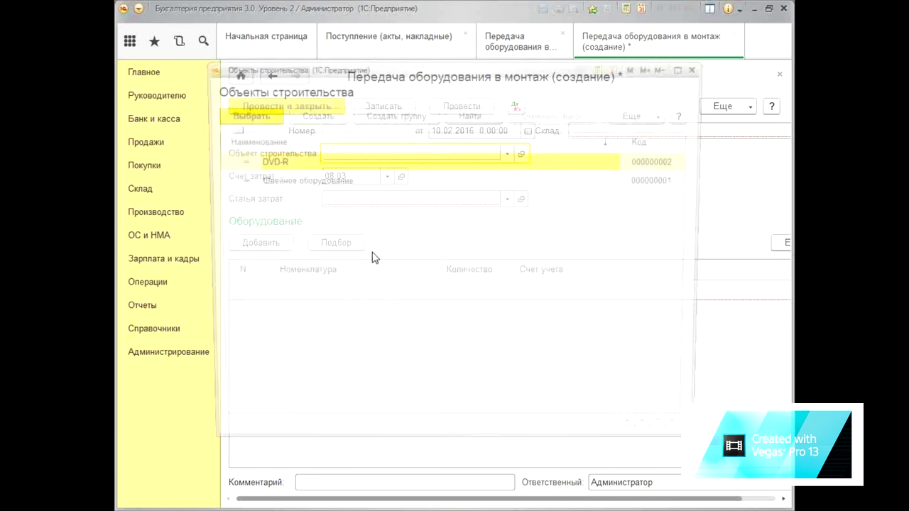
pyautogui.click(328, 183)
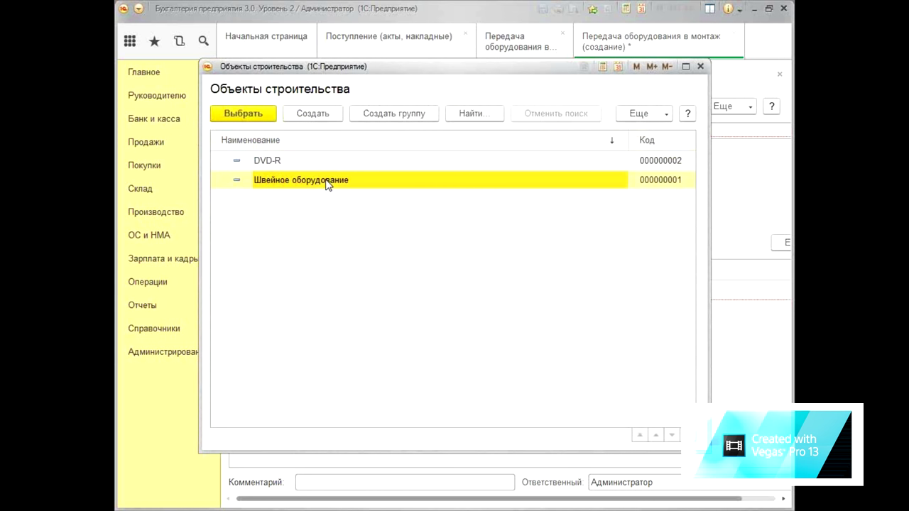
pyautogui.doubleClick(327, 182)
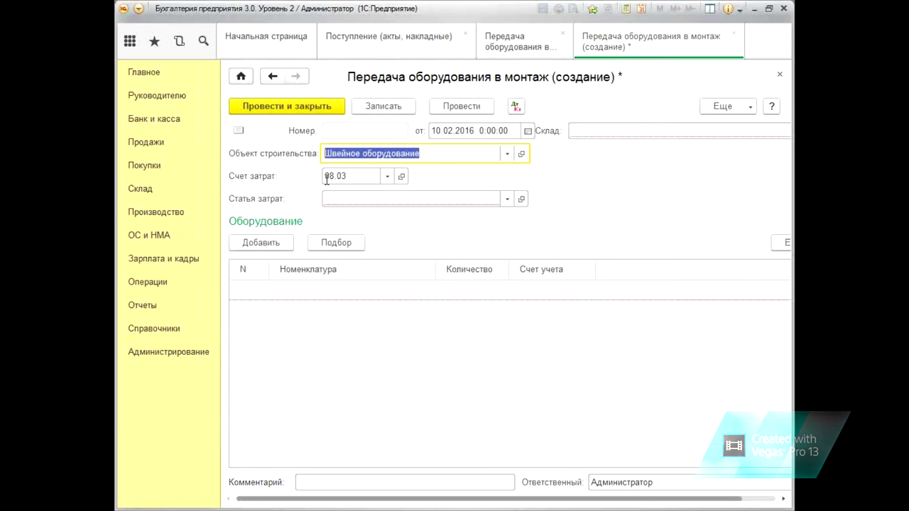
pyautogui.click(594, 130)
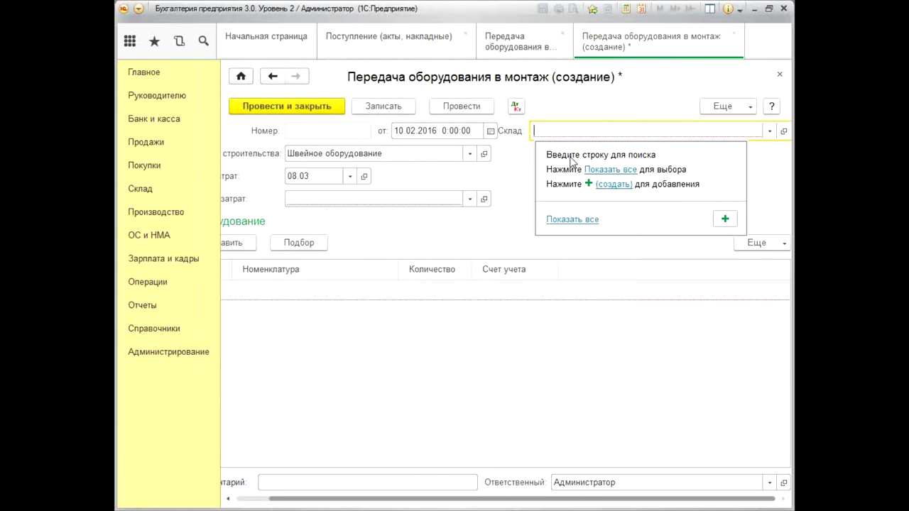
pyautogui.write('о')
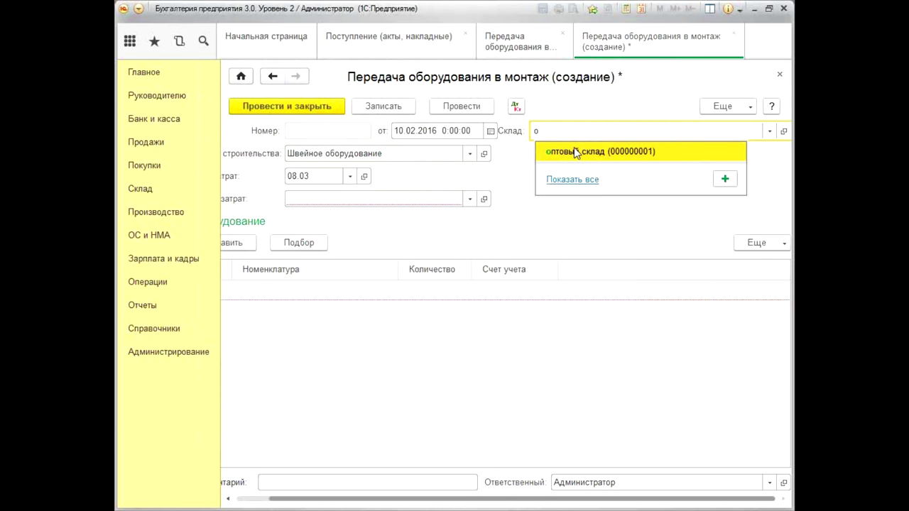
pyautogui.click(574, 152)
# Set the cost item to Оборудование, требующее монтажа and view the card of cost account 08.03.
pyautogui.moveTo(432, 500); pyautogui.dragTo(318, 419)
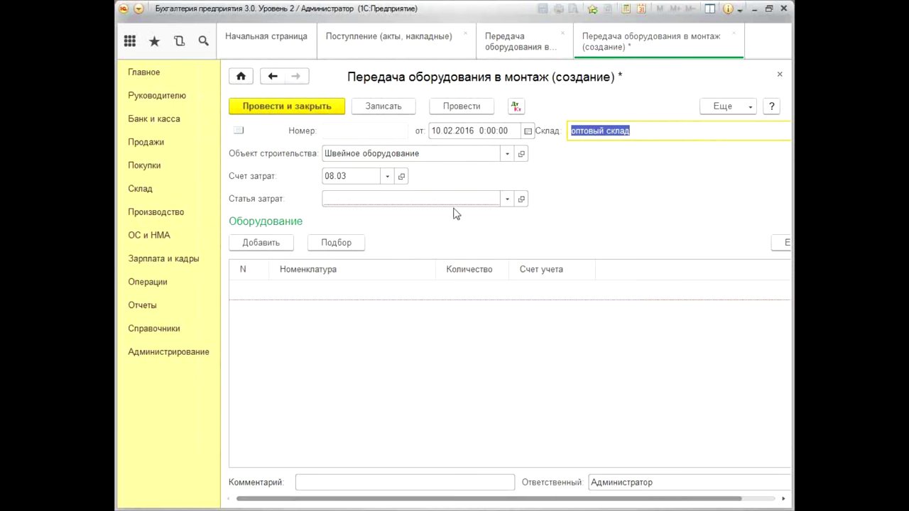
pyautogui.click(506, 199)
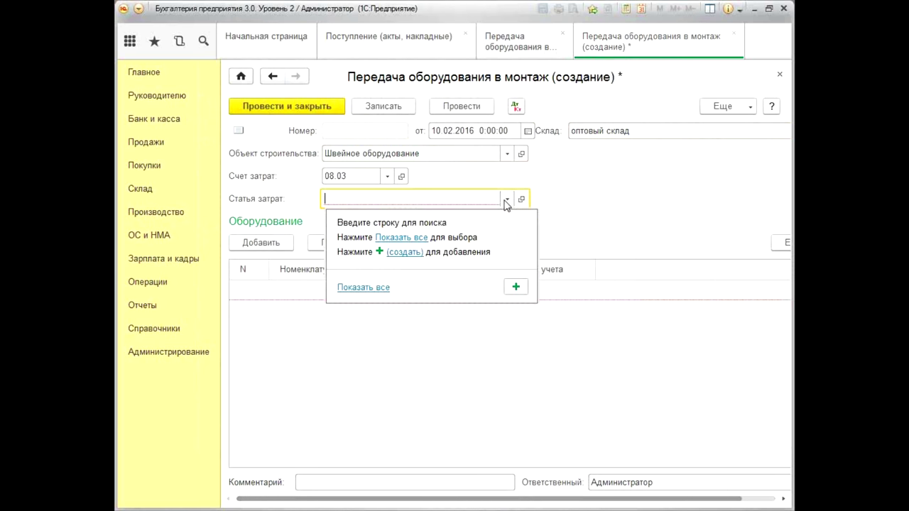
pyautogui.click(361, 288)
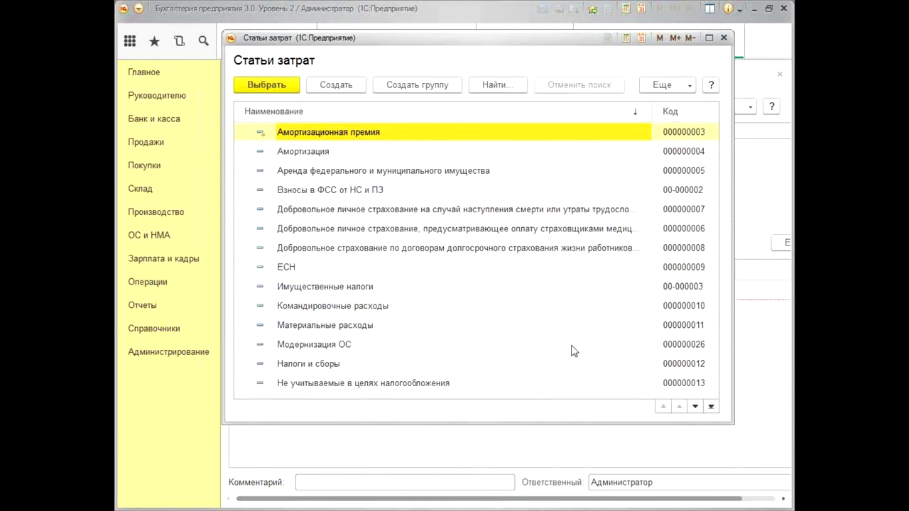
pyautogui.scroll(-2, 574, 351)
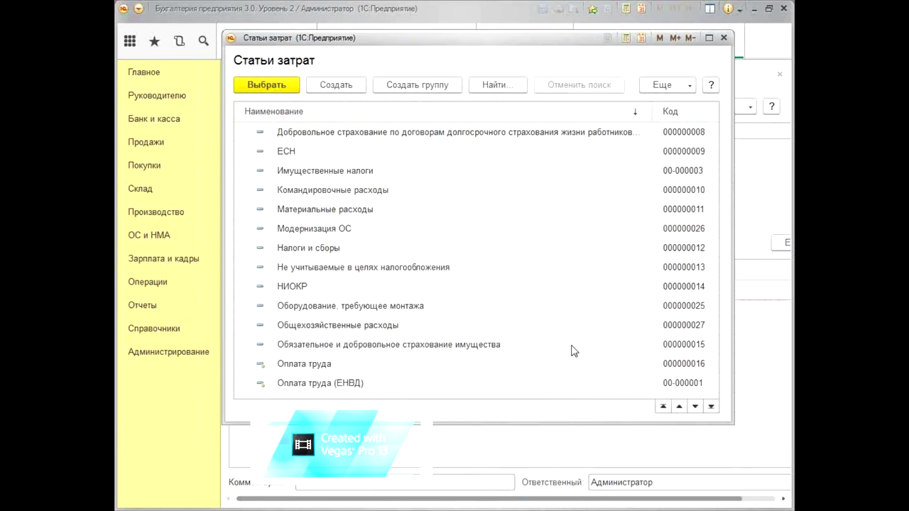
pyautogui.click(365, 306)
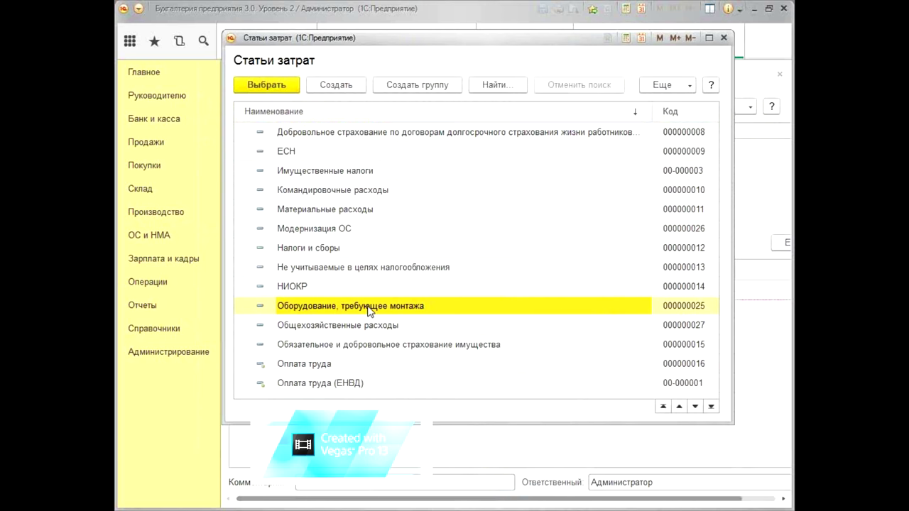
pyautogui.doubleClick(367, 307)
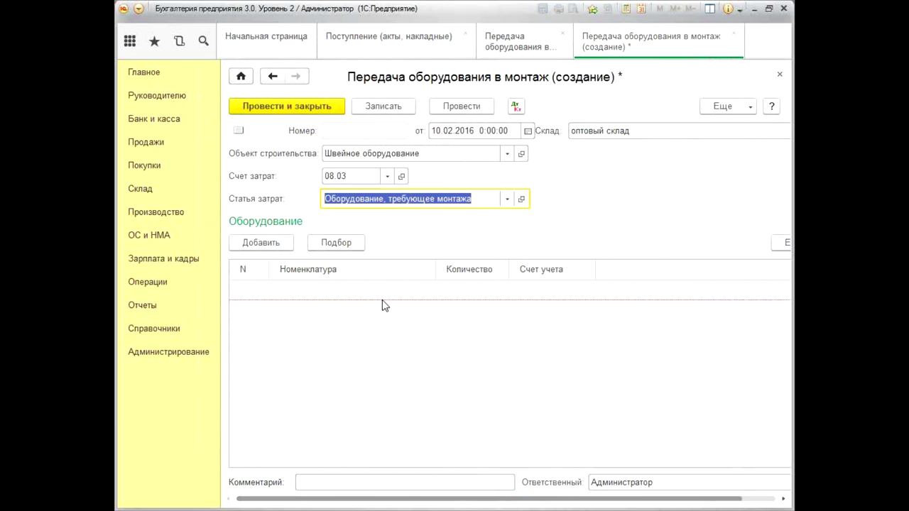
pyautogui.click(403, 178)
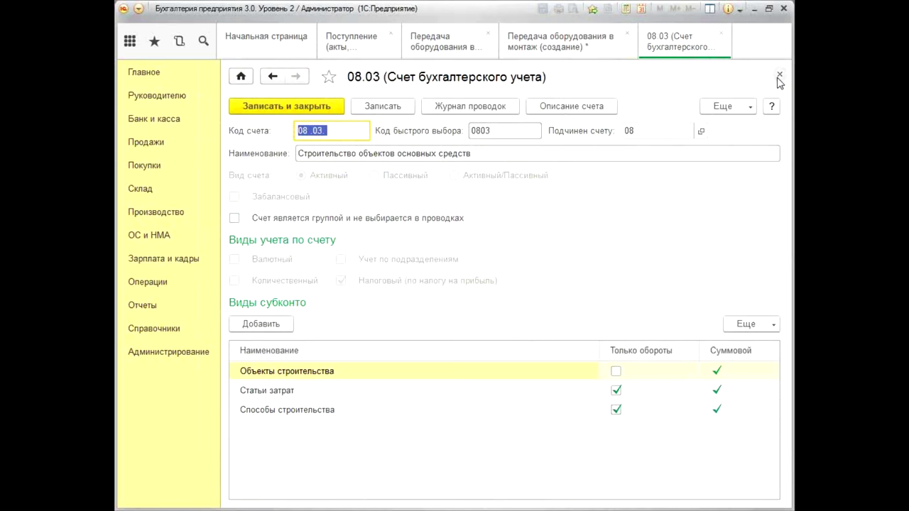
pyautogui.click(779, 75)
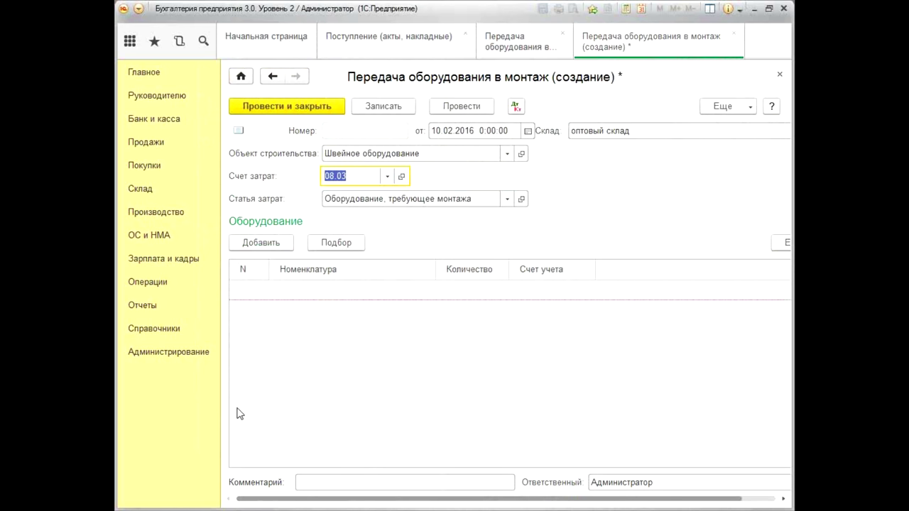
# From the Оборудование к установке item group, pick one гладильная установка and one Транспортер for the installation transfer.
pyautogui.click(336, 243)
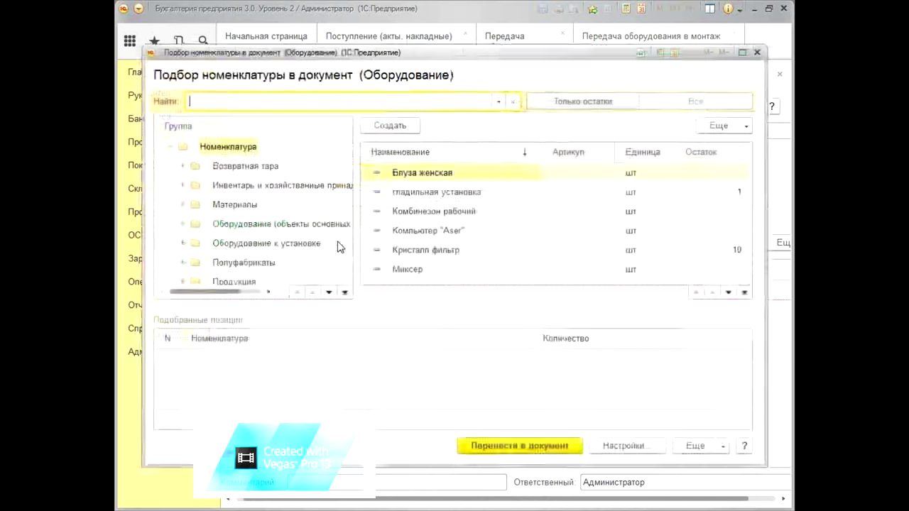
pyautogui.click(264, 243)
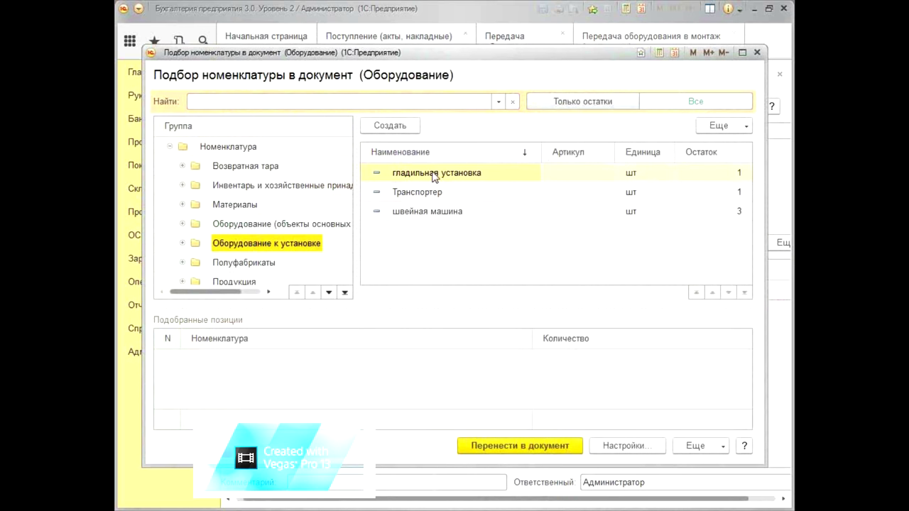
pyautogui.click(431, 173)
pyautogui.doubleClick(431, 172)
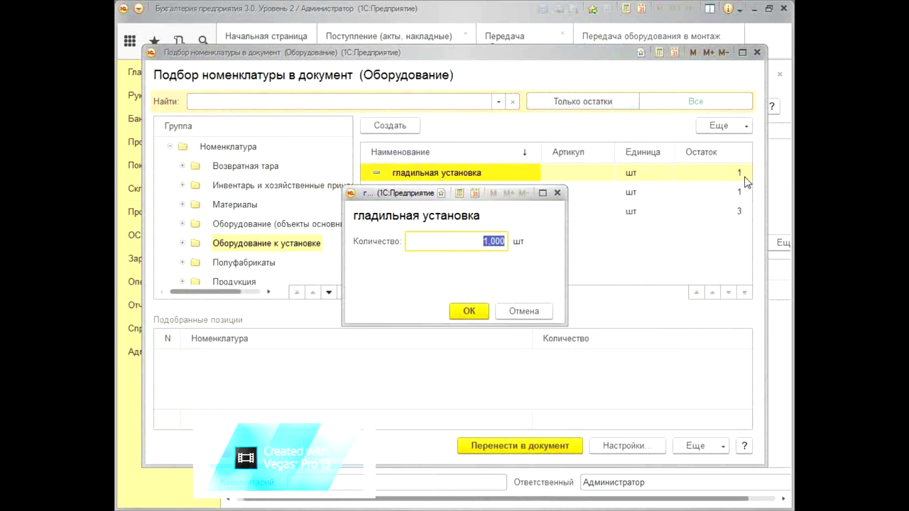
pyautogui.click(470, 312)
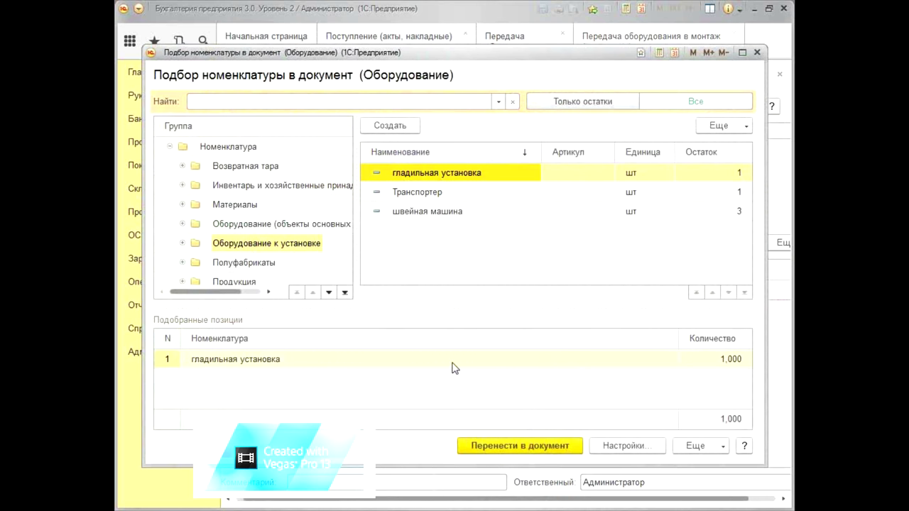
pyautogui.click(425, 192)
pyautogui.doubleClick(425, 192)
pyautogui.click(468, 313)
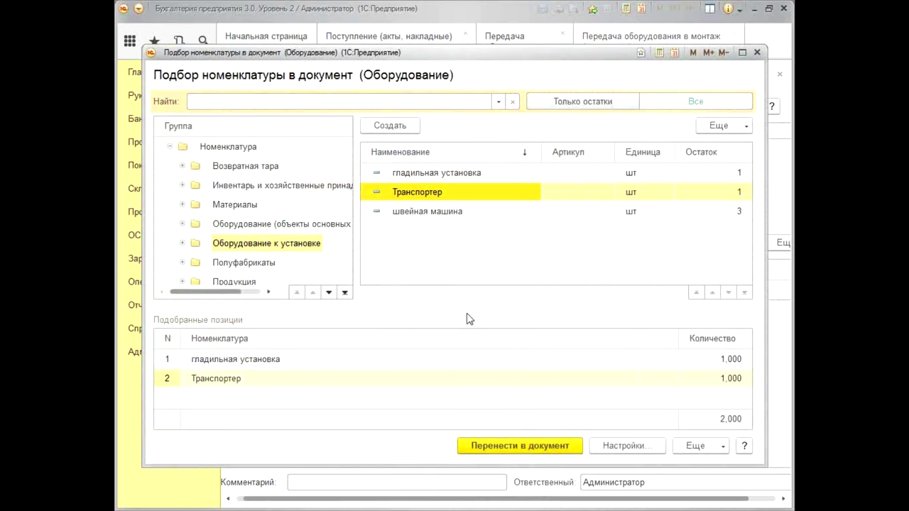
# Pick three units of швейная машина and transfer all the picked items into the installation transfer document.
pyautogui.doubleClick(439, 213)
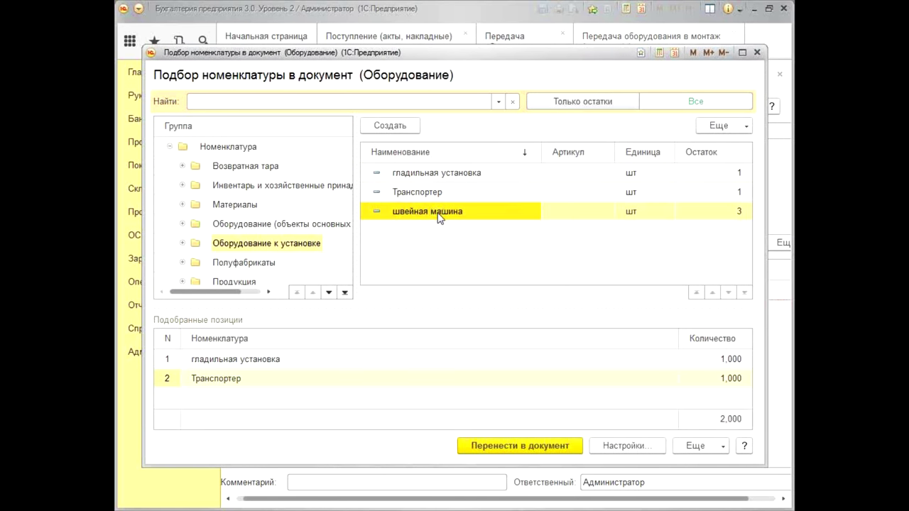
pyautogui.write('3')
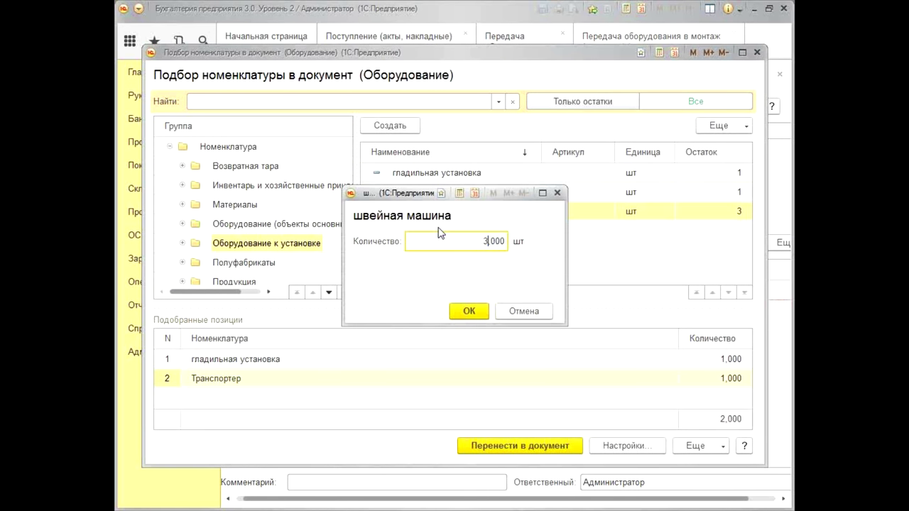
pyautogui.click(481, 314)
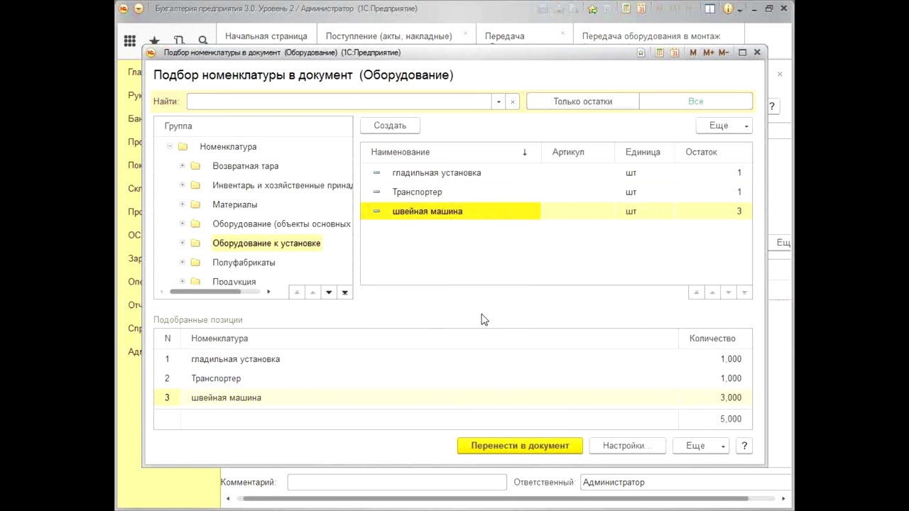
pyautogui.click(551, 446)
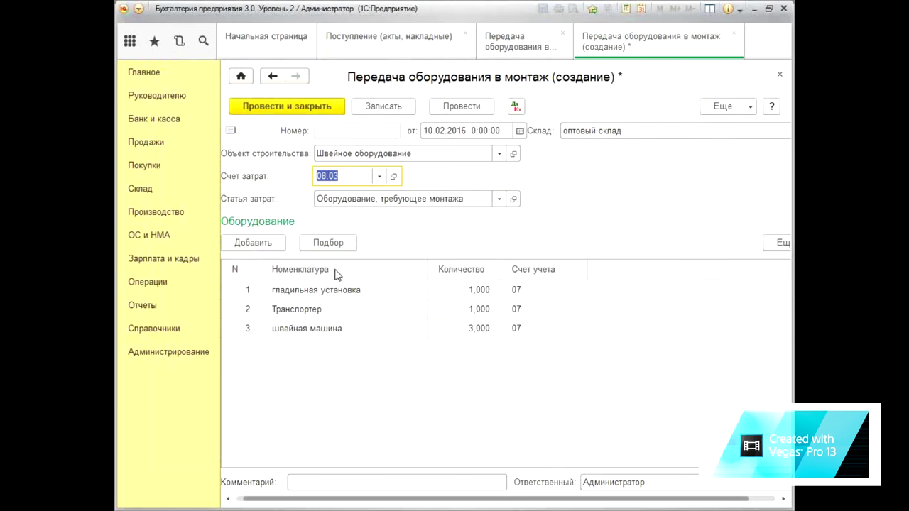
# Post the equipment transfer document and enable manual correction of its accounting entries.
pyautogui.click(473, 106)
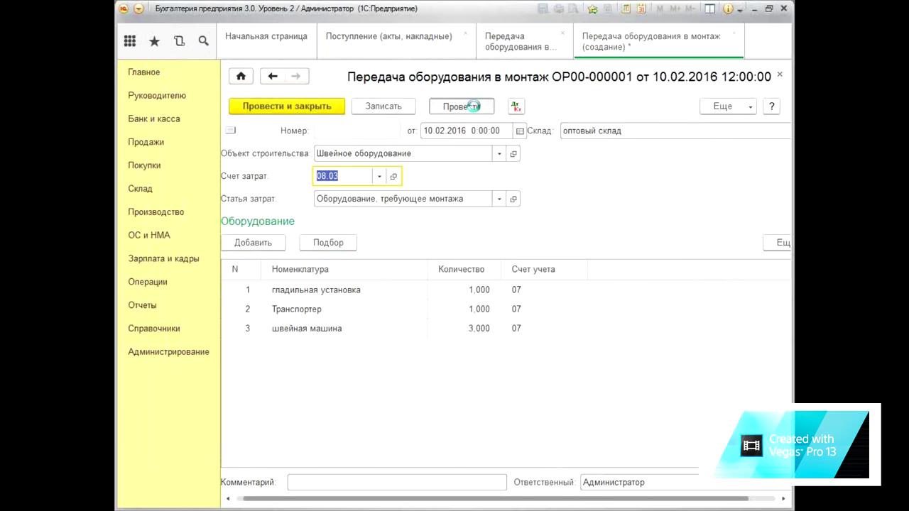
pyautogui.click(517, 106)
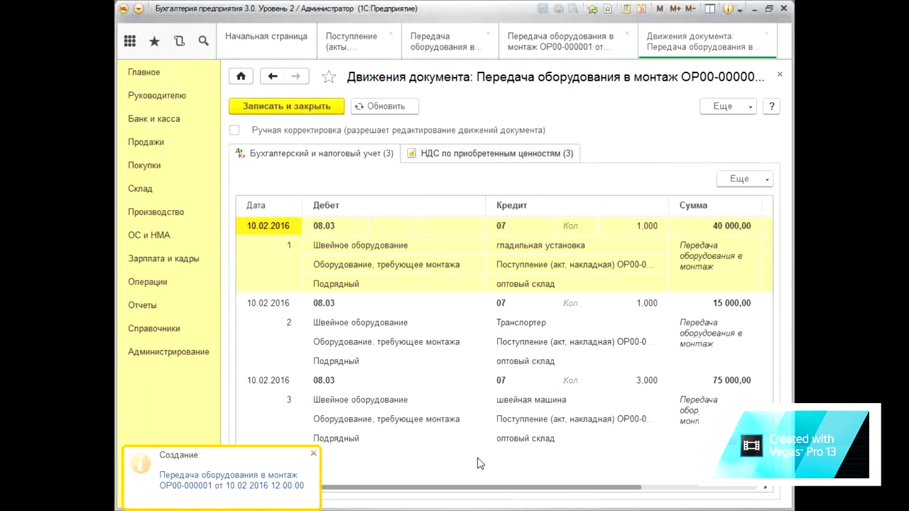
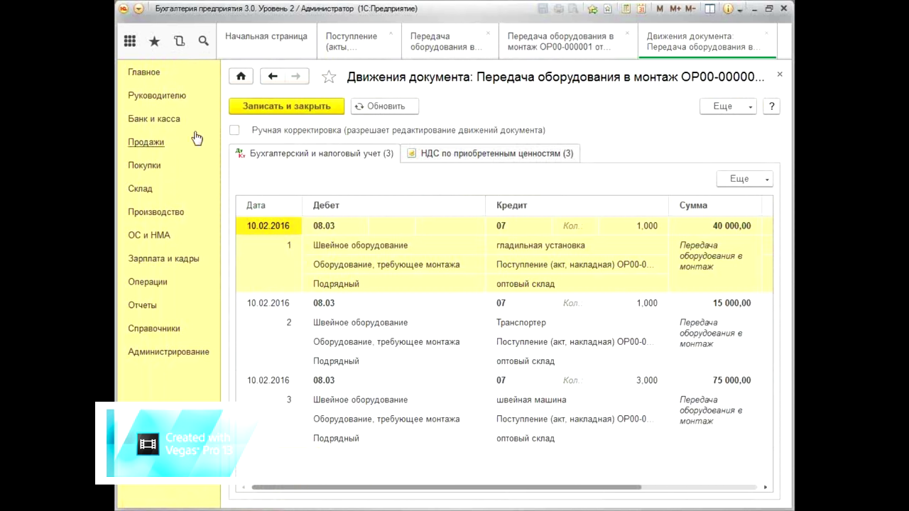
pyautogui.click(235, 131)
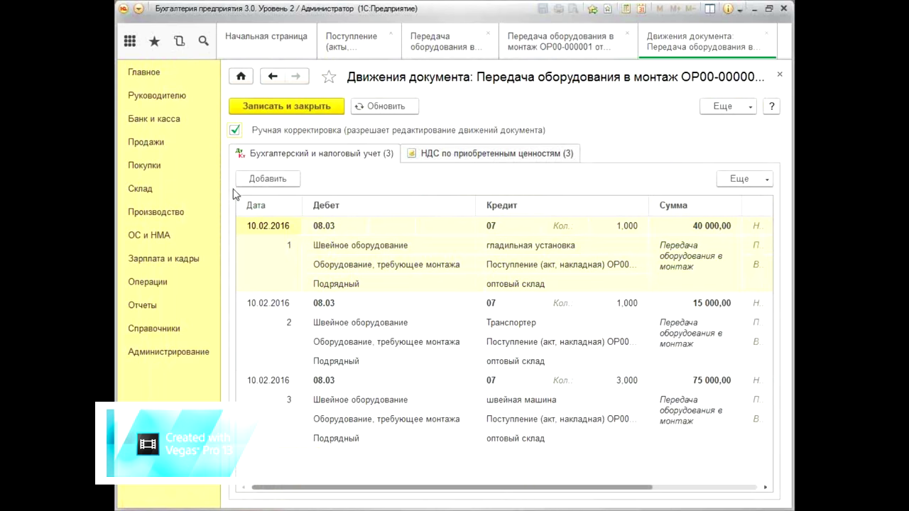
# Set the construction method to Хозспособ in the debit of all three entries, then save them and post and close the transfer.
pyautogui.click(332, 285)
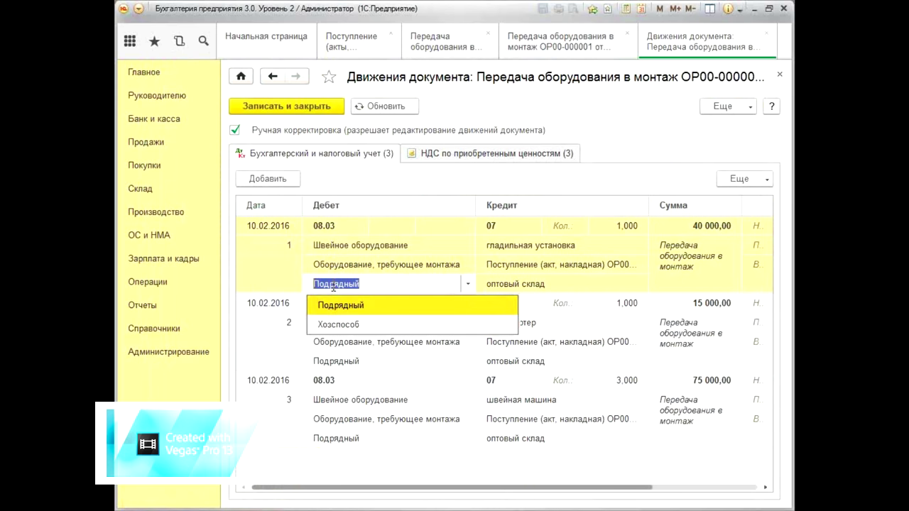
pyautogui.click(336, 326)
pyautogui.press('Escape')
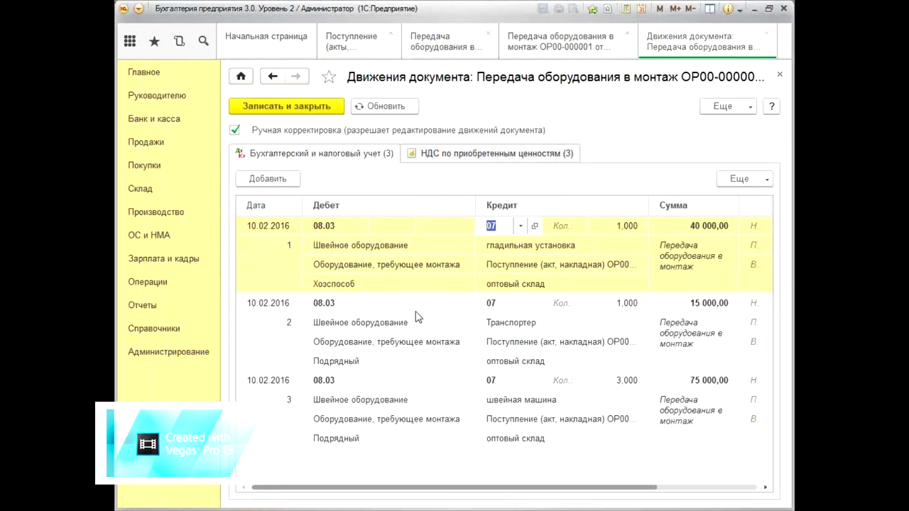
pyautogui.click(323, 363)
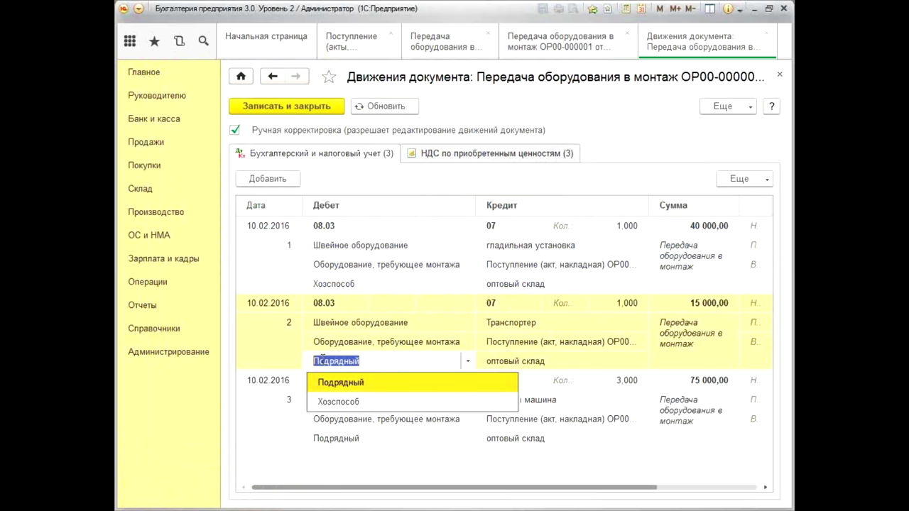
pyautogui.click(332, 402)
pyautogui.press('Escape')
pyautogui.click(334, 439)
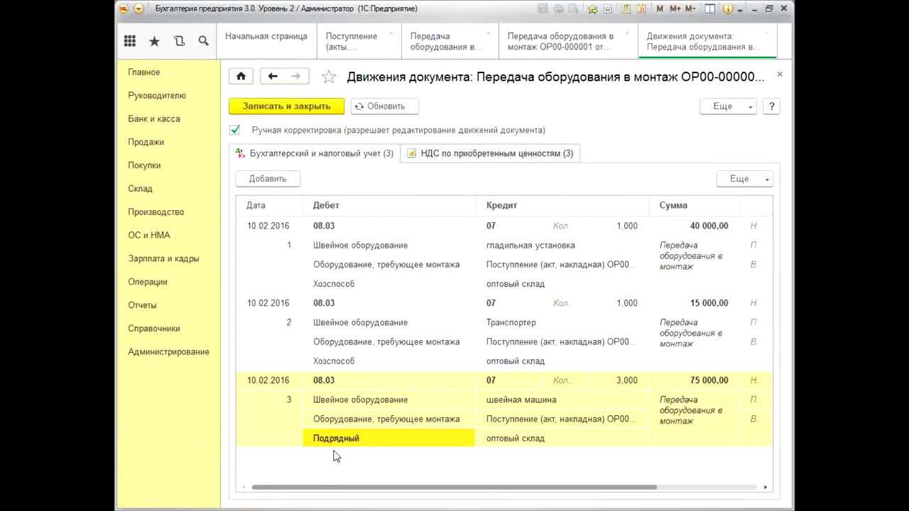
pyautogui.click(337, 440)
pyautogui.click(340, 478)
pyautogui.press('Escape')
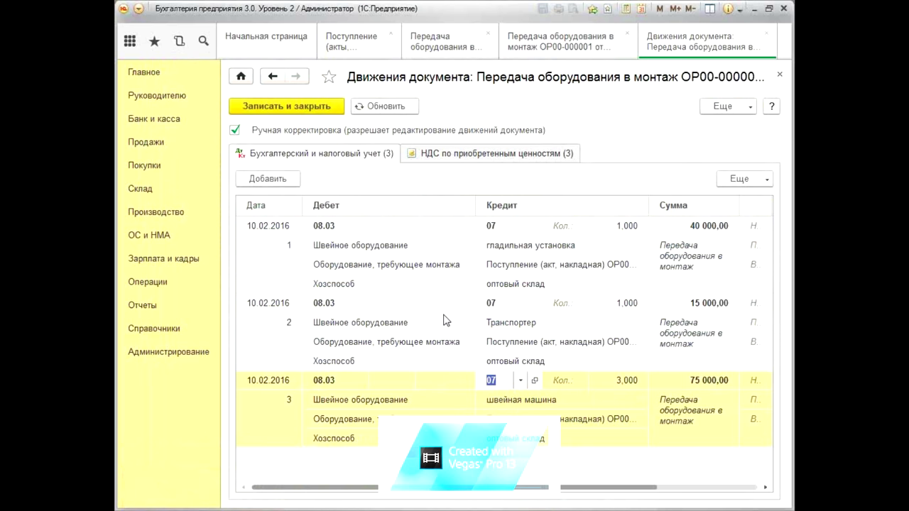
pyautogui.click(300, 112)
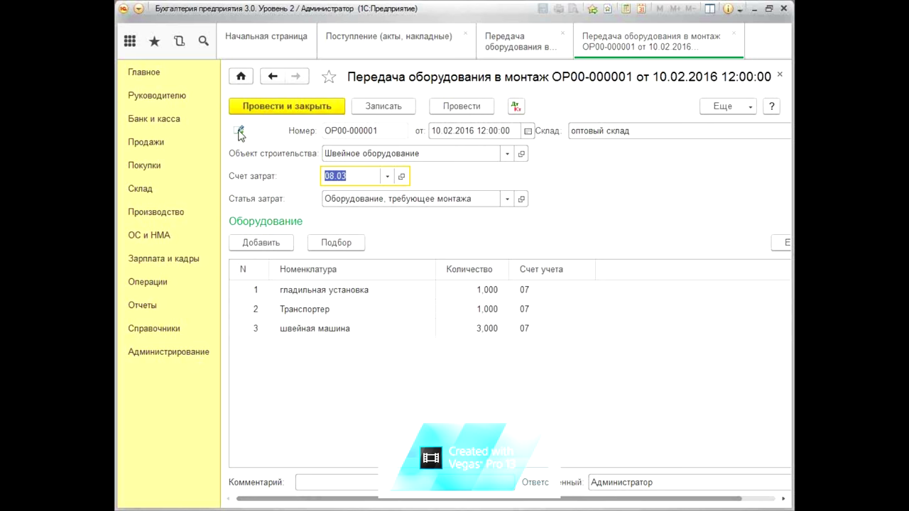
pyautogui.click(285, 108)
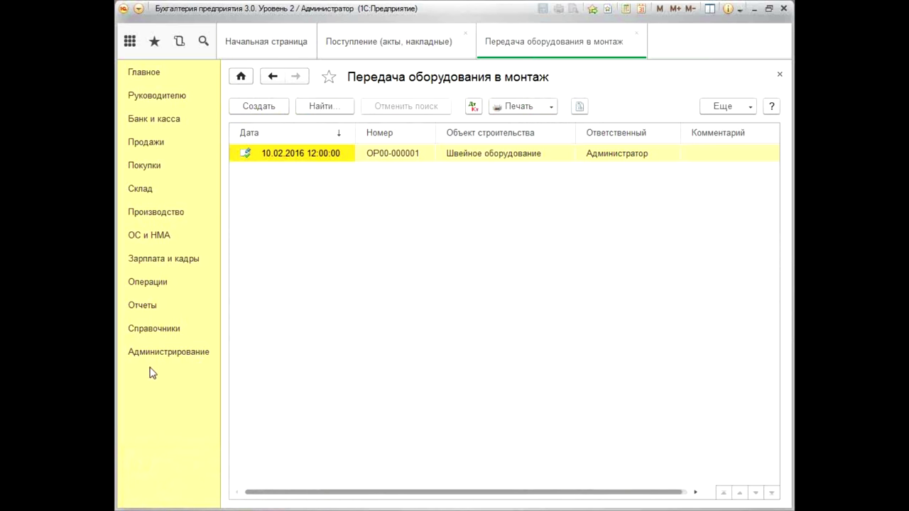
# Create a new Принятие к учету ОС document dated 15.02.2016 and select the materially responsible person in МОЛ.
pyautogui.click(153, 238)
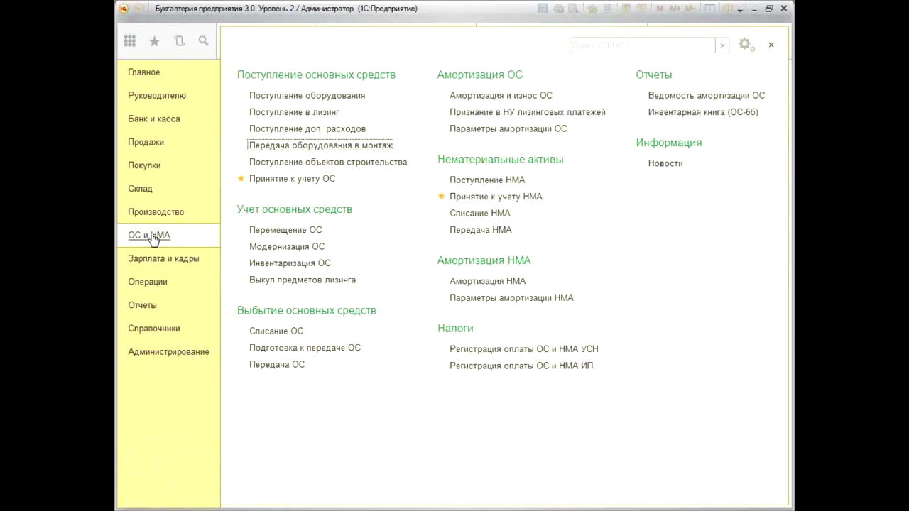
pyautogui.click(276, 181)
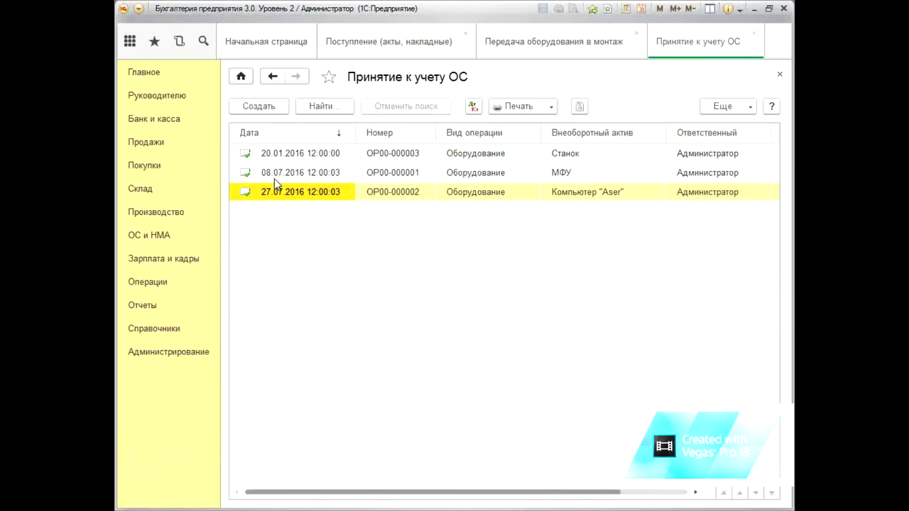
pyautogui.click(269, 110)
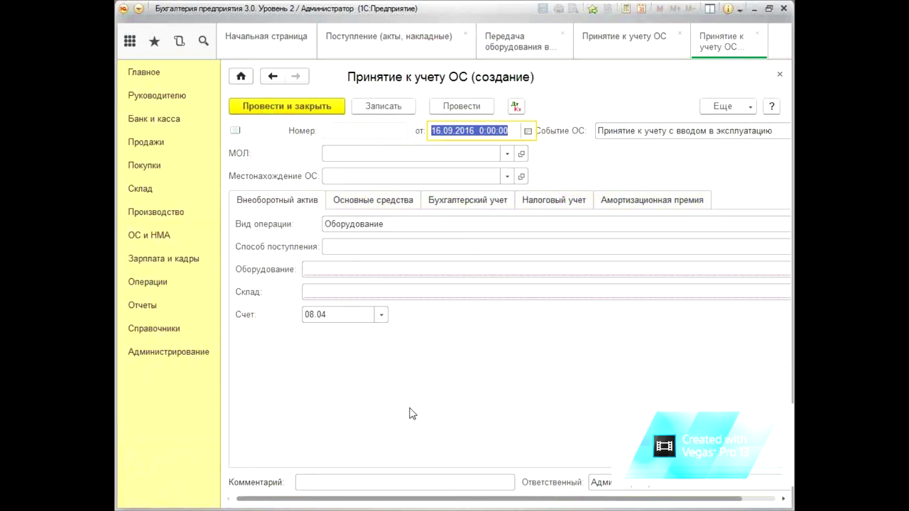
pyautogui.write('15.')
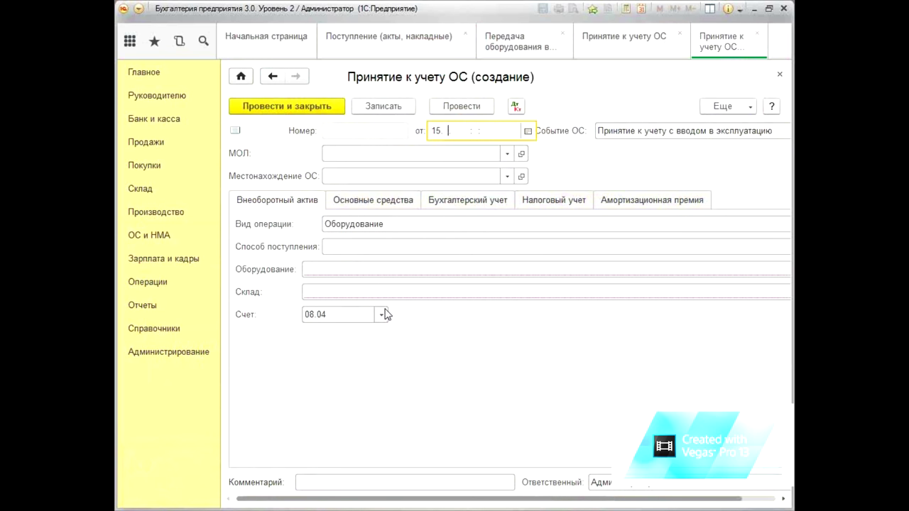
pyautogui.write('02')
pyautogui.press('Tab')
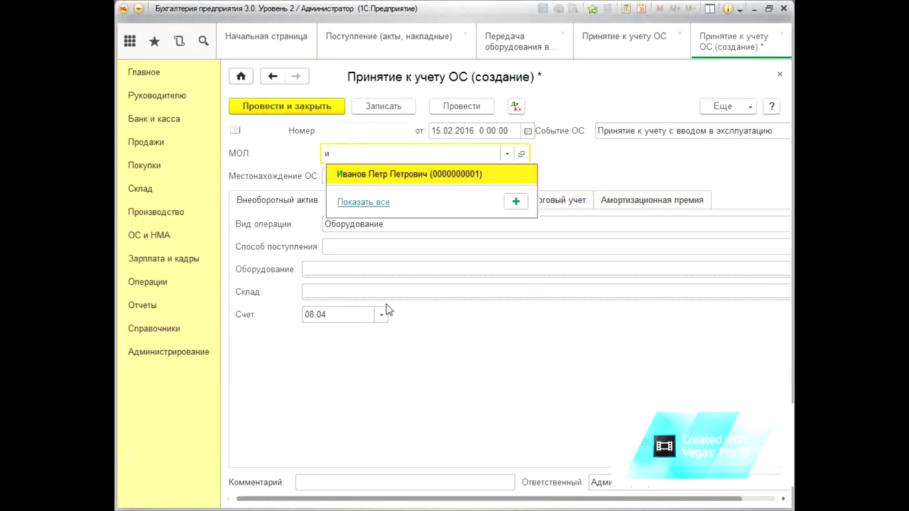
pyautogui.click(363, 176)
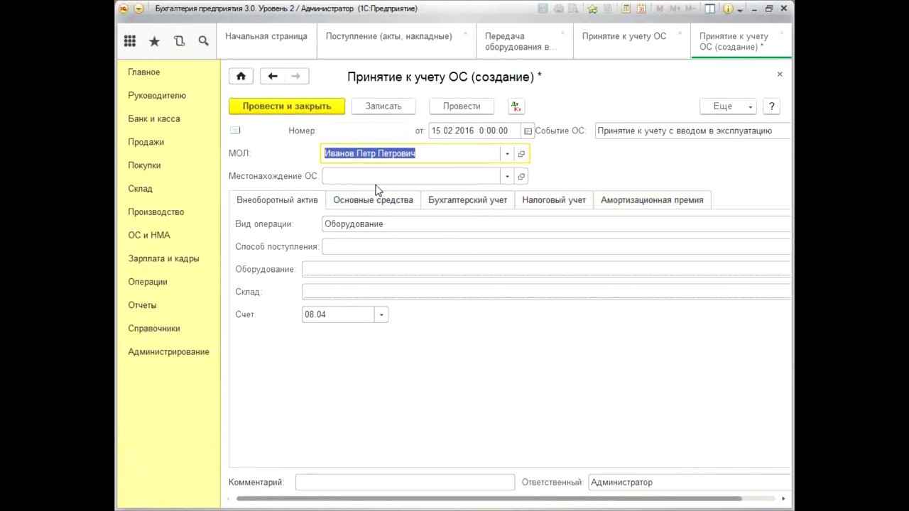
pyautogui.click(374, 176)
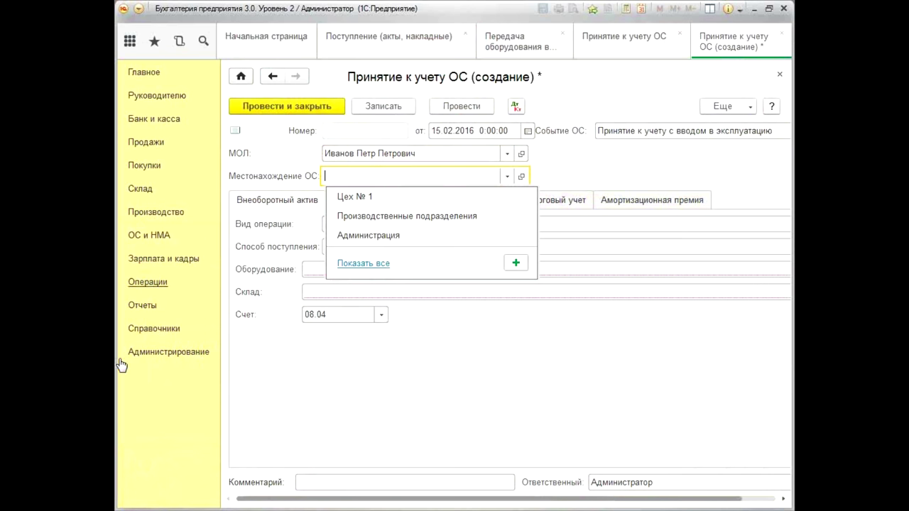
# Review the equipment transfer document for Швейное оборудование and close it along with its document list.
pyautogui.click(148, 240)
pyautogui.click(148, 240)
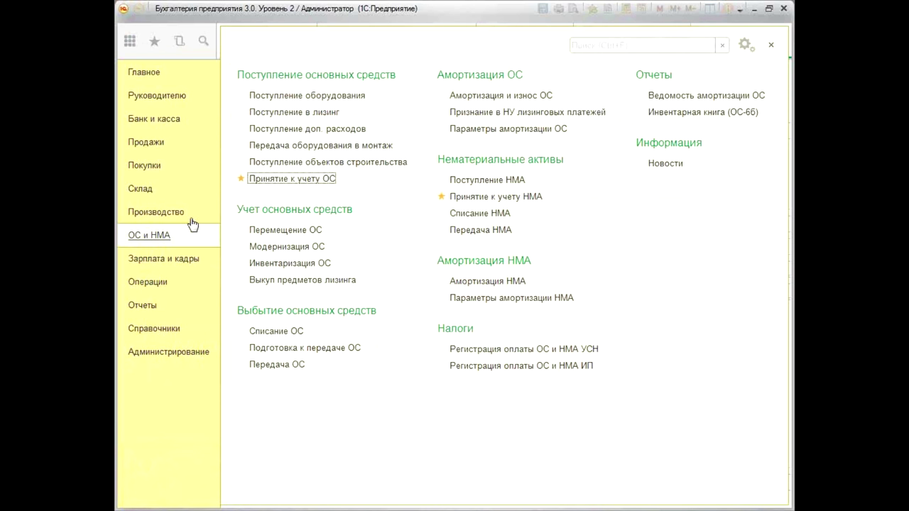
pyautogui.click(276, 145)
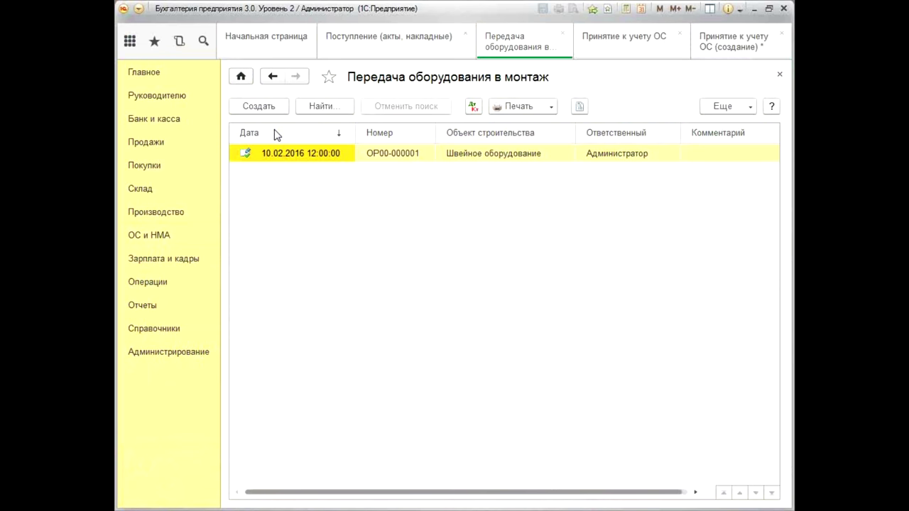
pyautogui.doubleClick(295, 153)
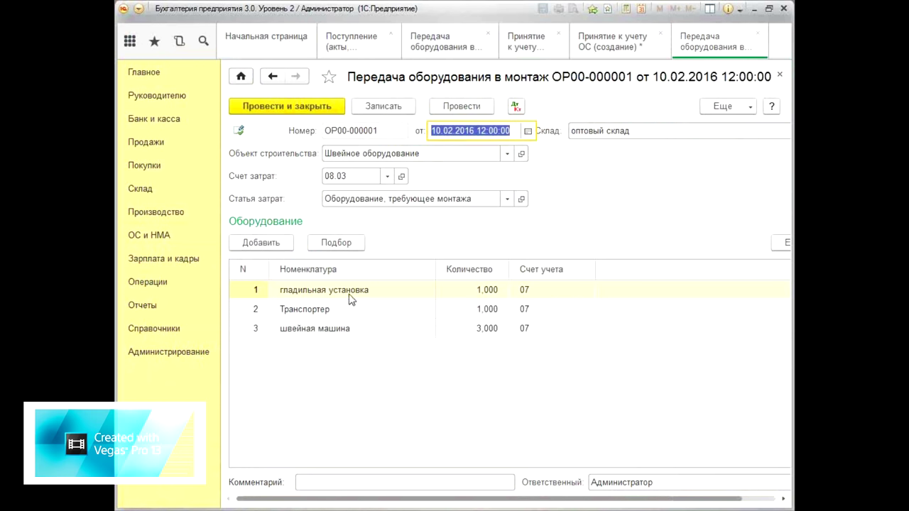
pyautogui.click(305, 107)
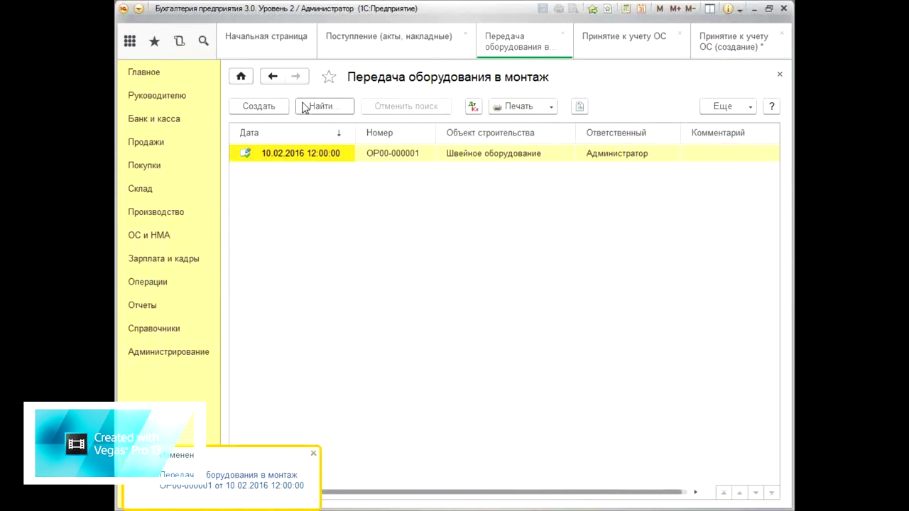
pyautogui.click(780, 76)
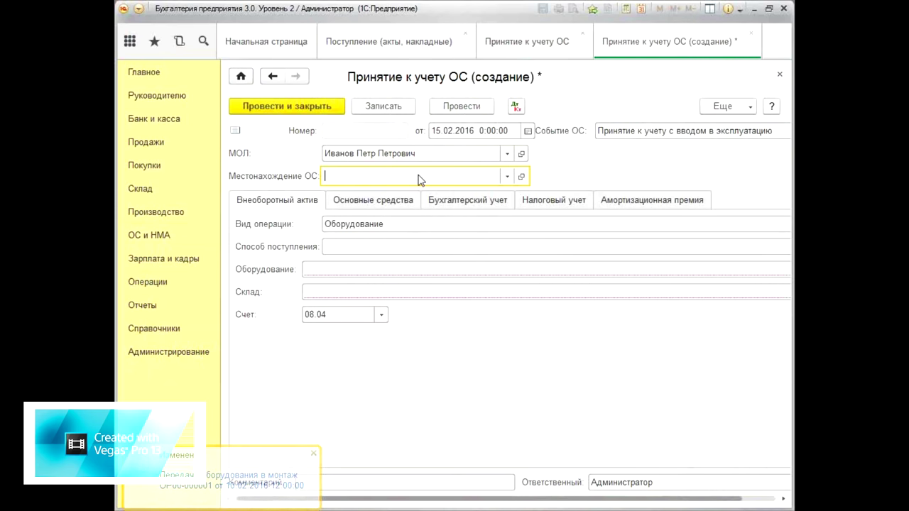
# Set the fixed asset location to Цех № 2 and the acquisition method to Строительство (создание).
pyautogui.write('ц')
pyautogui.click(420, 211)
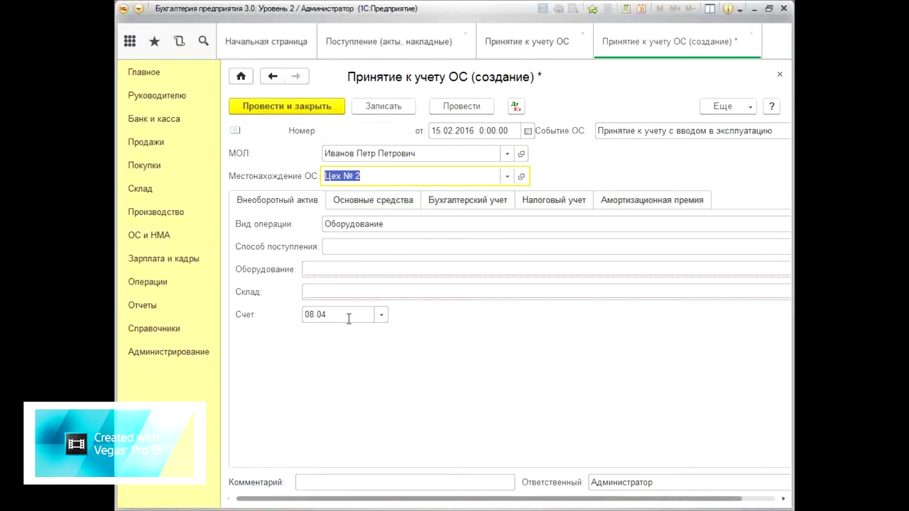
pyautogui.click(351, 246)
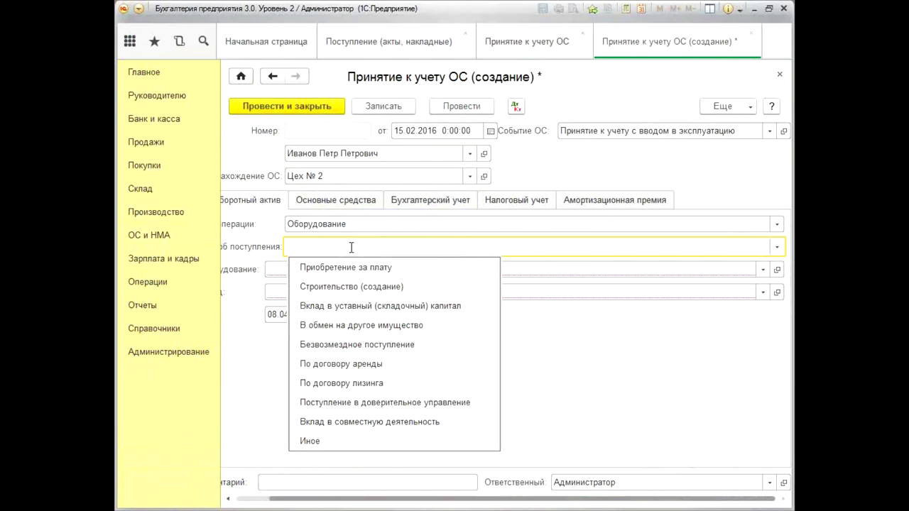
pyautogui.click(351, 287)
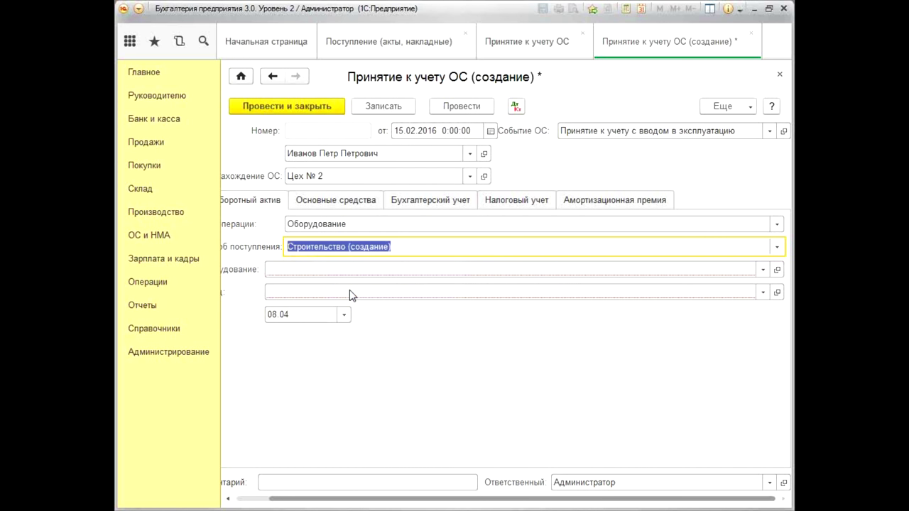
# Change the operation type of the fixed asset acceptance to Объекты строительства.
pyautogui.moveTo(458, 500); pyautogui.dragTo(413, 500)
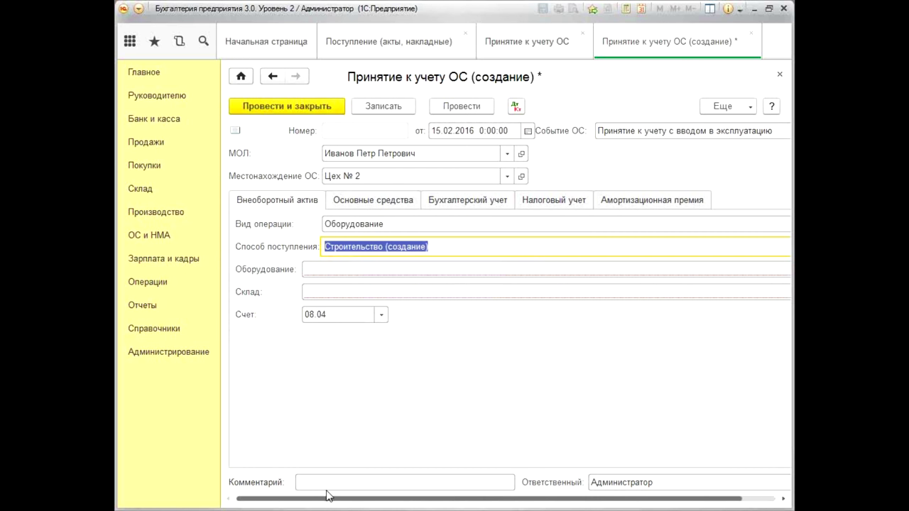
pyautogui.moveTo(491, 504); pyautogui.dragTo(524, 504)
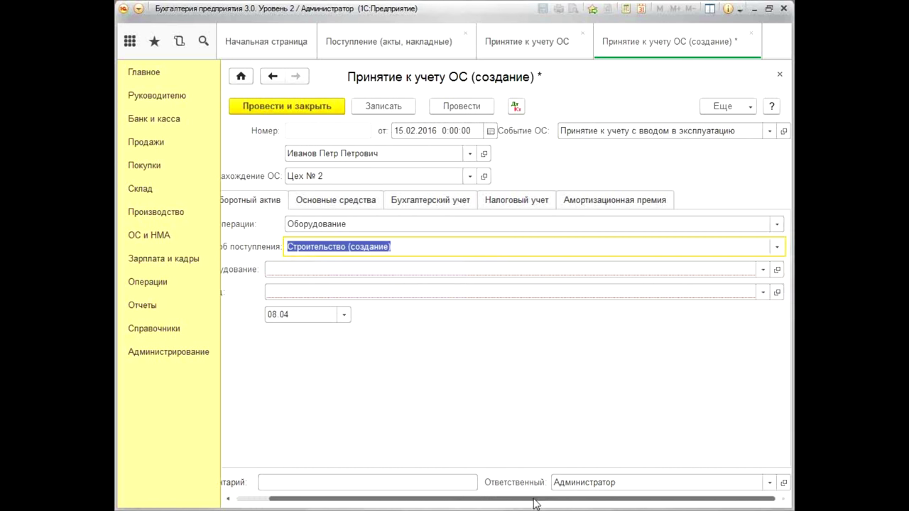
pyautogui.click(777, 225)
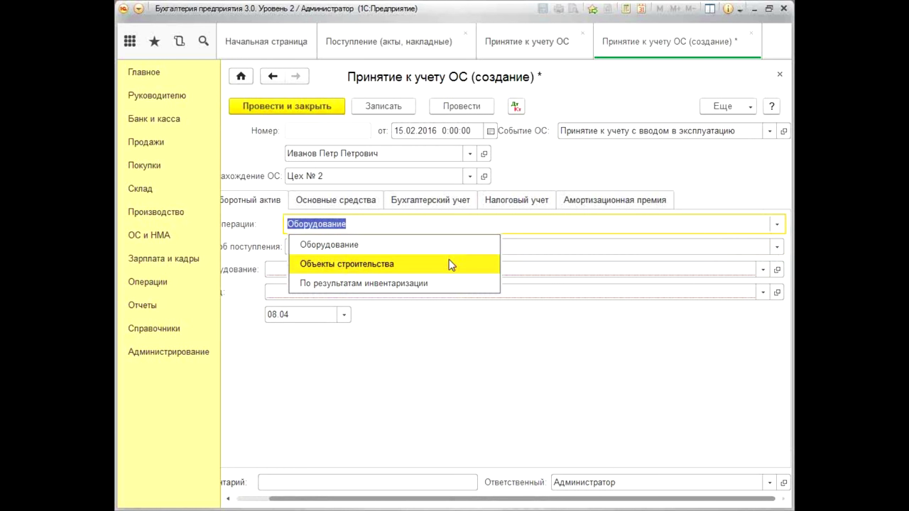
pyautogui.click(356, 265)
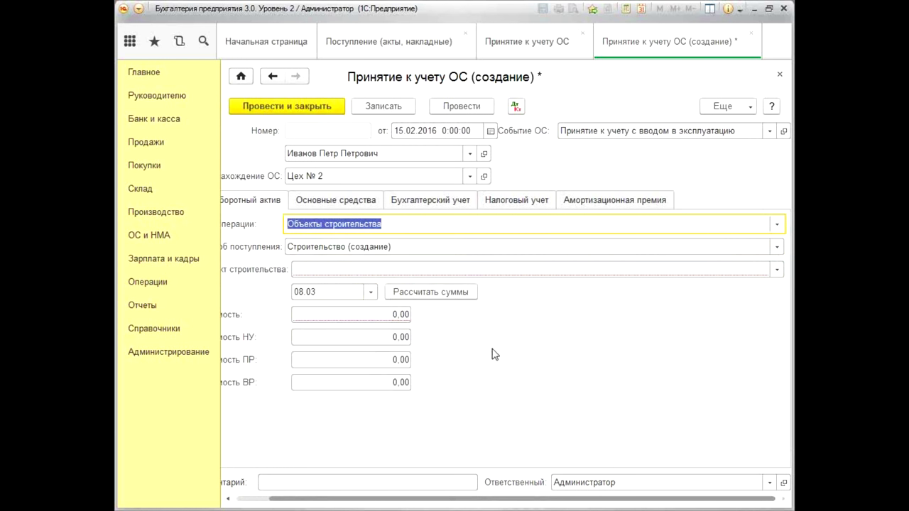
pyautogui.moveTo(483, 505); pyautogui.dragTo(450, 505)
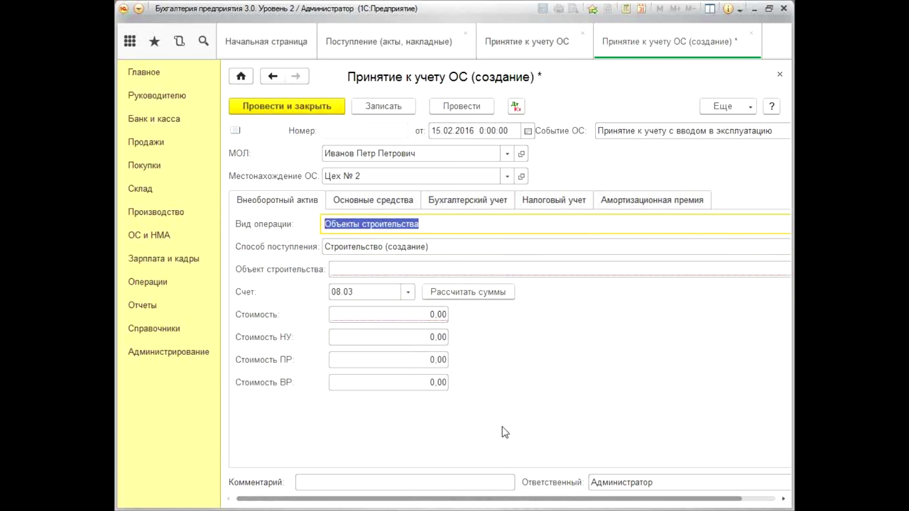
# Select Швейное оборудование as the construction object and calculate its cost amounts on account 08.03.
pyautogui.click(426, 223)
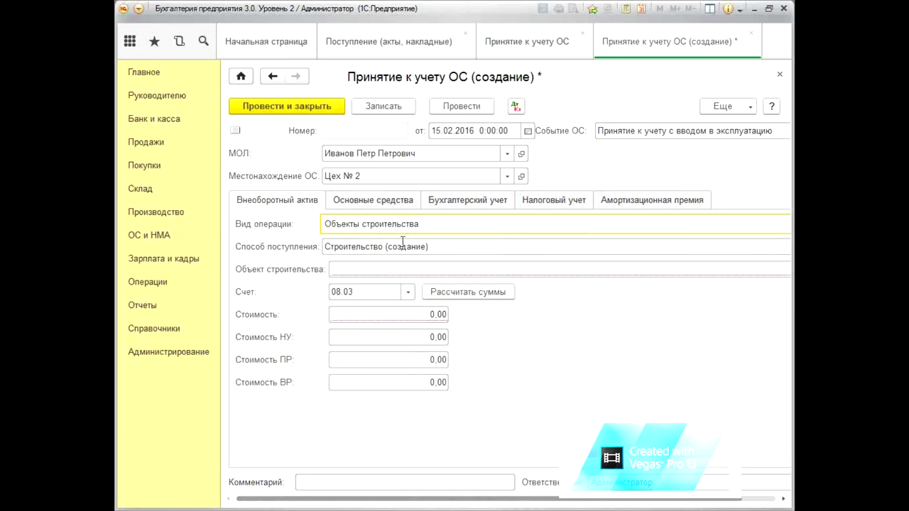
pyautogui.click(351, 267)
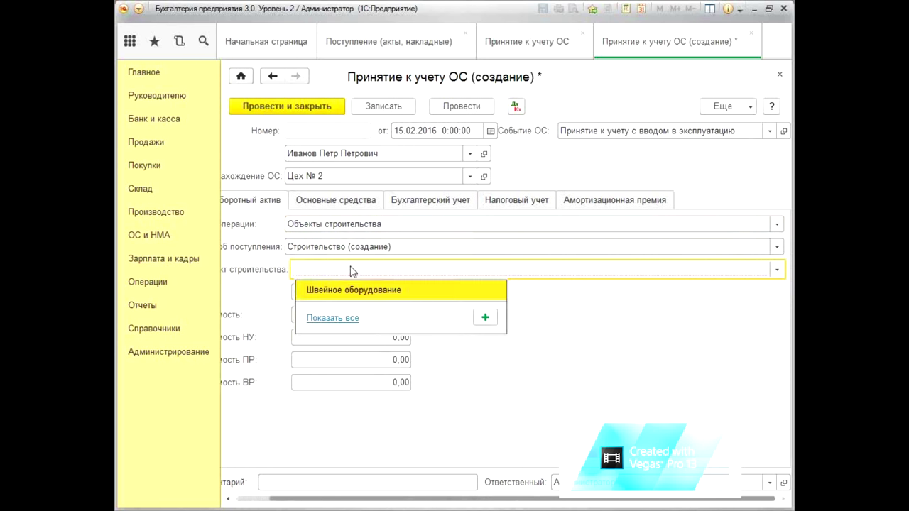
pyautogui.click(355, 290)
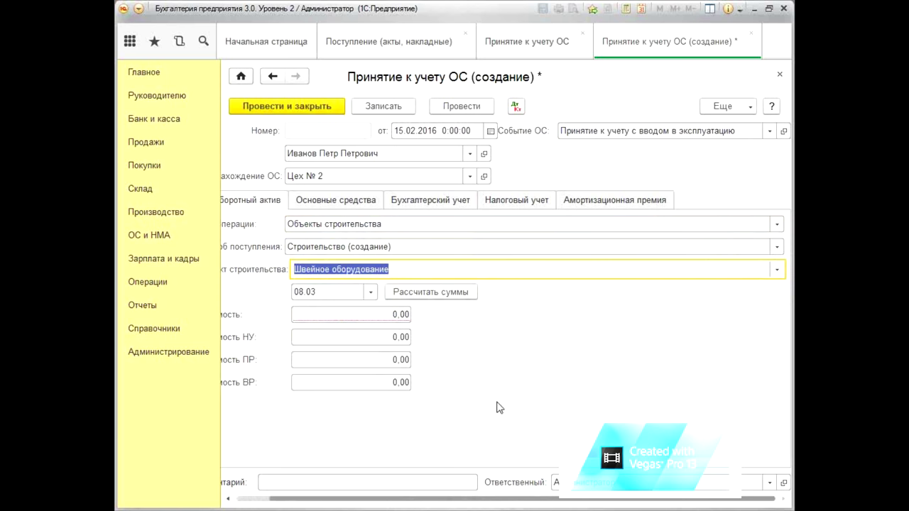
pyautogui.moveTo(447, 499); pyautogui.dragTo(414, 499)
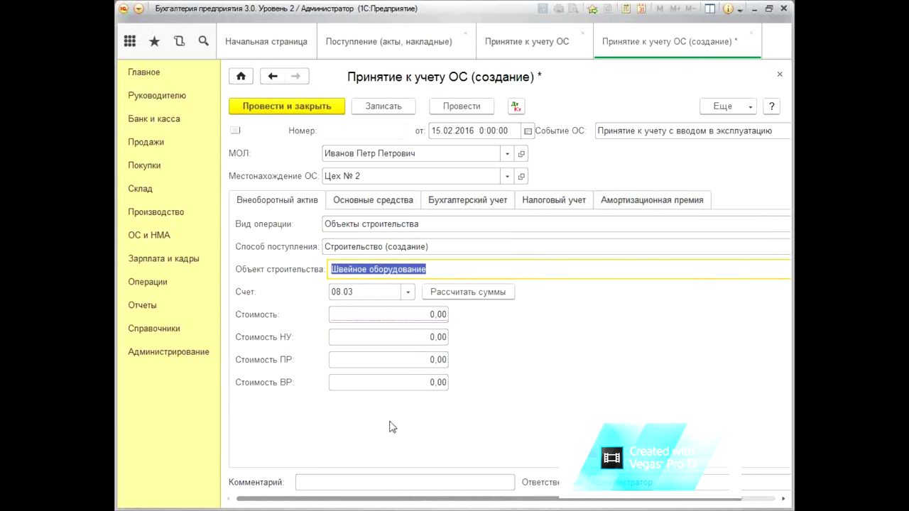
pyautogui.click(467, 293)
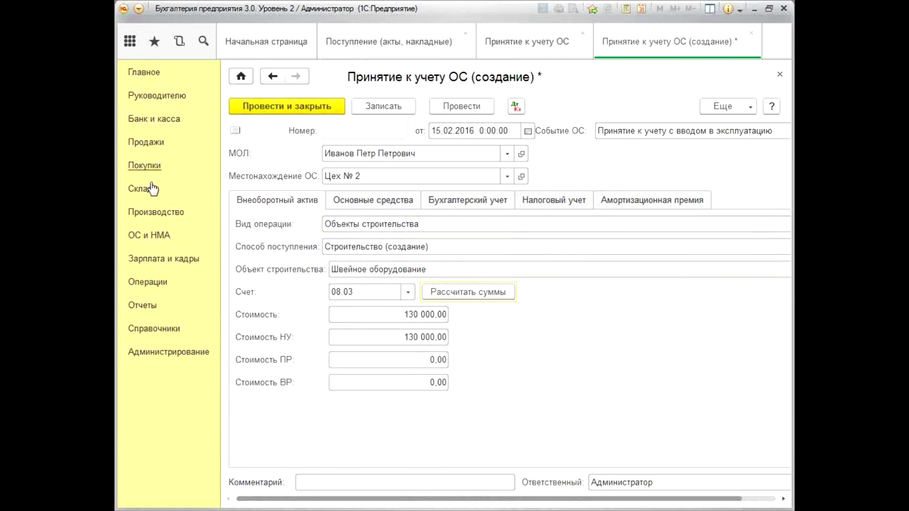
# Examine the items and quantities in the equipment transfer document of 10.02.2016 for Швейное оборудование, then post and close it.
pyautogui.click(154, 237)
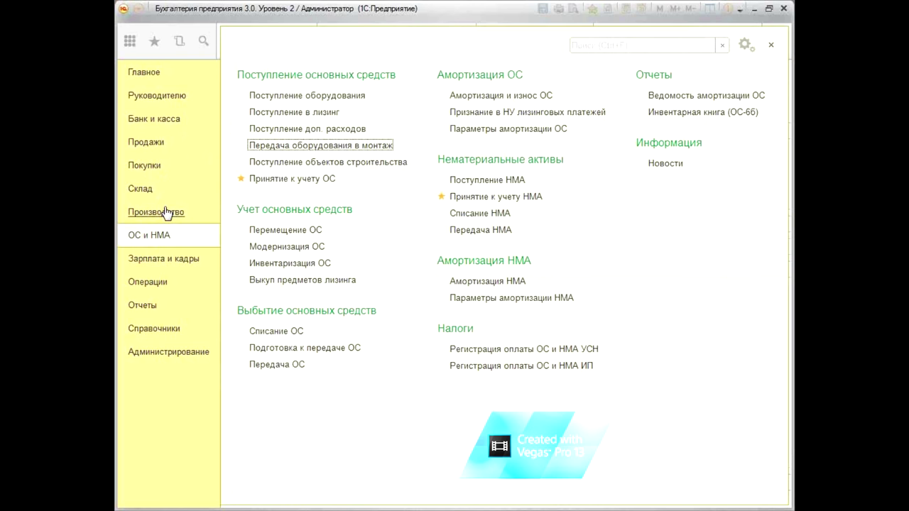
pyautogui.click(298, 145)
pyautogui.click(381, 159)
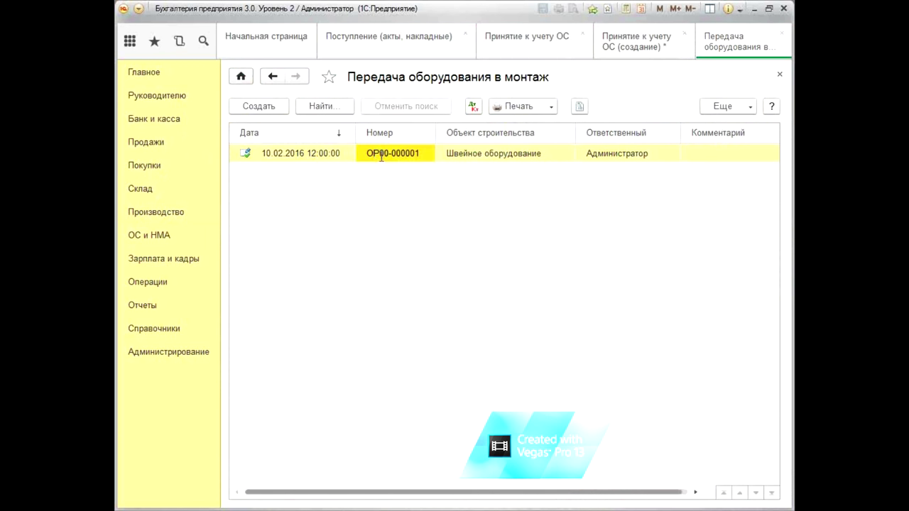
pyautogui.doubleClick(381, 159)
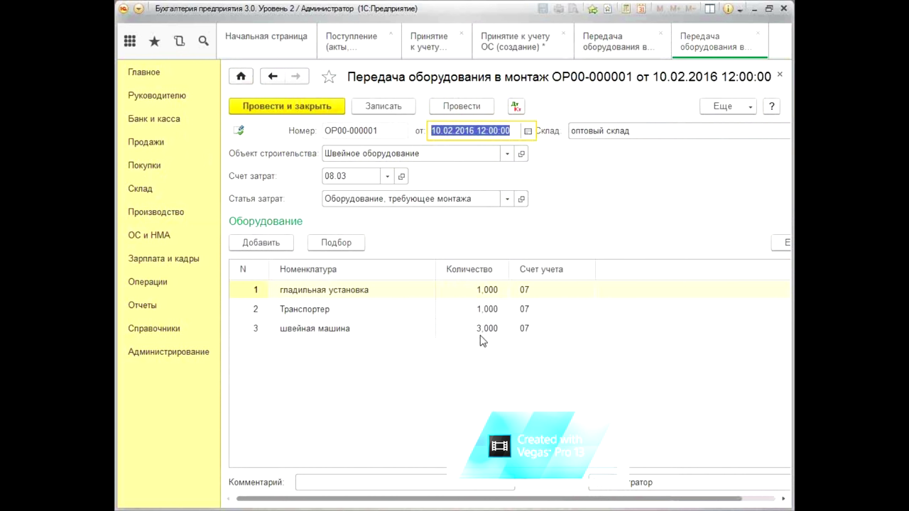
pyautogui.click(294, 106)
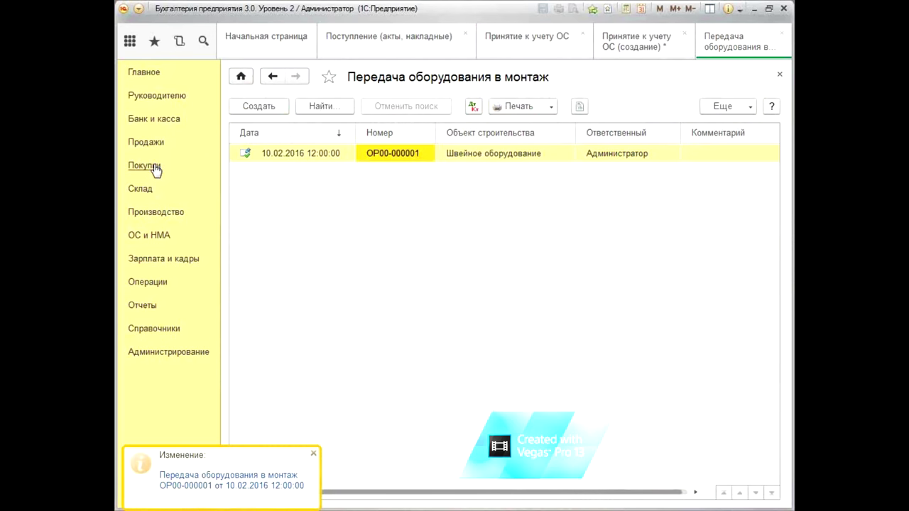
# Check the equipment prices in the Бэтта АО receipt of 01.02.2016, close it and the receipts list, and return to the new acceptance document.
pyautogui.click(154, 169)
pyautogui.click(302, 112)
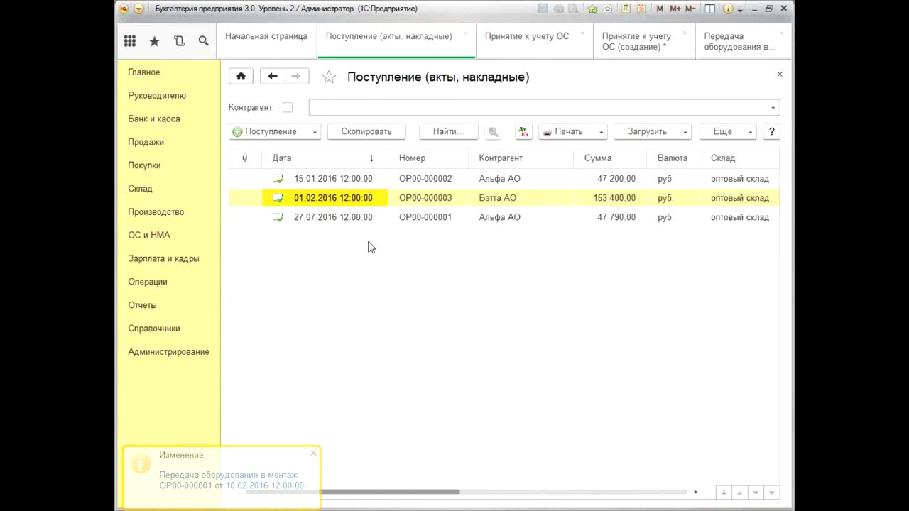
pyautogui.doubleClick(349, 199)
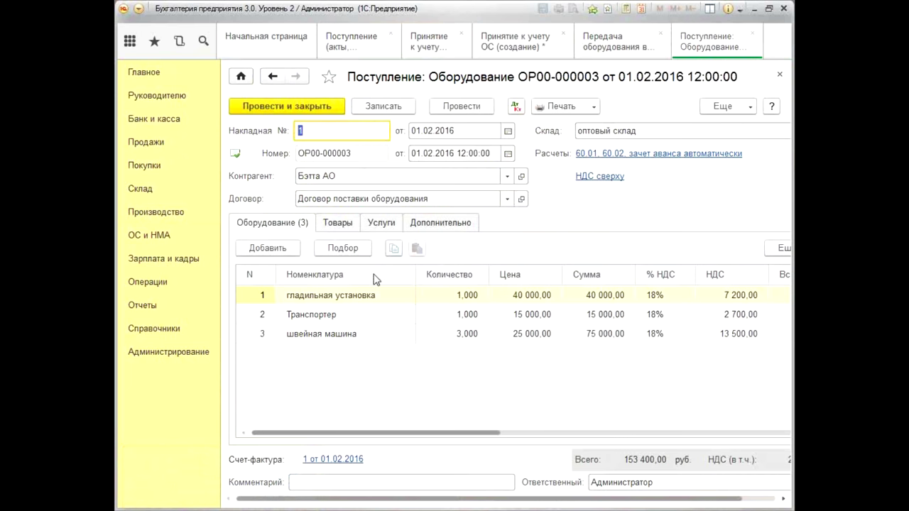
pyautogui.click(308, 112)
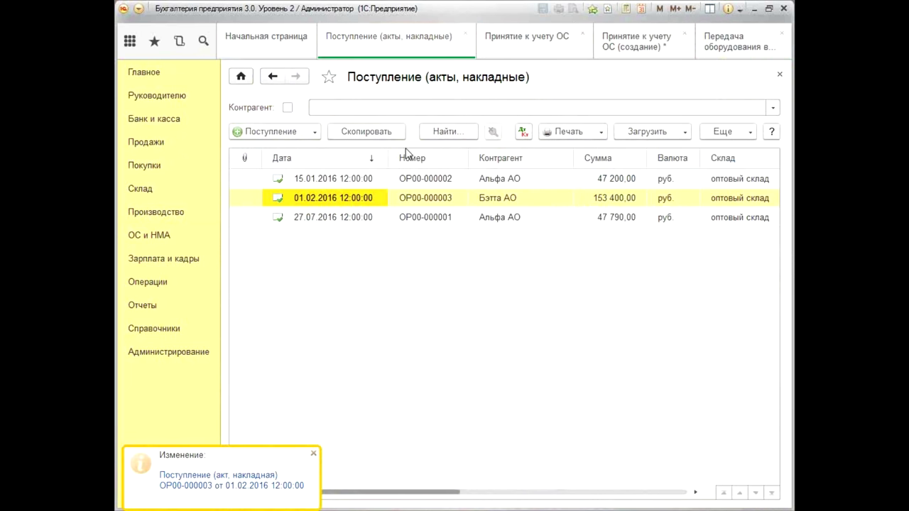
pyautogui.click(779, 75)
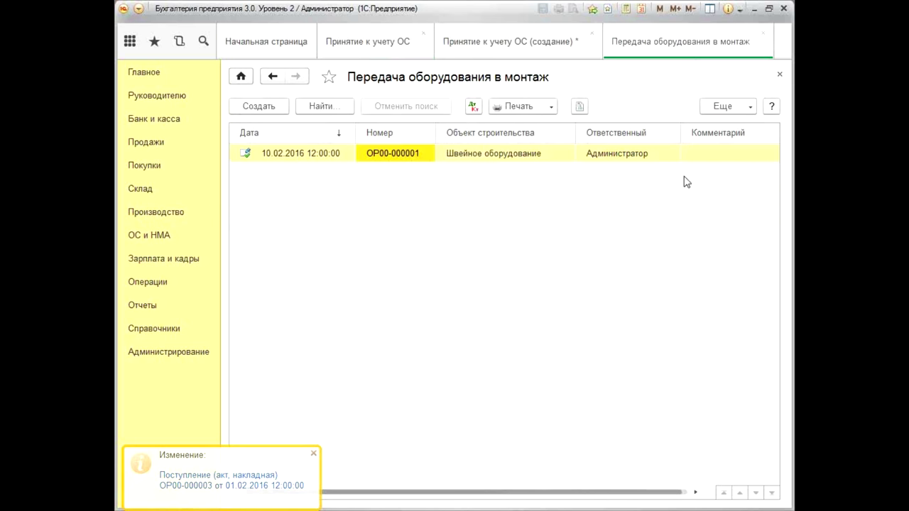
pyautogui.click(558, 53)
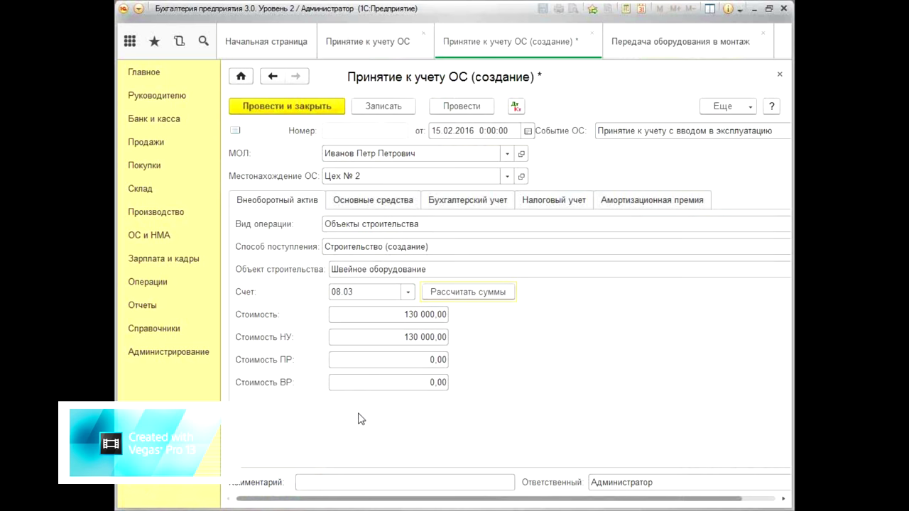
# Choose Швейное оборудование from the full fixed assets list for the first line of the acceptance document.
pyautogui.click(386, 203)
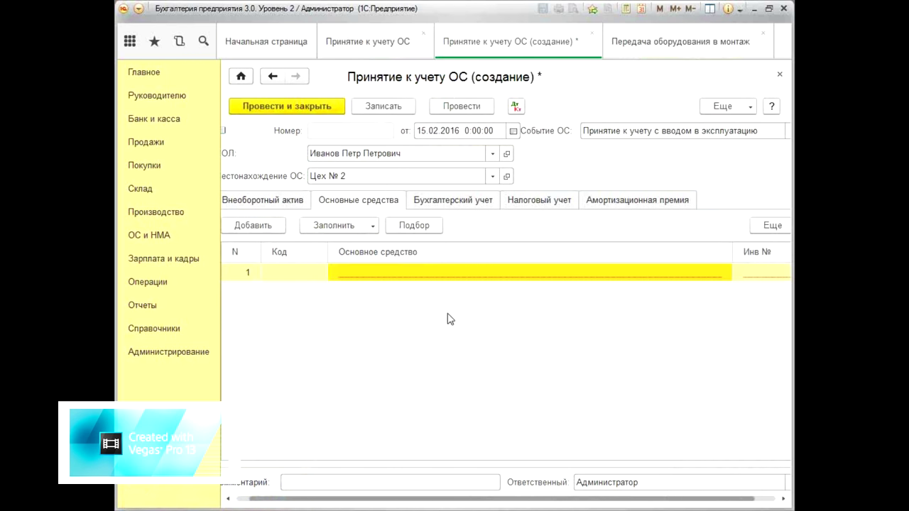
pyautogui.click(459, 275)
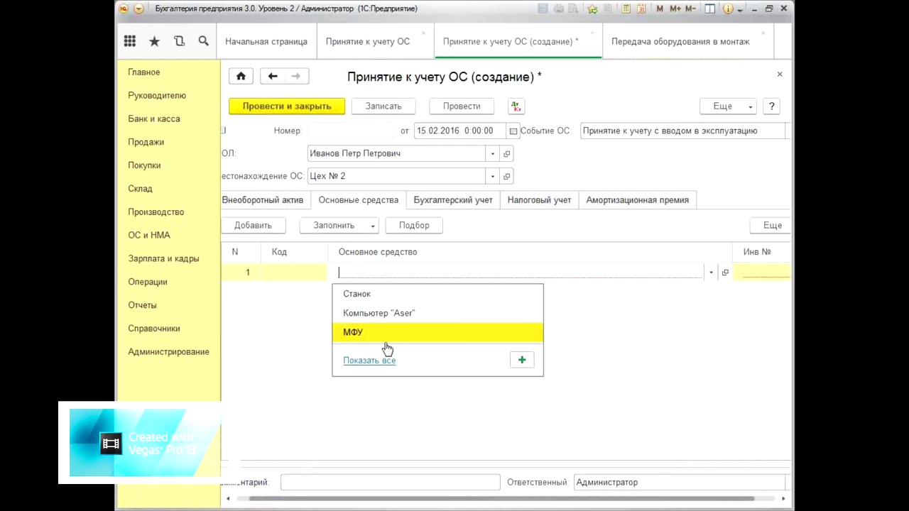
pyautogui.click(370, 361)
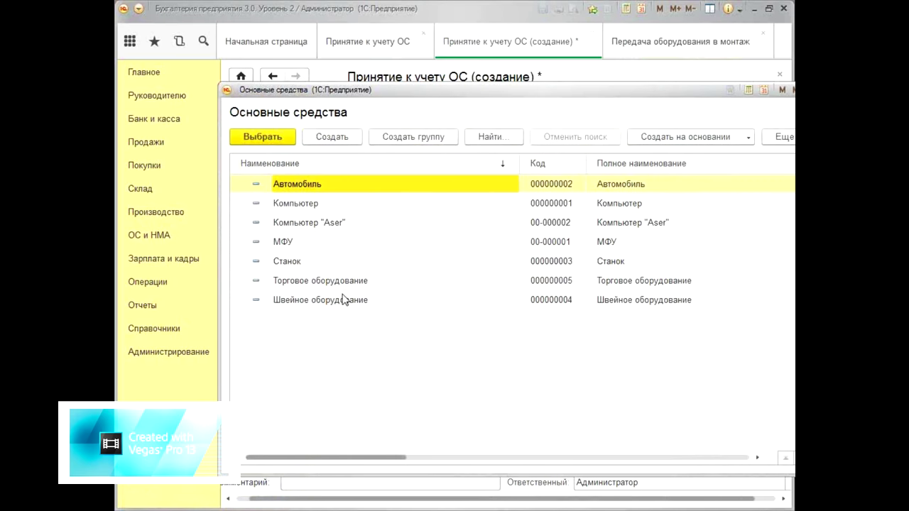
pyautogui.doubleClick(347, 301)
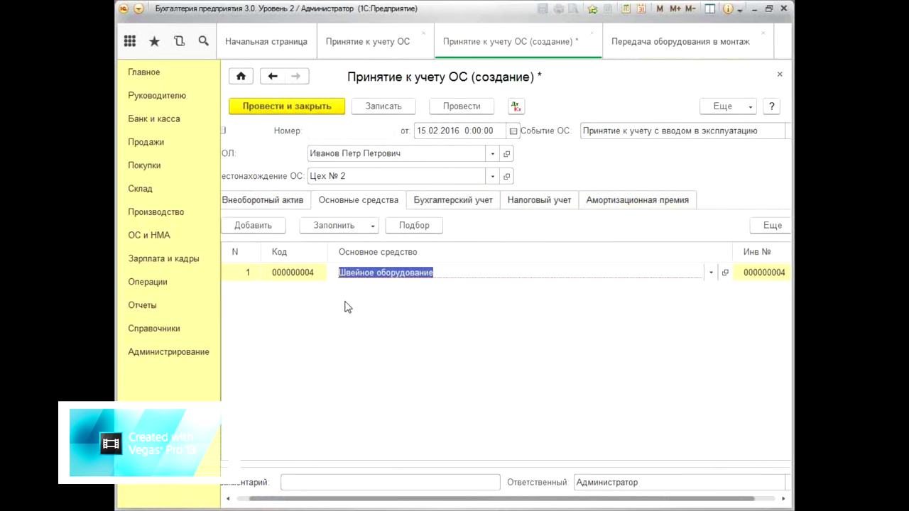
# For the accounting depreciation expenses, create a new expense reflection method named Амортизация сч. 20 (цех № 2).
pyautogui.click(464, 206)
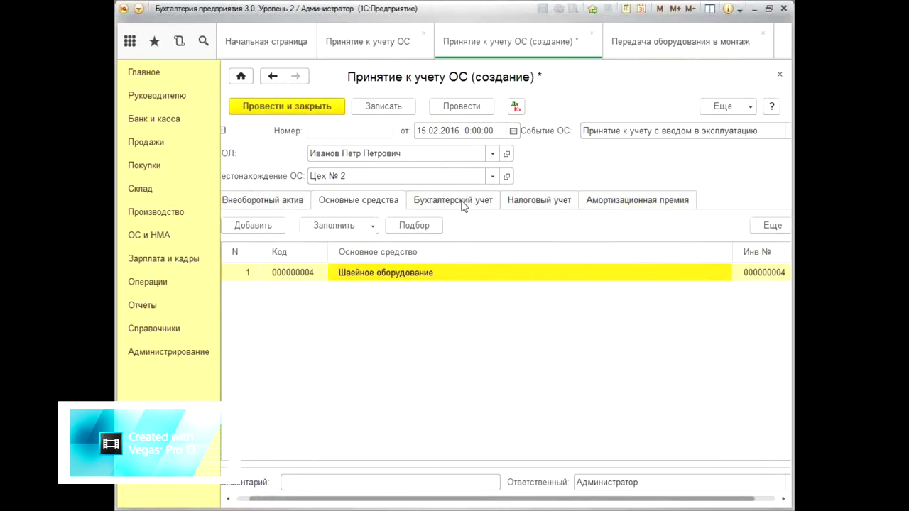
pyautogui.click(431, 335)
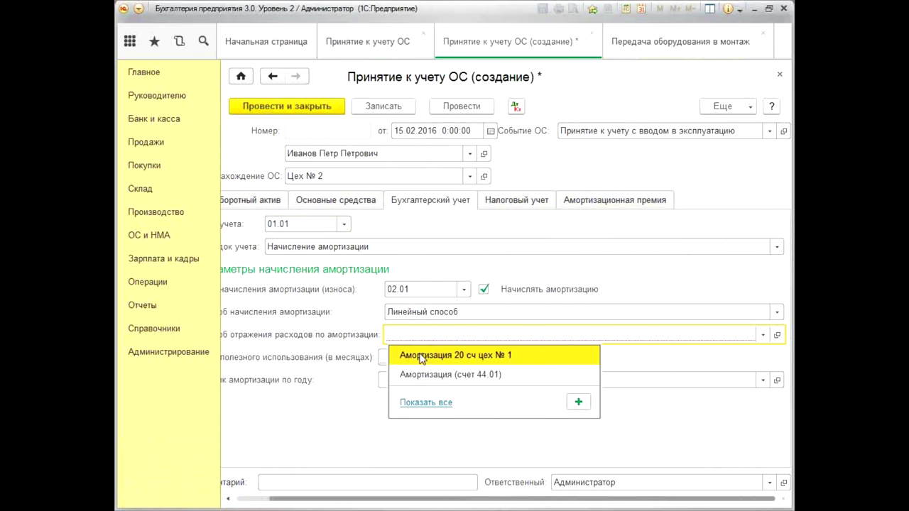
pyautogui.click(428, 403)
pyautogui.click(403, 222)
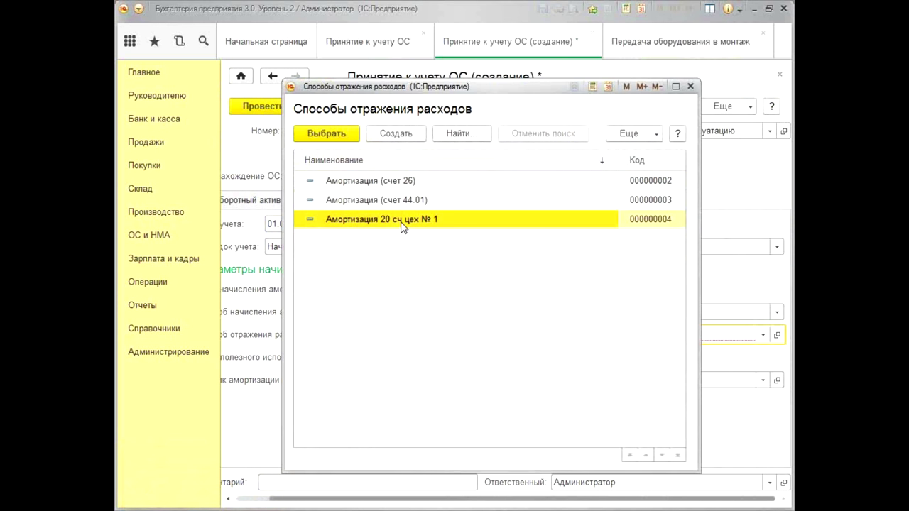
pyautogui.rightClick(402, 225)
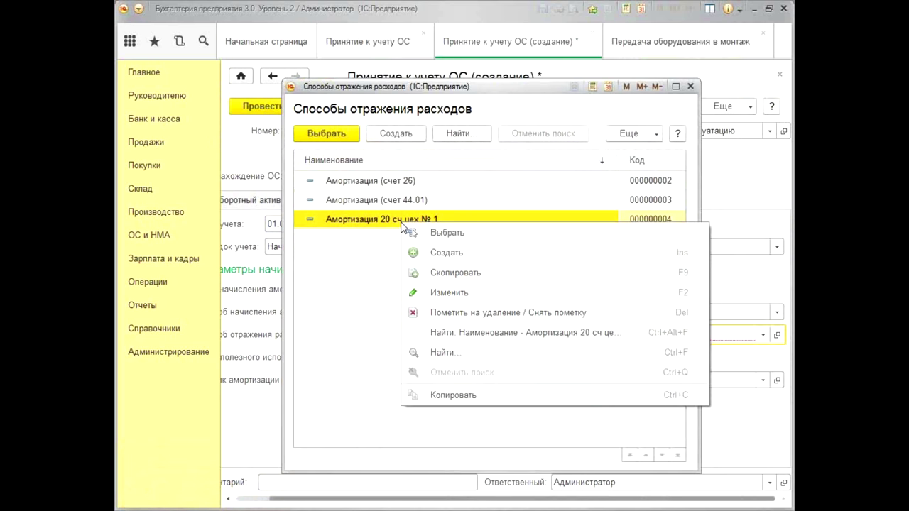
pyautogui.click(451, 273)
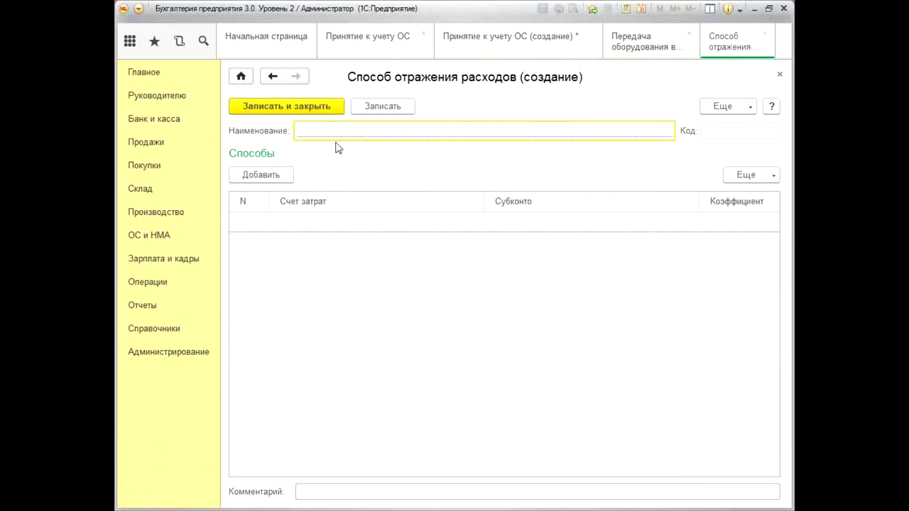
pyautogui.write('Ам')
pyautogui.press('BackSpace')
pyautogui.press('BackSpace')
pyautogui.press('BackSpace')
pyautogui.write('Амортизация сч. 20 (цех № 2')
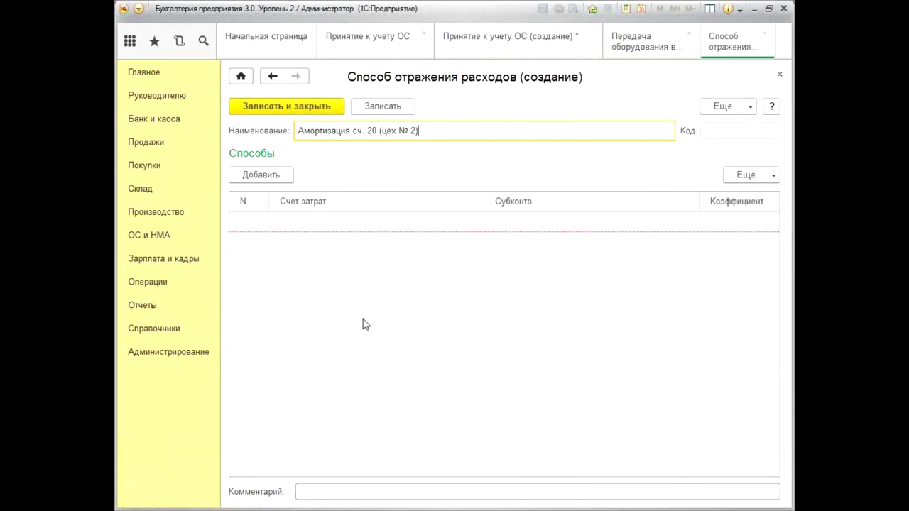
# Add a line to the expense method with cost account 20.01 and department Цех № 2.
pyautogui.click(272, 182)
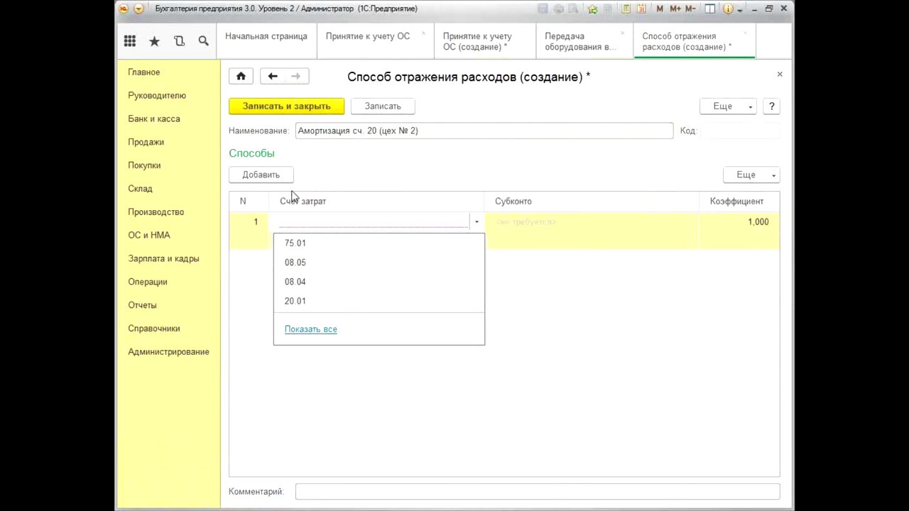
pyautogui.write('20')
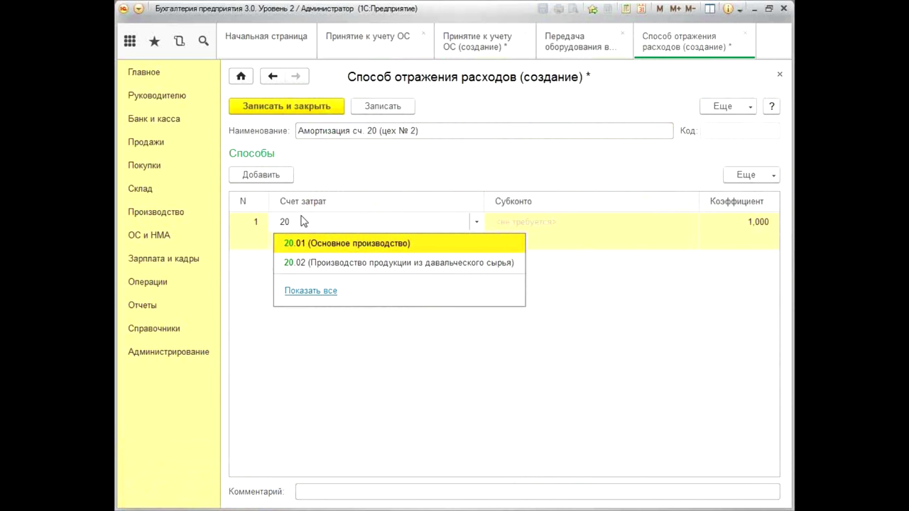
pyautogui.click(317, 245)
pyautogui.click(308, 243)
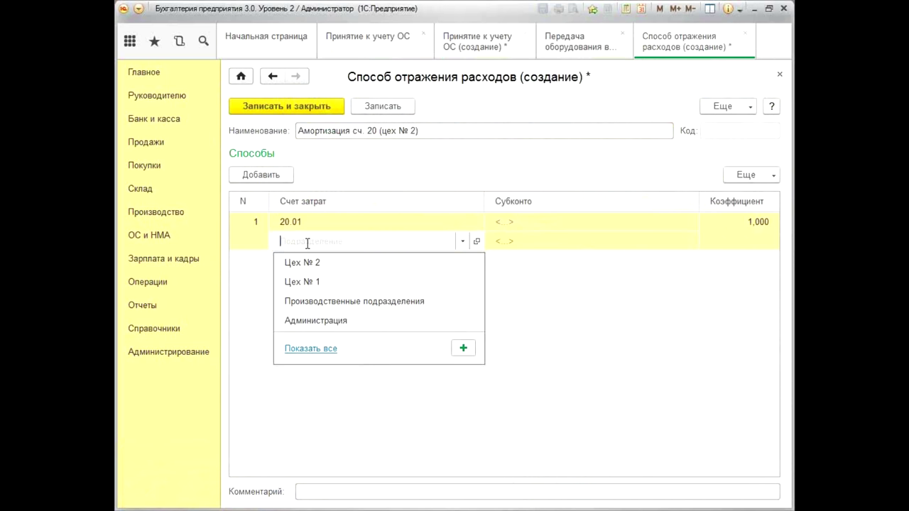
pyautogui.press('Escape')
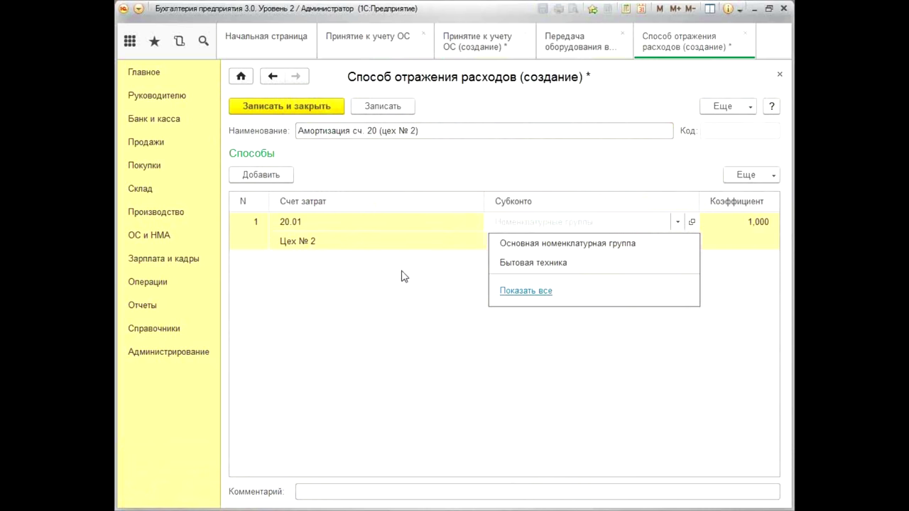
# Set the line's nomenclature group to Пошив одежды and its cost item to Оборудование, требующее монтажа.
pyautogui.write('п')
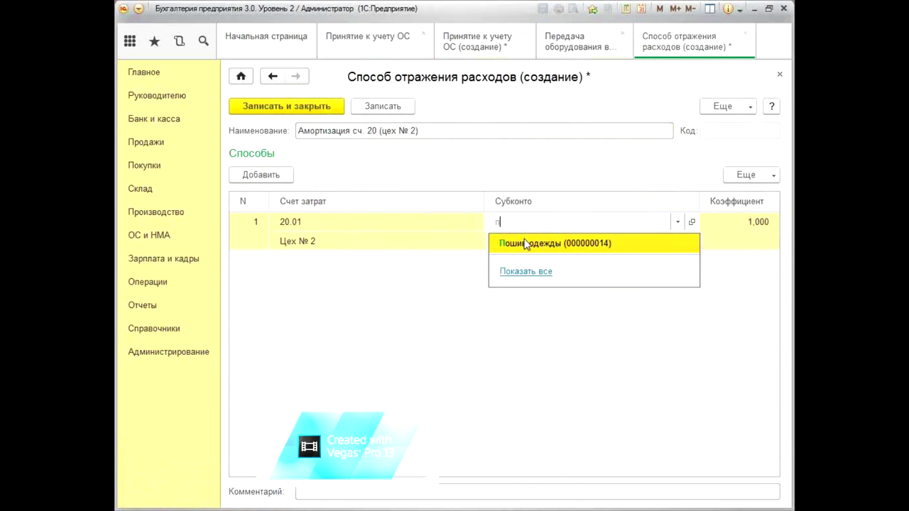
pyautogui.click(528, 248)
pyautogui.click(506, 243)
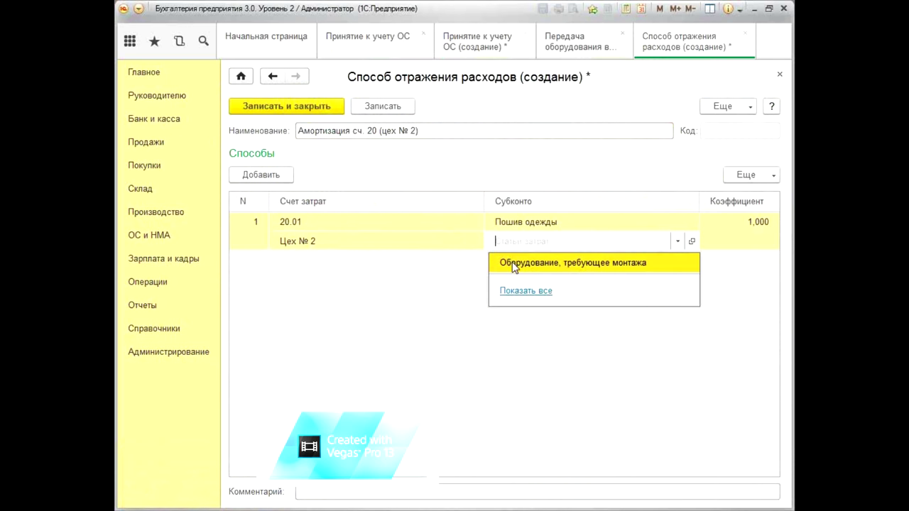
pyautogui.click(514, 264)
pyautogui.press('Return')
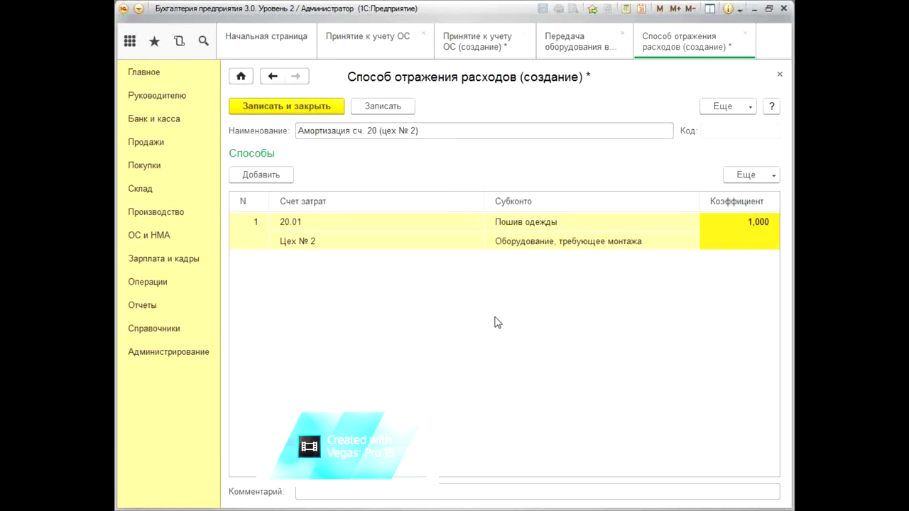
pyautogui.click(647, 246)
pyautogui.click(646, 246)
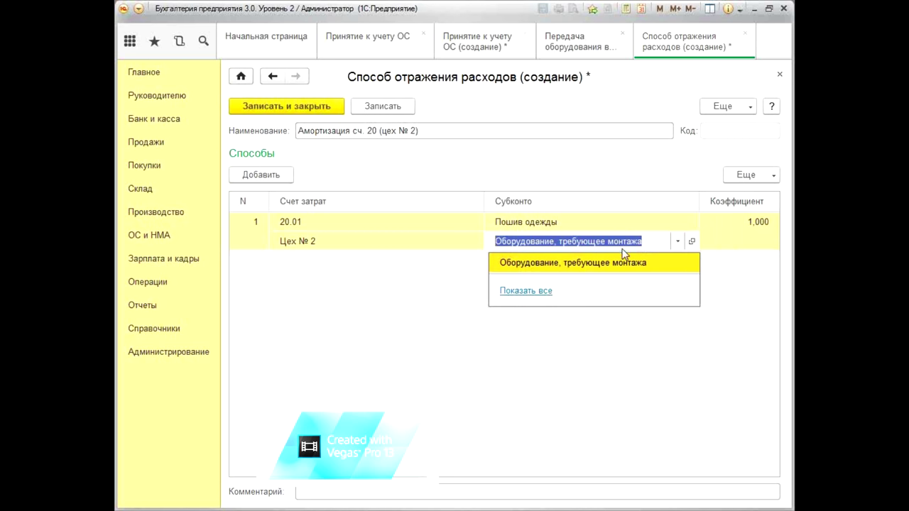
pyautogui.click(609, 265)
pyautogui.press('Return')
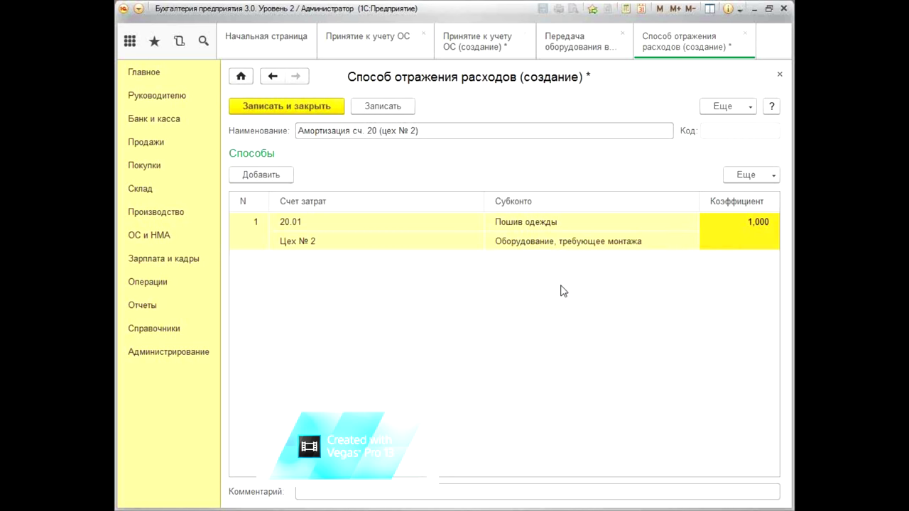
# Save the expense method and choose Амортизация сч. 20 (цех № 2) for the acceptance document's accounting depreciation expenses.
pyautogui.click(288, 107)
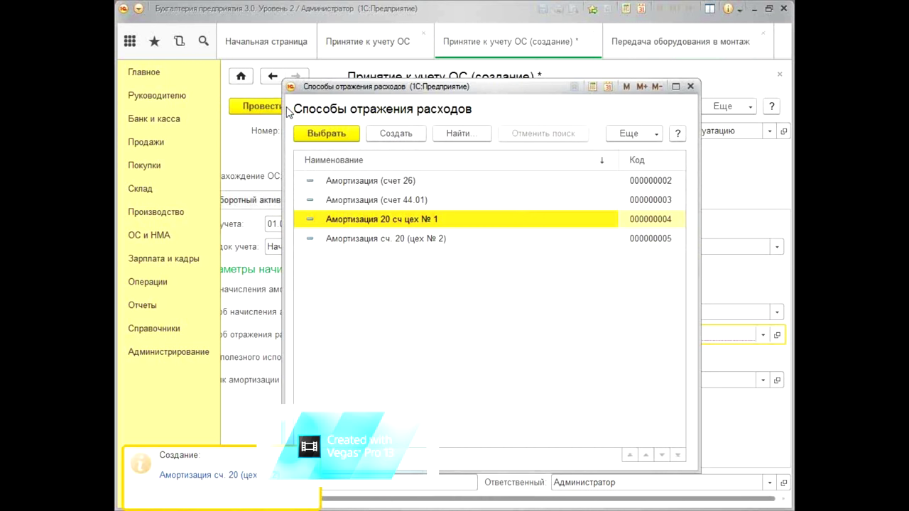
pyautogui.click(417, 241)
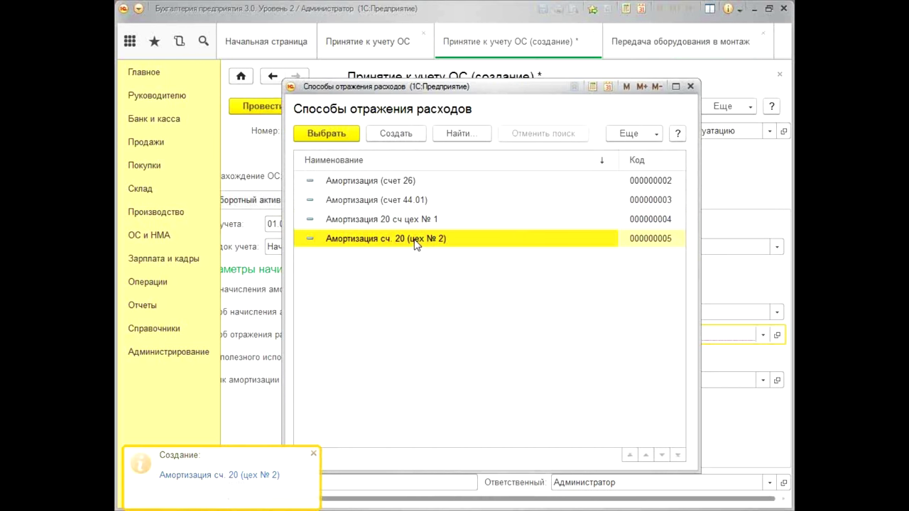
pyautogui.doubleClick(416, 241)
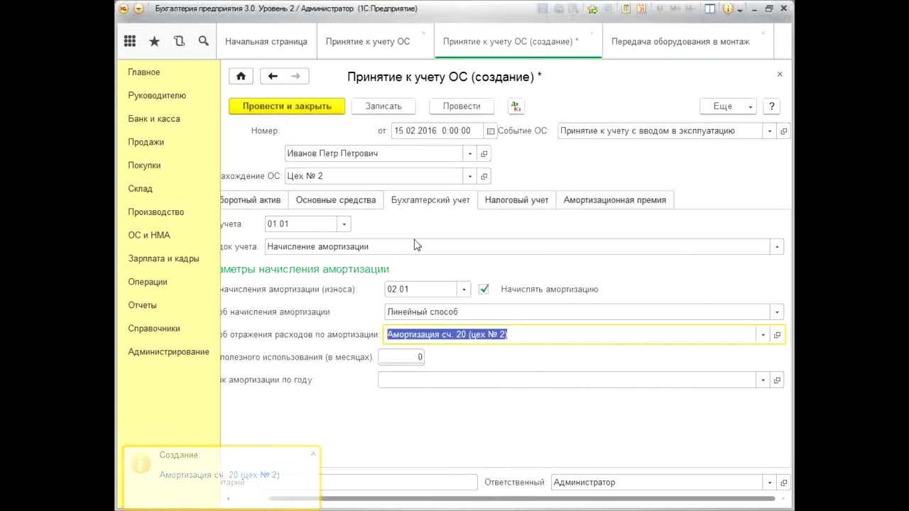
# Set the useful life for accounting depreciation to 60 months.
pyautogui.click(404, 361)
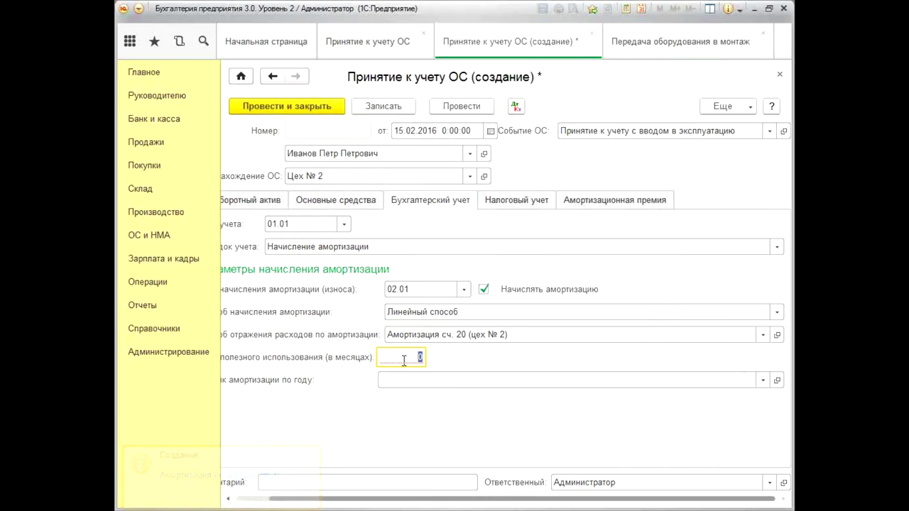
pyautogui.write('6')
pyautogui.press('Tab')
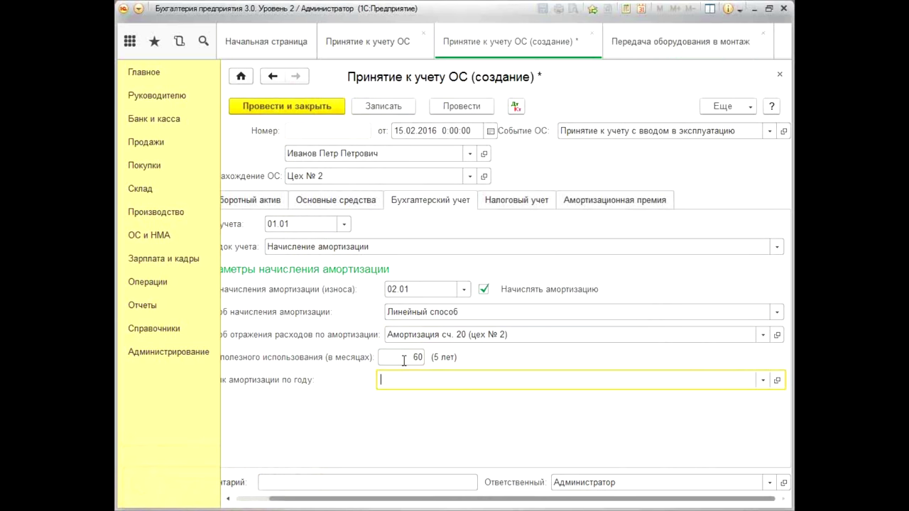
# Set the tax accounting useful life to 60 months, and post and close the acceptance document.
pyautogui.moveTo(435, 505); pyautogui.dragTo(402, 504)
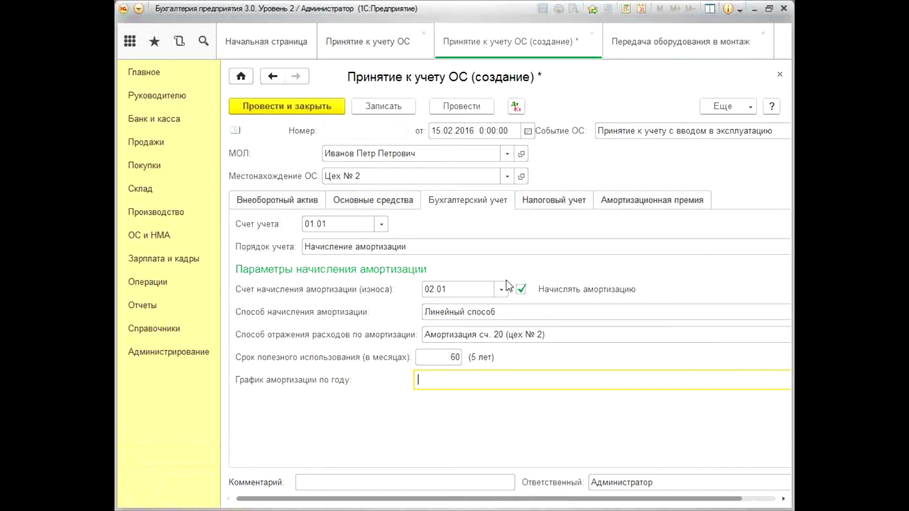
pyautogui.click(566, 202)
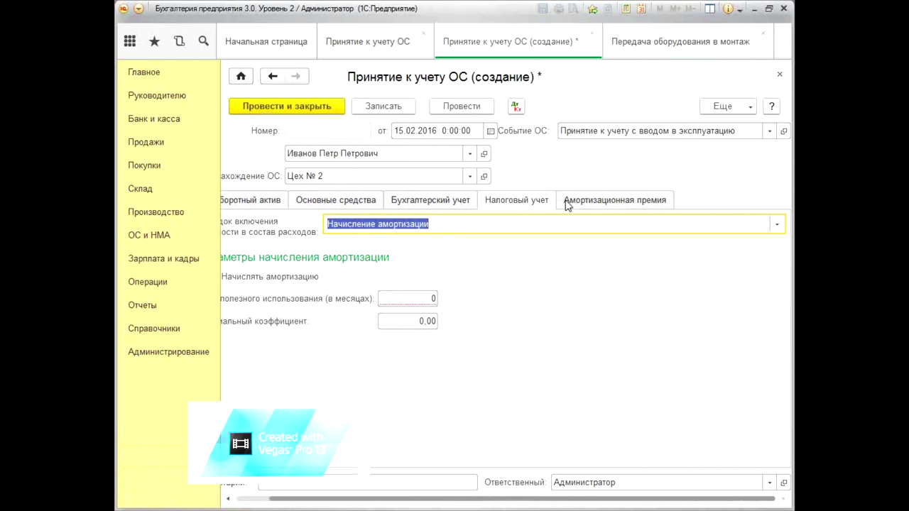
pyautogui.click(448, 221)
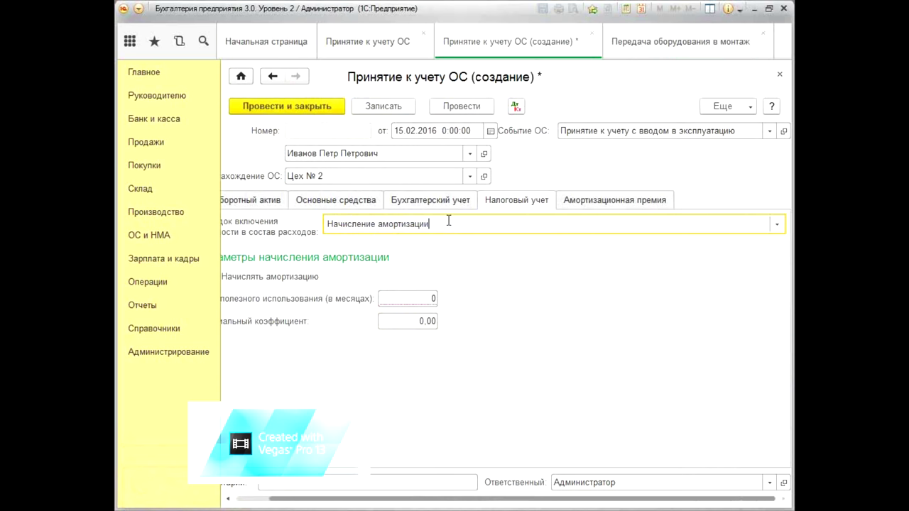
pyautogui.click(422, 297)
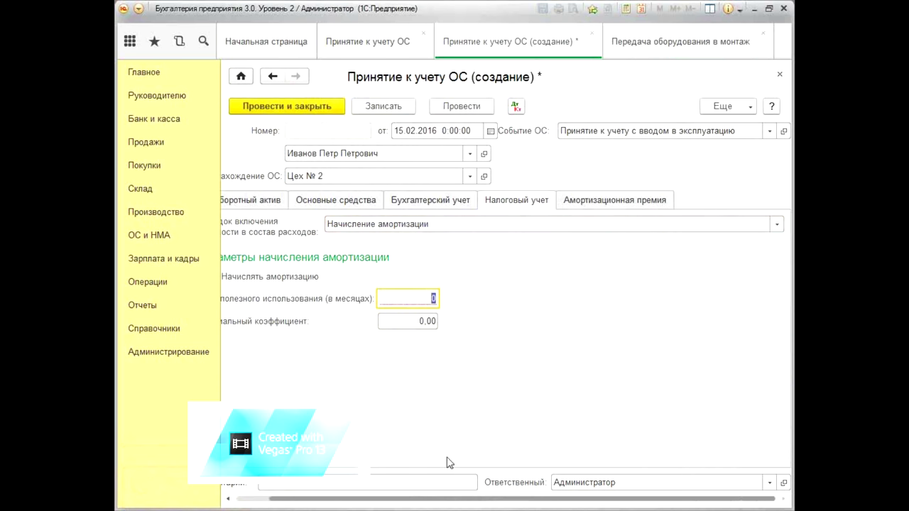
pyautogui.hscroll(-3, 448, 462)
pyautogui.write('60')
pyautogui.press('Tab')
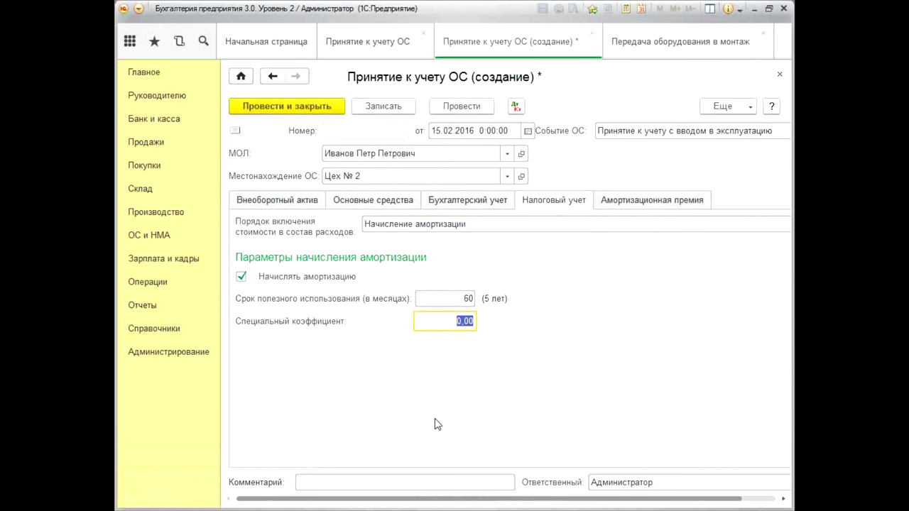
pyautogui.click(317, 111)
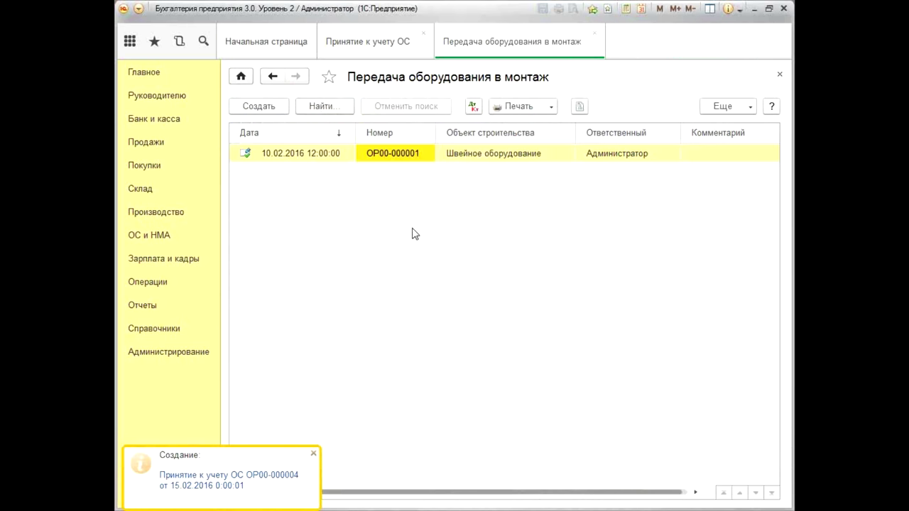
# Open the postings of the fixed asset acceptance document for Швейное оборудование from the acceptance list.
pyautogui.click(152, 242)
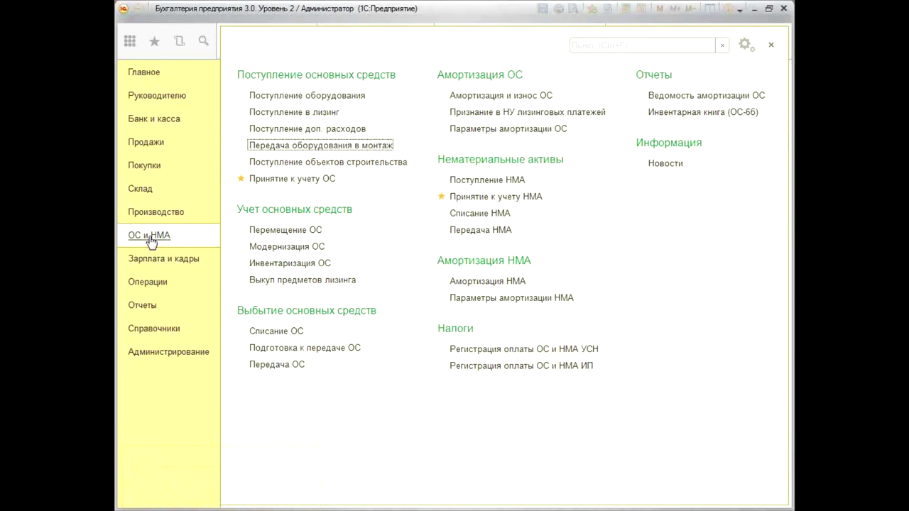
pyautogui.click(307, 182)
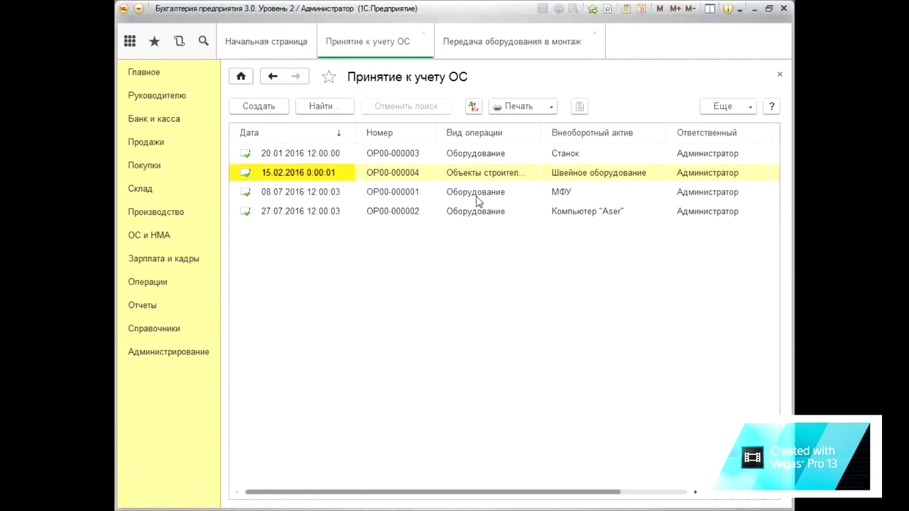
pyautogui.click(472, 107)
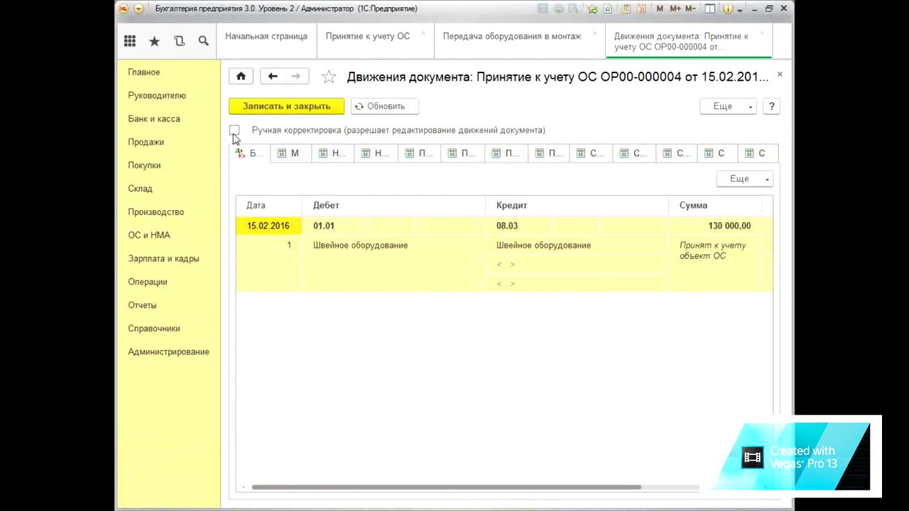
pyautogui.click(560, 271)
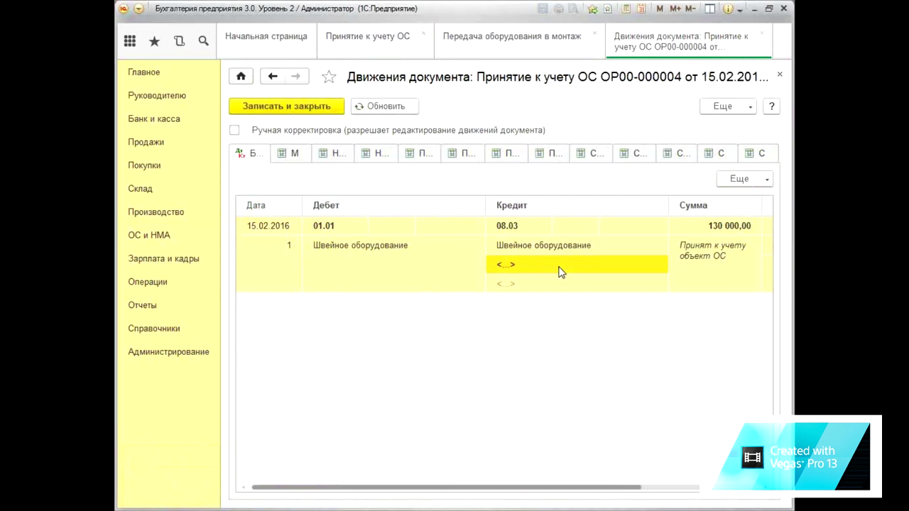
# Enable manual correction, set the 08.03 credit analytics to Оборудование, требующее монтажа and Хозспособ, and save the postings.
pyautogui.click(235, 130)
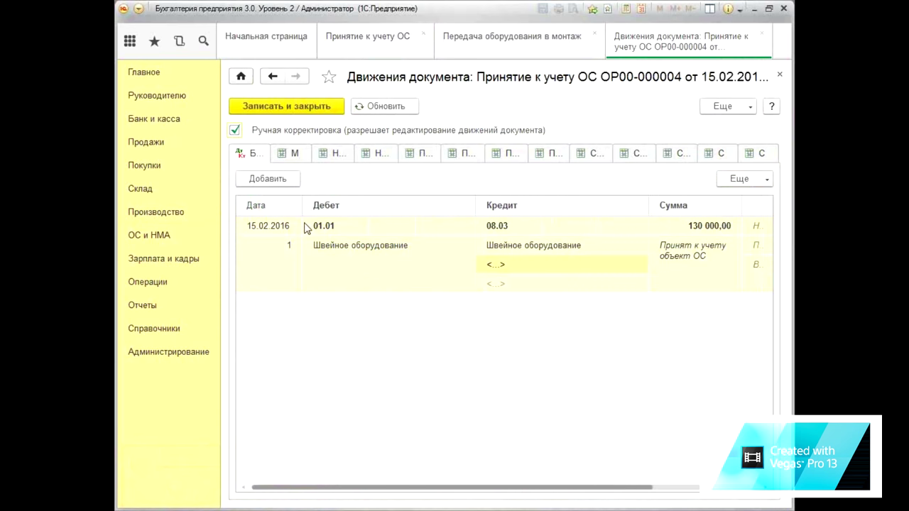
pyautogui.click(545, 265)
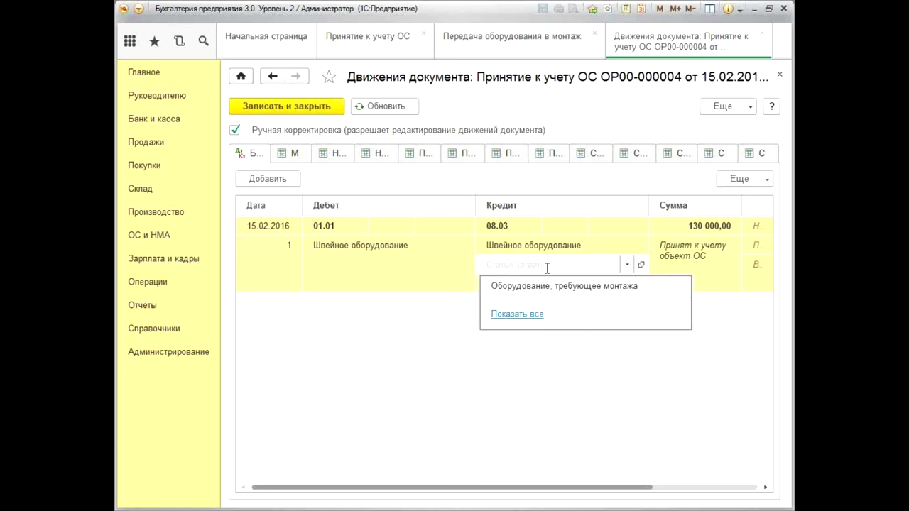
pyautogui.click(549, 287)
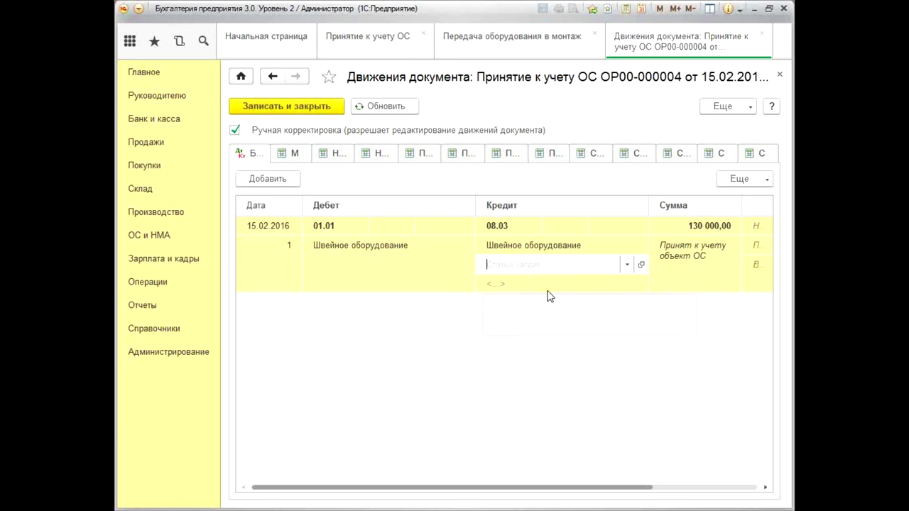
pyautogui.click(534, 326)
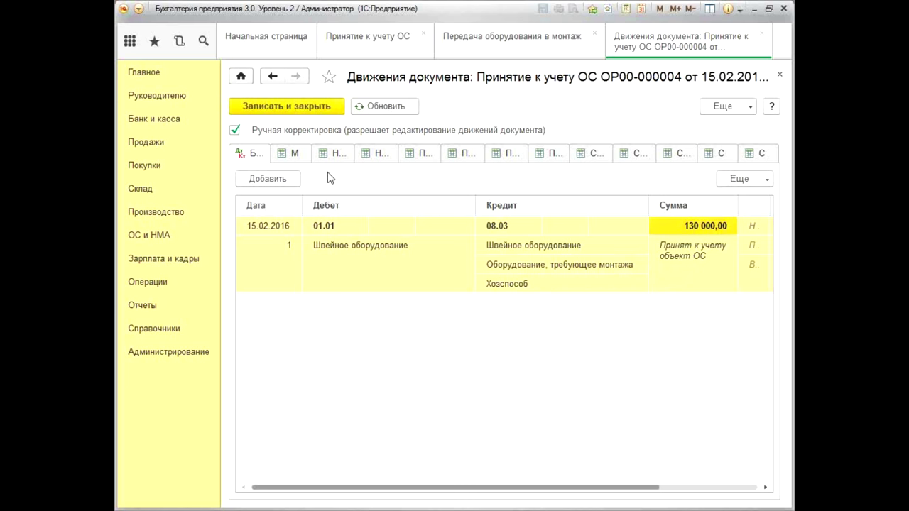
pyautogui.click(326, 108)
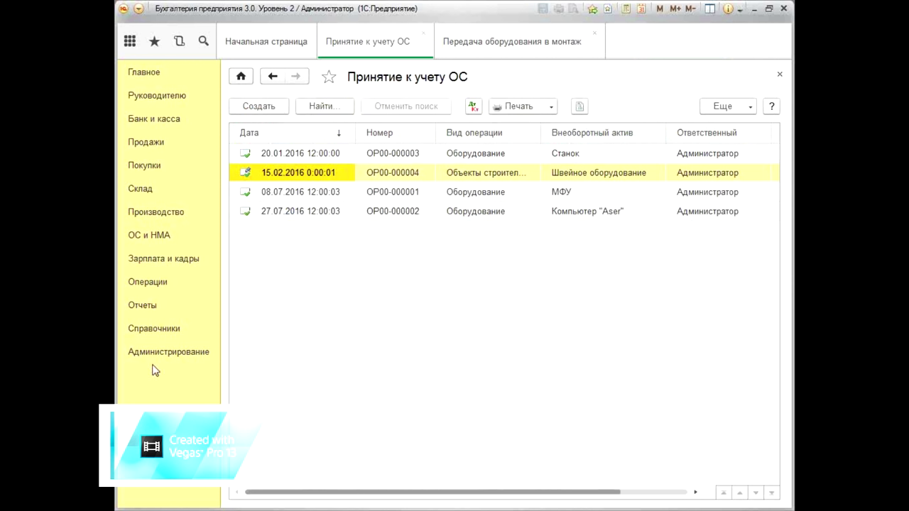
# Create a Начисление НДС по СМР хозспособом document among the scheduled VAT operations.
pyautogui.click(162, 286)
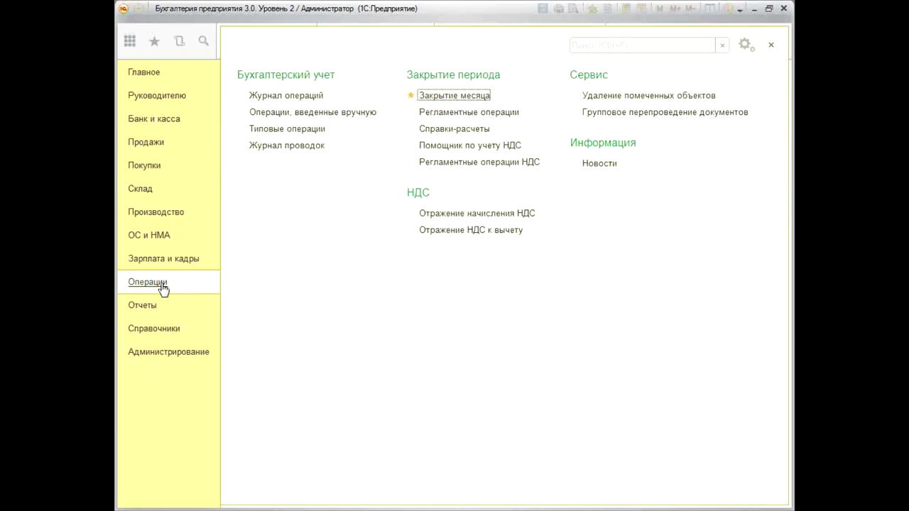
pyautogui.click(503, 163)
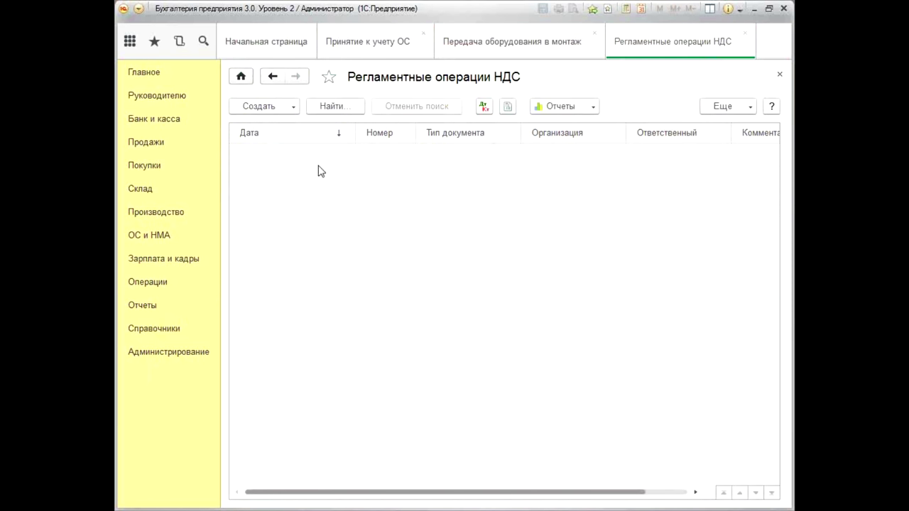
pyautogui.click(294, 110)
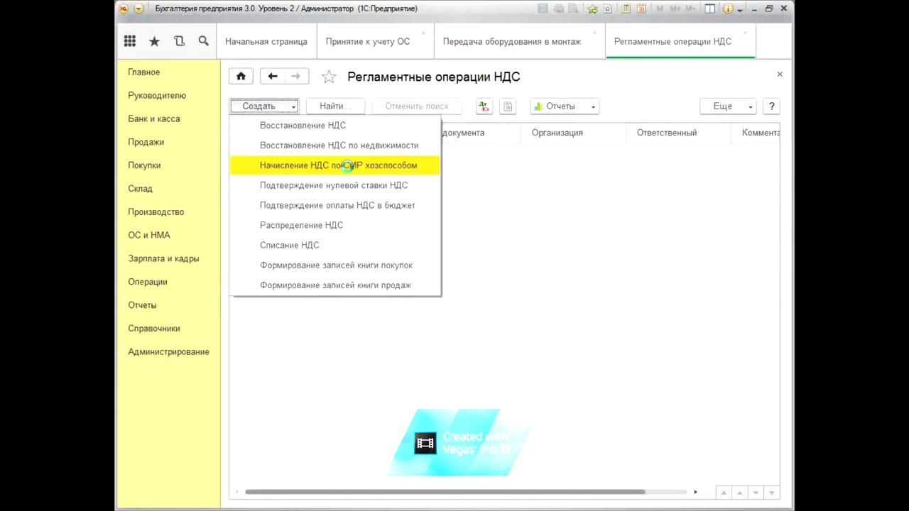
pyautogui.click(348, 169)
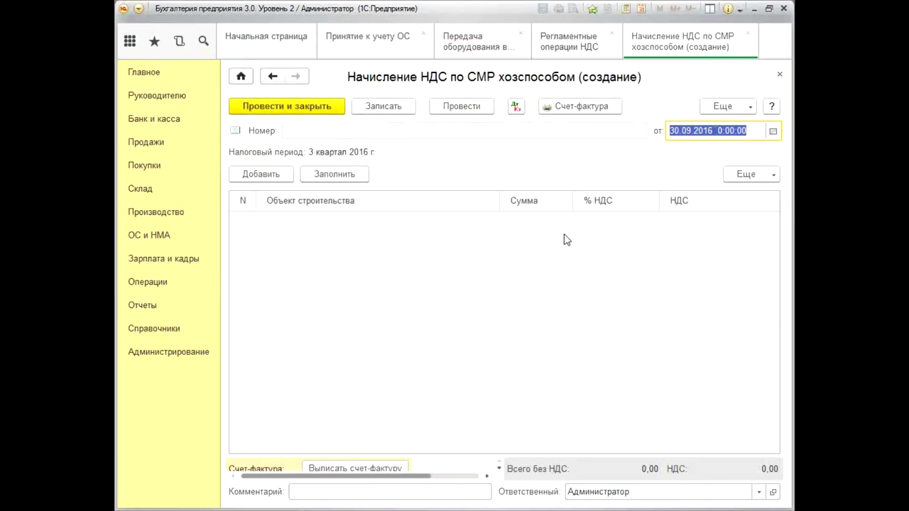
# Try to fill the VAT accrual document automatically with construction objects, and dismiss the messages.
pyautogui.click(341, 176)
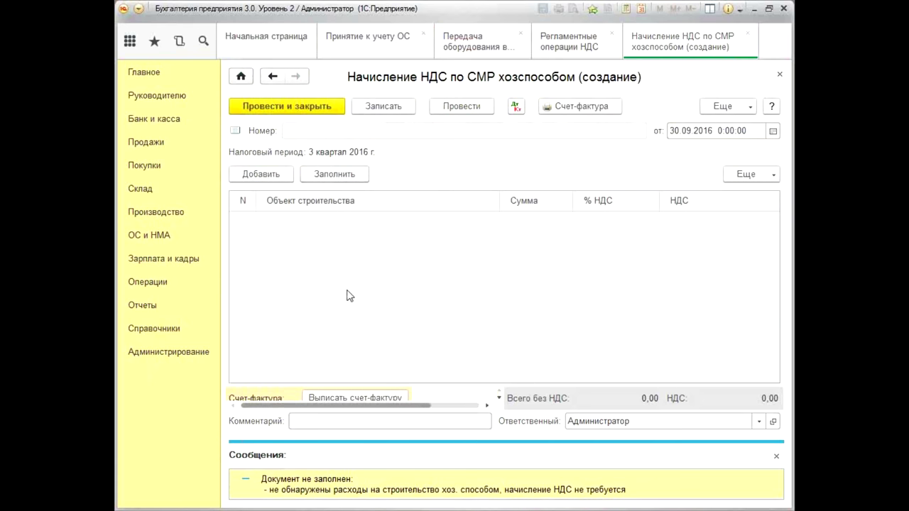
pyautogui.click(338, 177)
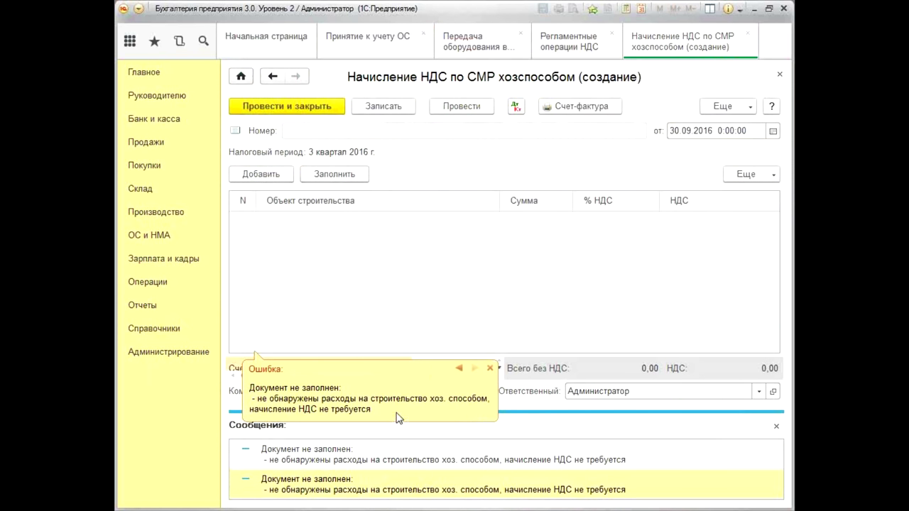
pyautogui.click(776, 426)
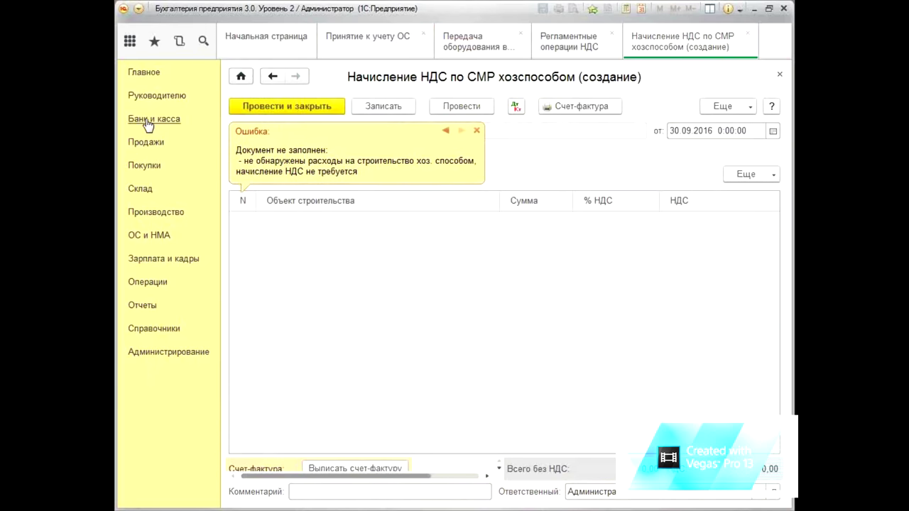
# Examine the postings of the 27.07.2016 receipt from Альфа АО in the purchase receipts list.
pyautogui.click(149, 167)
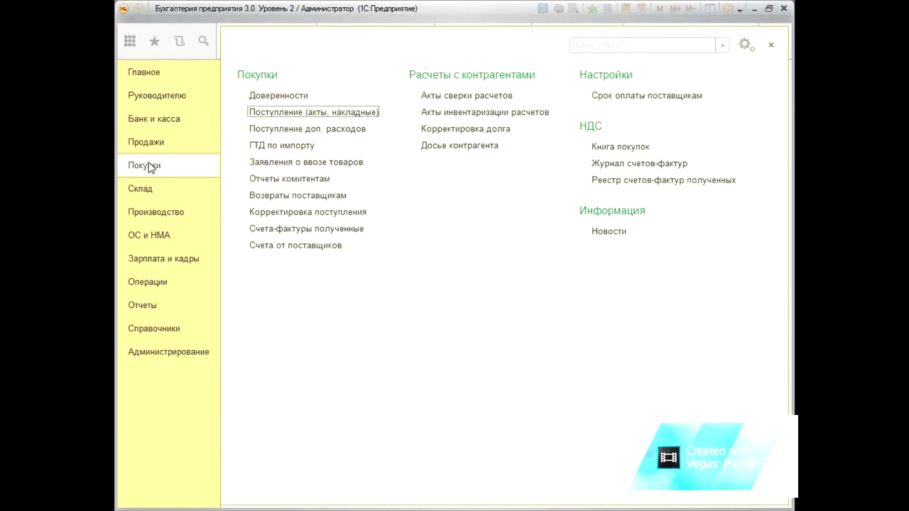
pyautogui.click(341, 111)
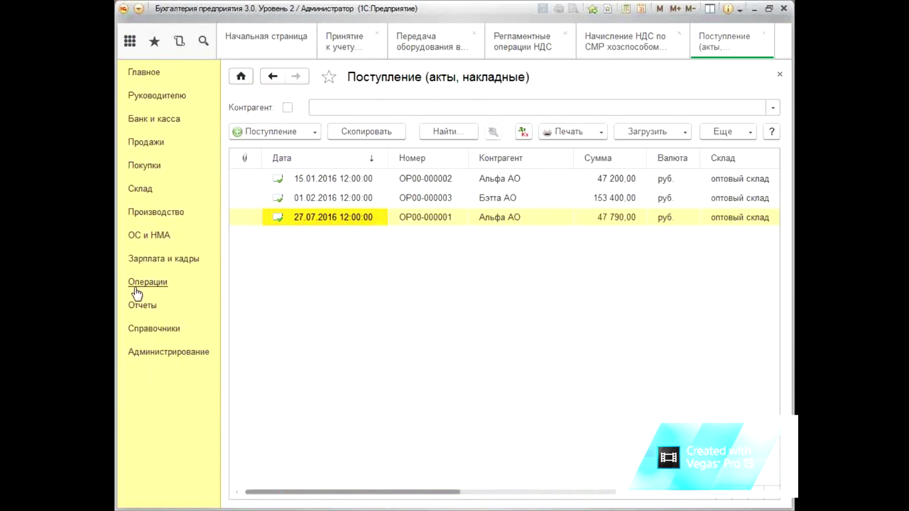
pyautogui.click(523, 132)
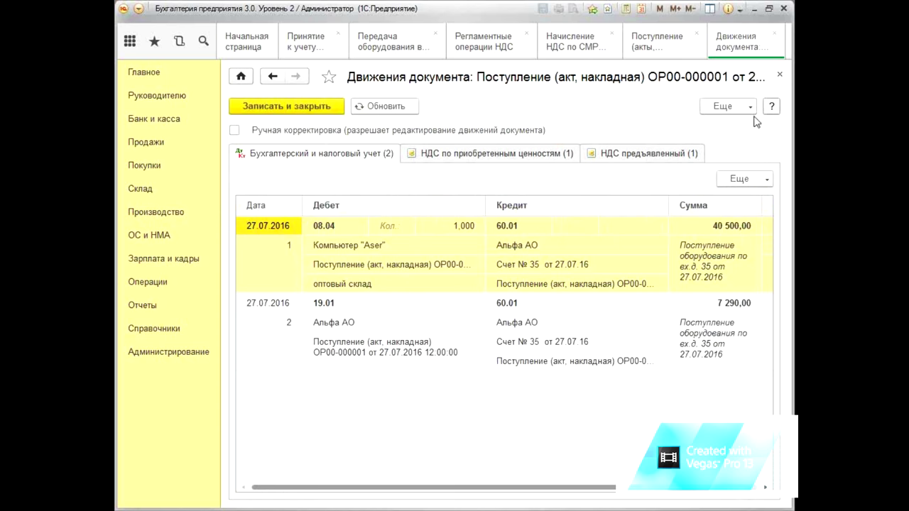
pyautogui.click(781, 75)
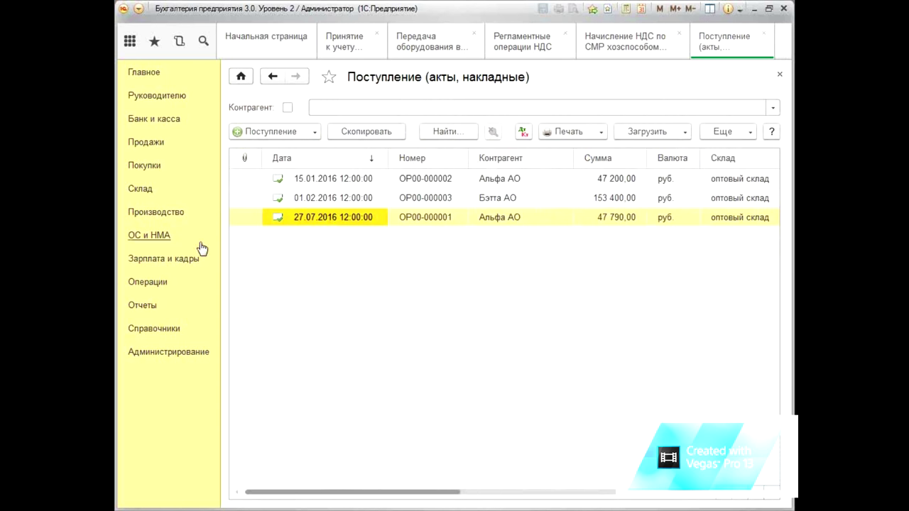
# Examine the postings of the equipment transfer to installation for Швейное оборудование, including the construction method analytics.
pyautogui.click(150, 237)
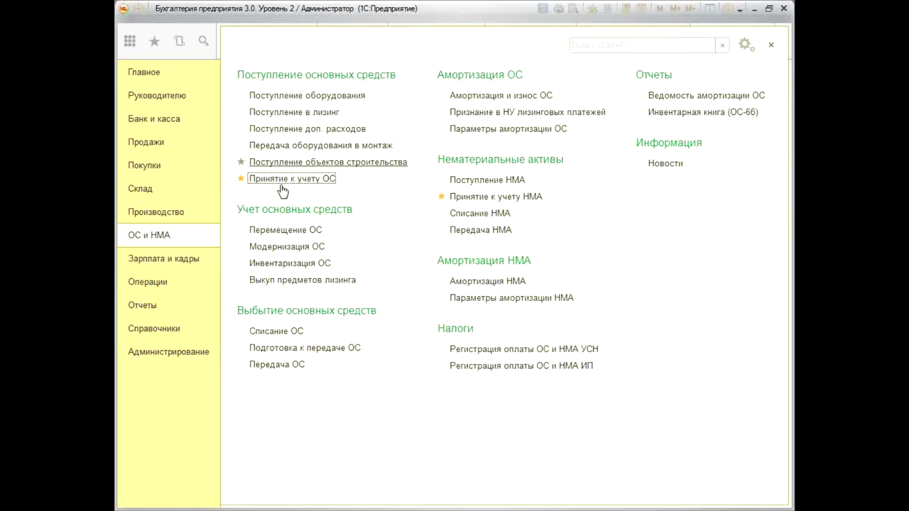
pyautogui.click(290, 145)
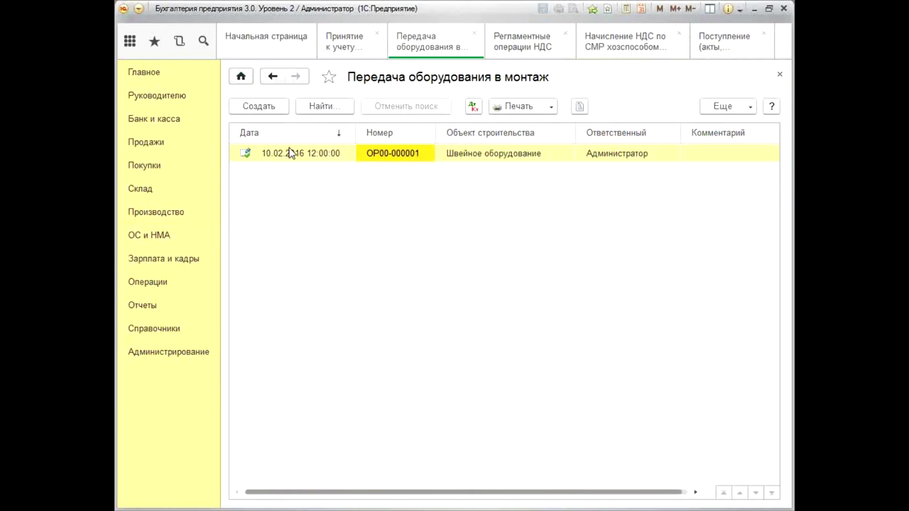
pyautogui.click(473, 106)
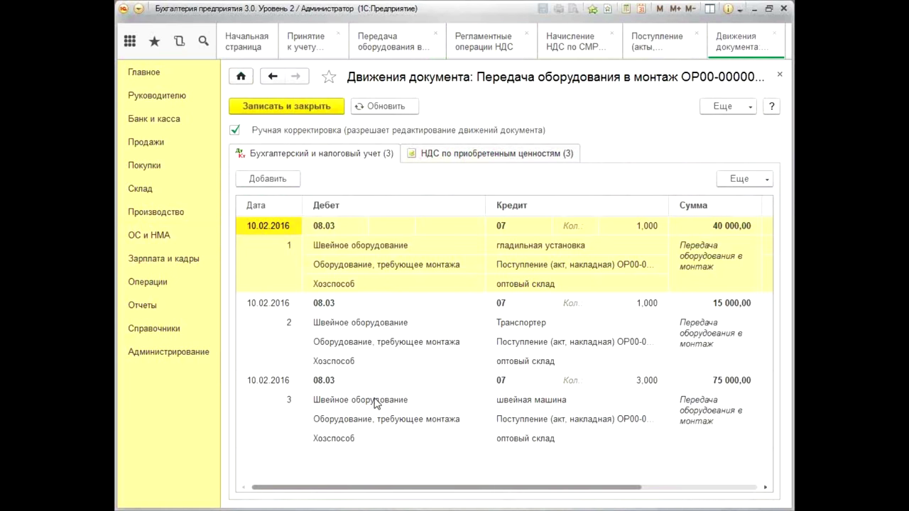
pyautogui.click(344, 364)
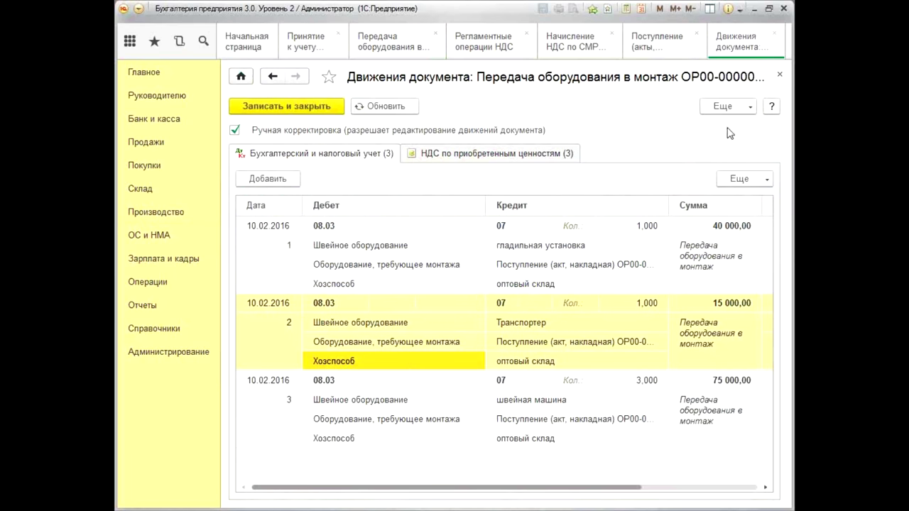
# Select Хозспособ as the construction method in the postings of the 15.02.2016 fixed asset acceptance of Швейное оборудование and save them.
pyautogui.click(780, 80)
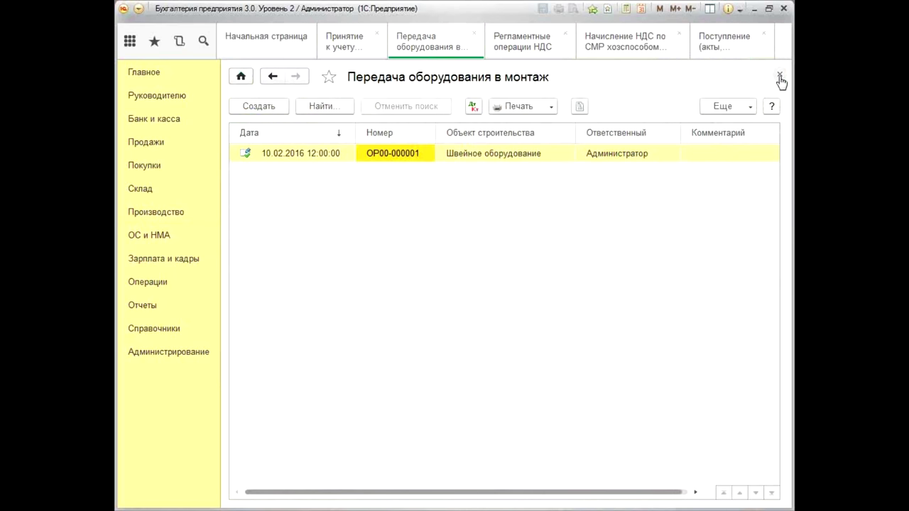
pyautogui.click(151, 235)
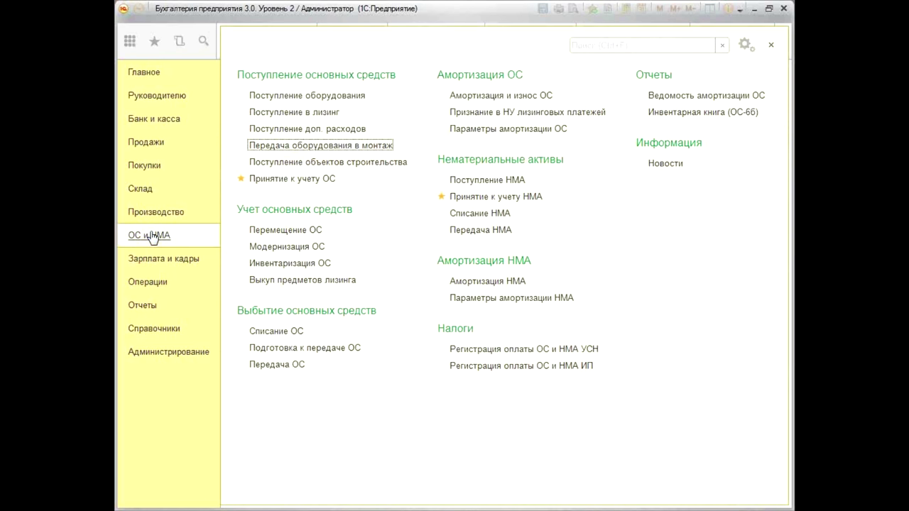
pyautogui.click(286, 181)
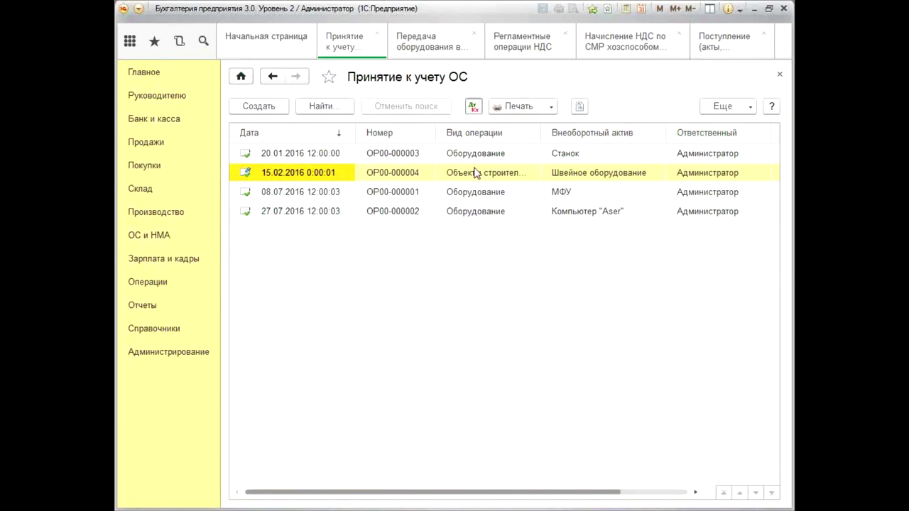
pyautogui.click(473, 106)
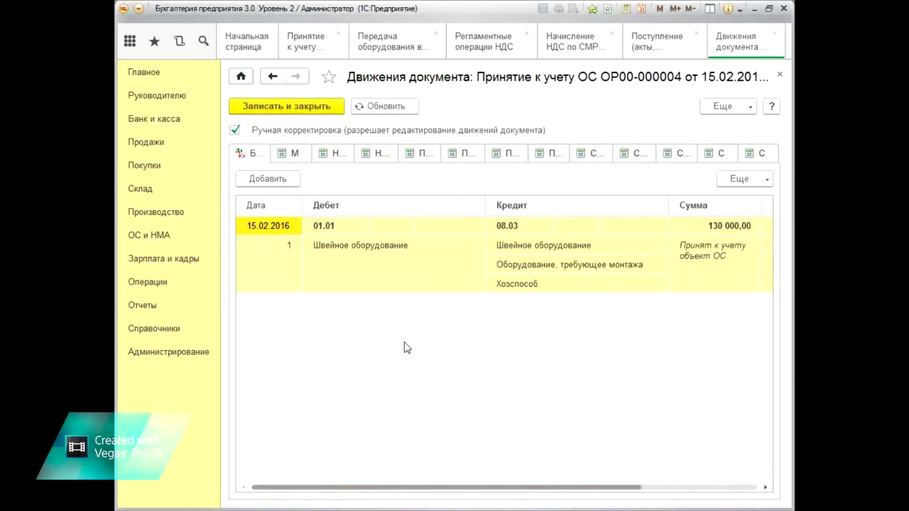
pyautogui.click(529, 286)
pyautogui.click(529, 287)
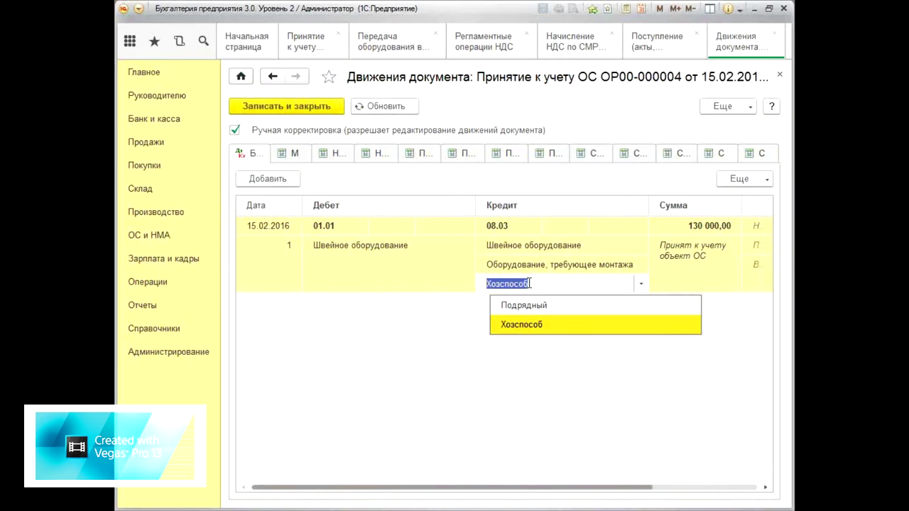
pyautogui.click(530, 328)
pyautogui.click(257, 107)
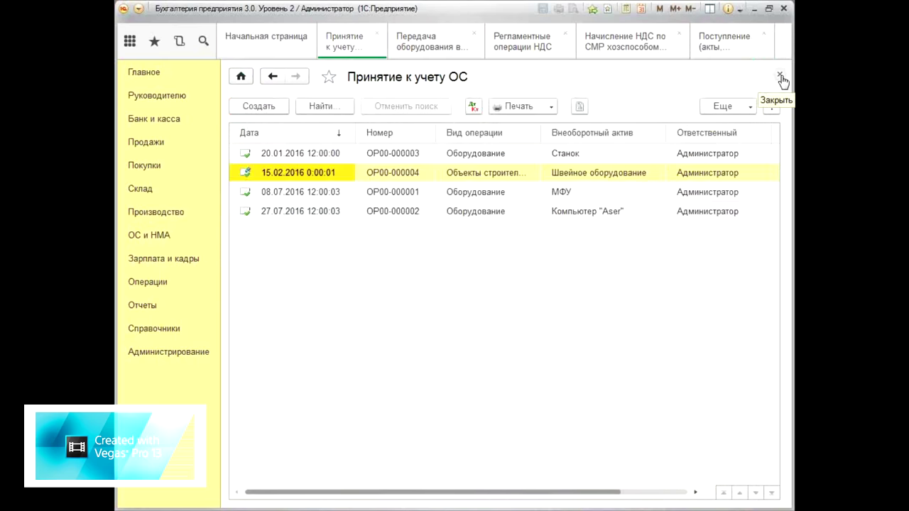
pyautogui.click(781, 75)
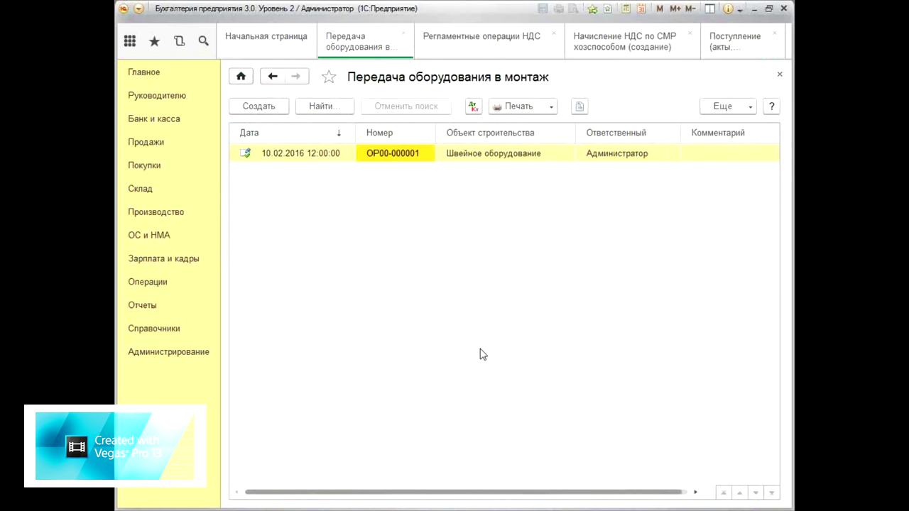
# Date the Начисление НДС по СМР хозспособом document 31.03.2016 and fill it automatically with construction objects.
pyautogui.click(662, 48)
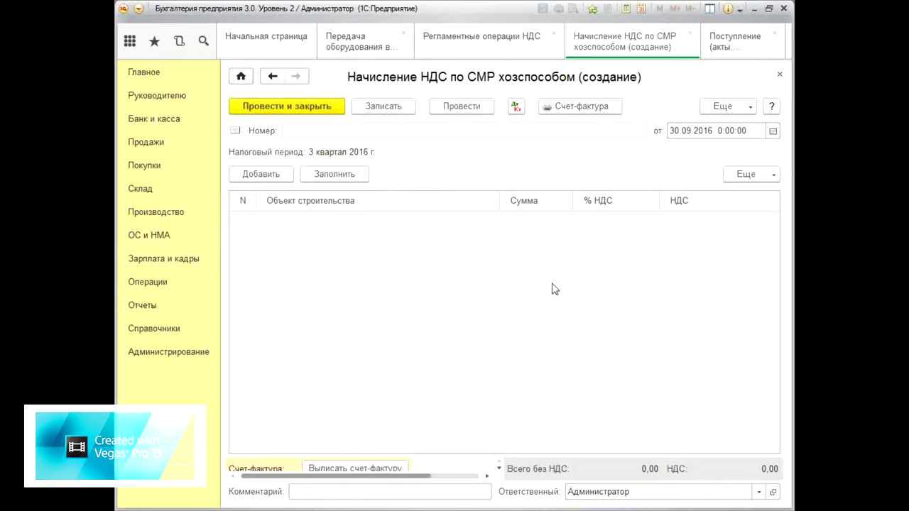
pyautogui.click(707, 133)
pyautogui.write('31')
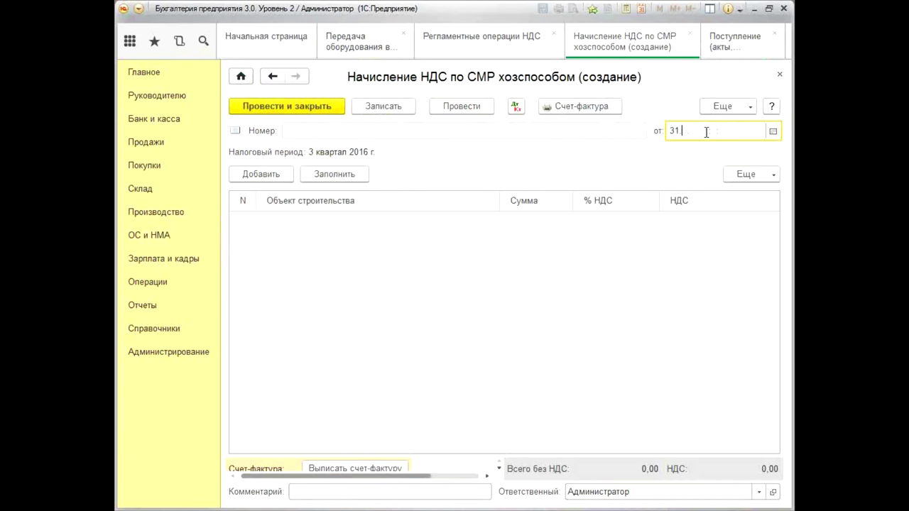
pyautogui.write('.03')
pyautogui.press('Tab')
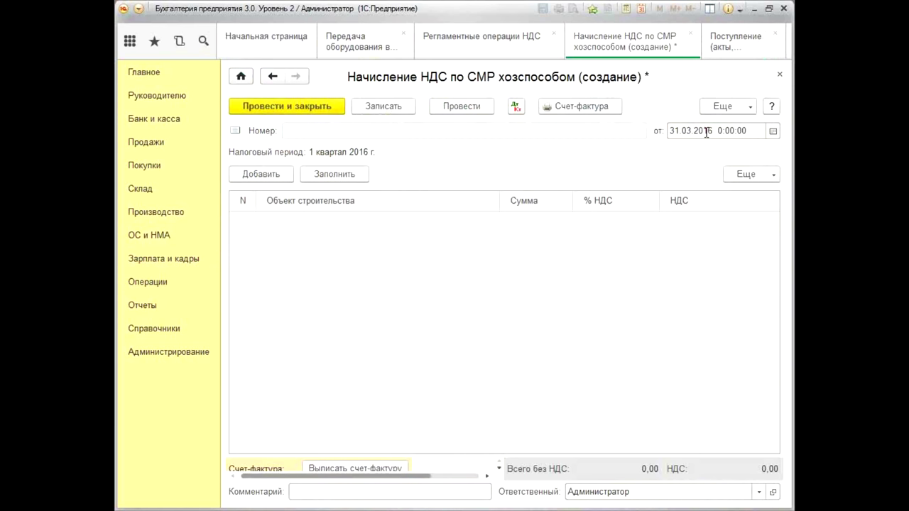
pyautogui.click(346, 176)
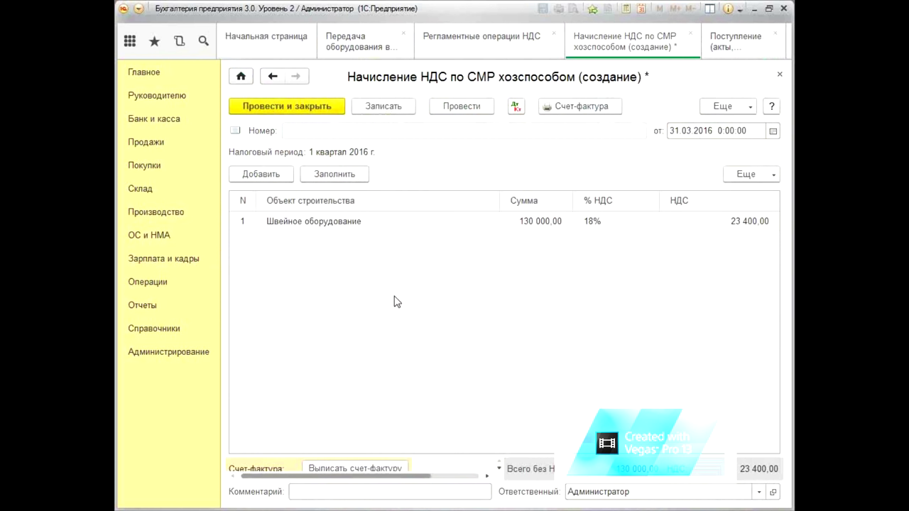
# Issue the invoice for the VAT accrual document and post it, checking its accounting entries before closing.
pyautogui.click(356, 470)
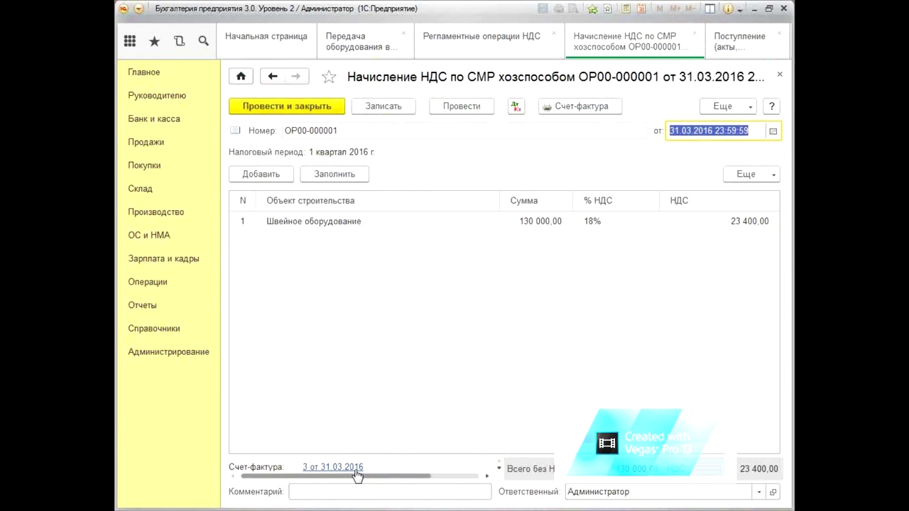
pyautogui.click(453, 107)
pyautogui.click(516, 107)
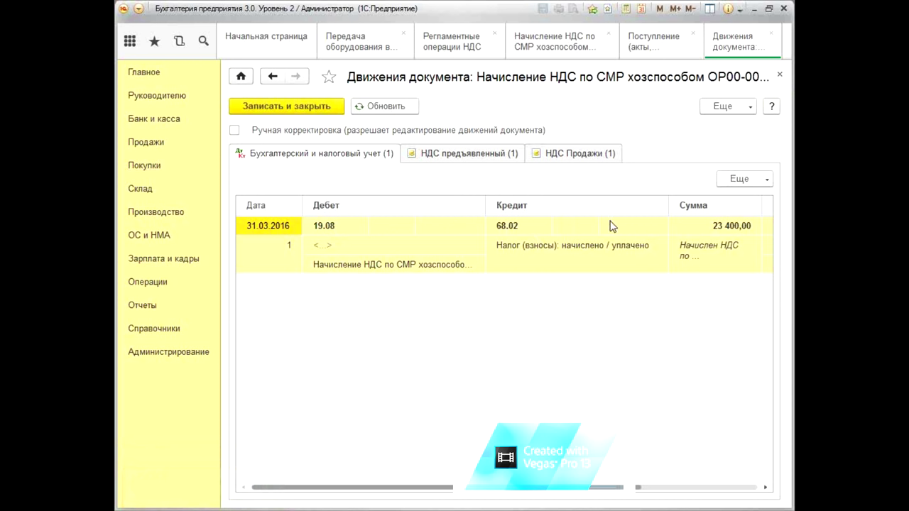
pyautogui.click(779, 76)
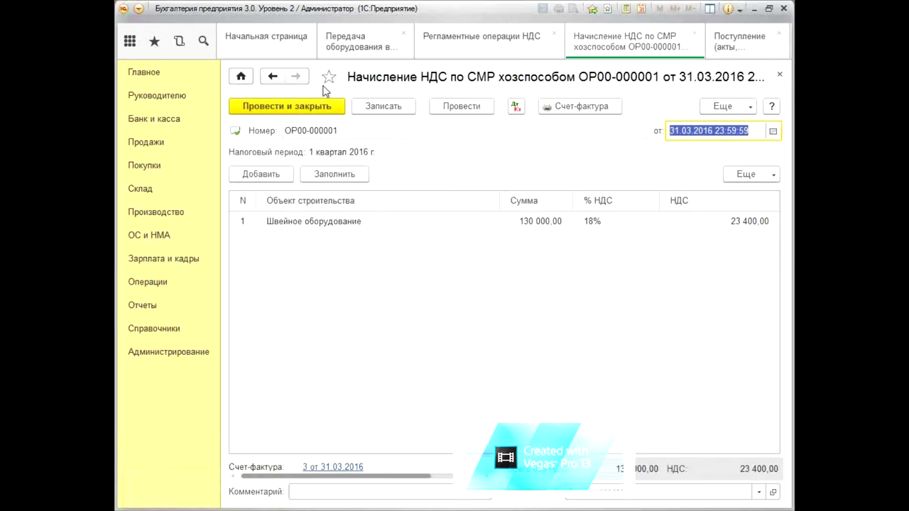
pyautogui.click(288, 107)
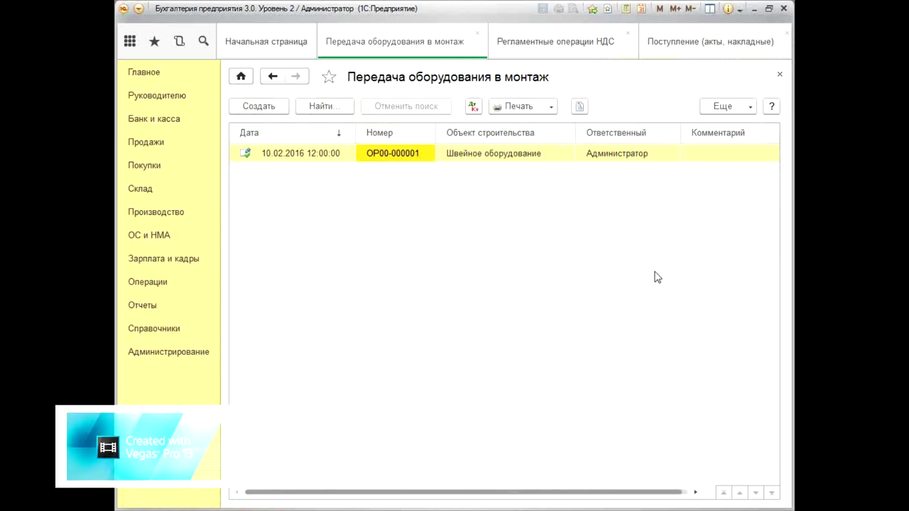
# Start exiting the program and cancel the exit.
pyautogui.click(784, 8)
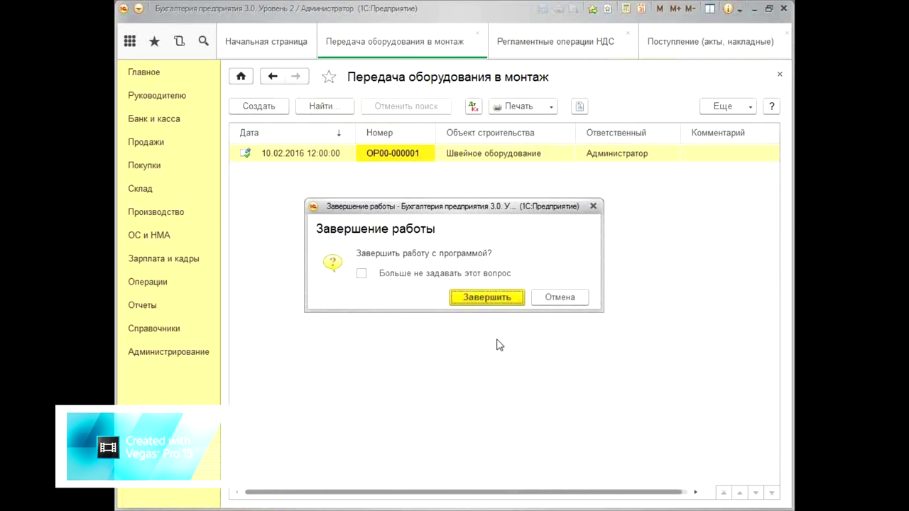
pyautogui.click(572, 298)
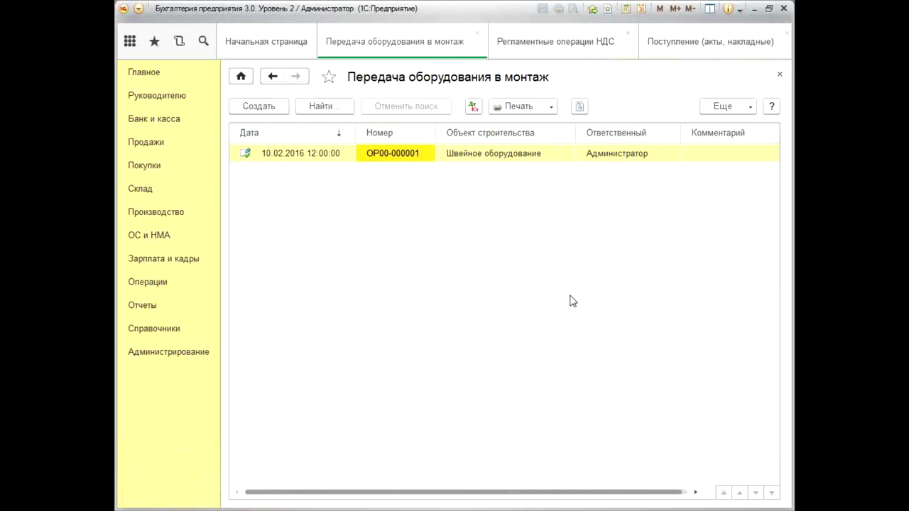